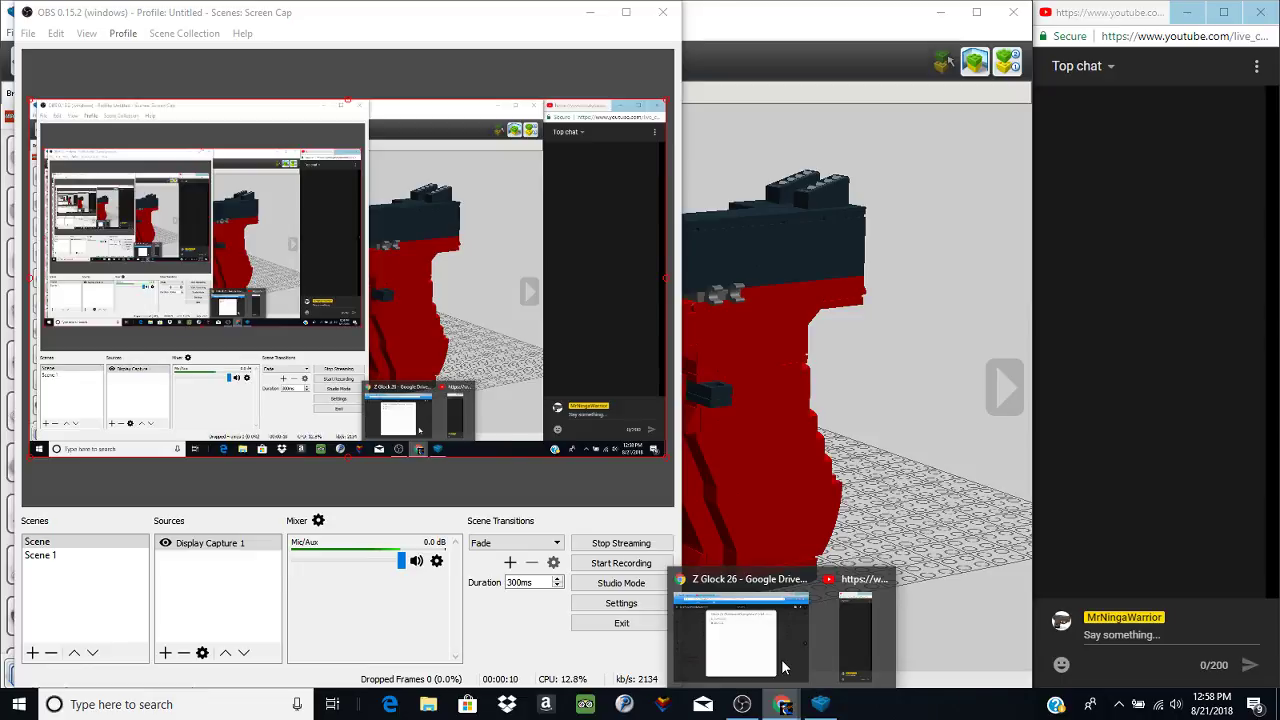
- Switch to the browser and check the live stream on the YouTube Live Dashboard
click(782, 650)
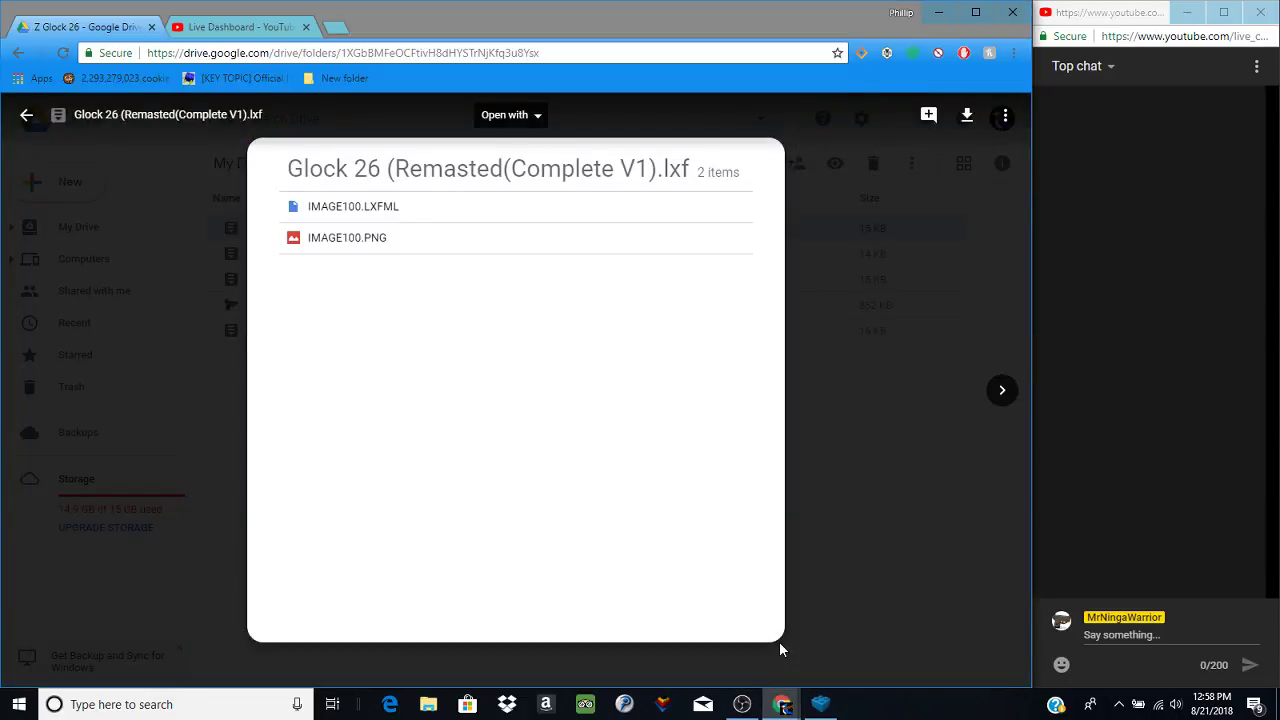
click(221, 30)
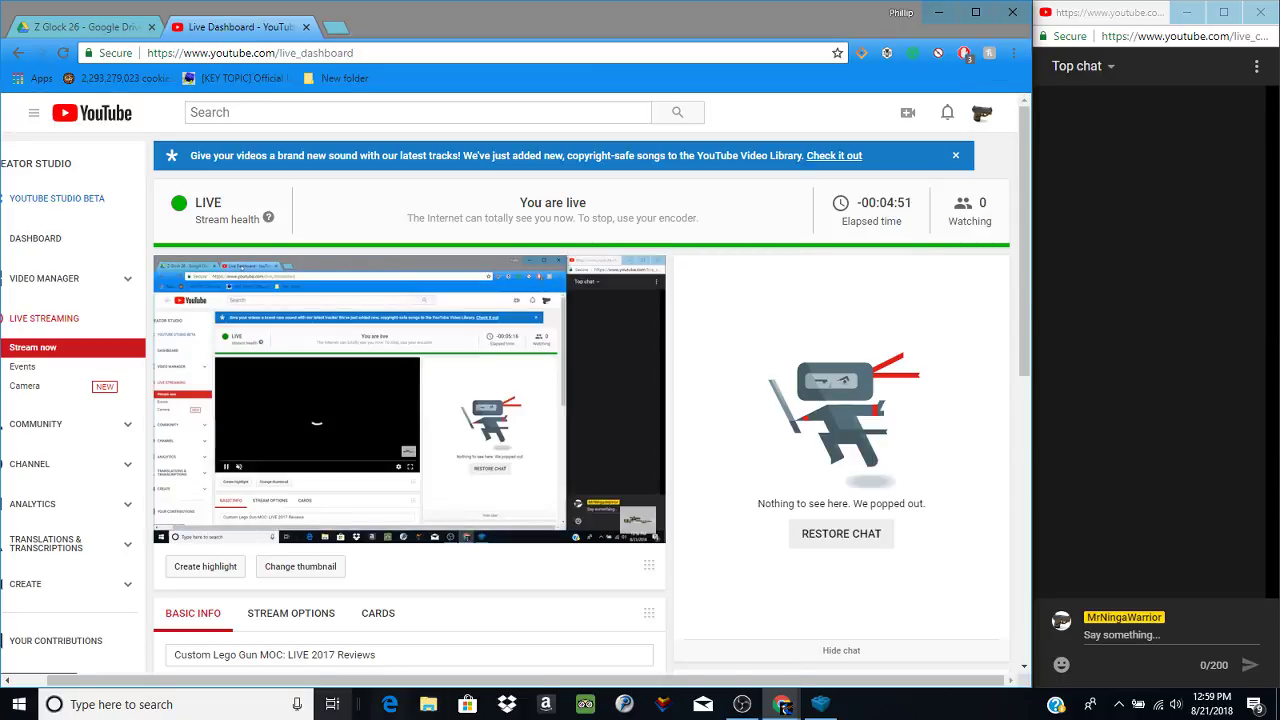
- Switch to OBS, start a local recording, stop it and start a new one
click(742, 704)
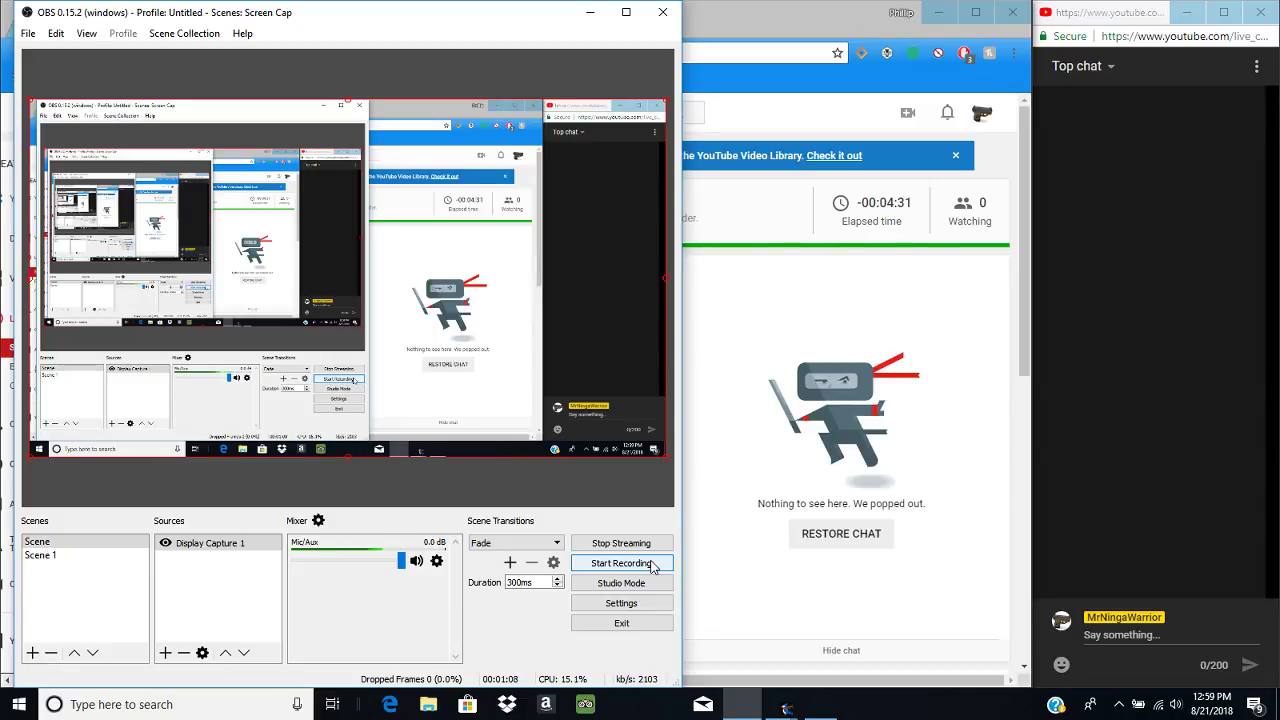
click(648, 563)
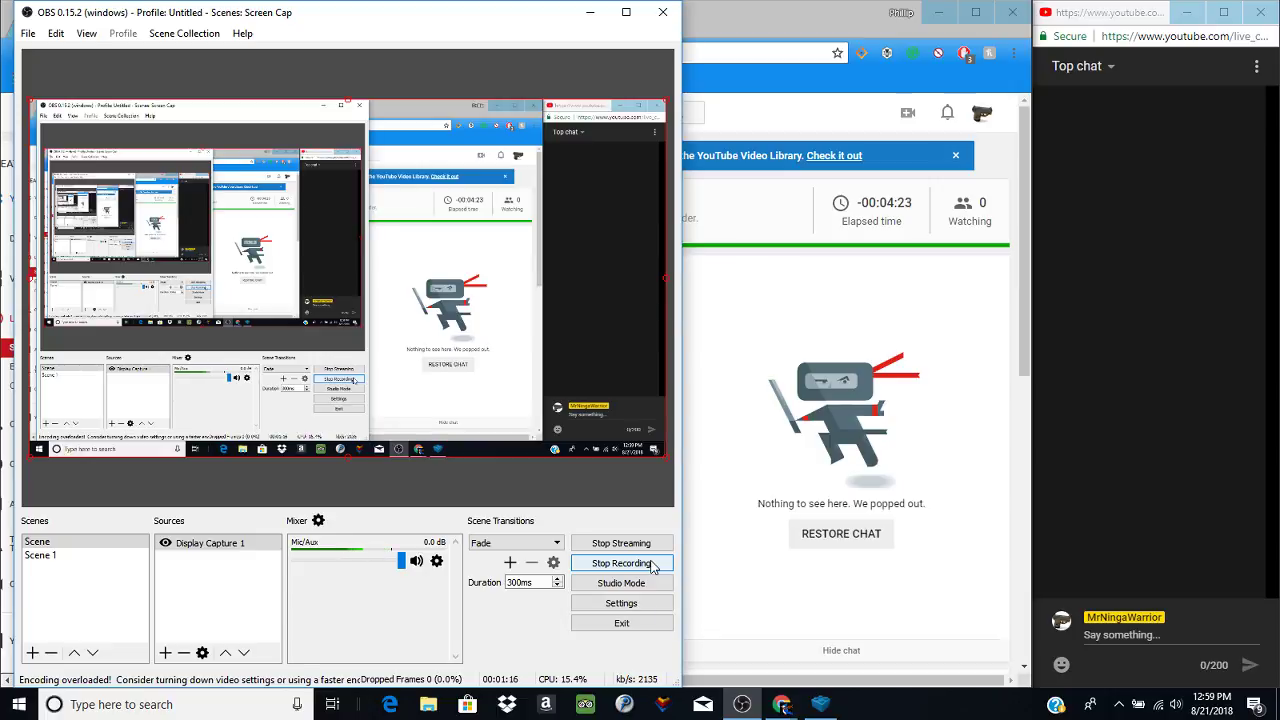
click(650, 564)
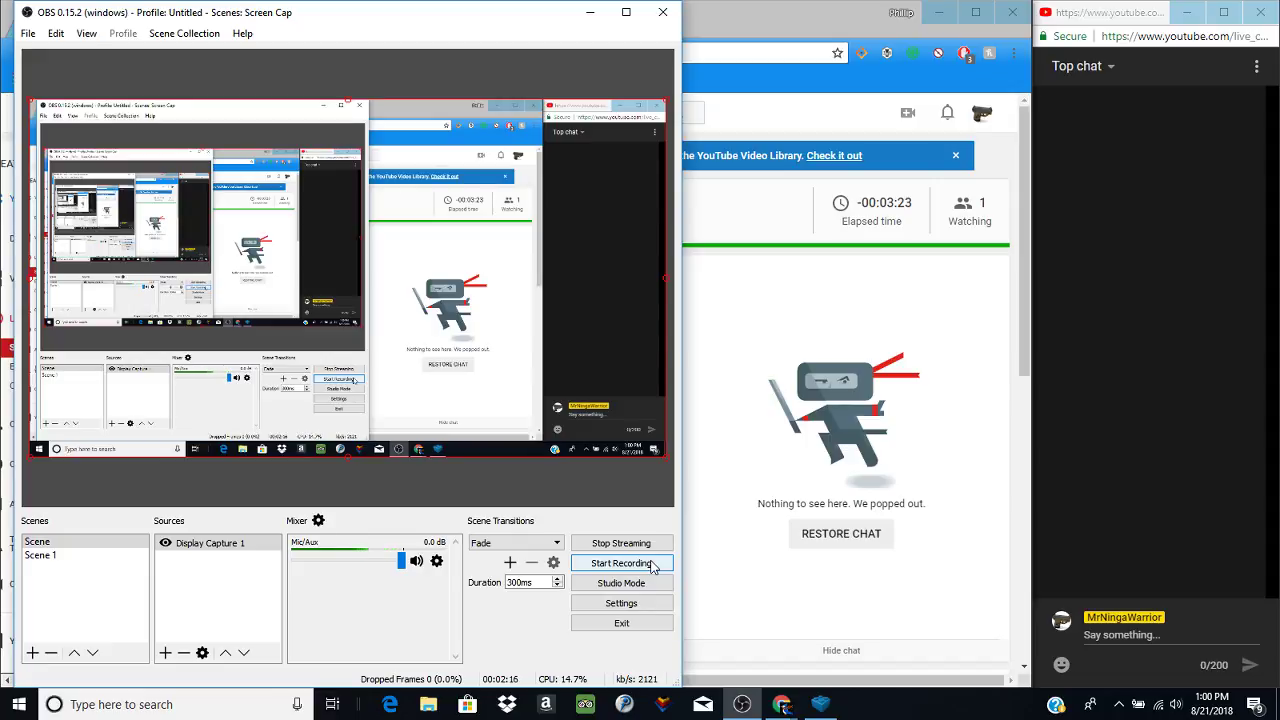
click(652, 567)
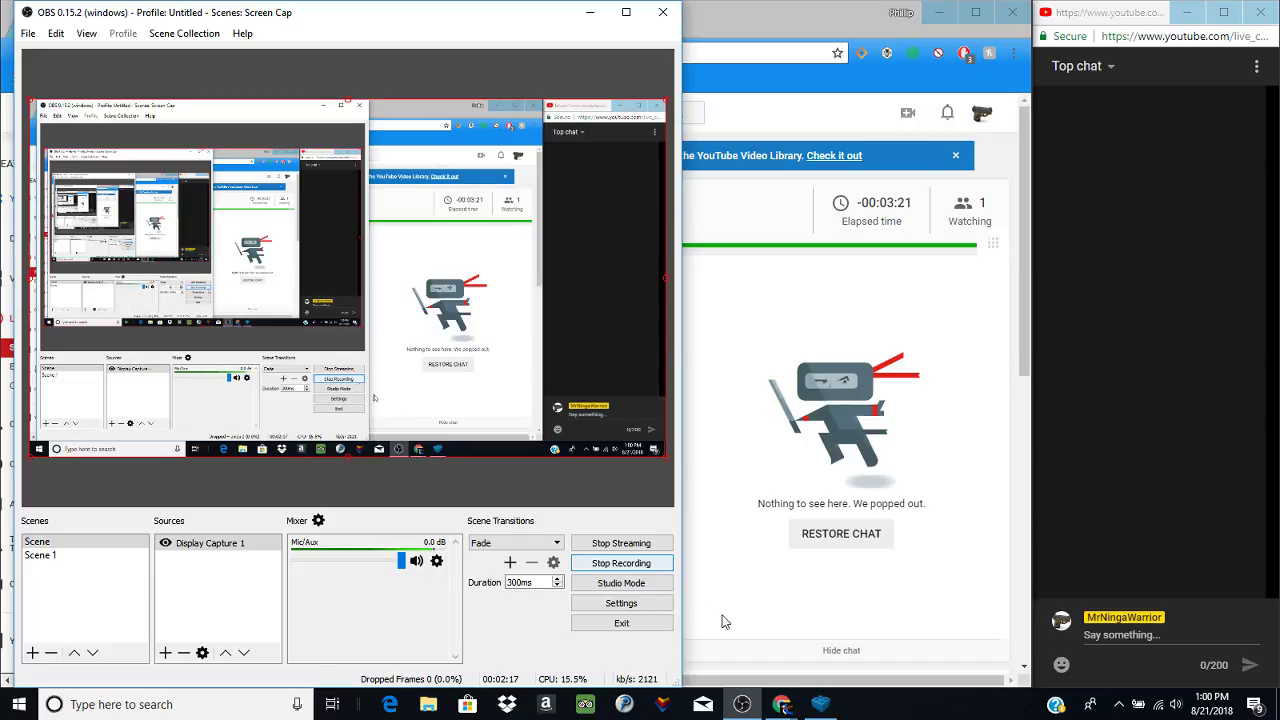
- Switch to LEGO Digital Designer and hide the brick palette to enlarge the model view
click(820, 704)
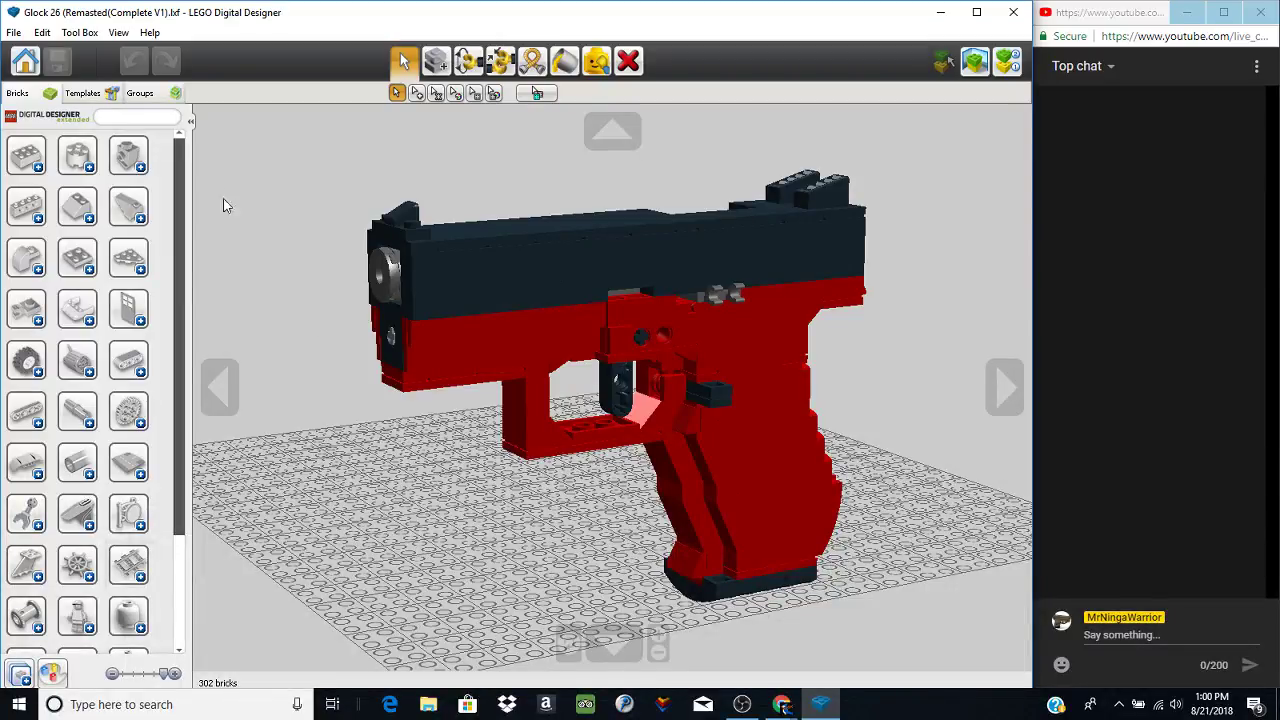
click(189, 121)
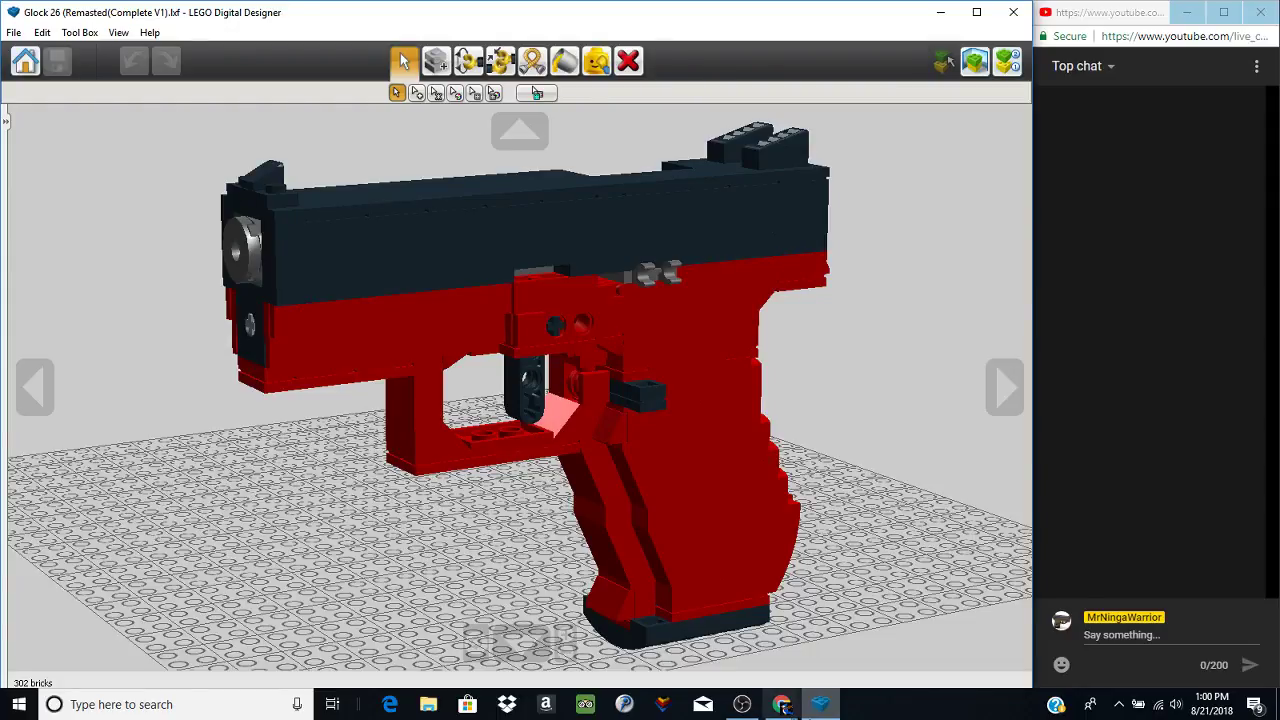
- Switch to the browser and view the image "Glock 26 (Set 10698 Only)(Complete V1).lxf.png" from the Z Glock 26 Drive folder
mouse_move(781, 700)
click(741, 656)
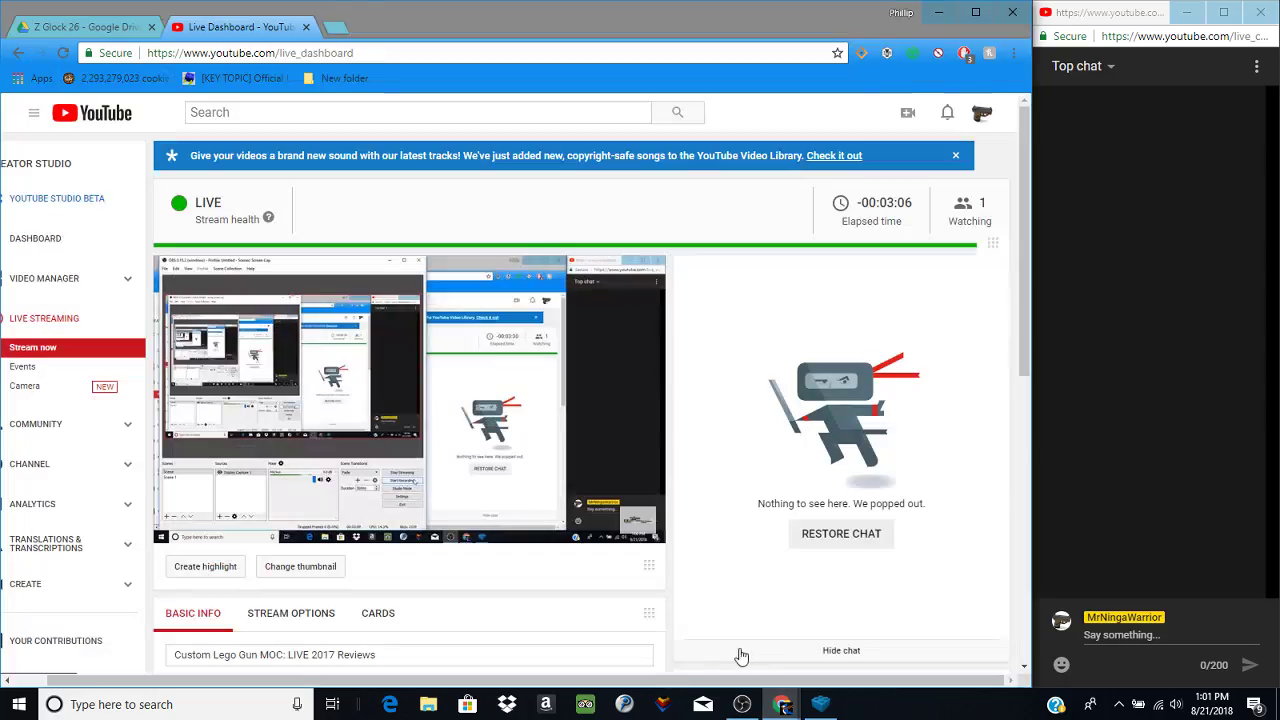
click(120, 28)
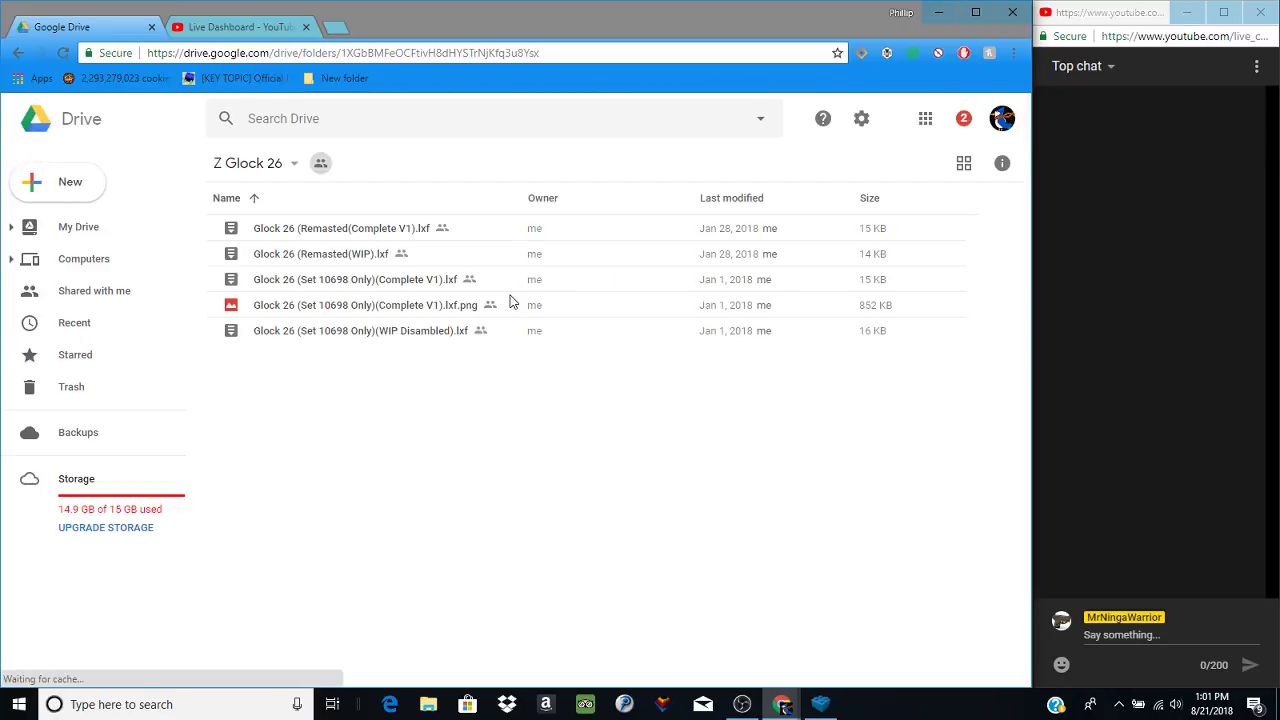
click(412, 312)
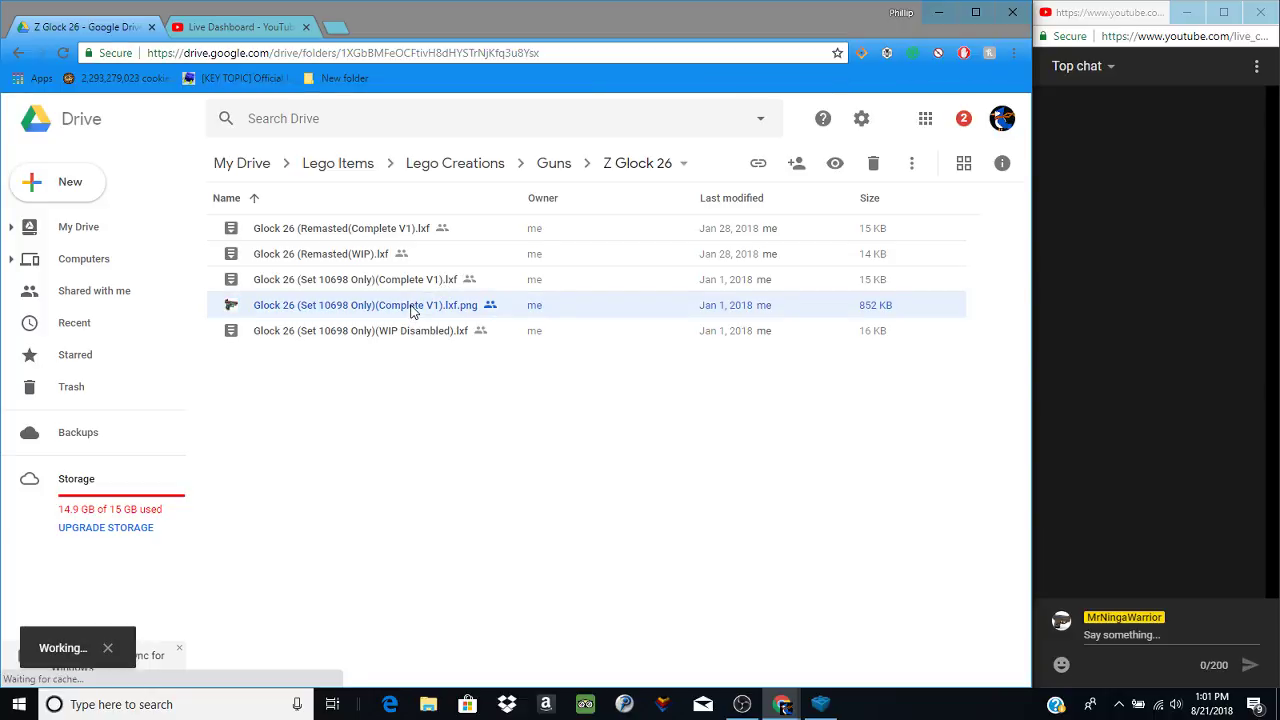
double_click(410, 310)
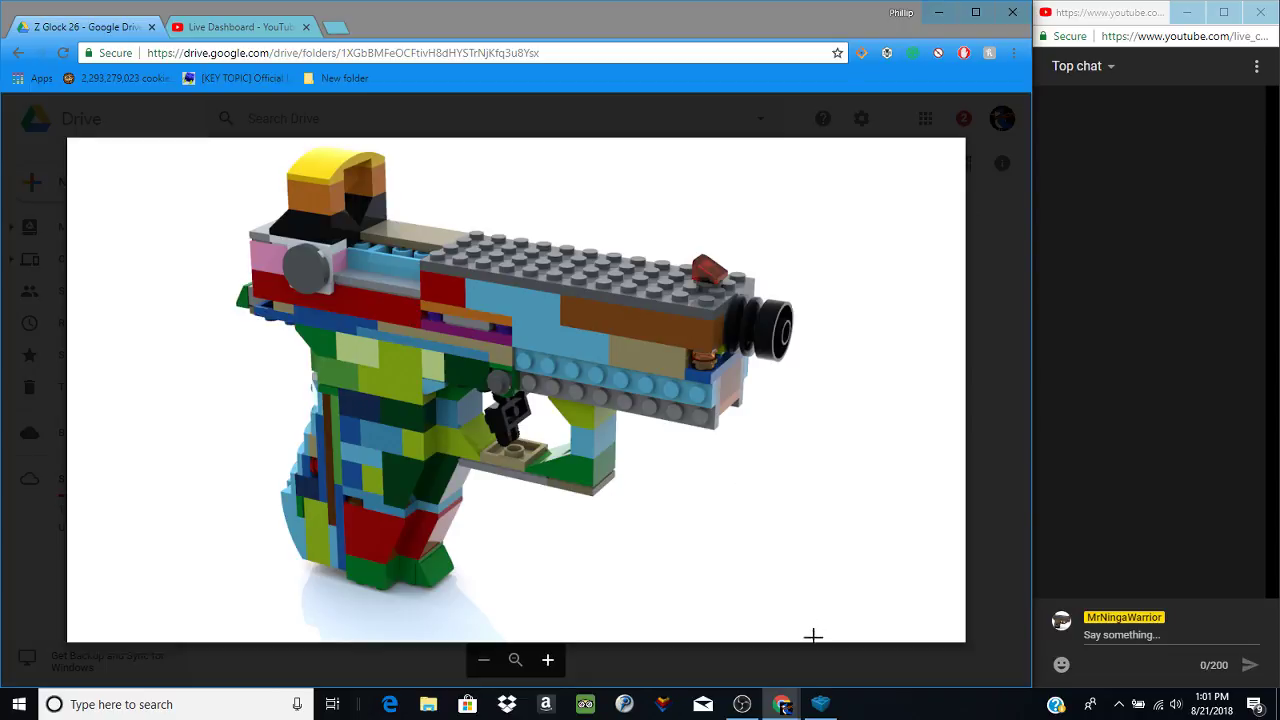
- Switch back to LEGO Digital Designer and show the palette with the model's groups
click(820, 704)
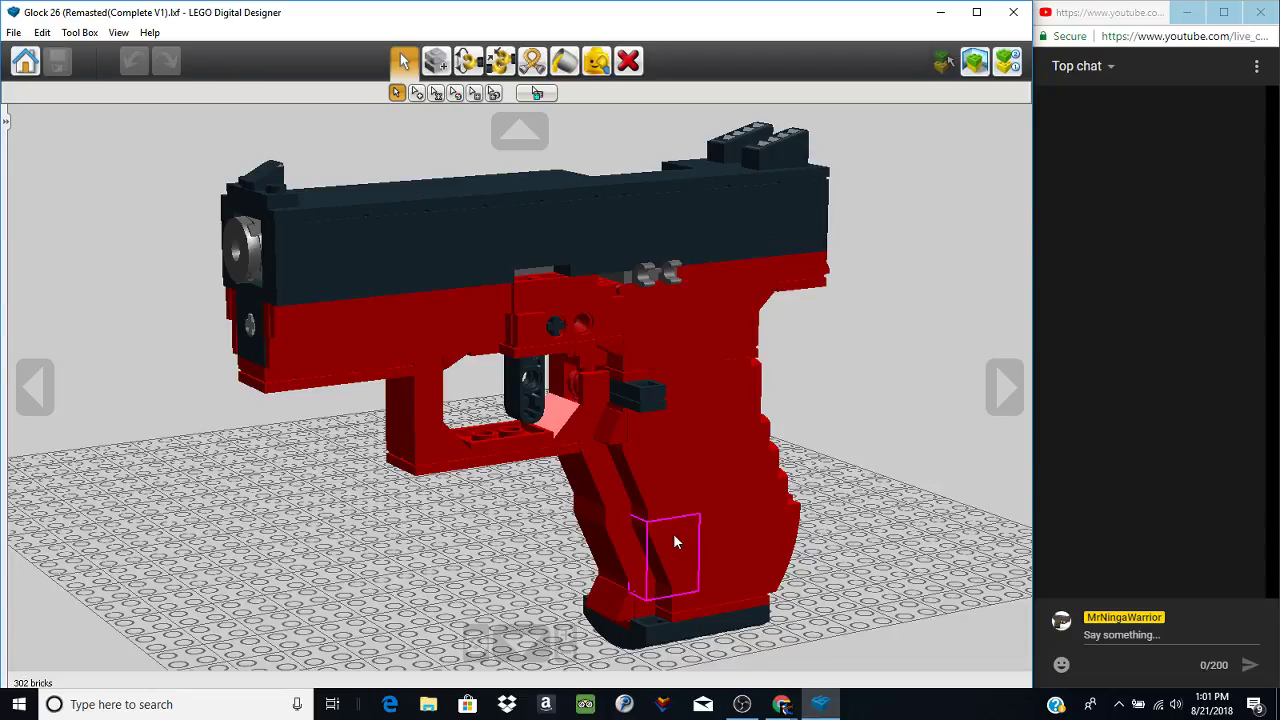
click(6, 122)
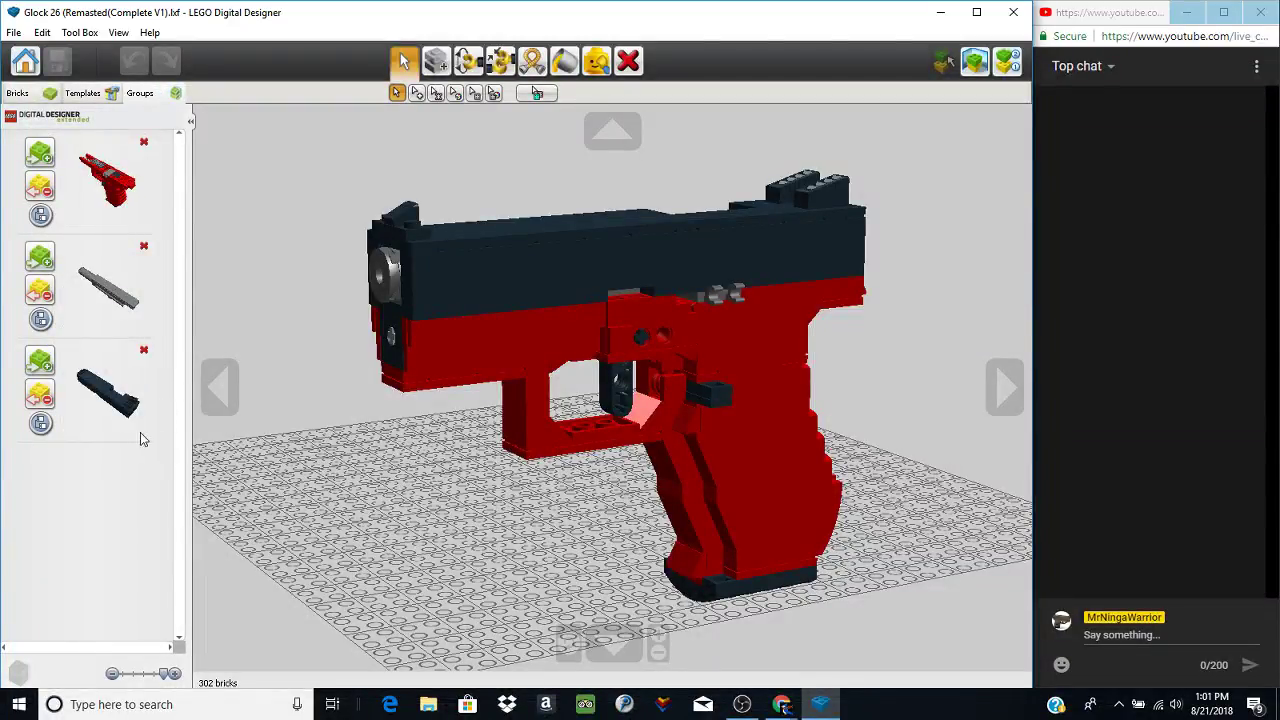
- Pull the long red side brick off the front of the frame below the slide, then undo the move
middle_drag(768, 502, 569, 404)
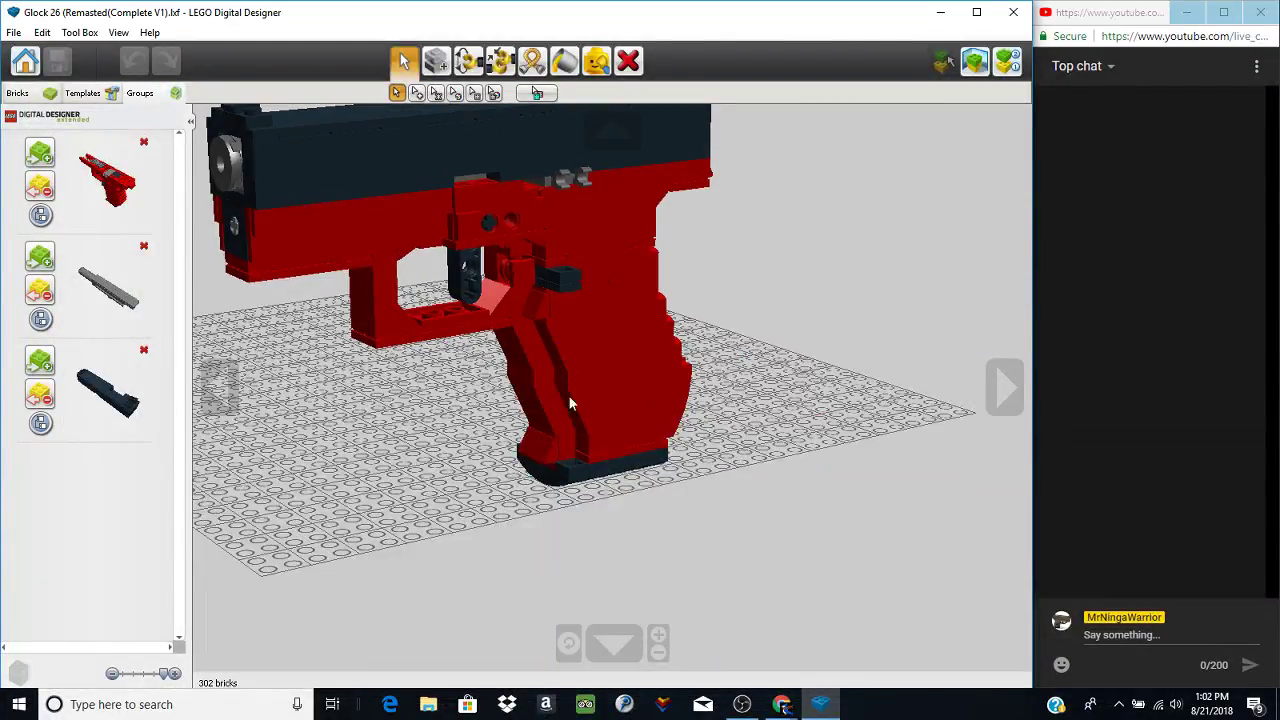
middle_drag(513, 312, 627, 487)
scroll(626, 496, up, 2)
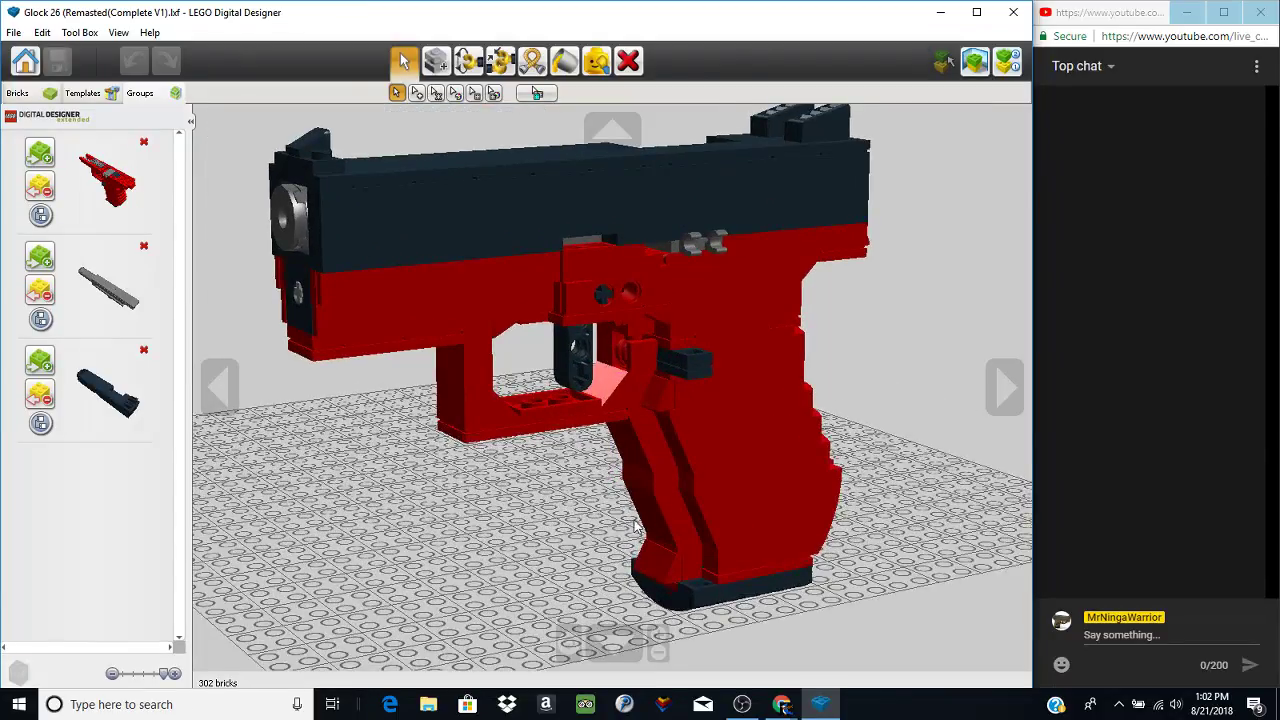
right_drag(634, 520, 541, 392)
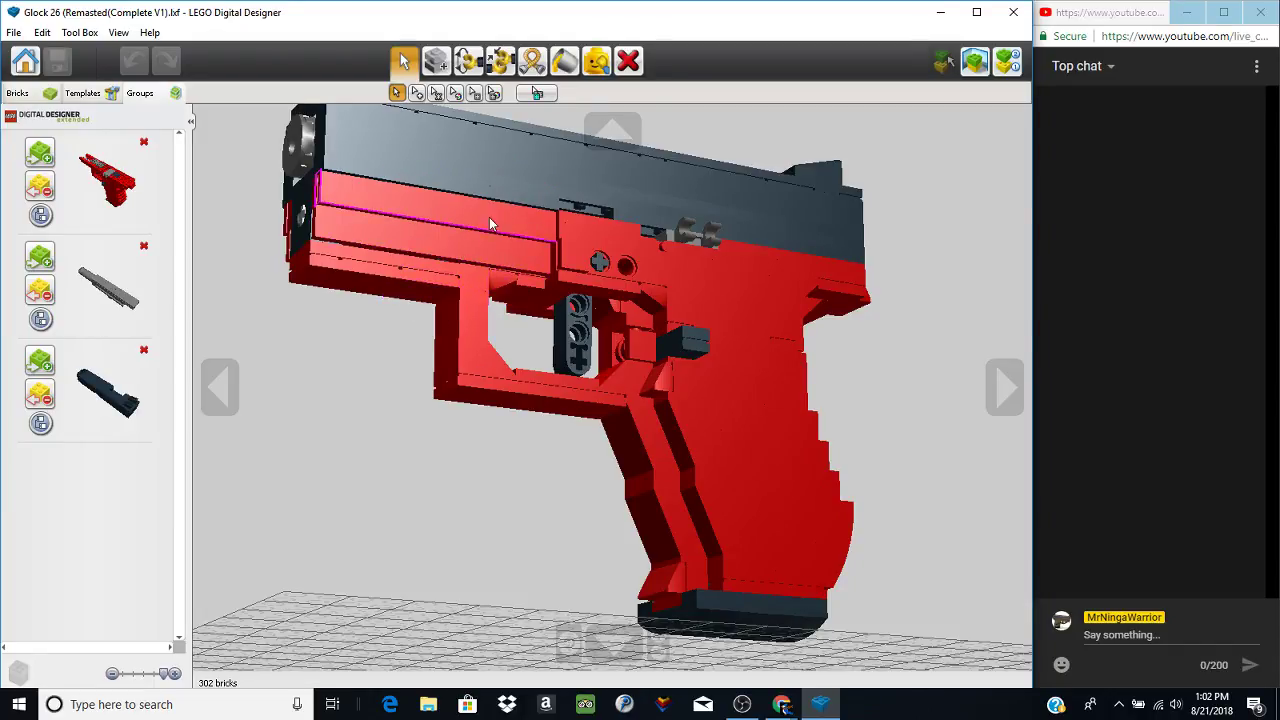
click(404, 237)
right_drag(449, 362, 451, 328)
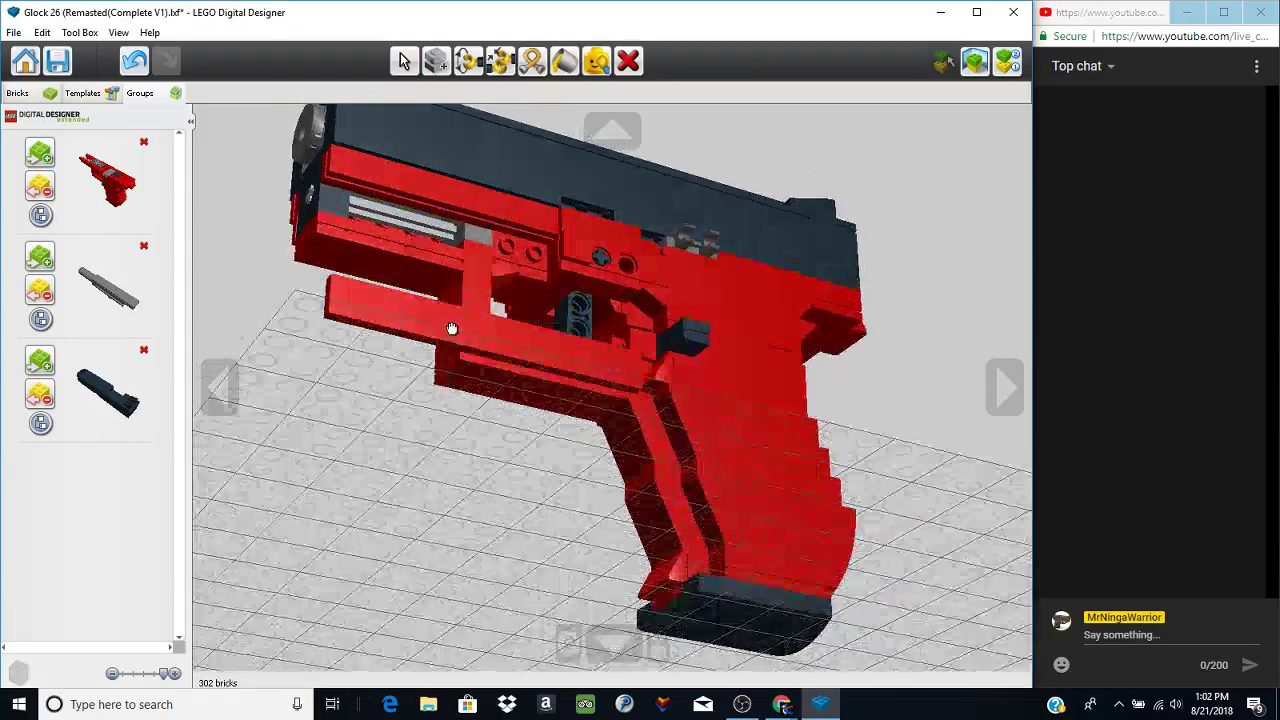
drag(452, 329, 425, 240)
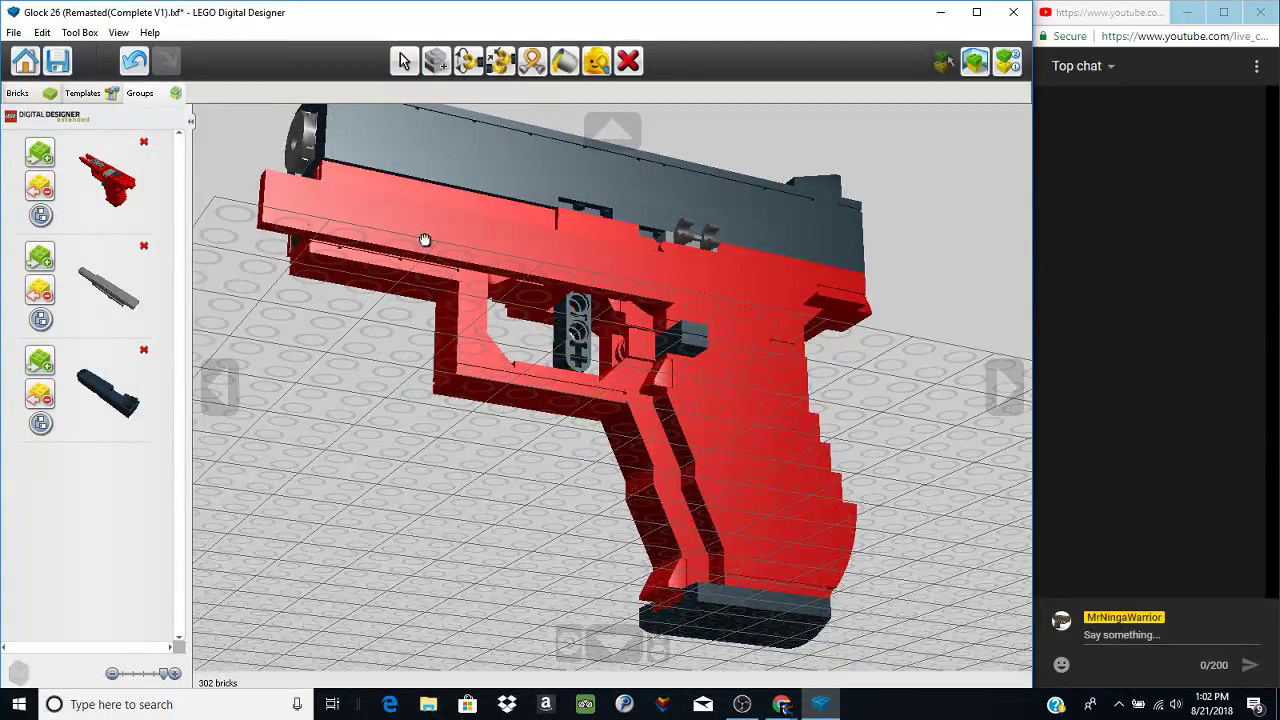
key(ctrl+z)
- Pull the dark magazine assembly out of the grip and place it upright beside the model
right_drag(388, 213, 418, 358)
right_click(820, 525)
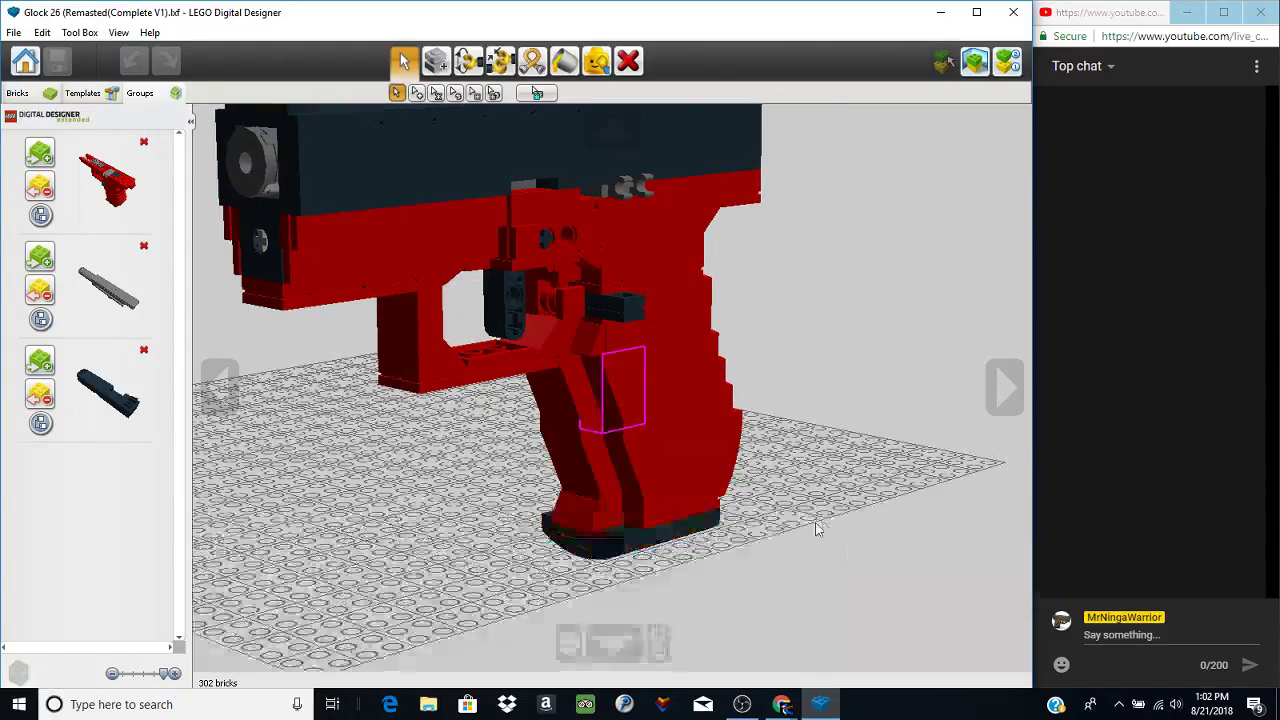
right_drag(757, 522, 632, 495)
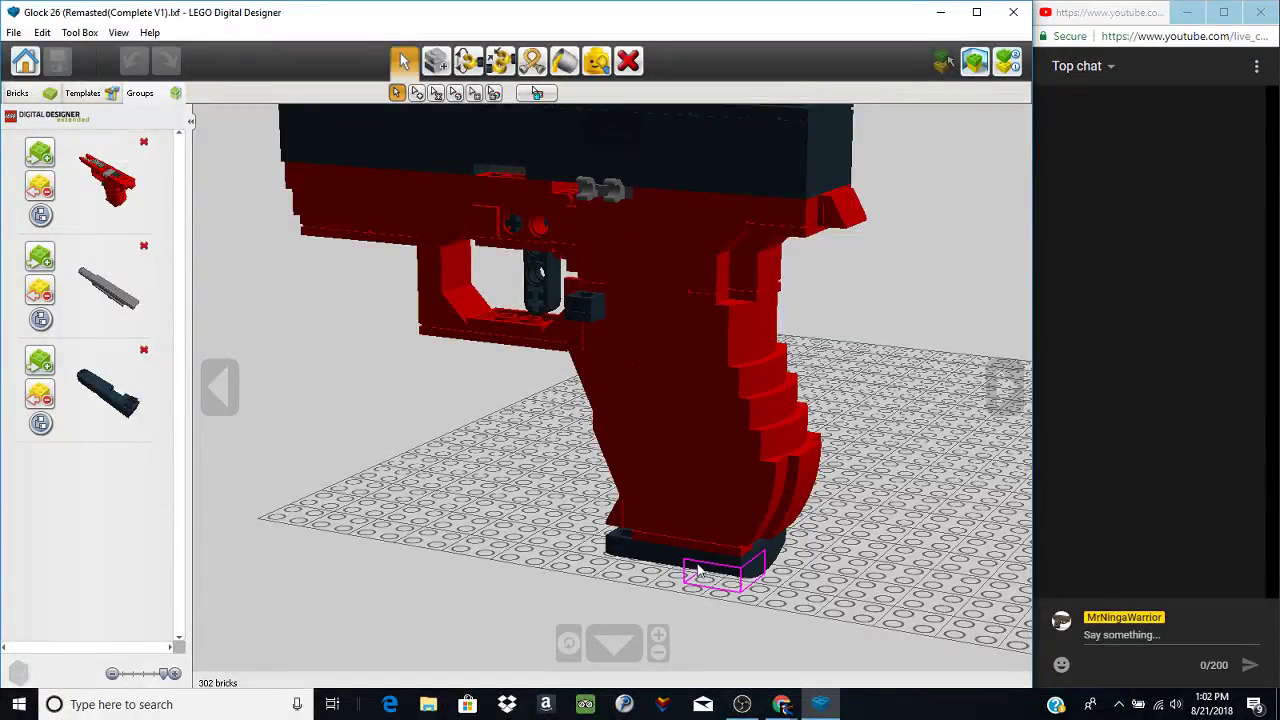
right_drag(698, 570, 590, 408)
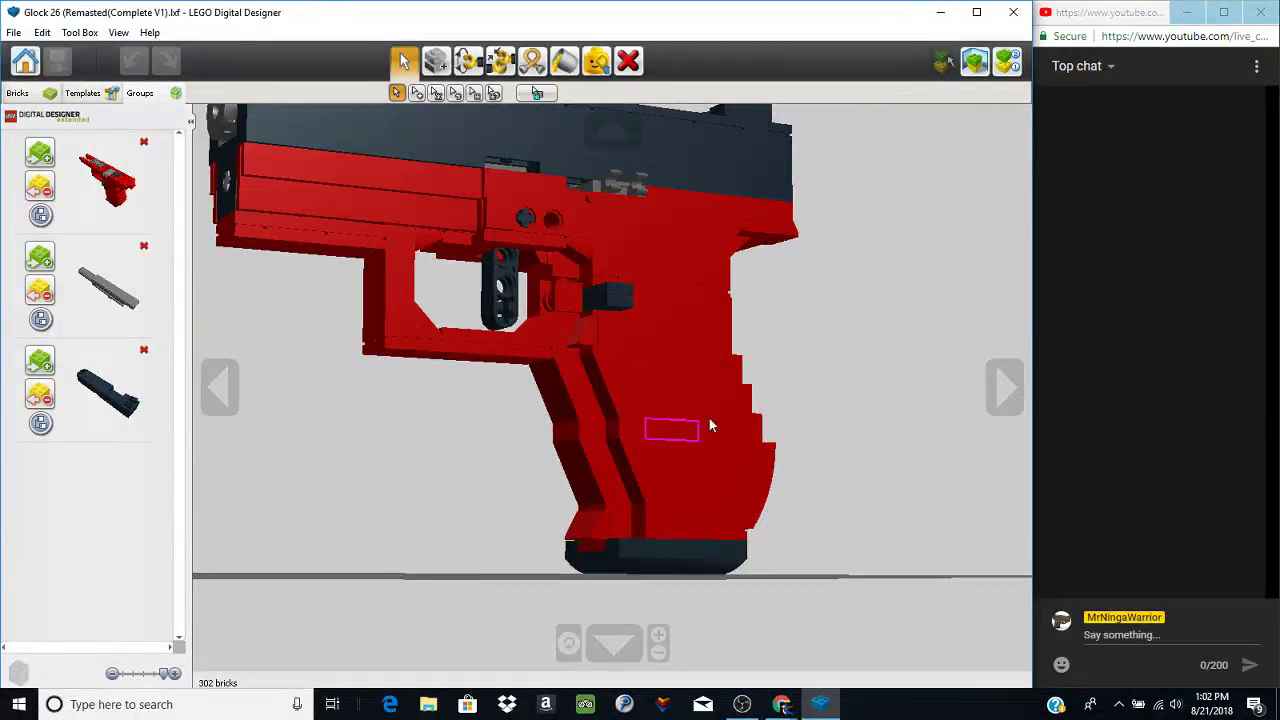
right_drag(620, 482, 577, 558)
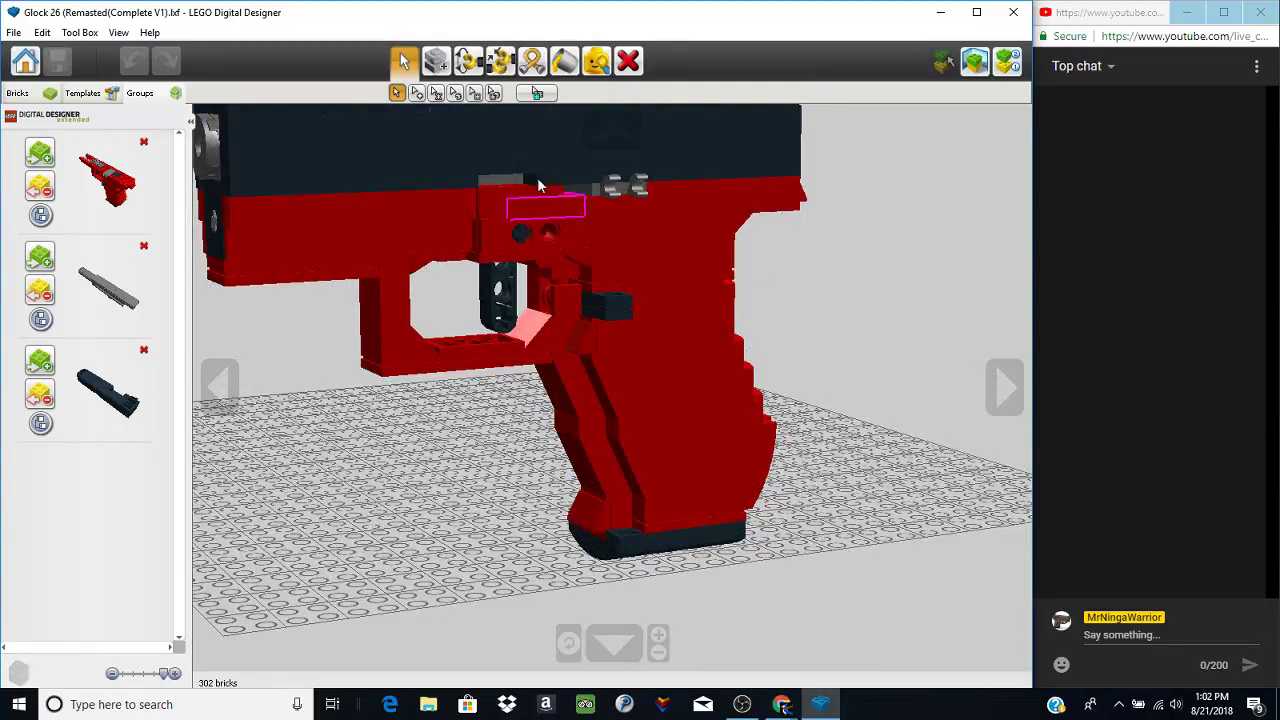
drag(641, 541, 881, 493)
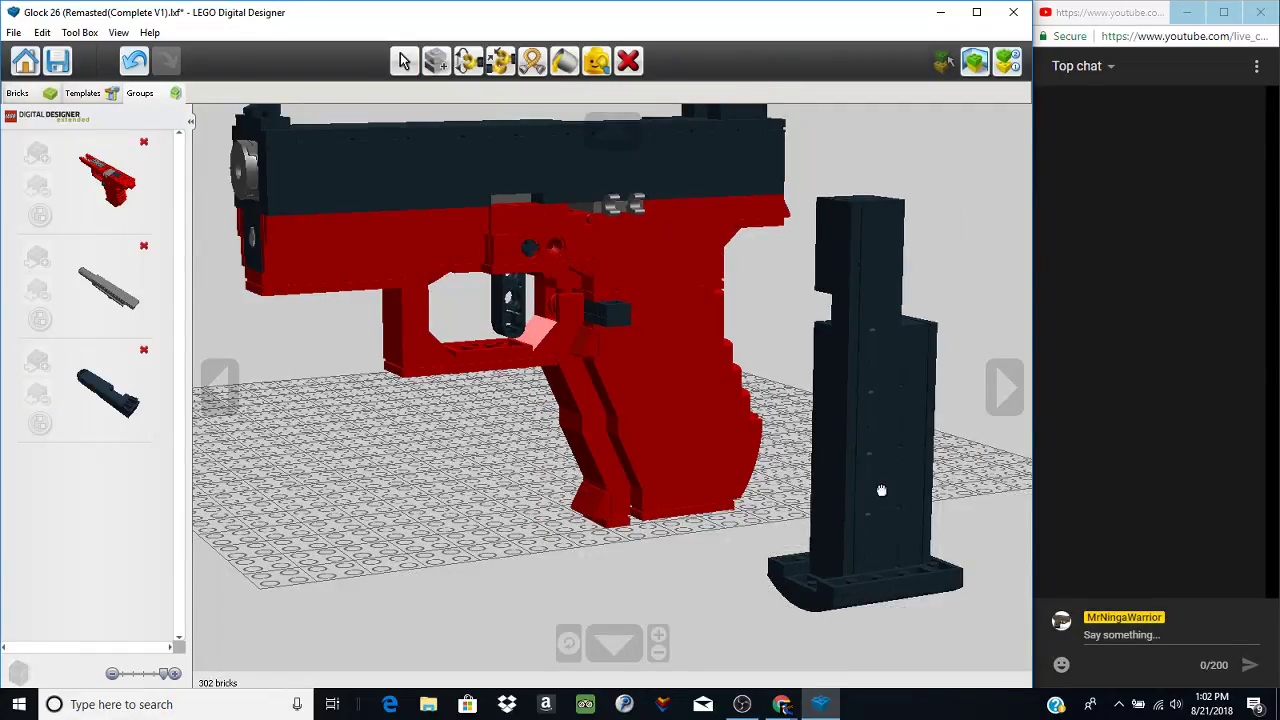
click(882, 495)
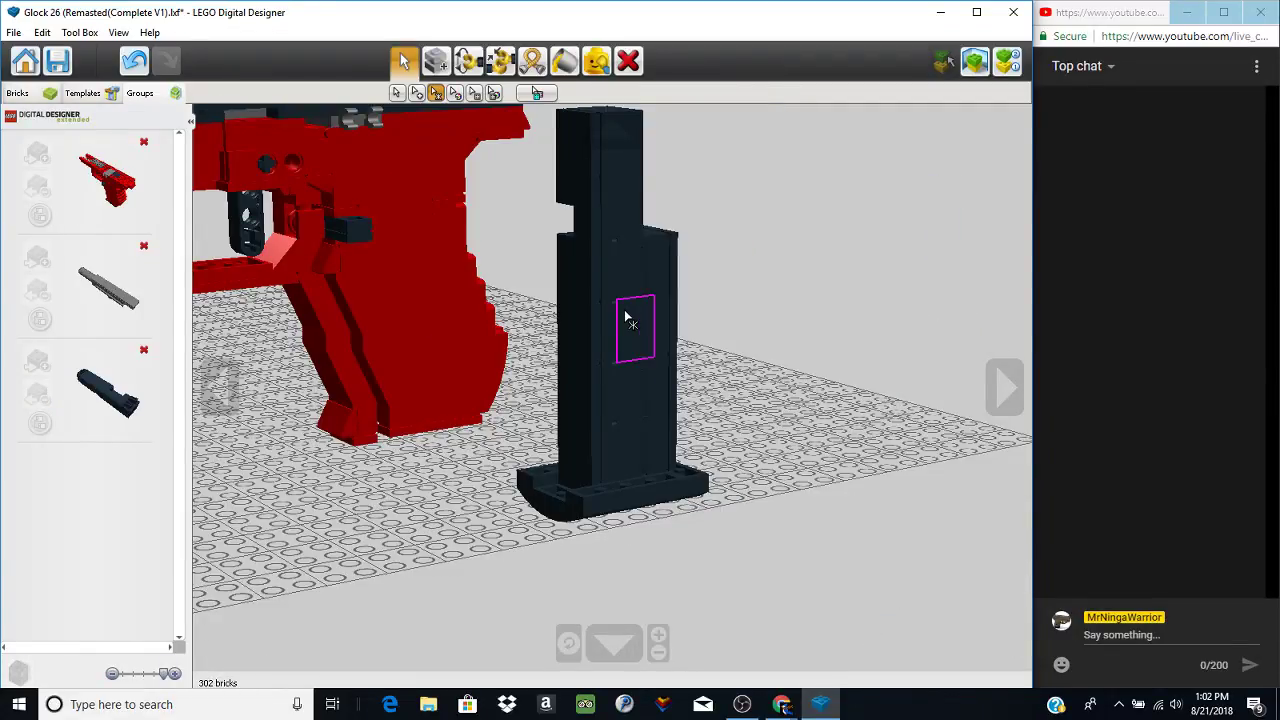
- Inspect the removed magazine from several sides, then undo its removal from the grip
right_drag(626, 318, 449, 266)
right_drag(603, 316, 682, 316)
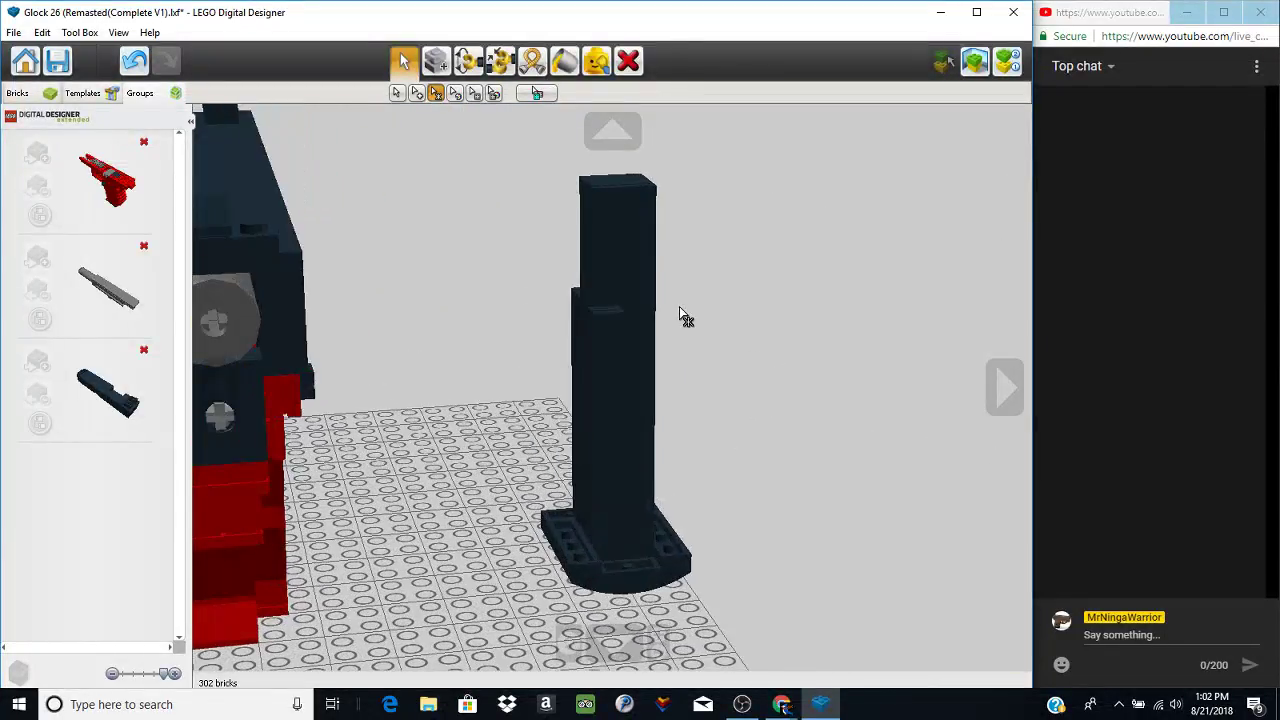
right_drag(567, 318, 226, 350)
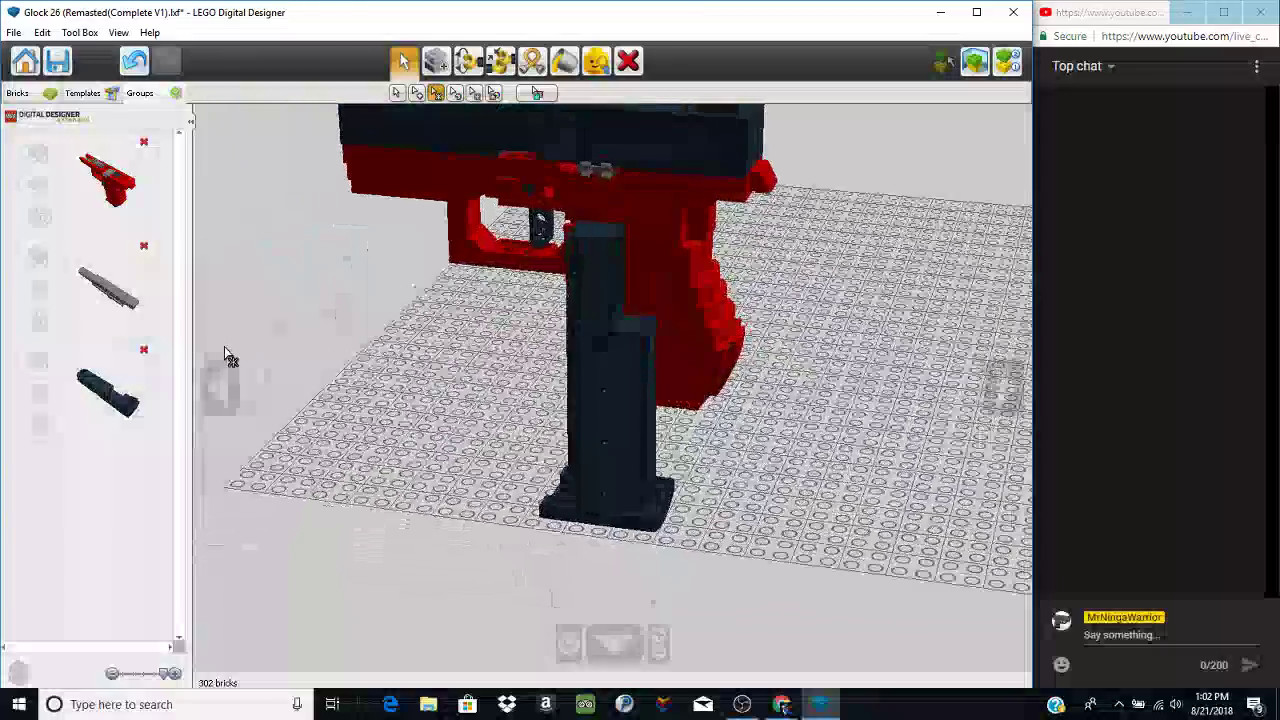
click(137, 66)
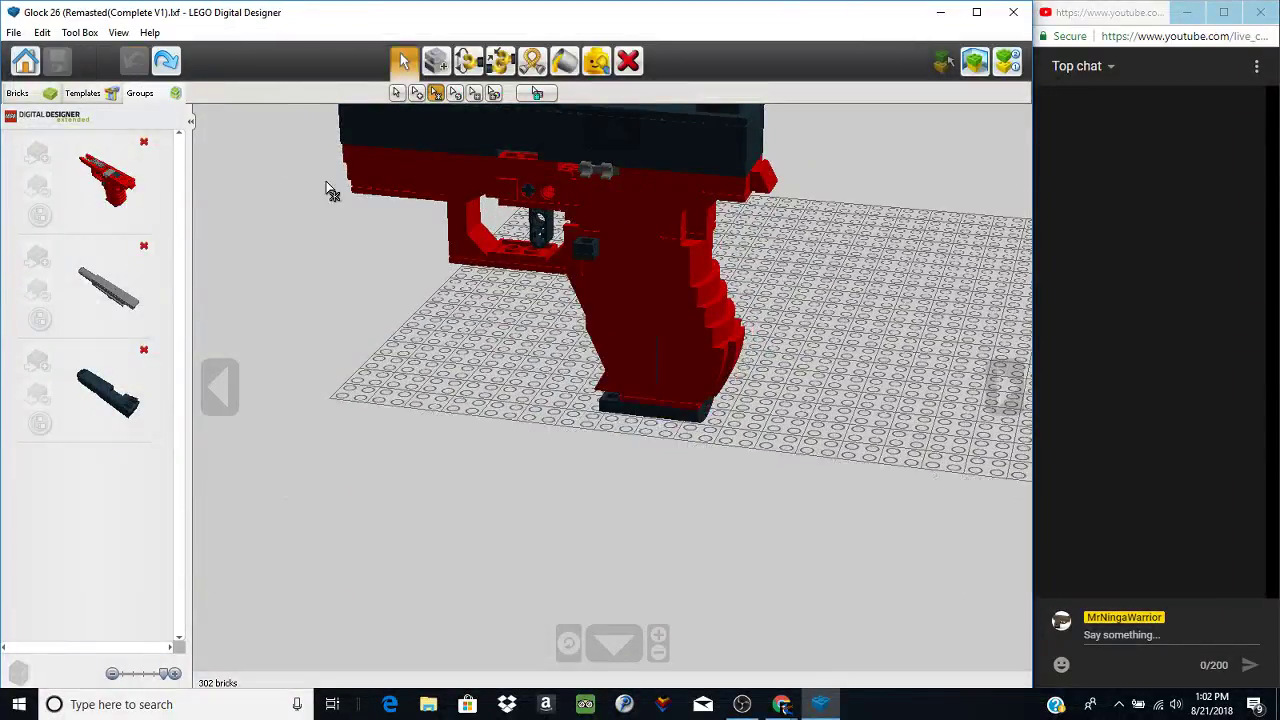
- Examine the trigger, trigger guard and dark magazine release up close from both sides and from below
right_click(588, 260)
scroll(484, 470, up, 5)
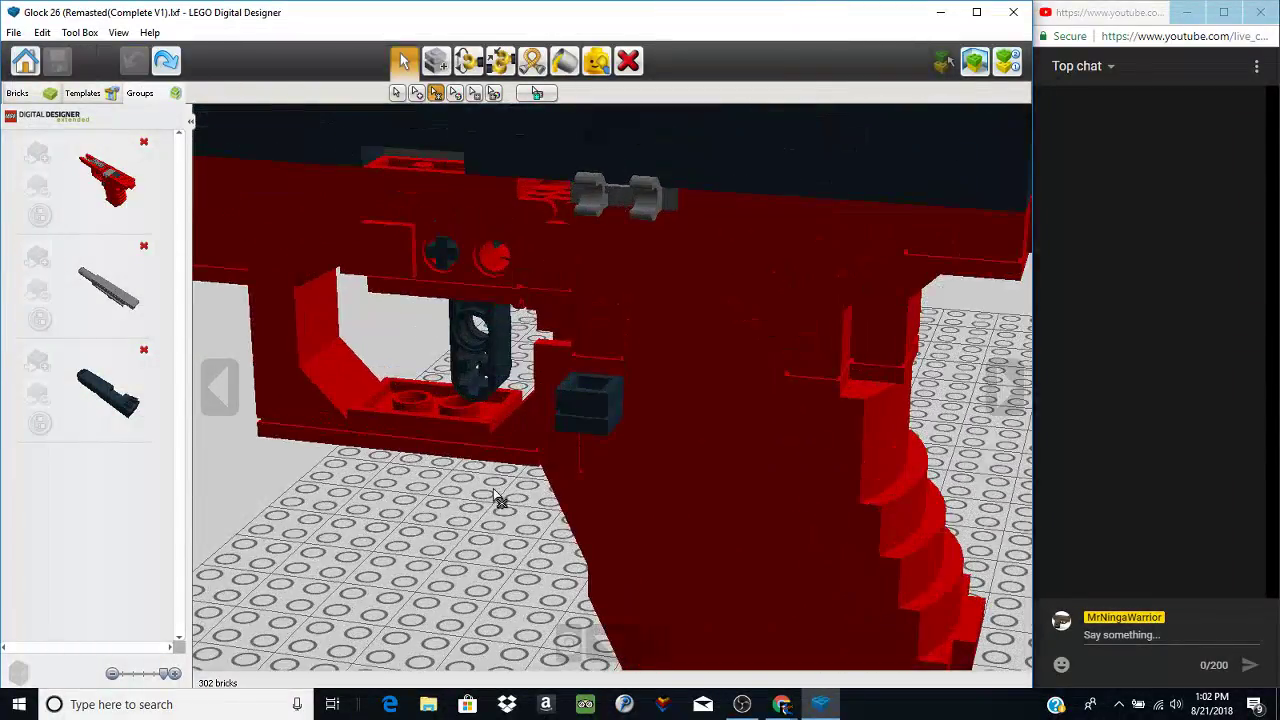
right_drag(496, 496, 677, 477)
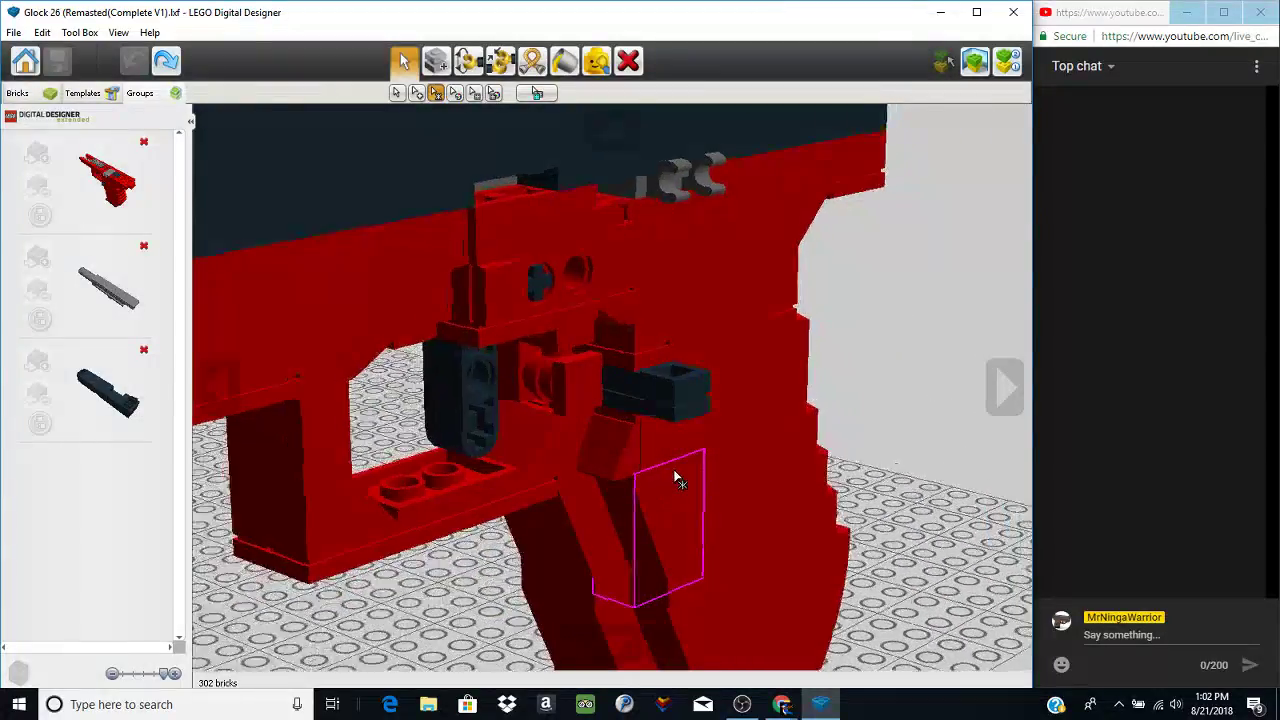
scroll(686, 418, up, 4)
right_drag(690, 398, 749, 491)
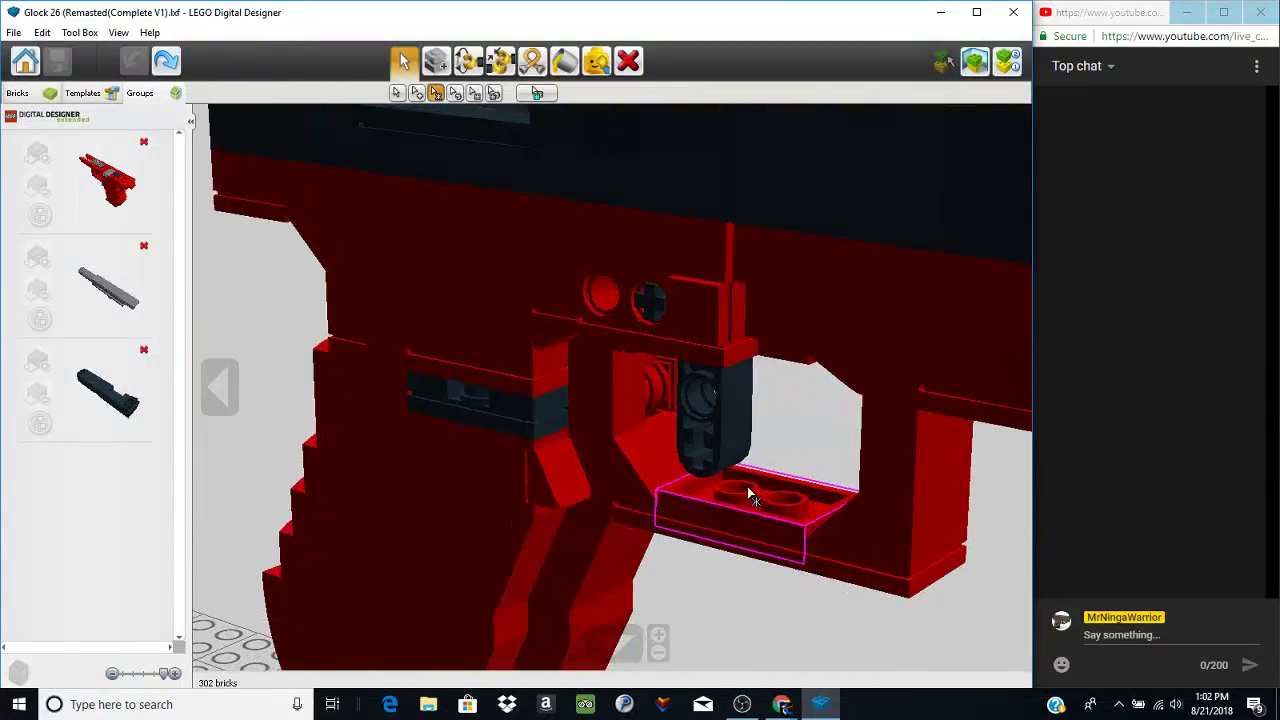
right_drag(514, 455, 556, 440)
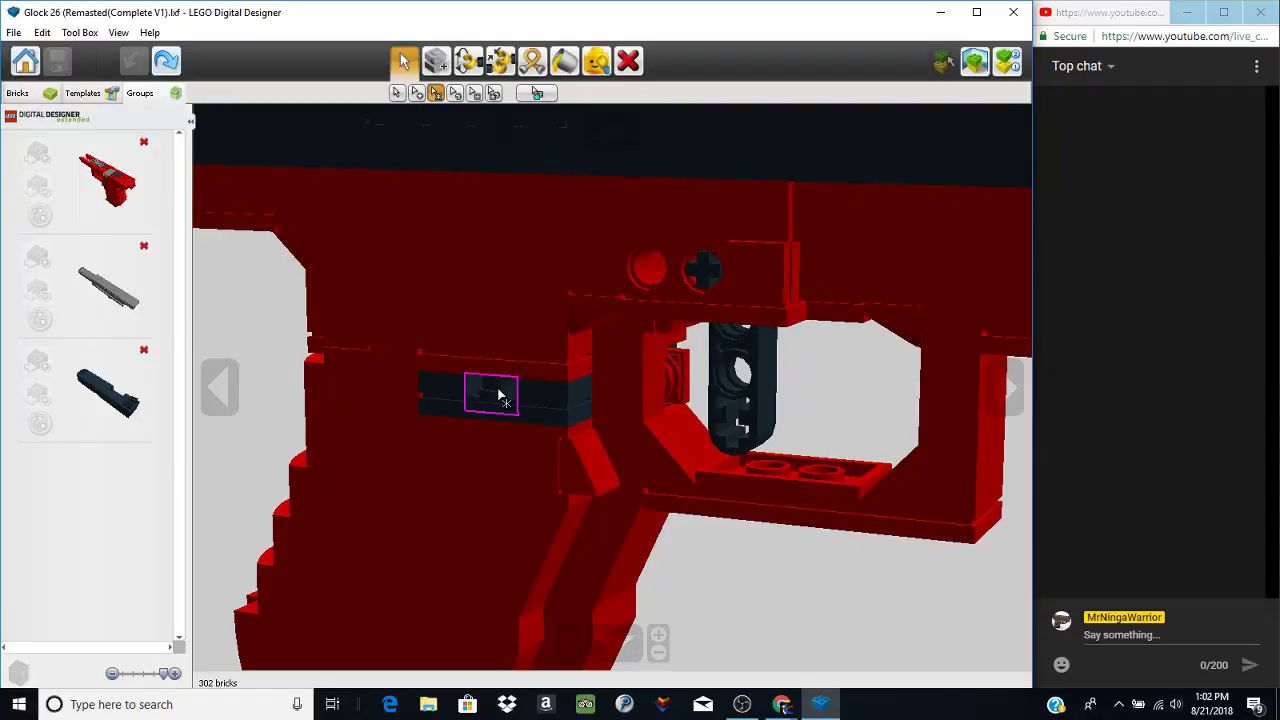
right_drag(868, 436, 548, 437)
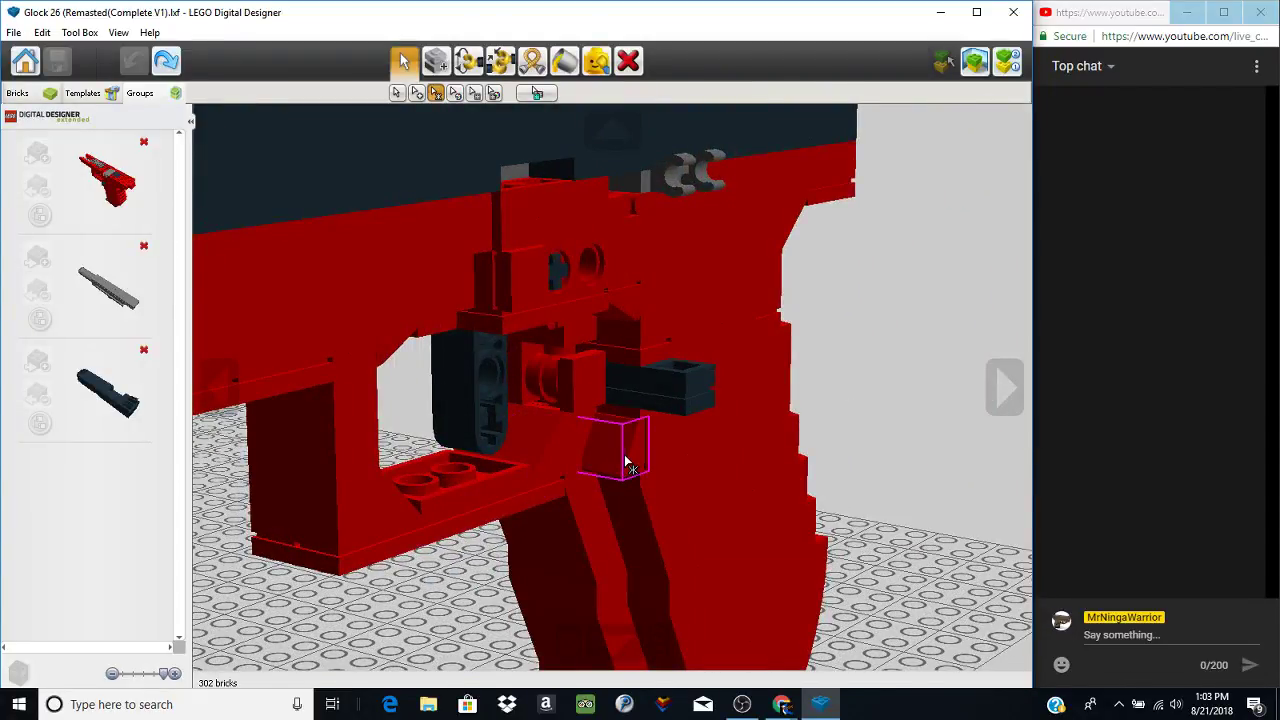
drag(628, 465, 510, 410)
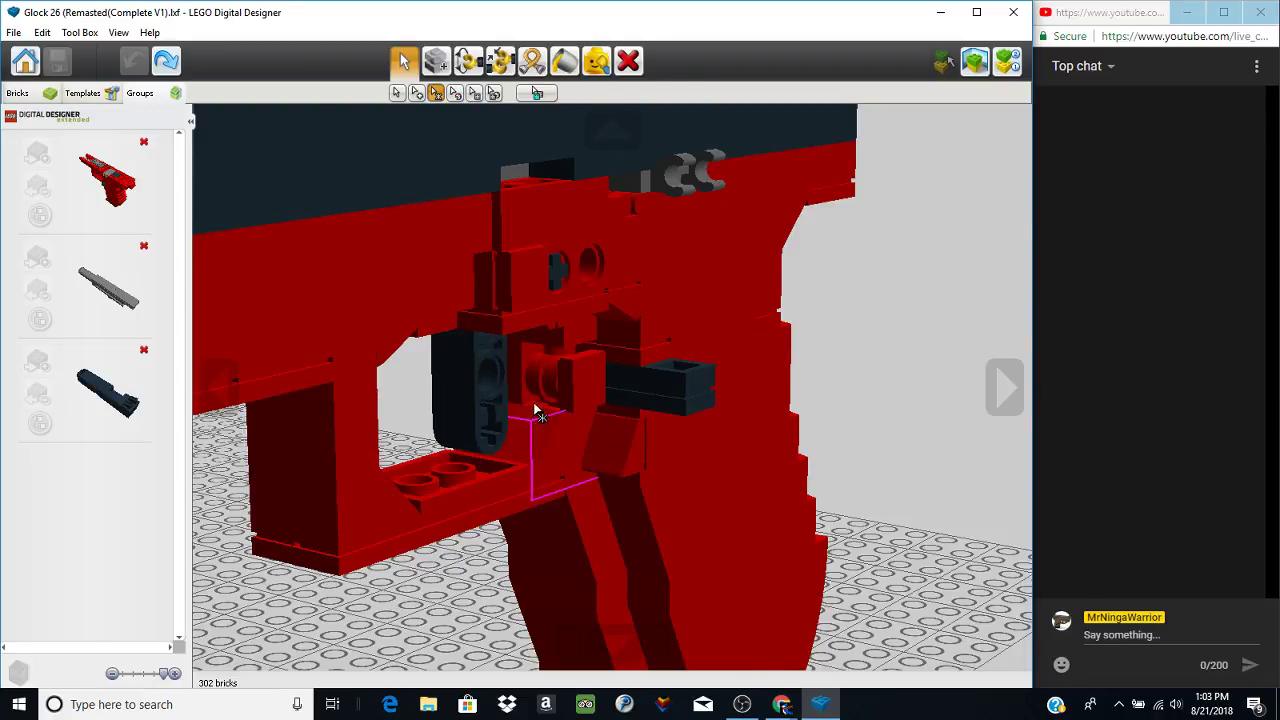
right_drag(517, 427, 513, 363)
scroll(488, 427, down, 4)
scroll(520, 426, up, 6)
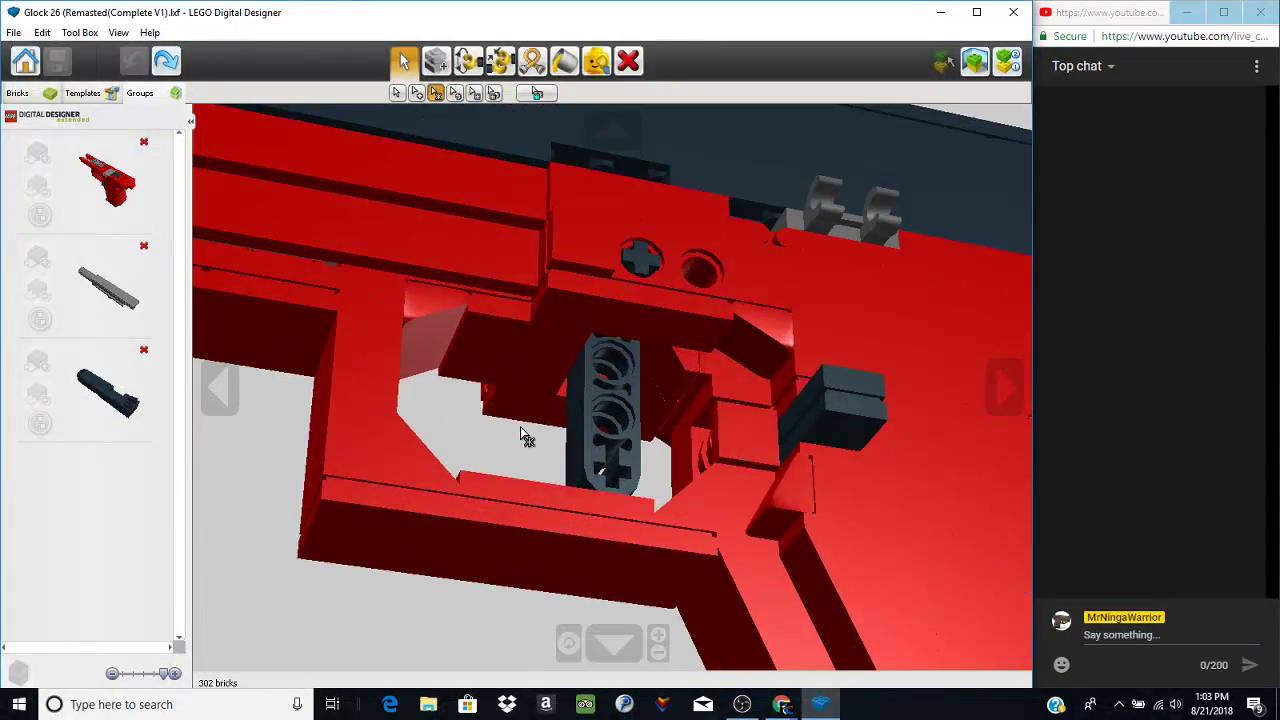
- Examine the magazine release beside the trigger guard, then view the complete pistol's grip, frame and slide from both sides
mouse_move(520, 430)
right_down()
mouse_move(457, 443)
mouse_move(455, 431)
mouse_move(480, 468)
right_up()
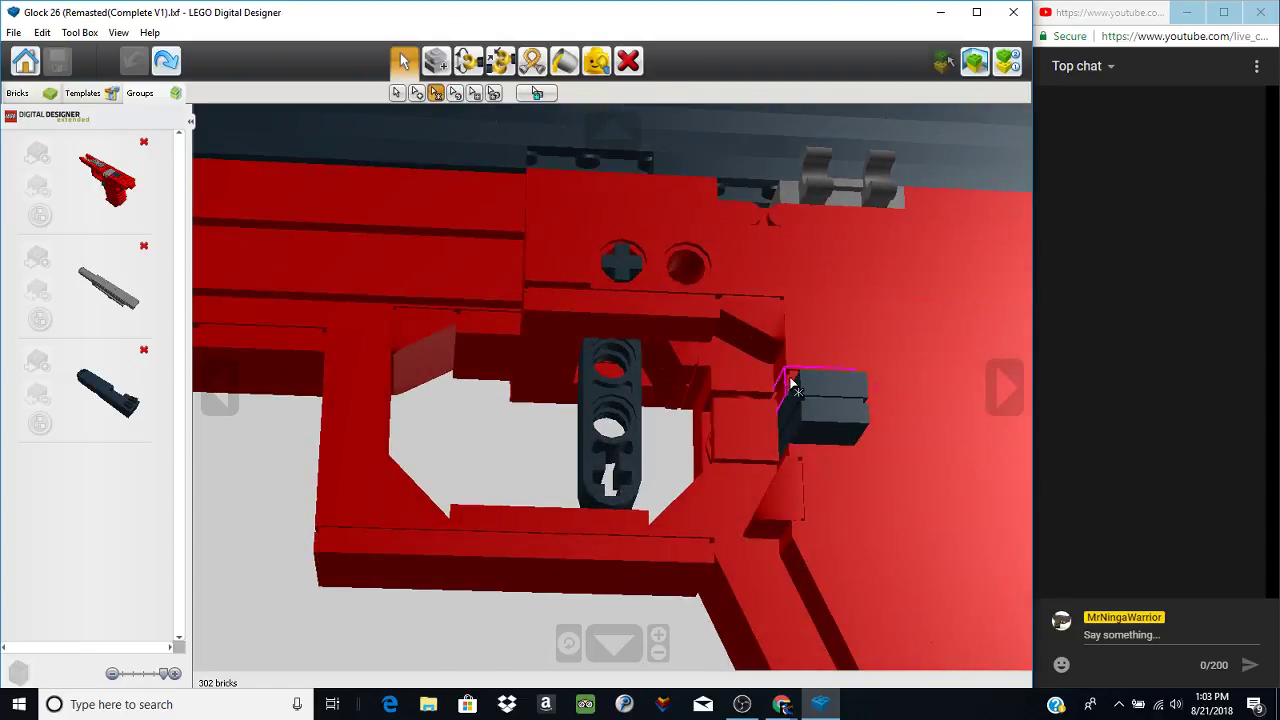
scroll(634, 436, down, 5)
right_drag(640, 477, 652, 570)
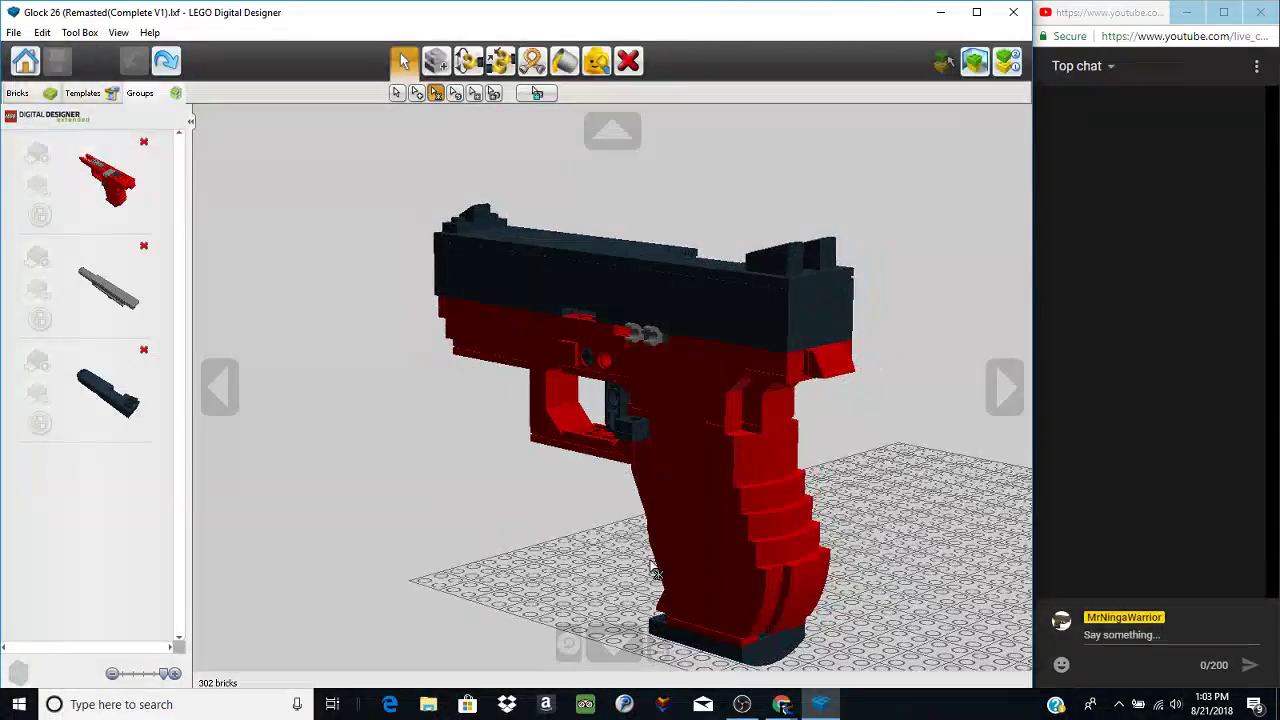
right_drag(742, 585, 731, 463)
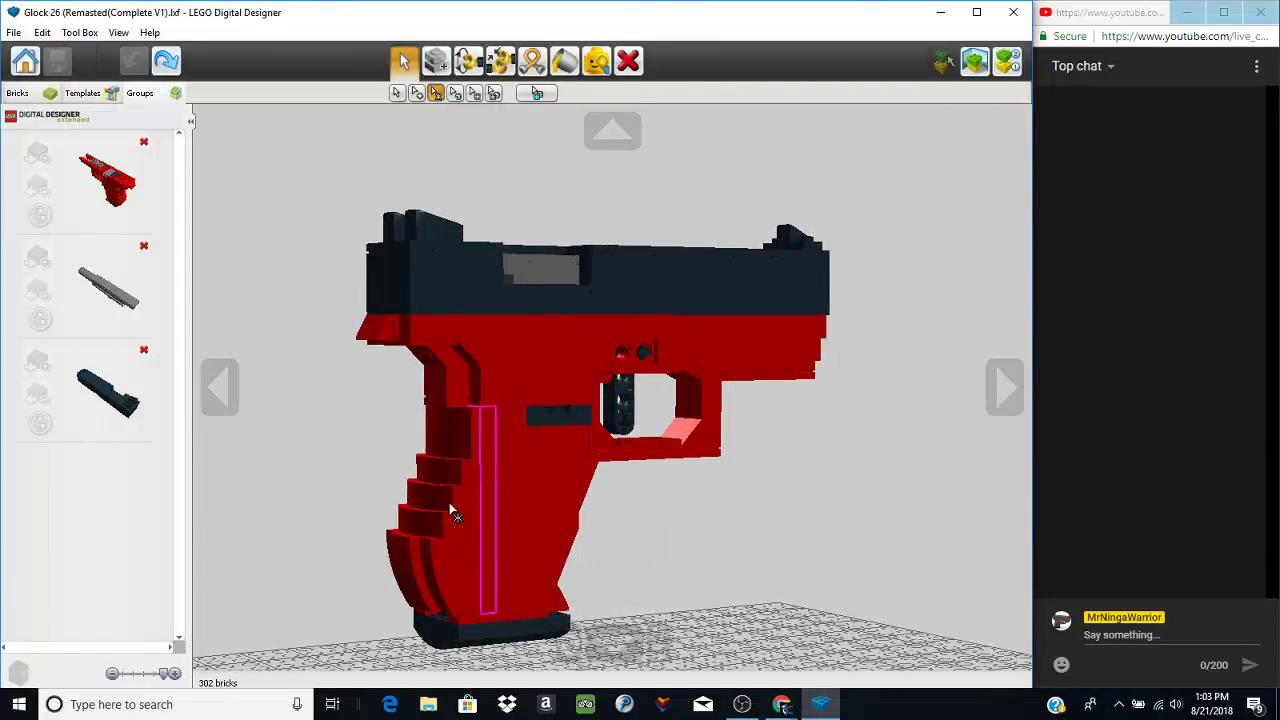
right_drag(576, 499, 568, 632)
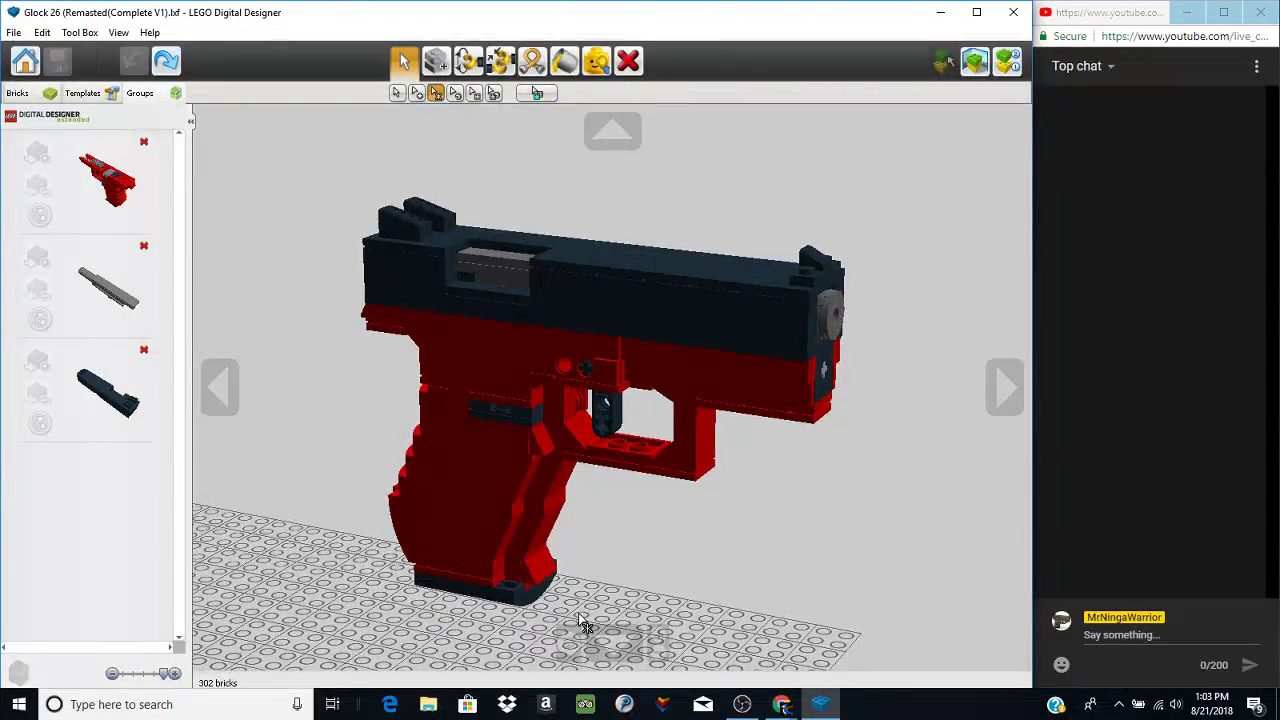
- Select the saved slide group and move the whole slide rearward along the frame so the barrel is exposed
click(91, 420)
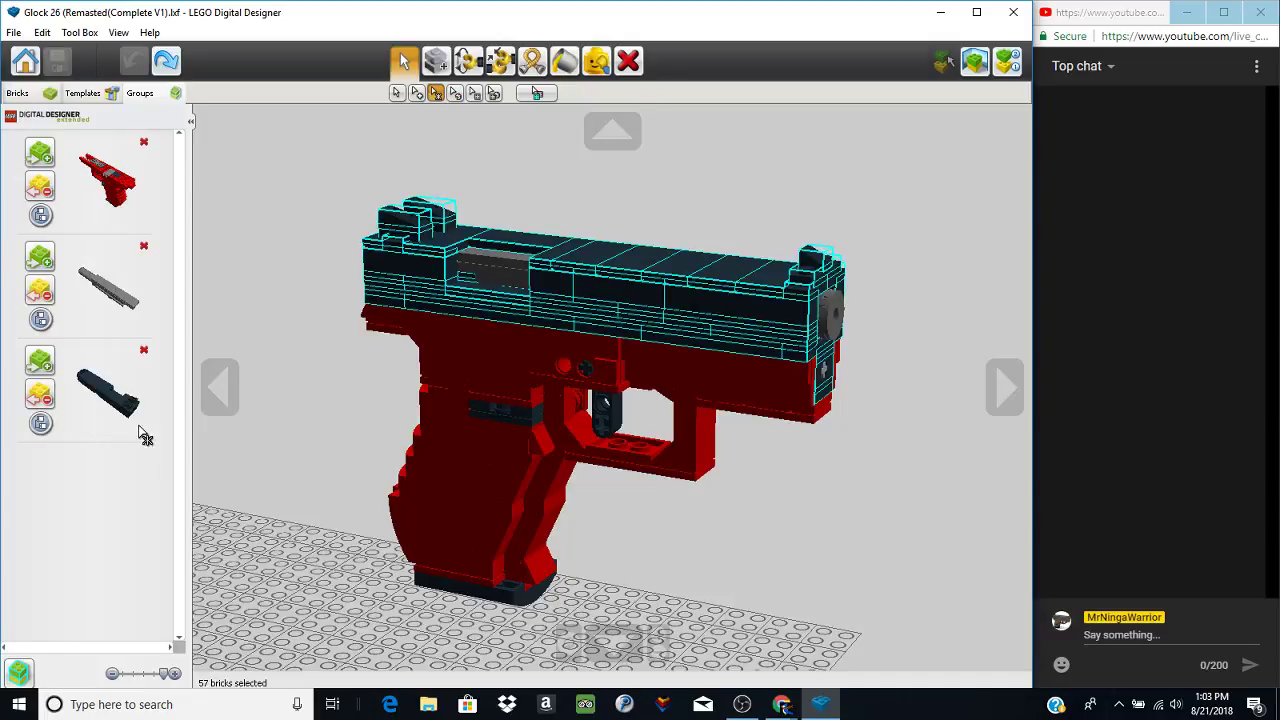
click(403, 93)
right_drag(511, 185, 516, 222)
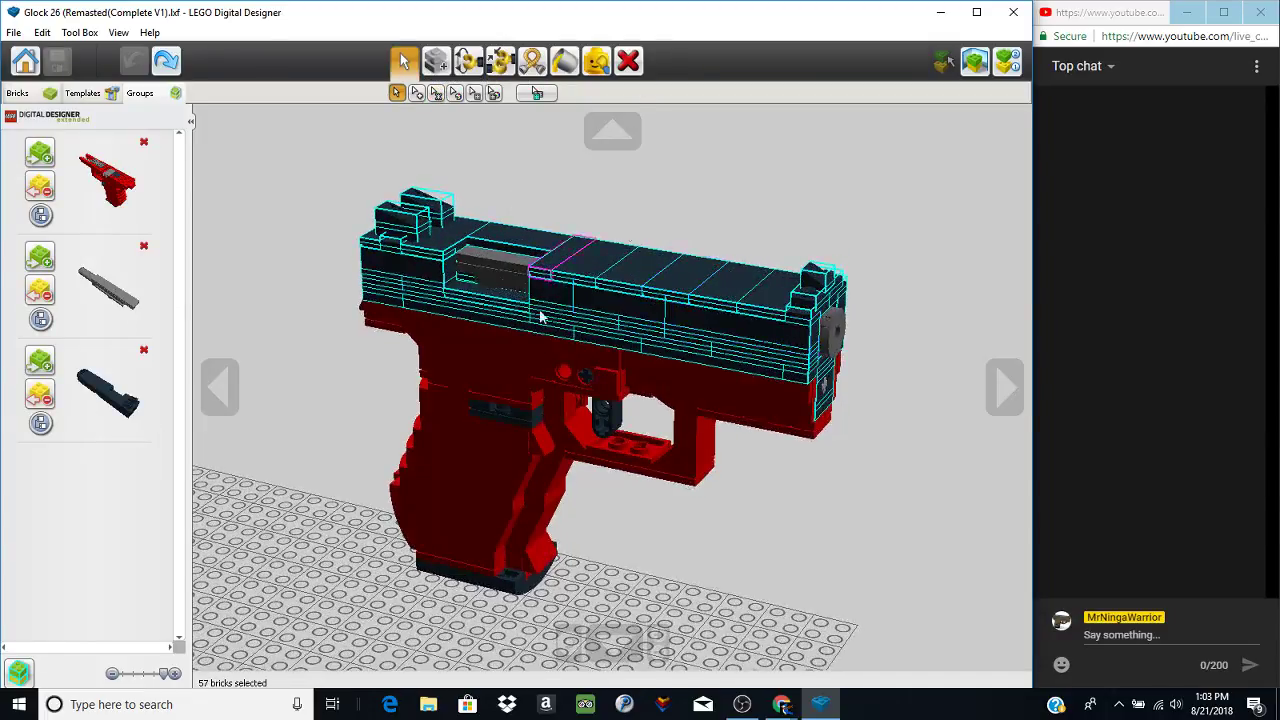
click(719, 343)
right_drag(695, 341, 754, 321)
drag(754, 320, 672, 324)
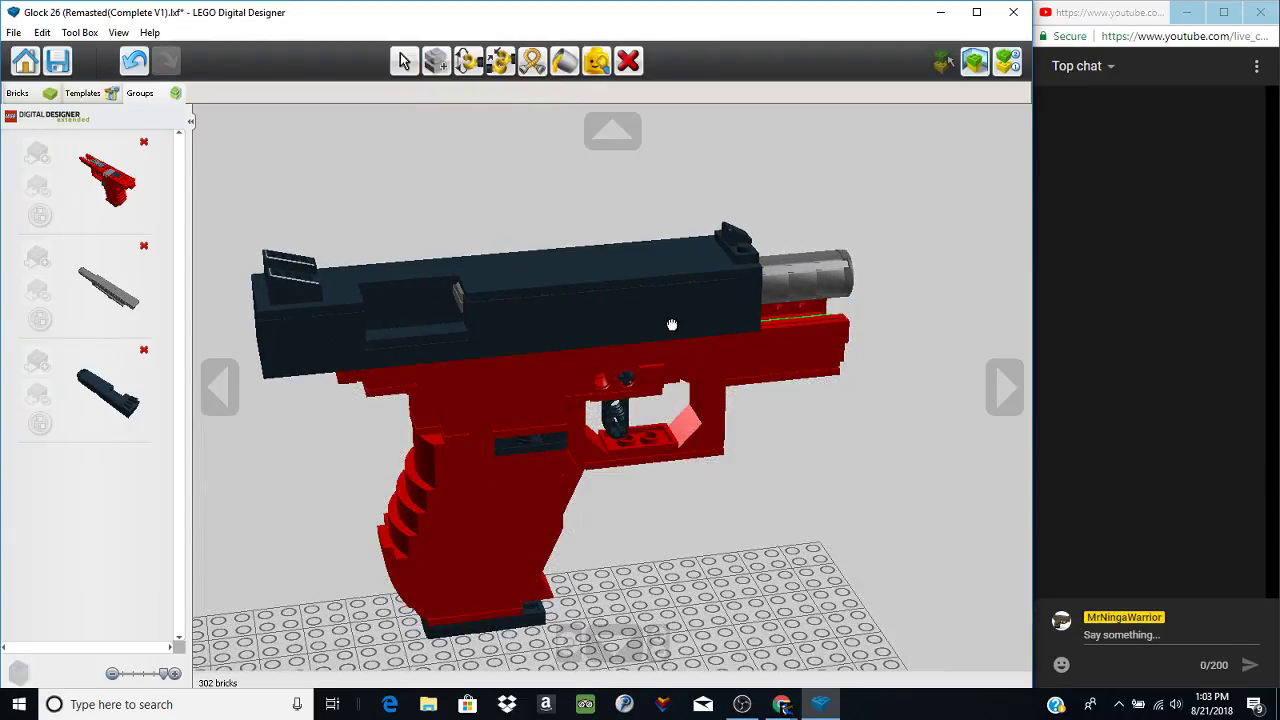
click(671, 325)
- Pull the dark magazine assembly out of the grip and set it beside the pistol, with the slide kept open
right_drag(686, 466, 590, 458)
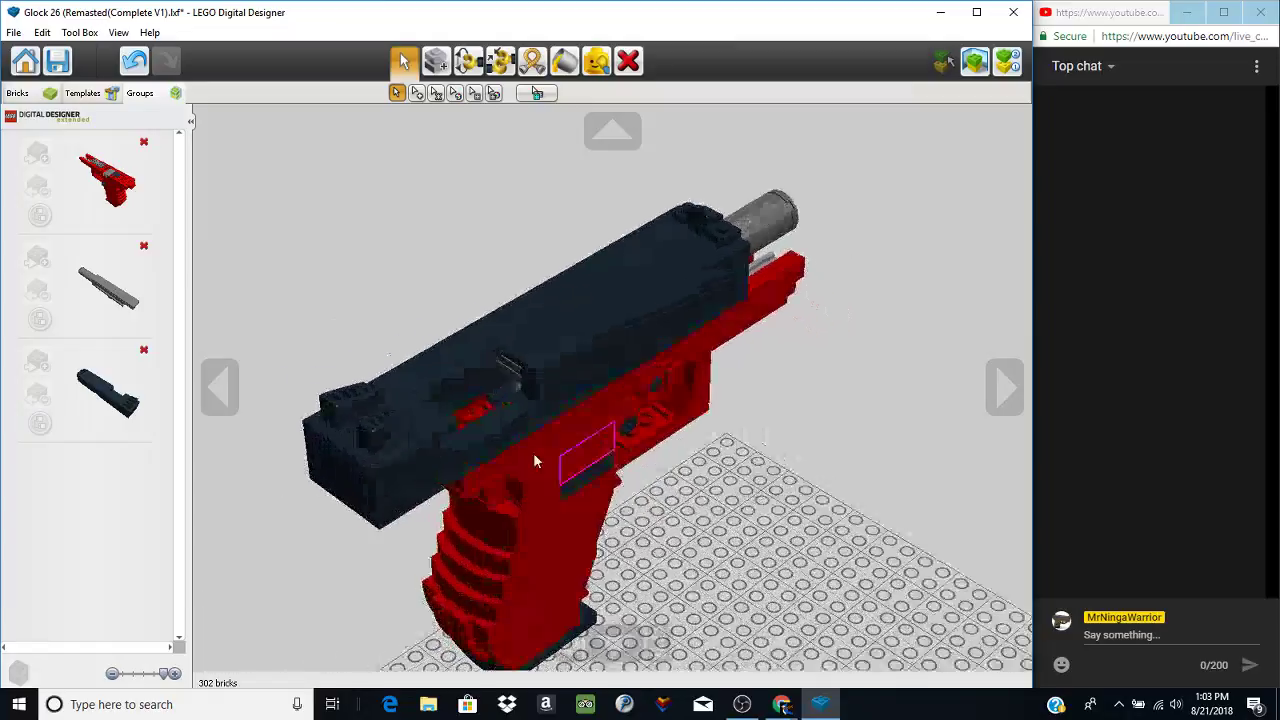
scroll(466, 397, up, 5)
right_drag(466, 397, 540, 430)
scroll(494, 420, down, 3)
mouse_move(612, 321)
right_down()
mouse_move(655, 309)
mouse_move(623, 299)
right_up()
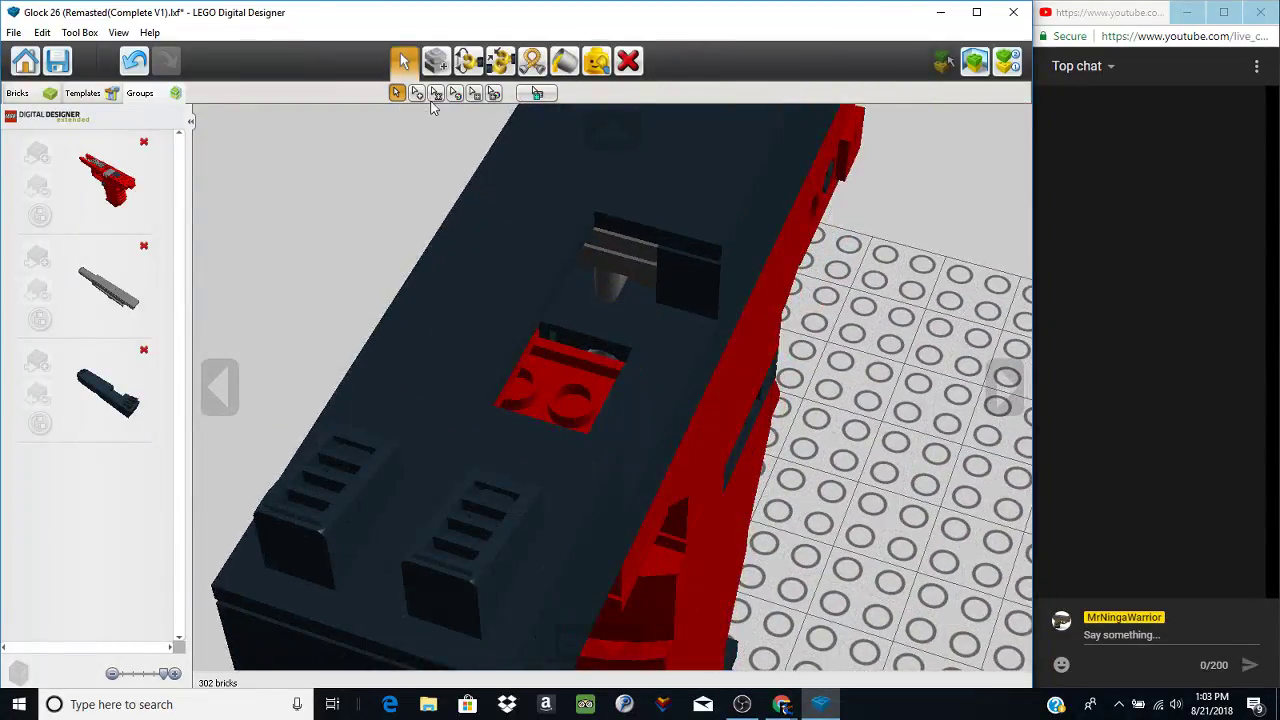
drag(576, 312, 909, 280)
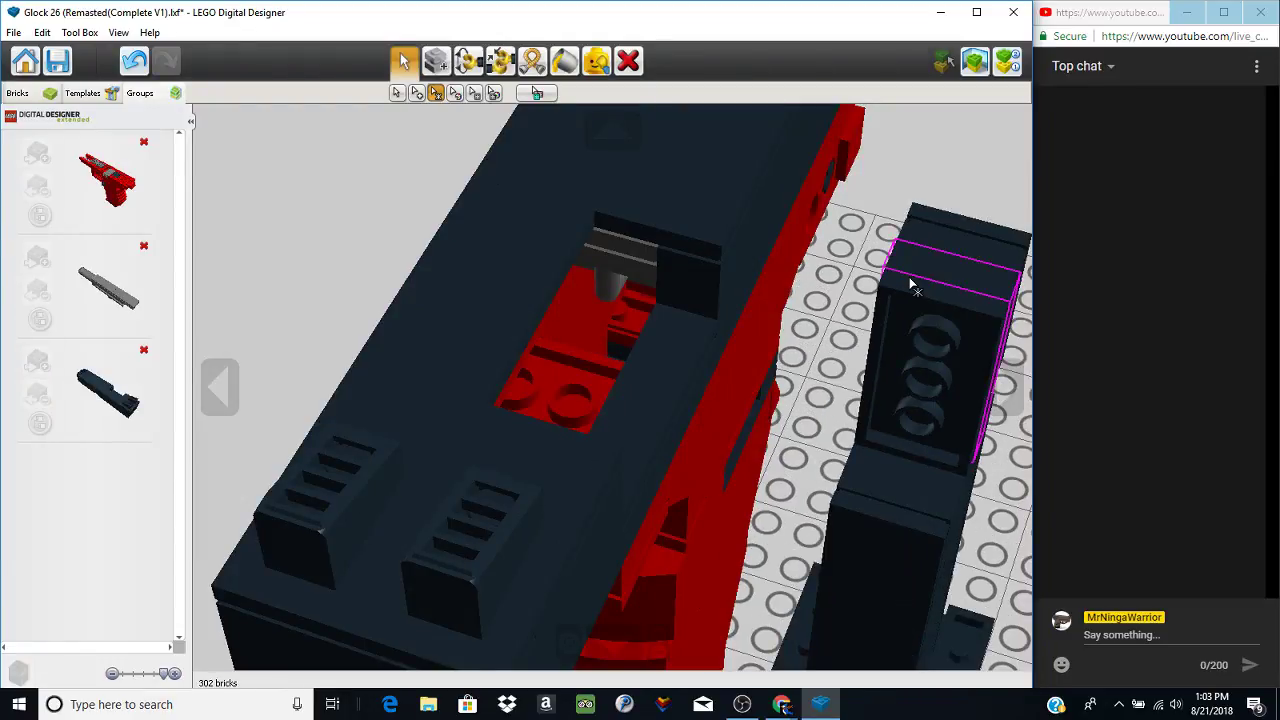
- Examine the open ejection port, the exposed barrel and the grey axle guide rod at the front of the frame
right_drag(750, 318, 598, 458)
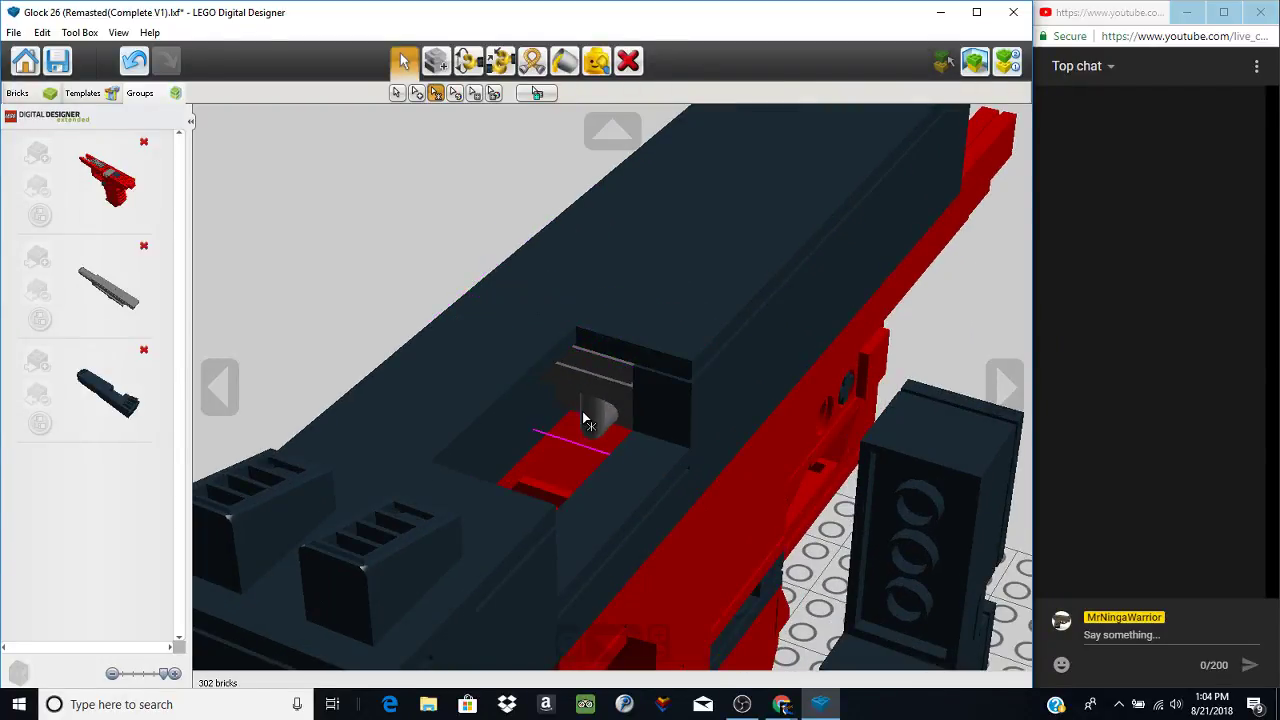
right_drag(588, 412, 214, 368)
right_drag(510, 250, 530, 279)
right_click(808, 268)
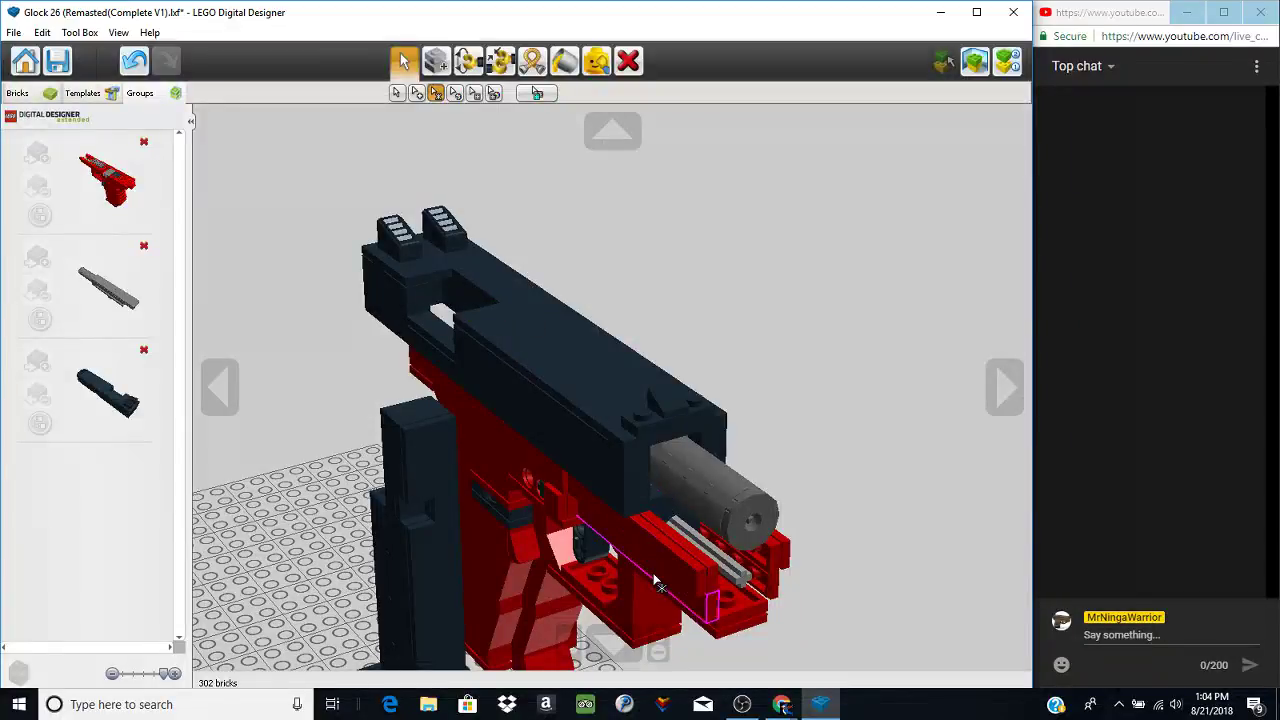
scroll(684, 550, up, 4)
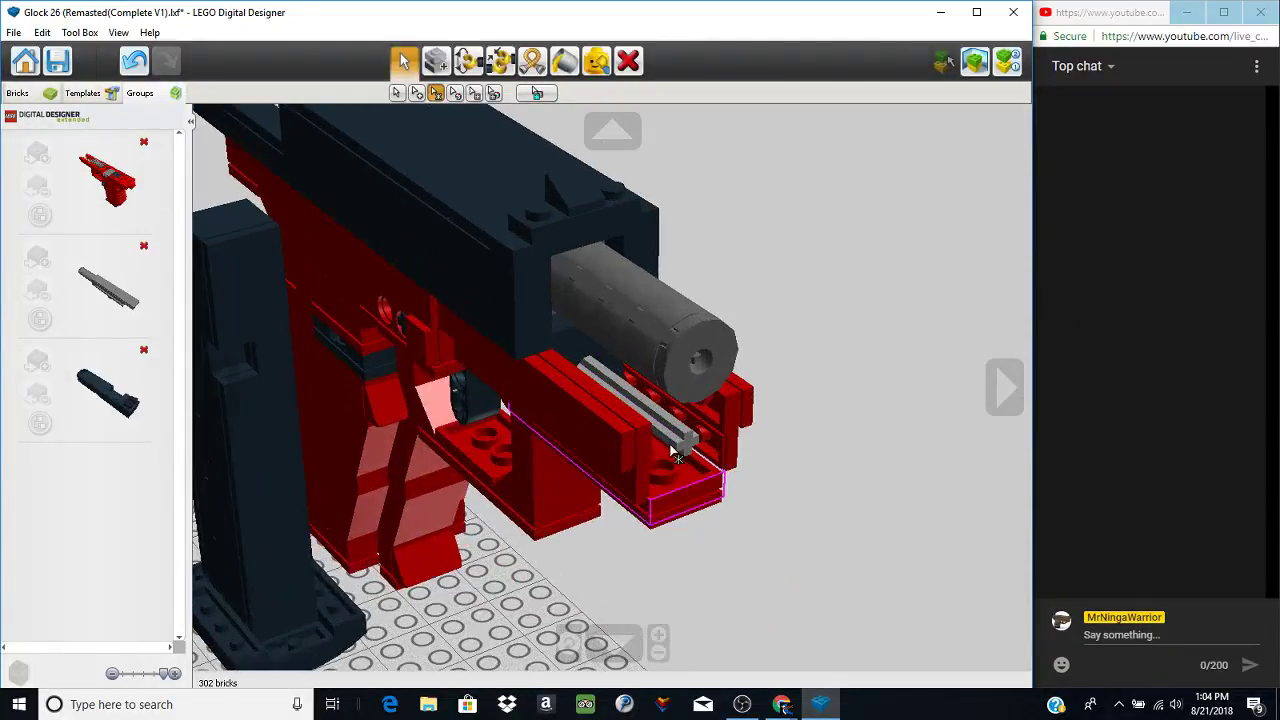
scroll(673, 457, down, 4)
right_drag(673, 457, 570, 432)
scroll(431, 425, down, 5)
scroll(583, 480, up, 5)
scroll(773, 400, up, 2)
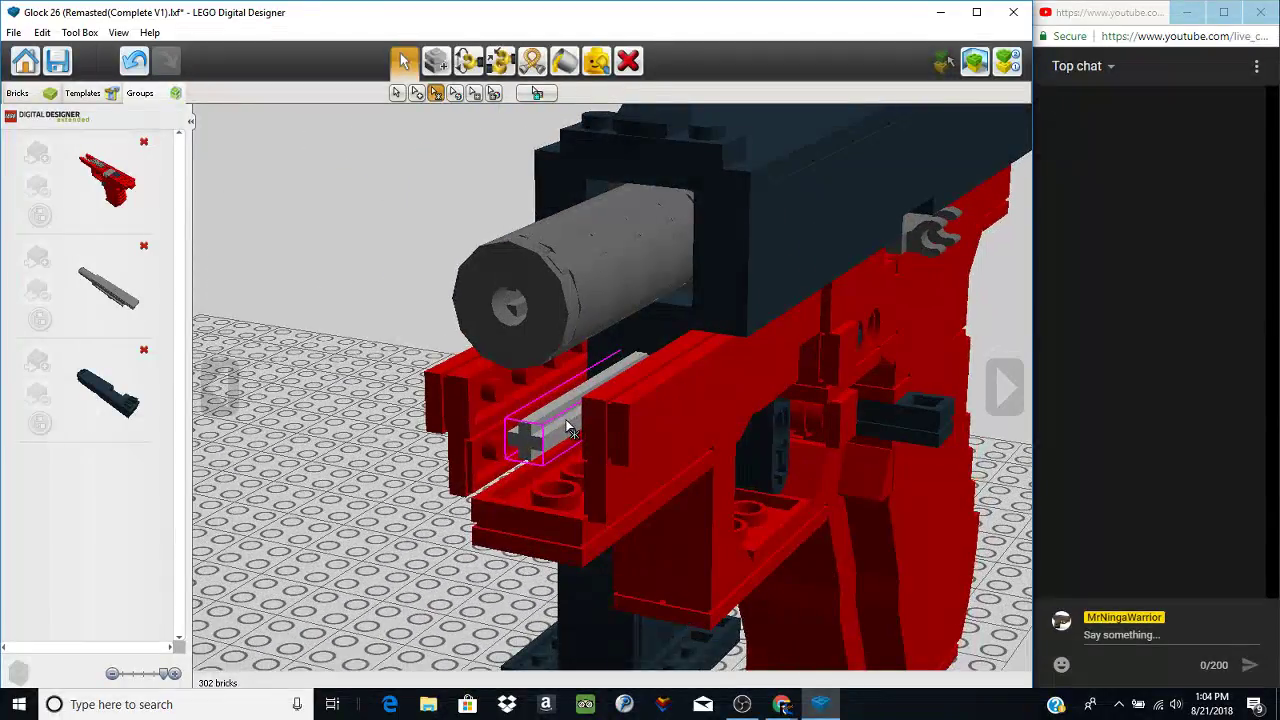
scroll(640, 278, down, 2)
- Rotate the grey clip slide stop on the frame's side to -2.74 degrees with the Hinge tool and check its tilt side-on
right_drag(724, 352, 892, 368)
right_drag(838, 418, 700, 415)
scroll(677, 440, up, 3)
click(470, 64)
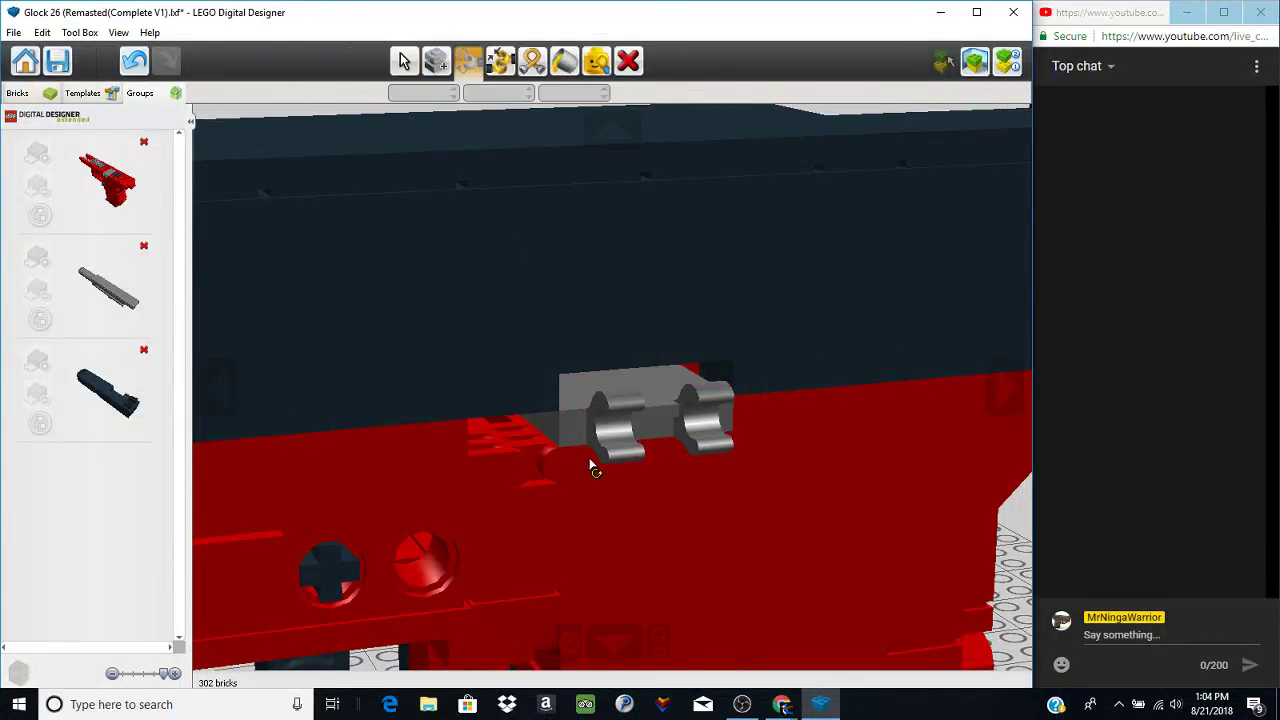
click(618, 468)
right_drag(680, 477, 633, 387)
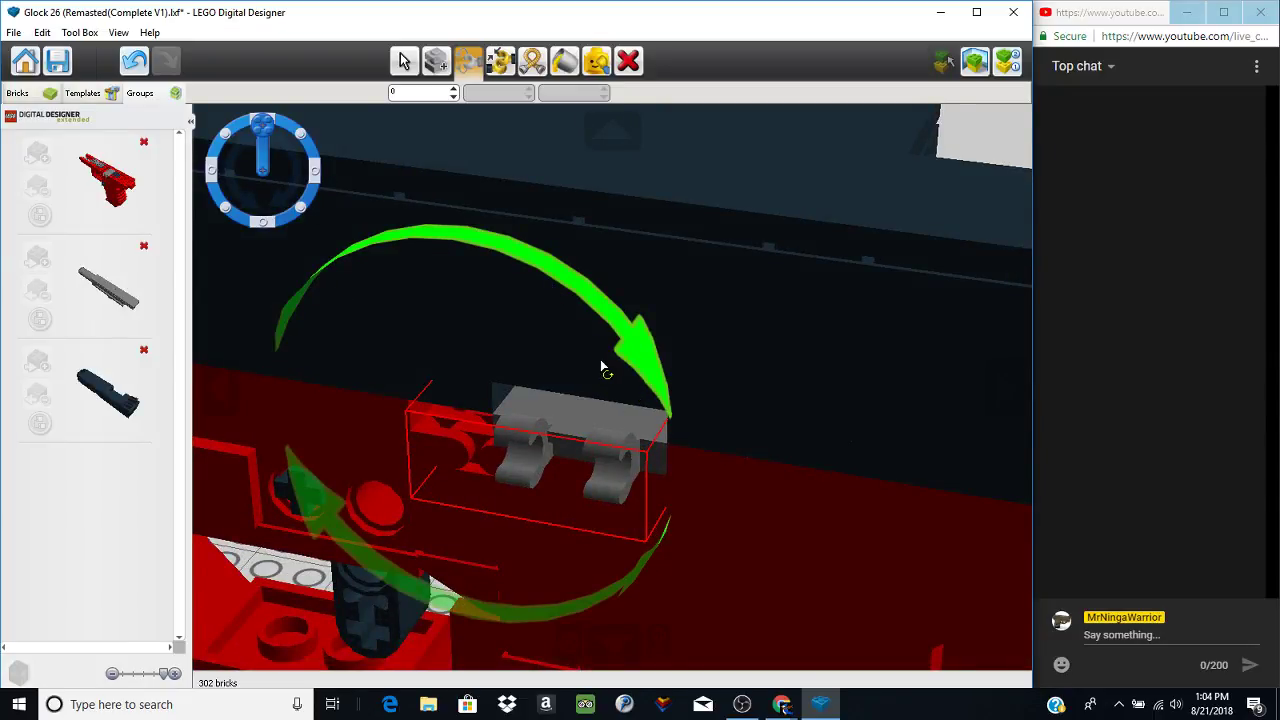
scroll(620, 480, down, 2)
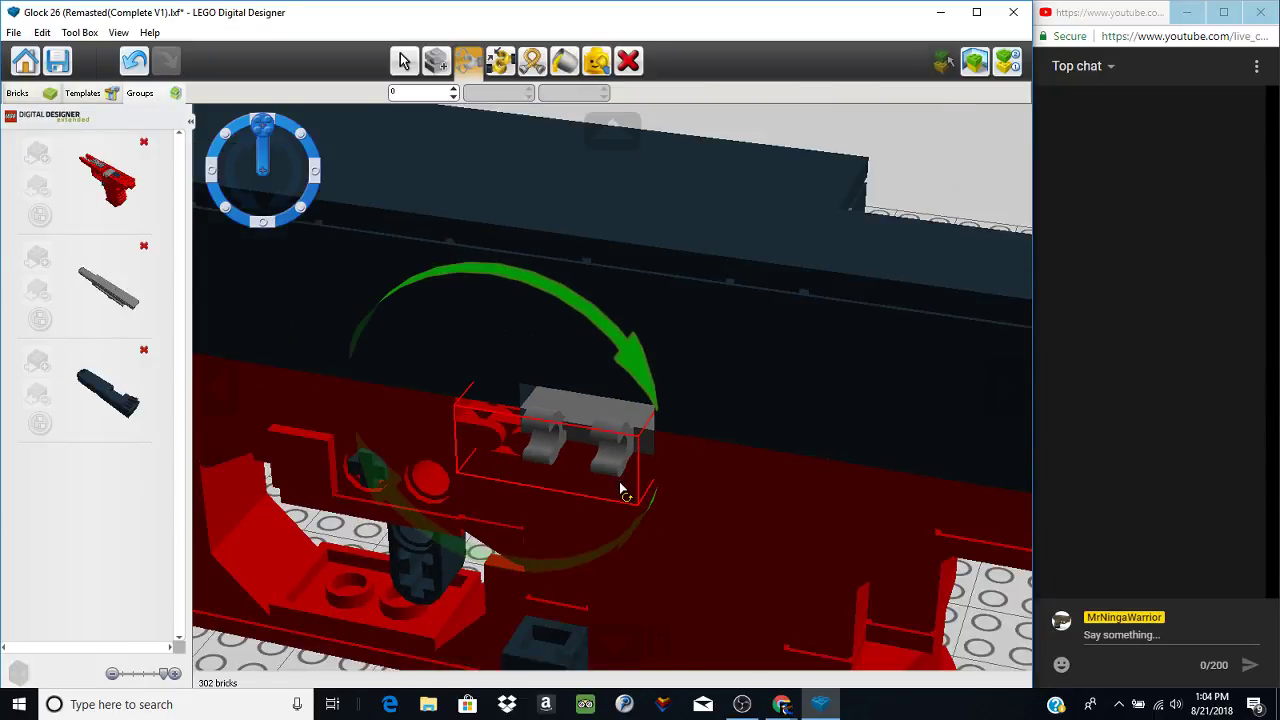
right_drag(582, 444, 601, 417)
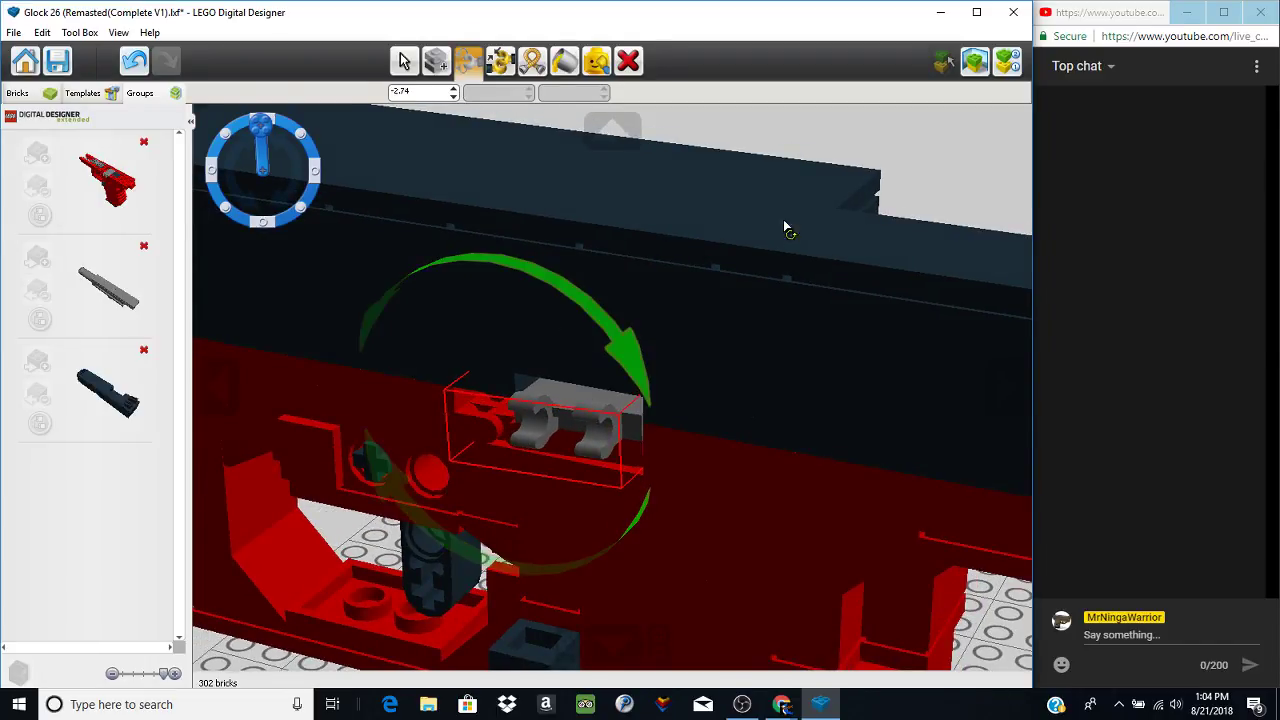
click(903, 157)
right_drag(903, 157, 701, 277)
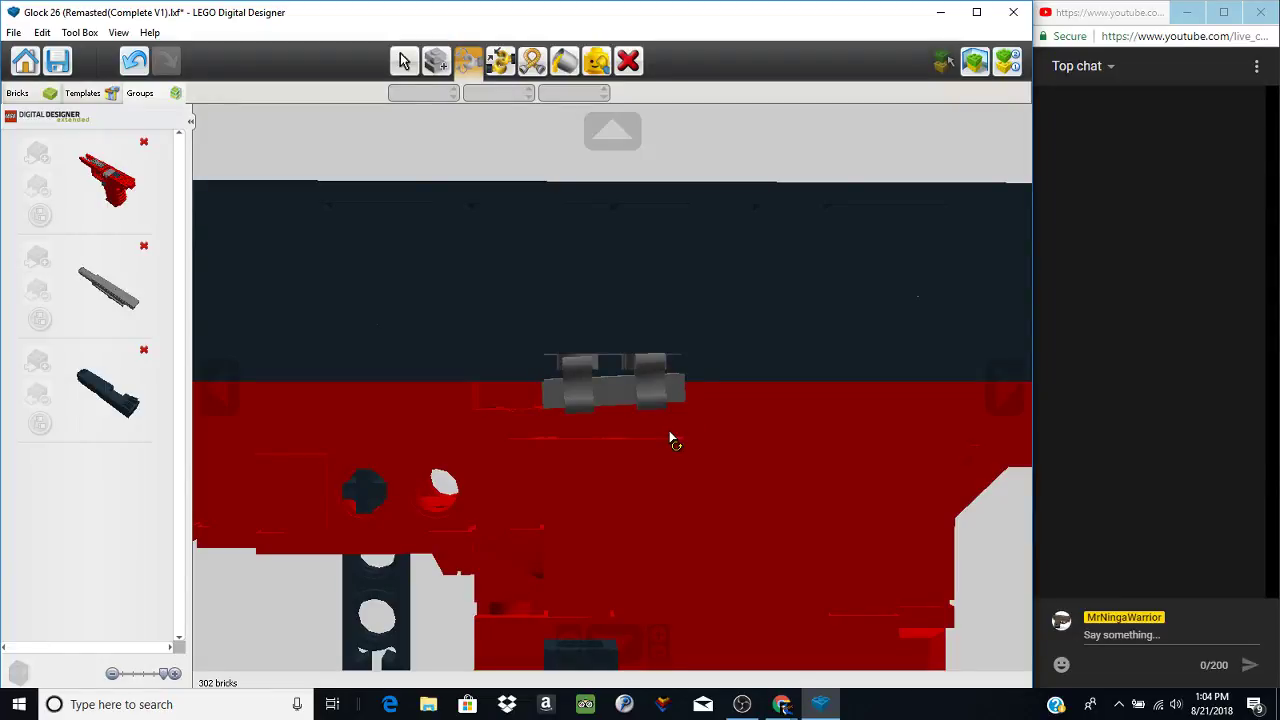
right_drag(671, 440, 679, 436)
scroll(678, 437, down, 10)
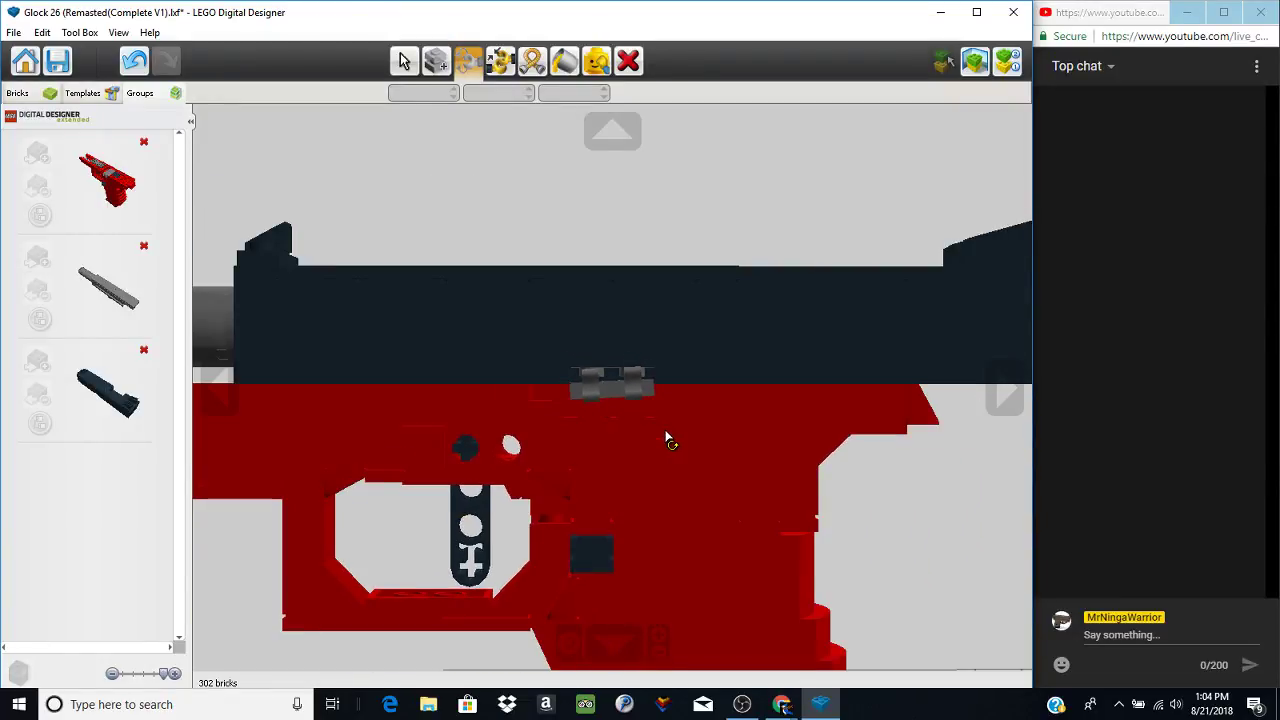
- Undo the changes to the open pistol until the magazine is back in the grip and the slide is closed
right_drag(668, 436, 264, 283)
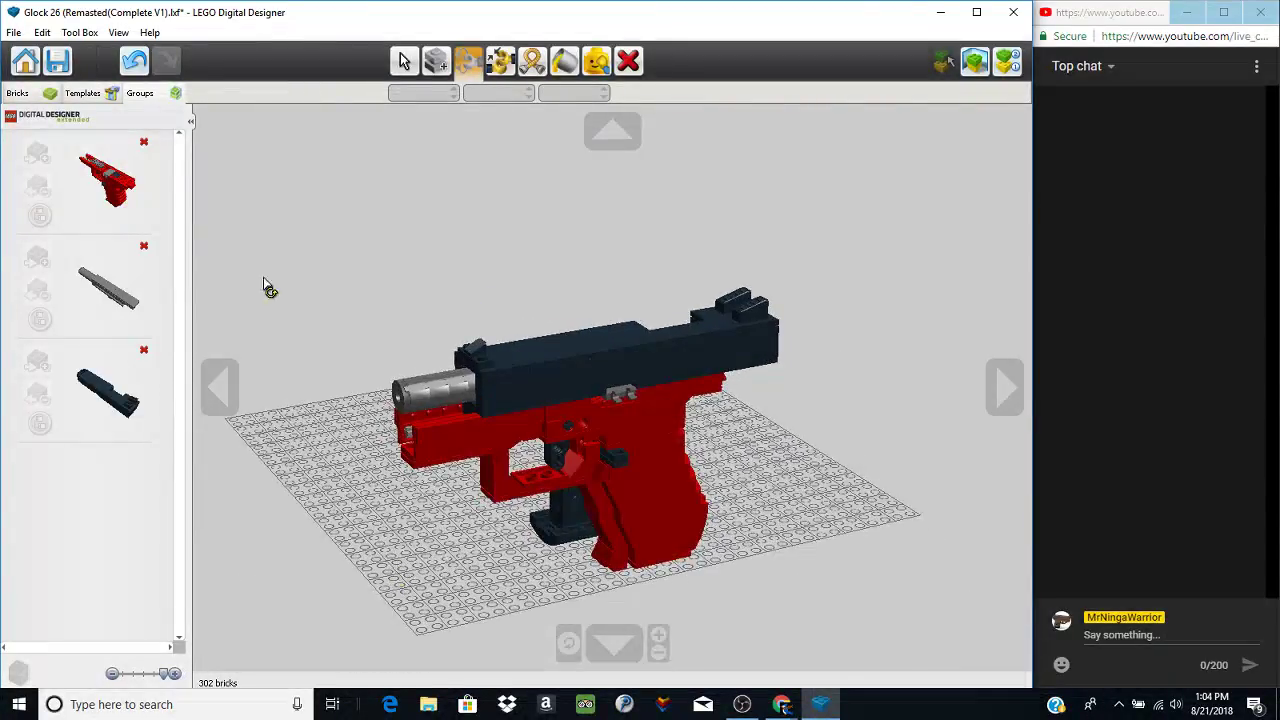
click(137, 63)
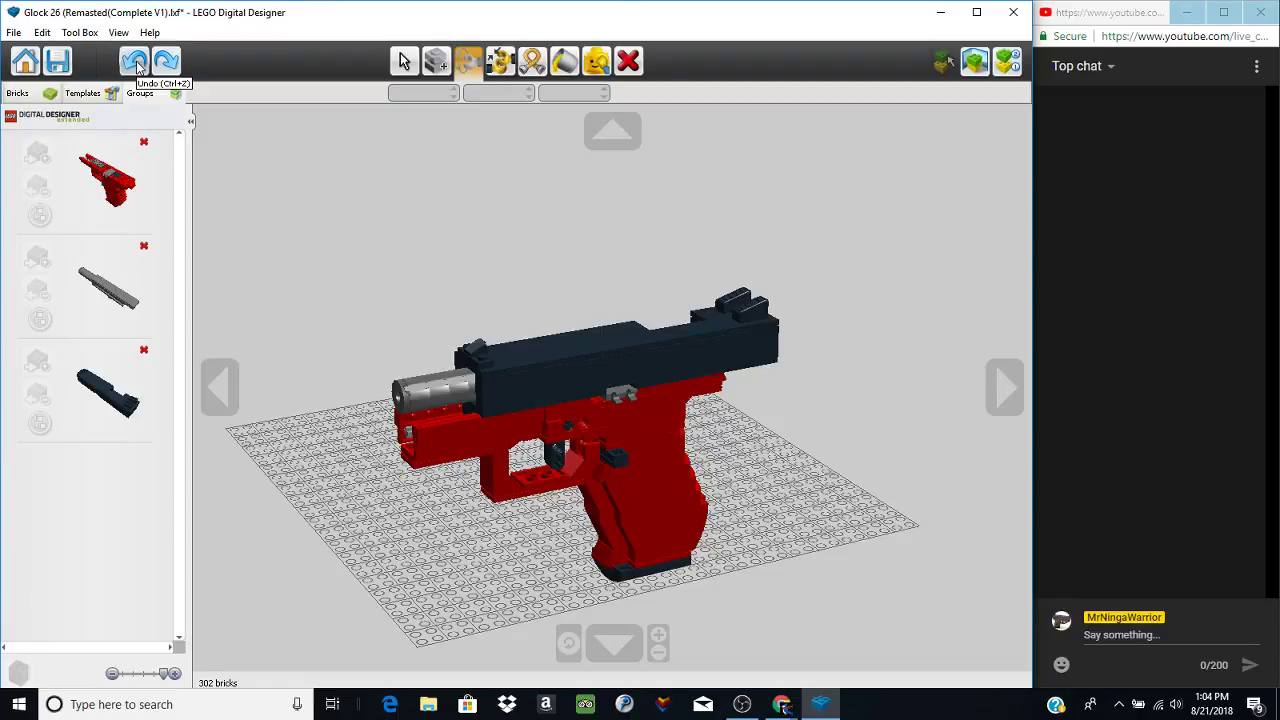
click(138, 64)
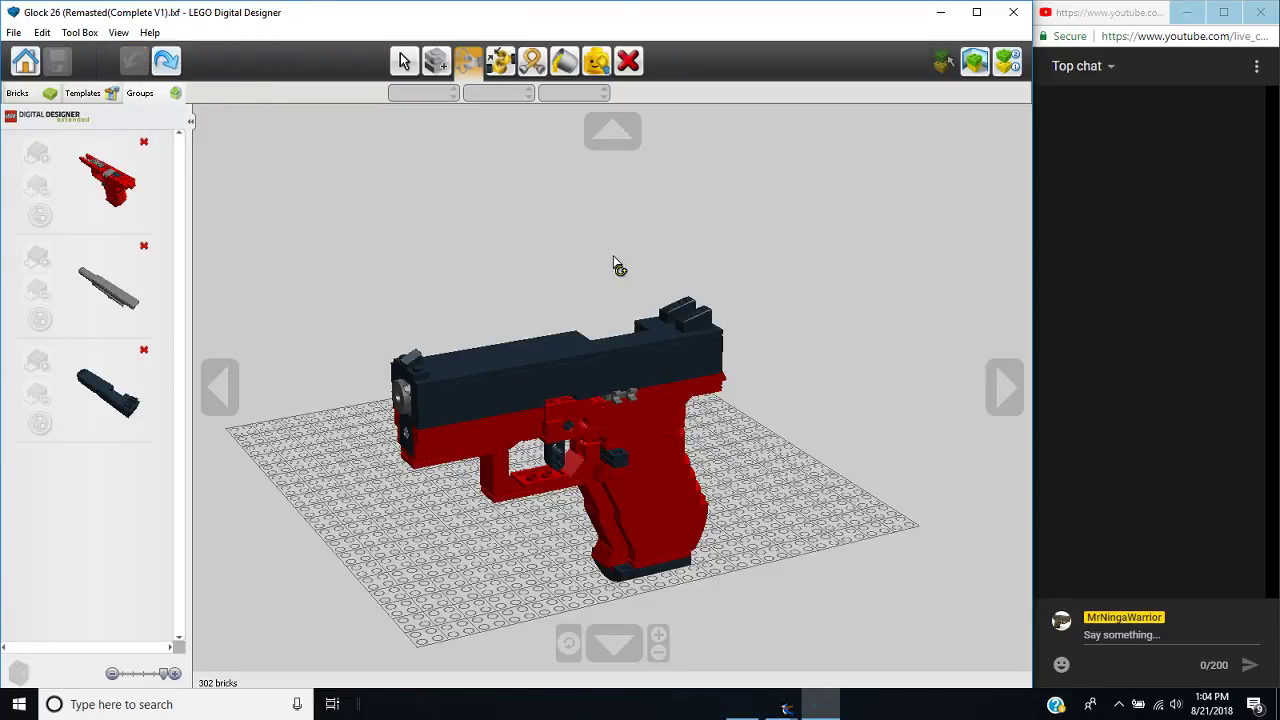
- Return to the single-brick Selection tool, switch the palette from groups to bricks, and collapse the palette
click(414, 72)
click(30, 93)
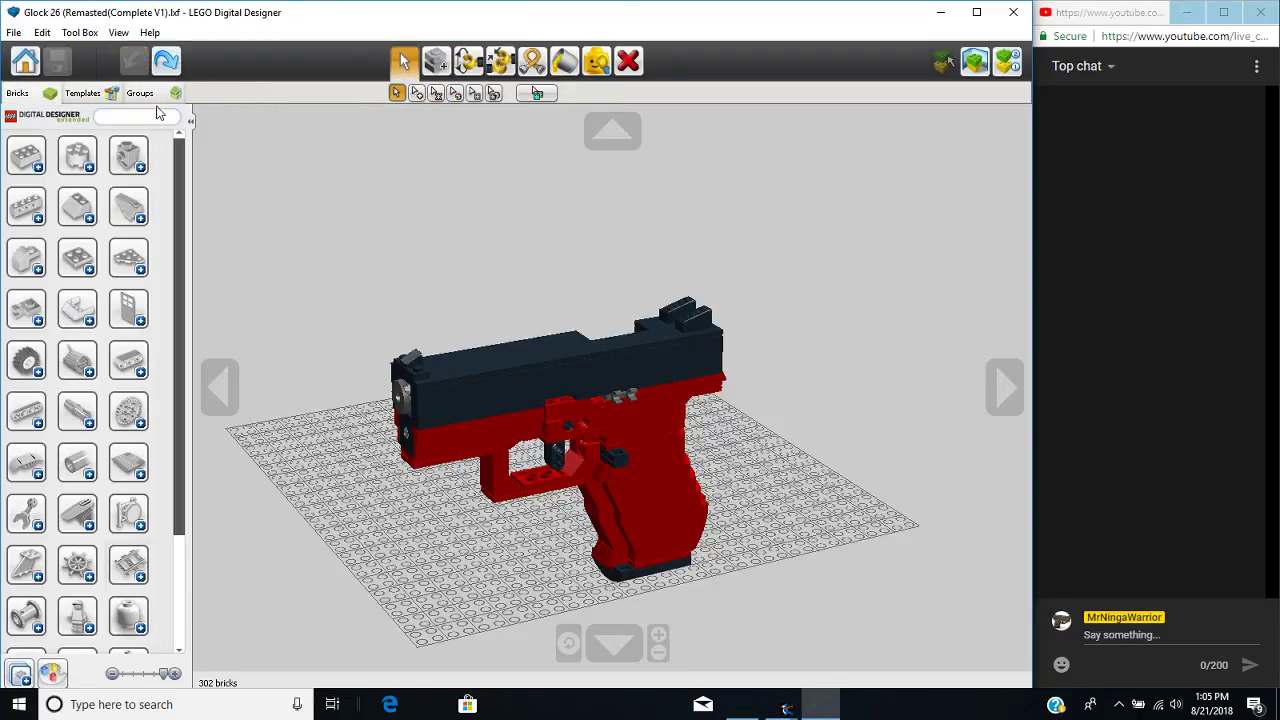
click(189, 120)
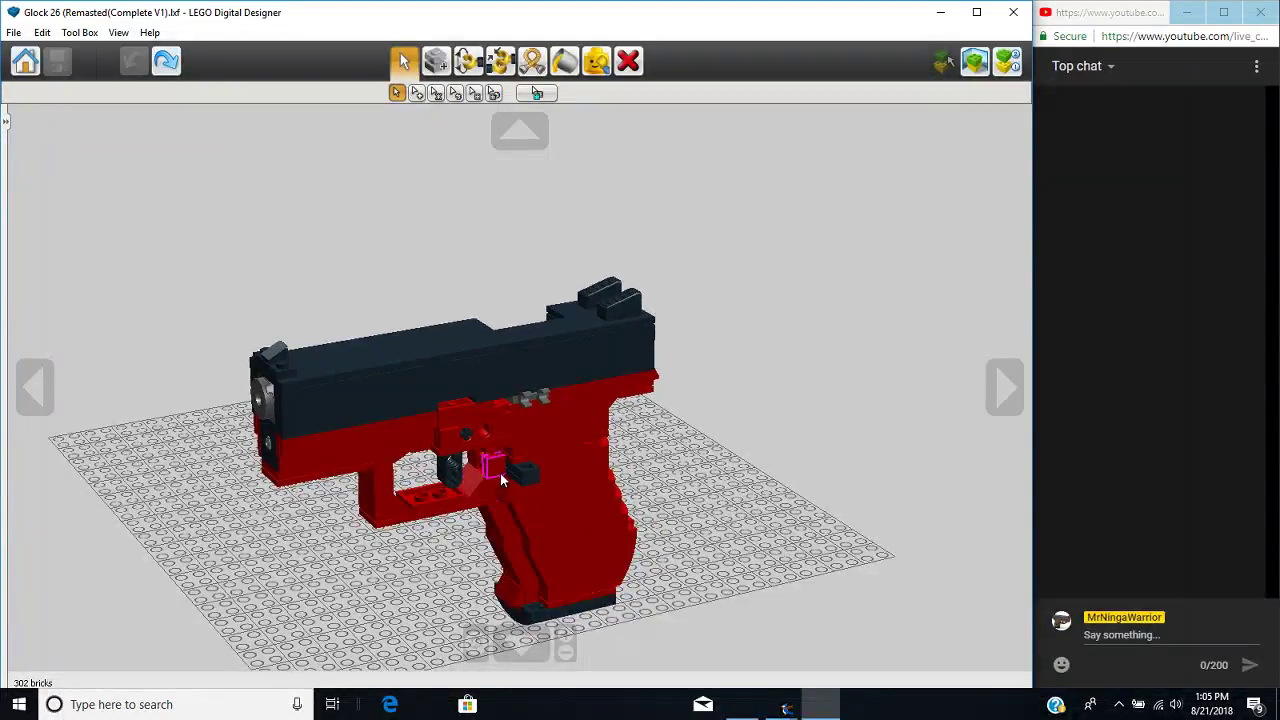
- Review the fully assembled pistol once more from its front corners and from both sides
scroll(725, 521, up, 1)
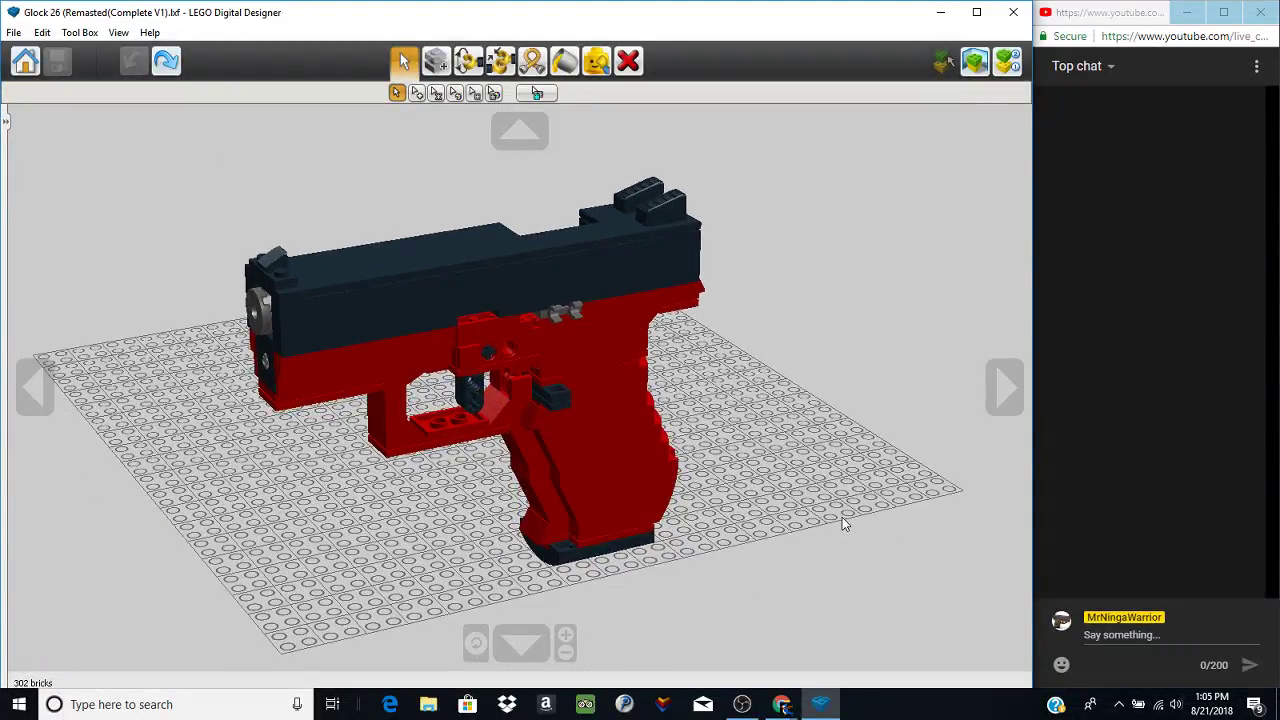
right_drag(842, 517, 307, 537)
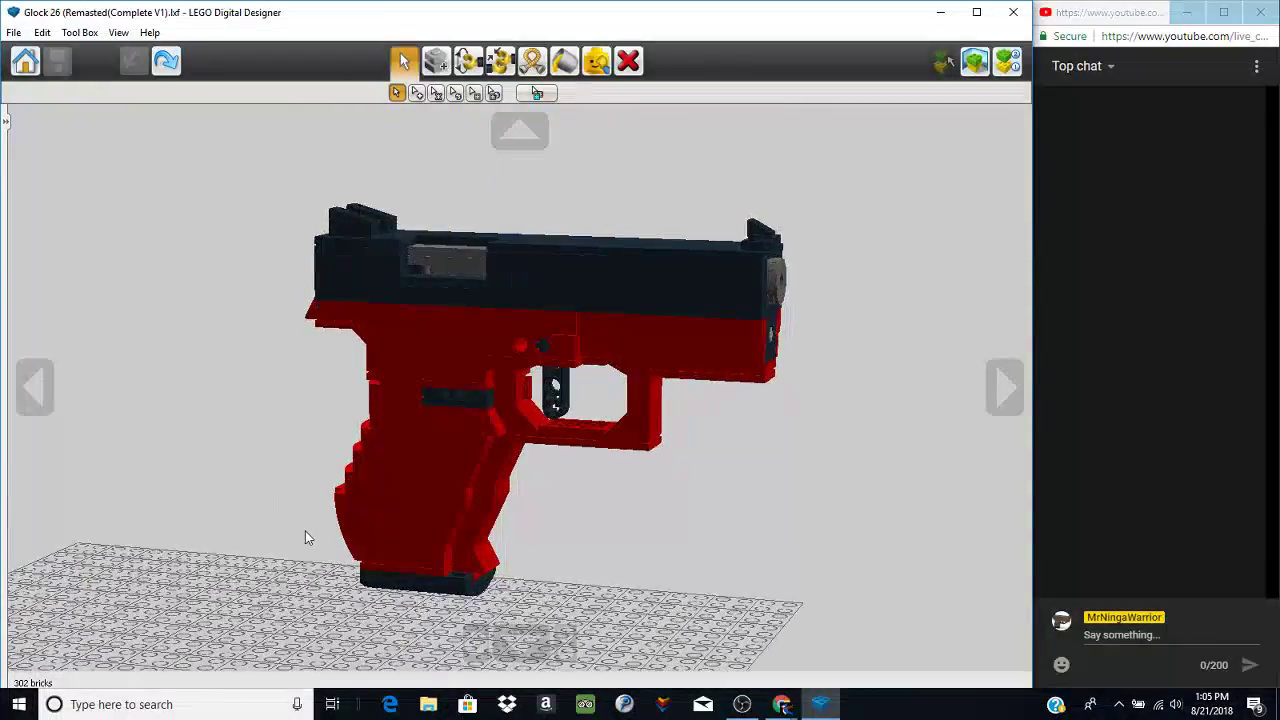
right_drag(872, 491, 493, 541)
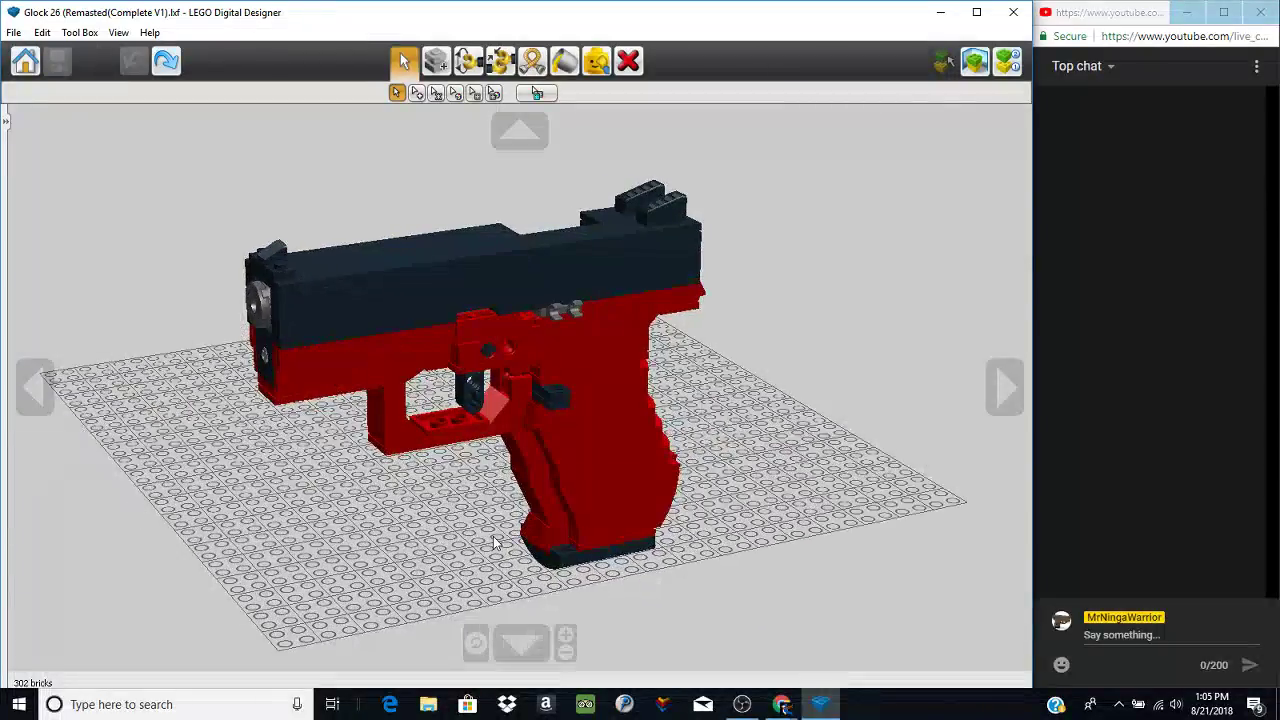
right_drag(726, 457, 686, 444)
right_drag(632, 445, 185, 436)
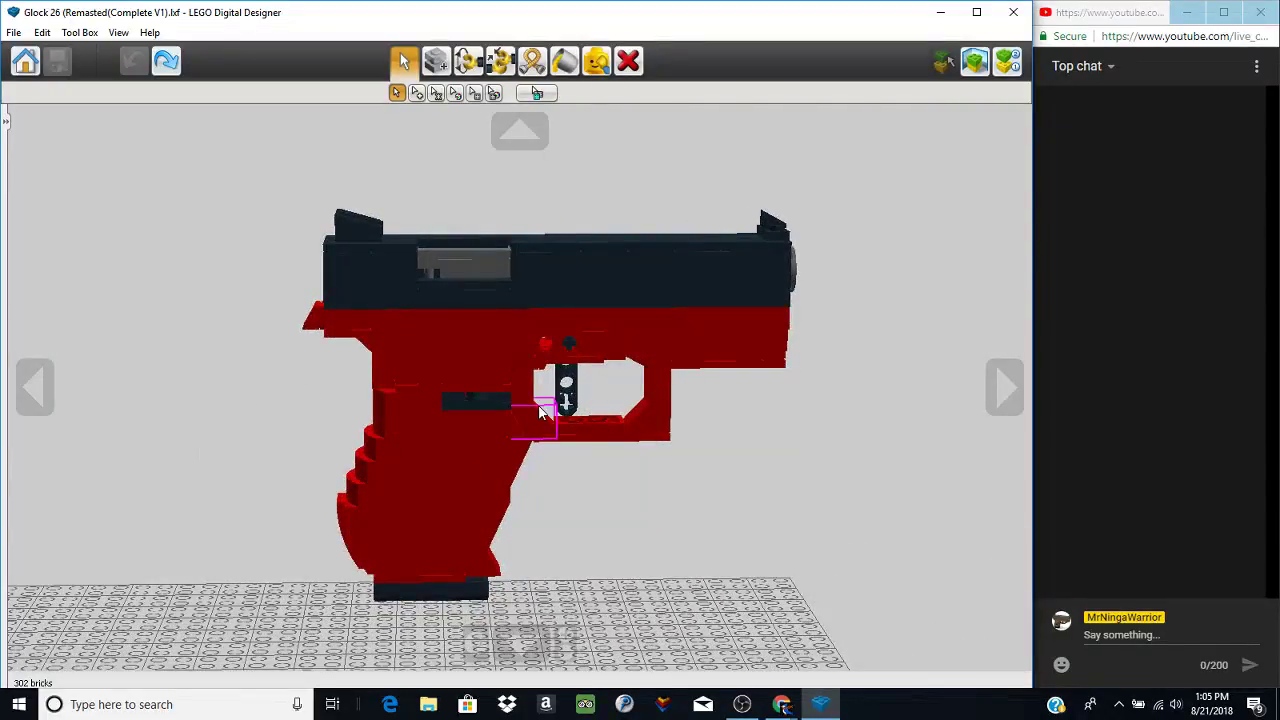
right_drag(548, 403, 677, 534)
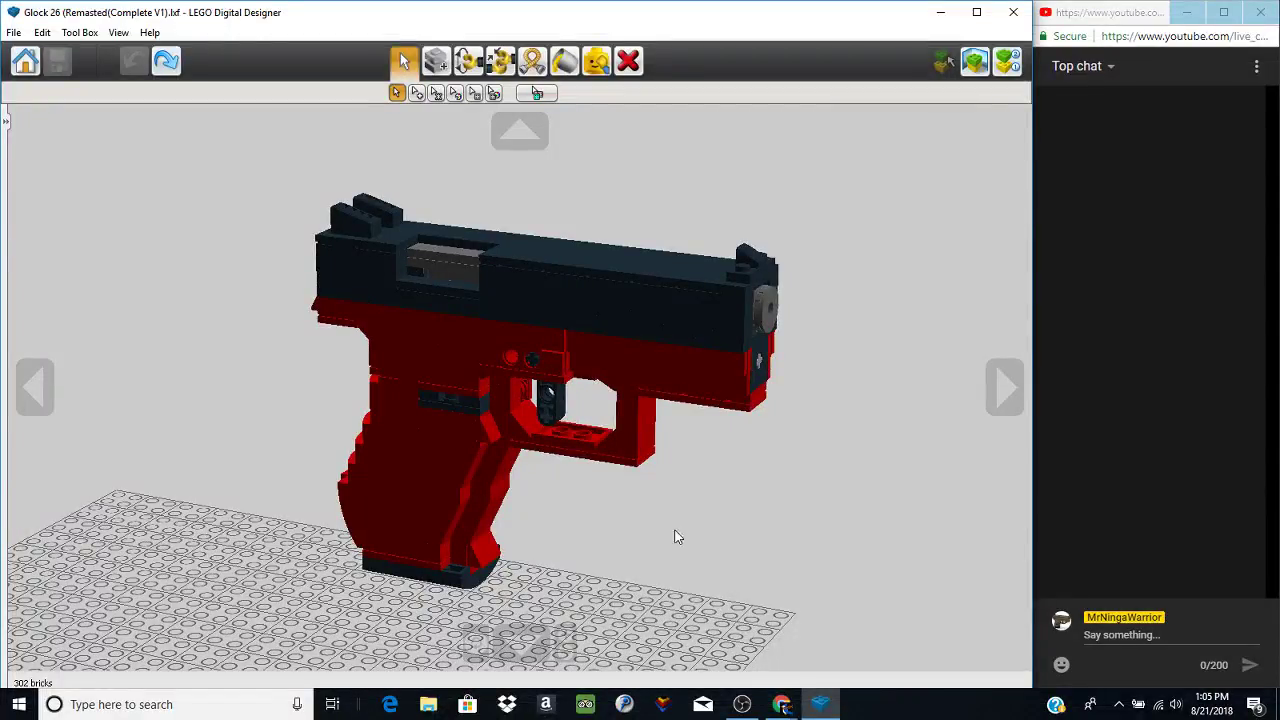
- Switch to OBS and stop the recording while leaving the livestream running
click(742, 704)
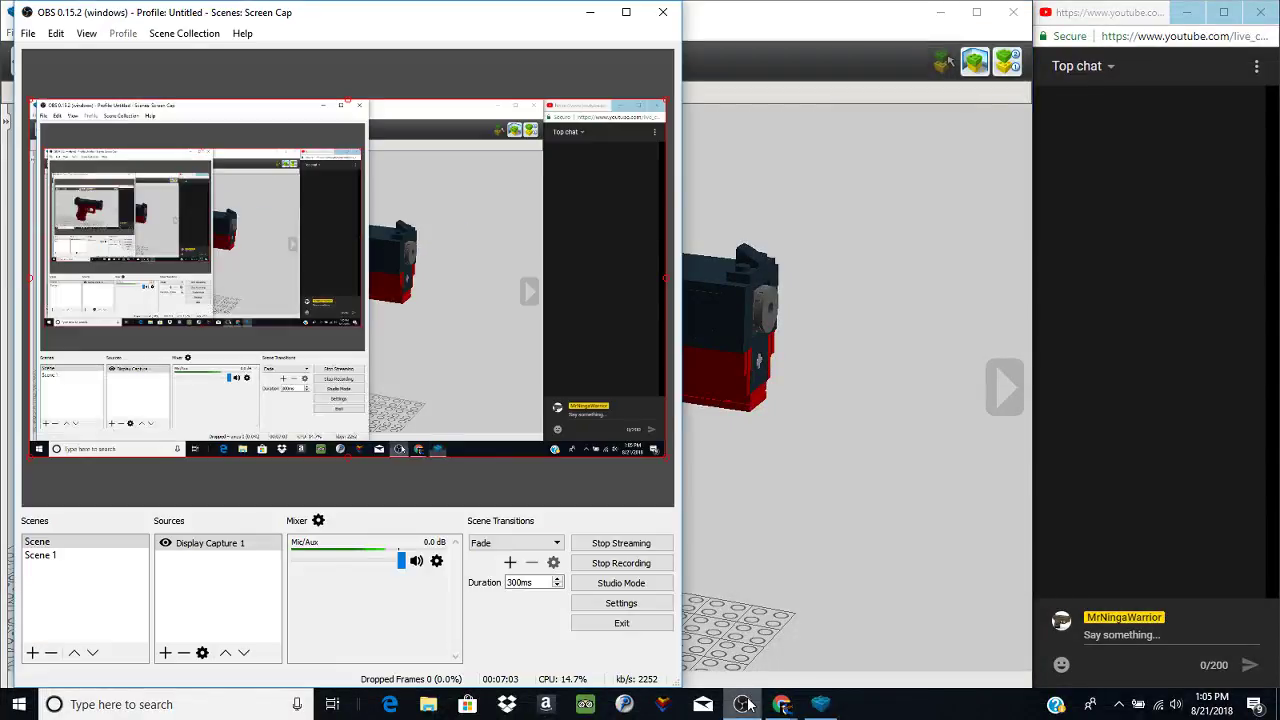
click(640, 564)
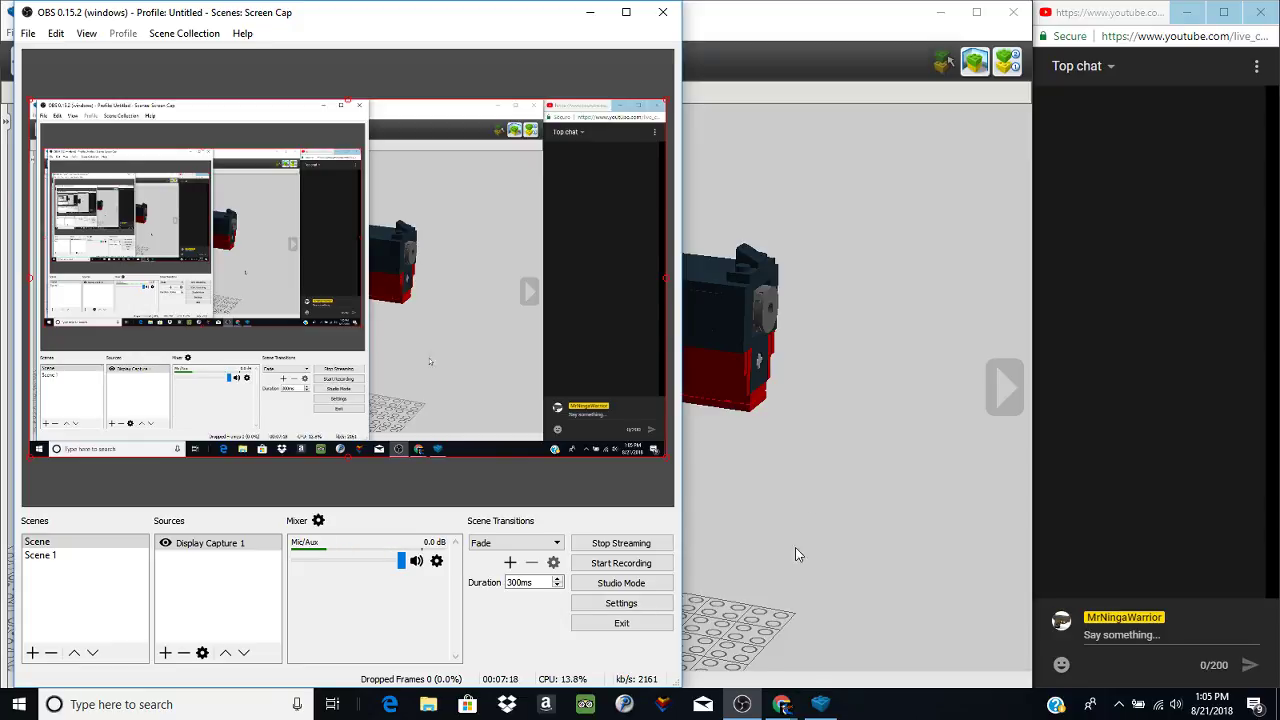
- Switch to Google Drive in Chrome, download the image "Glock 26 (Set 10698 Only)(Complete V1).lxf.png", and close its preview
mouse_move(782, 704)
click(745, 650)
mouse_move(1003, 335)
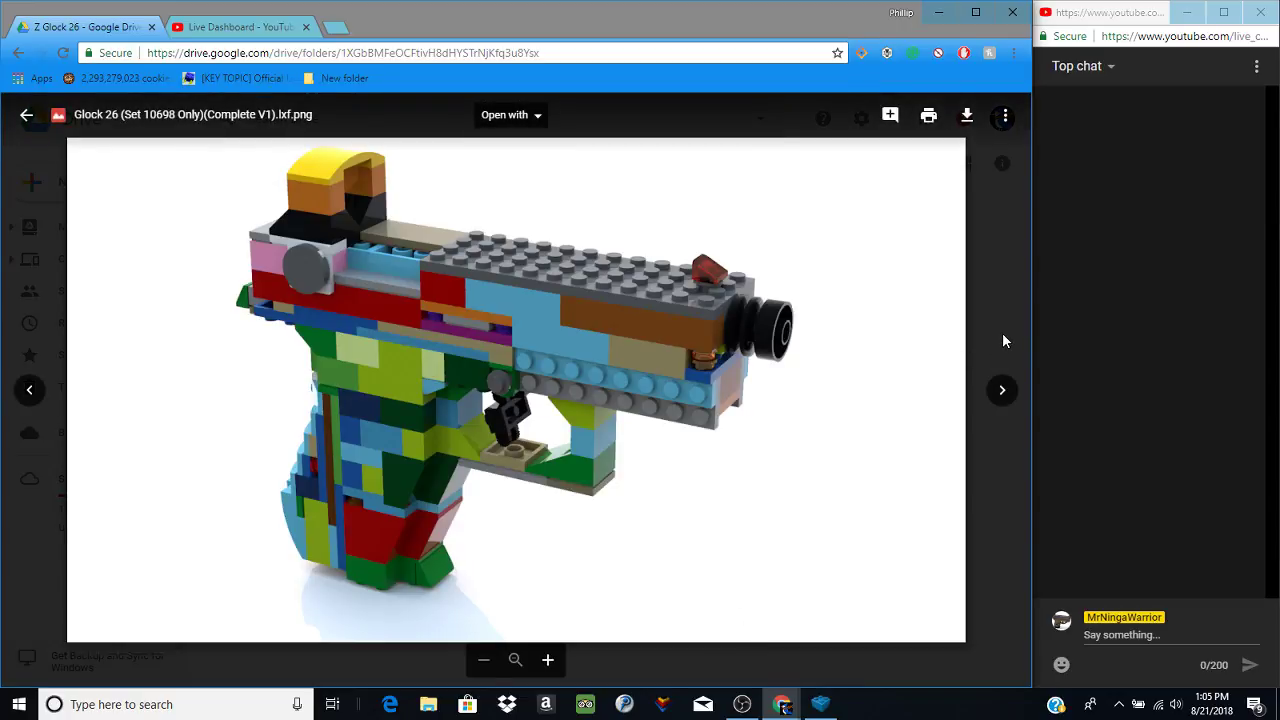
click(961, 120)
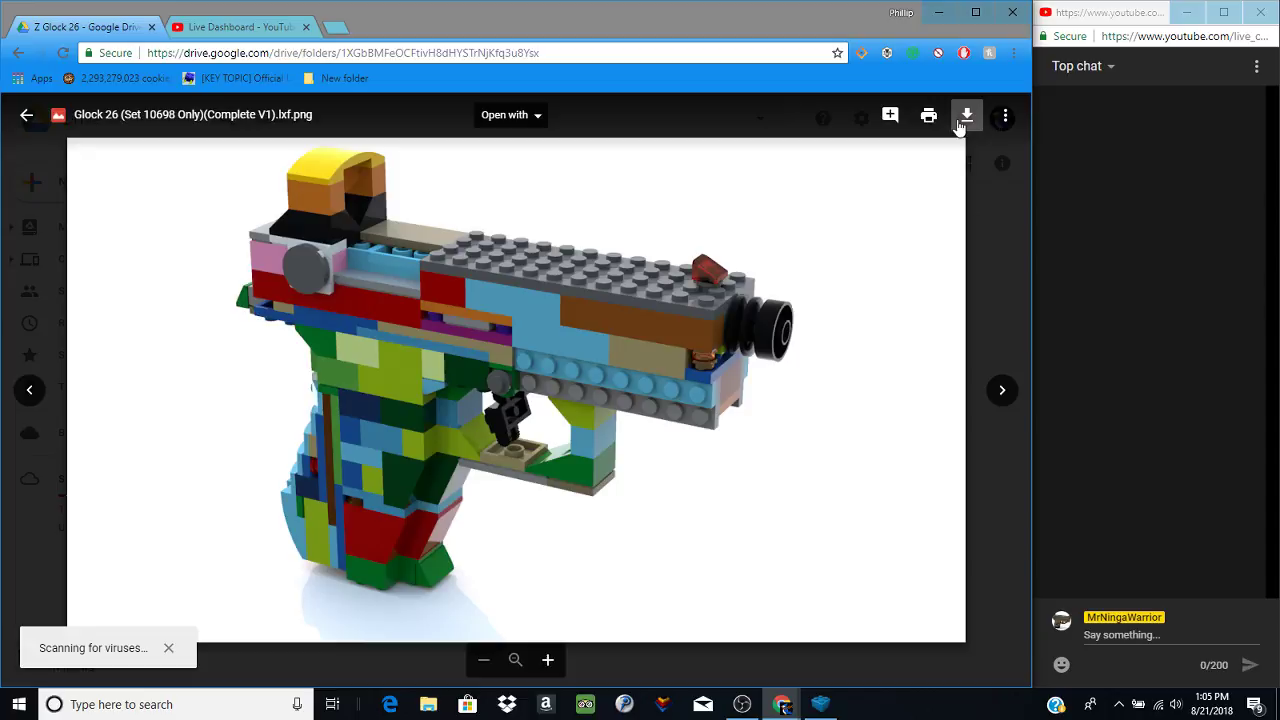
click(987, 182)
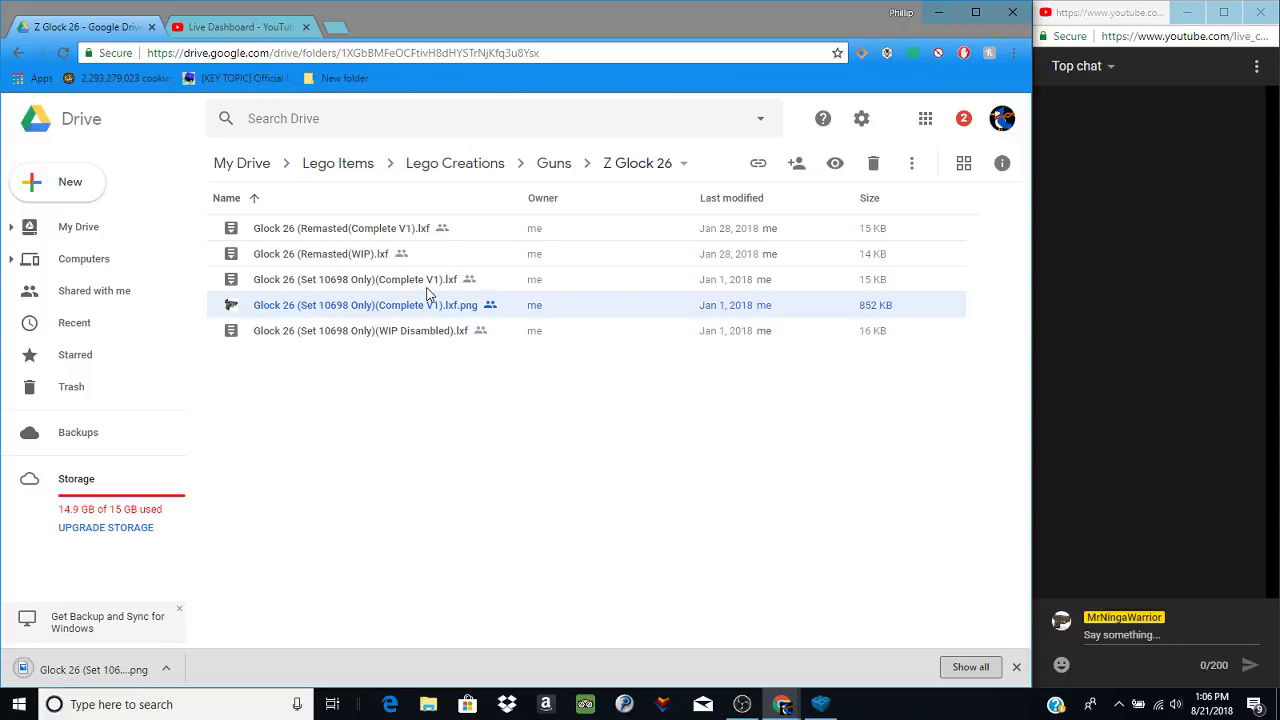
- Open the "Z H&K G36C MK.II [R6S]" folder in Guns, and preview and close the image "H&K G-36 MK.II (Handgaurd_Etched V1).lxf.png"
click(558, 166)
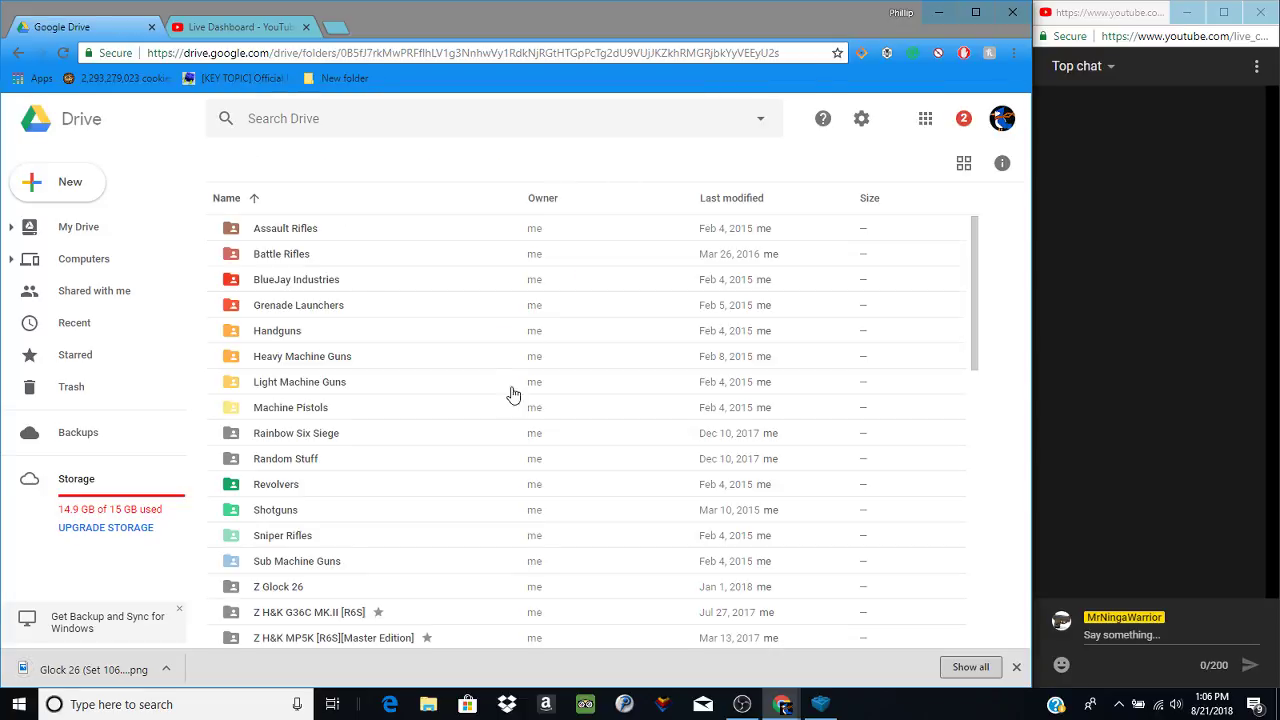
double_click(340, 614)
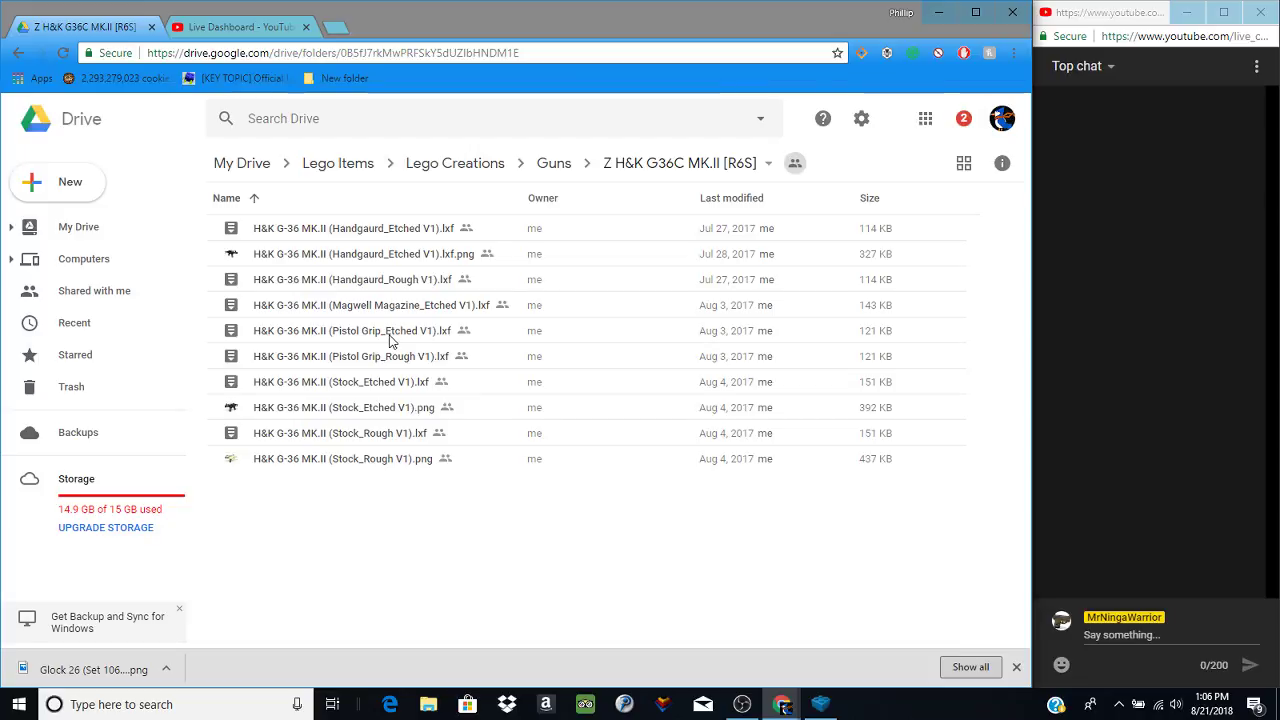
double_click(388, 253)
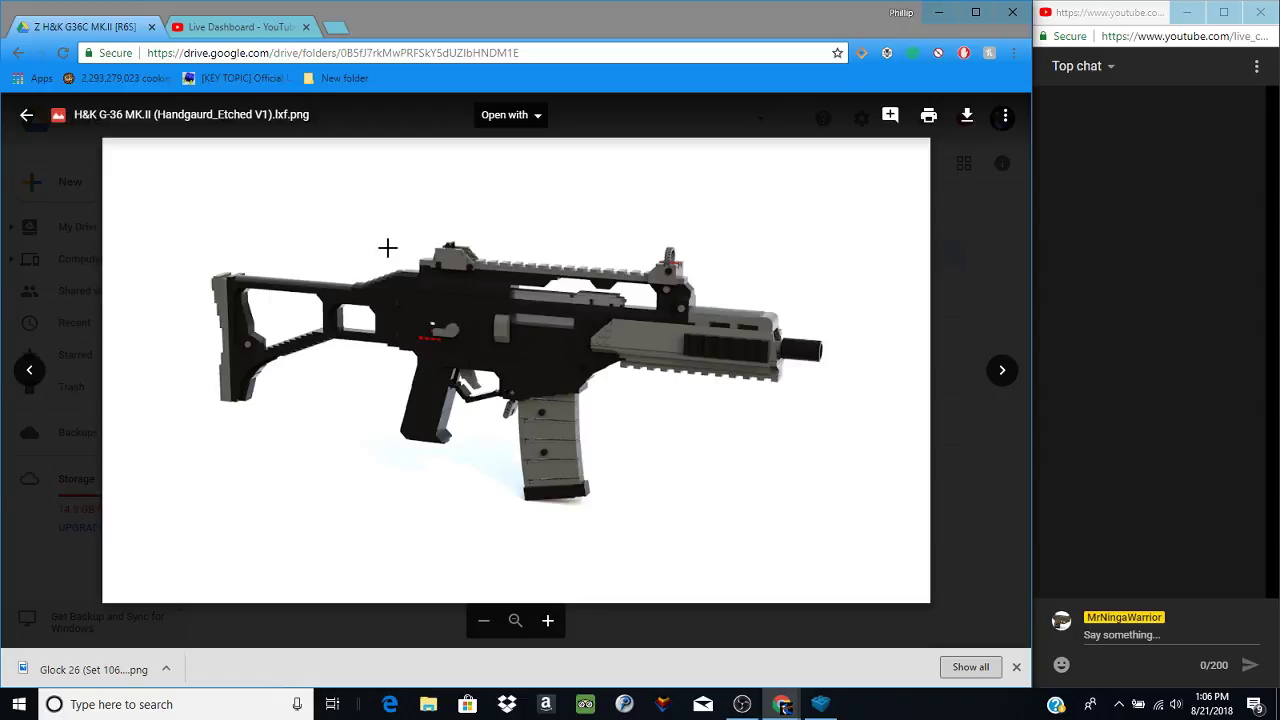
click(981, 261)
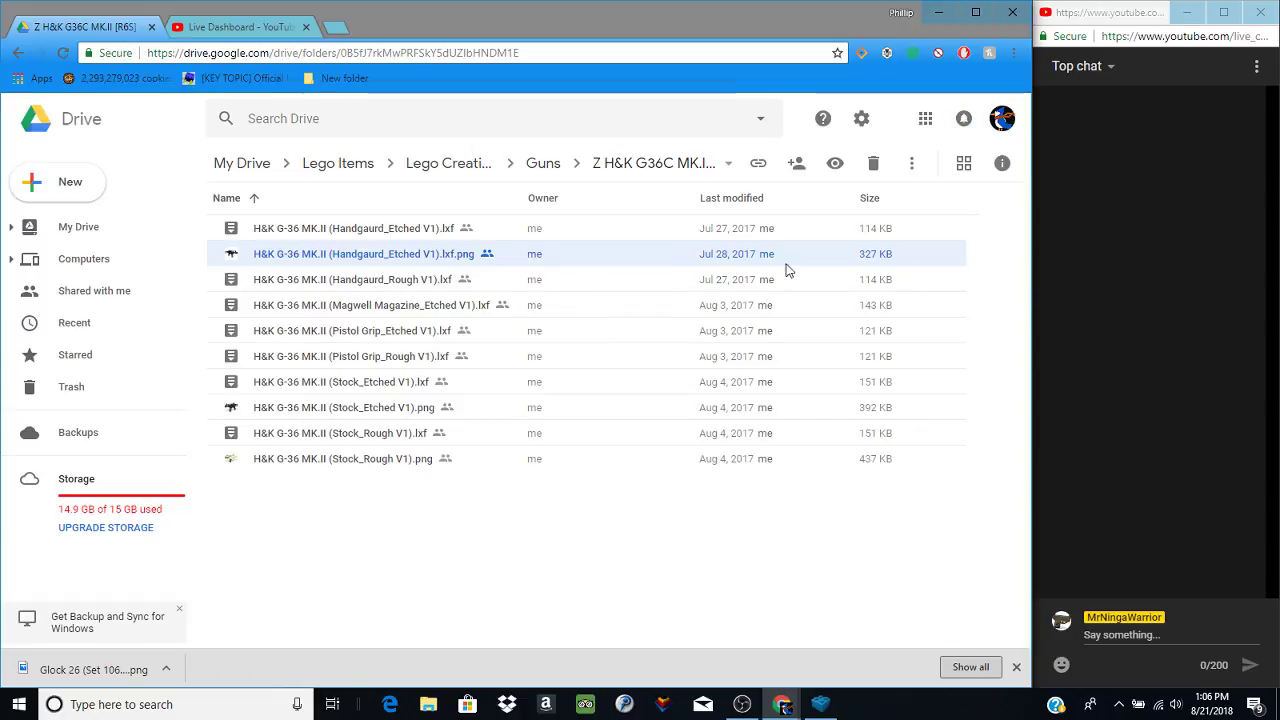
- Preview and download the image "H&K G-36 MK.II (Stock_Etched V1).png", and close its preview
double_click(397, 408)
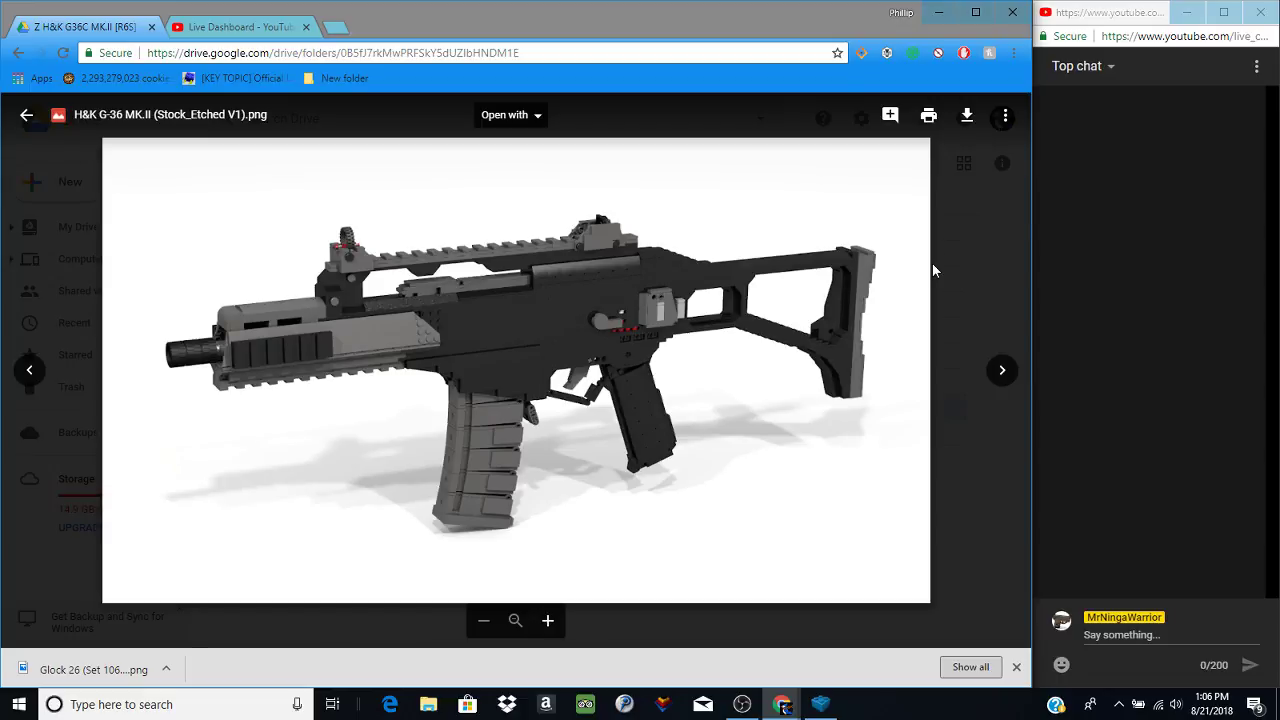
click(967, 115)
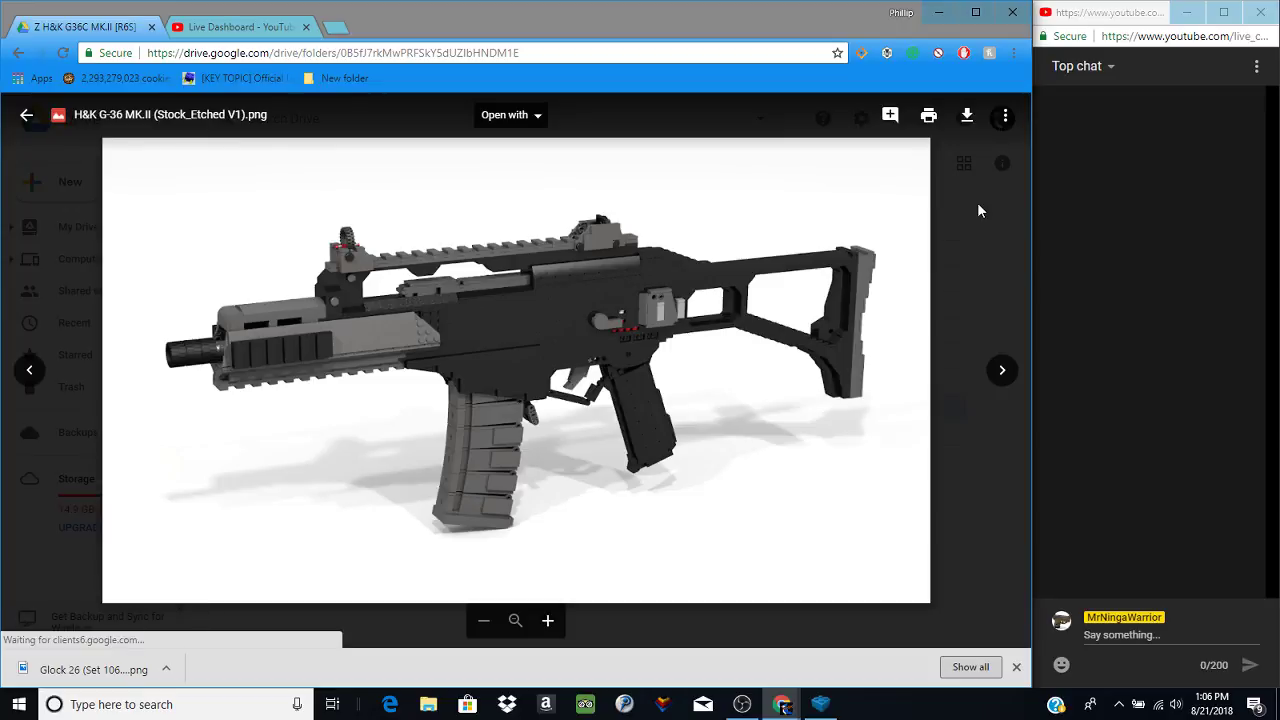
click(953, 213)
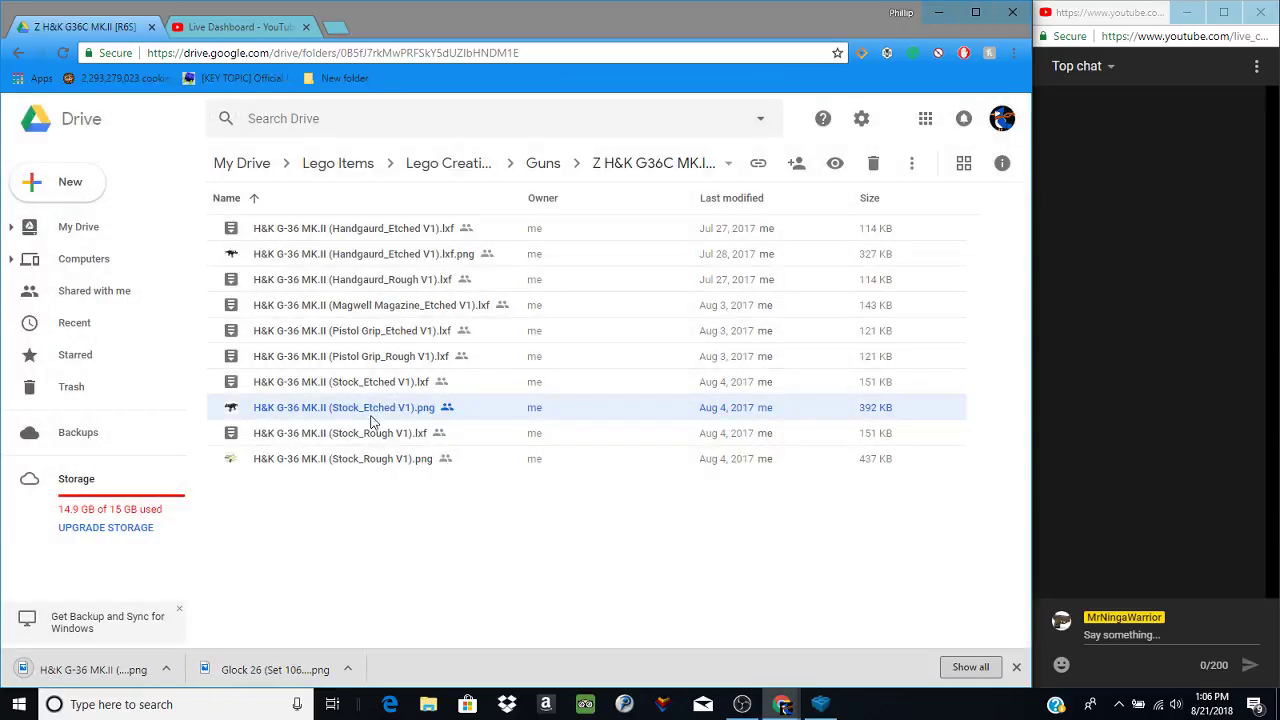
- Download the model file "H&K G-36 MK.II (Stock_Etched V1).lxf", close its preview, and open the model in LEGO Digital Designer
double_click(402, 382)
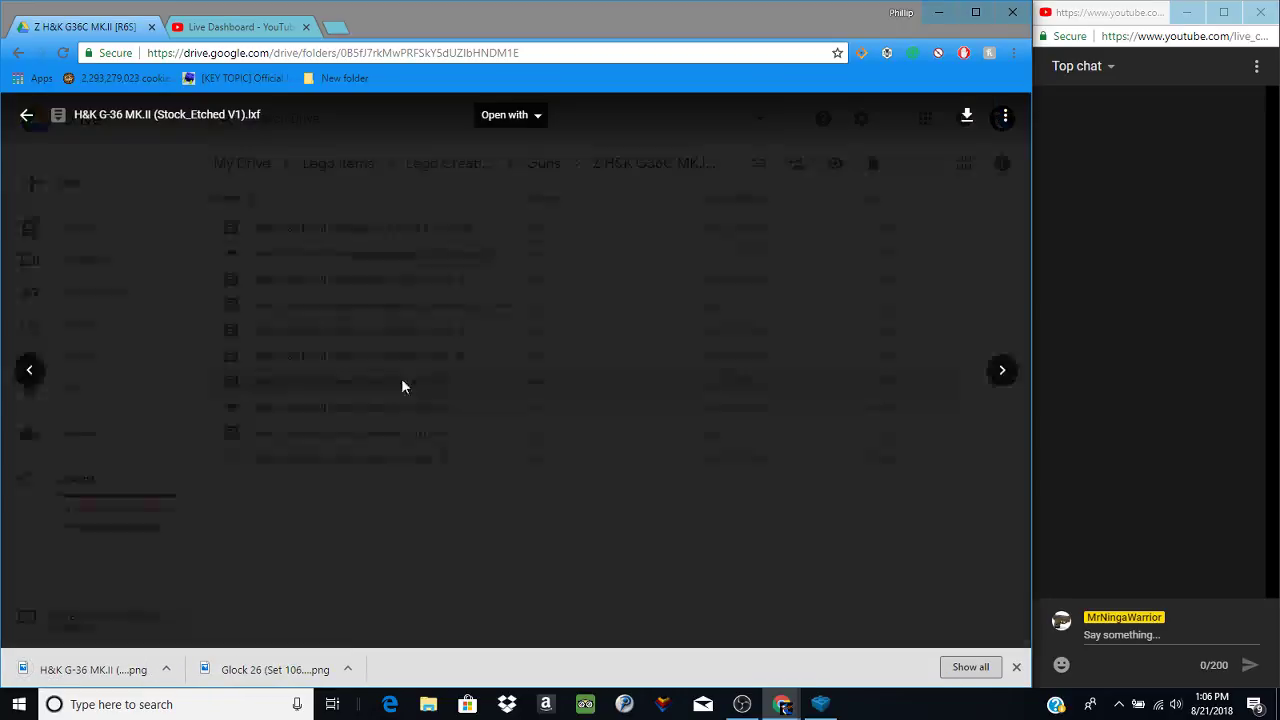
click(967, 115)
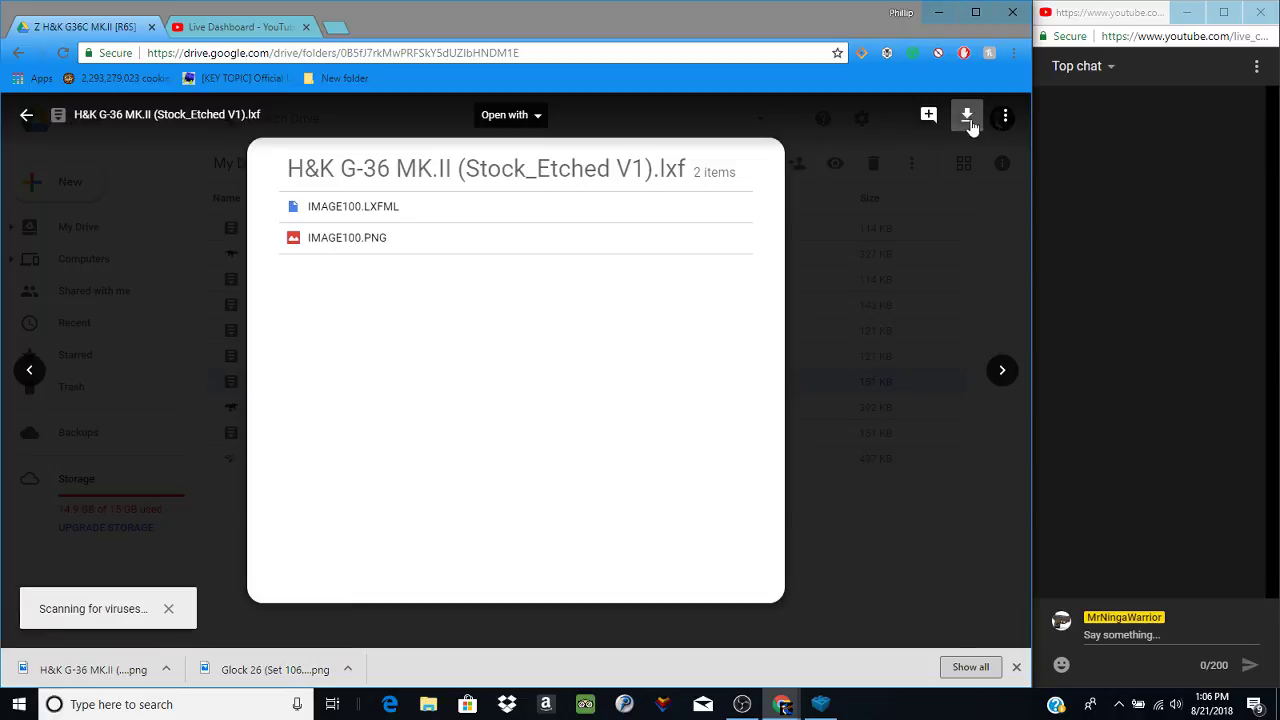
click(952, 204)
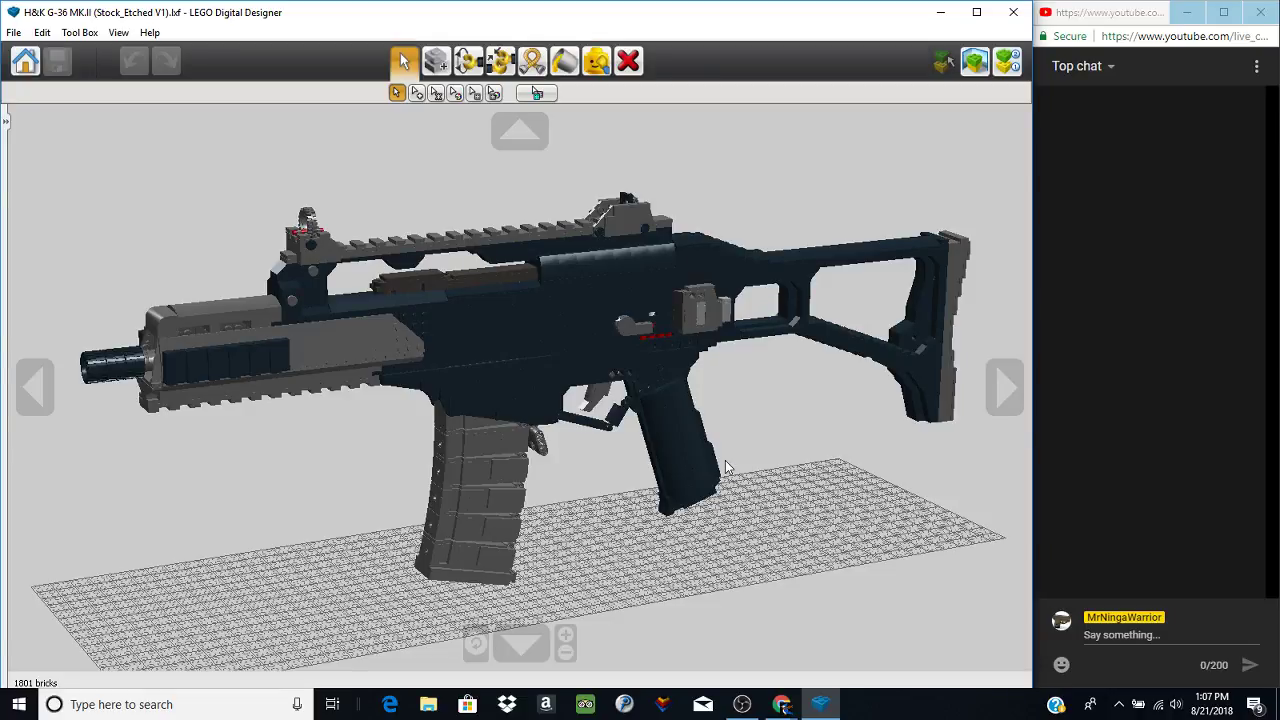
- Switch to OBS to bring up its recording controls and return to the rifle model in LEGO Digital Designer
click(732, 694)
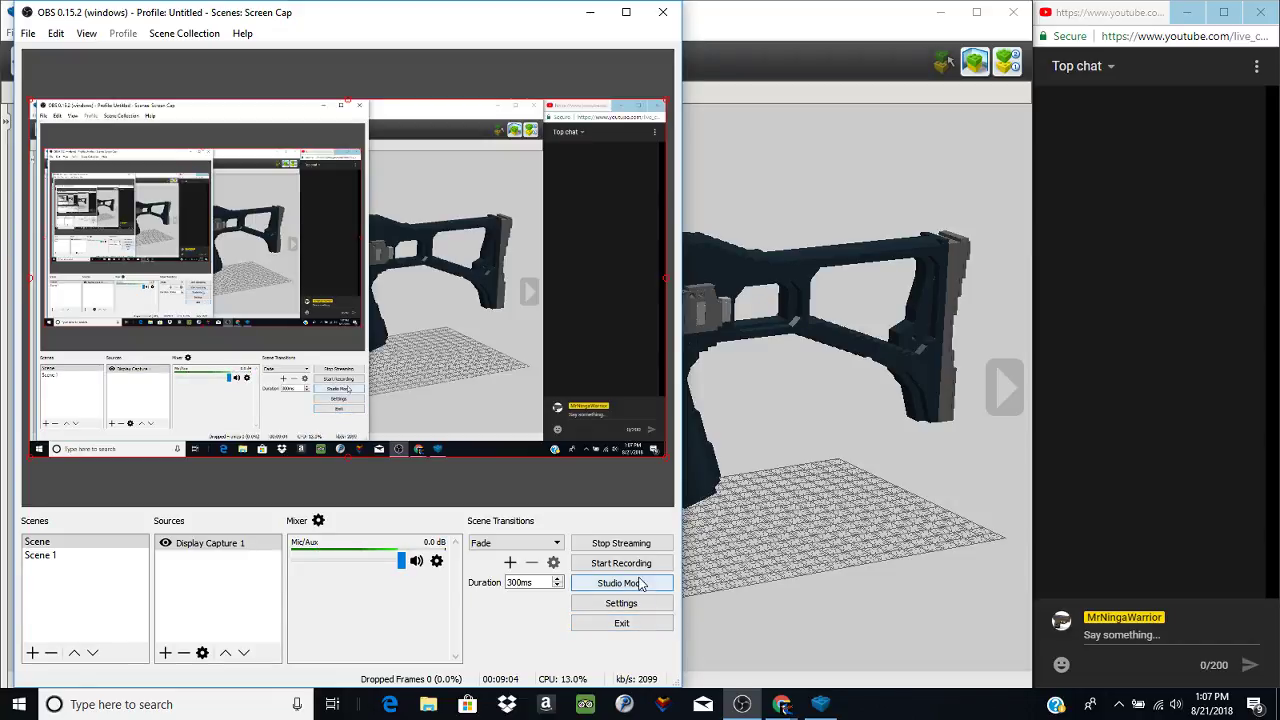
click(780, 538)
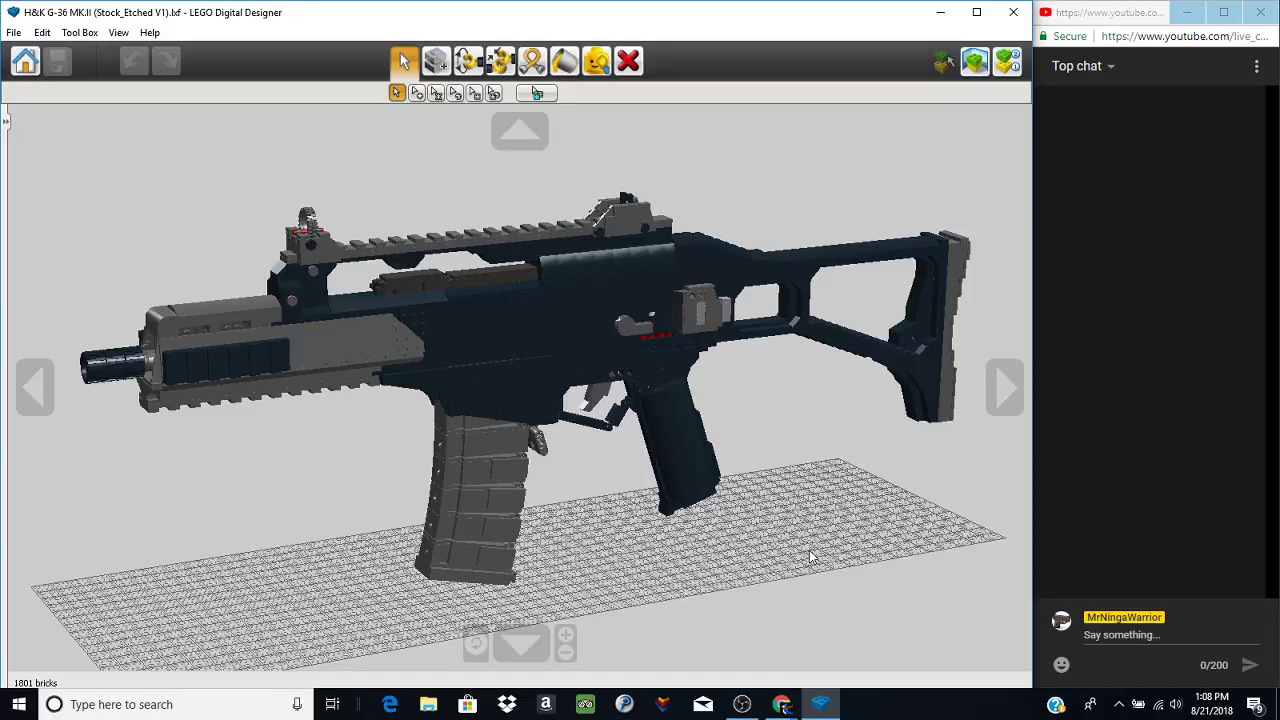
- Review the complete H&K G-36 rifle from both sides
right_drag(810, 556, 337, 543)
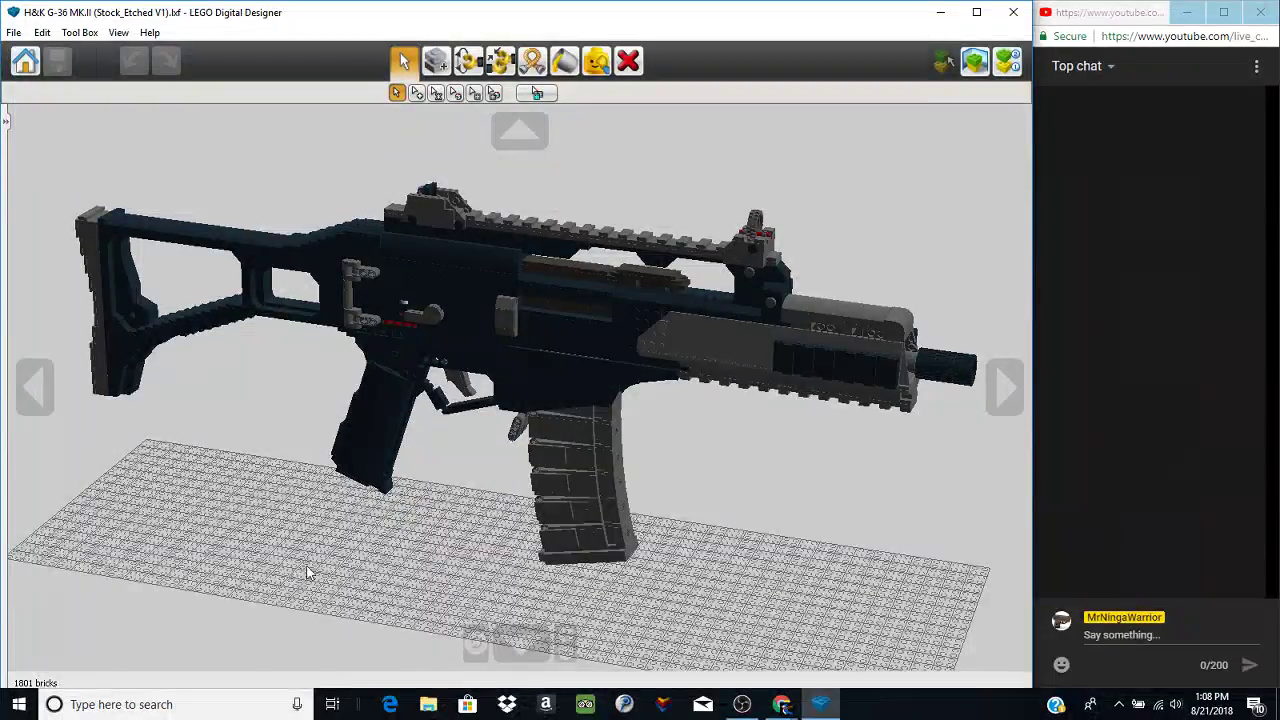
right_drag(303, 566, 797, 542)
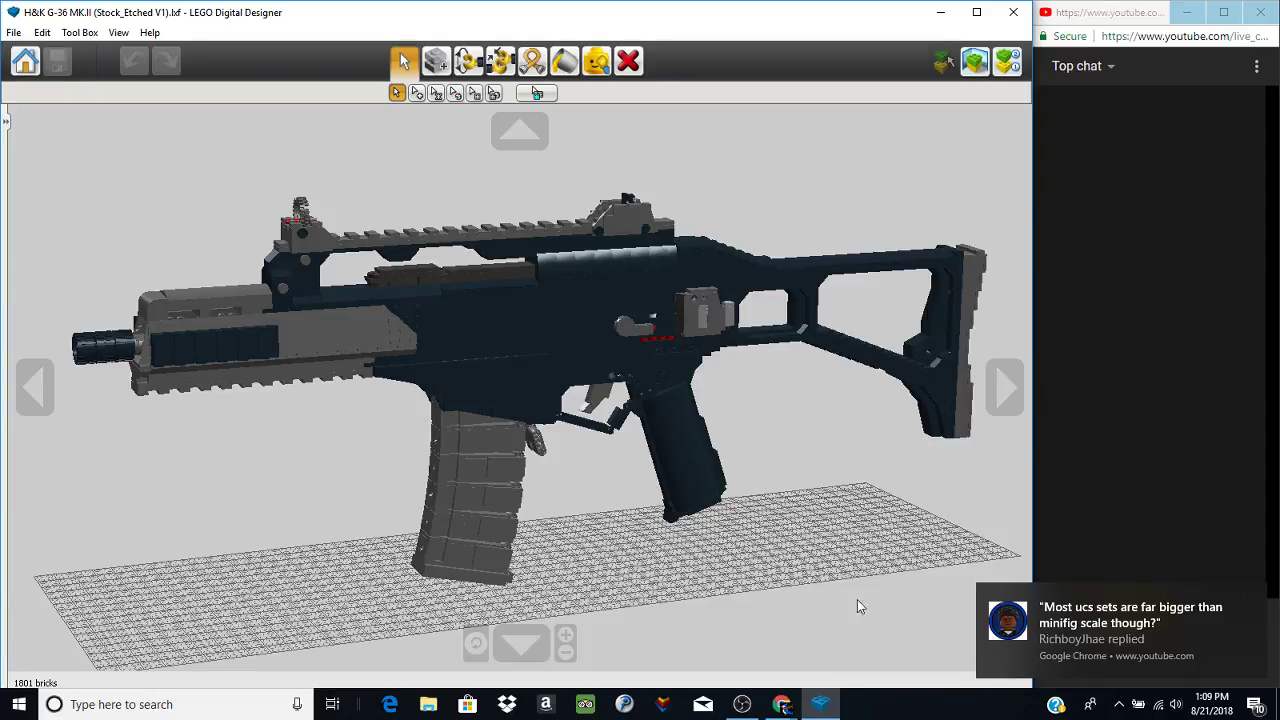
scroll(772, 540, up, 3)
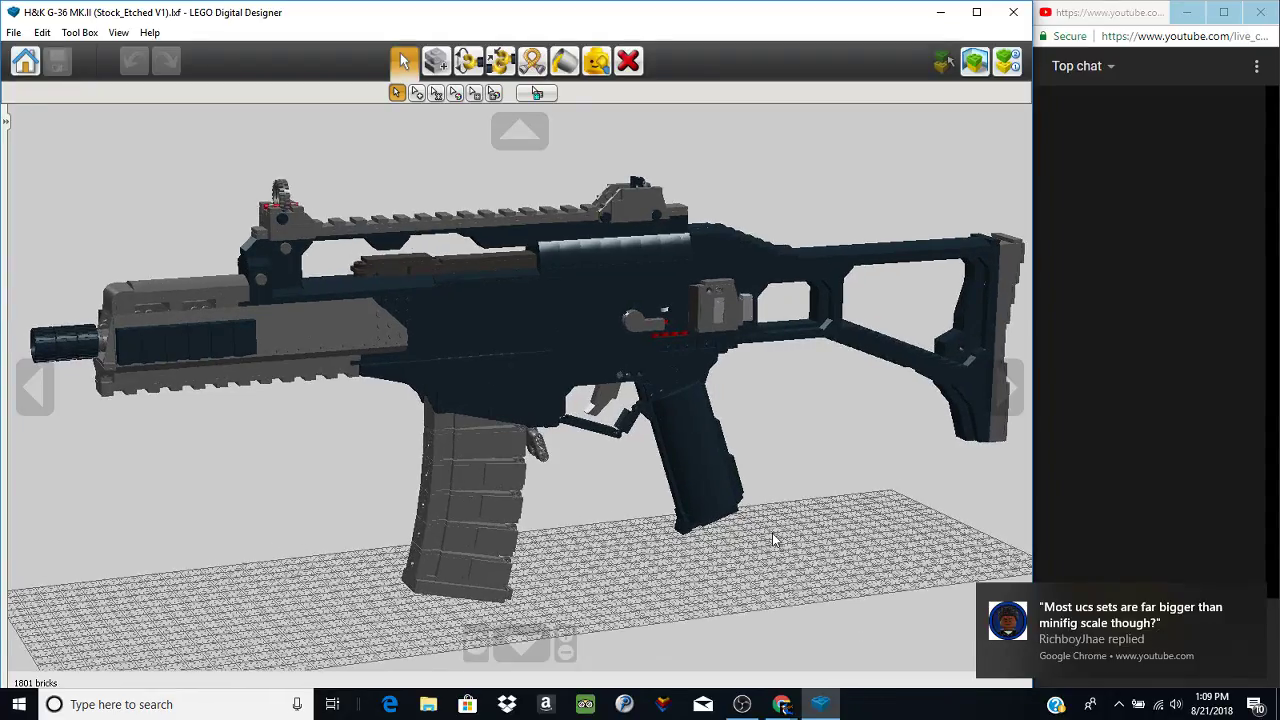
scroll(668, 508, down, 3)
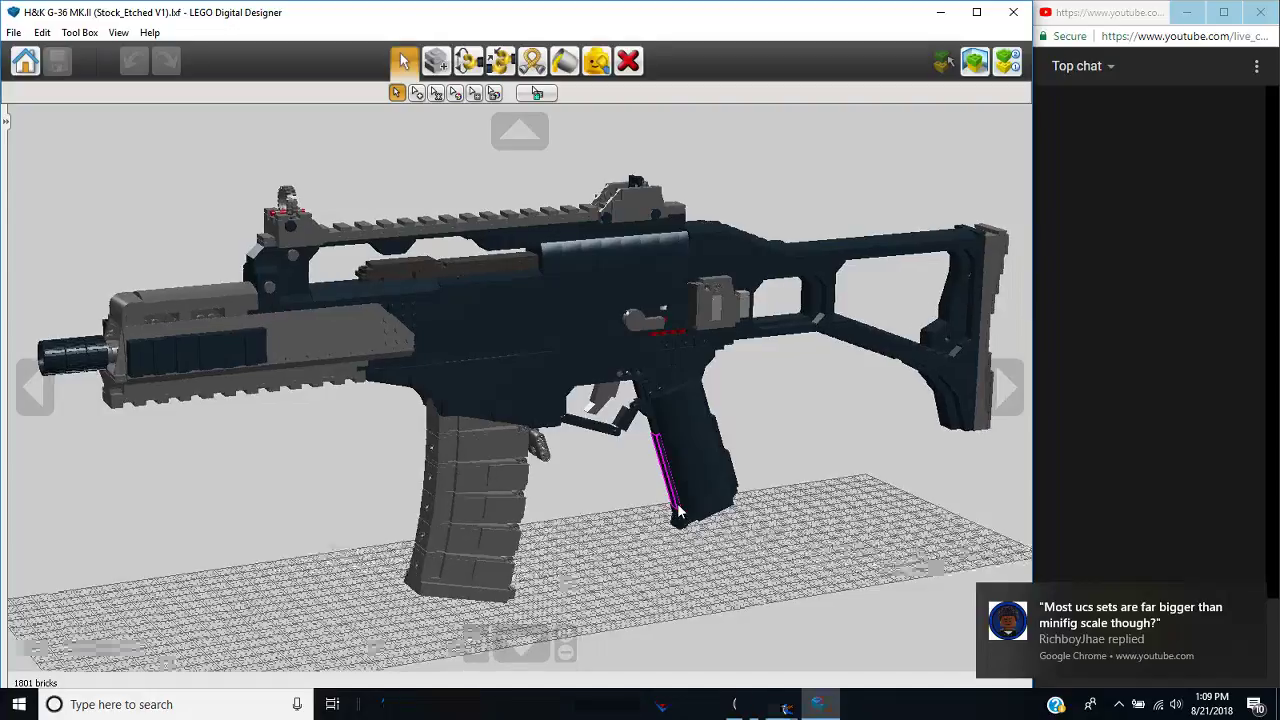
right_drag(683, 511, 688, 513)
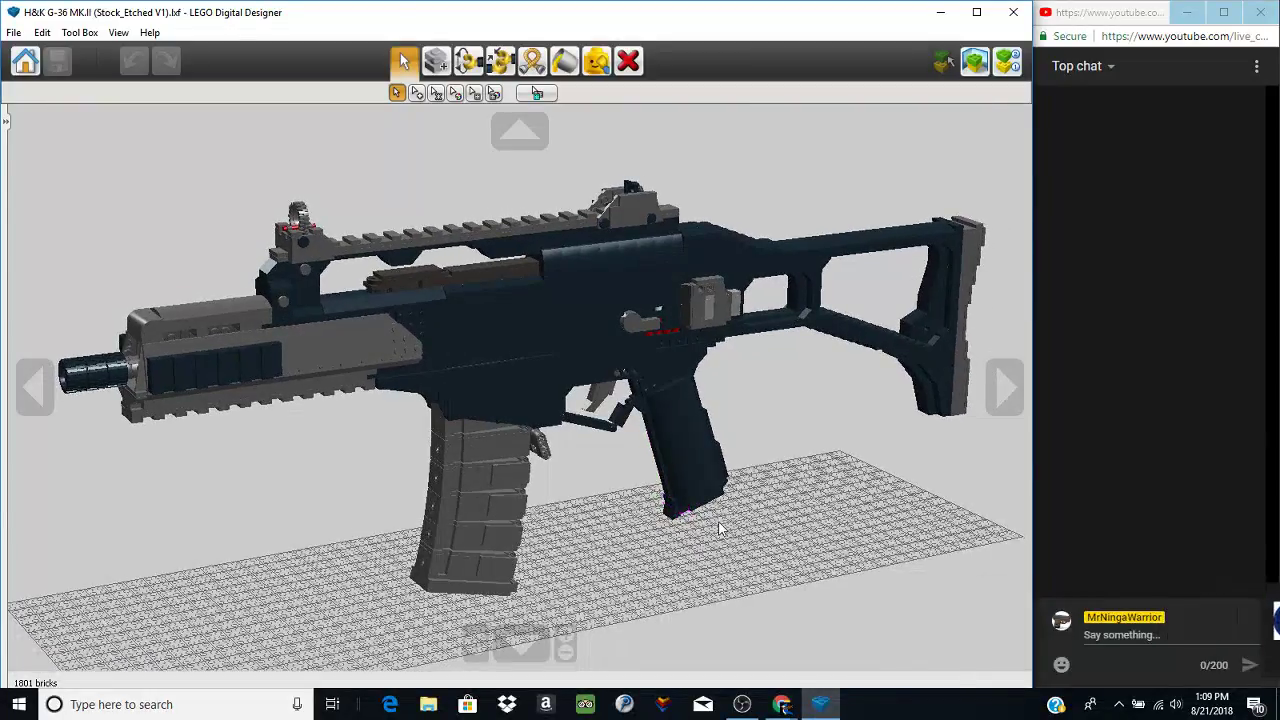
scroll(747, 528, down, 1)
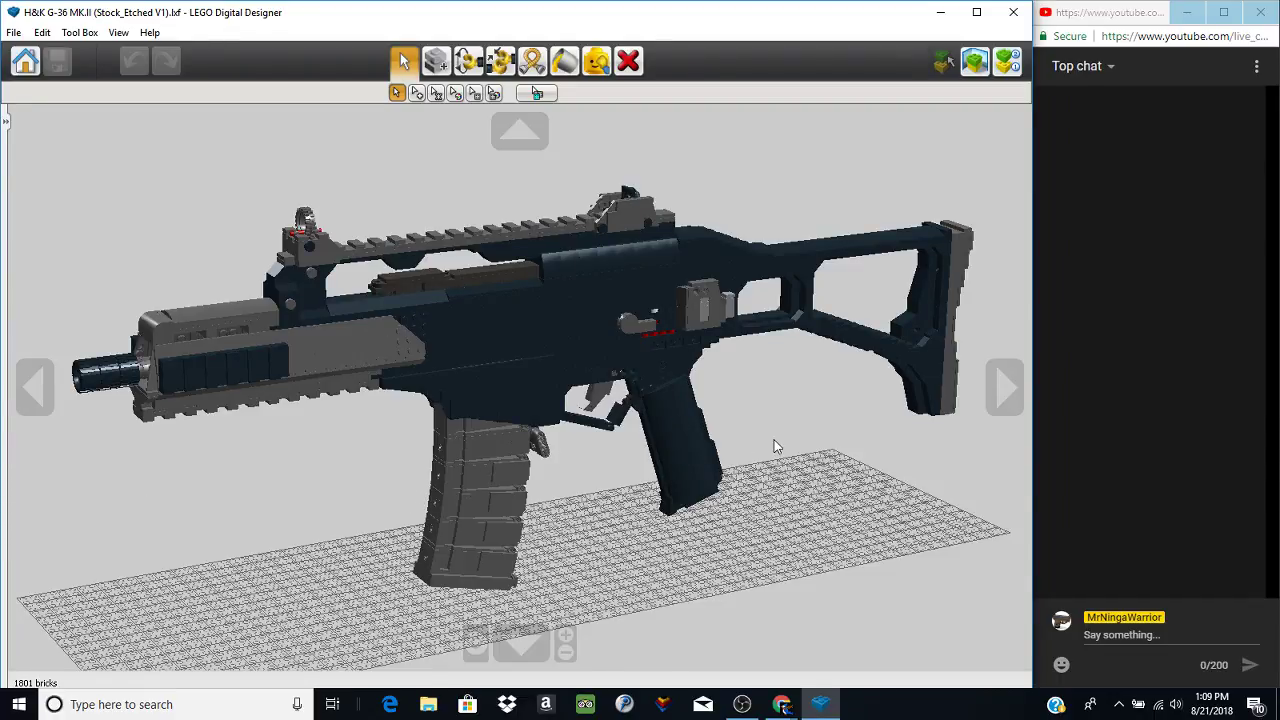
- Examine the rifle's stock from its left side, from above at the rear, and from its right side
right_drag(775, 445, 829, 443)
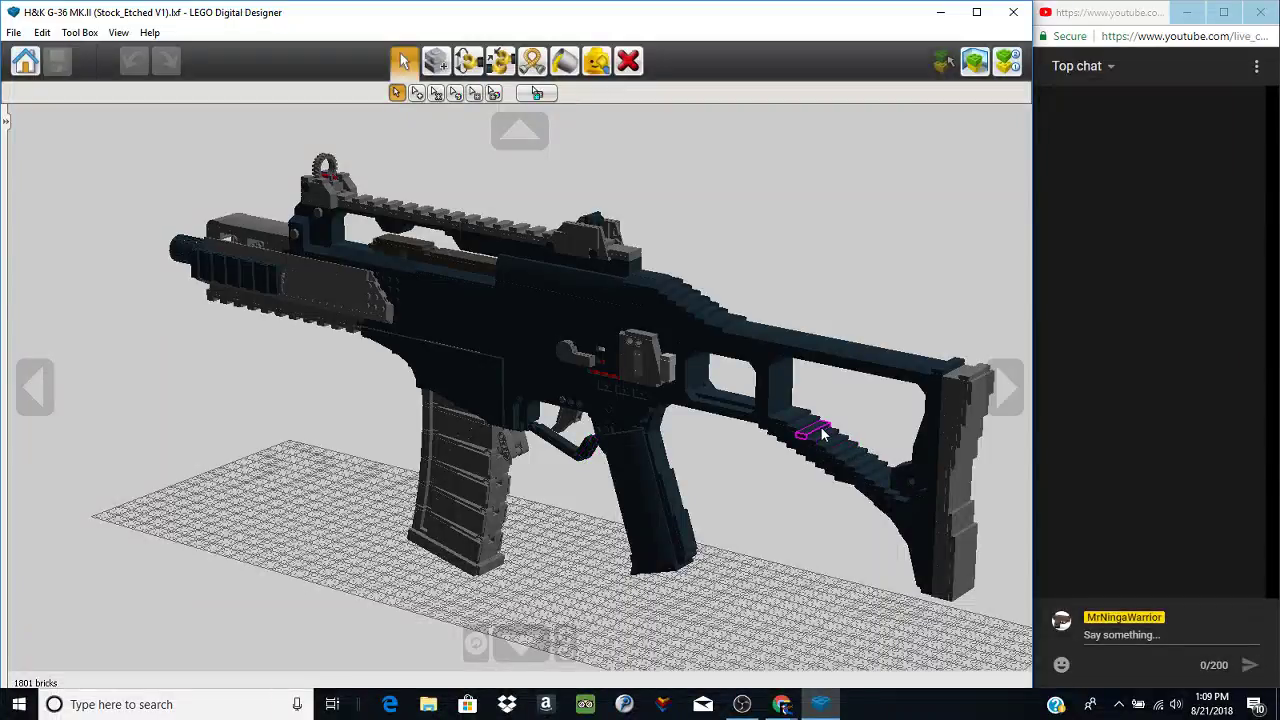
scroll(749, 420, up, 5)
right_drag(662, 425, 531, 314)
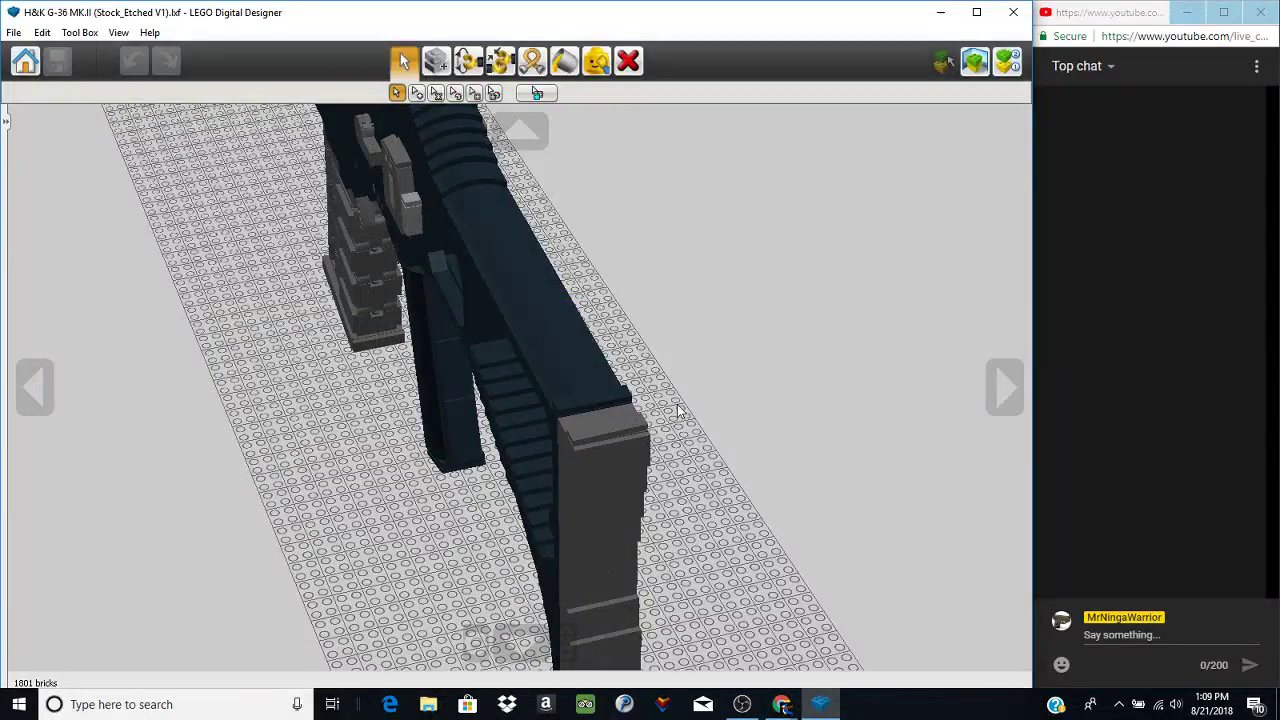
right_drag(678, 410, 517, 373)
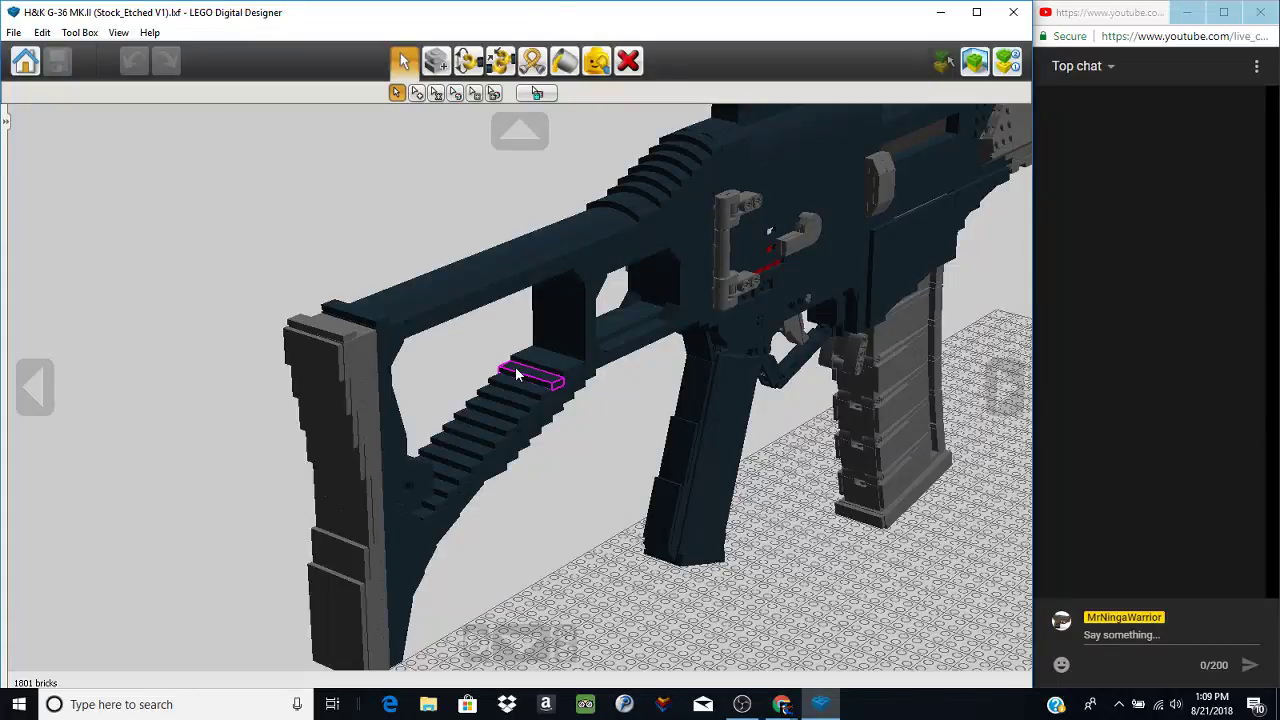
right_drag(517, 373, 457, 386)
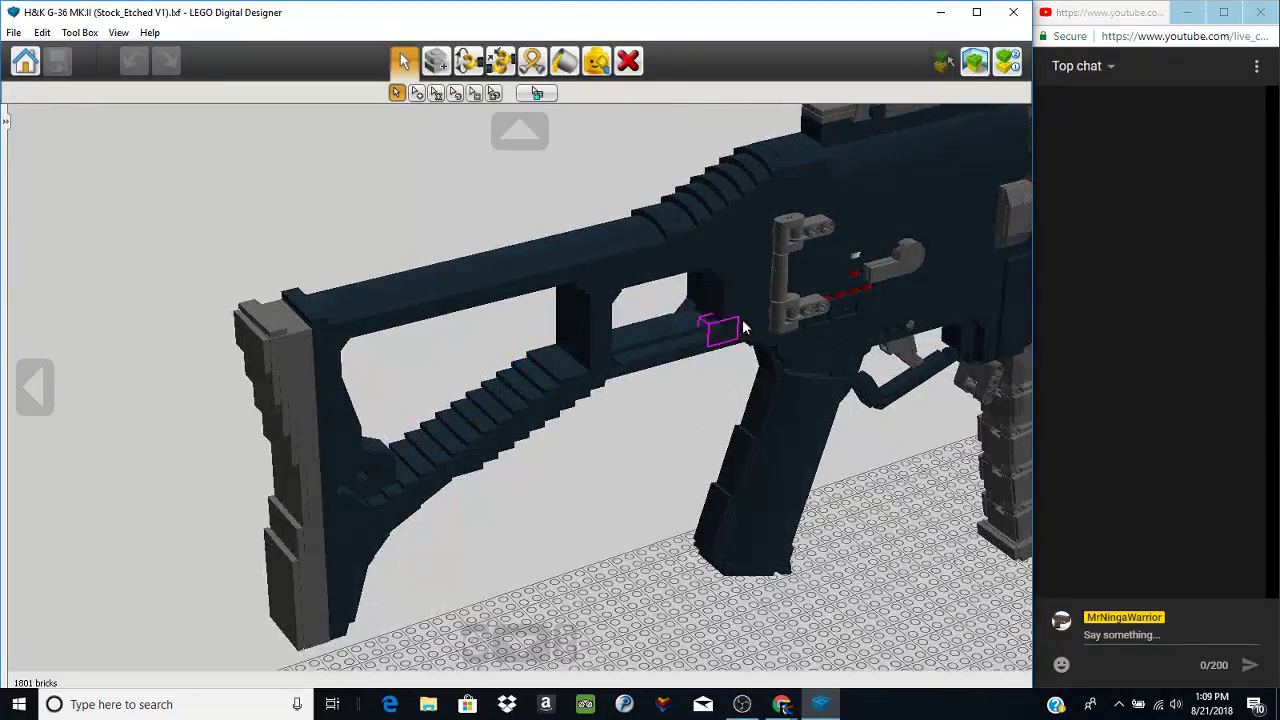
- Examine the grey folding hinge between stock and receiver up close, including the latch block on the opposite side
right_click(771, 280)
scroll(688, 427, up, 3)
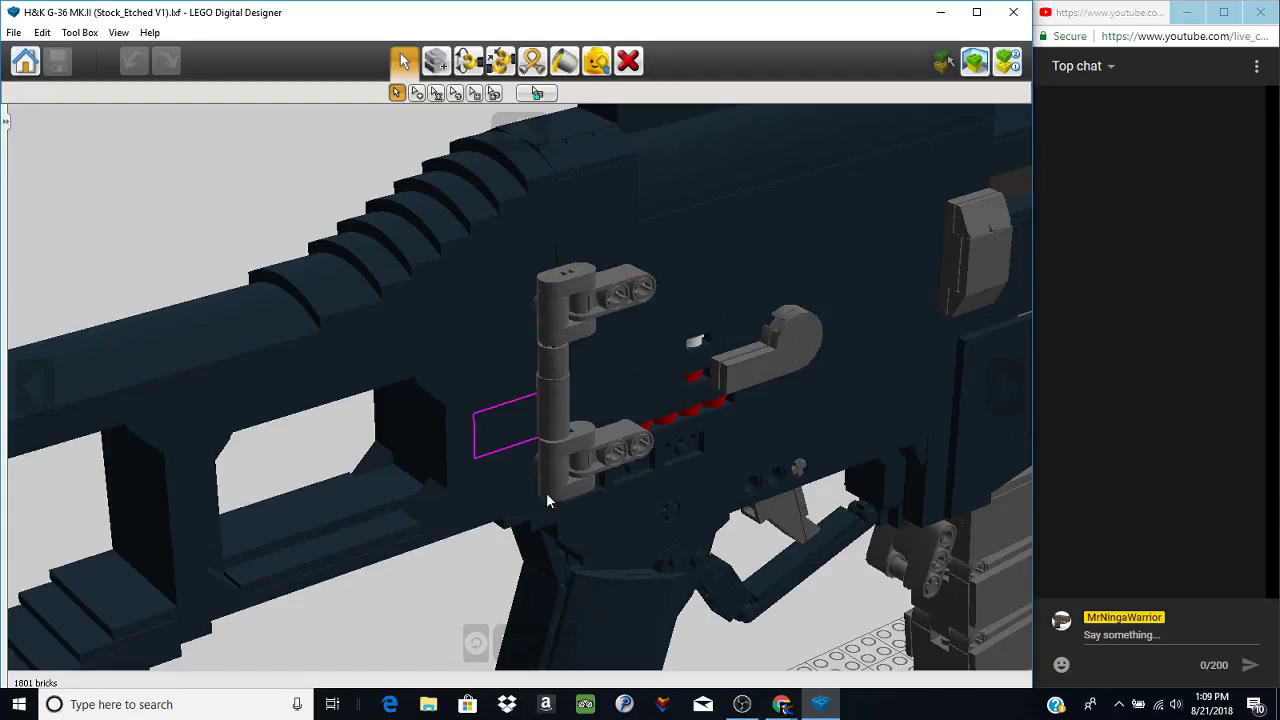
right_drag(577, 520, 558, 468)
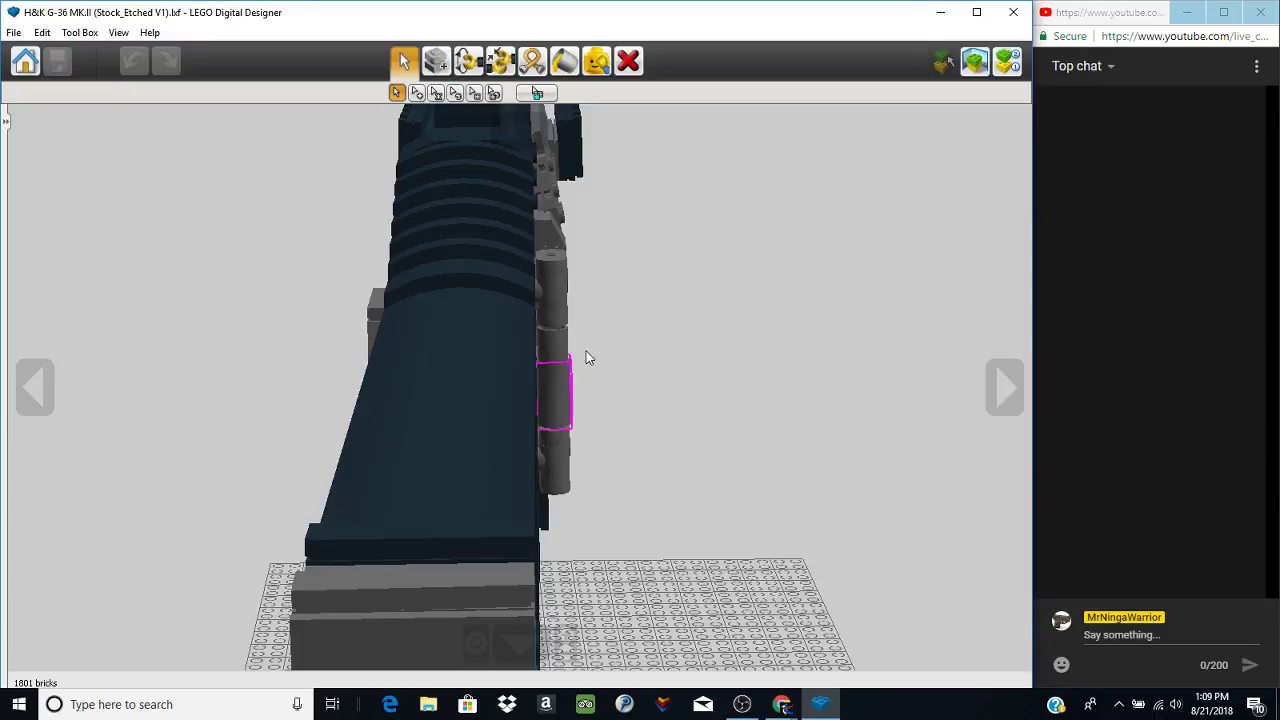
right_drag(690, 401, 687, 371)
right_drag(618, 425, 511, 425)
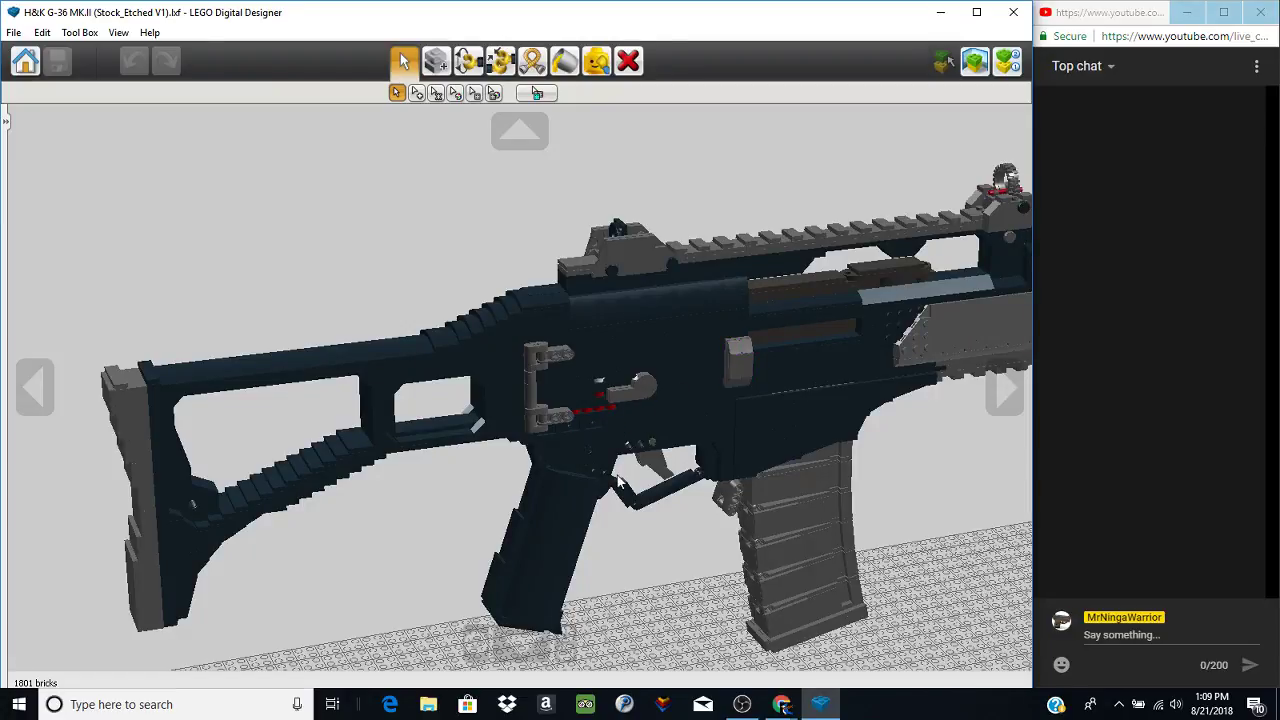
right_drag(477, 490, 805, 530)
scroll(800, 540, up, 5)
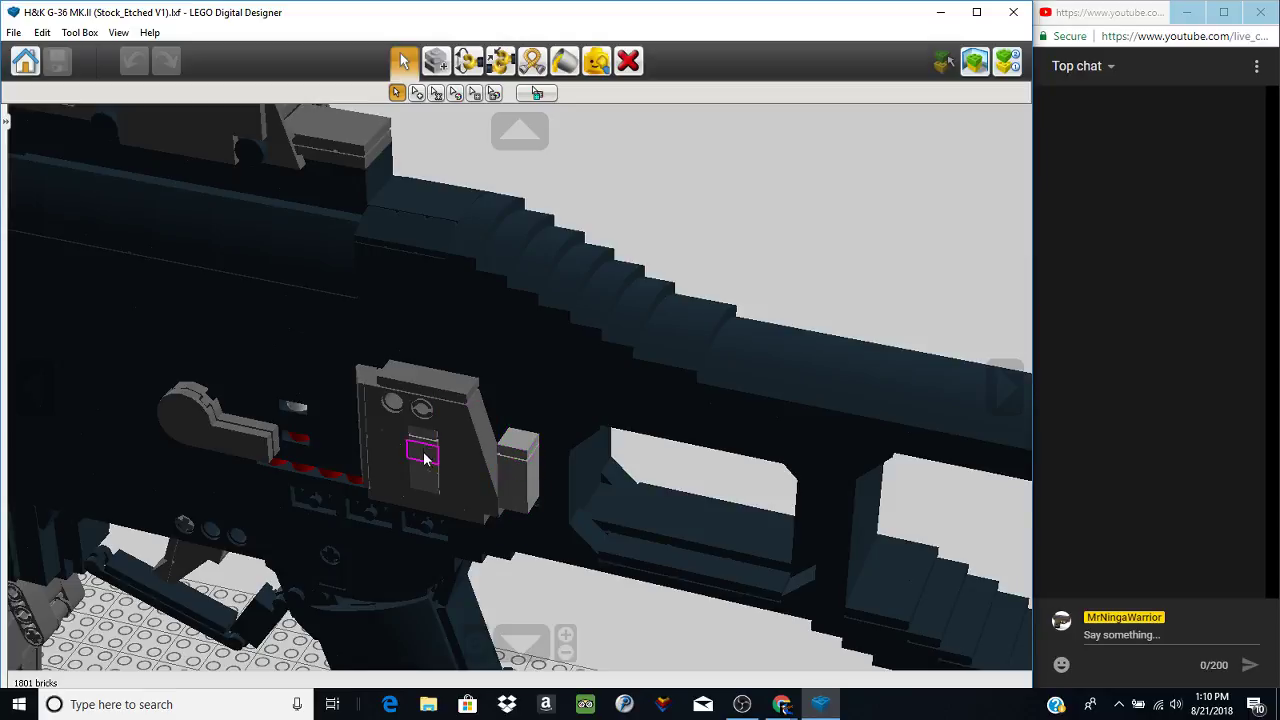
right_drag(430, 456, 507, 5)
- Try the Hinge tool on the upper and lower joints of the grey stock hinge, and undo the hinge change
click(468, 61)
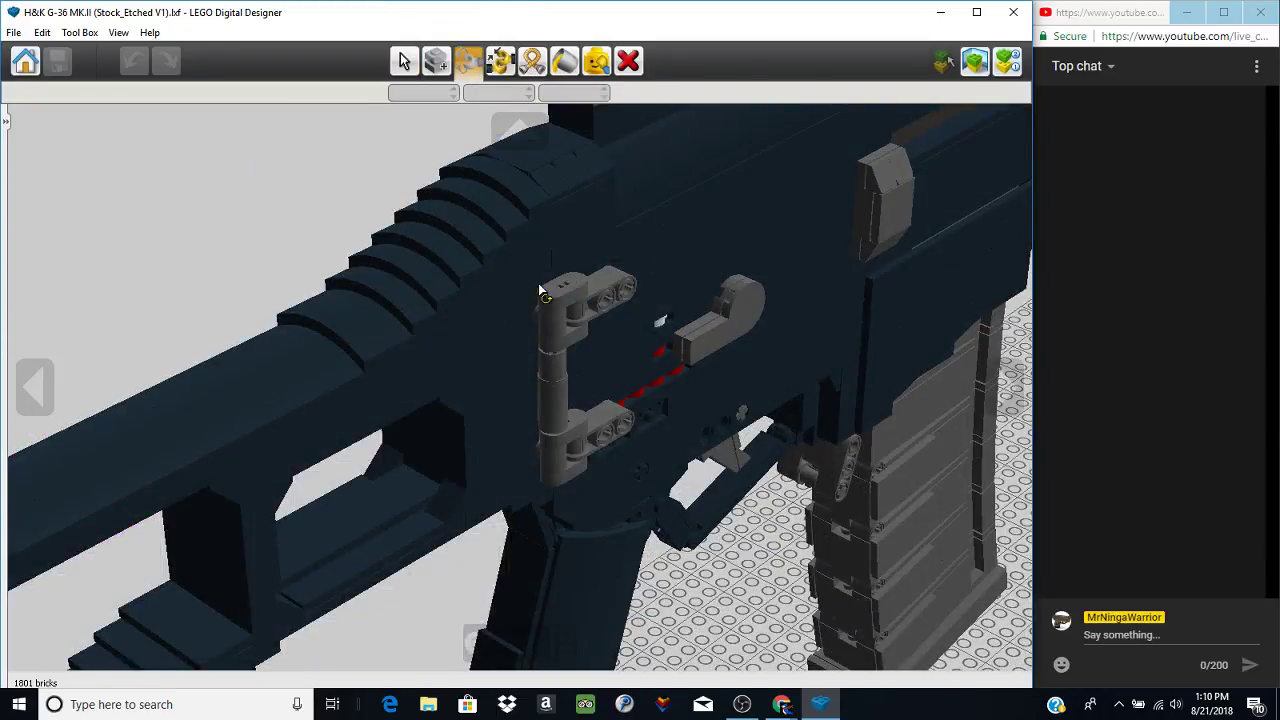
click(547, 333)
right_drag(504, 324, 565, 350)
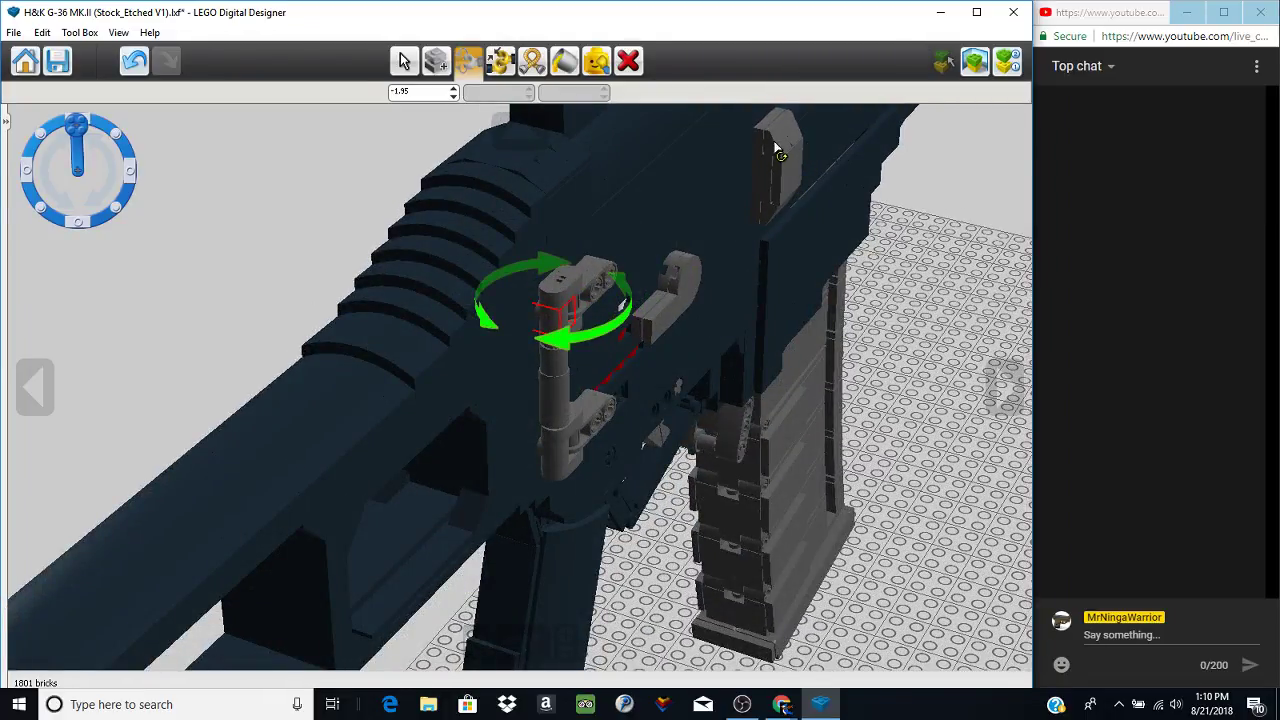
click(541, 458)
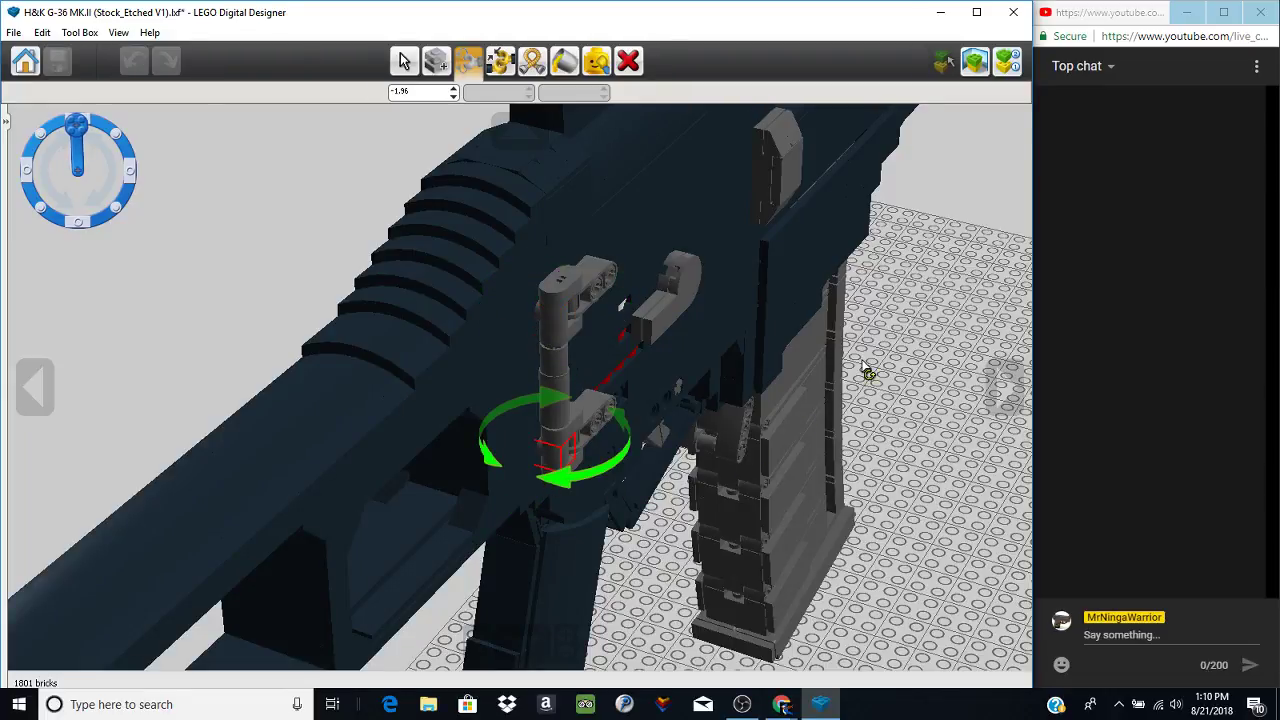
right_drag(546, 366, 563, 323)
click(551, 451)
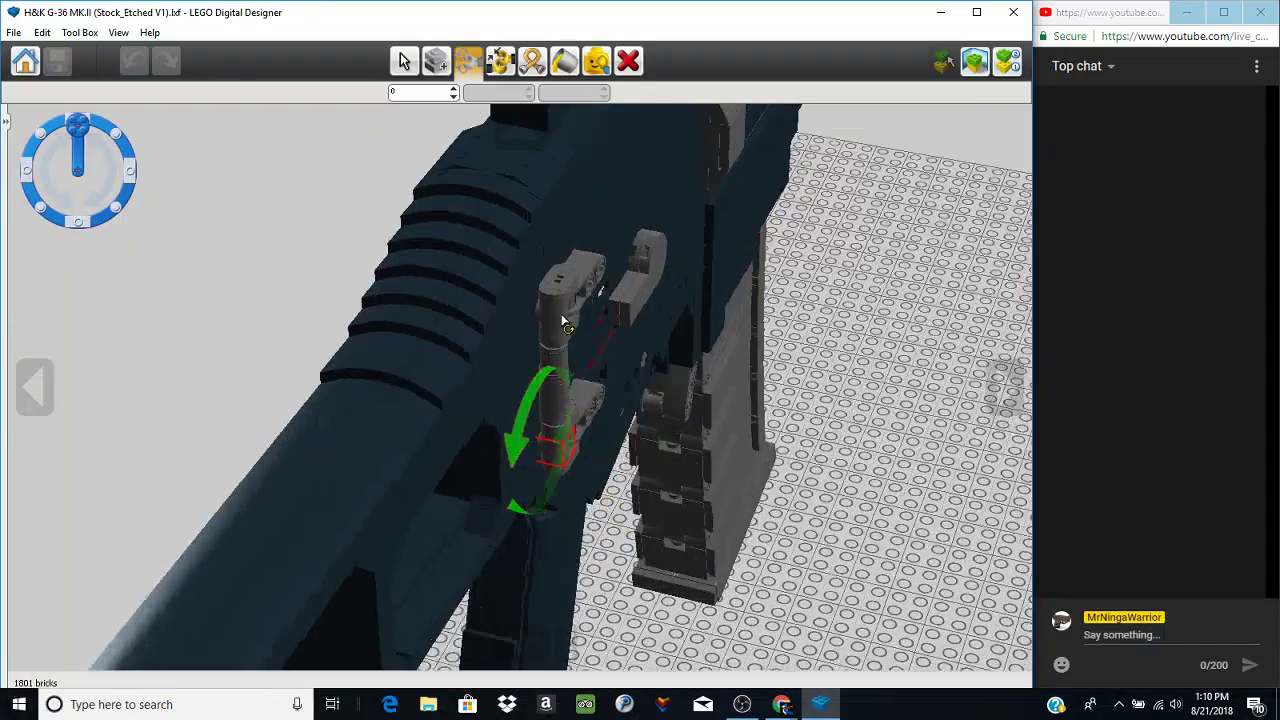
click(561, 300)
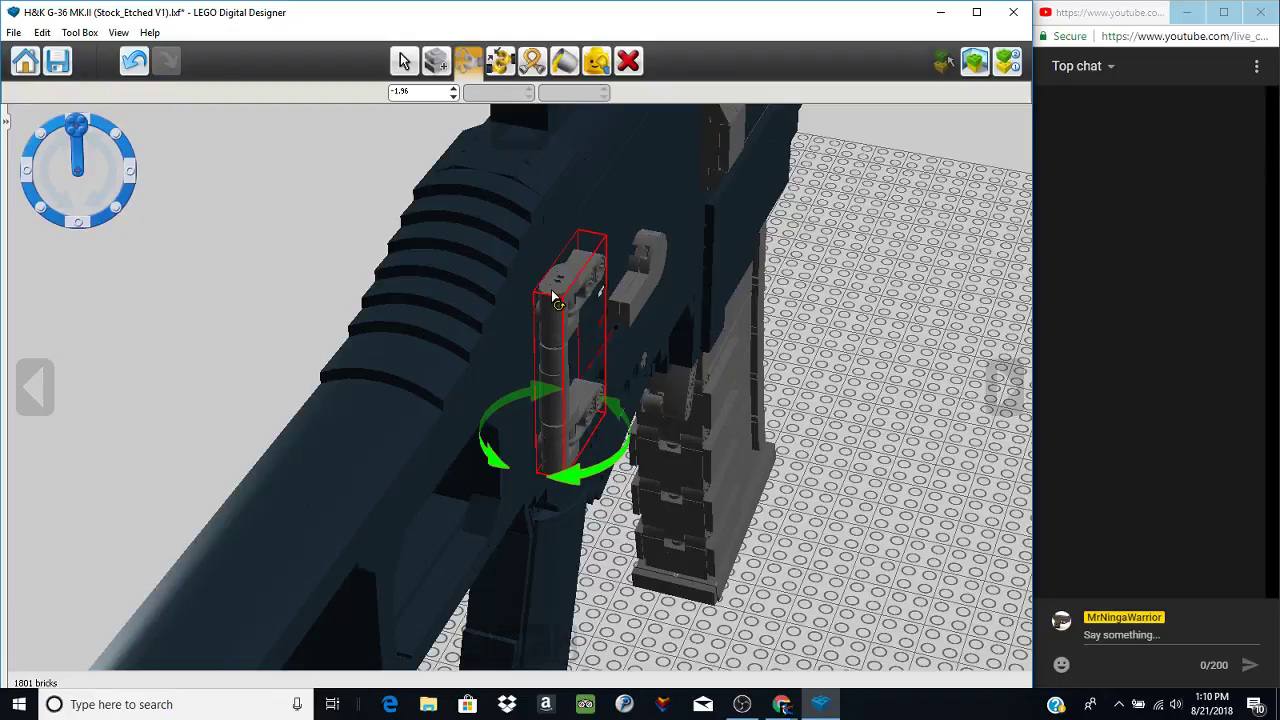
key(ctrl+z)
- Zoom in on the grey stock hinge and try the Hinge tool again on its upper joint
right_drag(816, 447, 680, 431)
scroll(637, 414, up, 3)
scroll(636, 434, up, 1)
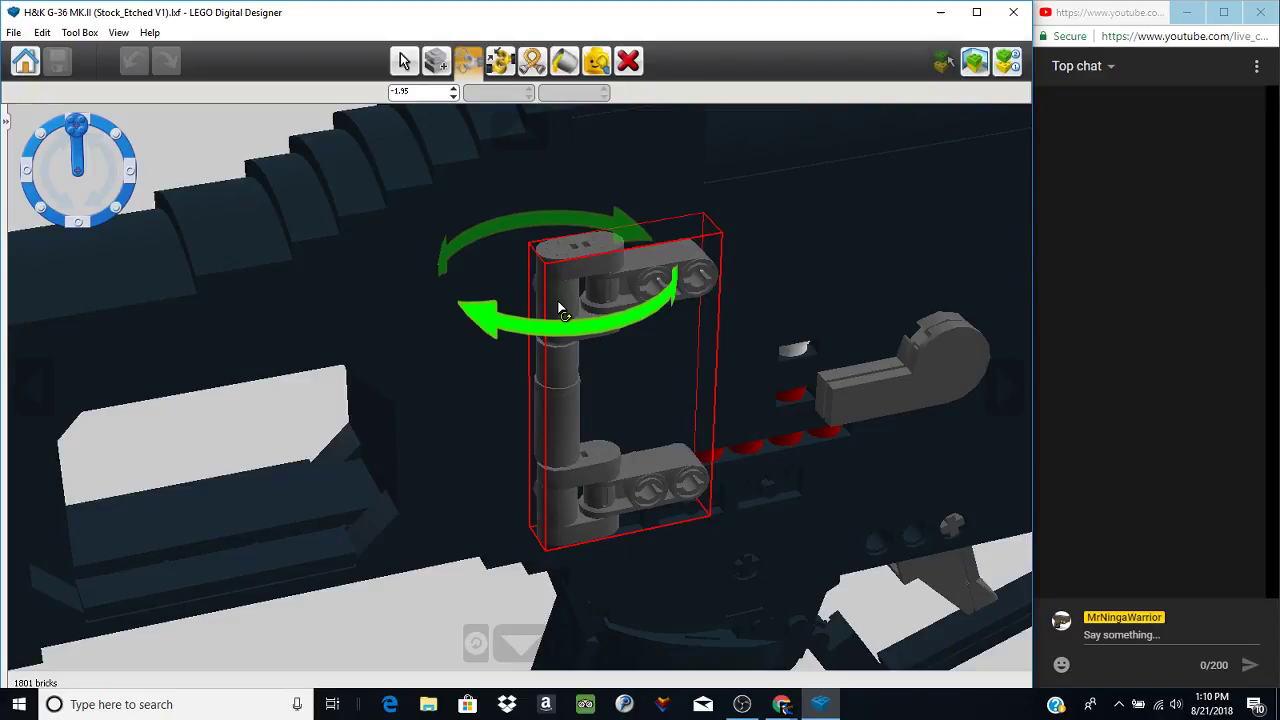
click(560, 294)
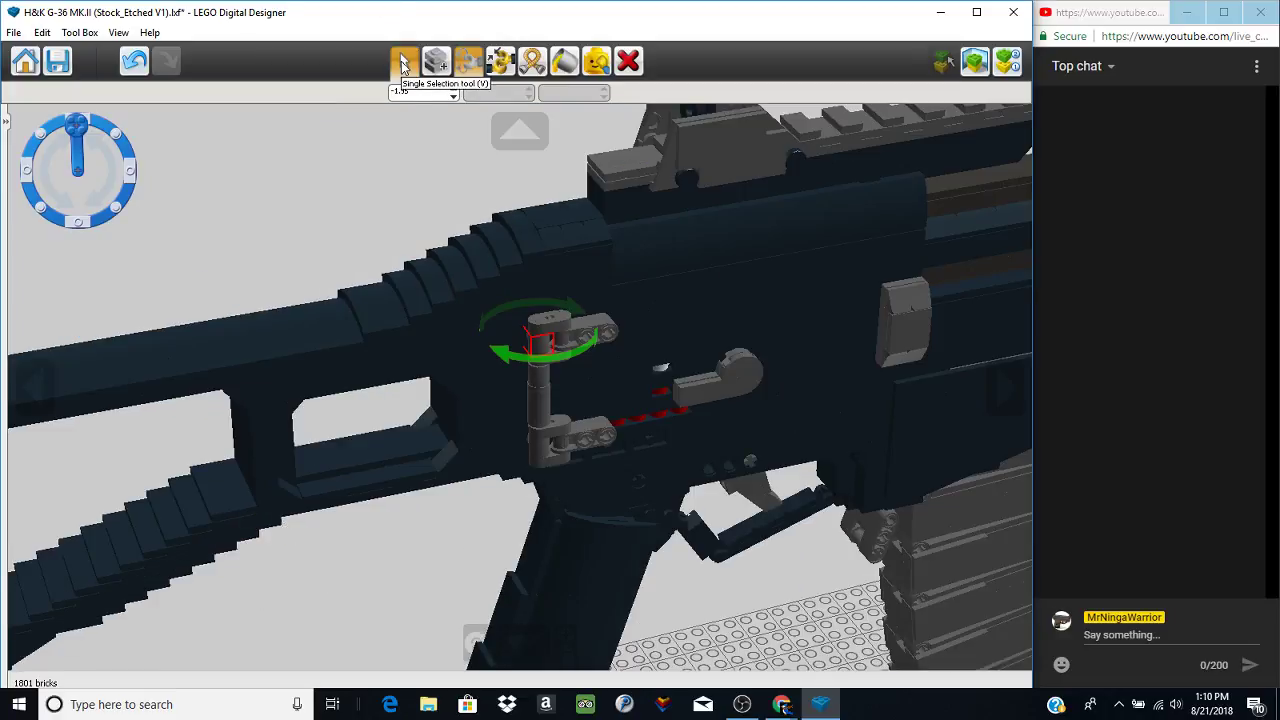
- Leave the Hinge tool and use the Multiple Selection tool to select the upper and lower joint bricks of the stock hinge
click(404, 62)
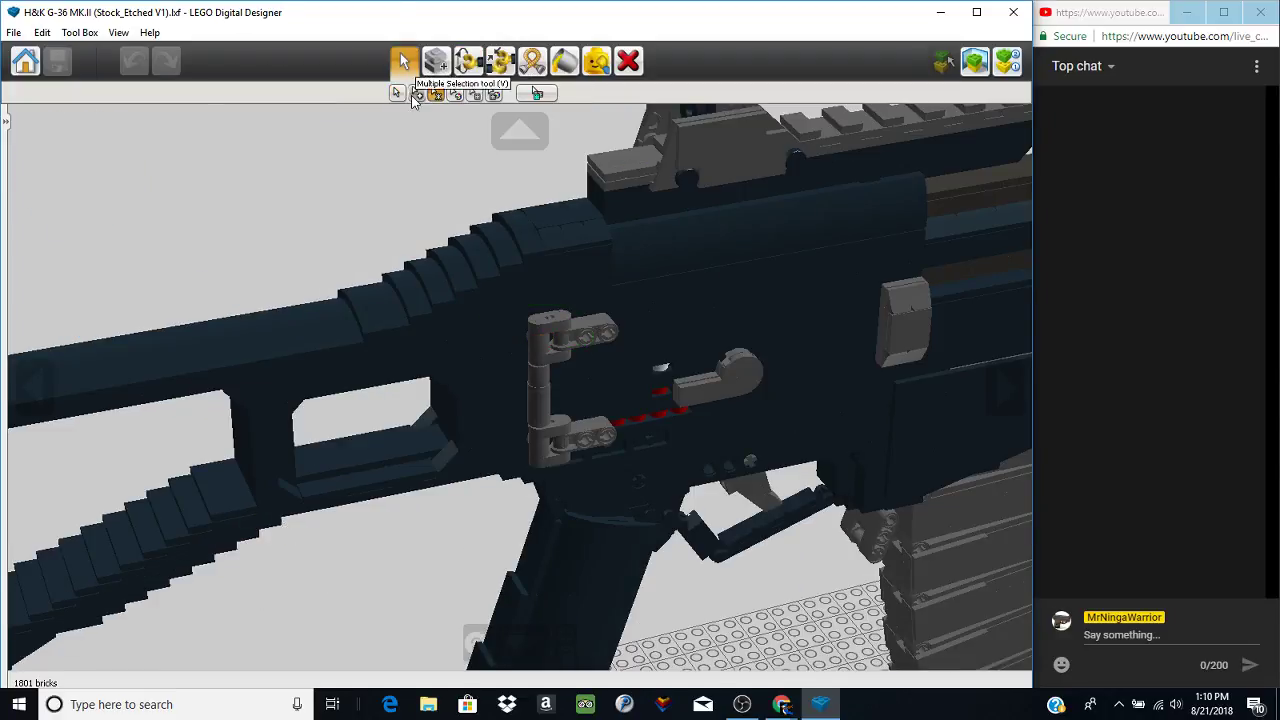
click(414, 93)
click(541, 348)
click(547, 449)
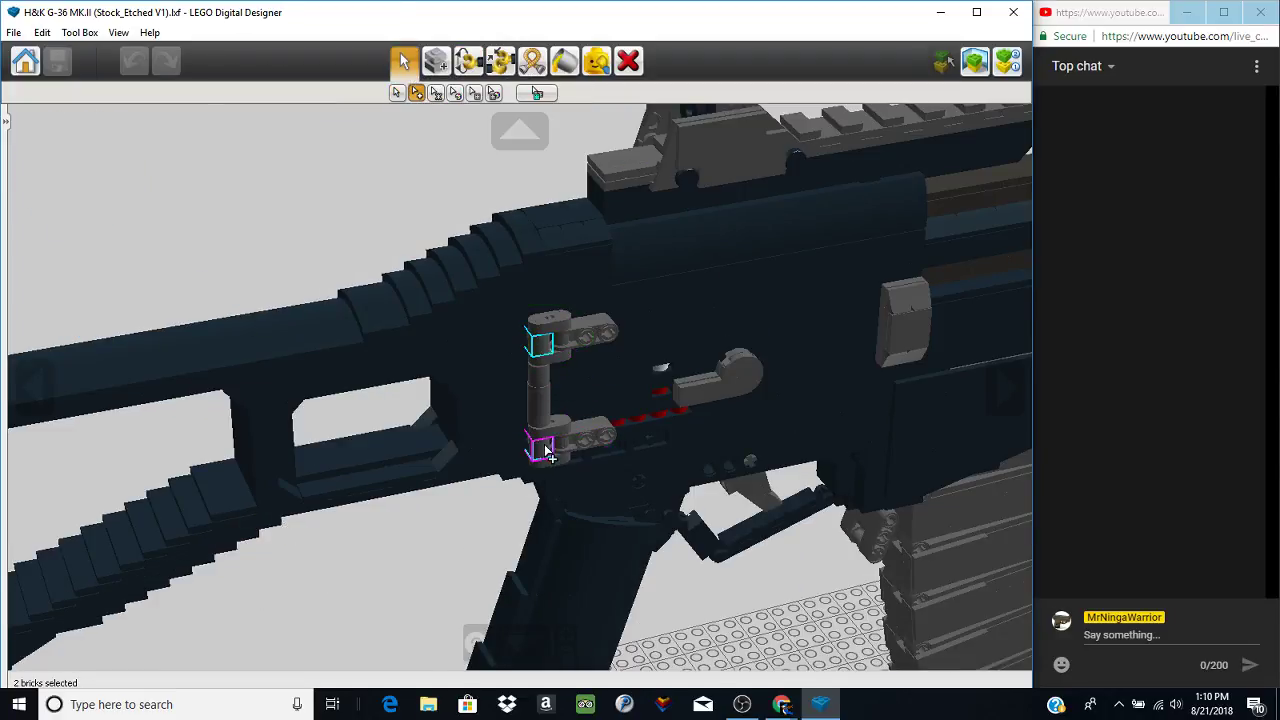
- Move the selected joint bricks out of the stock hinge onto the baseplate, and pull the connected stock away from the receiver
drag(547, 449, 758, 652)
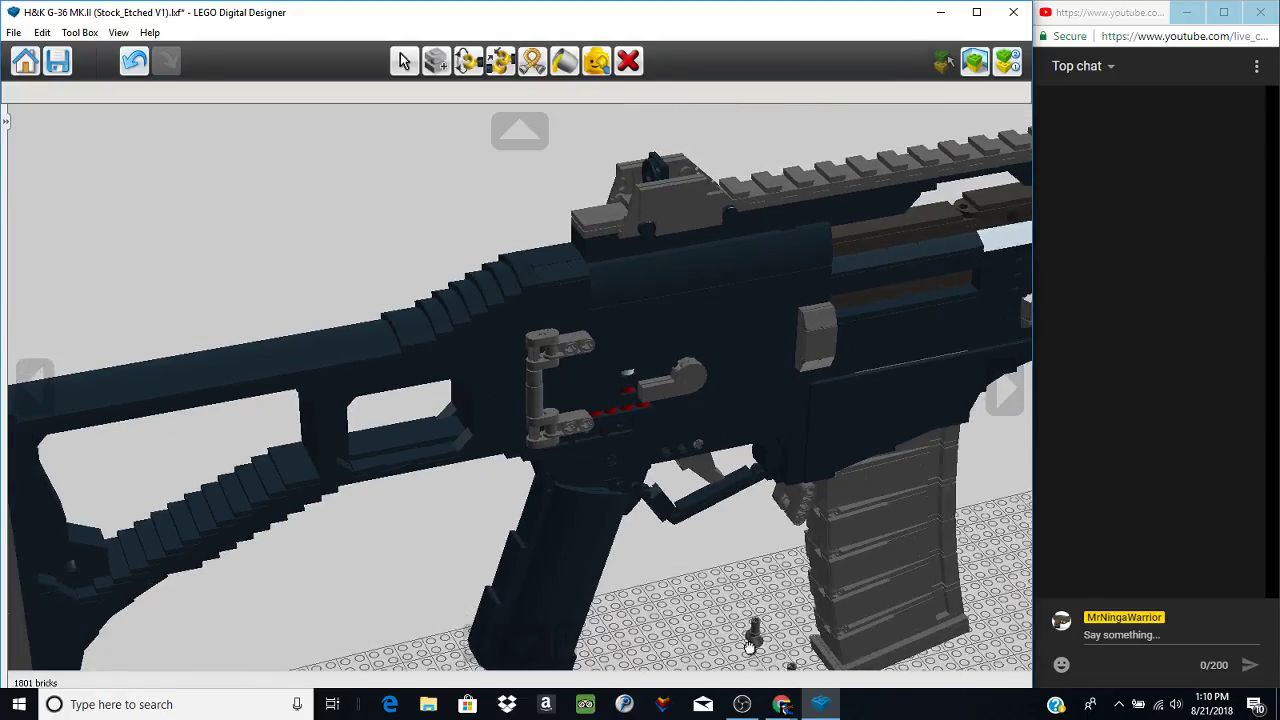
click(536, 356)
click(436, 94)
click(453, 346)
drag(453, 346, 306, 442)
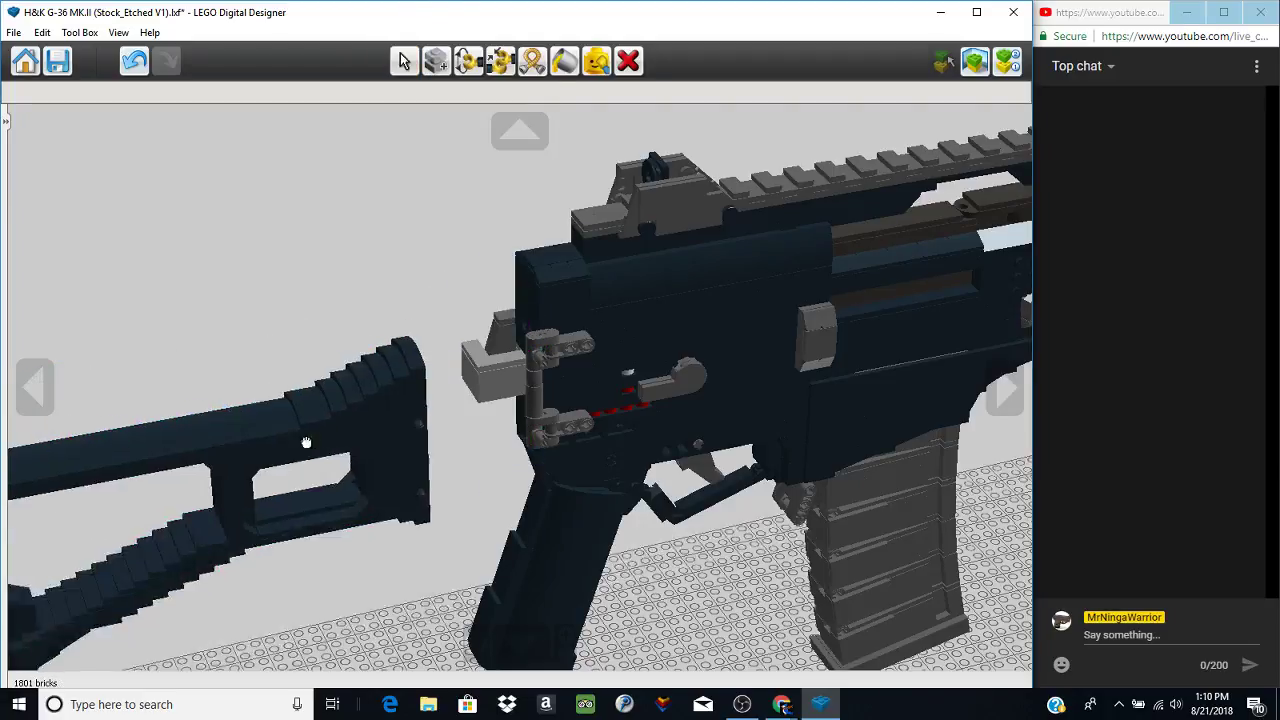
- Turn the detached stock around to point forward and place it on the baseplate beside the receiver
key(Right)
key(Right)
right_drag(289, 450, 600, 420)
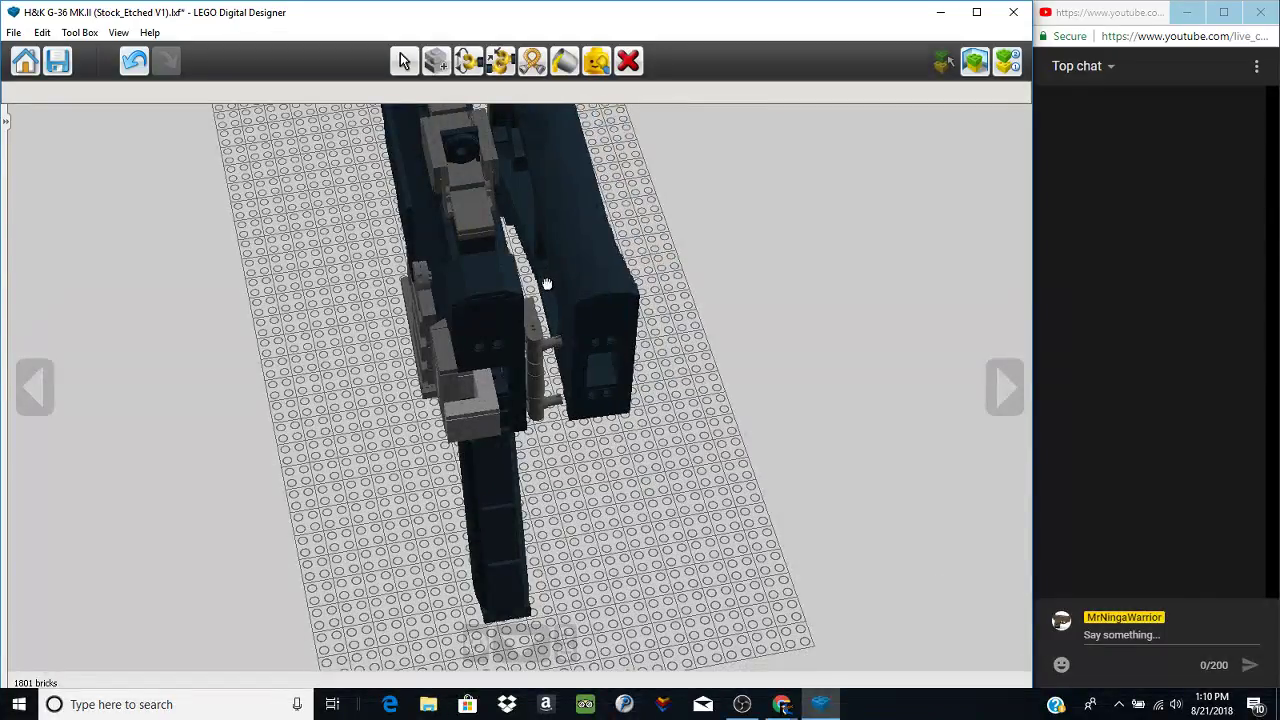
mouse_move(547, 285)
mouse_down()
mouse_move(503, 286)
mouse_move(577, 317)
mouse_move(541, 300)
mouse_up()
right_drag(549, 302, 551, 220)
right_drag(615, 352, 520, 356)
click(757, 417)
- Use the Hinge tool on the upper and lower joints of the grey stock hinge to turn them for the folded position
click(470, 66)
click(543, 348)
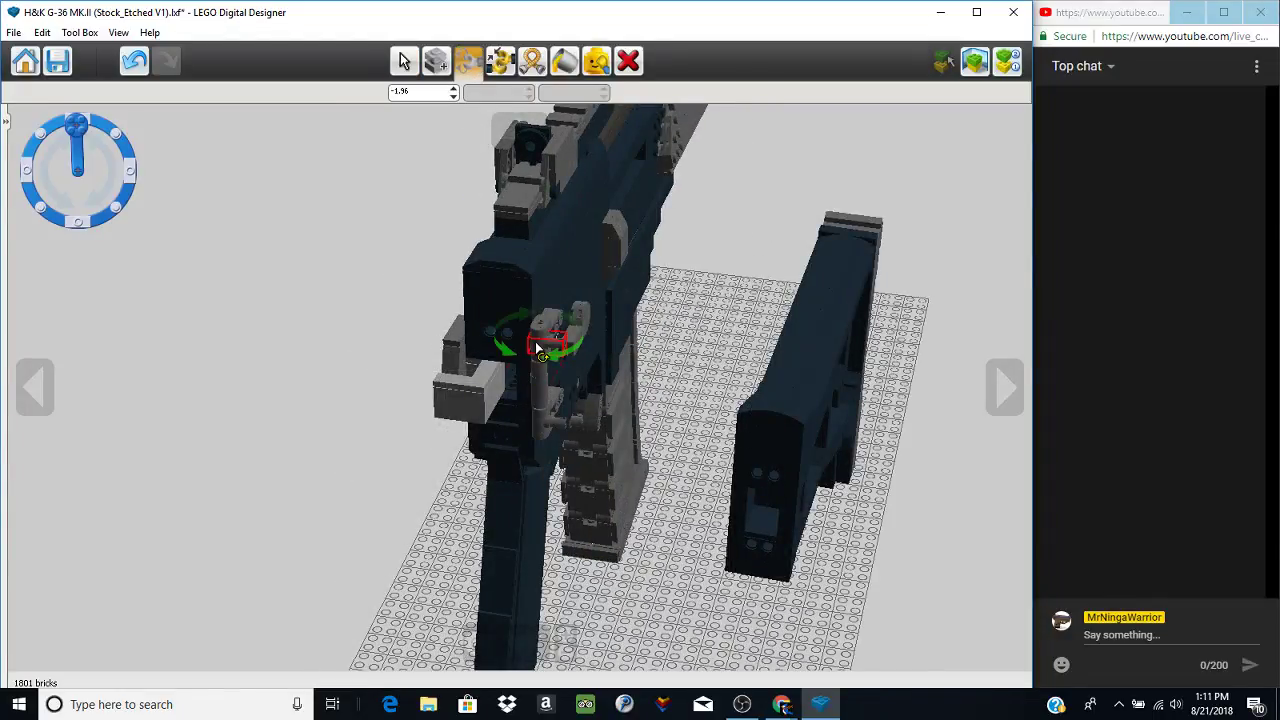
click(554, 428)
click(555, 415)
click(591, 254)
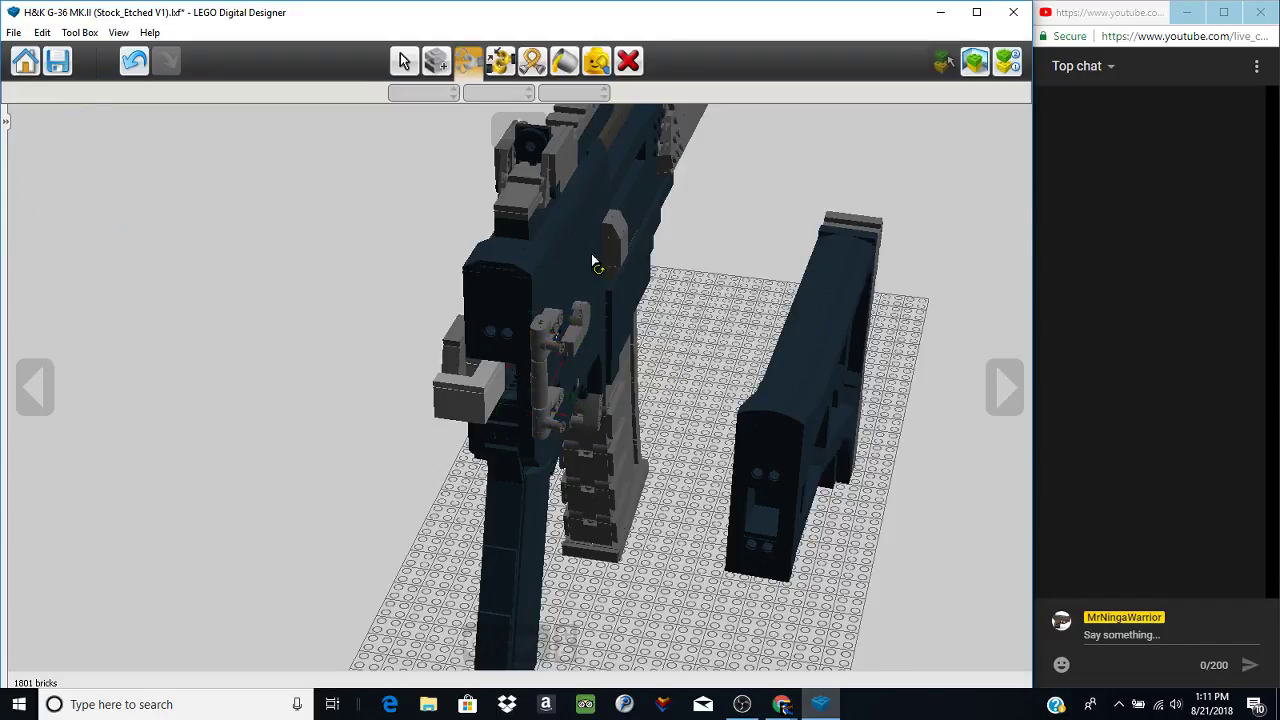
- Pick up the detached stock and attach it to the grey hinge in the folded position beside the receiver
click(404, 62)
click(777, 457)
click(777, 457)
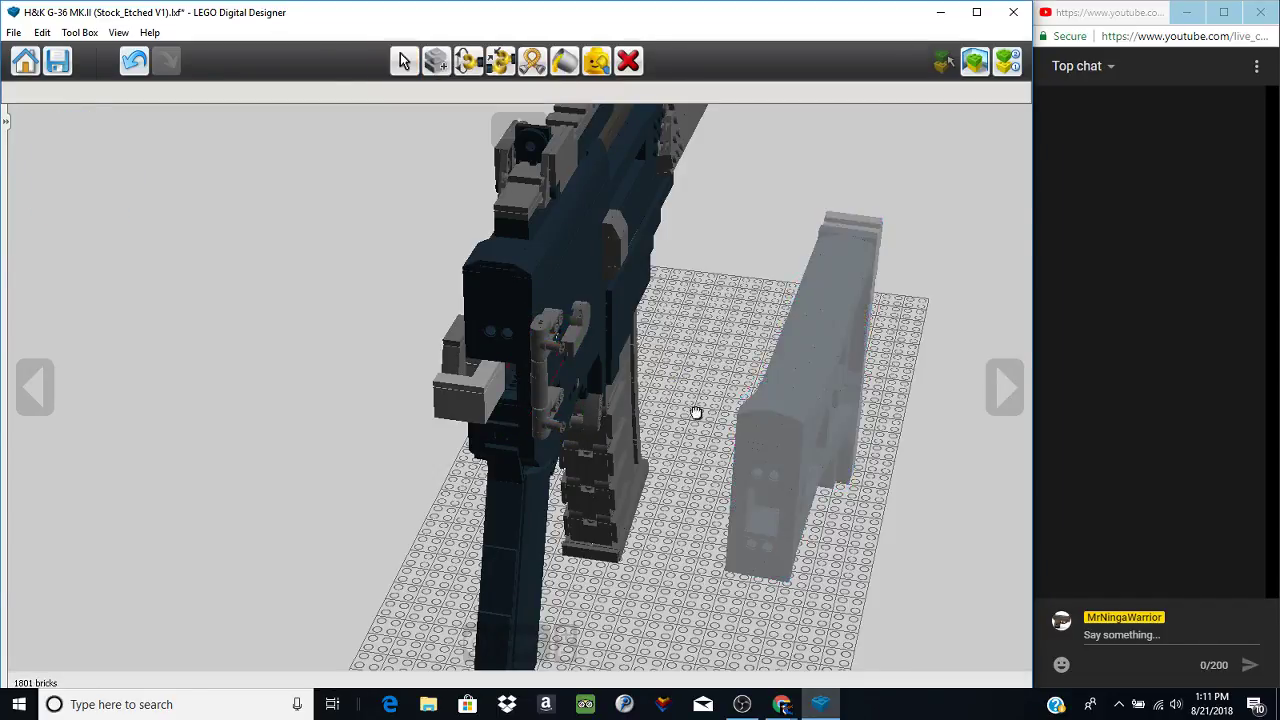
right_drag(694, 411, 794, 423)
drag(615, 342, 600, 291)
right_drag(600, 291, 530, 322)
right_drag(837, 422, 500, 237)
- Select the upper joint between the folded stock and the grey hinge with the Hinge tool, using its vertical rotation axis
key(h)
right_click(283, 514)
scroll(282, 515, up, 6)
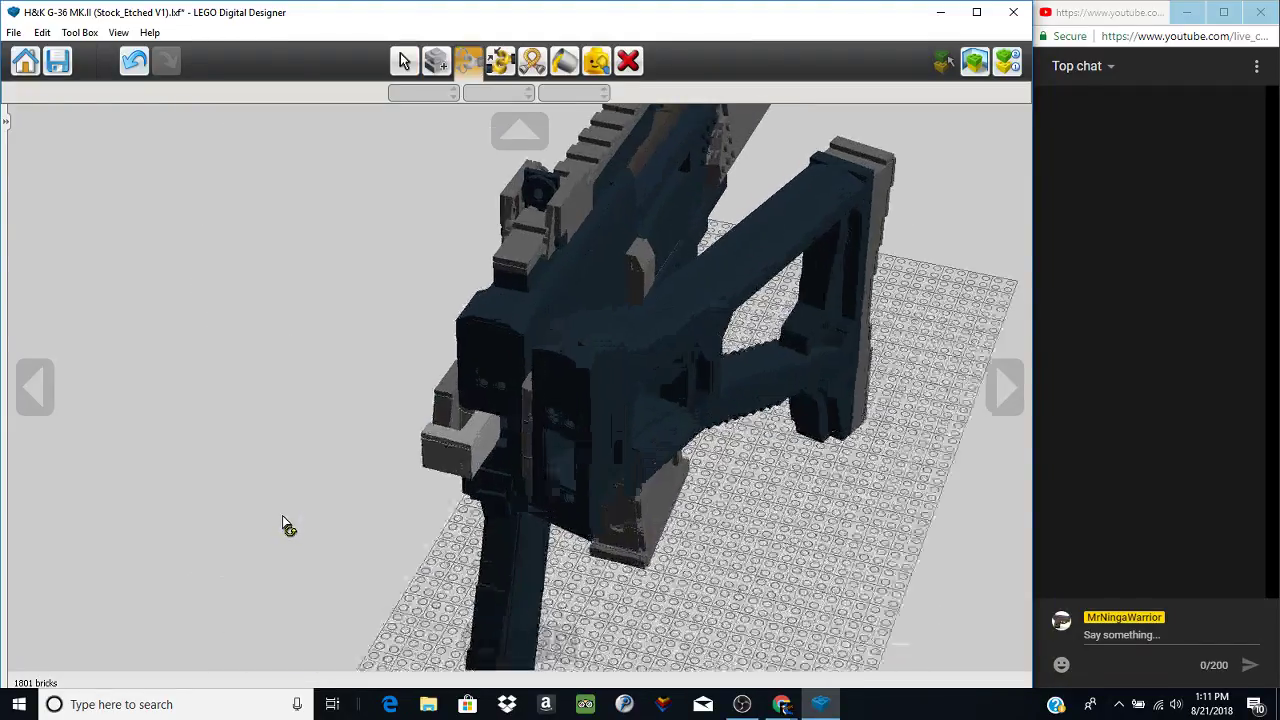
click(547, 442)
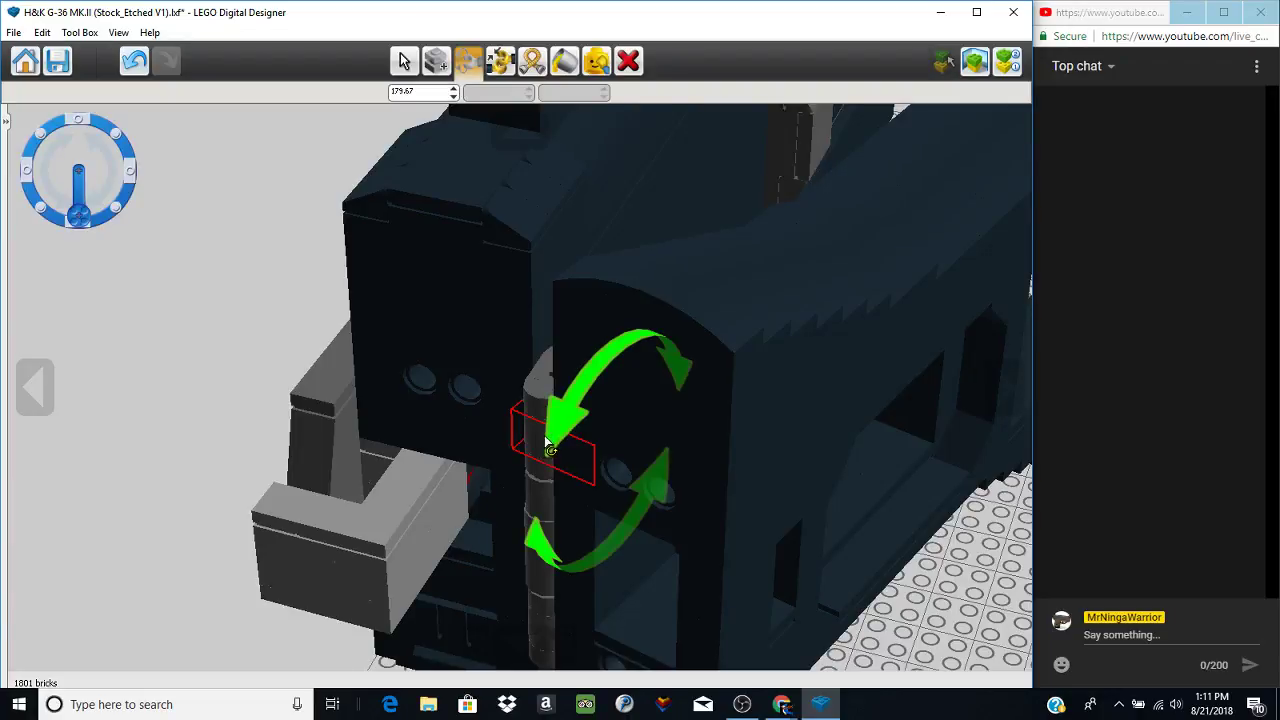
right_drag(547, 442, 579, 407)
drag(570, 429, 641, 428)
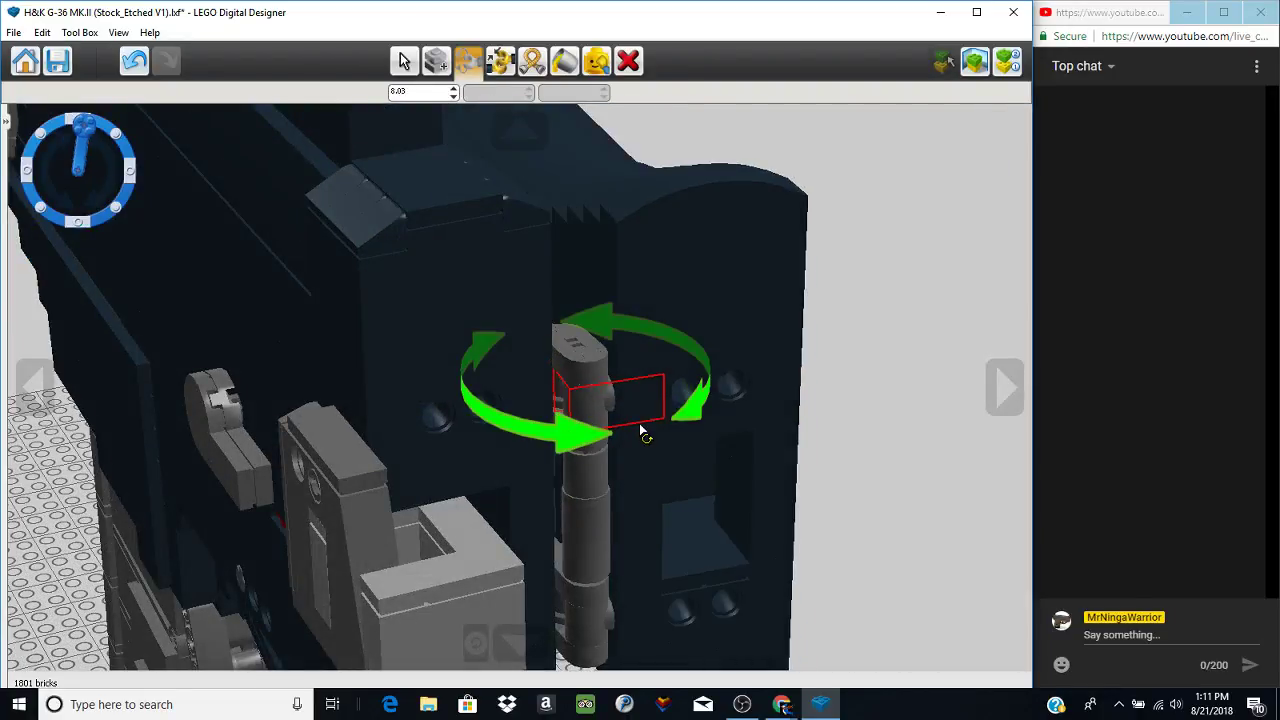
- Decrease the joint's hinge angle until the folded stock lies parallel to the receiver
scroll(832, 414, down, 3)
right_drag(832, 414, 759, 460)
scroll(759, 460, down, 2)
right_drag(662, 94, 608, 191)
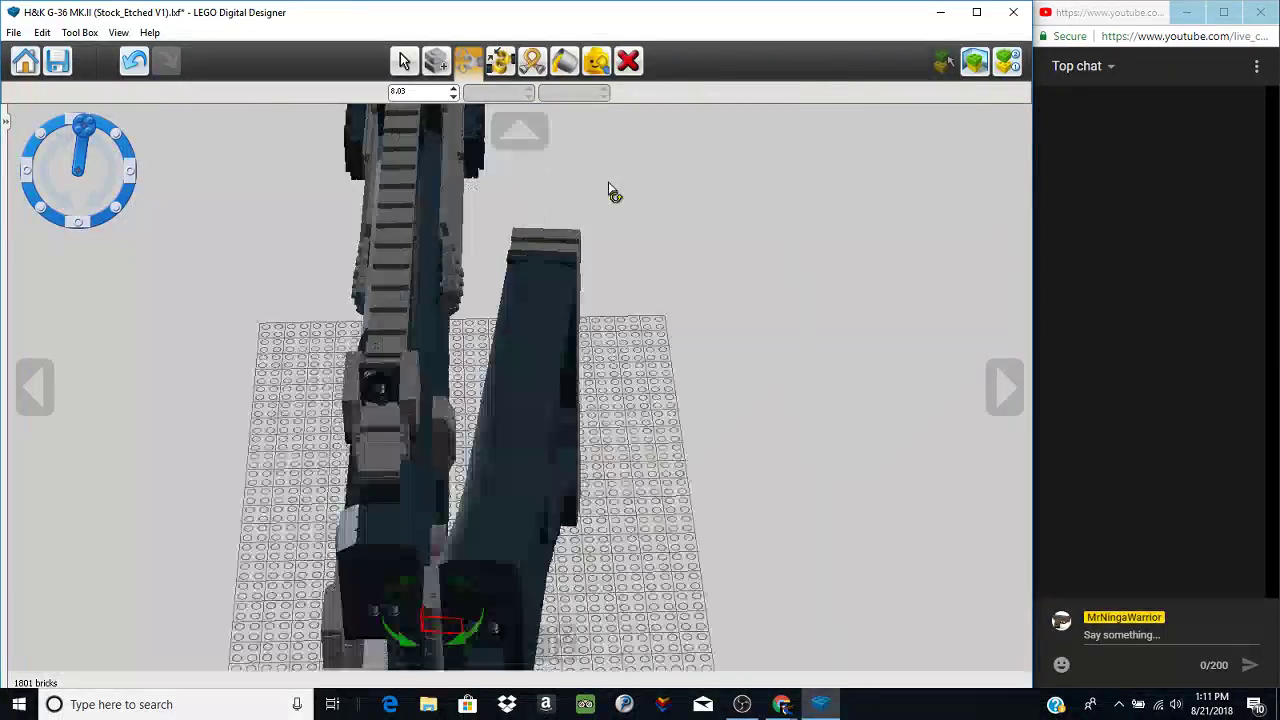
click(453, 88)
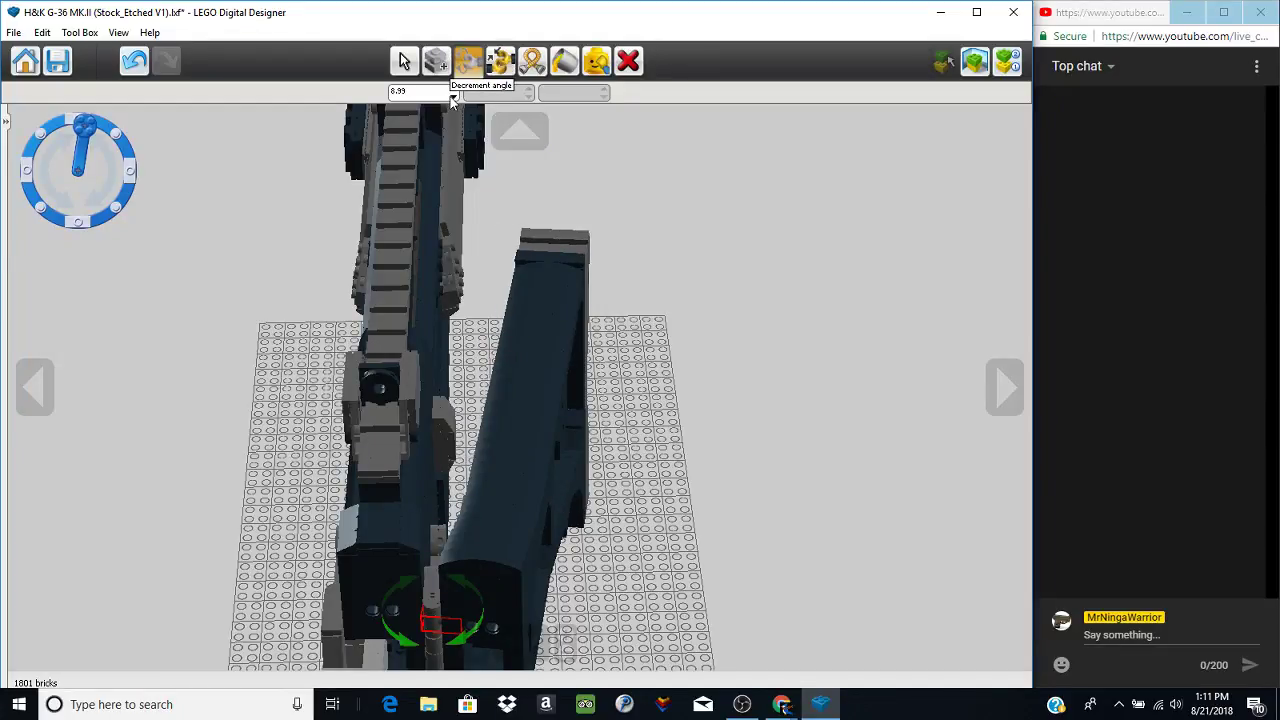
click(453, 97)
click(626, 392)
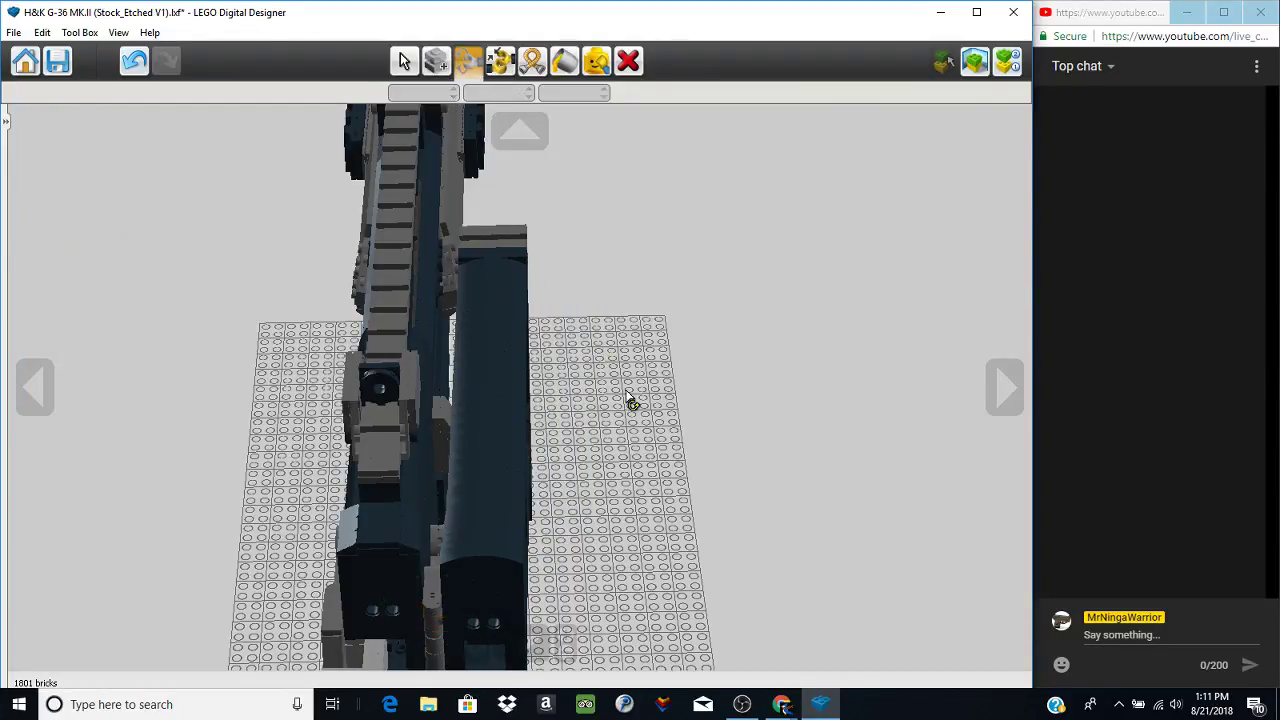
- Examine the folded stock from both sides of the gun, including its fit around the selector lever and the latch block
right_drag(626, 392, 394, 283)
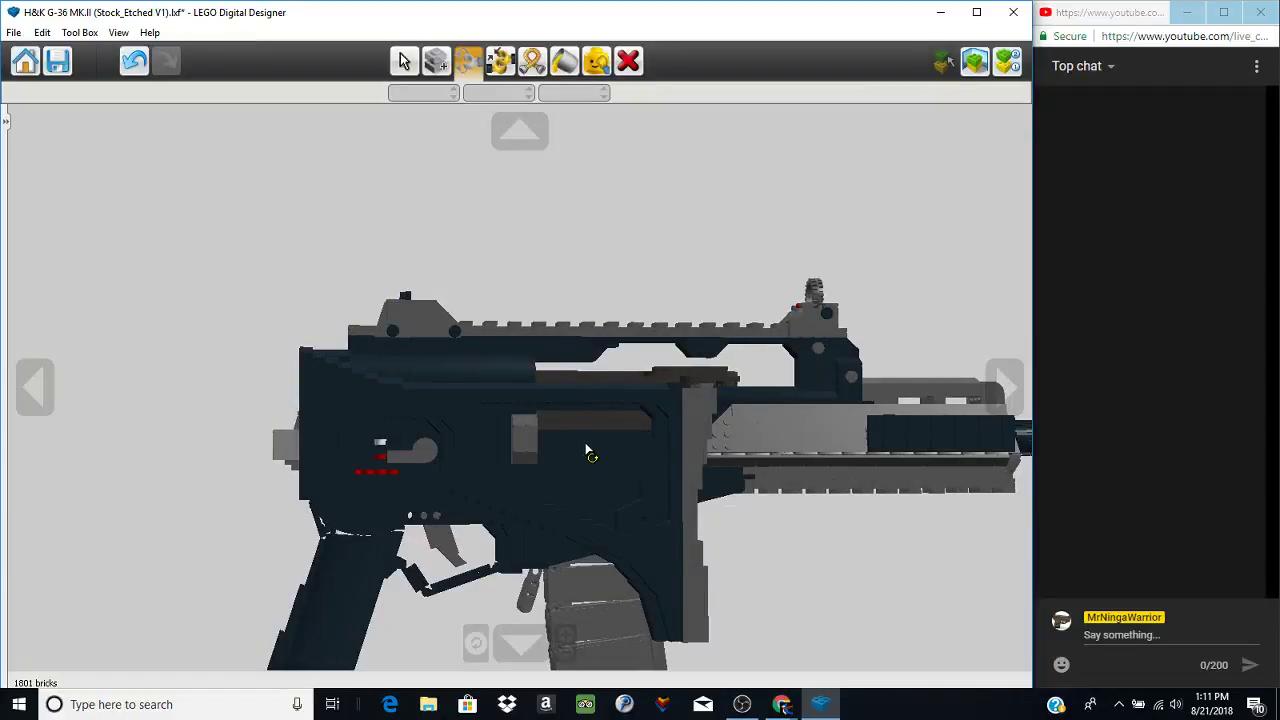
scroll(520, 523, up, 3)
right_drag(478, 546, 423, 518)
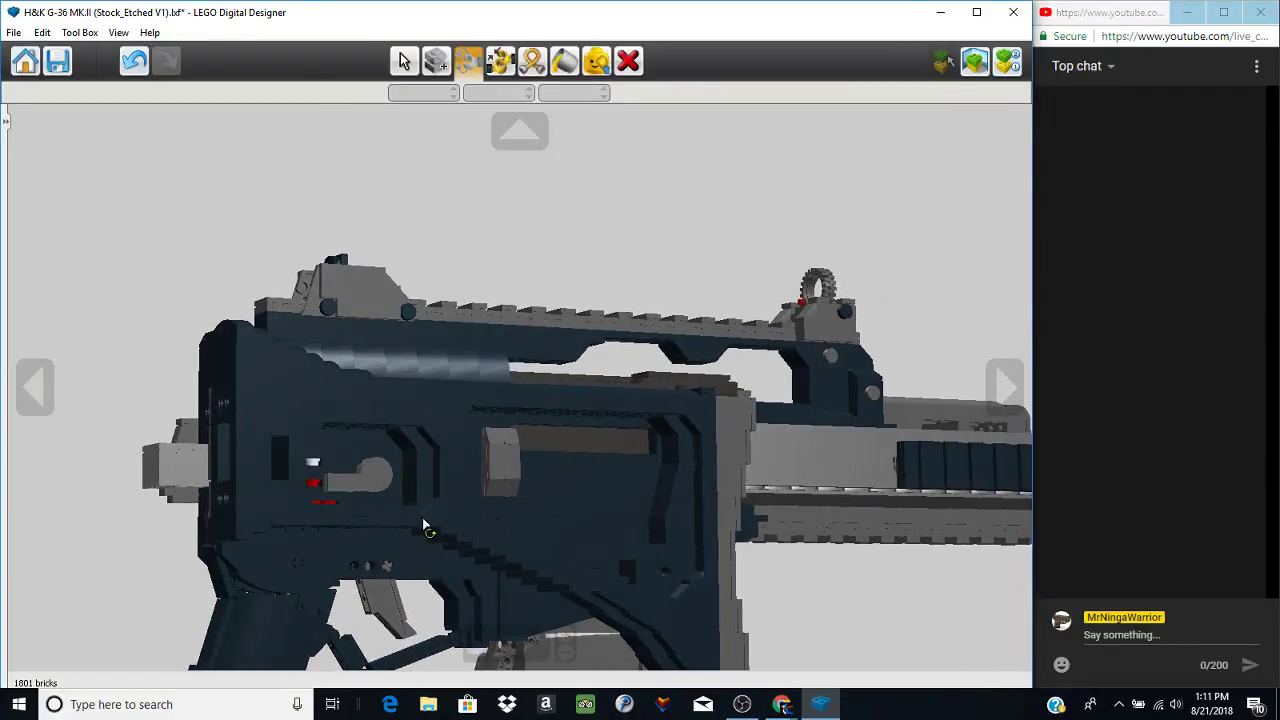
right_click(375, 477)
scroll(500, 445, up, 4)
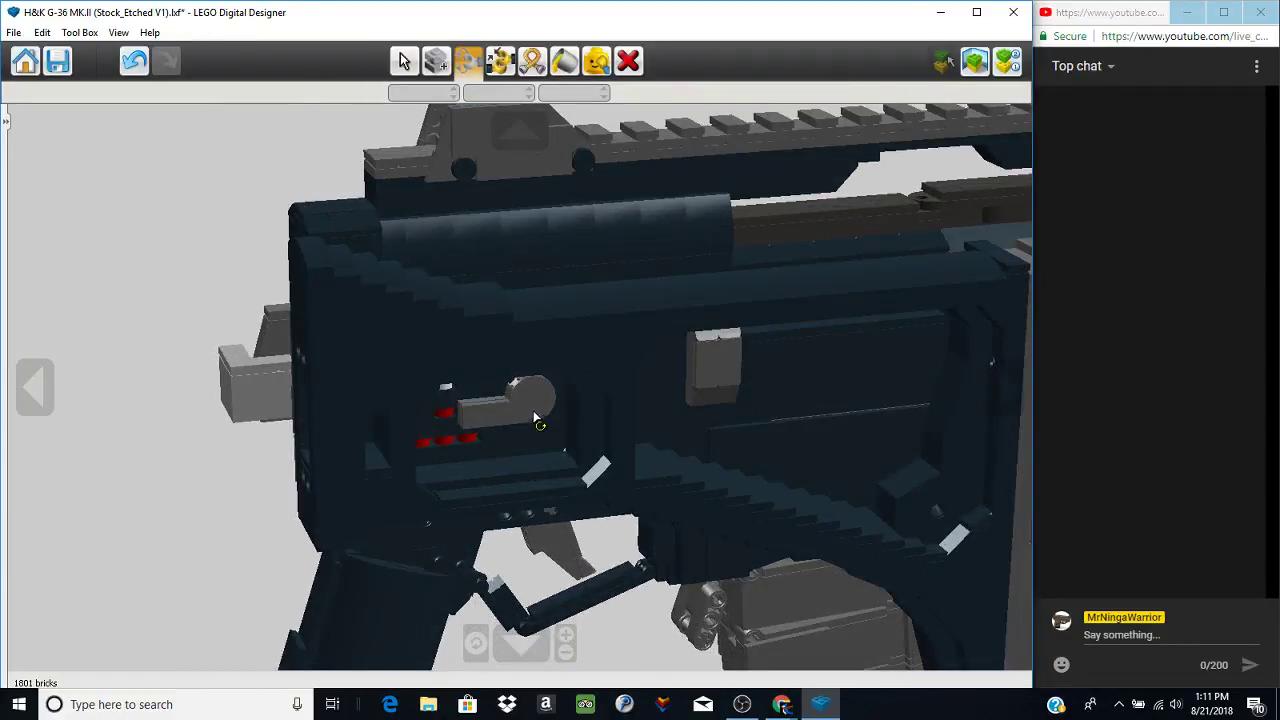
right_drag(533, 410, 870, 428)
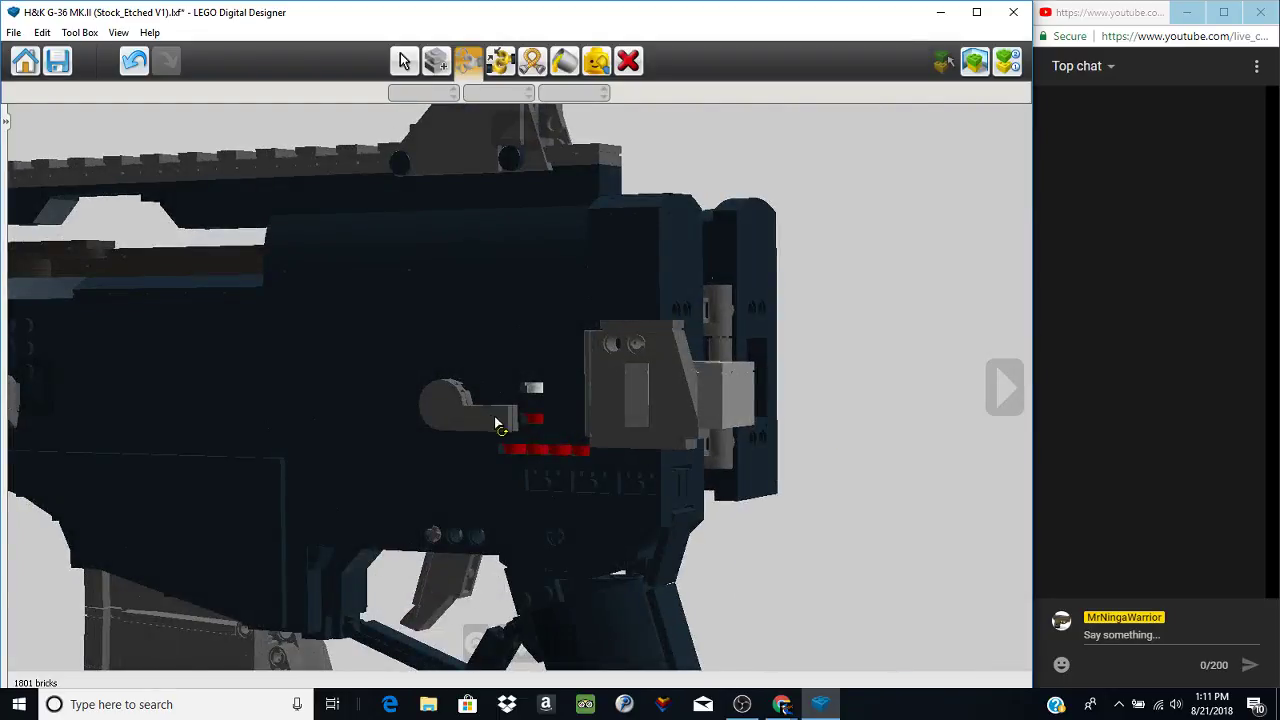
right_drag(495, 418, 350, 461)
right_click(767, 363)
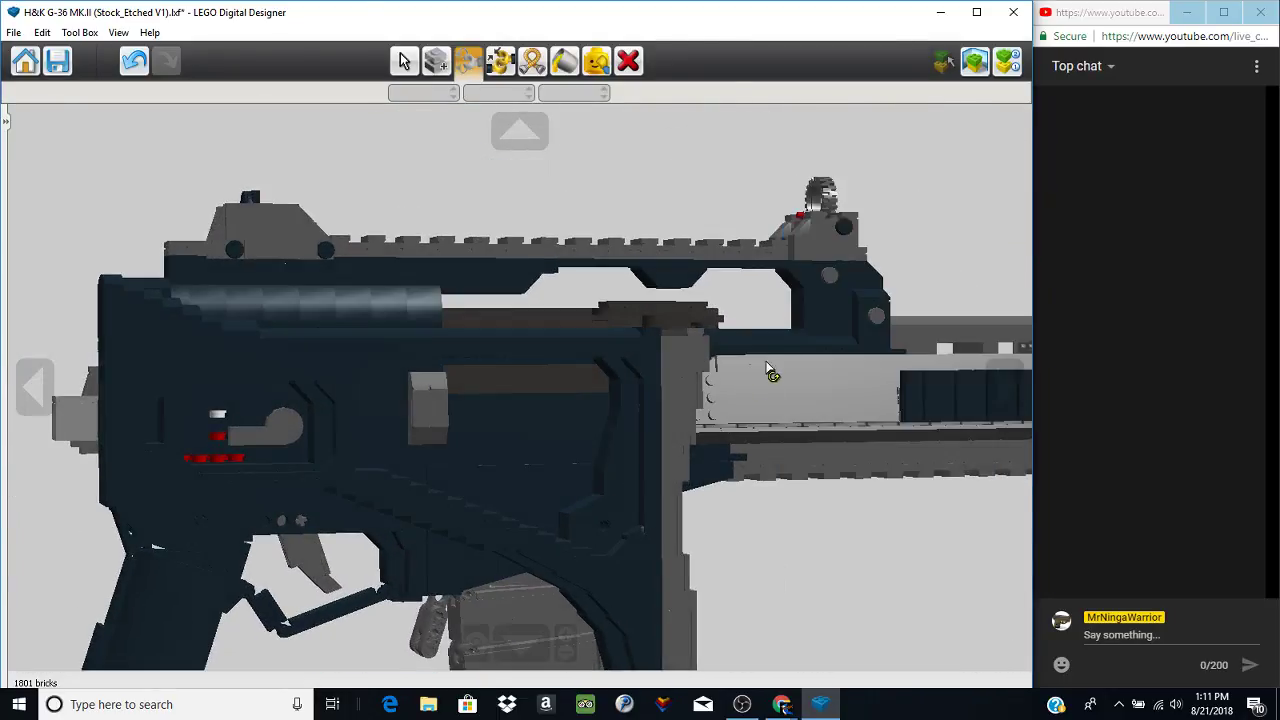
scroll(437, 477, up, 3)
right_drag(426, 446, 518, 497)
scroll(506, 476, down, 2)
scroll(372, 480, down, 1)
right_drag(676, 506, 634, 543)
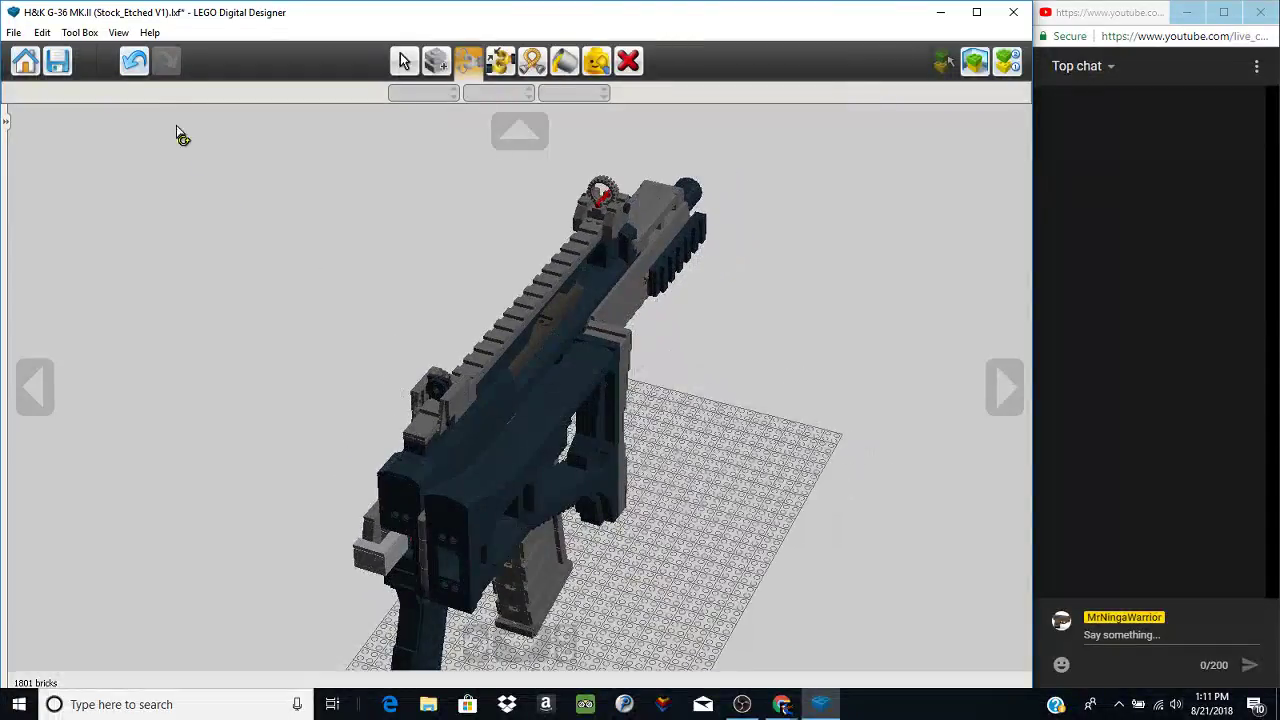
- Undo the stock folding changes back to the original unfolded model
click(135, 63)
click(135, 63)
click(135, 63)
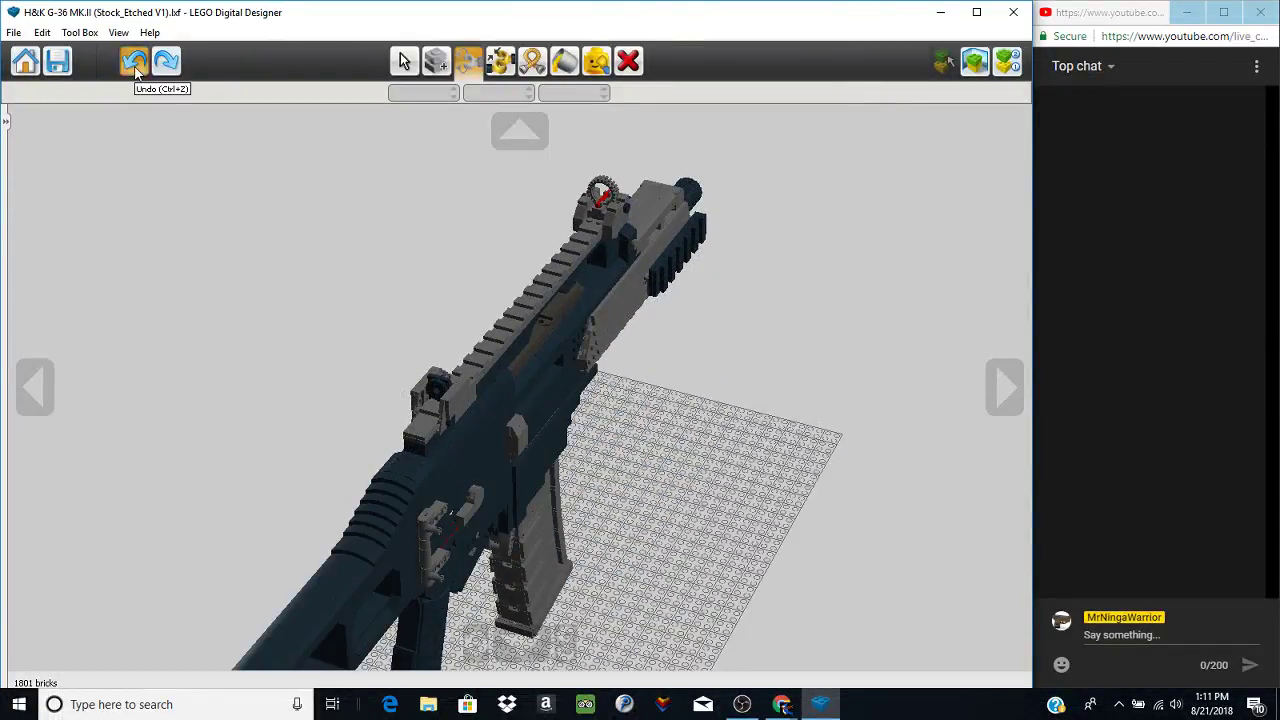
- Examine the unfolded stock, the upper receiver with its sights and rail, and the brown charging handle from several angles
right_drag(606, 549, 482, 417)
right_click(396, 488)
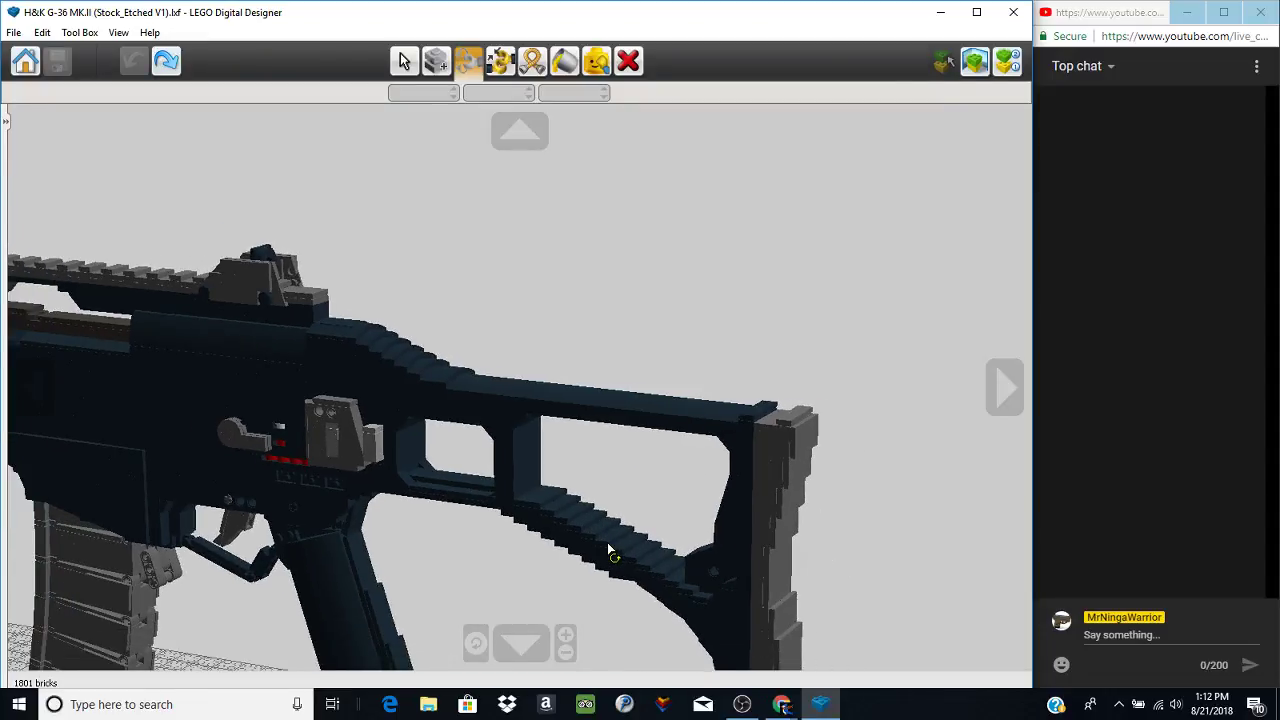
right_drag(608, 545, 450, 420)
right_drag(780, 465, 452, 354)
scroll(487, 439, up, 2)
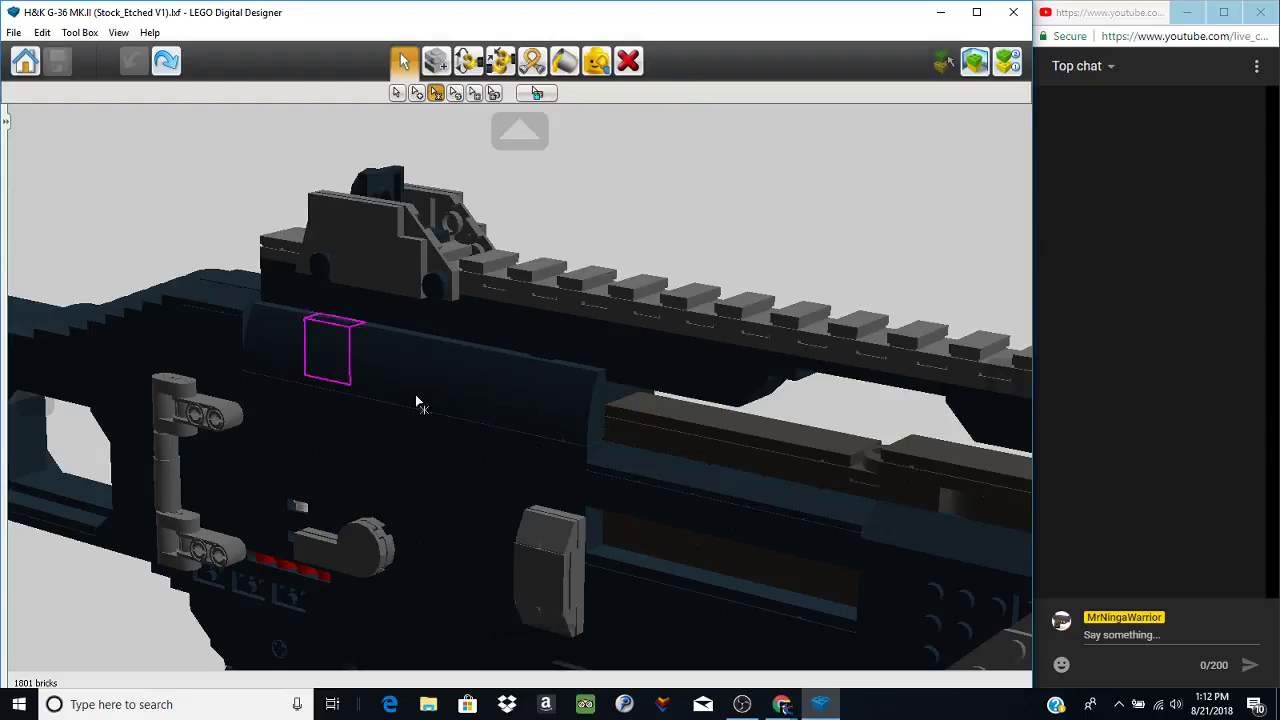
click(396, 101)
right_drag(465, 275, 515, 362)
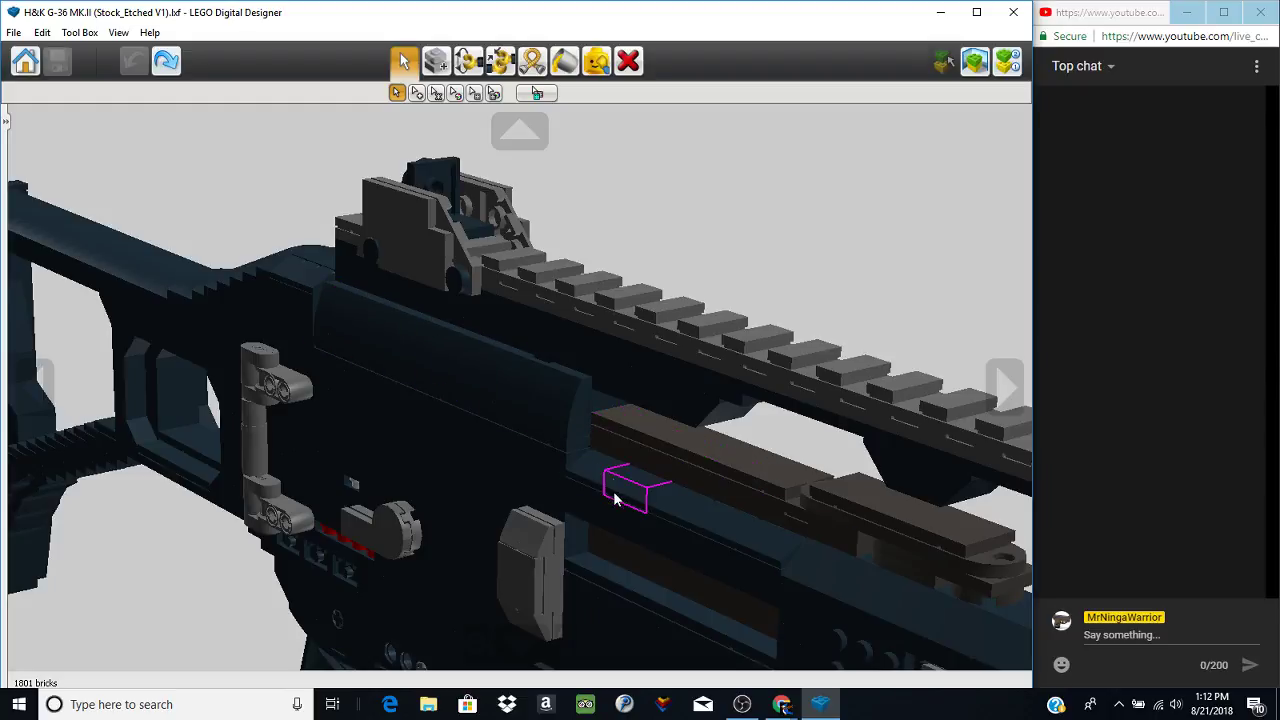
right_drag(541, 485, 447, 446)
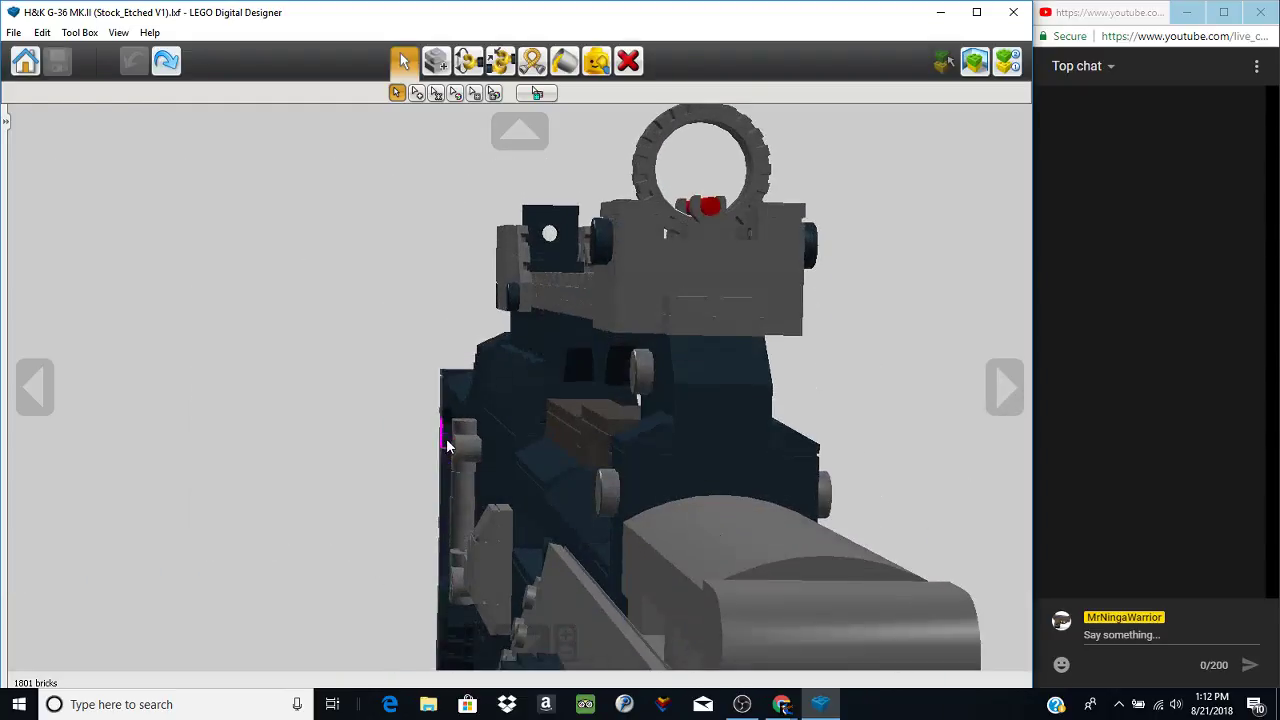
right_drag(536, 372, 765, 490)
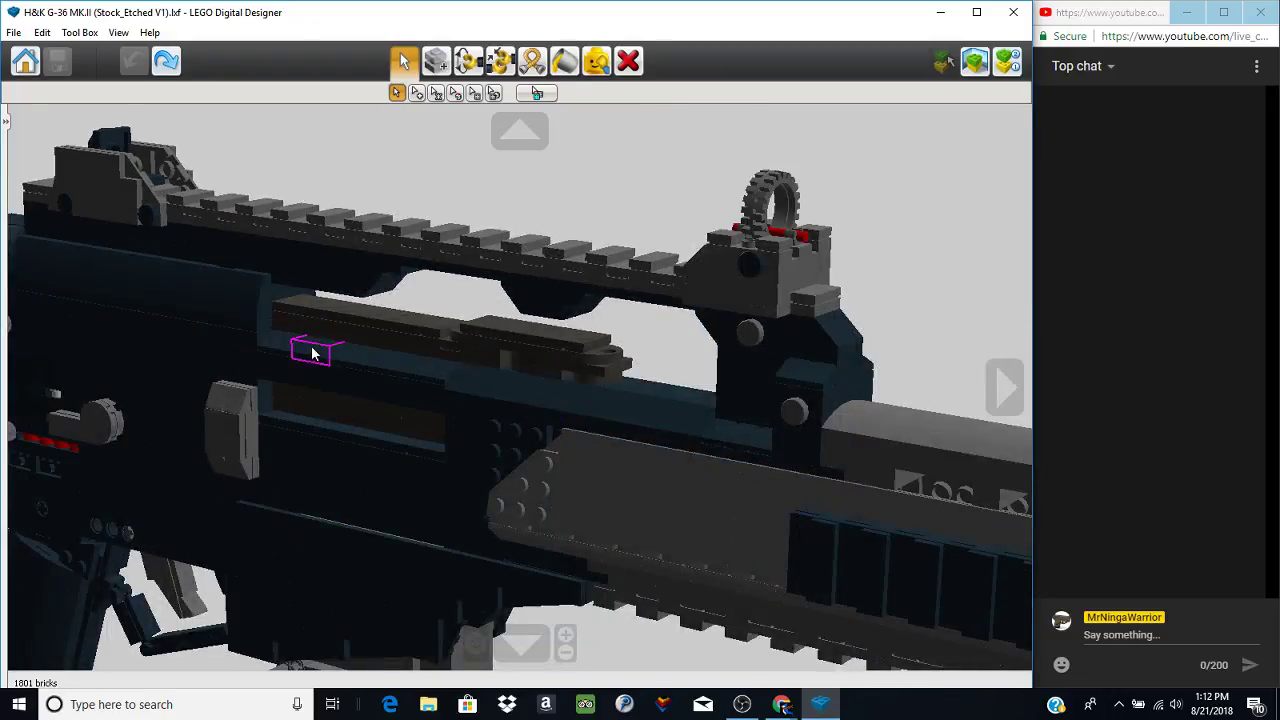
right_drag(755, 445, 710, 465)
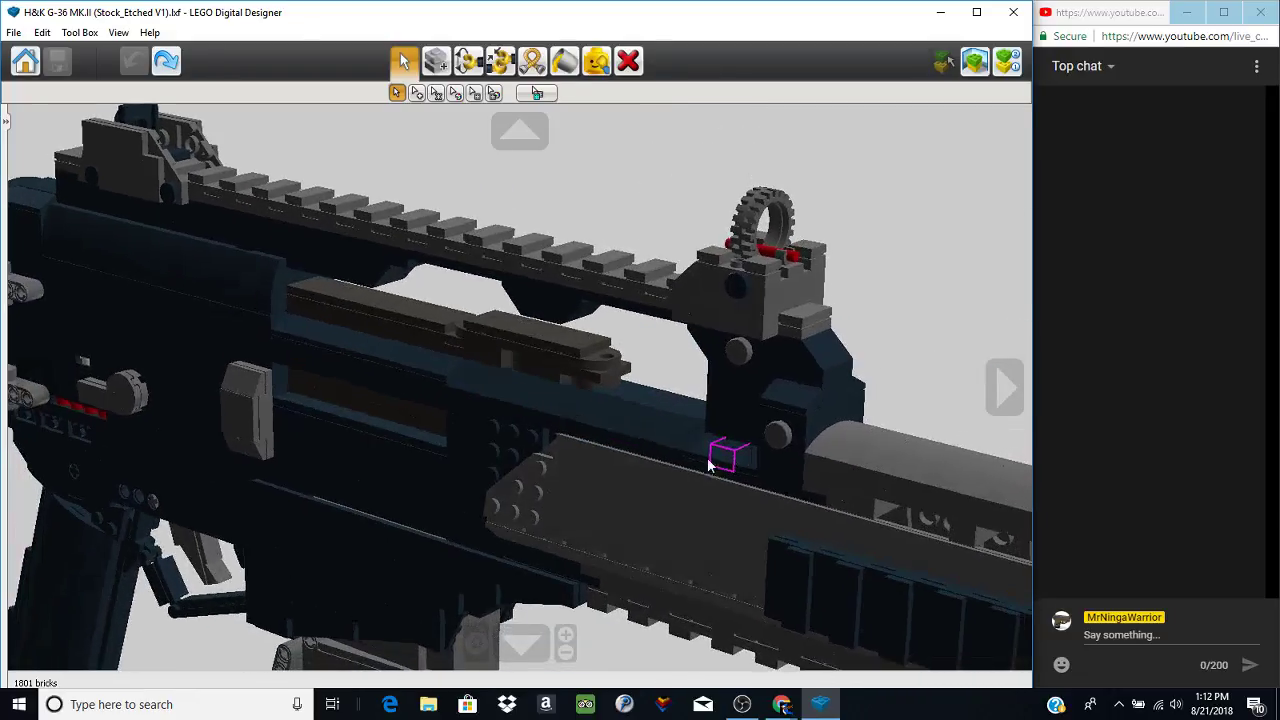
right_drag(829, 467, 460, 412)
- Try swinging the brown charging handle sideways with the Hinge tool, and undo the rotation
click(468, 60)
scroll(605, 412, up, 2)
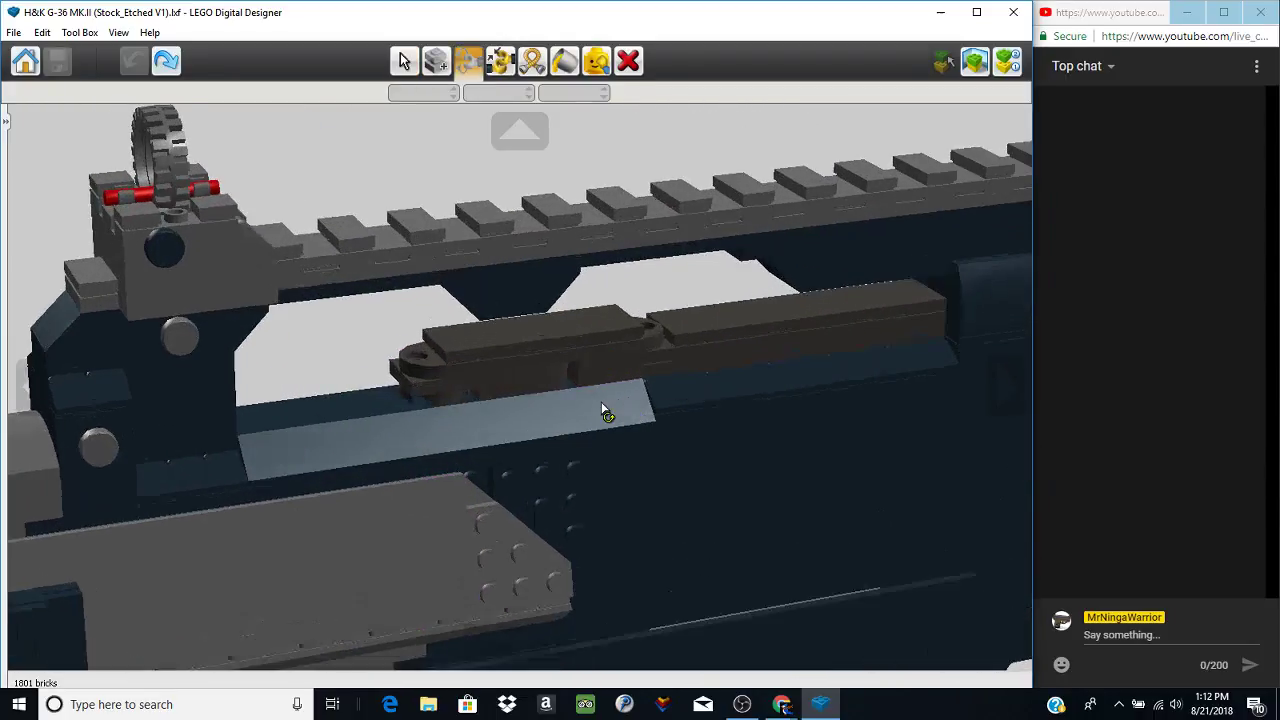
click(588, 351)
drag(546, 373, 427, 453)
scroll(427, 453, down, 3)
right_drag(427, 453, 828, 474)
scroll(212, 478, down, 2)
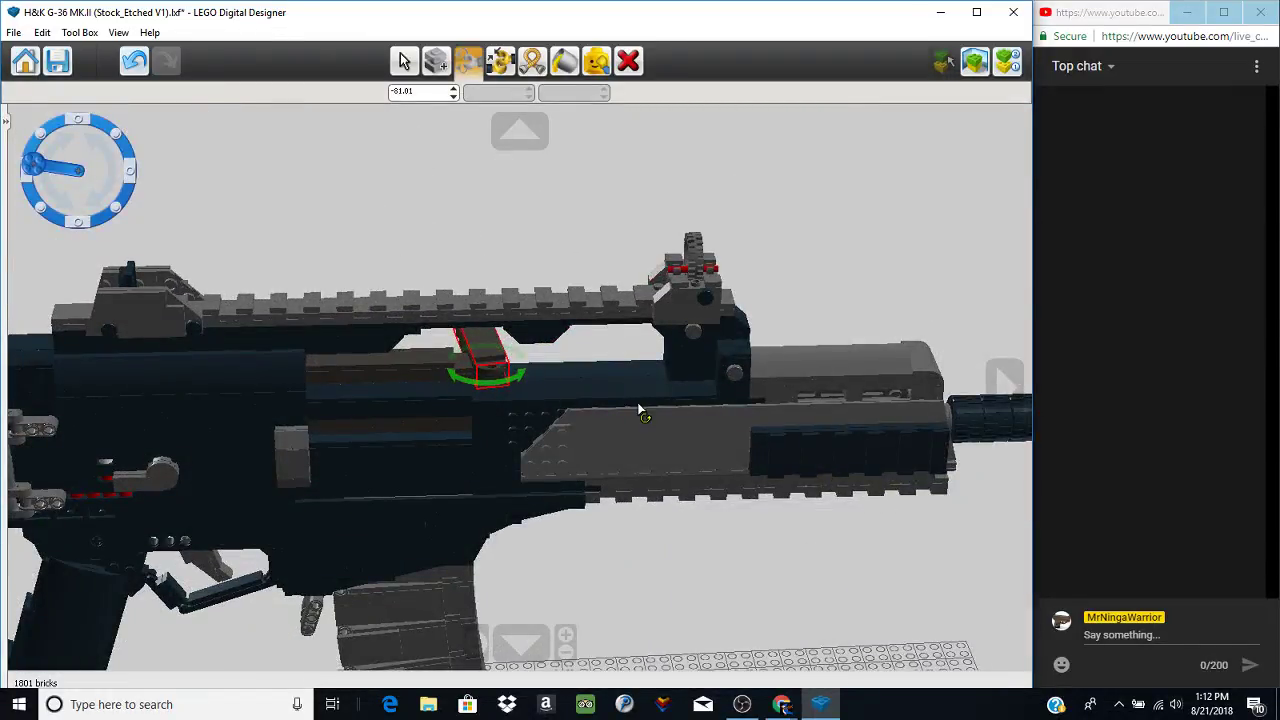
click(135, 62)
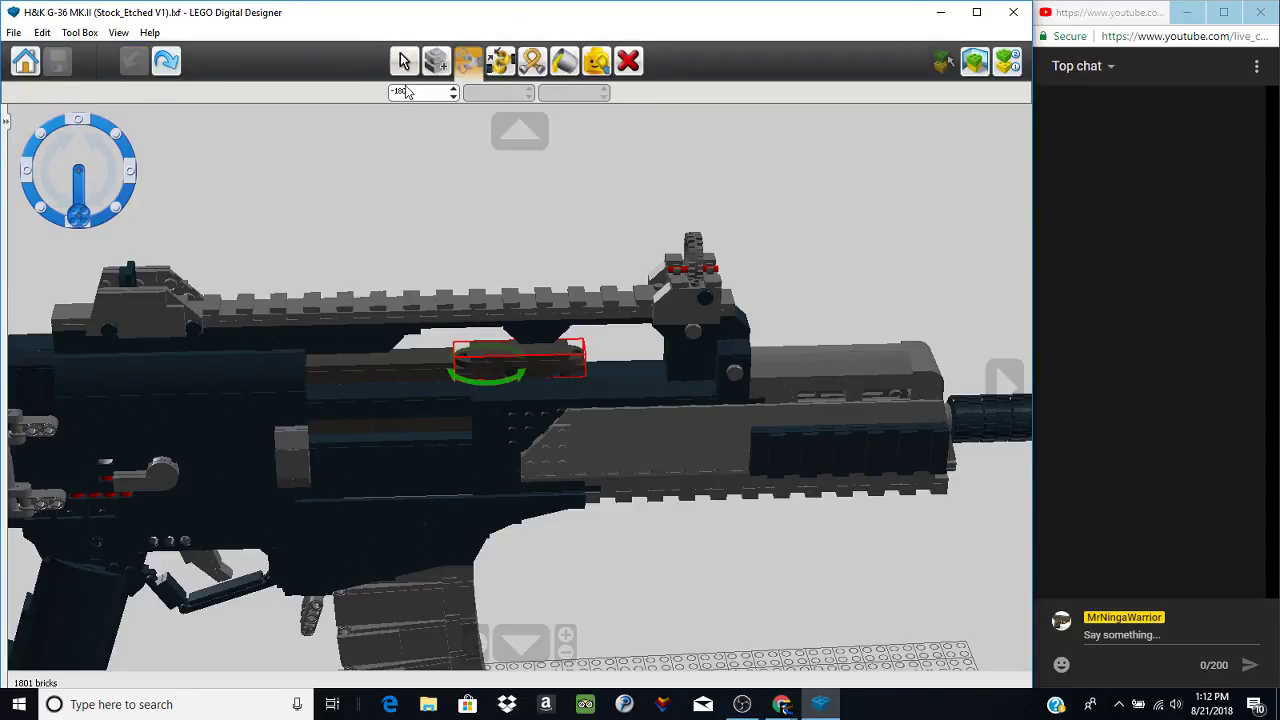
click(404, 62)
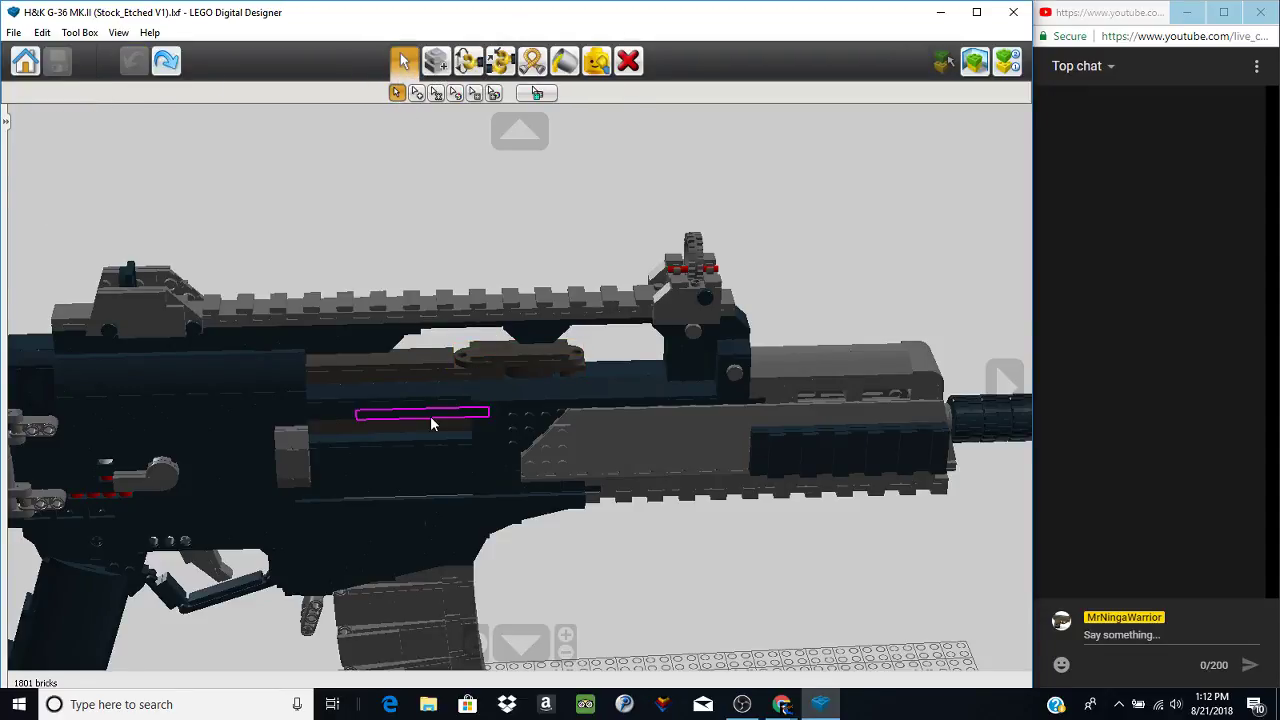
- Zoom in on the grey fire selector lever and try the Hinge tool on its round brick
scroll(440, 450, up, 3)
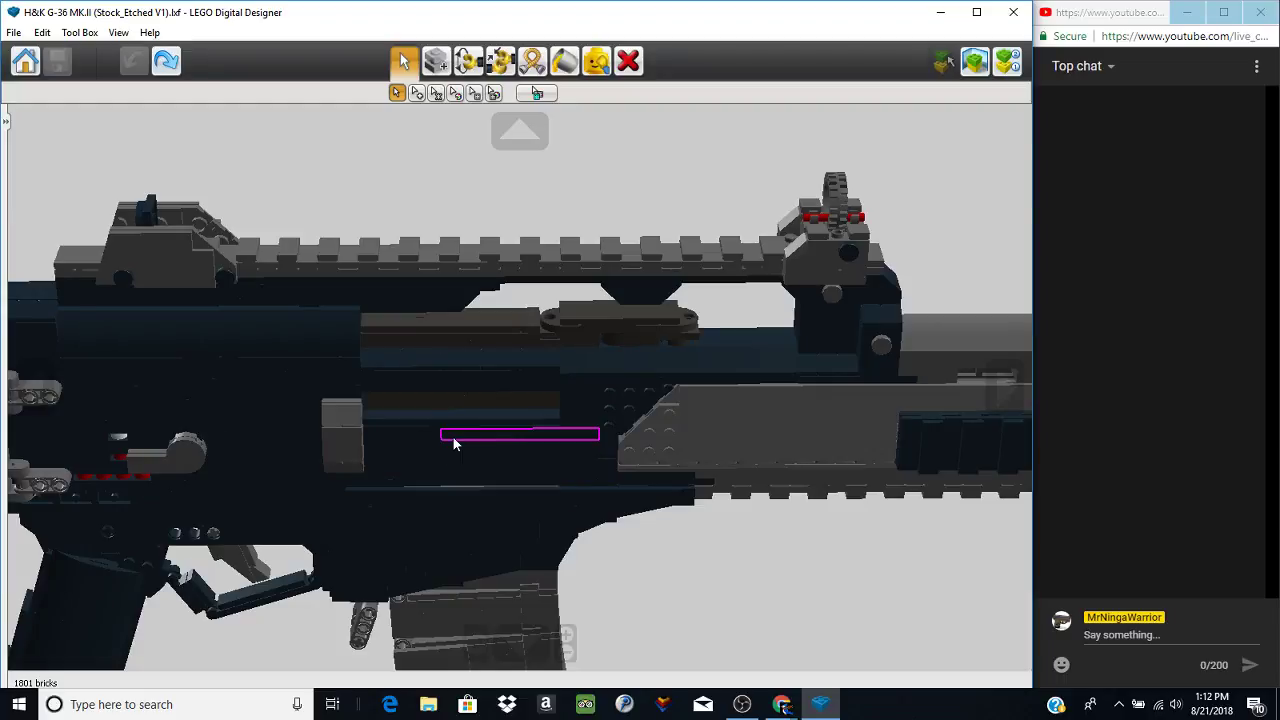
right_drag(471, 503, 380, 510)
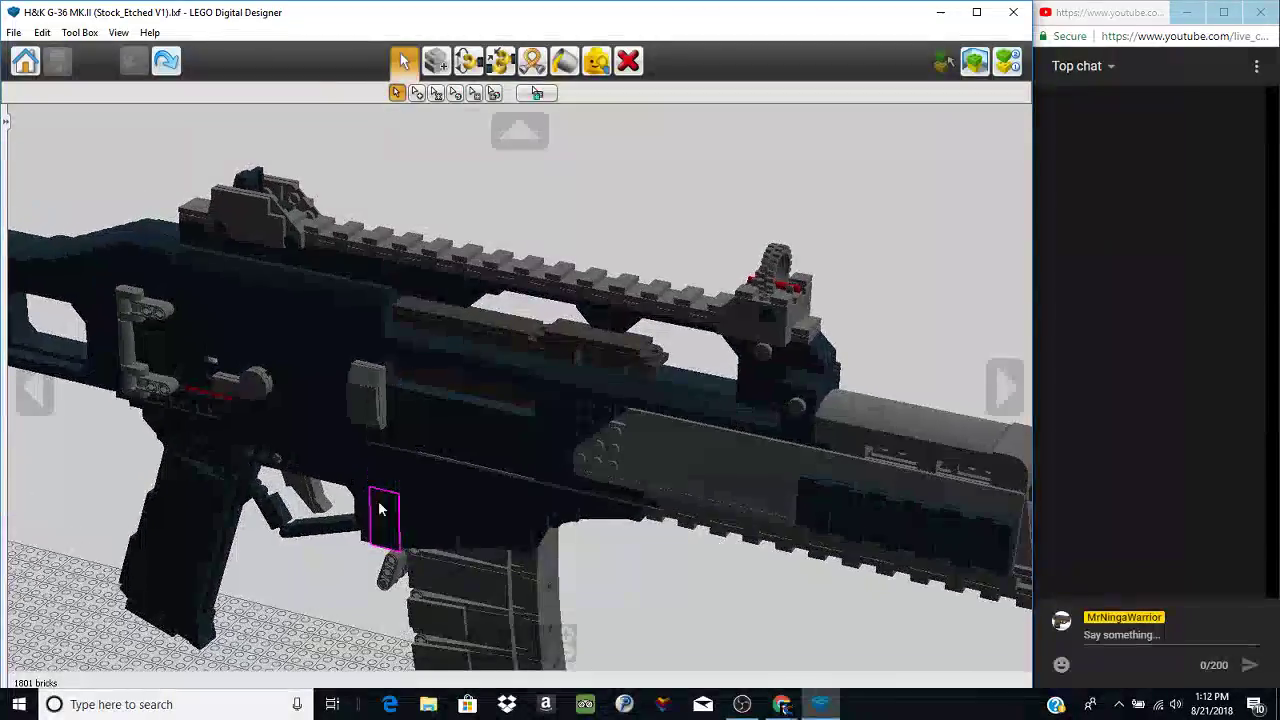
right_click(222, 404)
scroll(270, 466, up, 4)
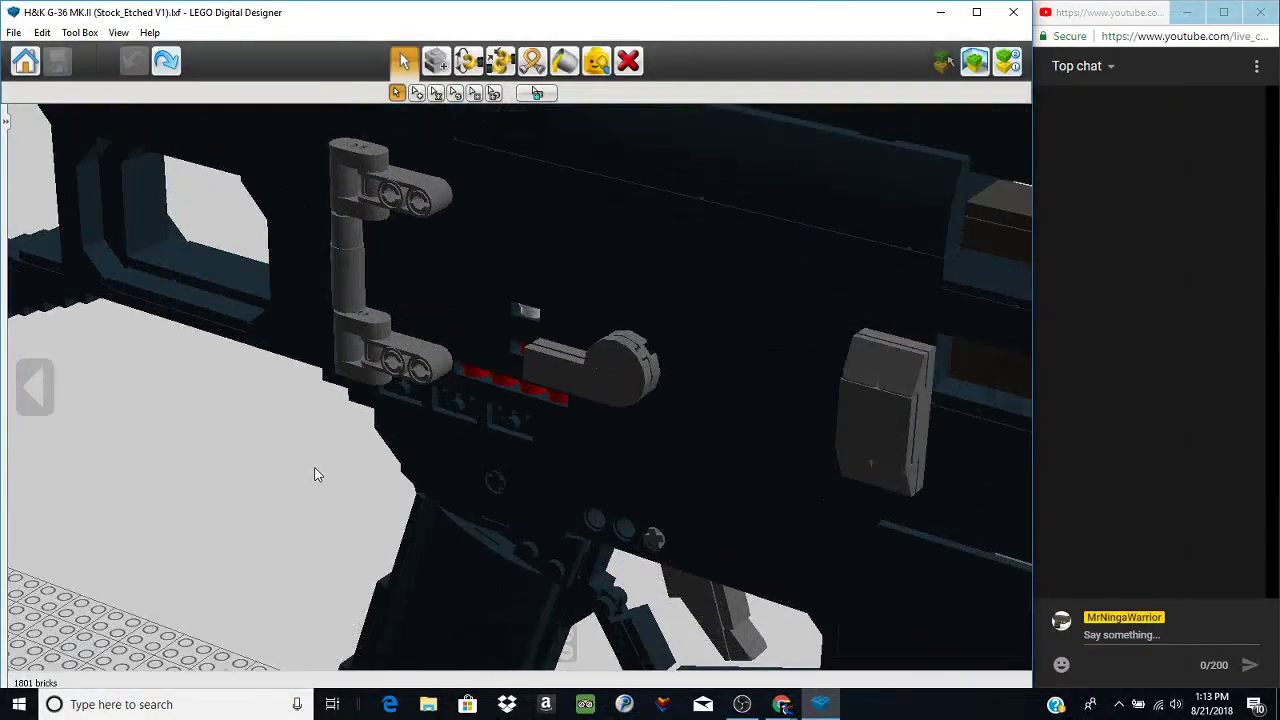
right_drag(316, 472, 656, 328)
scroll(658, 335, up, 3)
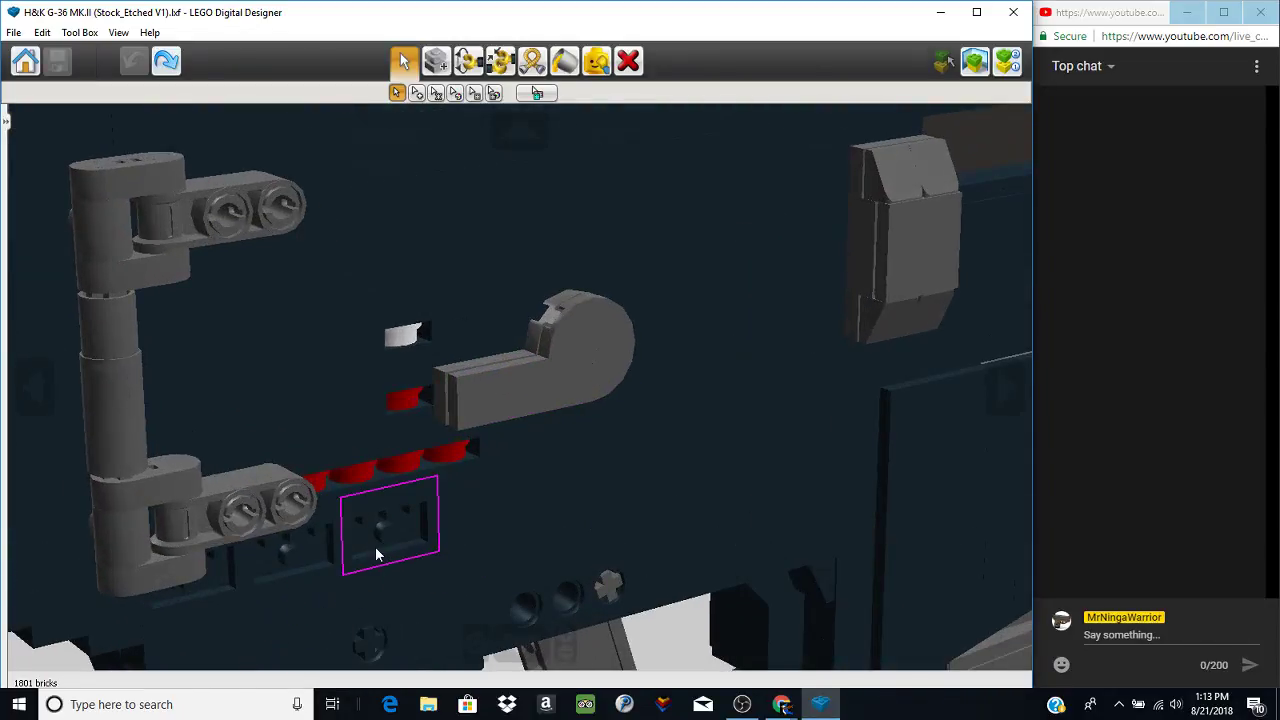
click(447, 73)
mouse_move(480, 275)
right_down()
mouse_move(646, 338)
mouse_move(671, 363)
mouse_move(558, 318)
right_up()
click(490, 314)
click(522, 278)
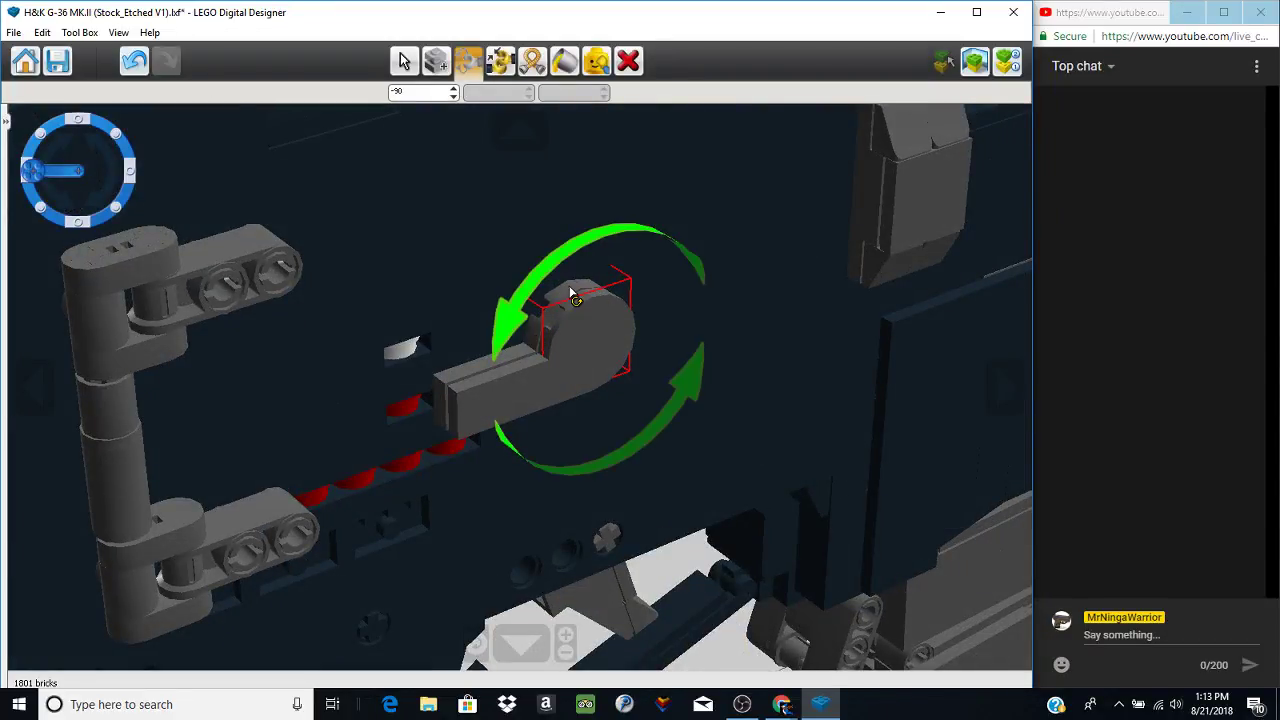
- Hide the smooth cover pieces of the fire selector lever to expose the studded bricks underneath
click(597, 62)
click(573, 358)
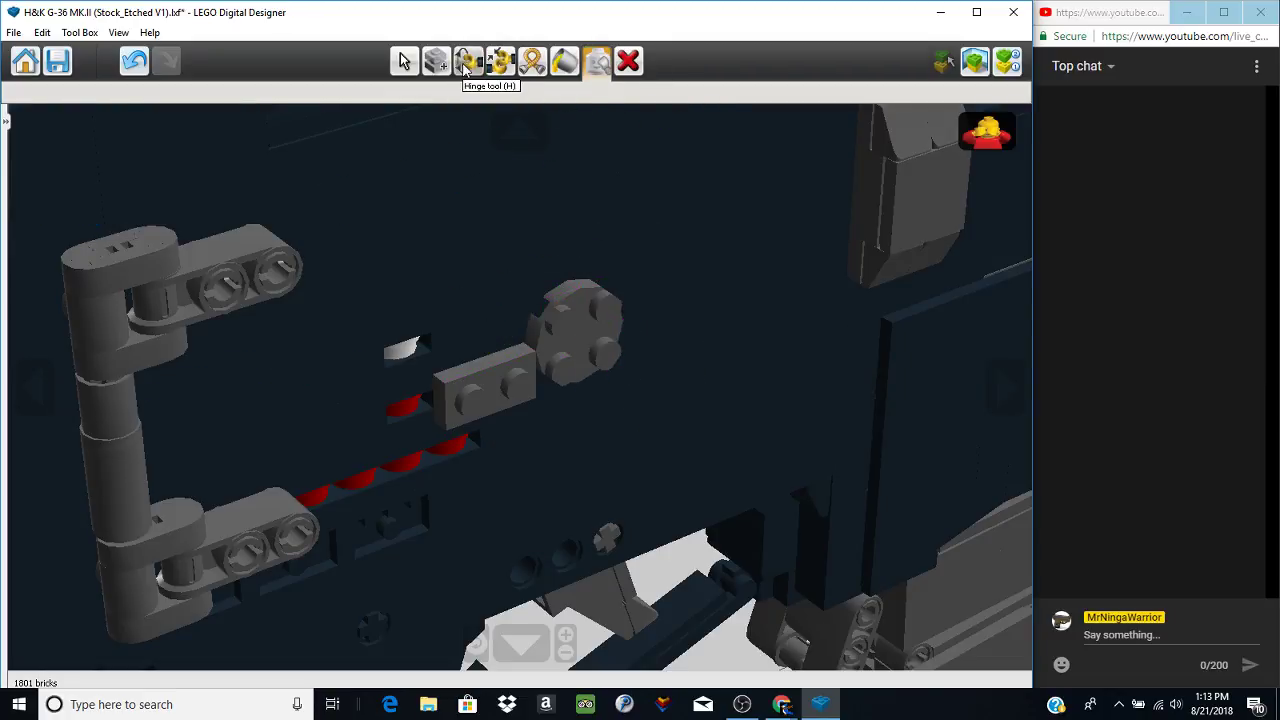
- Swing the grey fire selector lever through its positions with the Hinge tool, and undo the rotations
click(577, 345)
drag(465, 249, 619, 210)
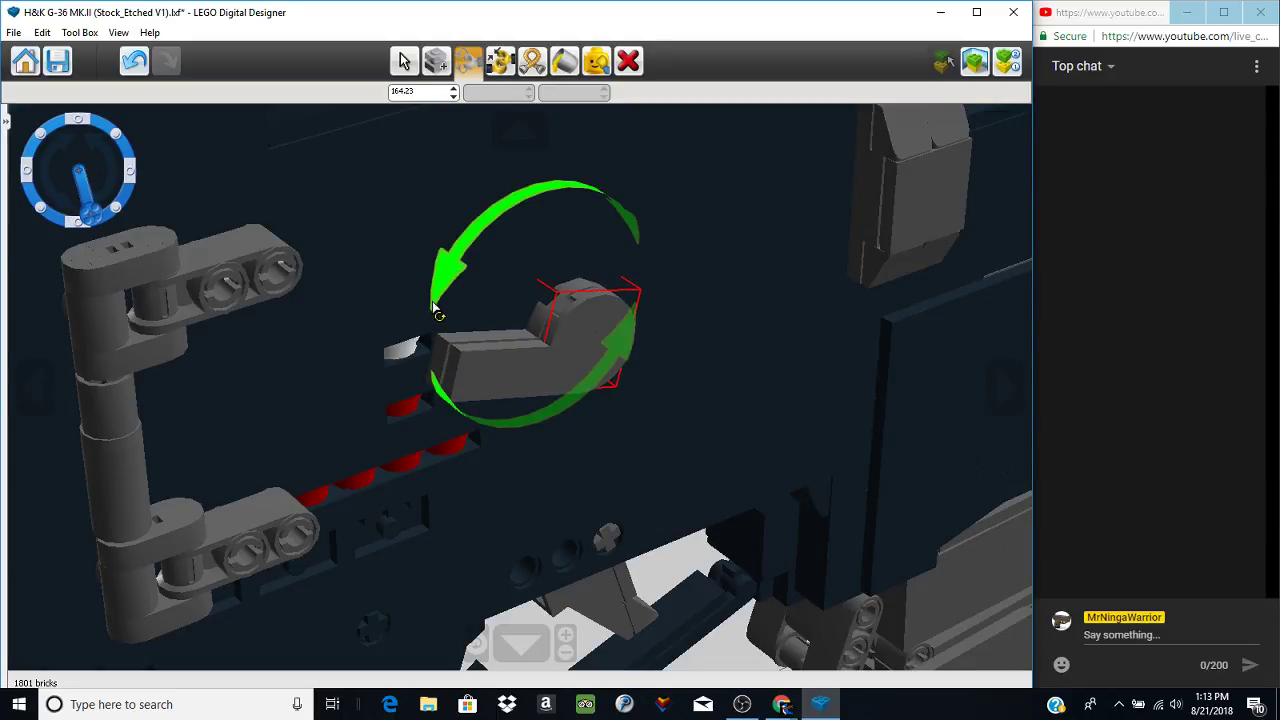
drag(437, 310, 416, 366)
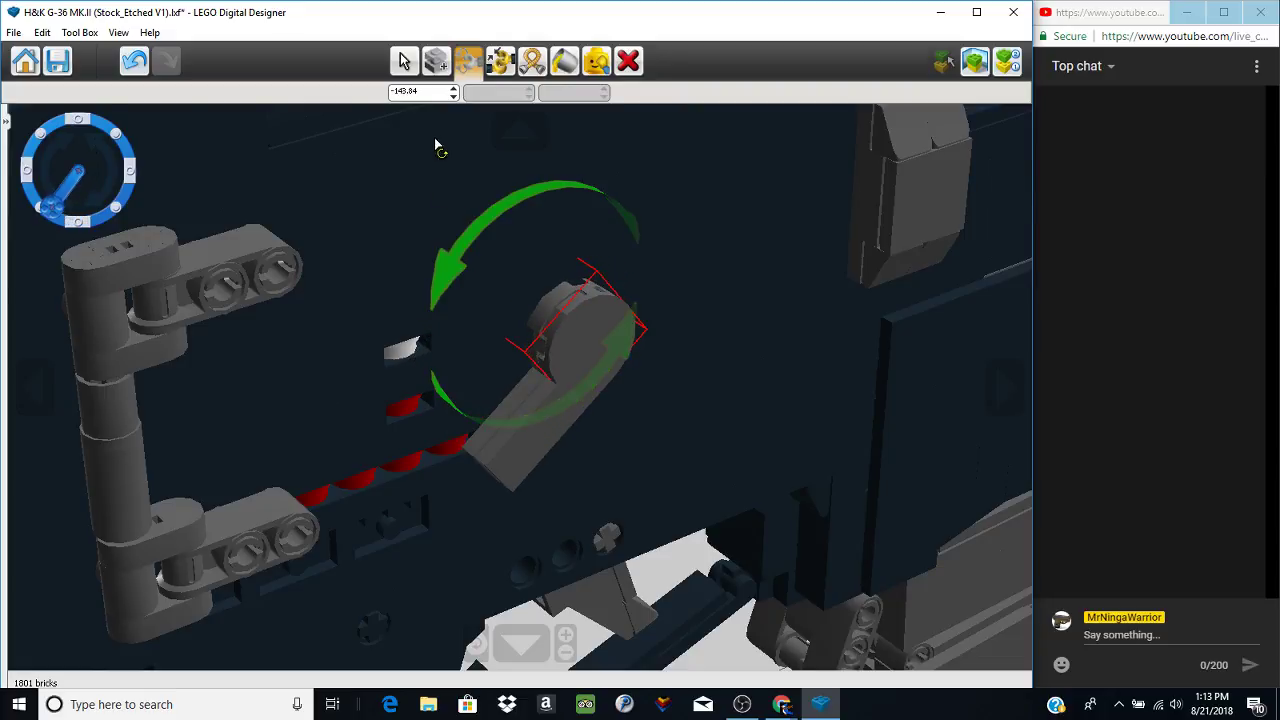
click(136, 63)
click(144, 70)
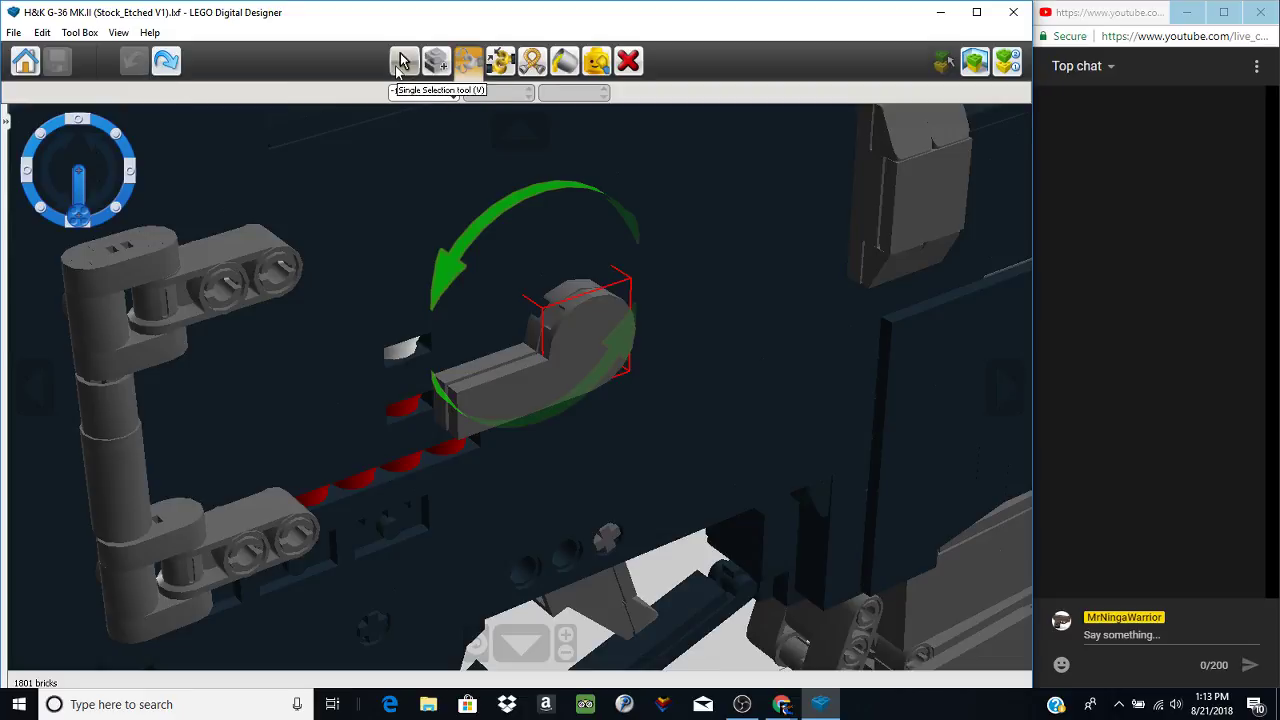
click(400, 62)
- Examine the fire selector side of the receiver and the dark pistol grip below it
right_drag(563, 337, 428, 352)
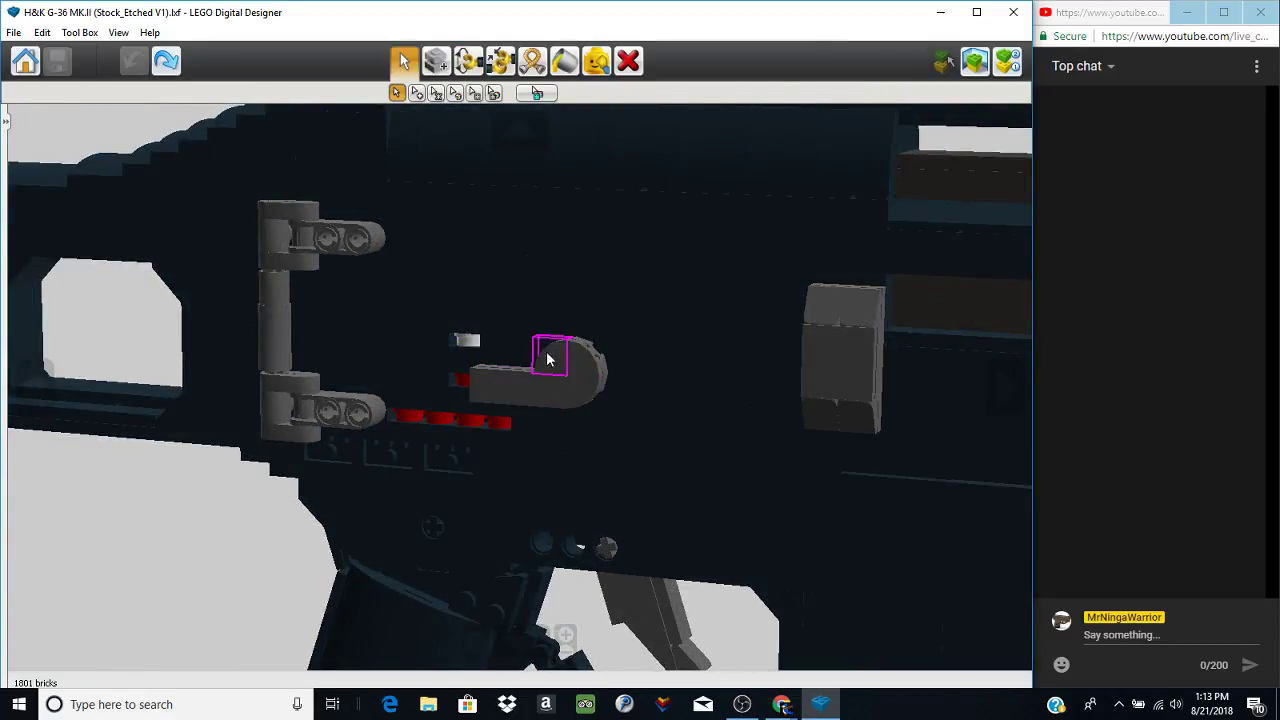
scroll(522, 396, down, 8)
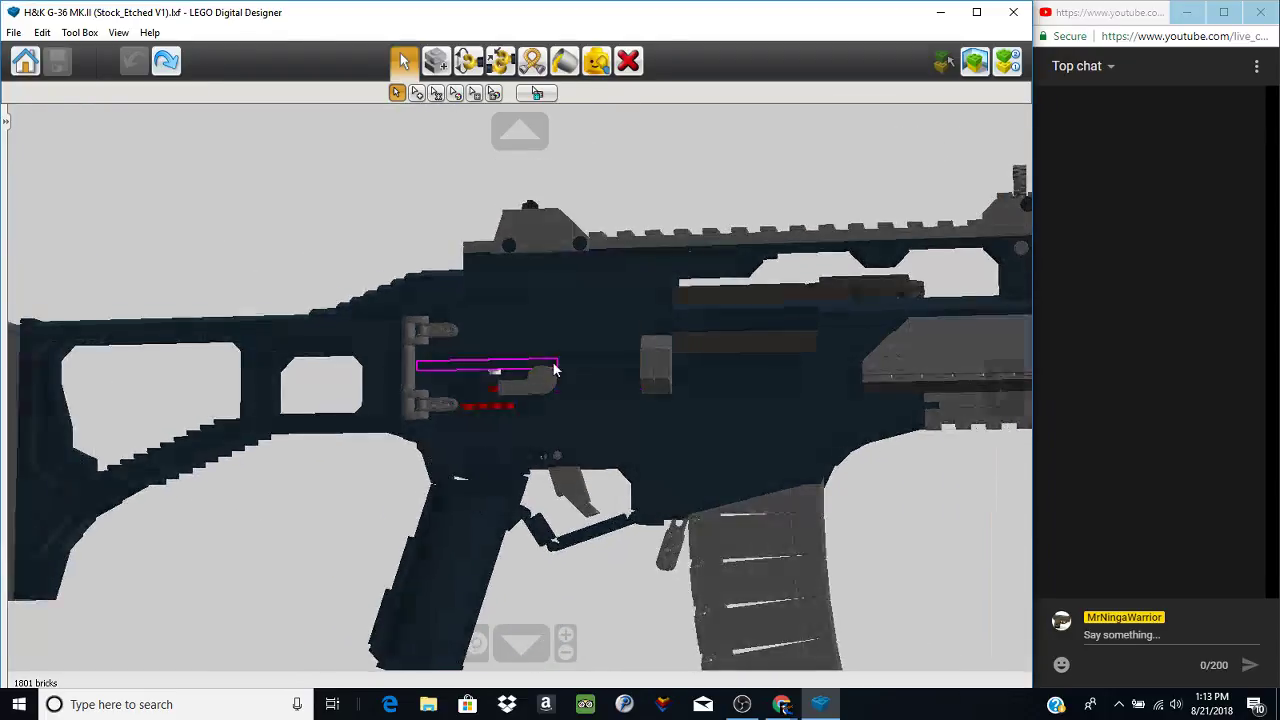
right_drag(558, 370, 551, 412)
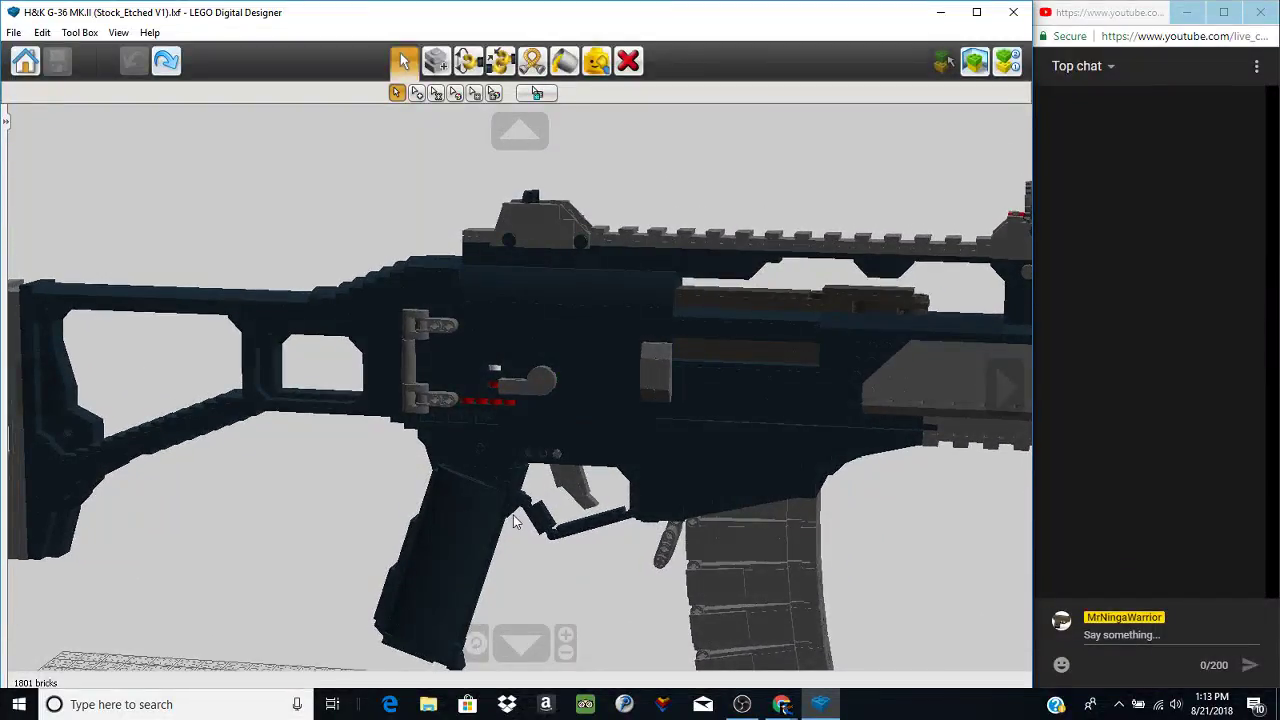
scroll(487, 535, up, 8)
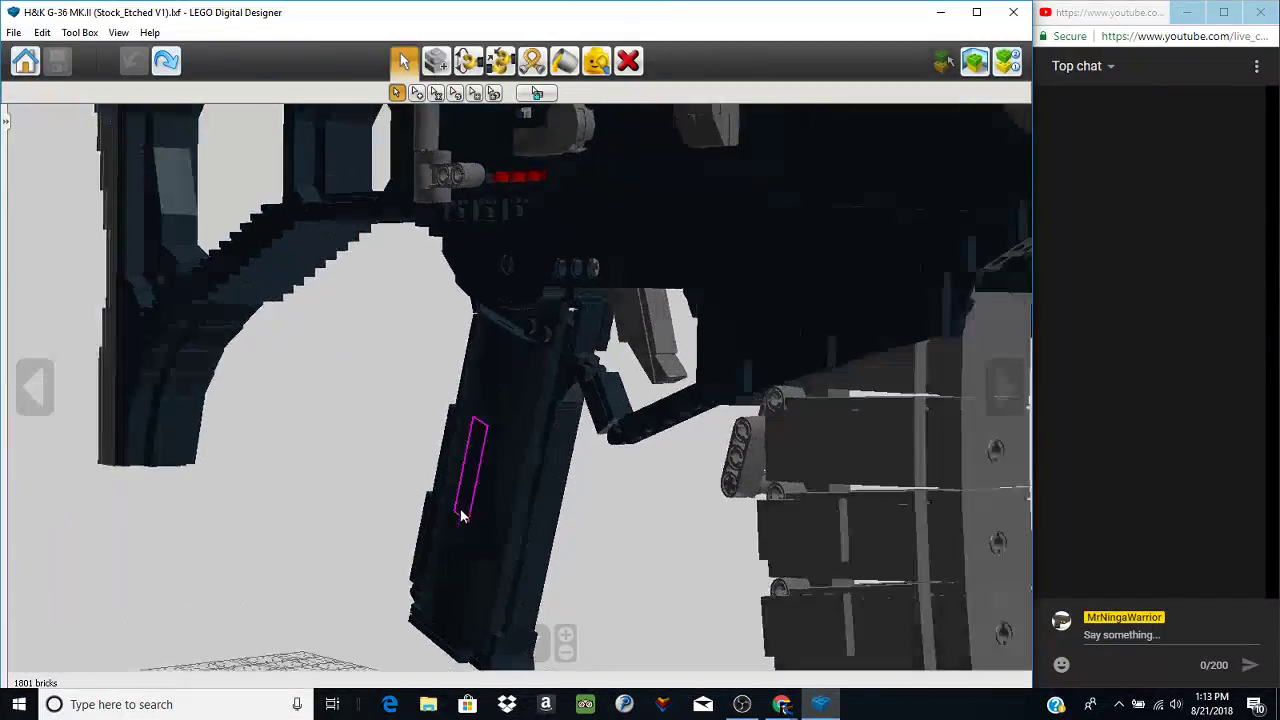
scroll(432, 498, down, 5)
scroll(480, 527, up, 8)
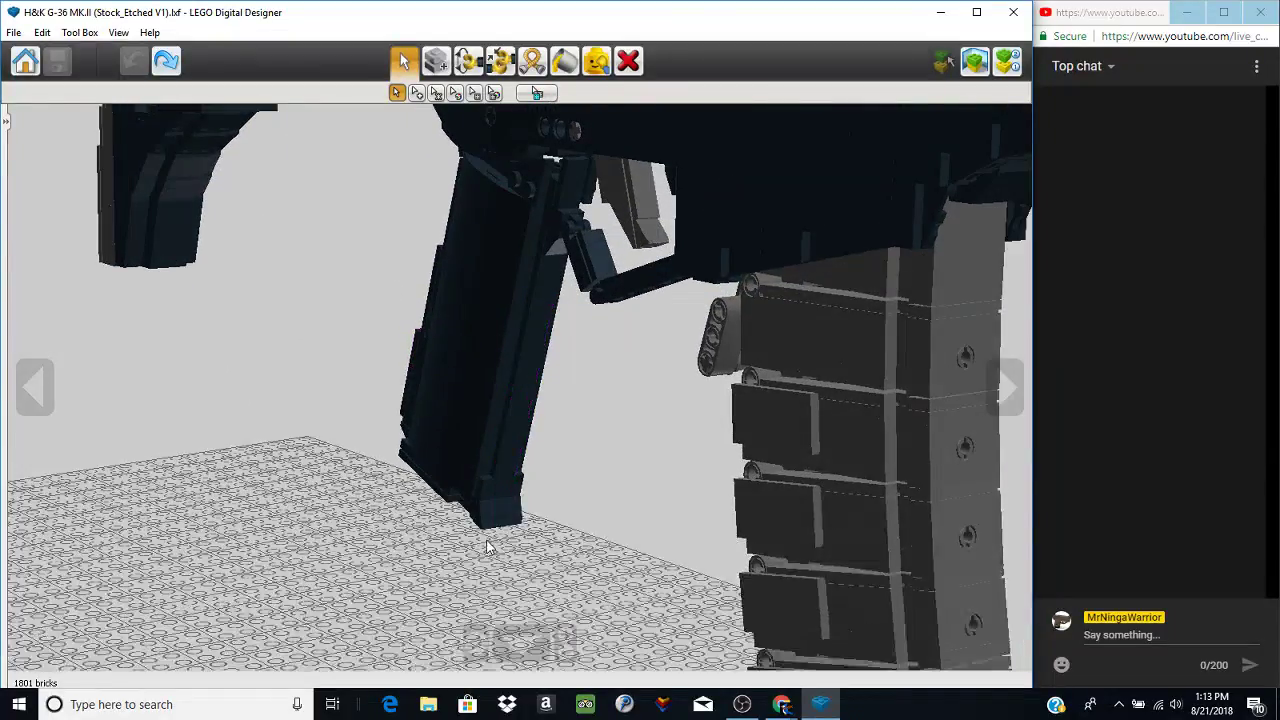
right_drag(630, 485, 688, 512)
- Pull a dark cover piece off the back of the pistol grip and return it to its place
click(428, 230)
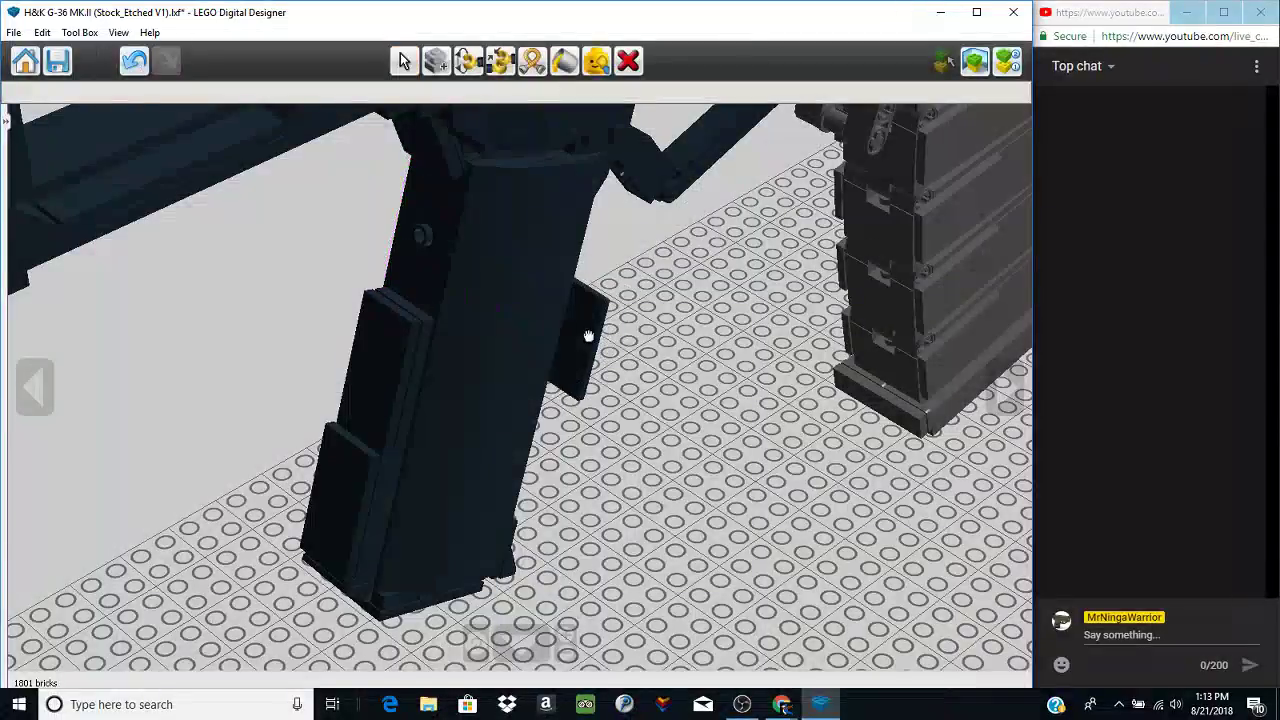
right_drag(589, 334, 461, 271)
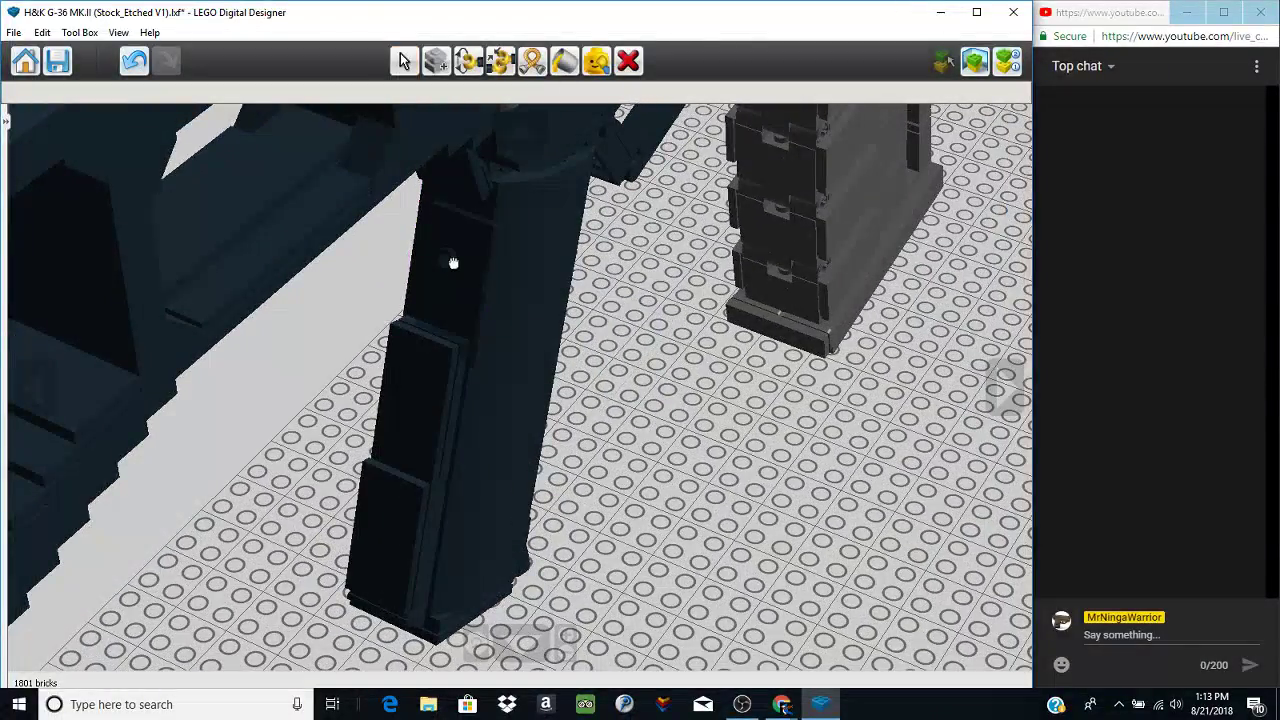
right_drag(684, 378, 806, 486)
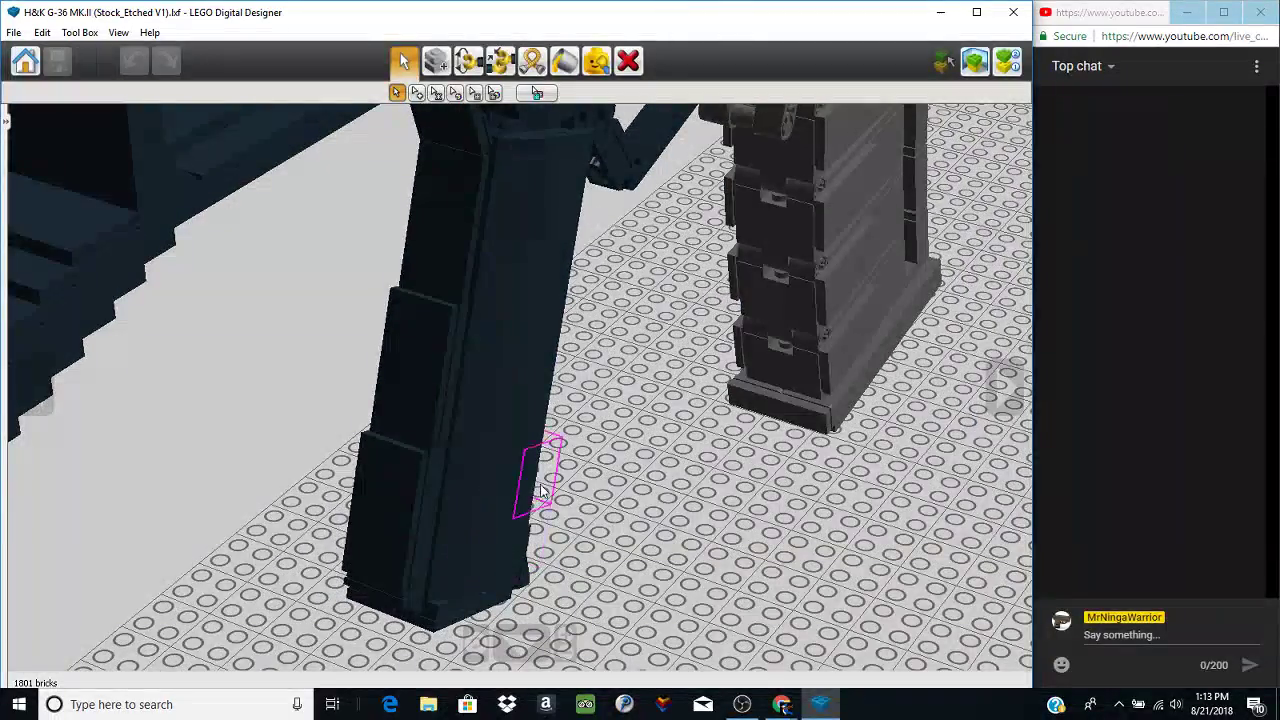
- Examine the pistol grip from above, underneath and behind, including its base and its joint with the receiver
right_drag(537, 466, 407, 604)
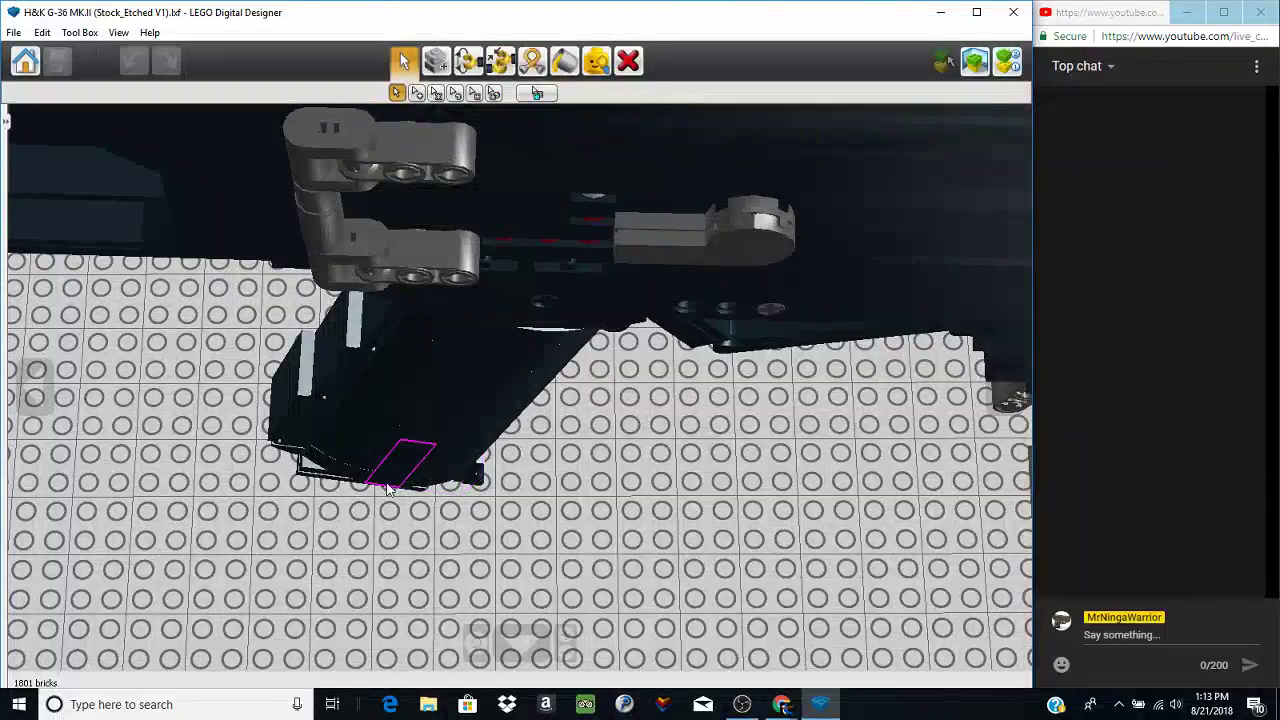
right_drag(400, 464, 517, 286)
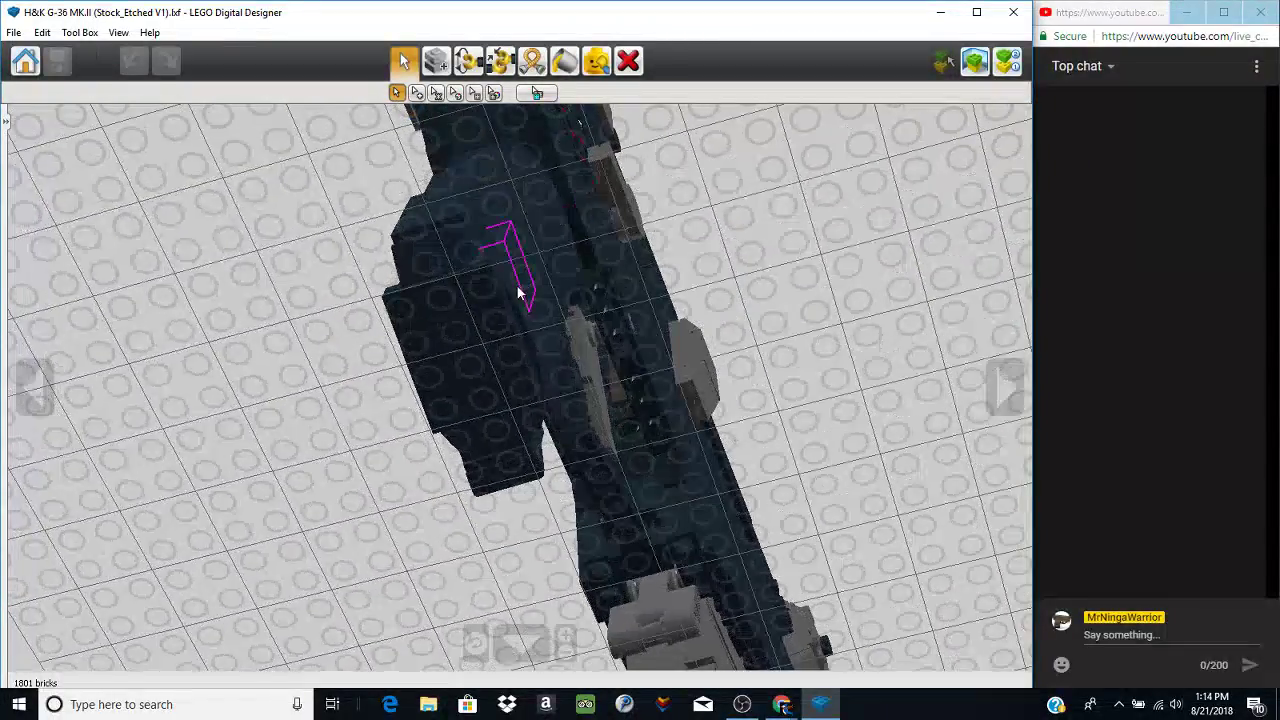
right_drag(634, 171, 465, 278)
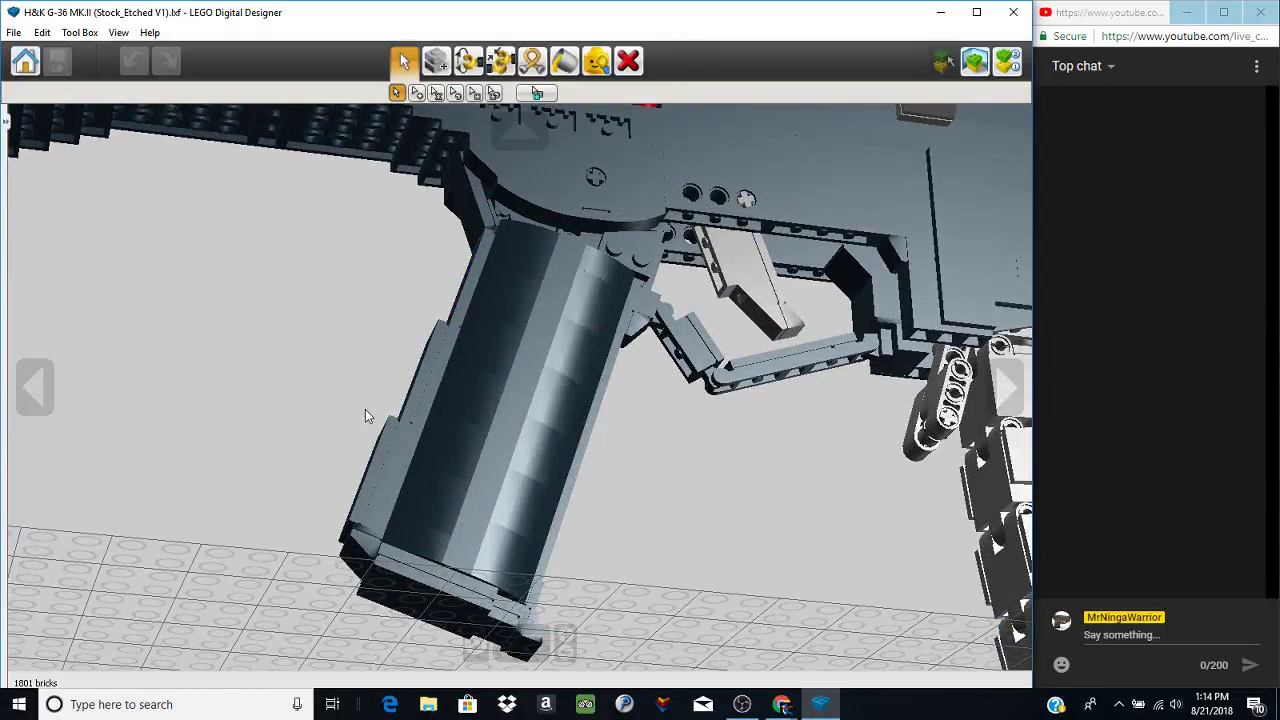
right_drag(365, 414, 458, 432)
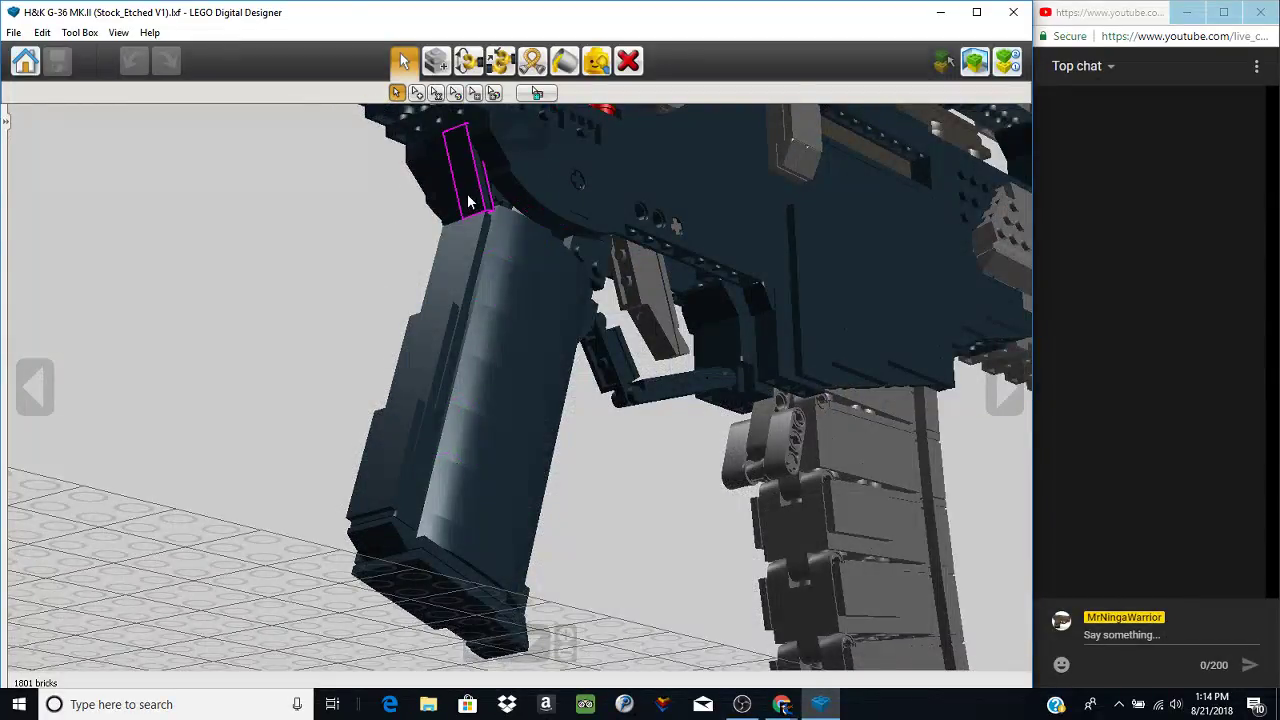
right_drag(467, 200, 451, 441)
scroll(463, 452, up, 5)
right_drag(481, 365, 566, 443)
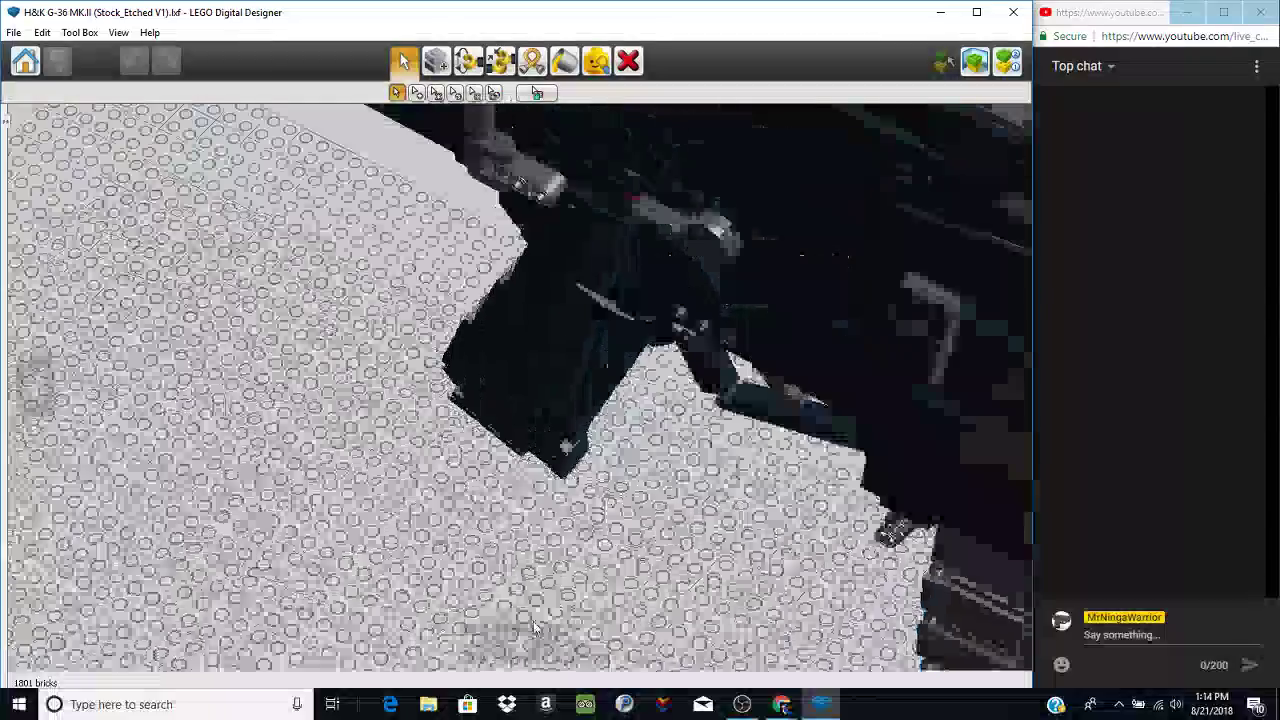
right_click(600, 348)
scroll(572, 358, up, 3)
right_drag(568, 352, 528, 334)
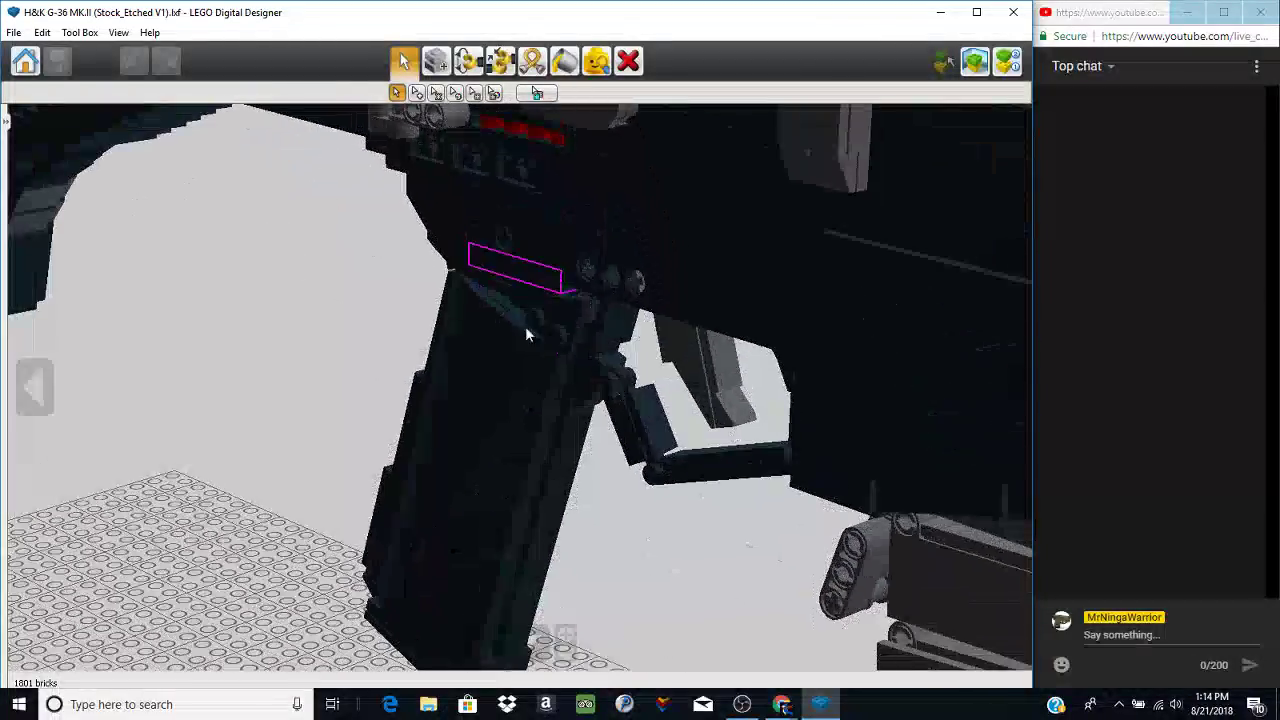
right_click(534, 528)
scroll(534, 528, down, 3)
right_drag(534, 528, 646, 502)
scroll(637, 445, down, 10)
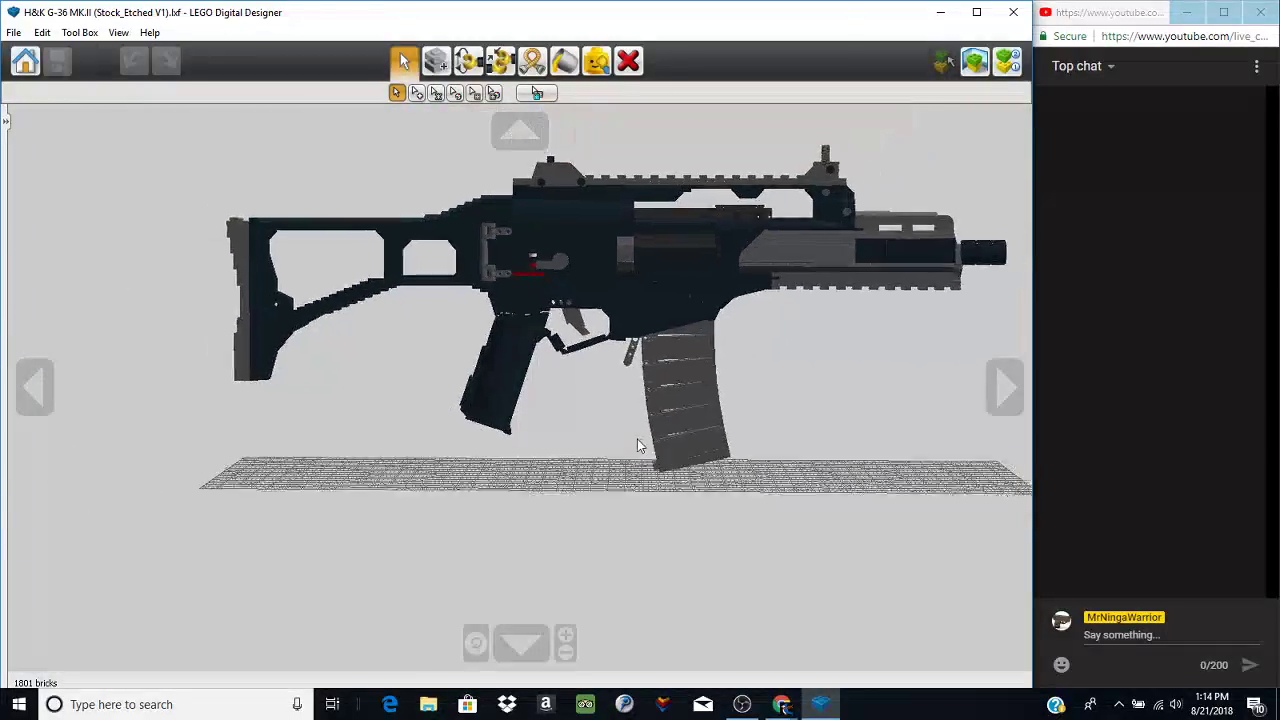
- Inspect the gap between the top of the pistol grip and the receiver, and the grip's side profile
right_drag(637, 443, 741, 483)
scroll(741, 483, up, 6)
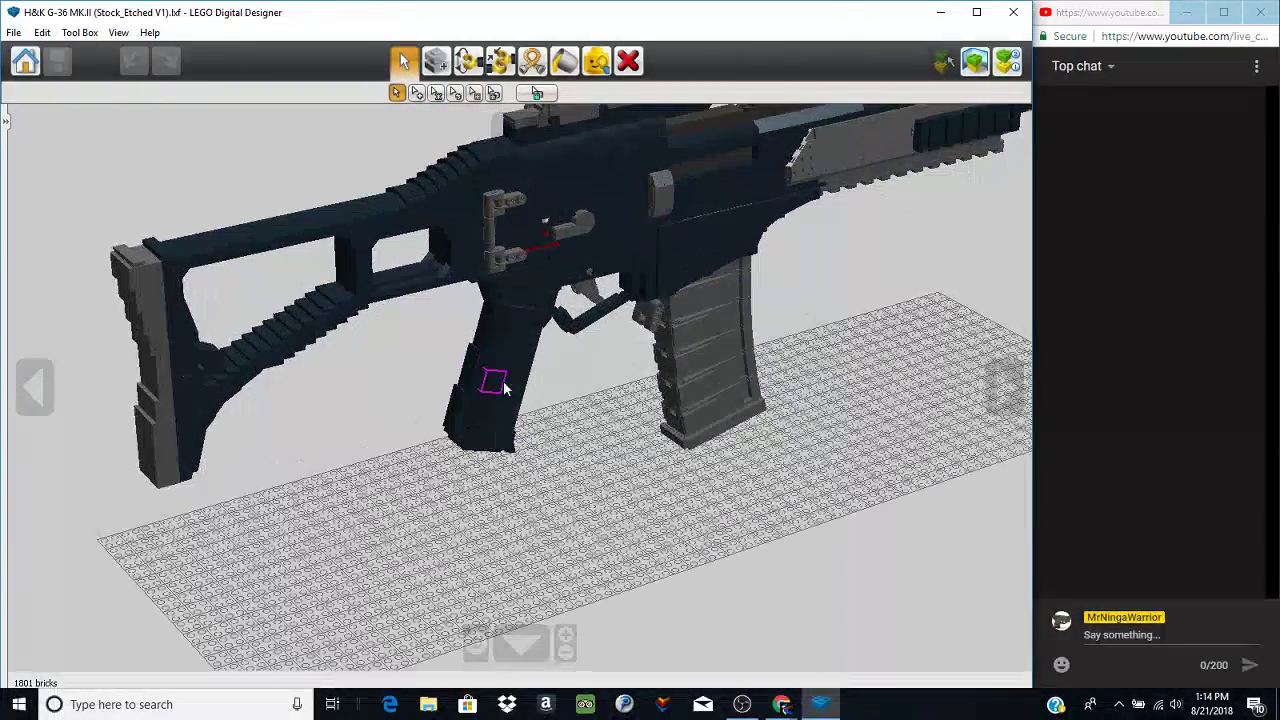
scroll(486, 388, up, 3)
scroll(486, 388, up, 4)
scroll(337, 437, up, 4)
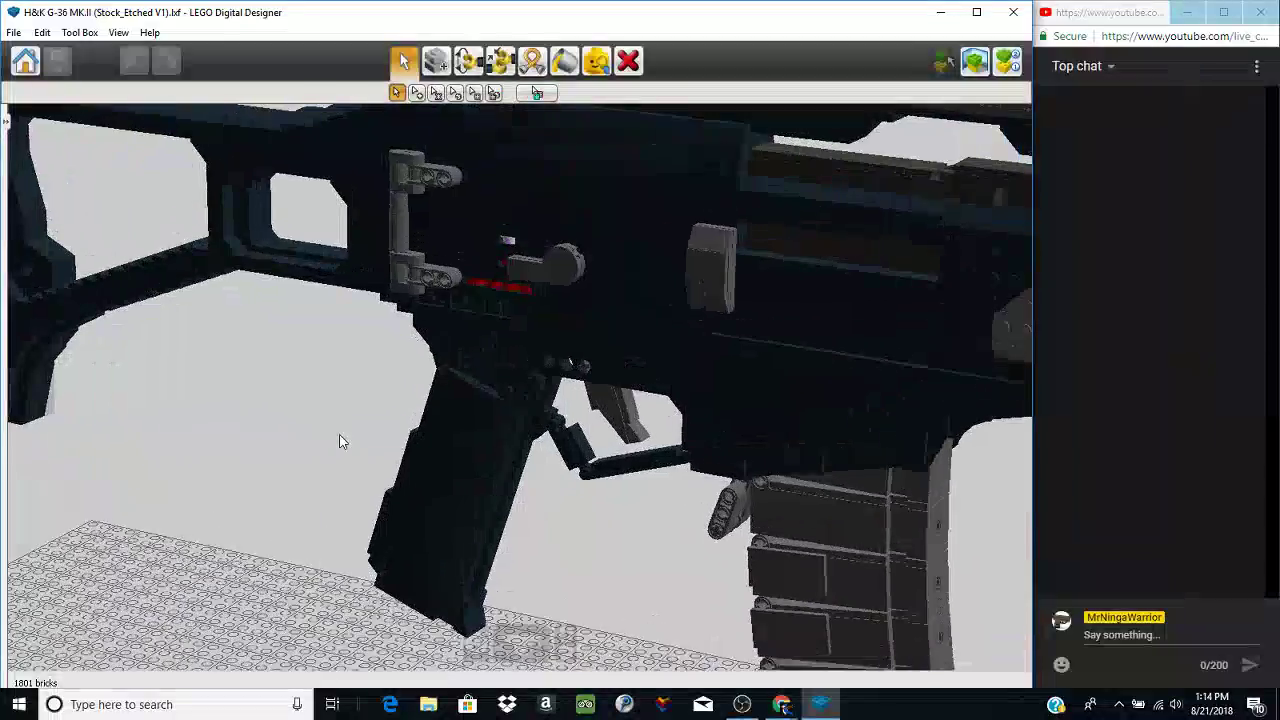
scroll(378, 404, up, 5)
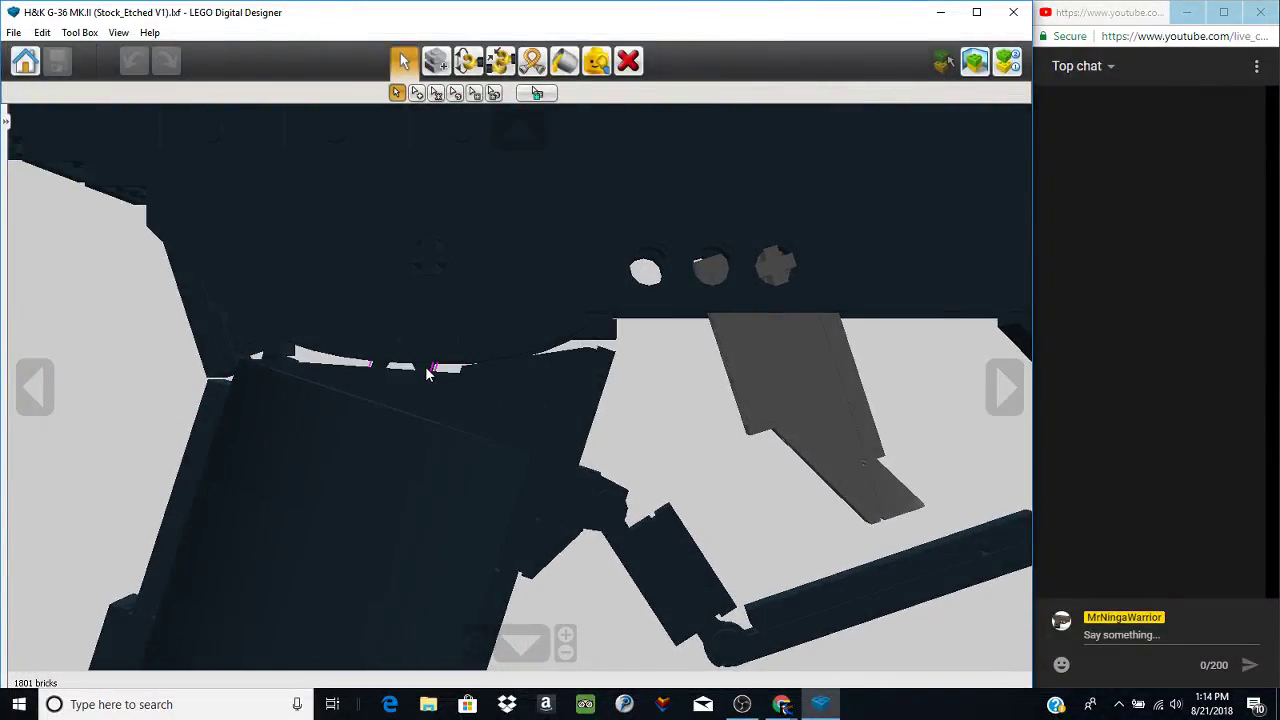
scroll(425, 383, down, 3)
scroll(425, 376, down, 3)
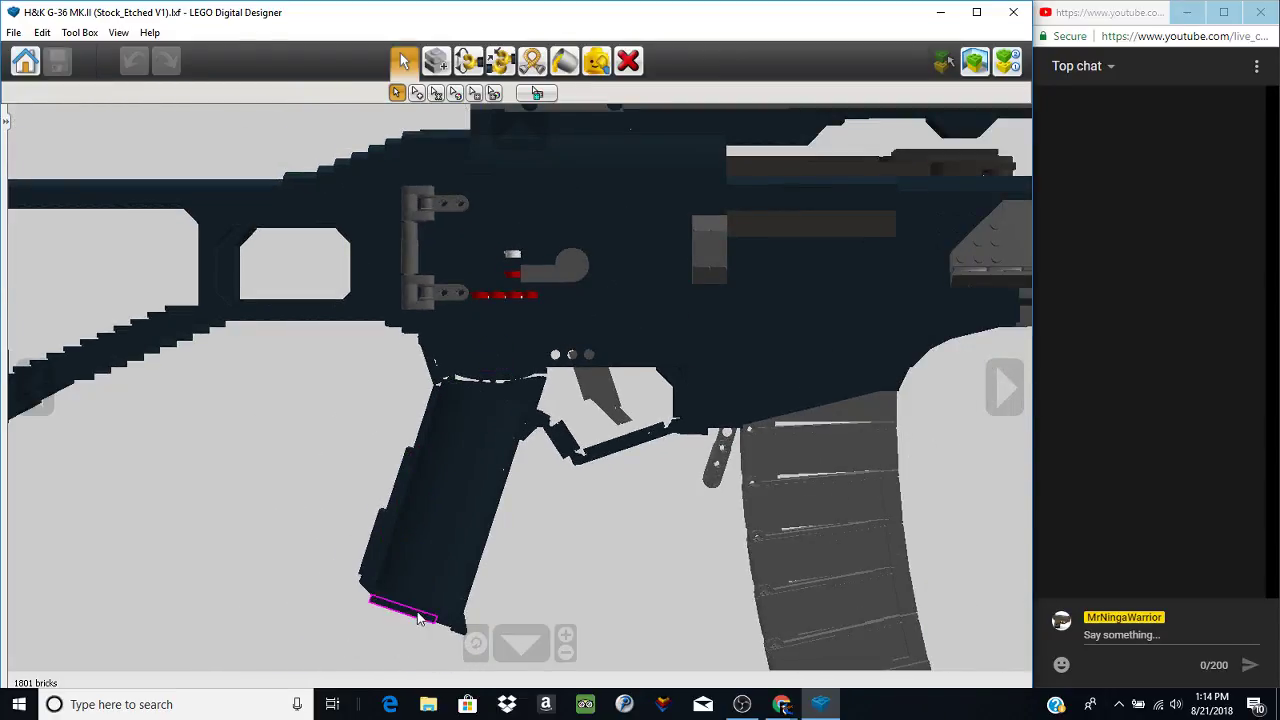
right_drag(641, 495, 545, 524)
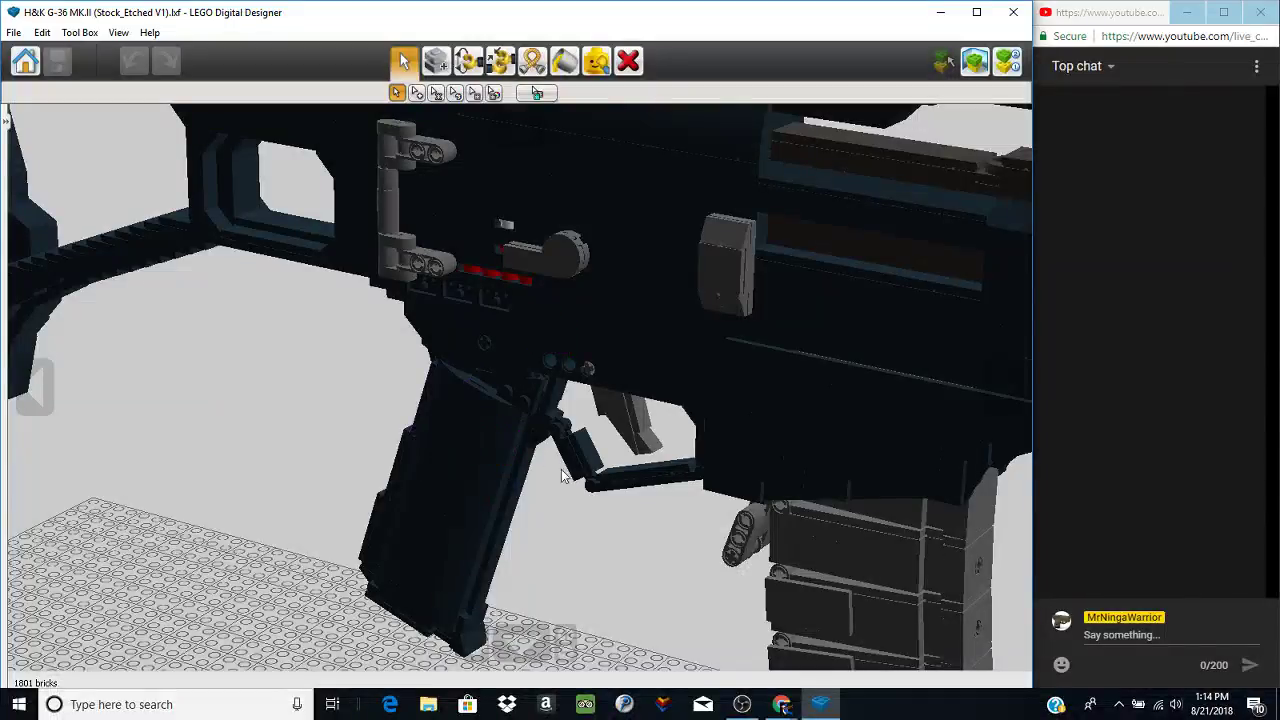
- Inspect the angled trigger guard and the grey trigger close up, from below and from the side
scroll(546, 508, up, 3)
scroll(420, 466, up, 2)
scroll(333, 327, up, 3)
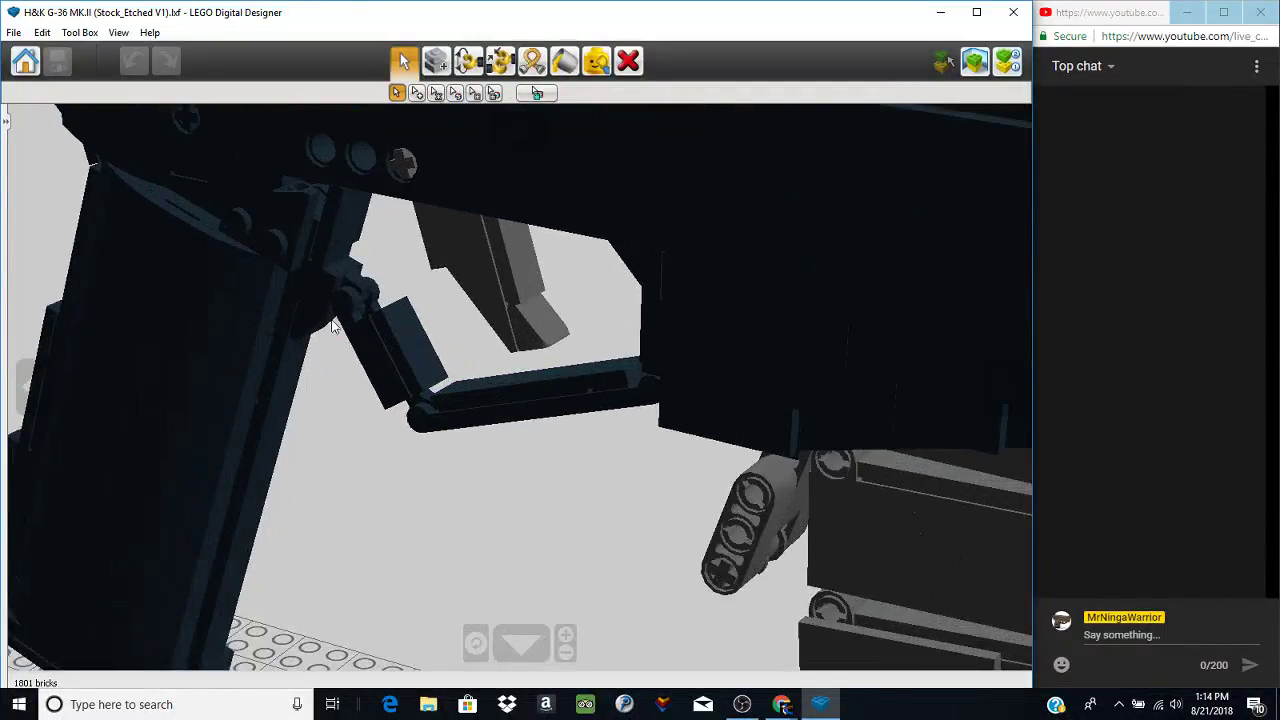
right_drag(425, 396, 636, 366)
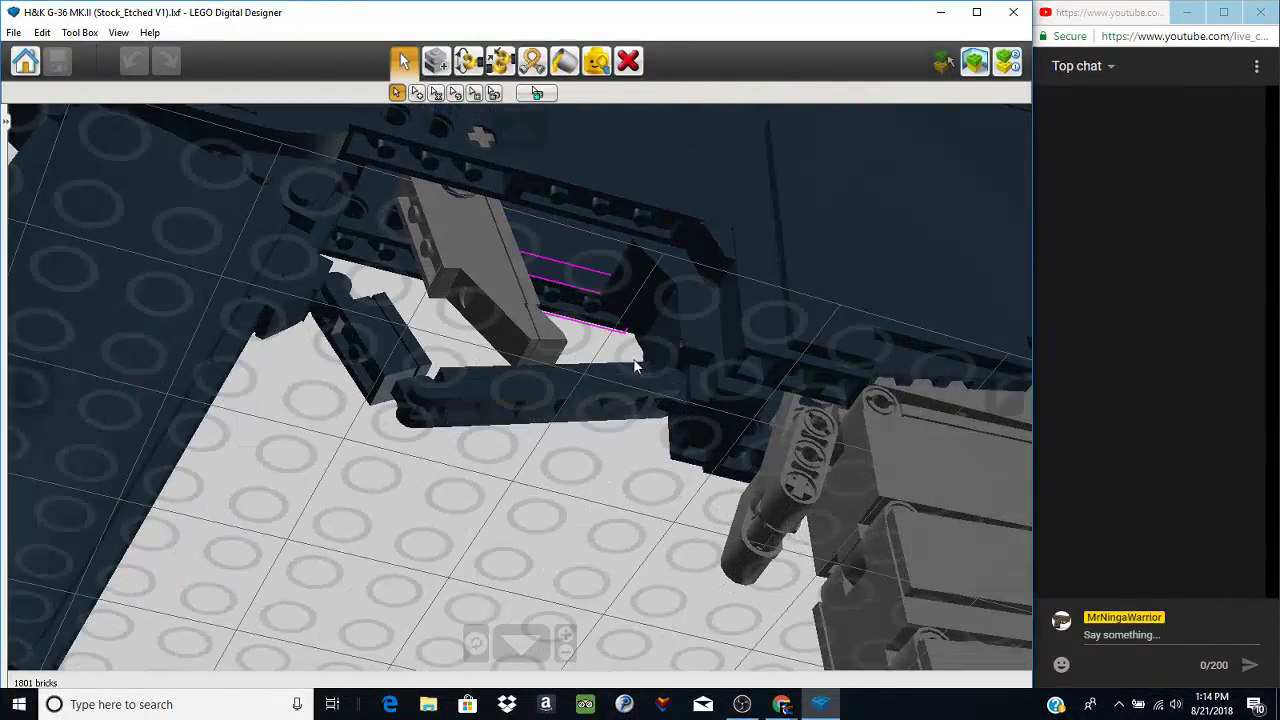
right_drag(700, 413, 680, 390)
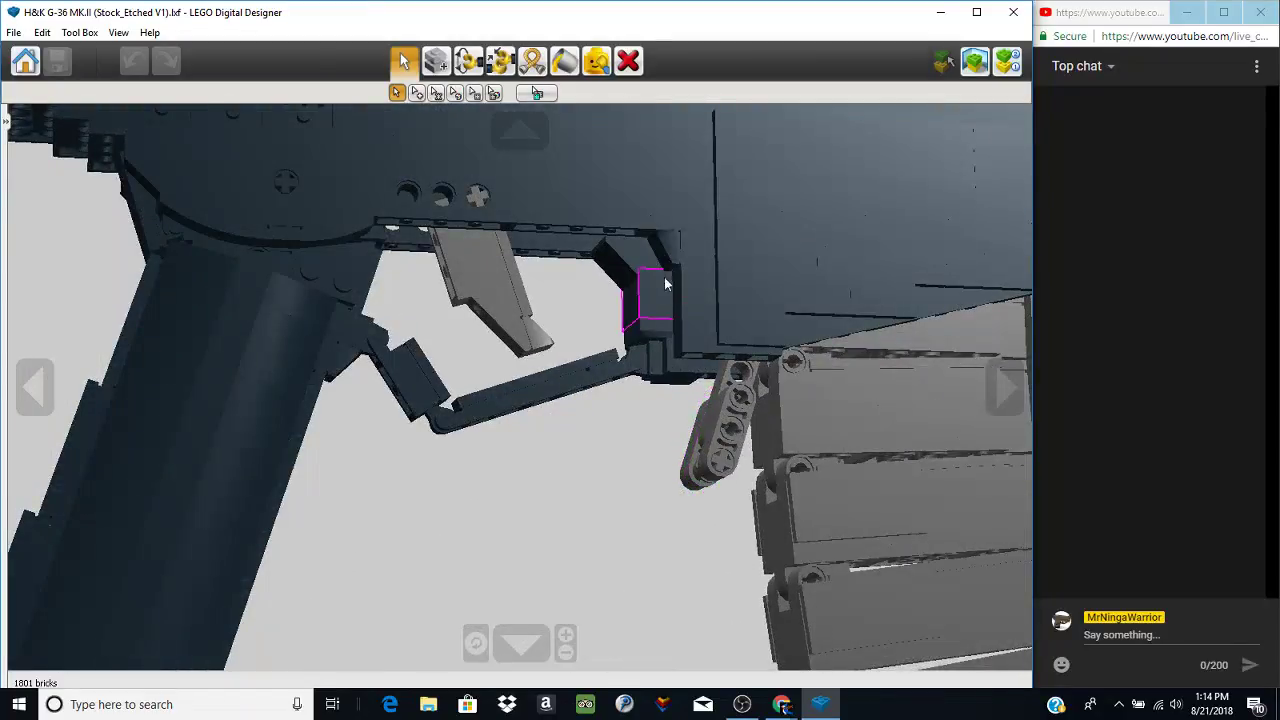
right_drag(557, 413, 513, 281)
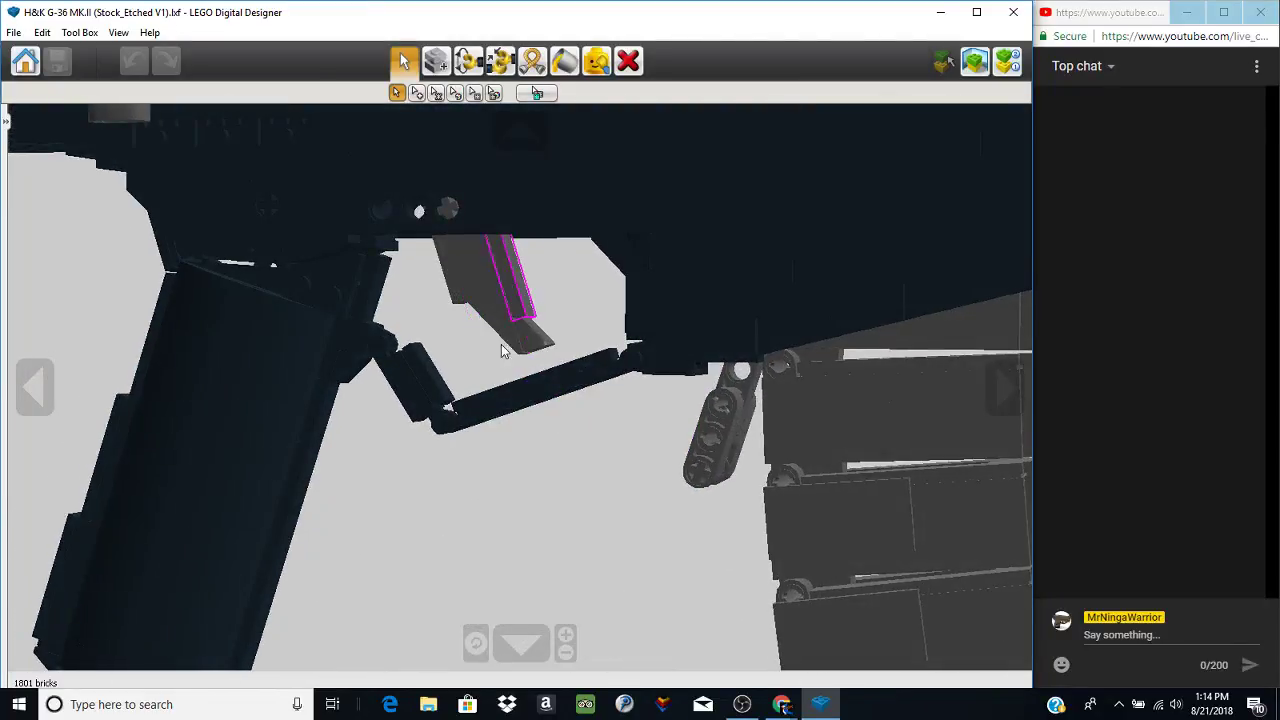
right_drag(501, 344, 589, 462)
- Examine the curved grey magazine's front and side brickwork at close range
scroll(626, 423, down, 5)
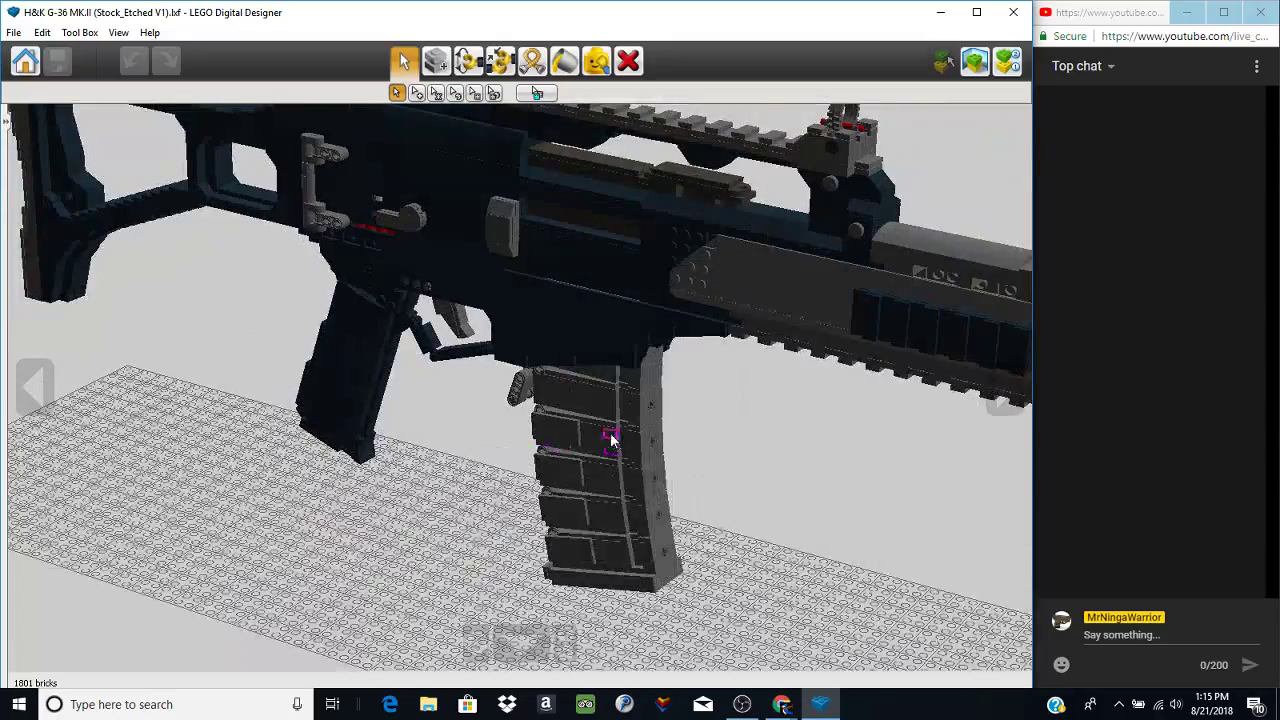
right_drag(612, 440, 545, 412)
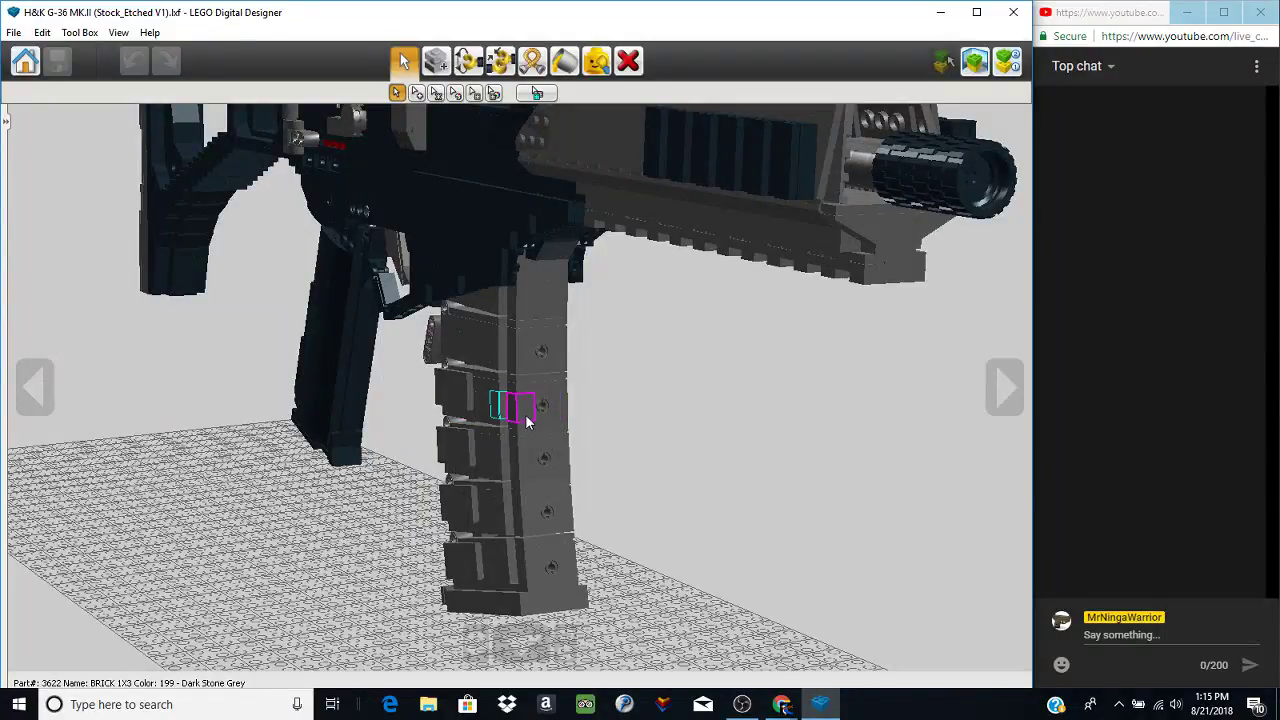
click(532, 414)
scroll(486, 400, up, 3)
right_drag(486, 401, 537, 417)
scroll(309, 409, up, 1)
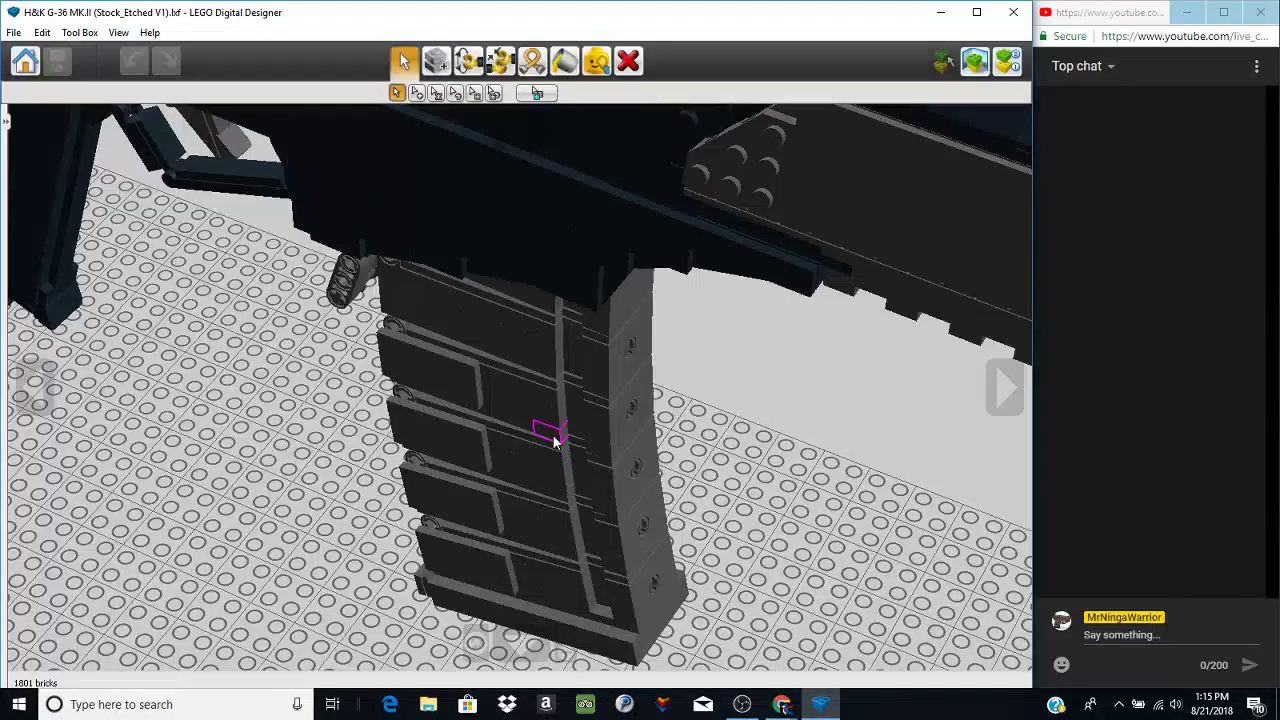
- Inspect the magazine's raised side strip, its base plate and its rear from several angles
right_drag(580, 575, 594, 243)
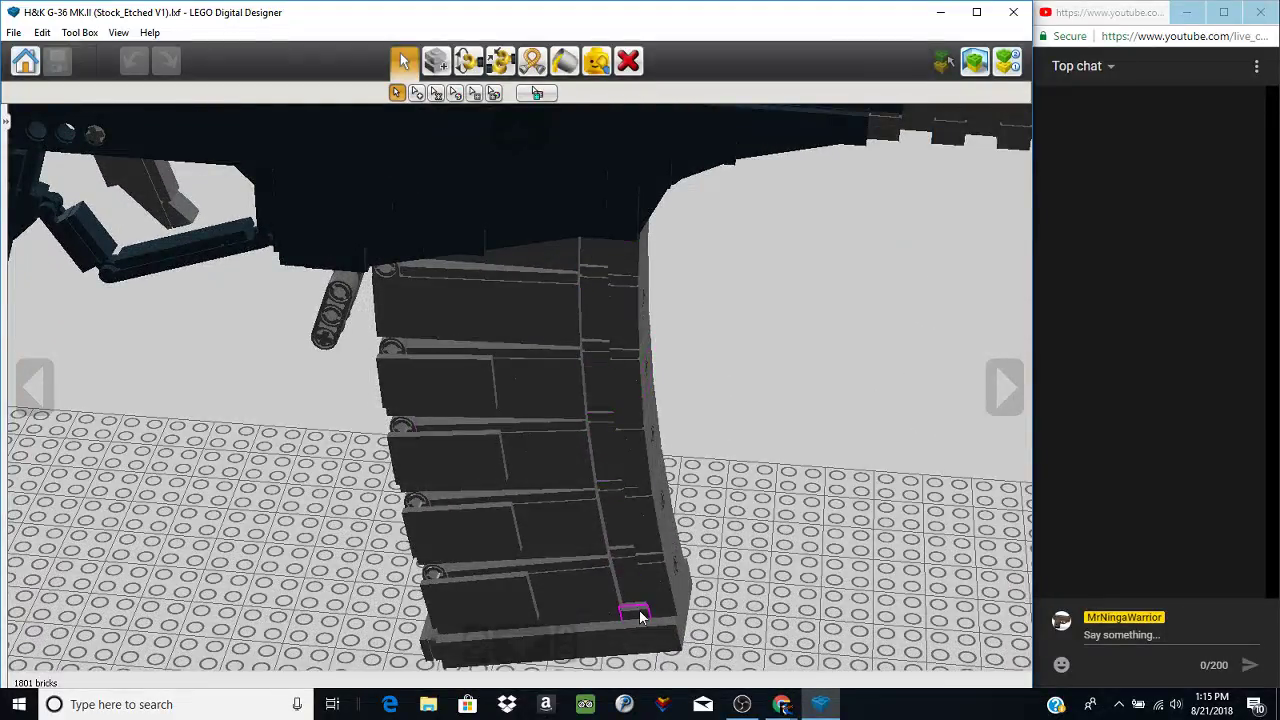
right_drag(641, 617, 553, 518)
scroll(626, 278, down, 2)
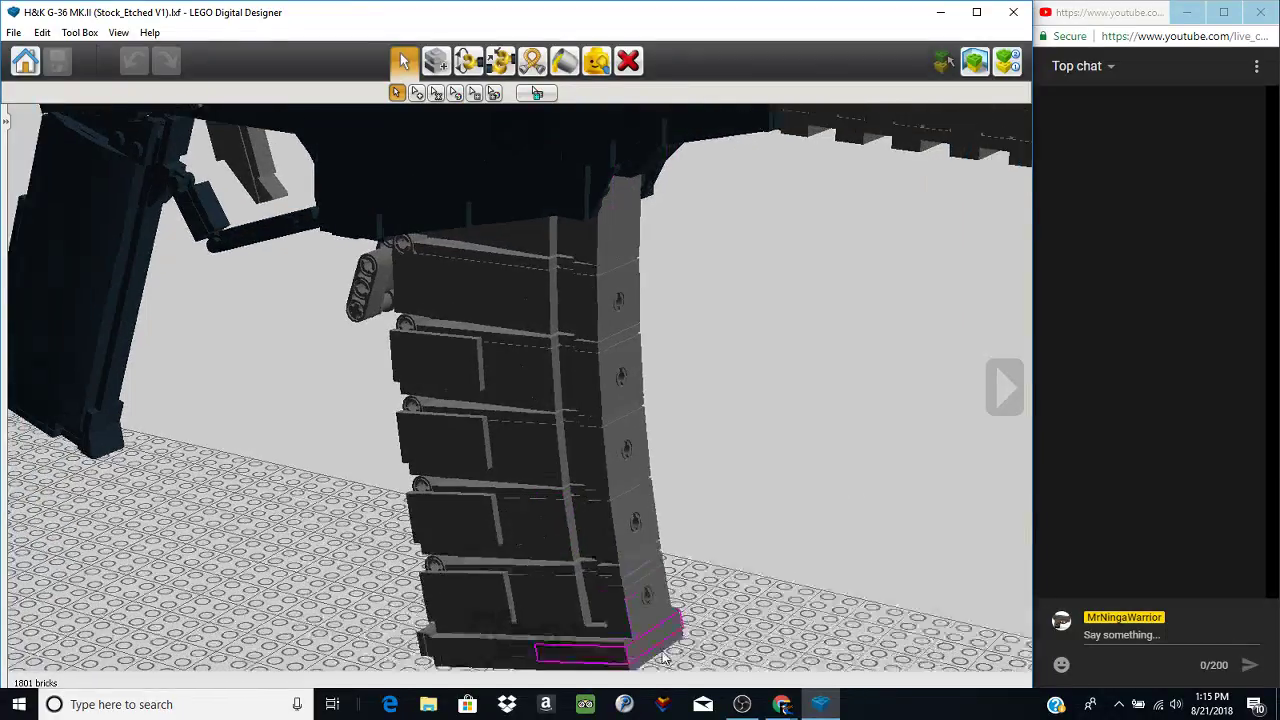
right_click(624, 634)
scroll(223, 421, up, 3)
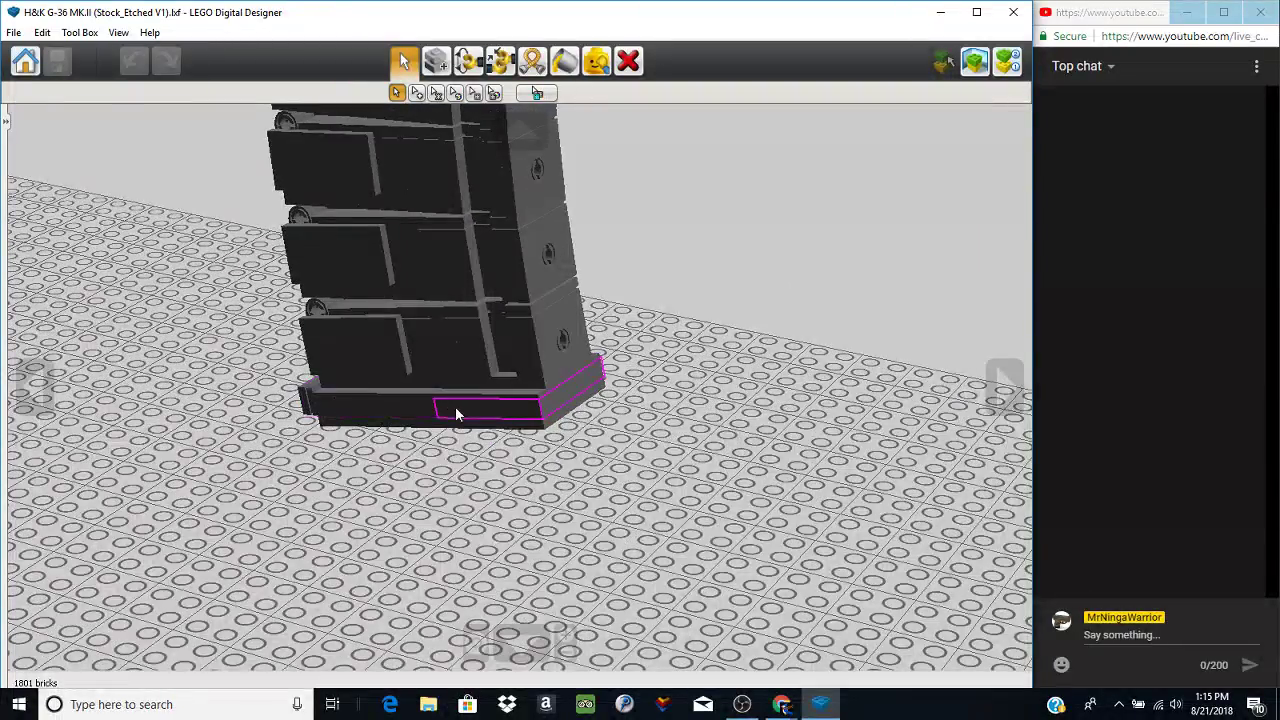
right_drag(457, 414, 394, 357)
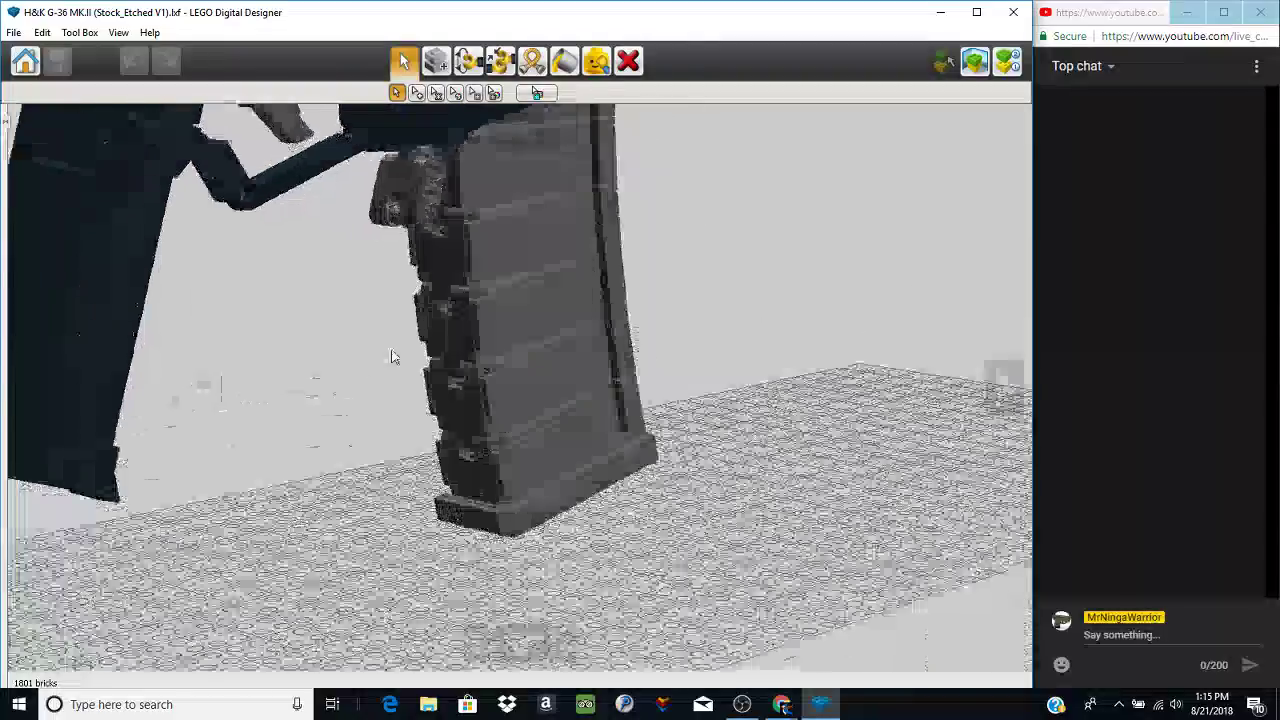
right_drag(573, 533, 930, 500)
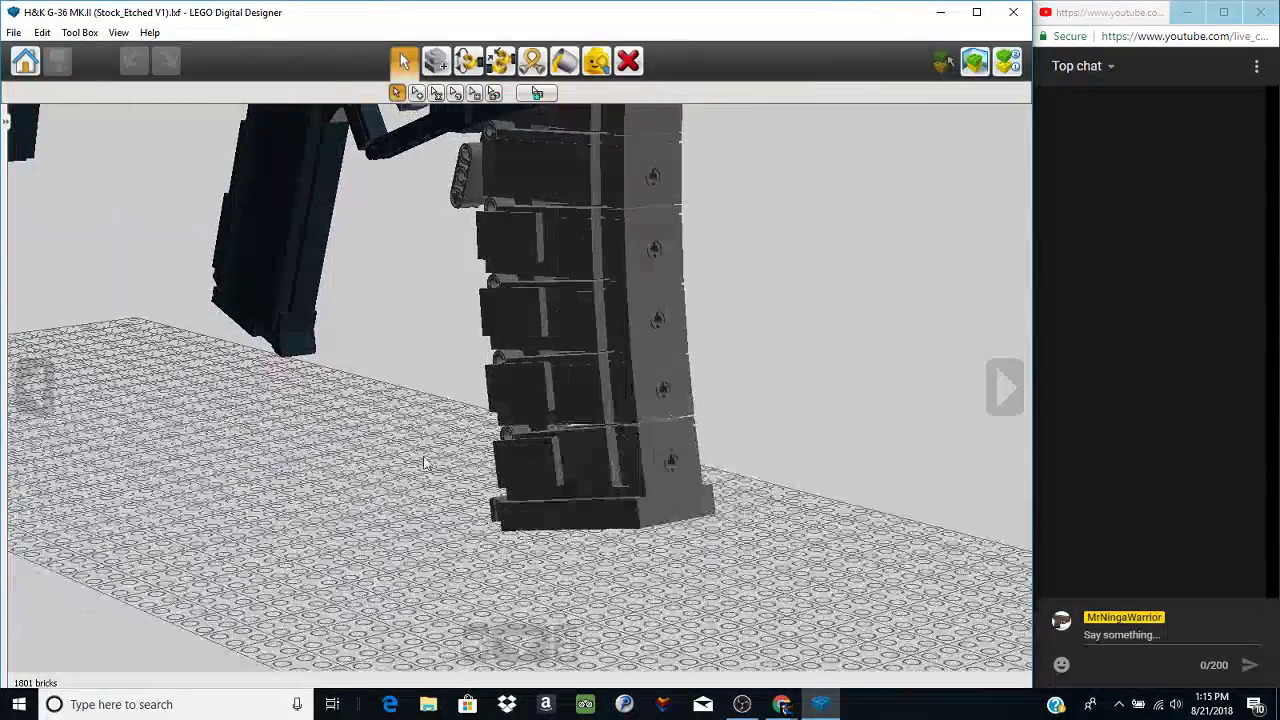
- Move a column of the grey magazine's front bricks away from the magazine, and undo the move
right_drag(537, 508, 509, 266)
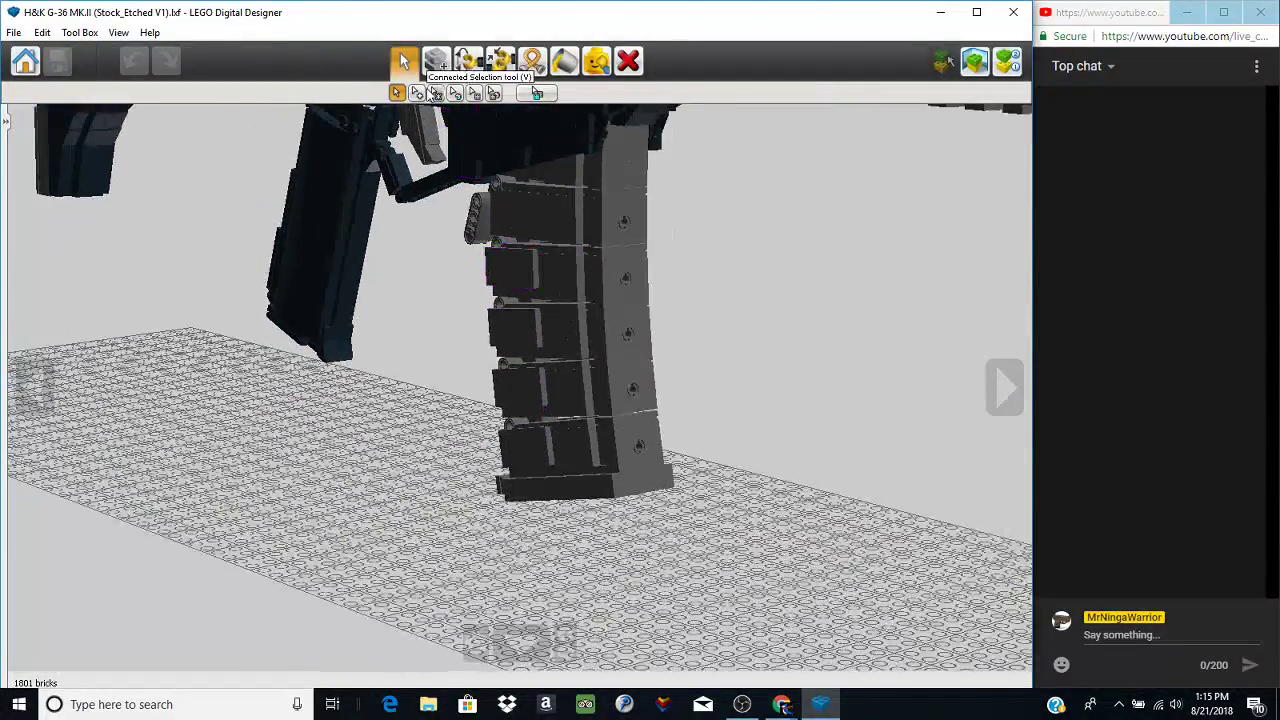
click(549, 211)
click(554, 236)
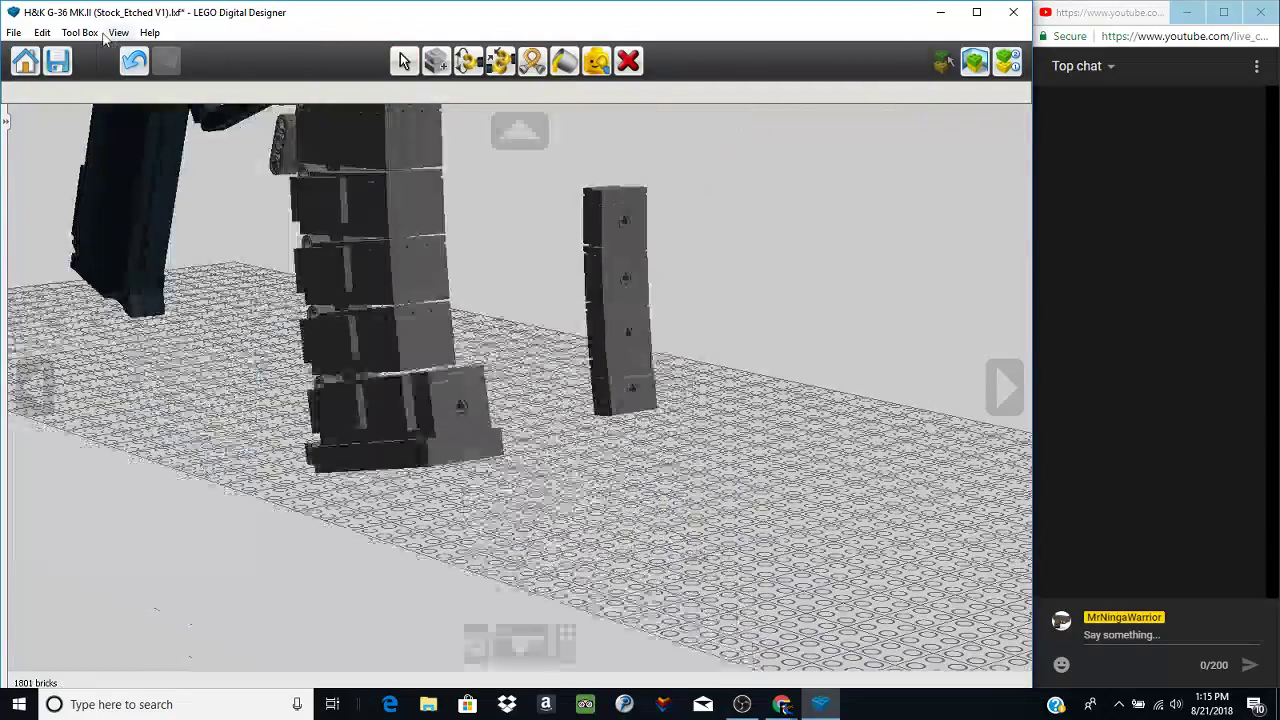
click(131, 62)
- Hide the outer plates on the magwell's side to expose the grey magazine inside
scroll(512, 314, up, 5)
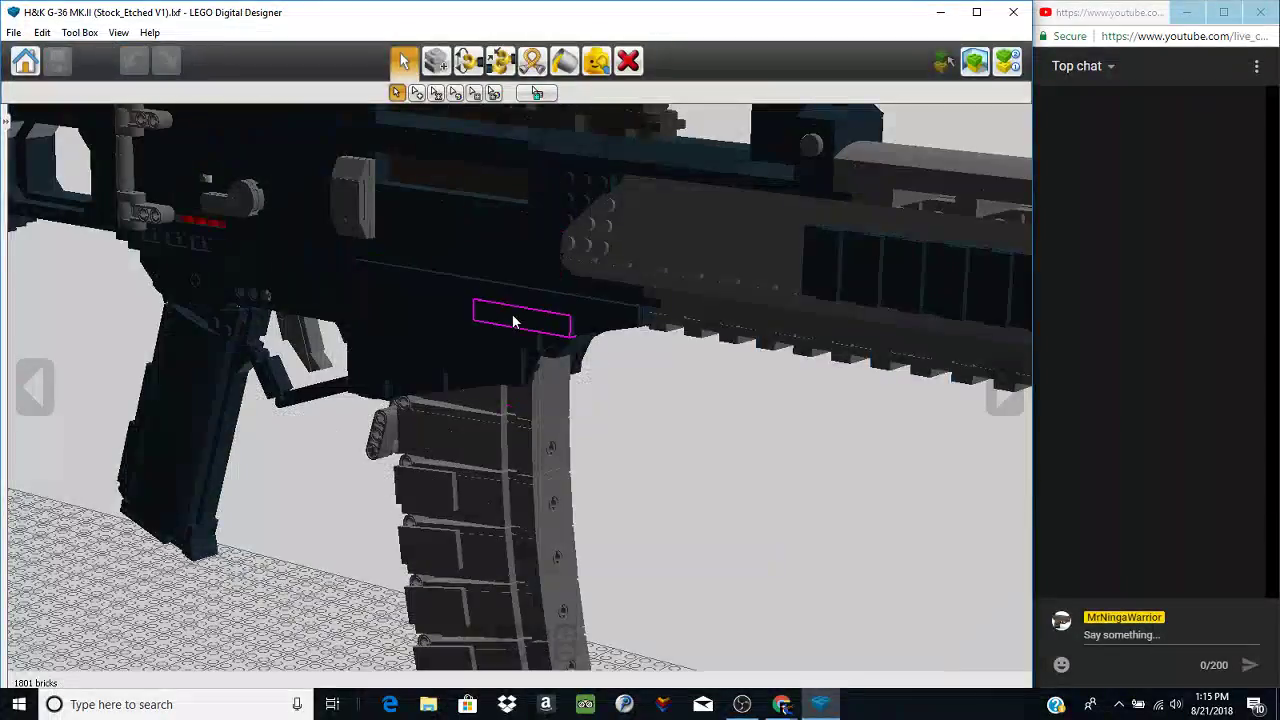
right_drag(582, 375, 706, 347)
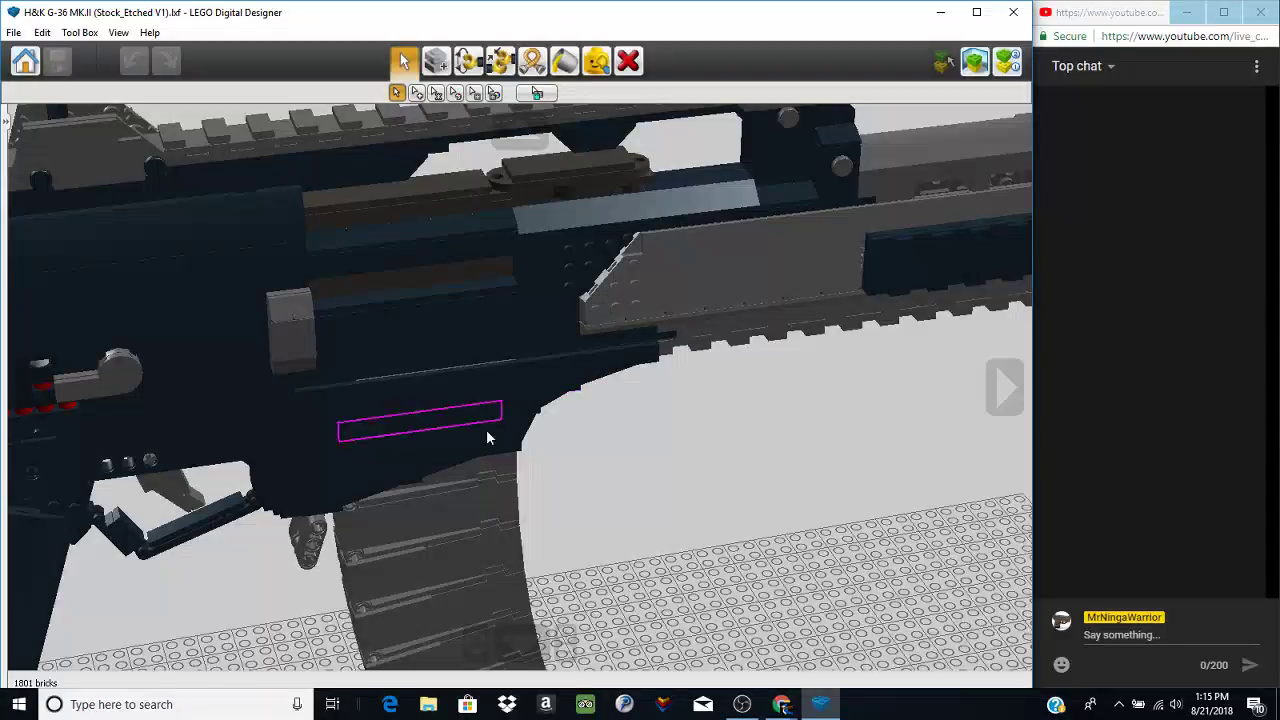
right_drag(486, 437, 505, 395)
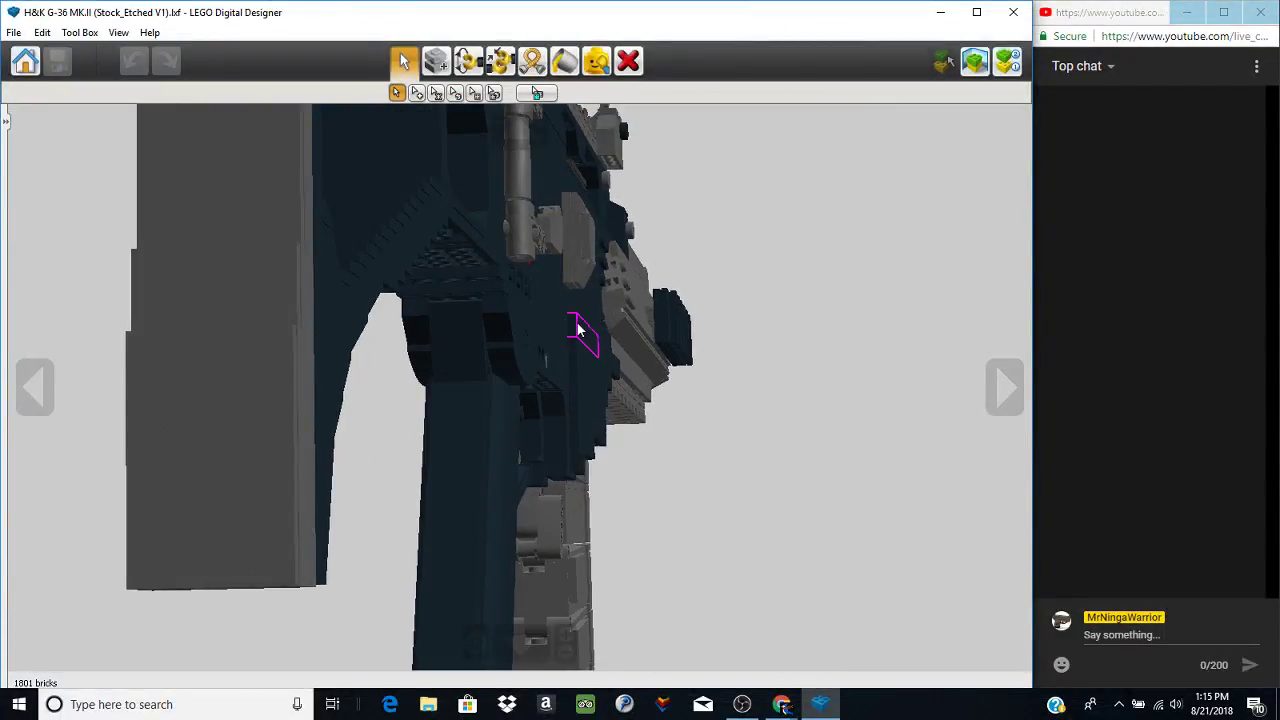
right_drag(615, 383, 530, 152)
click(590, 62)
click(648, 364)
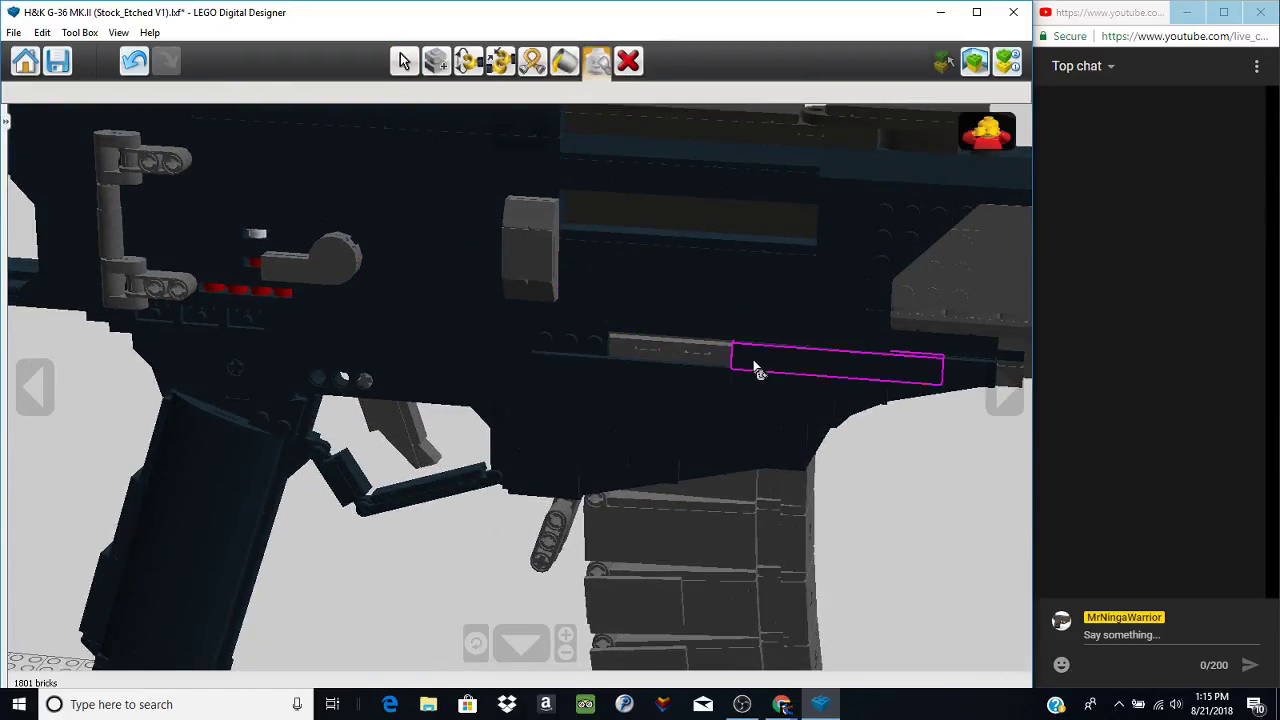
click(743, 412)
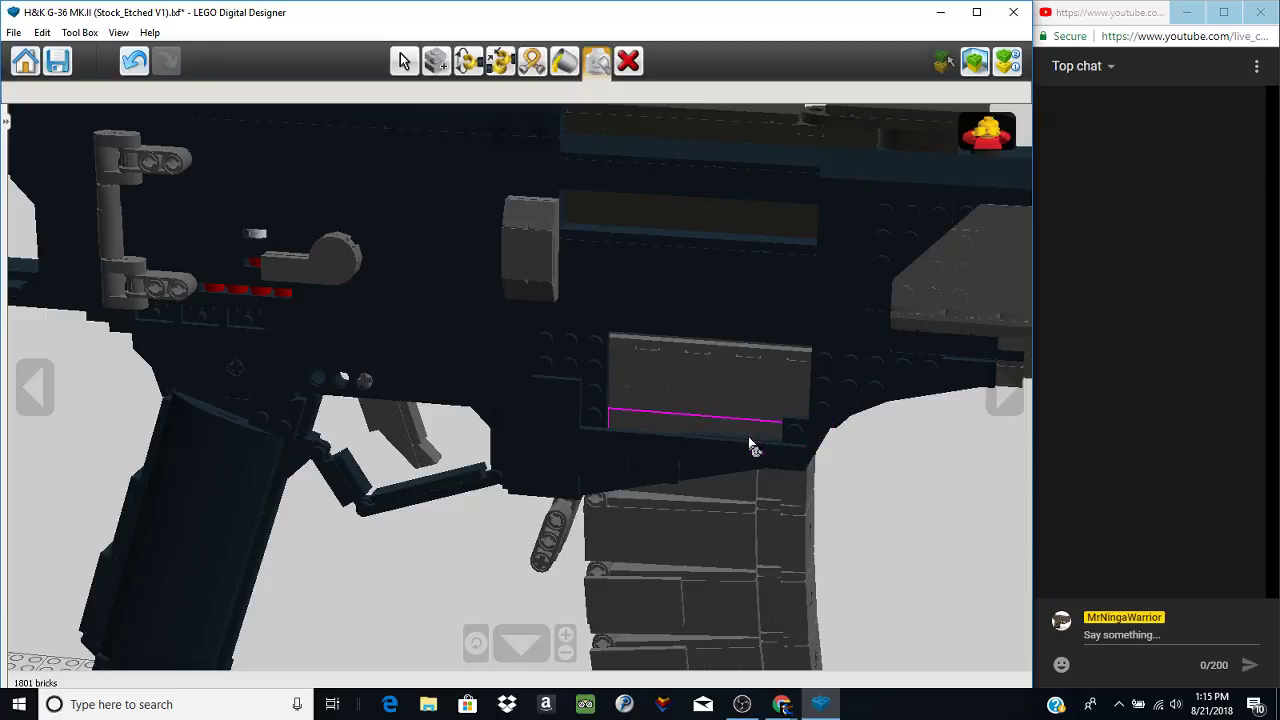
scroll(694, 400, up, 5)
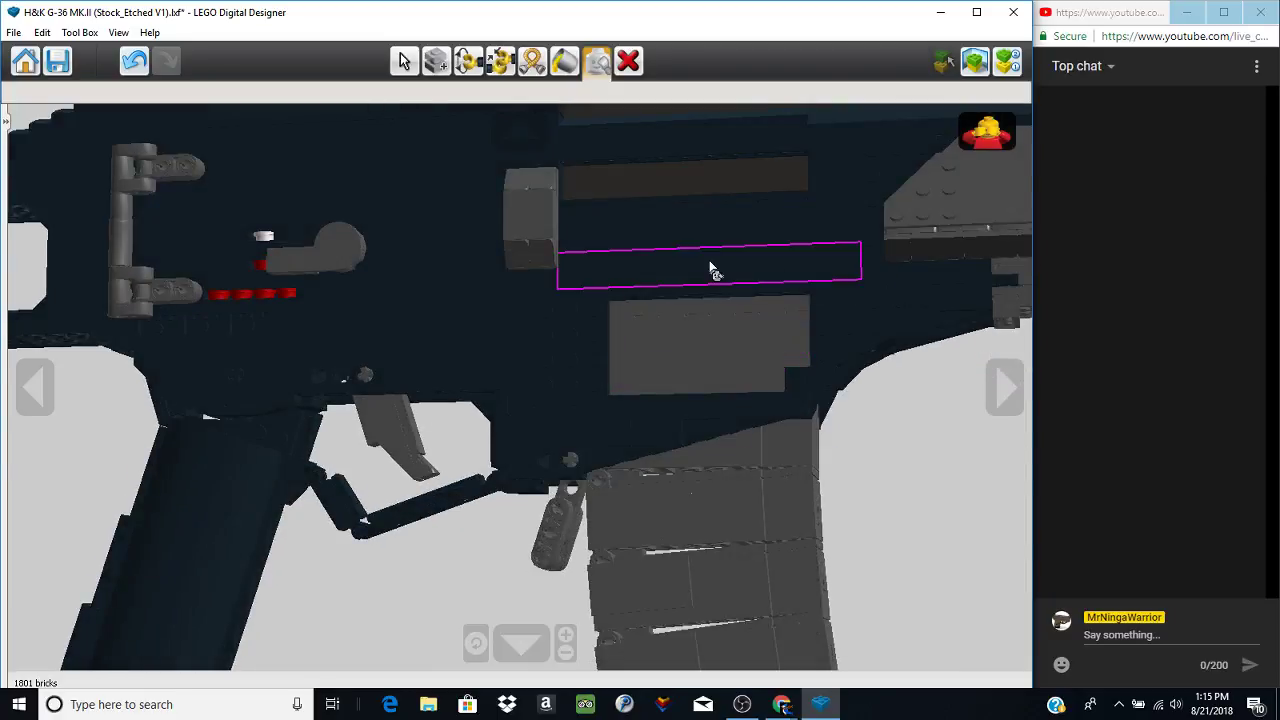
- Hide the receiver plates above the magwell to expose the yellow and green cartridge on top of the magazine
click(491, 305)
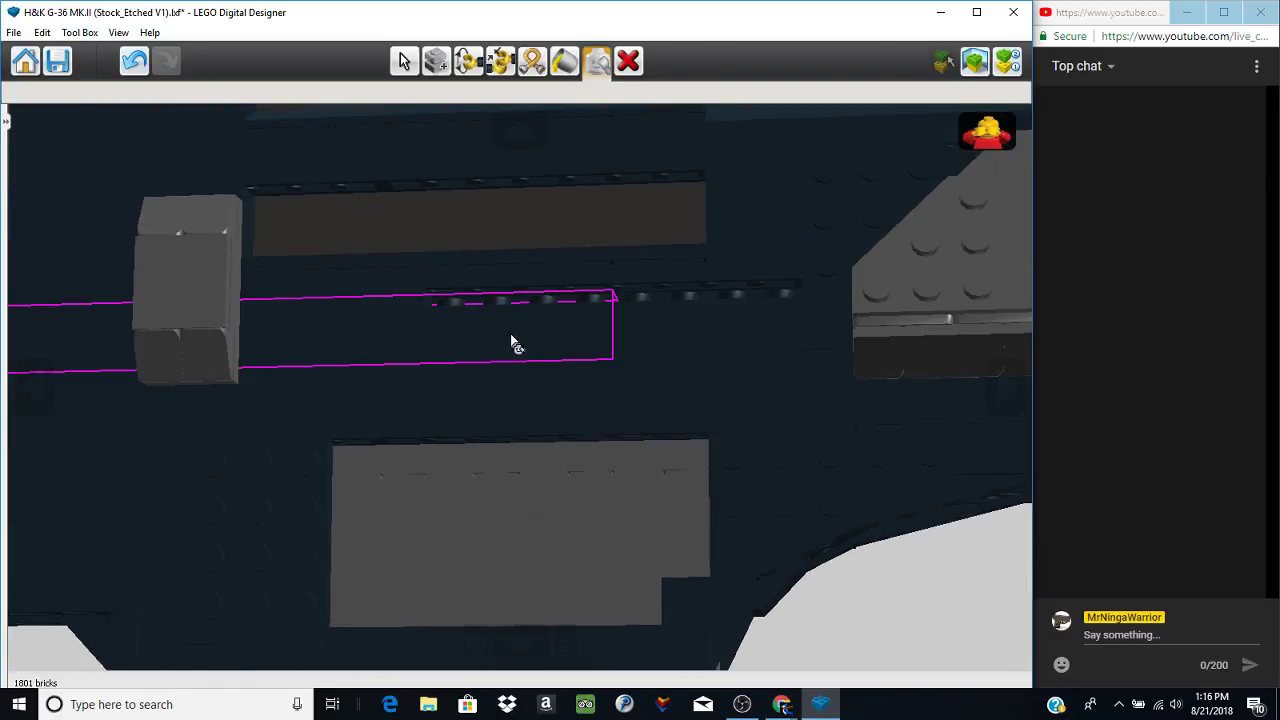
click(511, 334)
click(540, 354)
right_drag(578, 336, 442, 361)
click(643, 343)
scroll(554, 428, down, 3)
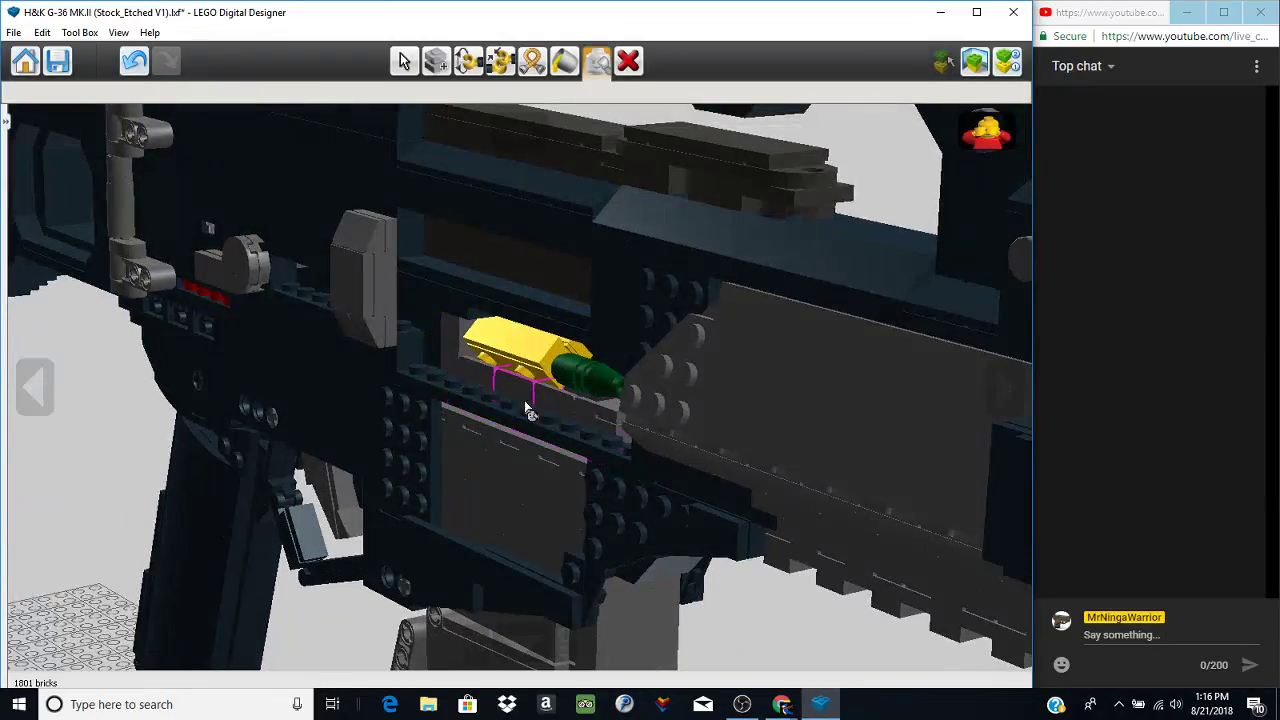
- Examine the exposed cartridge and the magazine's upper section through the receiver opening, from the side and close up
right_drag(527, 410, 470, 318)
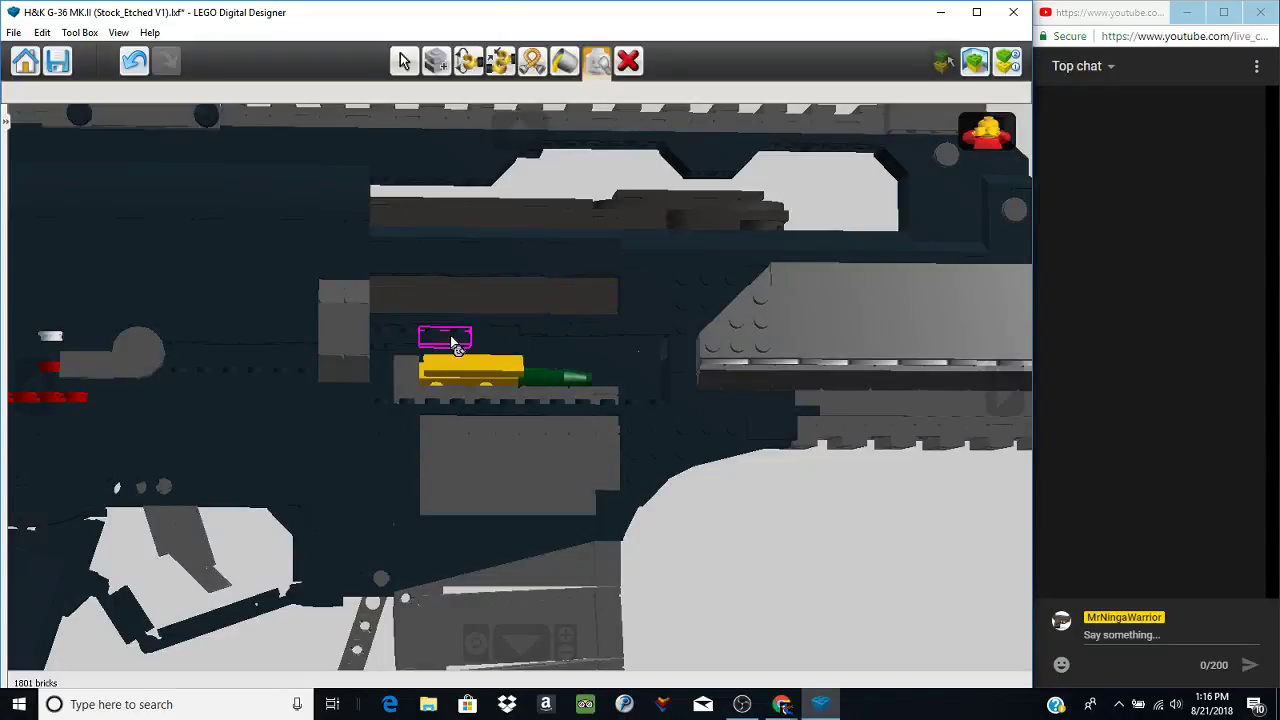
right_drag(527, 372, 509, 331)
scroll(518, 439, down, 5)
right_drag(509, 420, 480, 601)
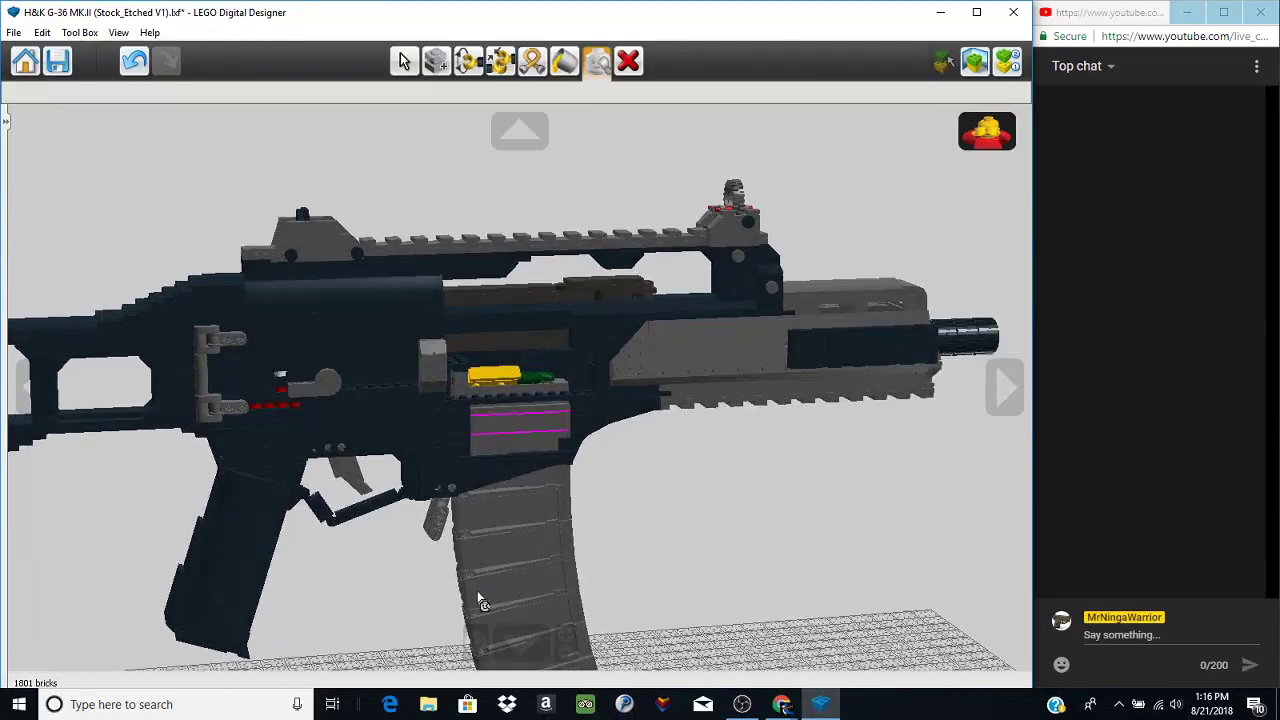
scroll(546, 586, down, 2)
right_drag(549, 580, 406, 547)
scroll(471, 534, up, 2)
scroll(464, 540, up, 4)
scroll(410, 545, up, 2)
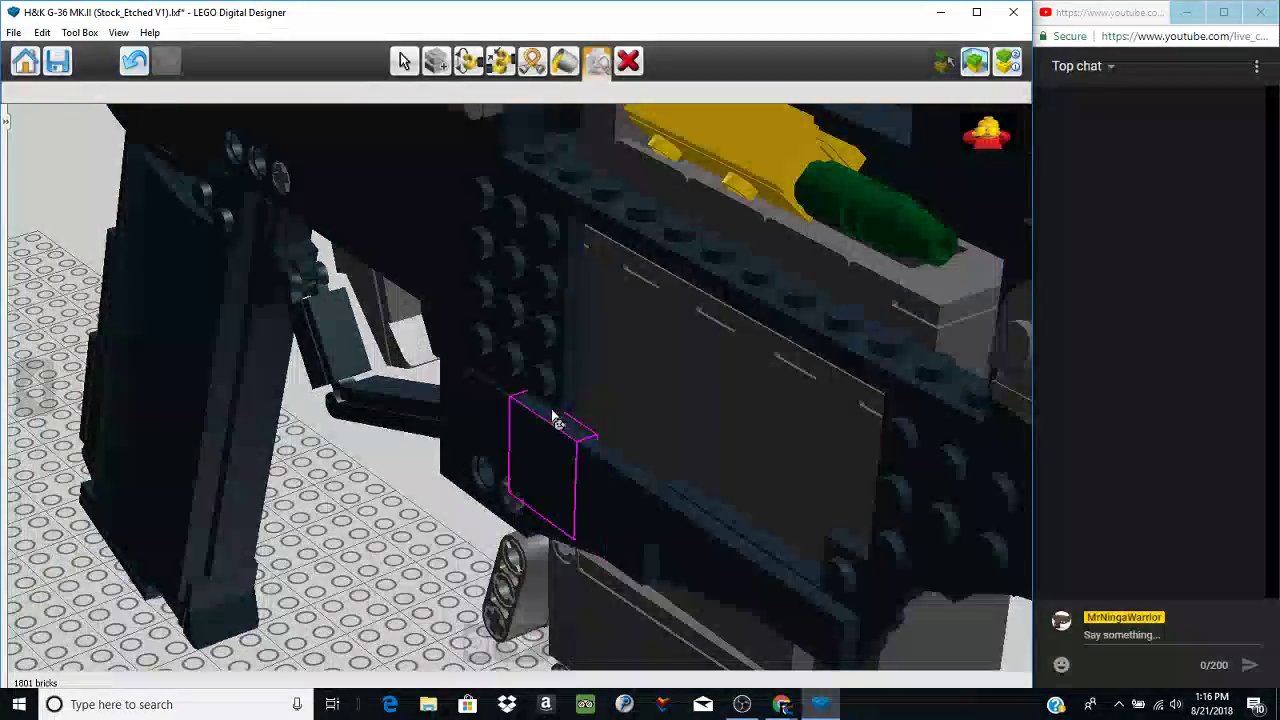
- Hide more bricks around the magwell's lower edge, and restore all hidden bricks
click(530, 464)
right_drag(530, 464, 1085, 176)
click(607, 456)
click(647, 423)
click(1000, 139)
scroll(560, 220, down, 3)
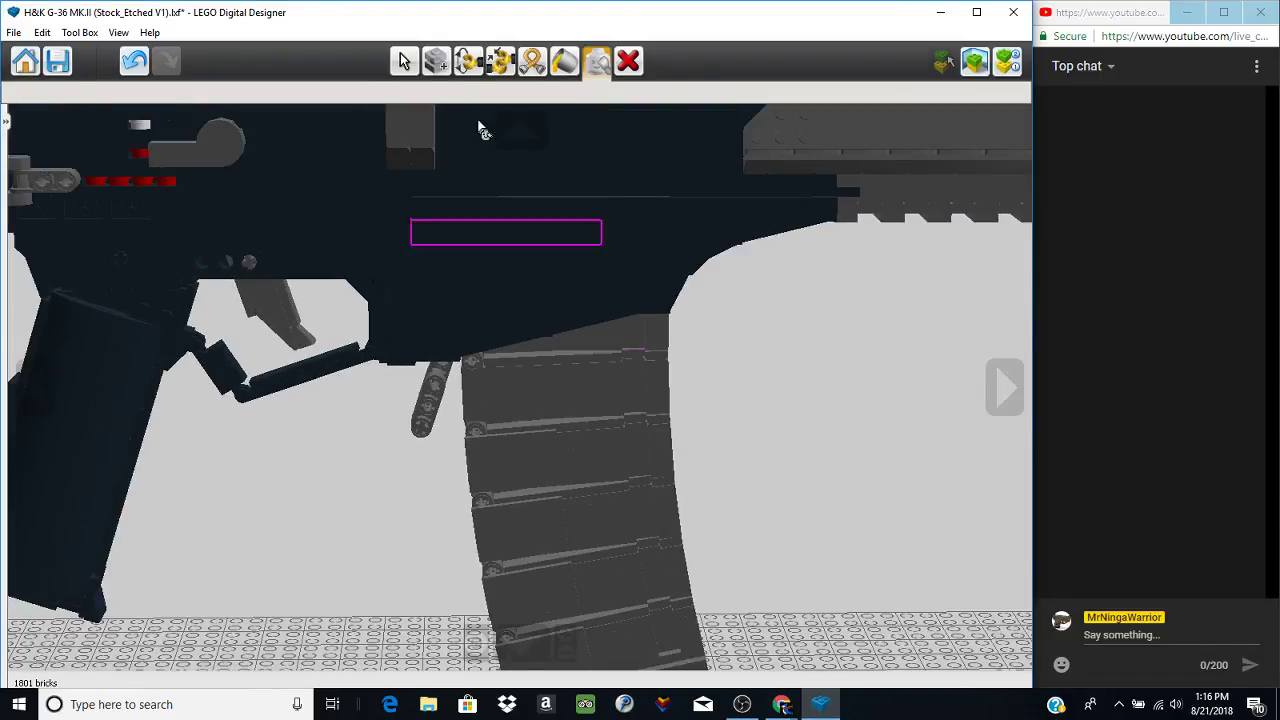
- Return to the selection tool and examine the side of the grey handguard with its dark side rail and lower rail
click(404, 62)
right_click(549, 284)
scroll(549, 284, down, 3)
right_drag(552, 428, 638, 421)
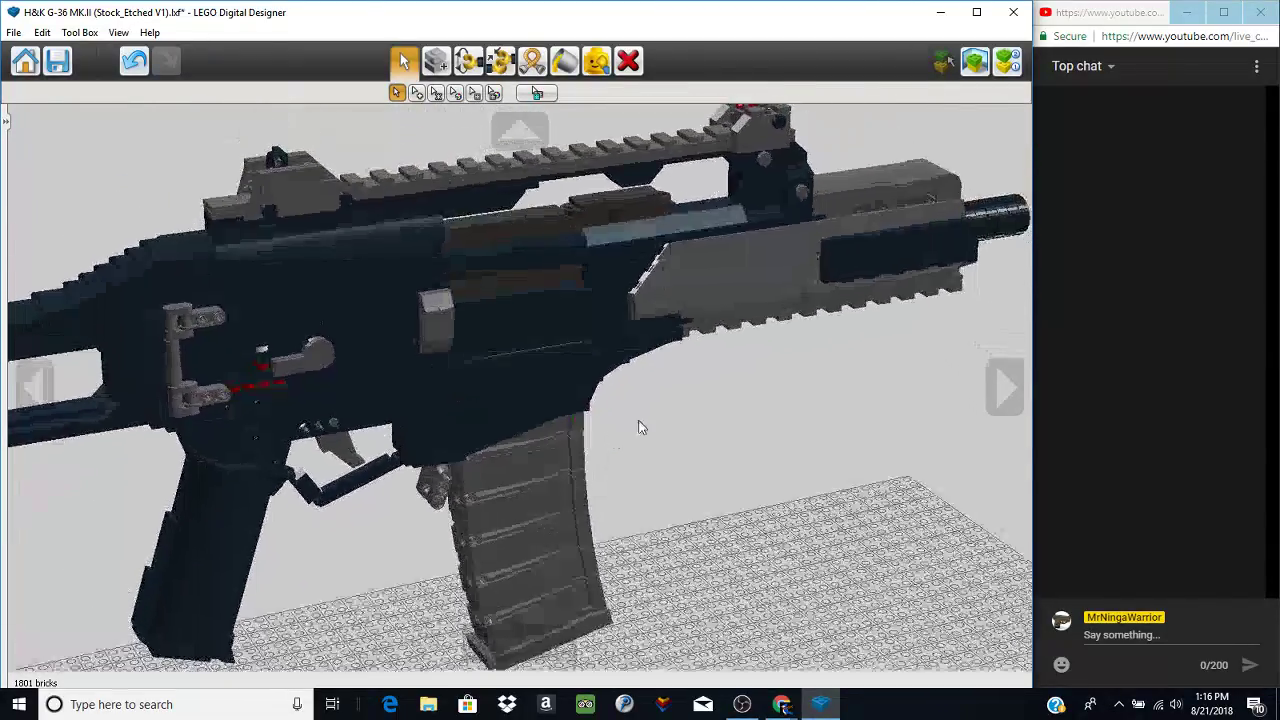
right_click(691, 276)
right_click(737, 354)
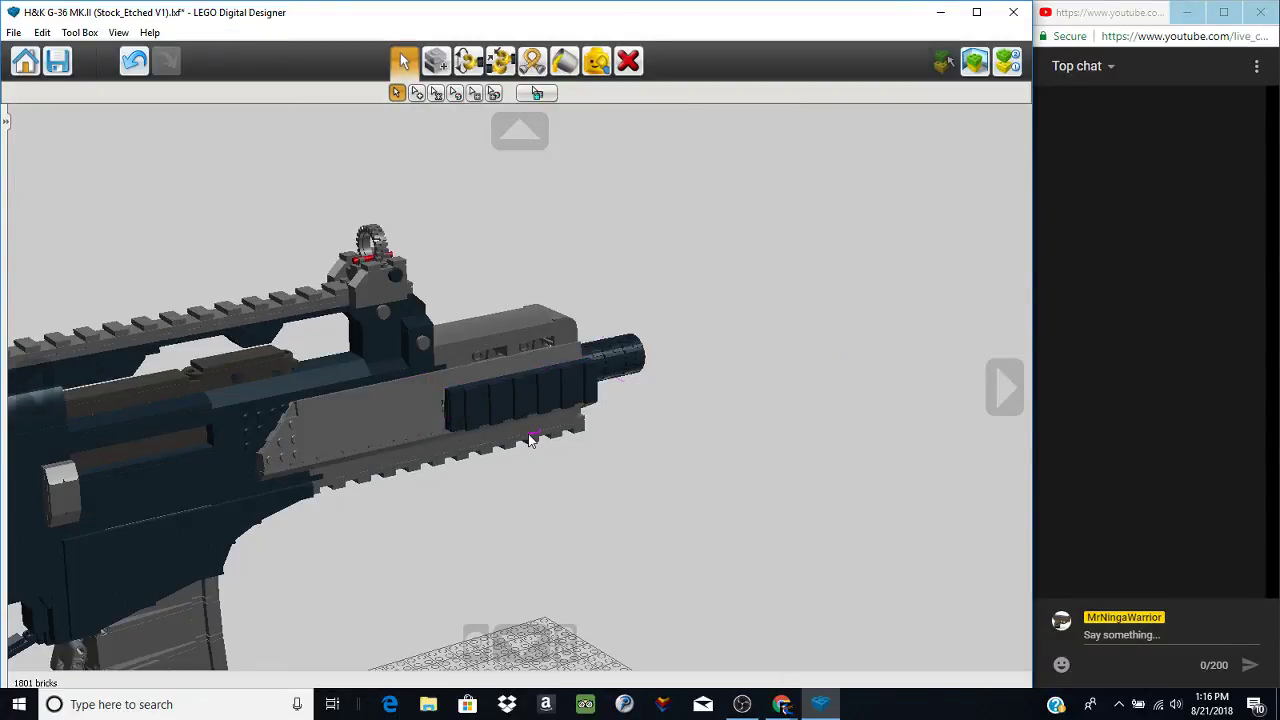
scroll(500, 439, up, 2)
right_click(444, 442)
scroll(424, 437, up, 3)
scroll(436, 418, up, 1)
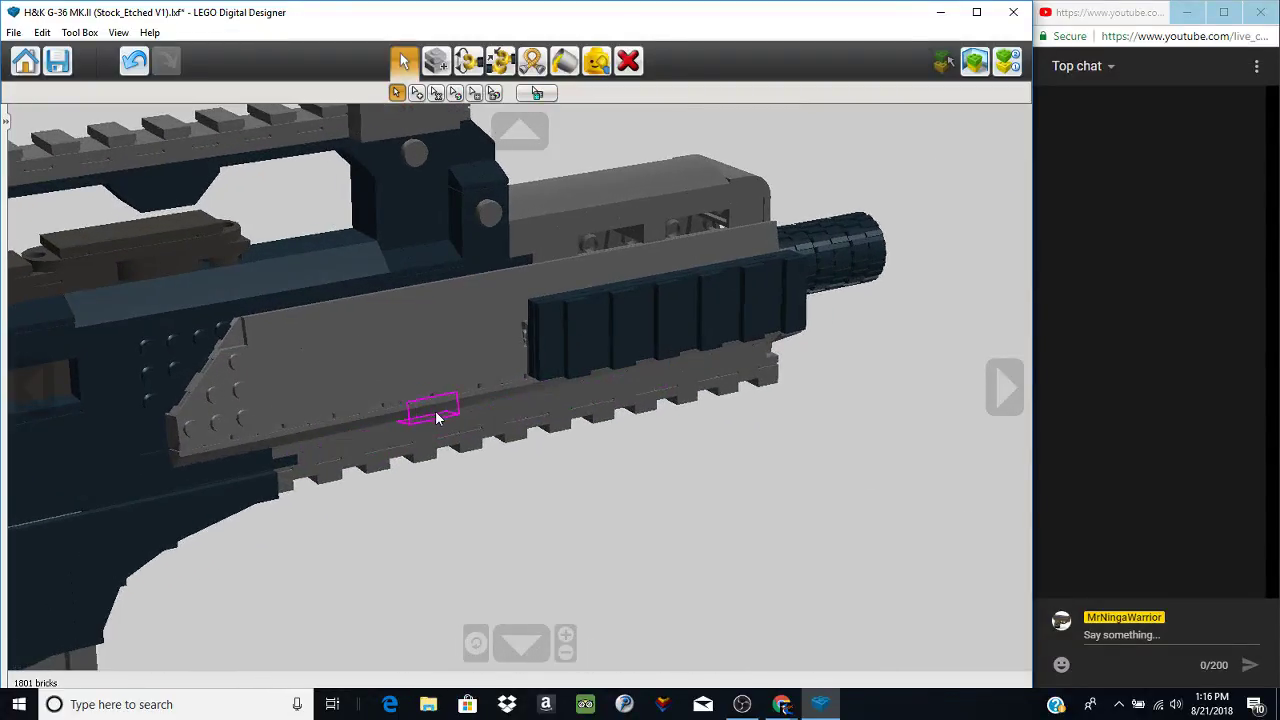
- Examine the handguard head-on, including the muzzle, the barrel inside and the angled side walls
right_drag(588, 441, 245, 391)
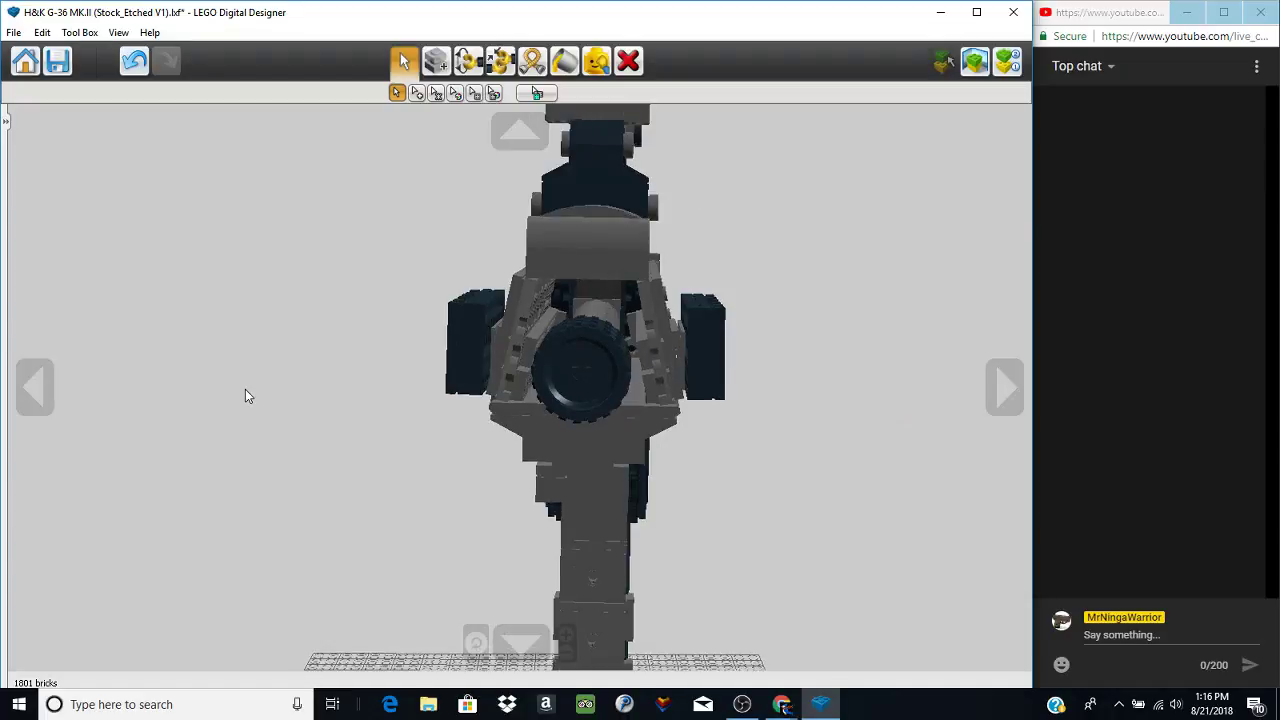
scroll(561, 306, up, 1)
scroll(528, 480, up, 5)
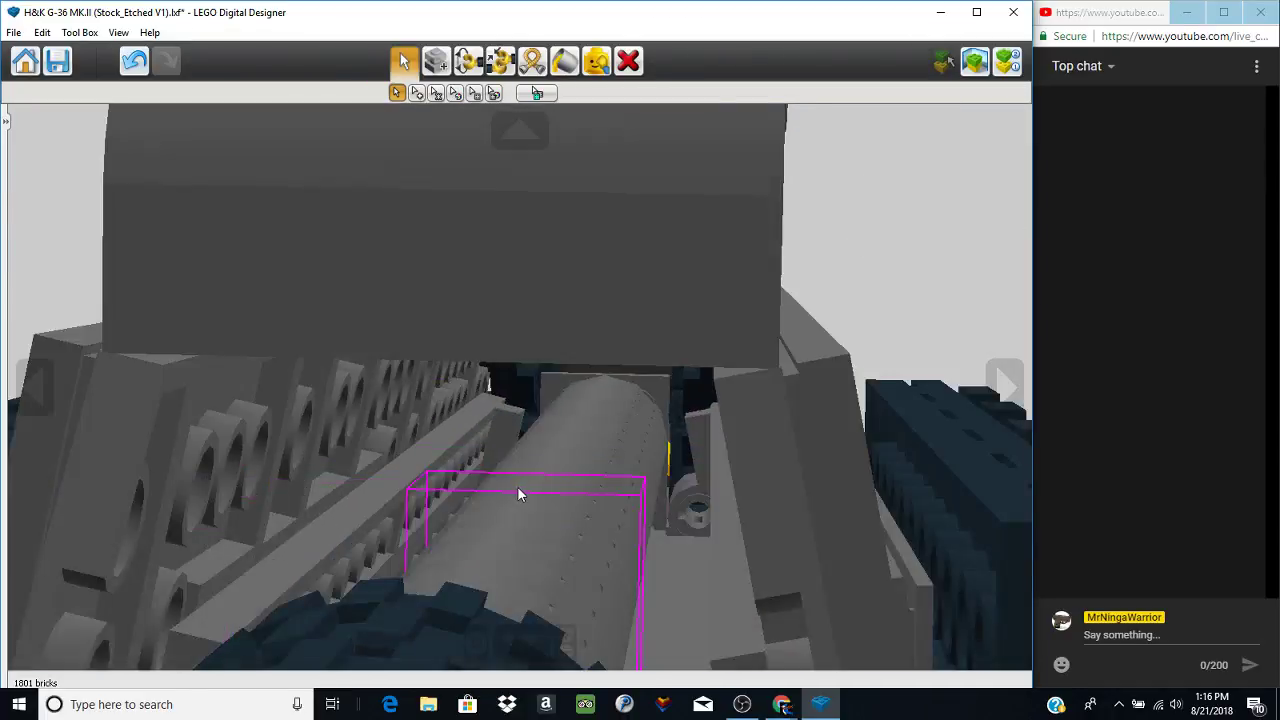
scroll(519, 488, up, 1)
scroll(519, 488, down, 1)
right_drag(520, 487, 548, 487)
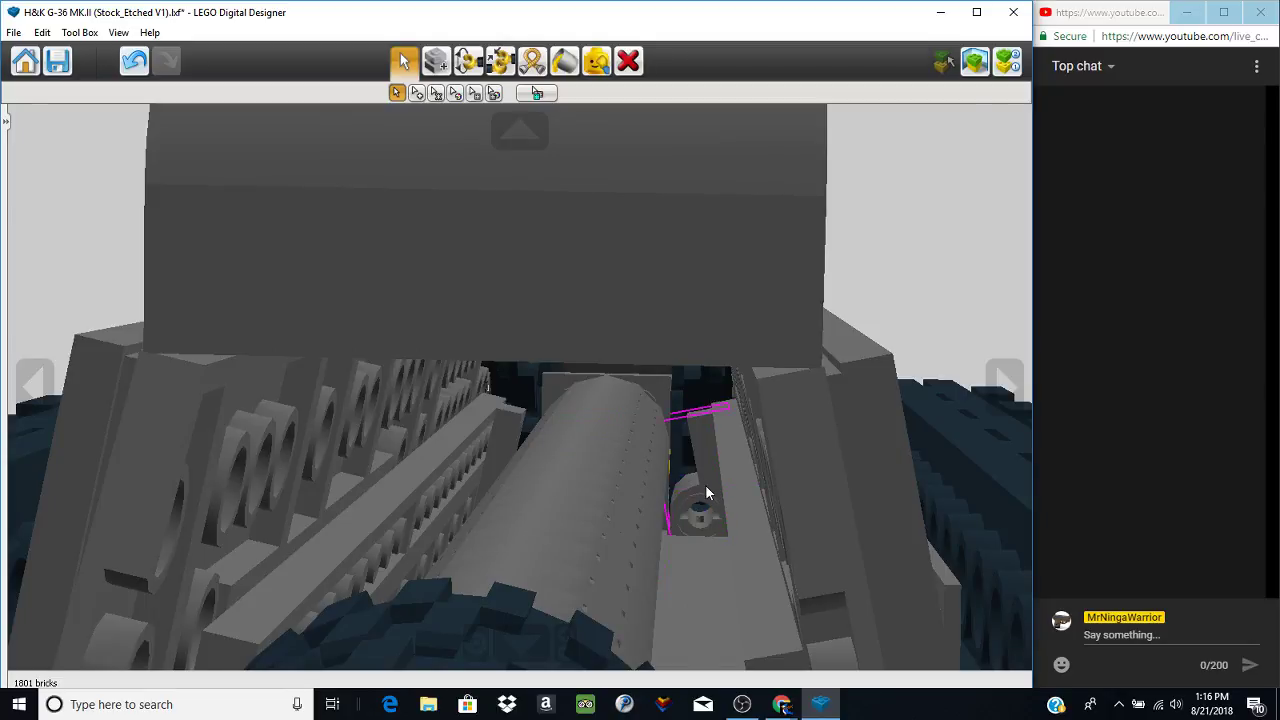
scroll(718, 478, down, 8)
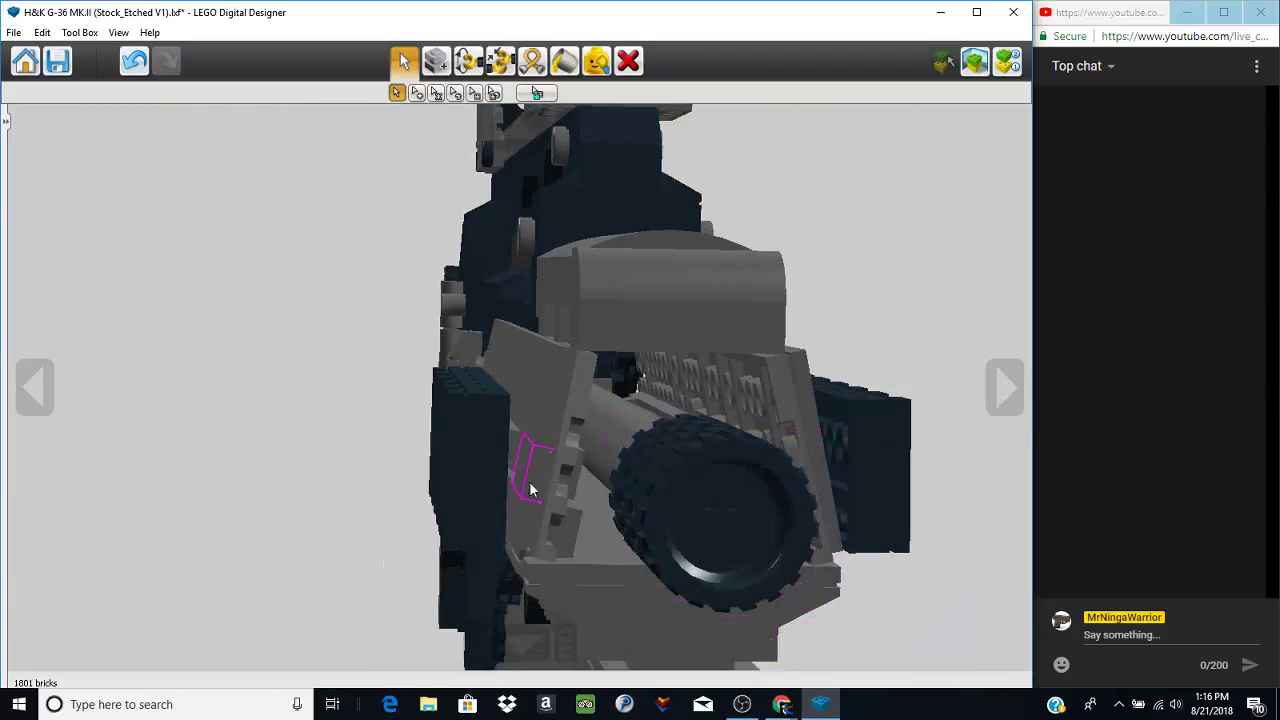
right_drag(531, 486, 507, 472)
scroll(553, 502, down, 3)
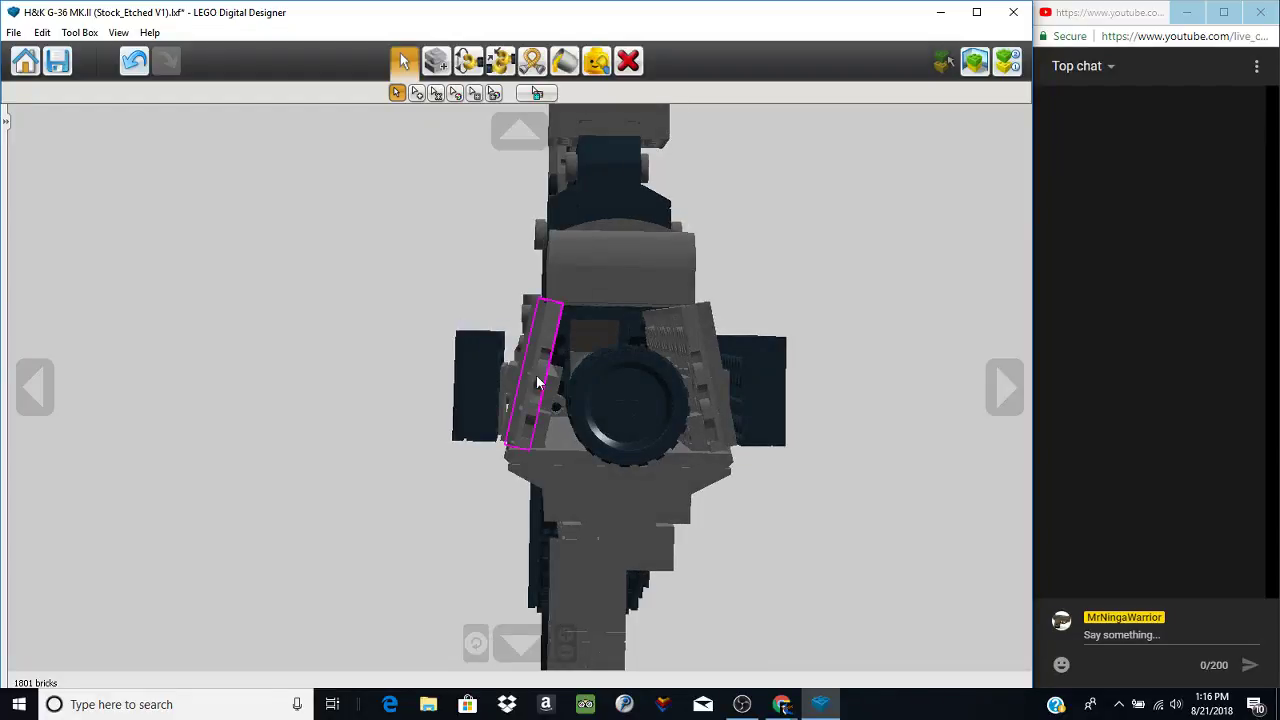
- Inspect the handguard's lower rail from underneath and the ribbed side rail from several angles
right_drag(537, 383, 503, 490)
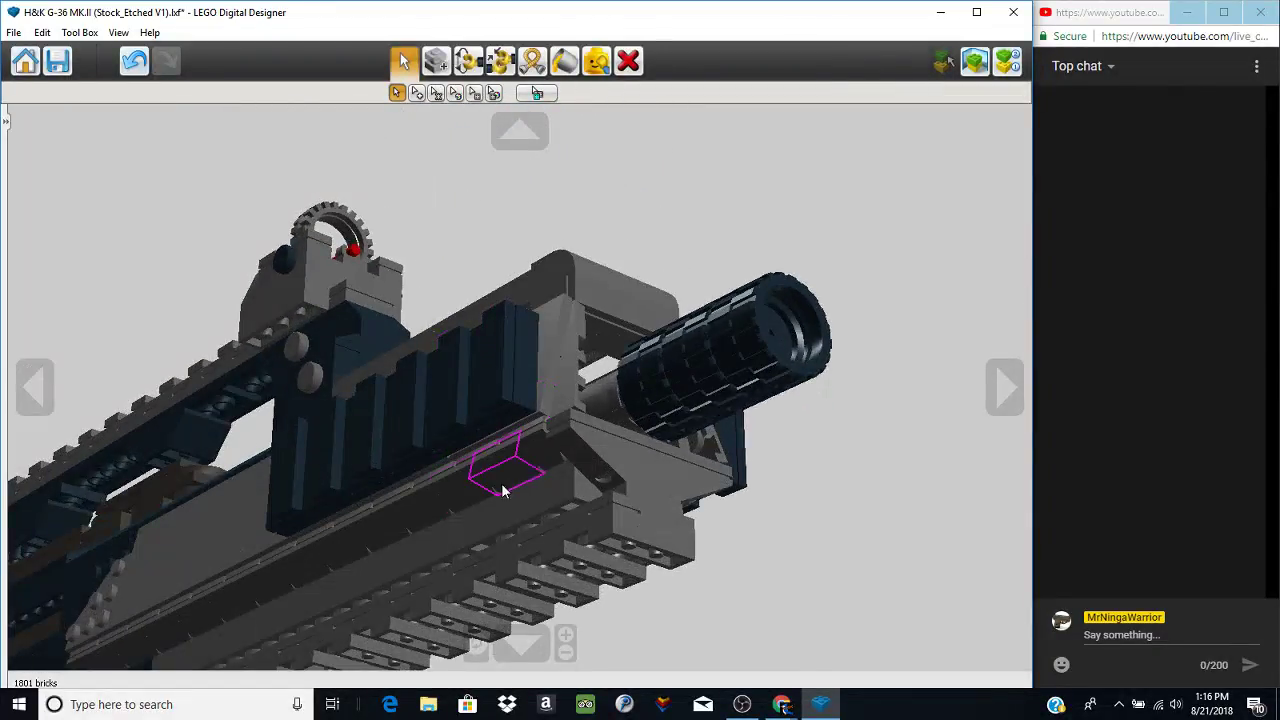
right_drag(305, 590, 565, 383)
right_drag(688, 401, 589, 361)
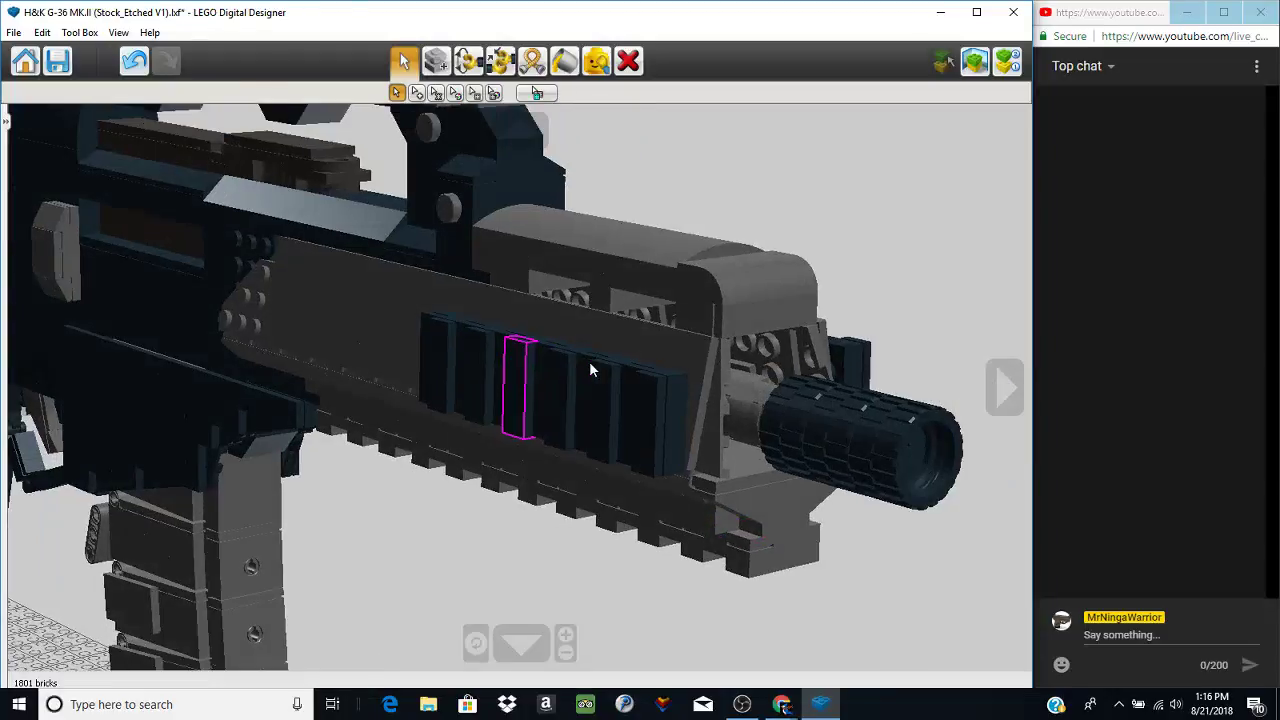
right_drag(638, 490, 683, 400)
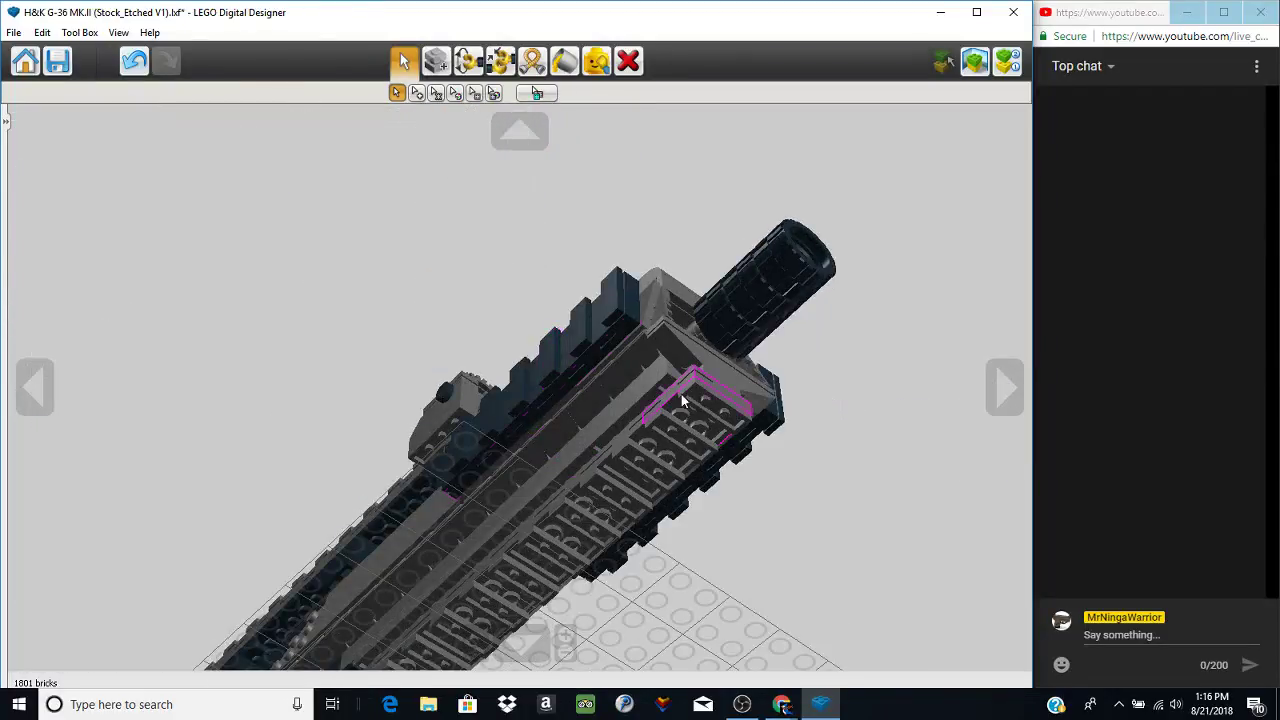
right_drag(503, 623, 332, 437)
right_drag(196, 370, 446, 238)
right_drag(487, 356, 505, 380)
right_drag(448, 485, 606, 538)
- Examine the handguard's front end, vented top cover and dark muzzle device from a three-quarter angle
right_click(606, 535)
scroll(618, 497, up, 4)
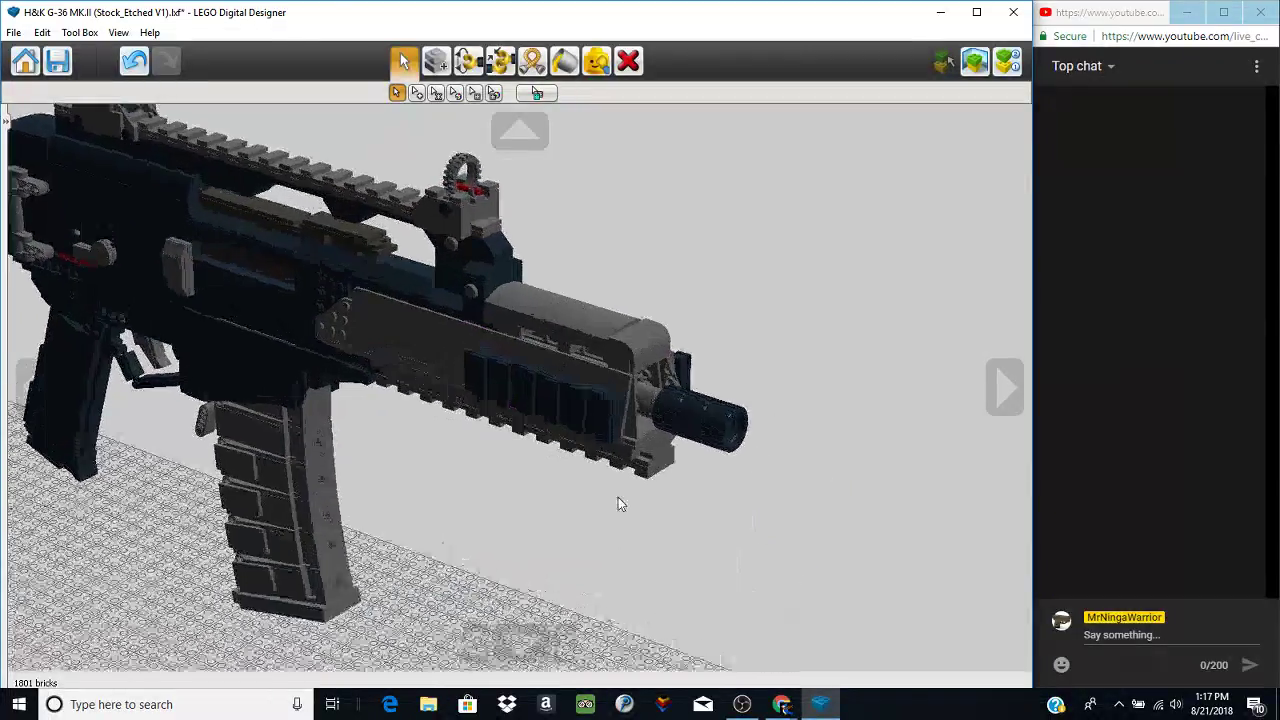
right_drag(508, 392, 562, 378)
scroll(604, 426, up, 2)
scroll(591, 397, up, 2)
right_drag(520, 298, 632, 401)
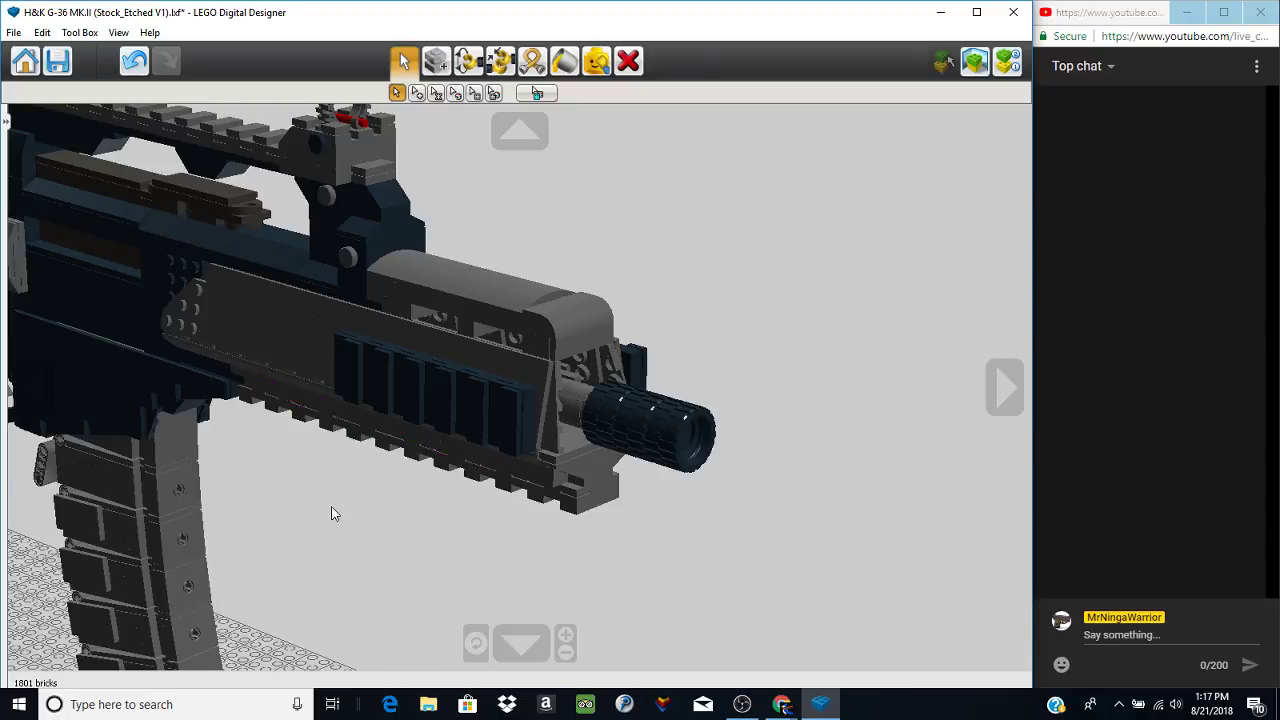
scroll(365, 435, down, 2)
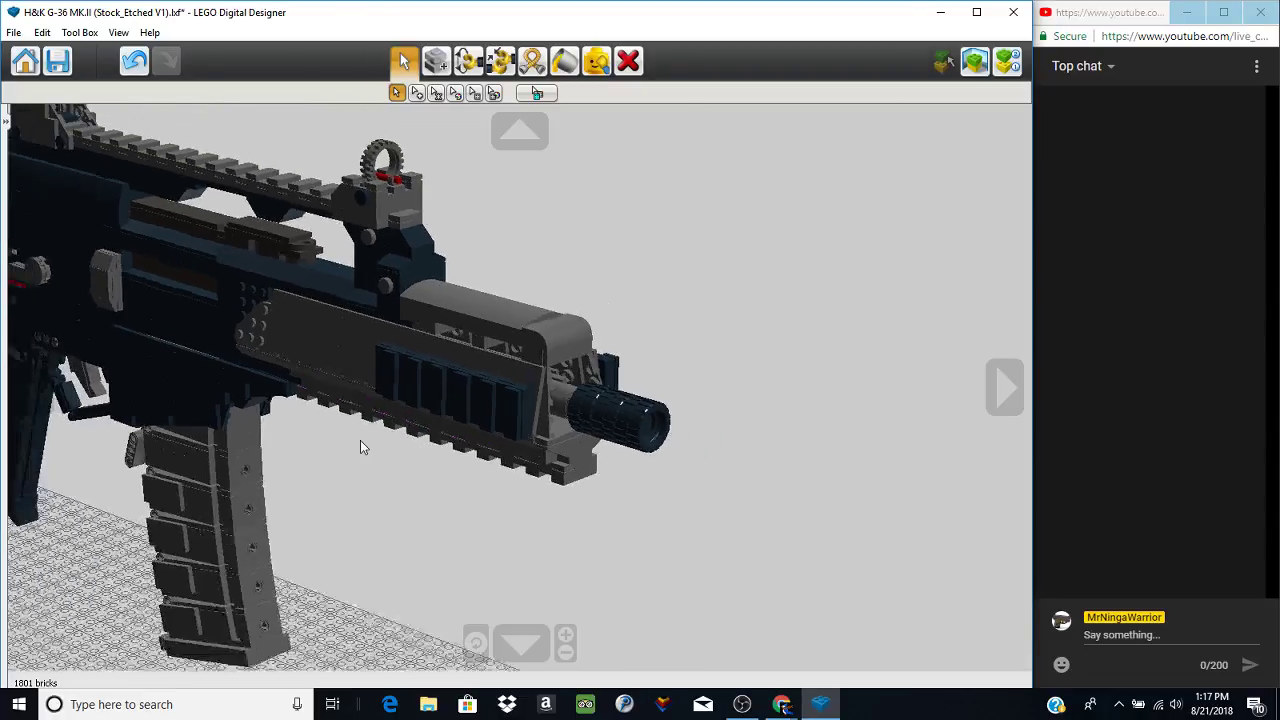
right_drag(361, 442, 484, 449)
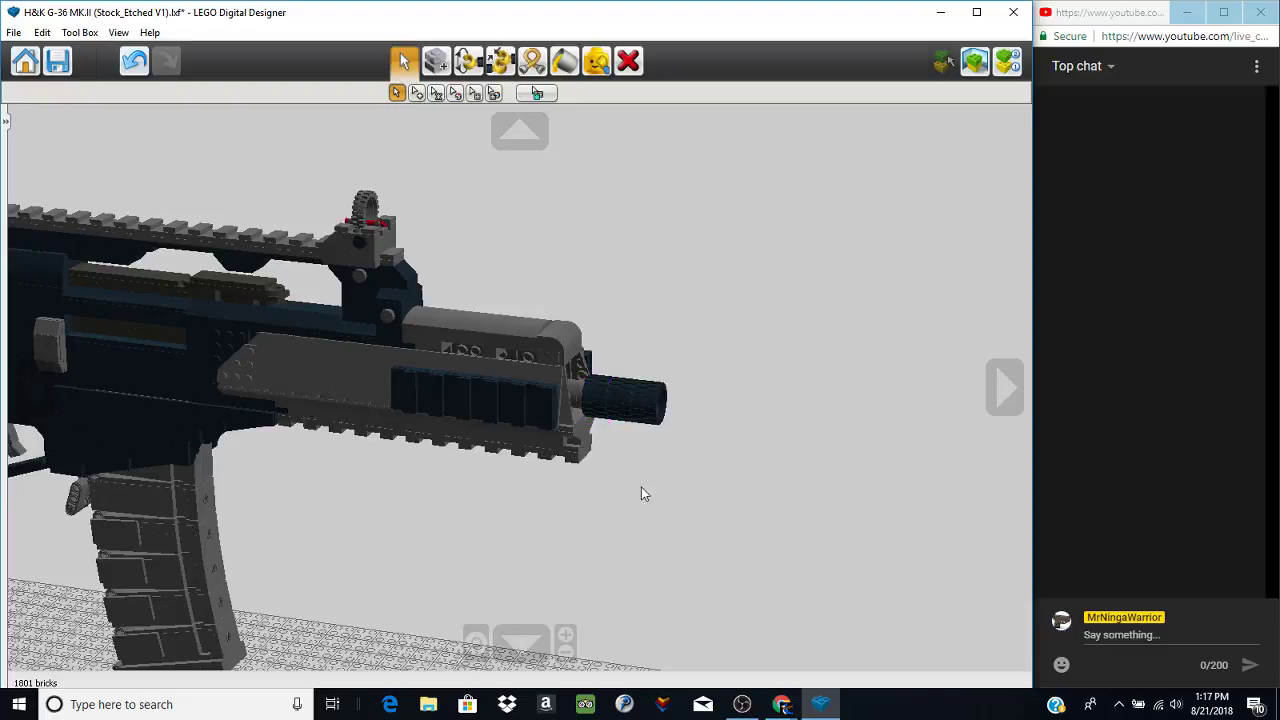
- Reset the view to the whole gun and inspect both full sides, the top rail and the sights
click(466, 642)
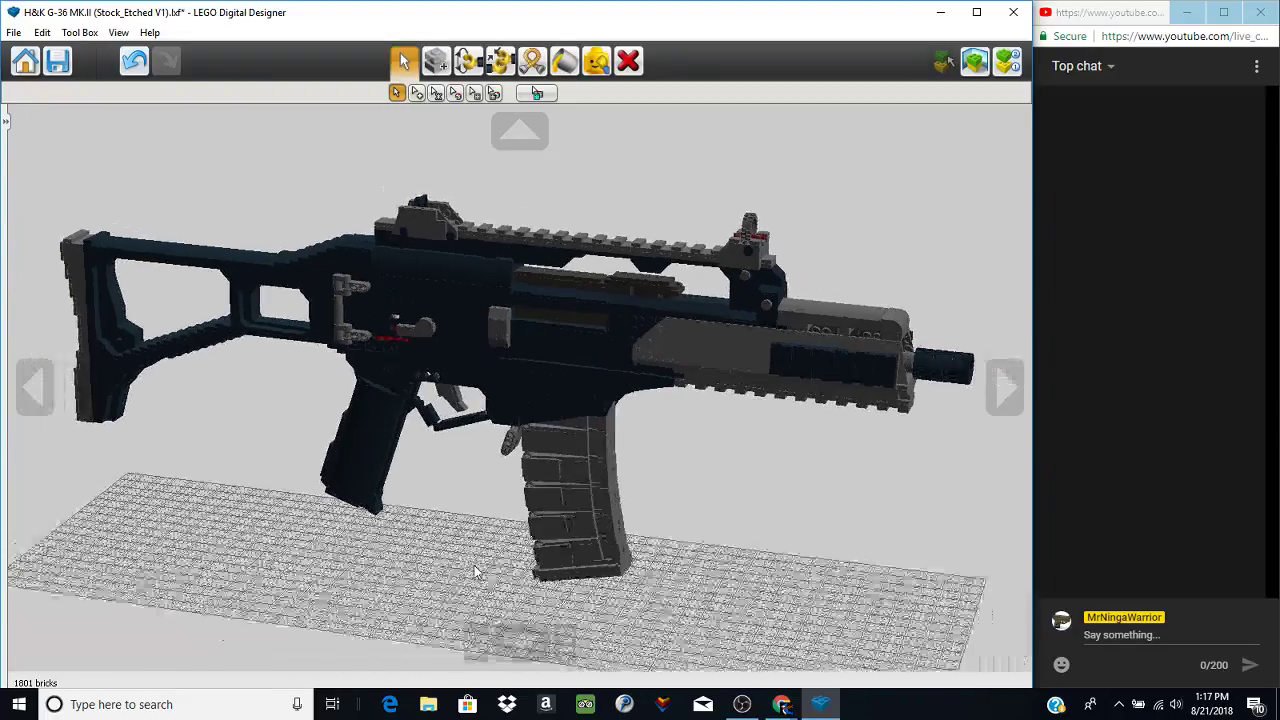
right_drag(818, 501, 362, 467)
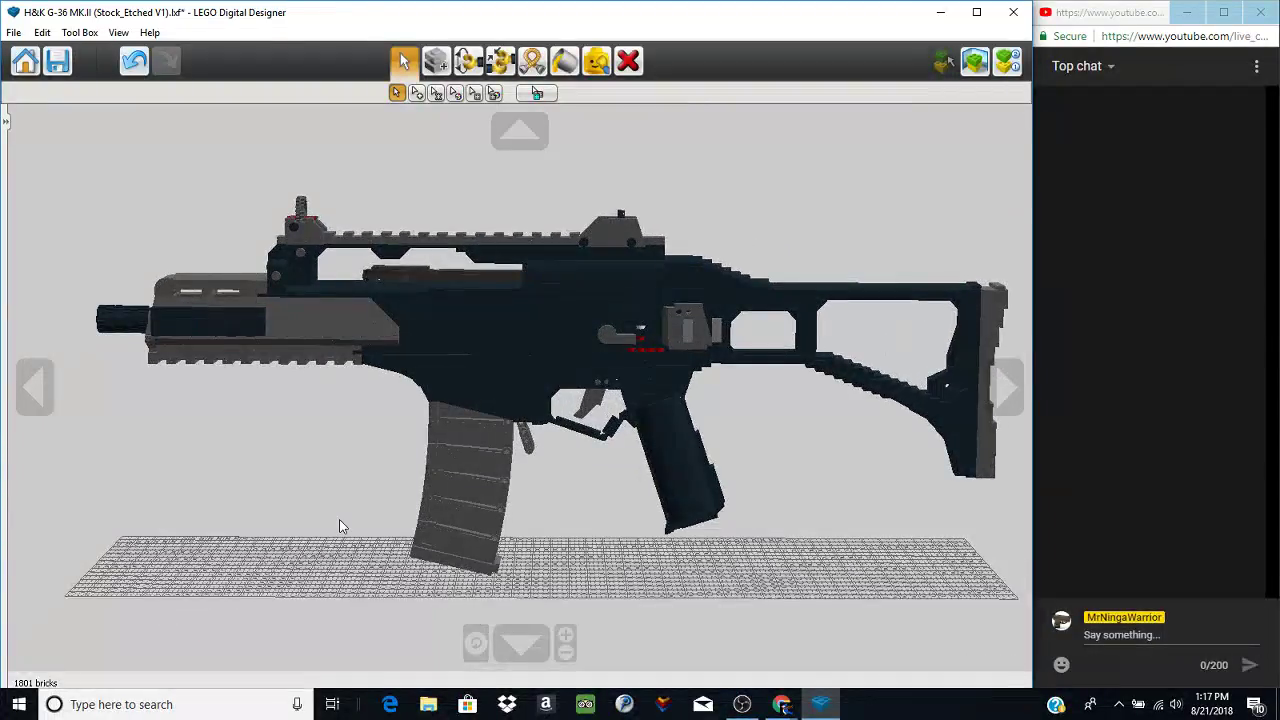
right_drag(826, 529, 284, 543)
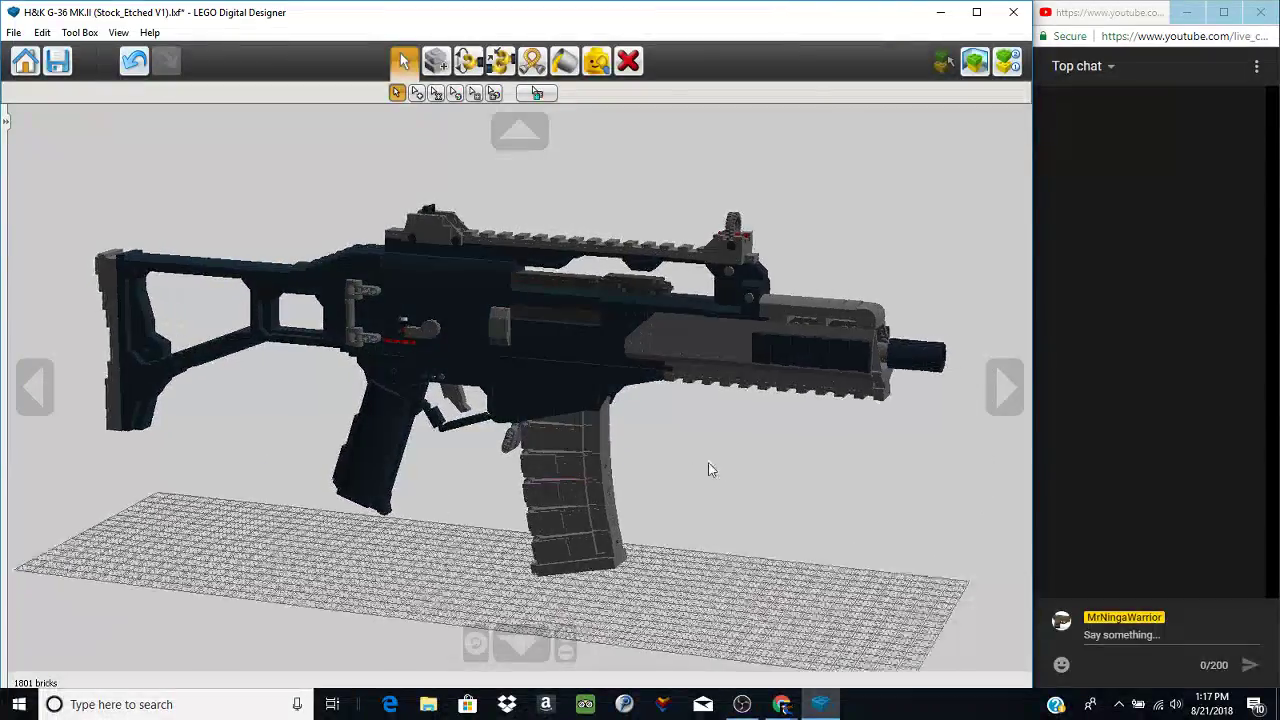
right_drag(708, 464, 465, 362)
scroll(465, 362, up, 5)
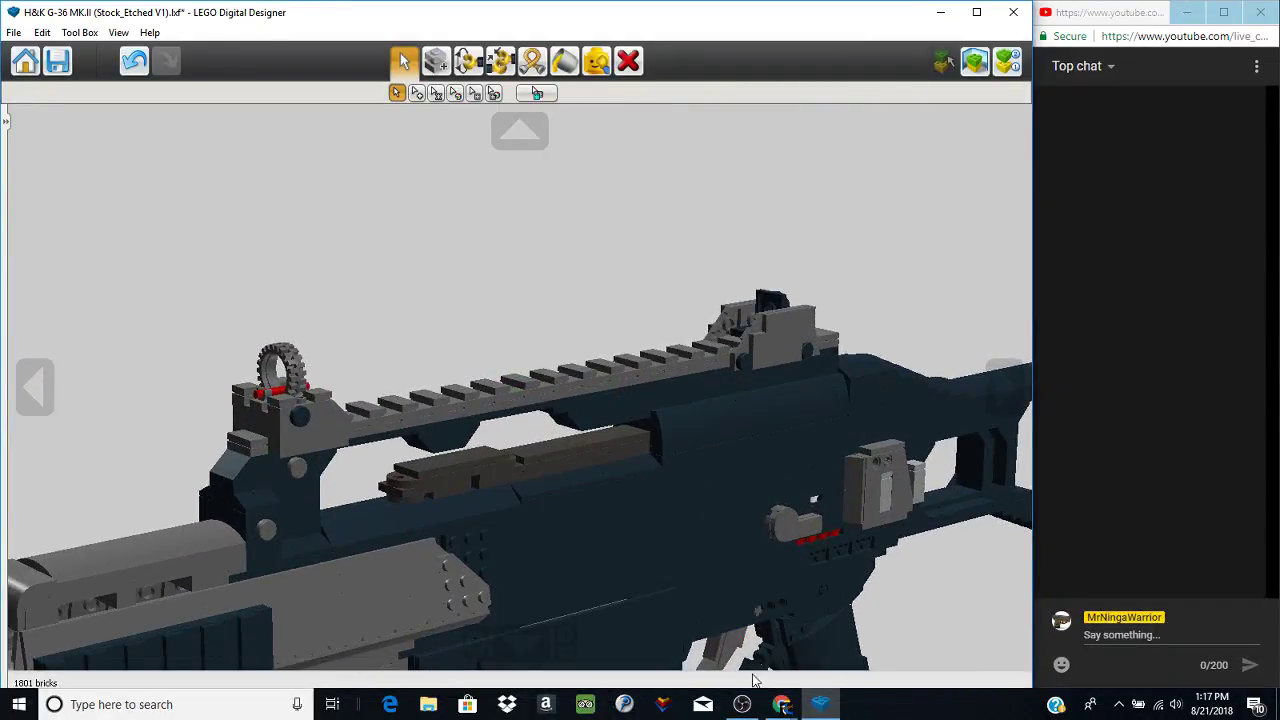
- Switch to Google Drive in the browser and go up to the Guns folder
mouse_move(781, 704)
click(685, 652)
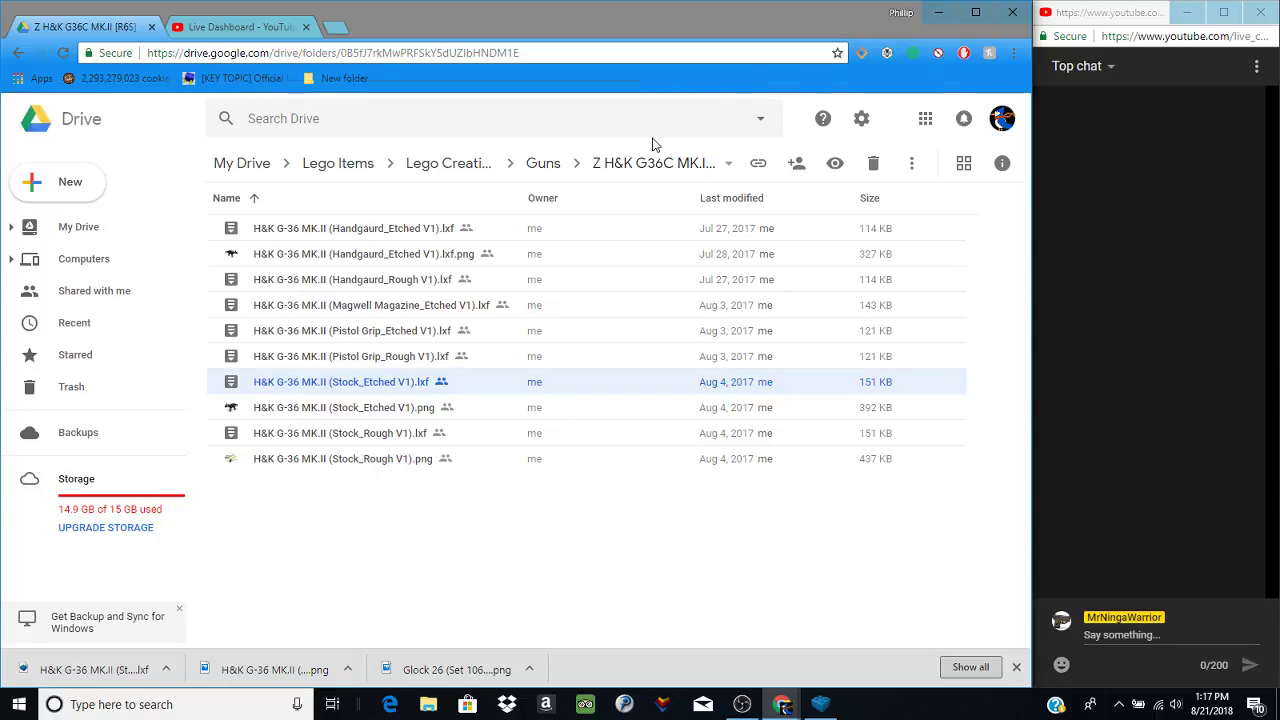
click(545, 164)
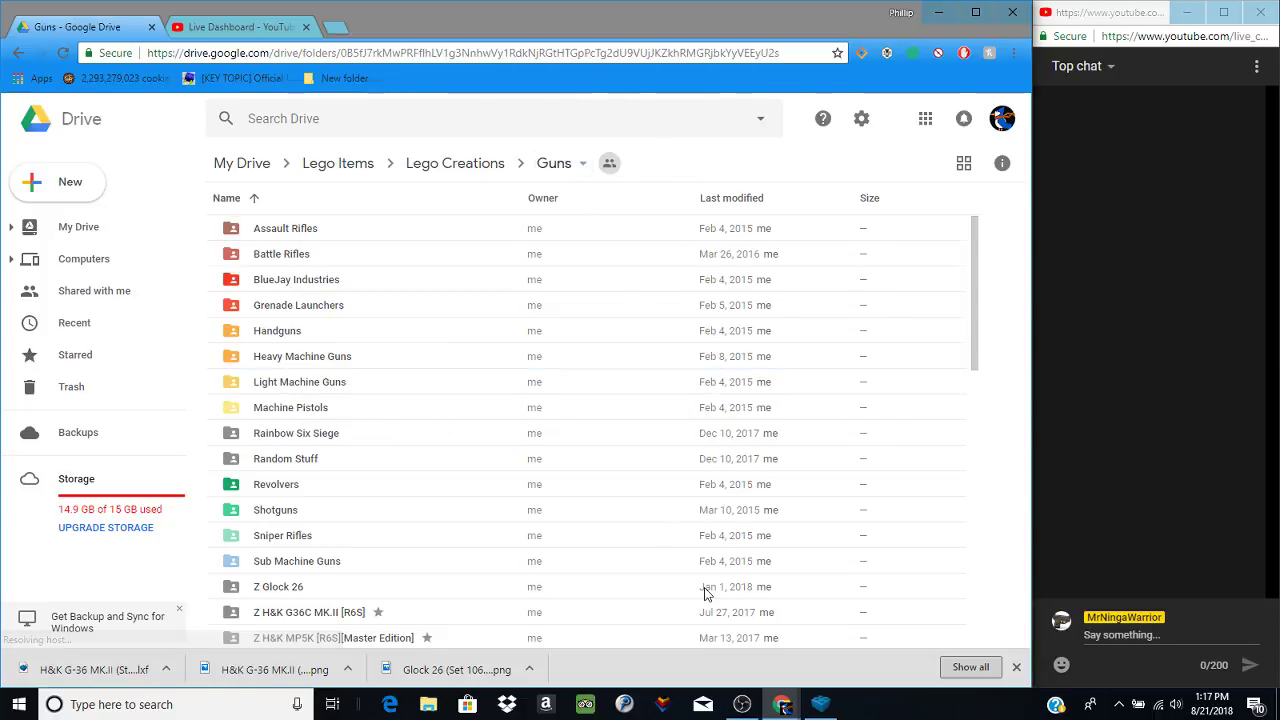
- Switch to LEGO Digital Designer to show the whole G-36 MK.II, and stop the recording in OBS
click(820, 704)
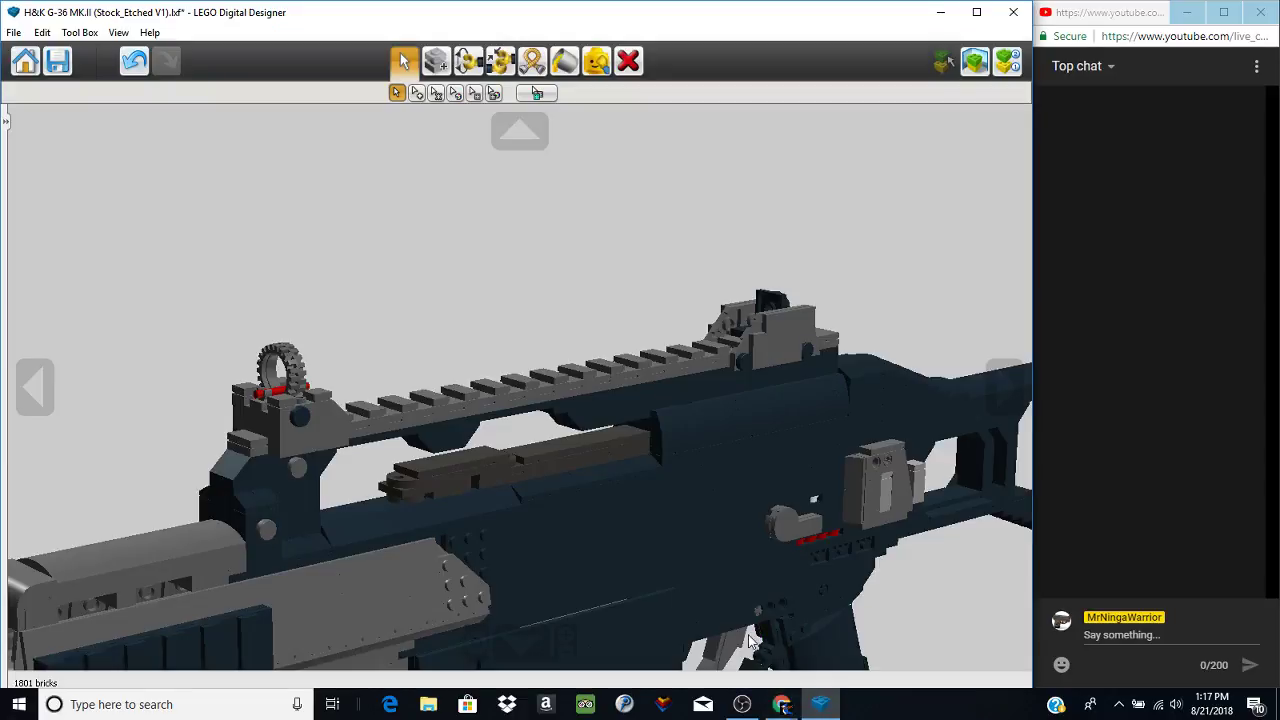
scroll(527, 665, down, 1)
scroll(500, 648, down, 3)
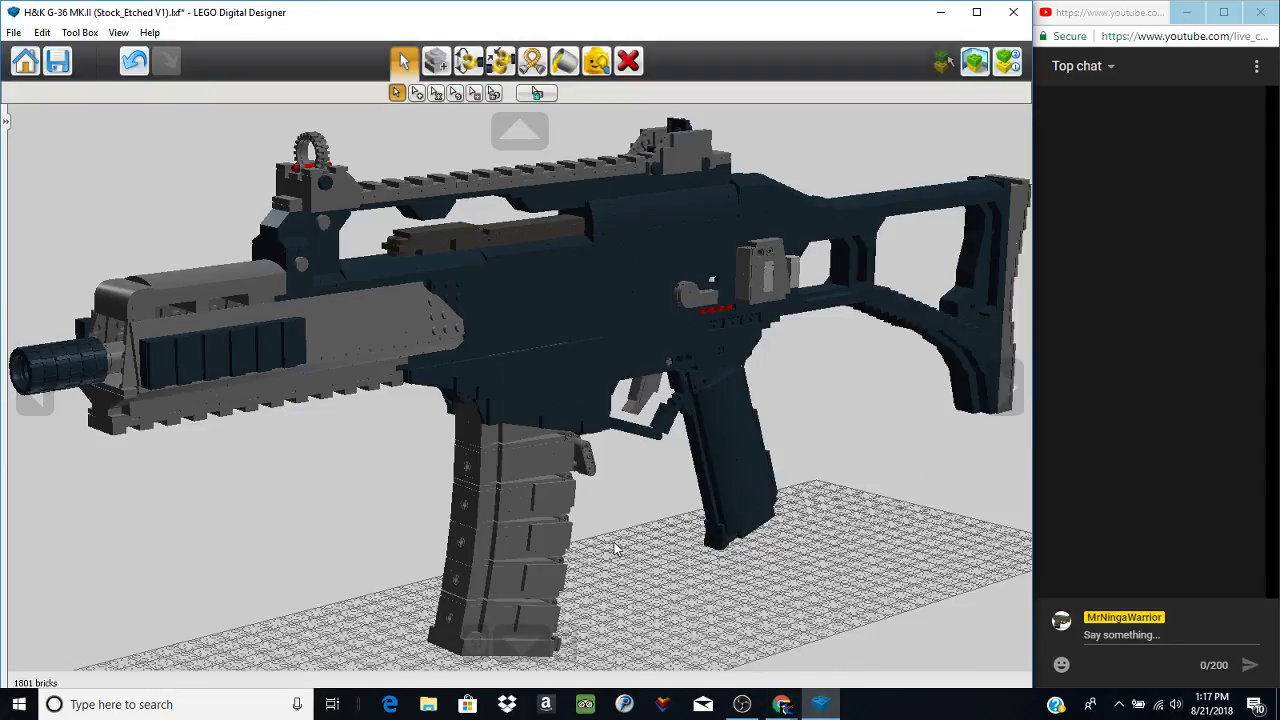
scroll(615, 549, down, 1)
right_drag(615, 549, 583, 583)
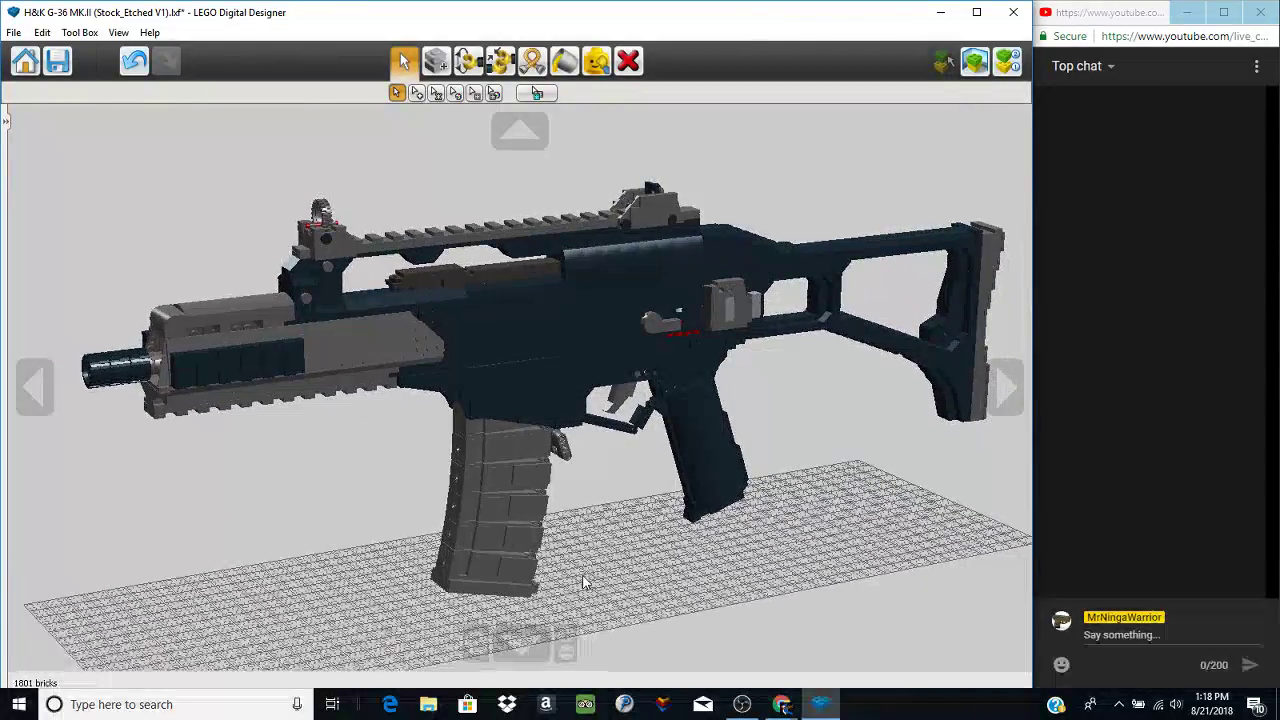
click(741, 704)
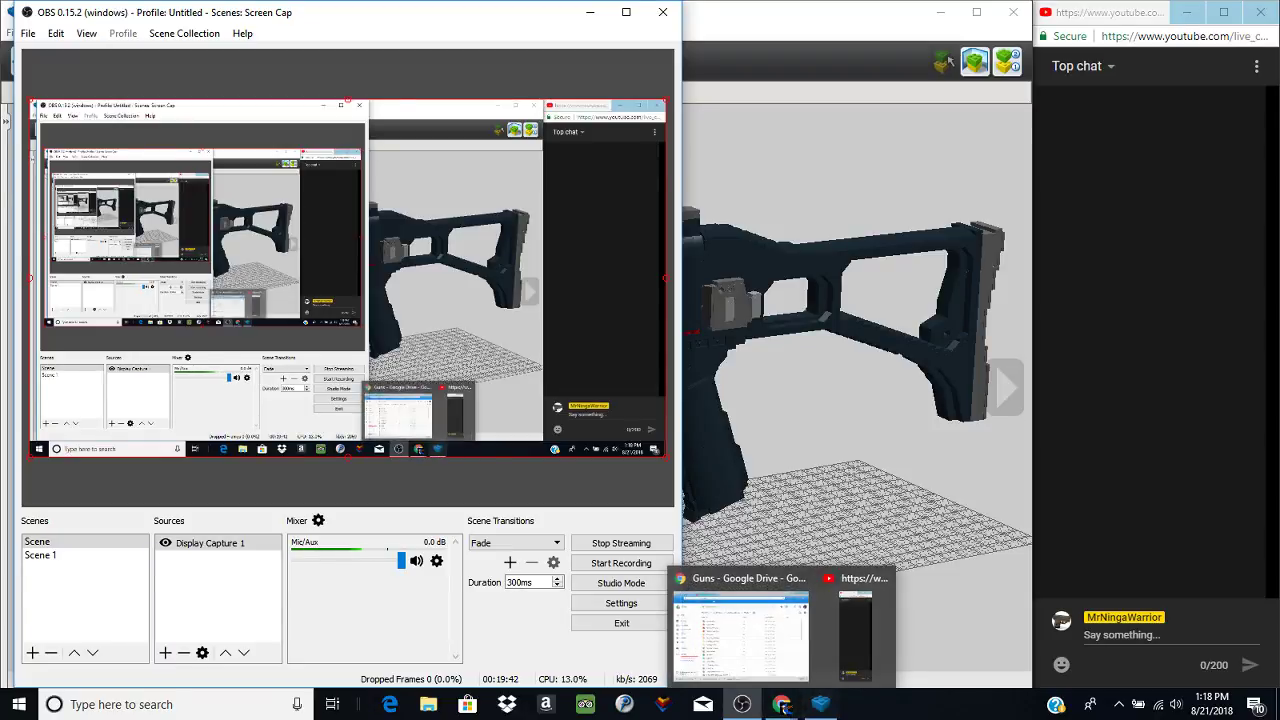
- Switch to Google Drive, open the Z H&K MP5K [R6S][Master Edition] folder and download the Complete V1 PNG render
mouse_move(785, 706)
click(764, 680)
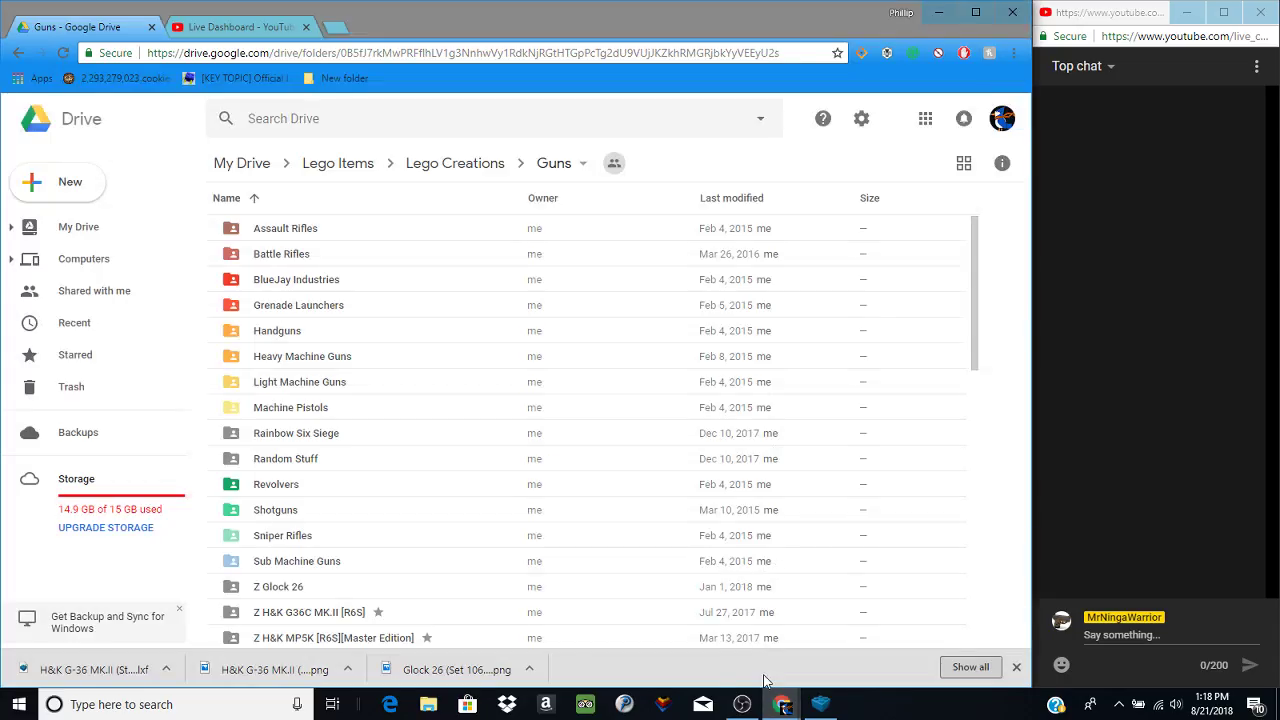
scroll(458, 442, down, 3)
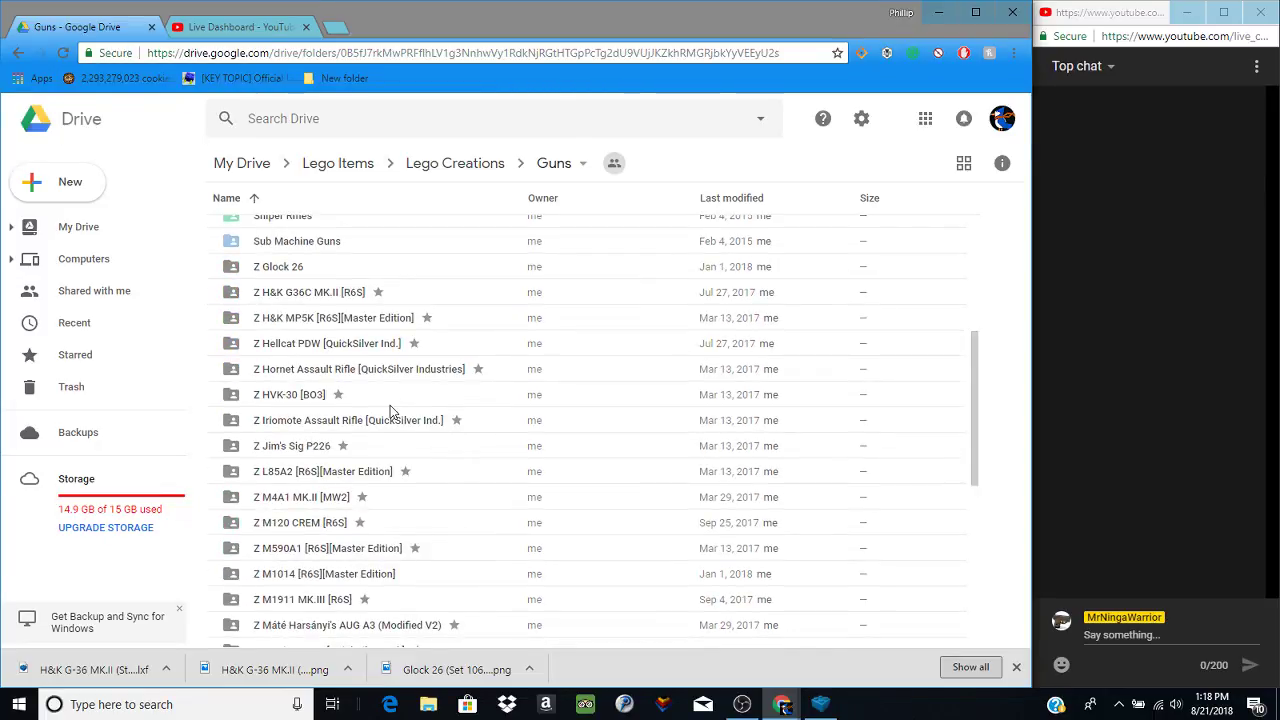
click(368, 317)
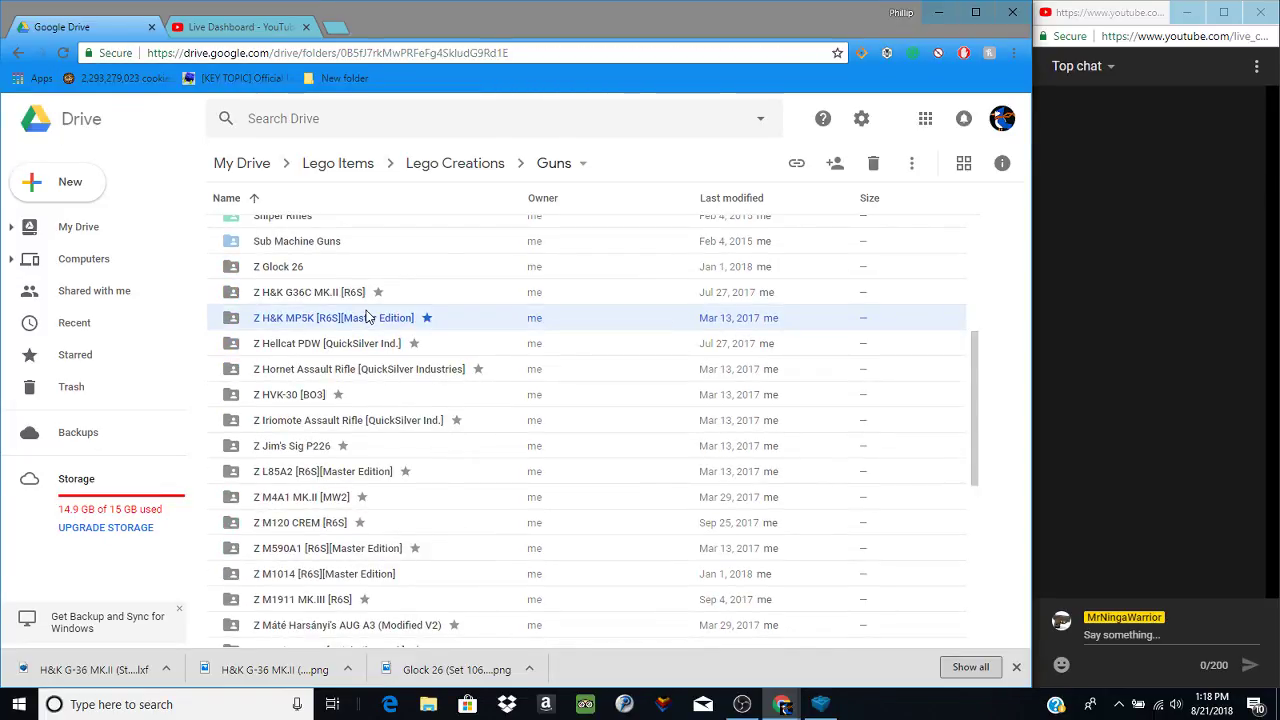
double_click(368, 317)
double_click(366, 305)
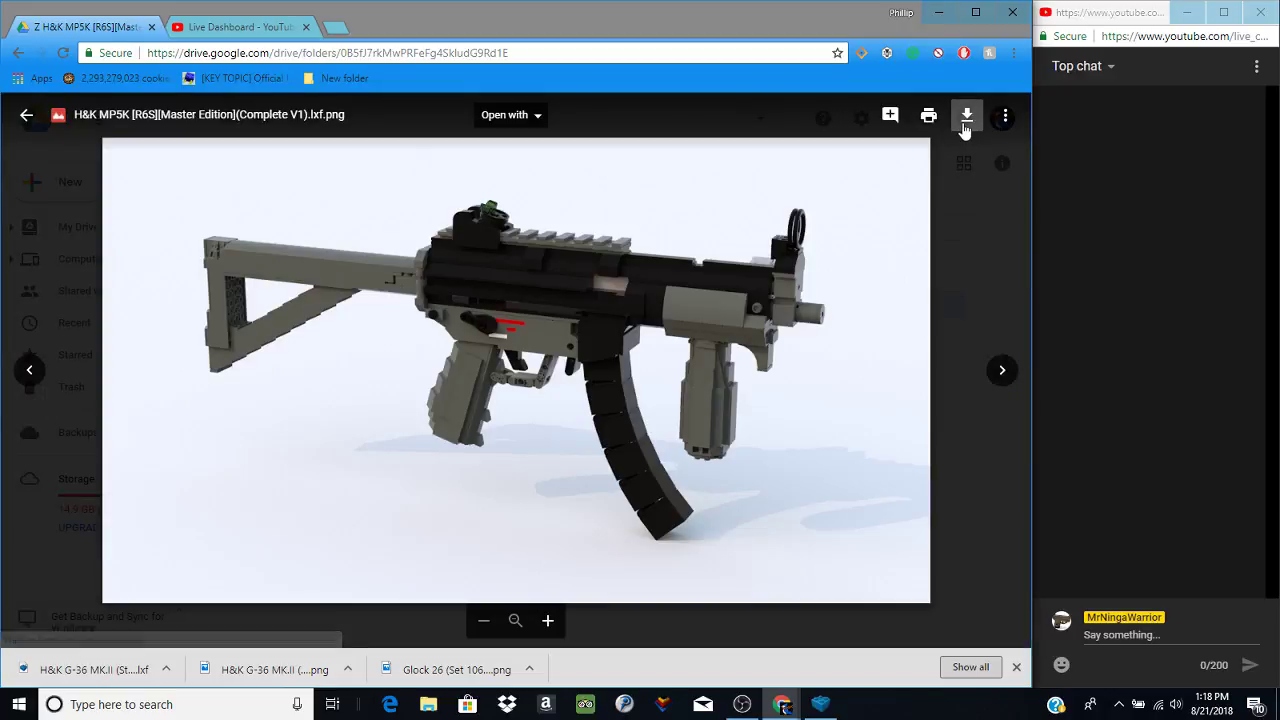
click(966, 118)
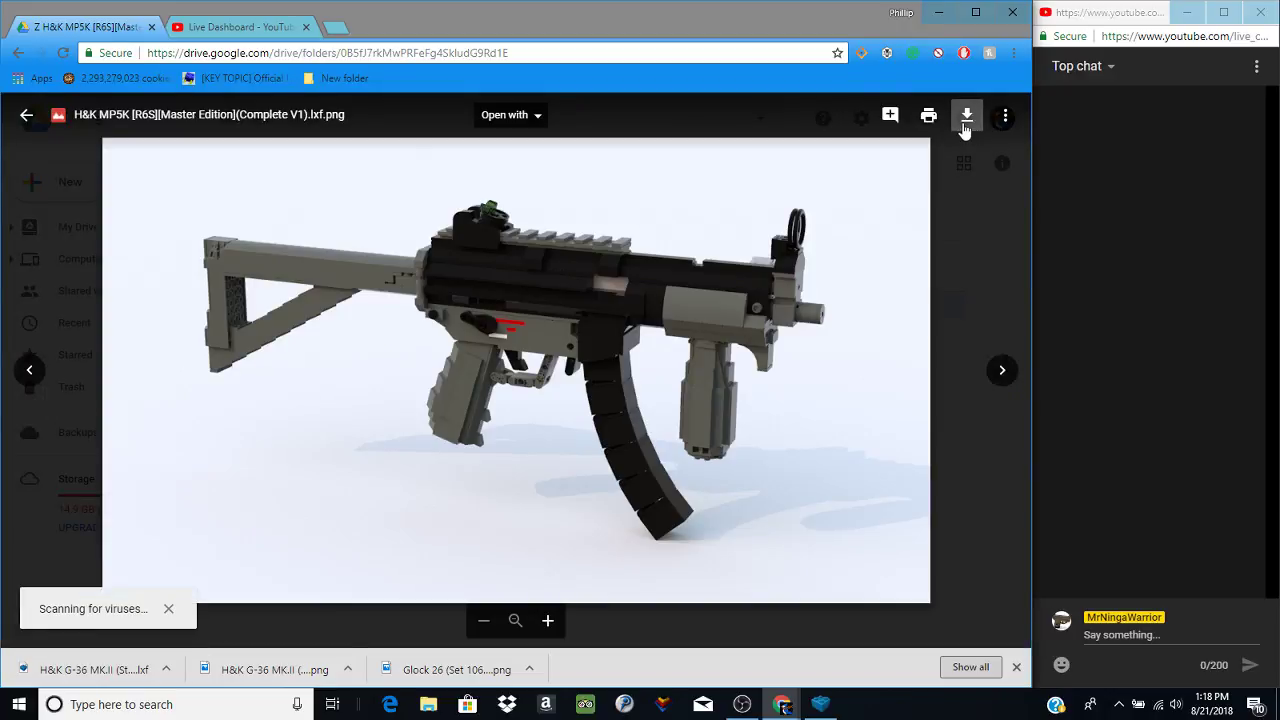
click(979, 208)
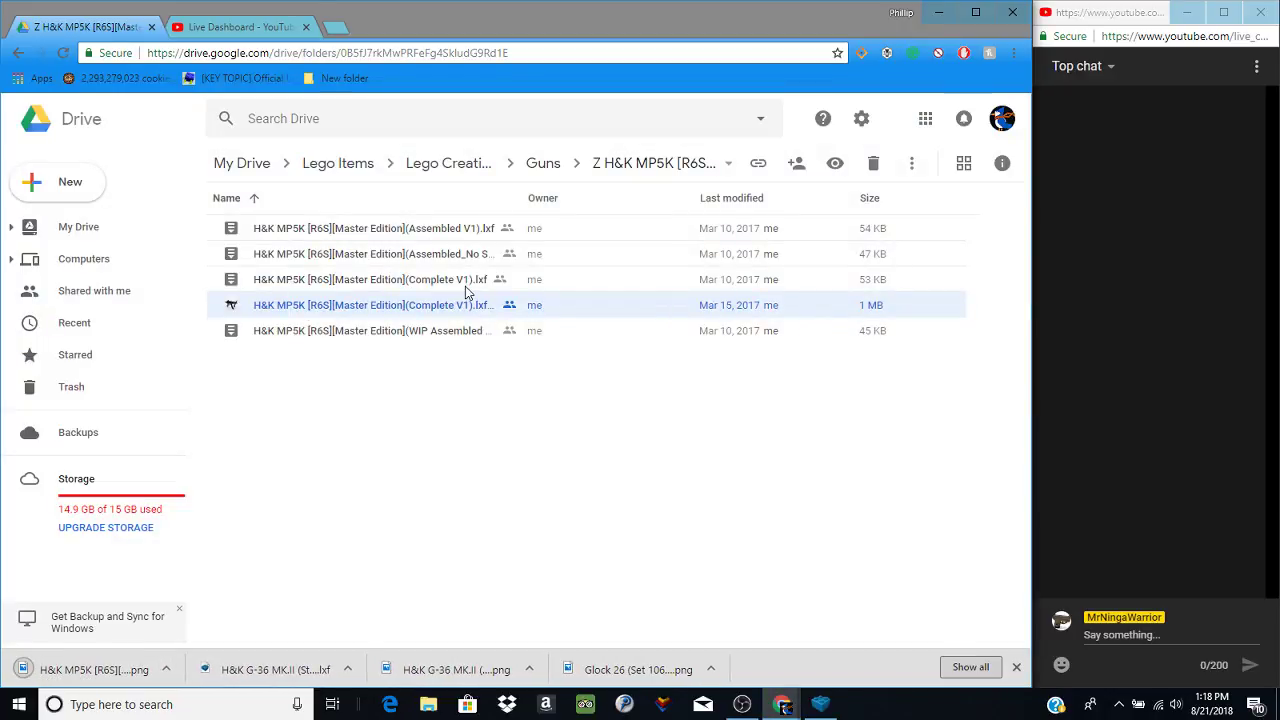
- Download the H&K MP5K [R6S][Master Edition](Complete V1).lxf model file and close its preview
double_click(465, 282)
click(966, 116)
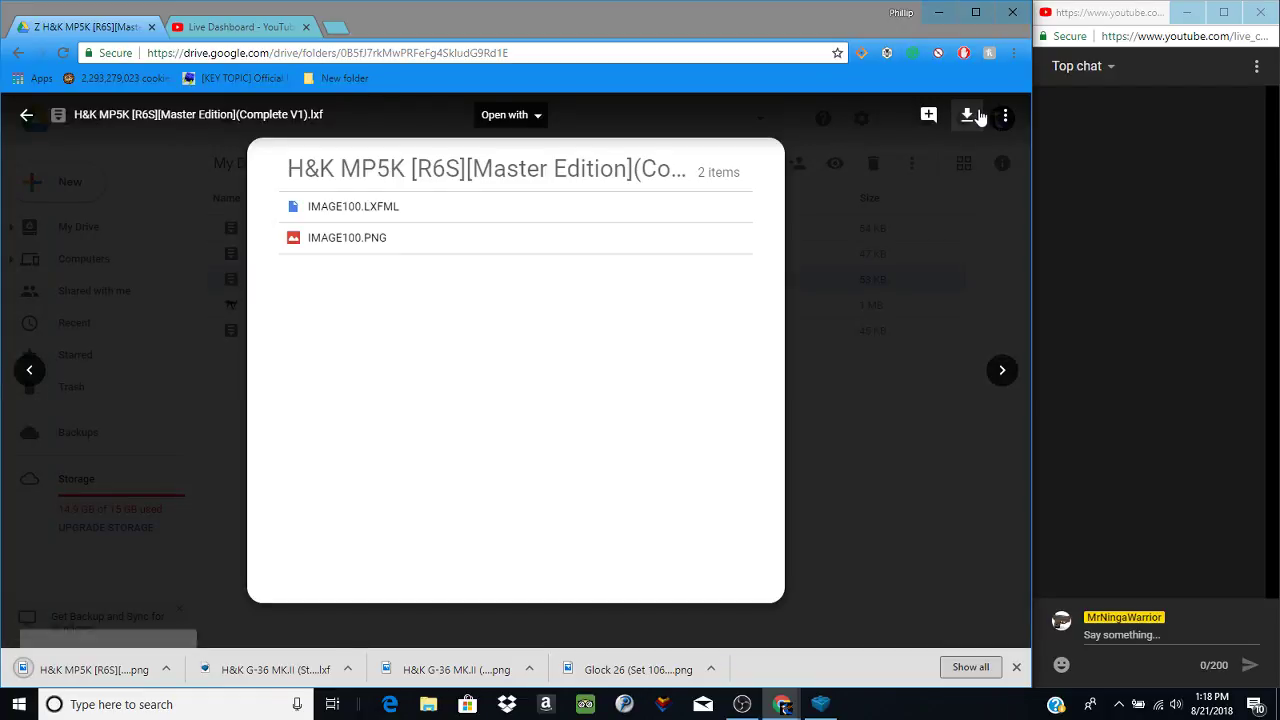
click(822, 426)
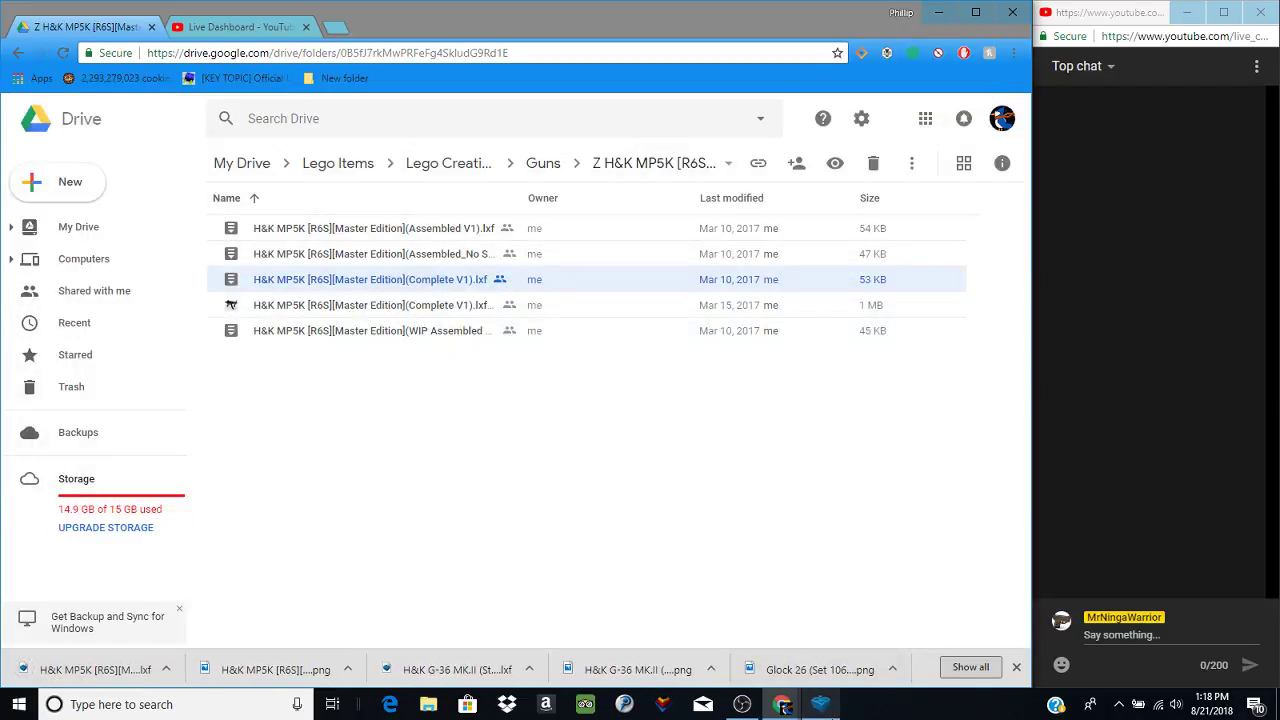
- Open the downloaded MP5K Complete V1 model in LEGO Digital Designer, discarding the changes to the G-36 MK.II
click(825, 707)
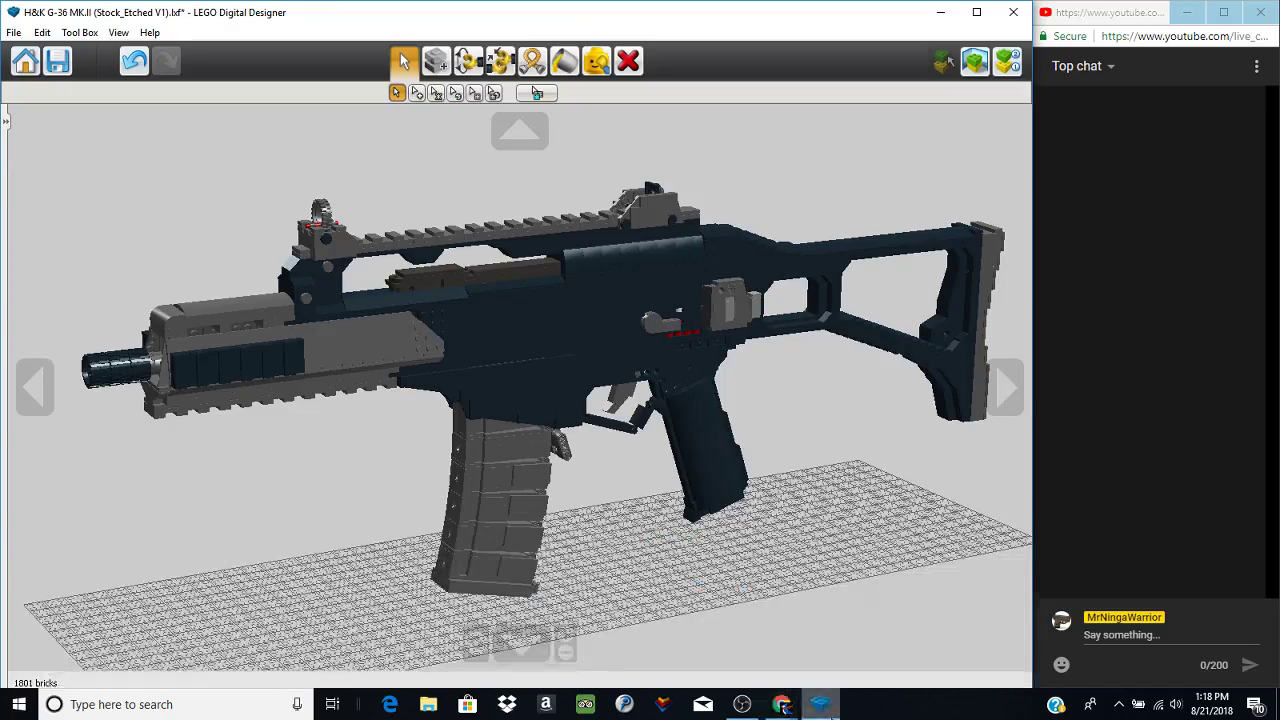
click(776, 705)
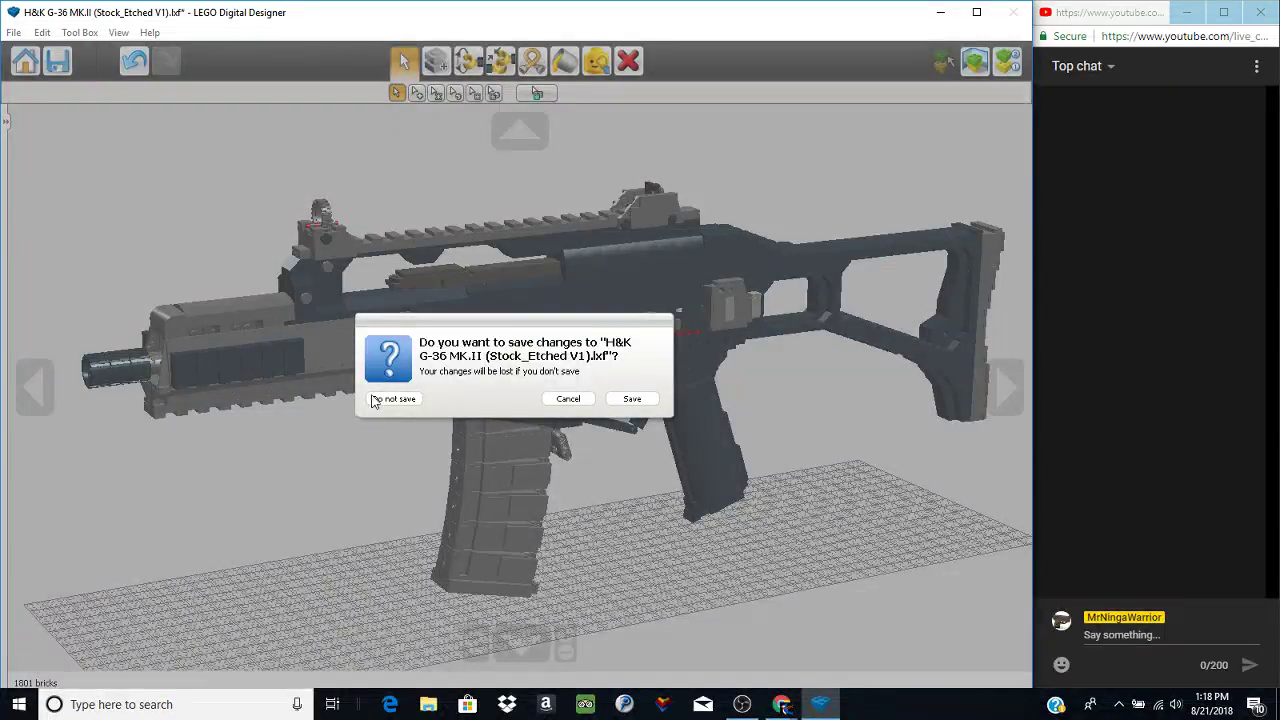
click(393, 399)
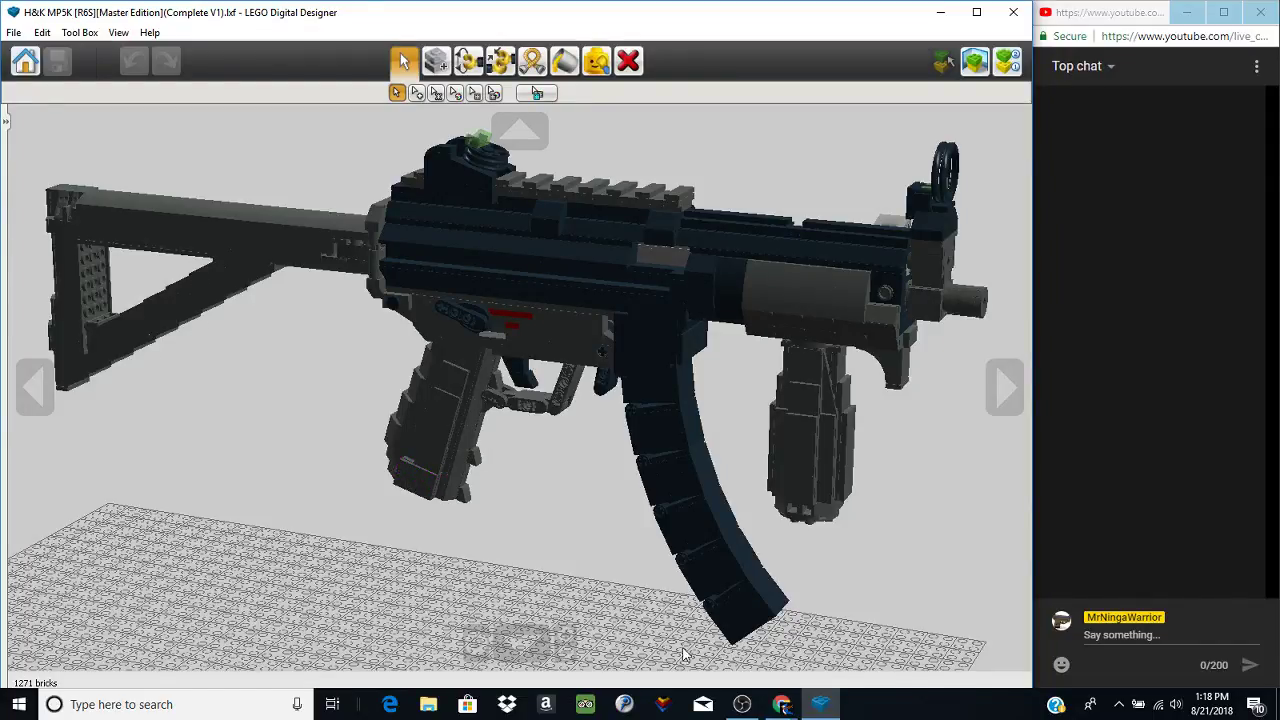
- Start a new recording in OBS and switch back to the MP5K model in LEGO Digital Designer
mouse_move(781, 704)
click(760, 630)
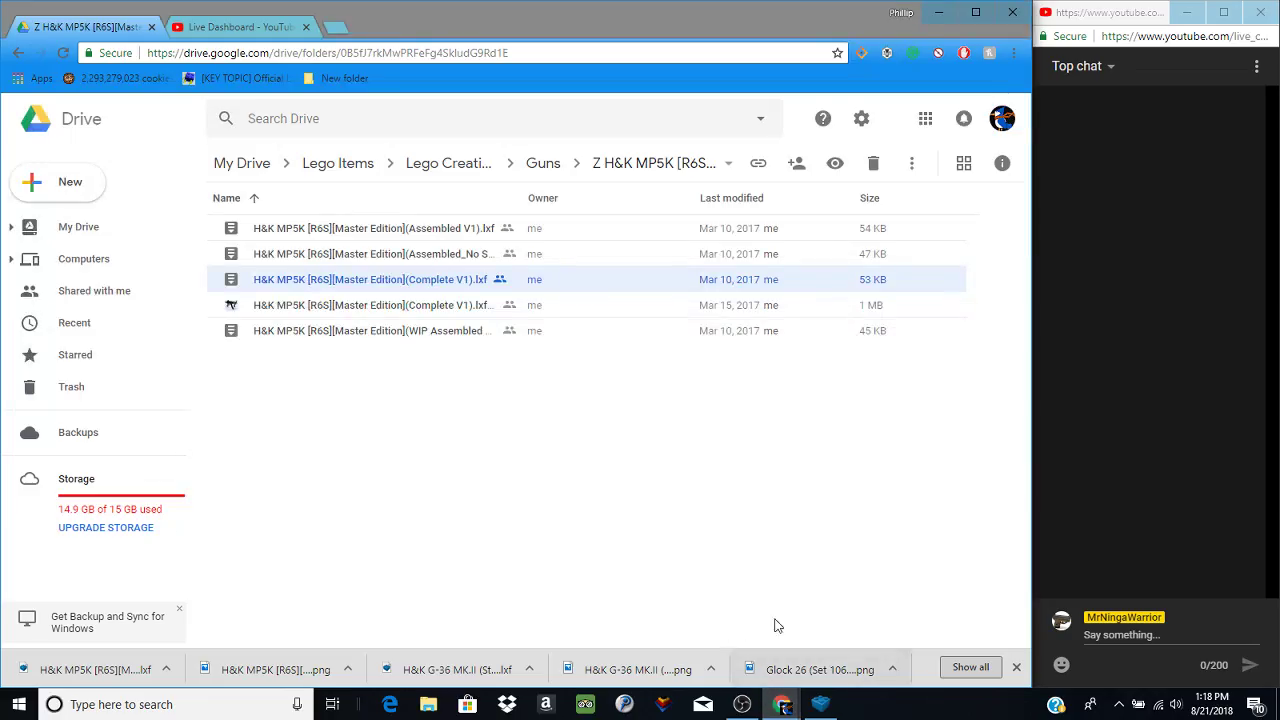
click(745, 704)
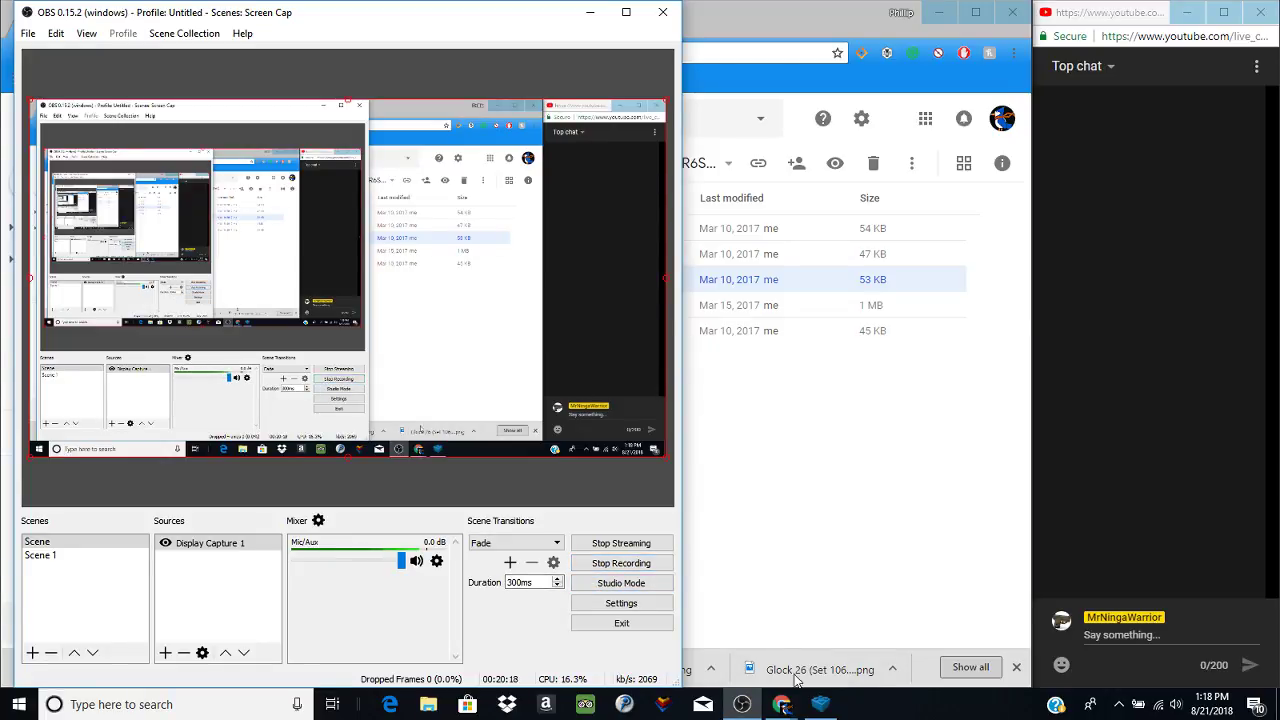
click(817, 704)
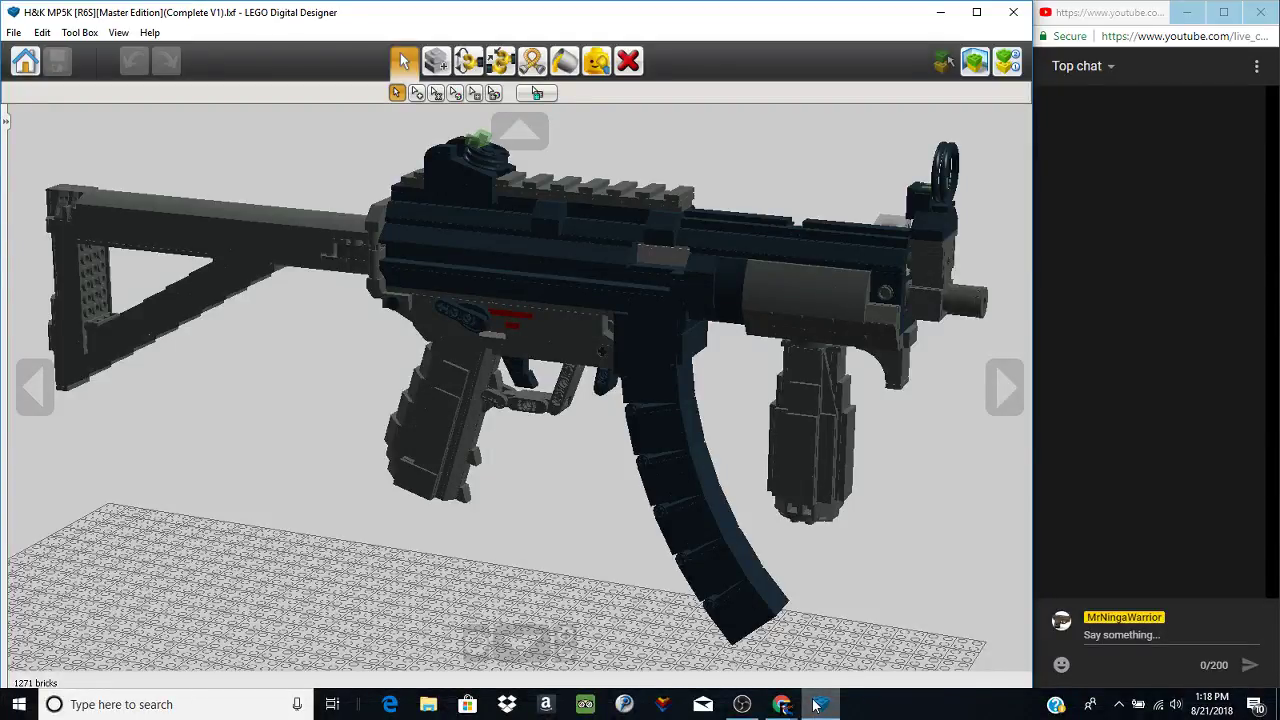
mouse_move(789, 699)
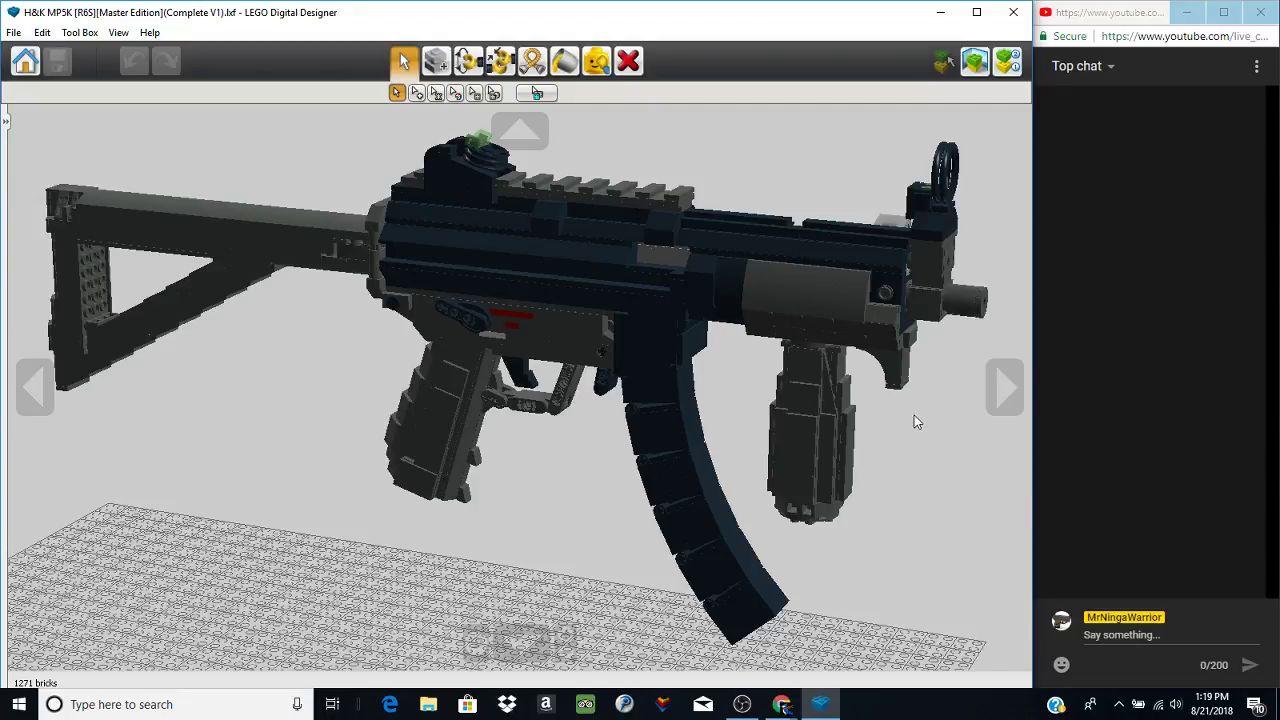
- Inspect the MP5K's stock from both sides and from behind, including its triangular brace and butt plate
right_drag(914, 415, 555, 455)
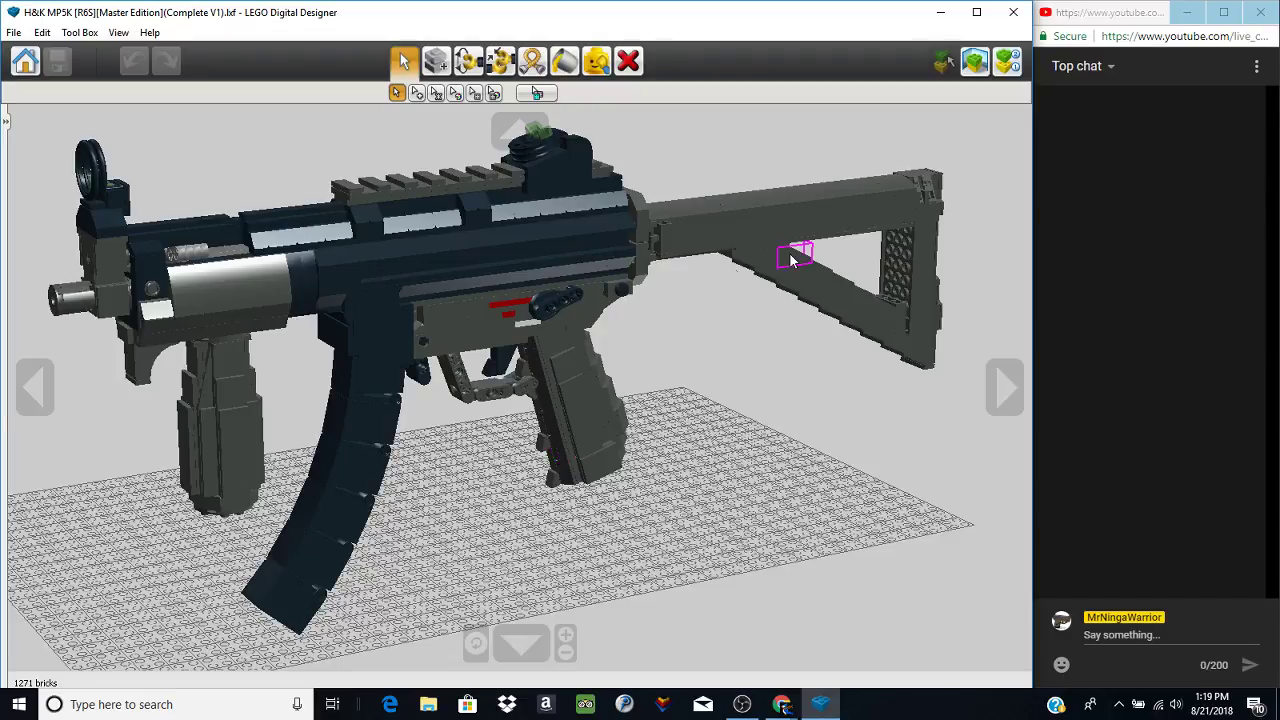
scroll(797, 255, up, 5)
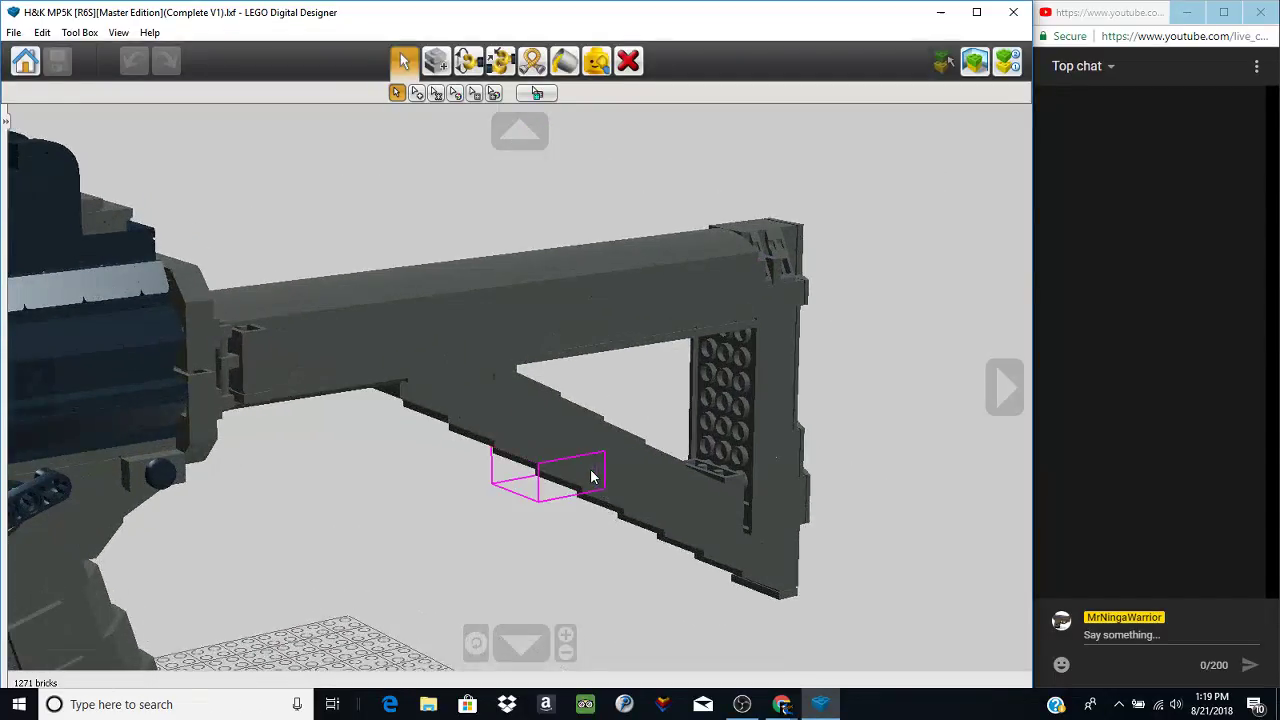
right_drag(590, 468, 473, 484)
scroll(473, 484, down, 1)
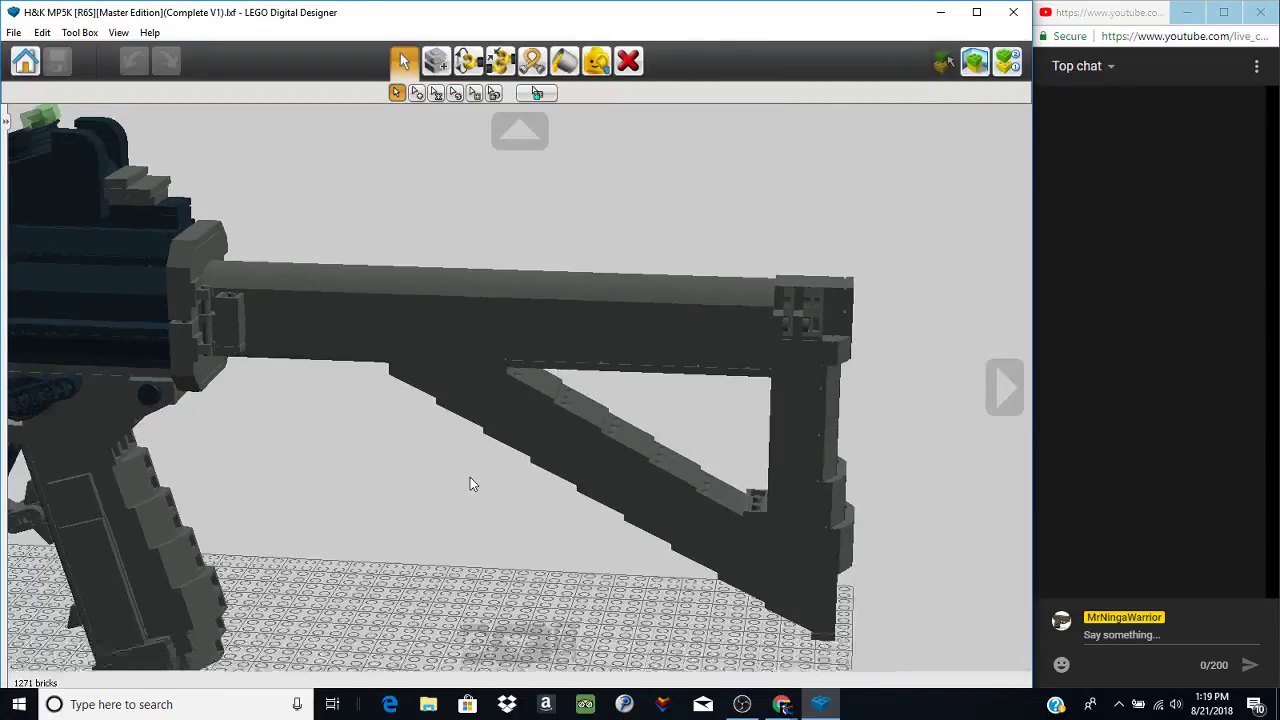
right_drag(470, 477, 425, 481)
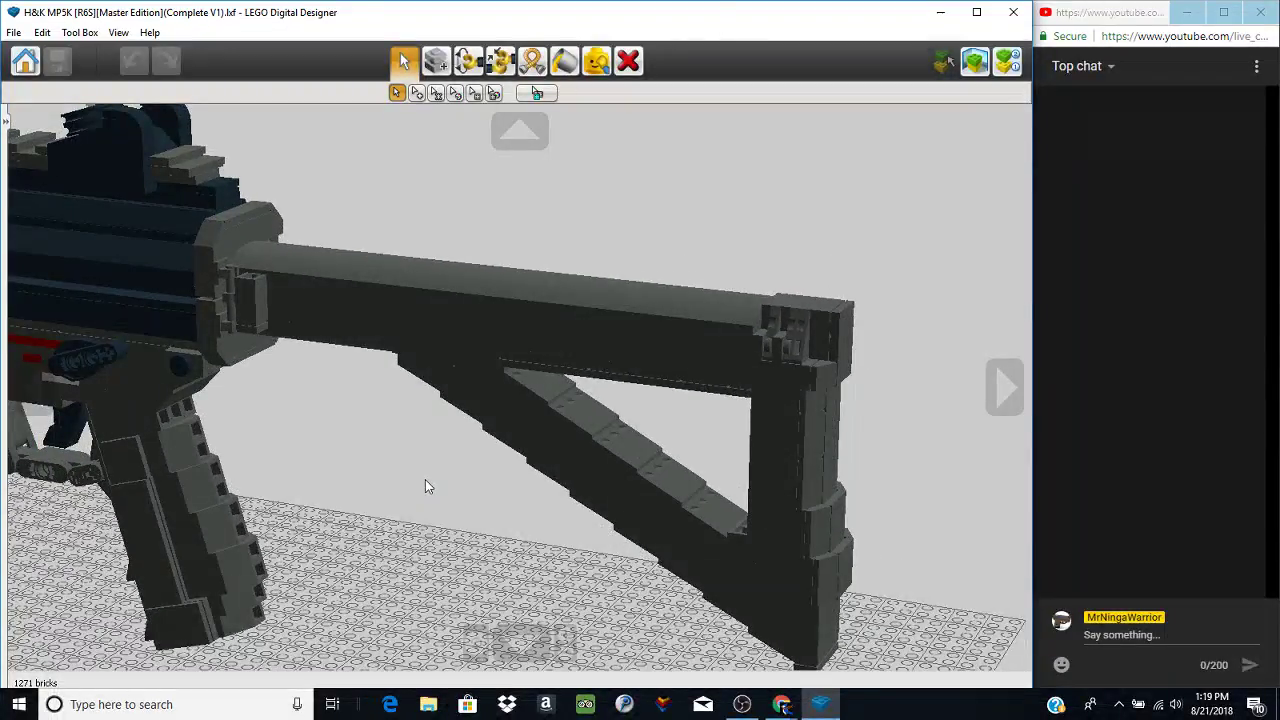
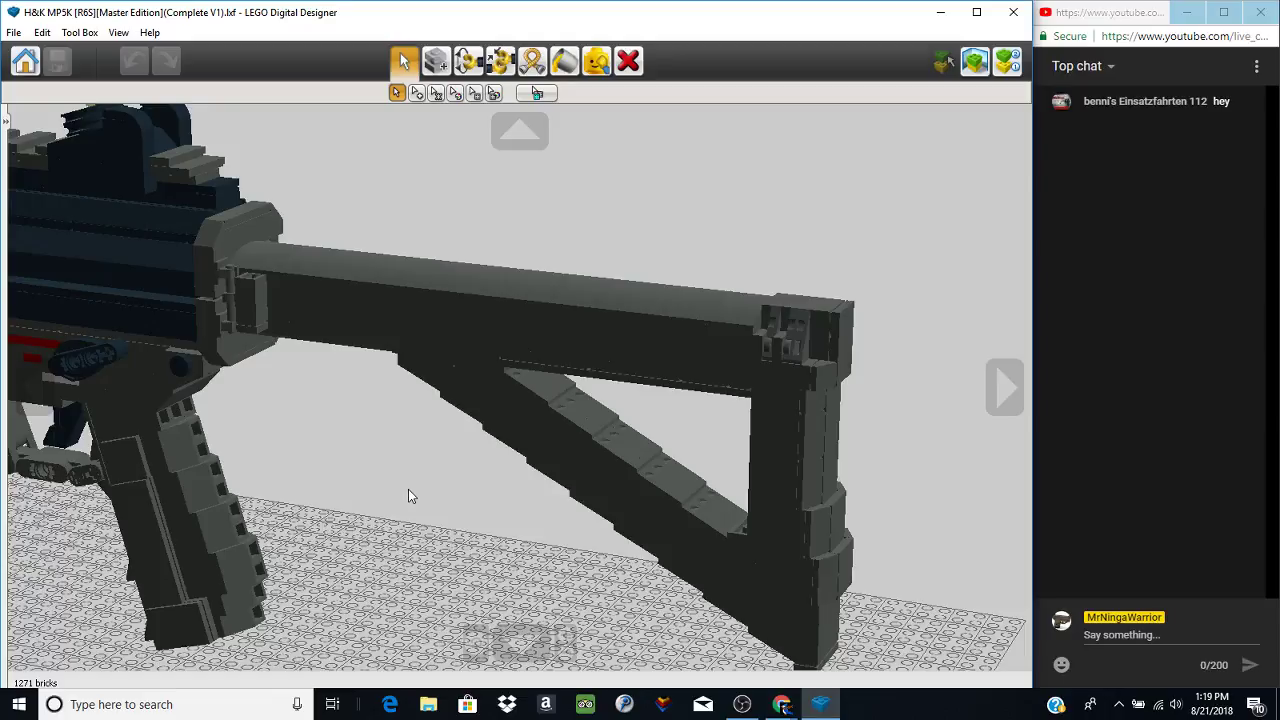
right_drag(406, 298, 378, 365)
right_drag(625, 479, 555, 466)
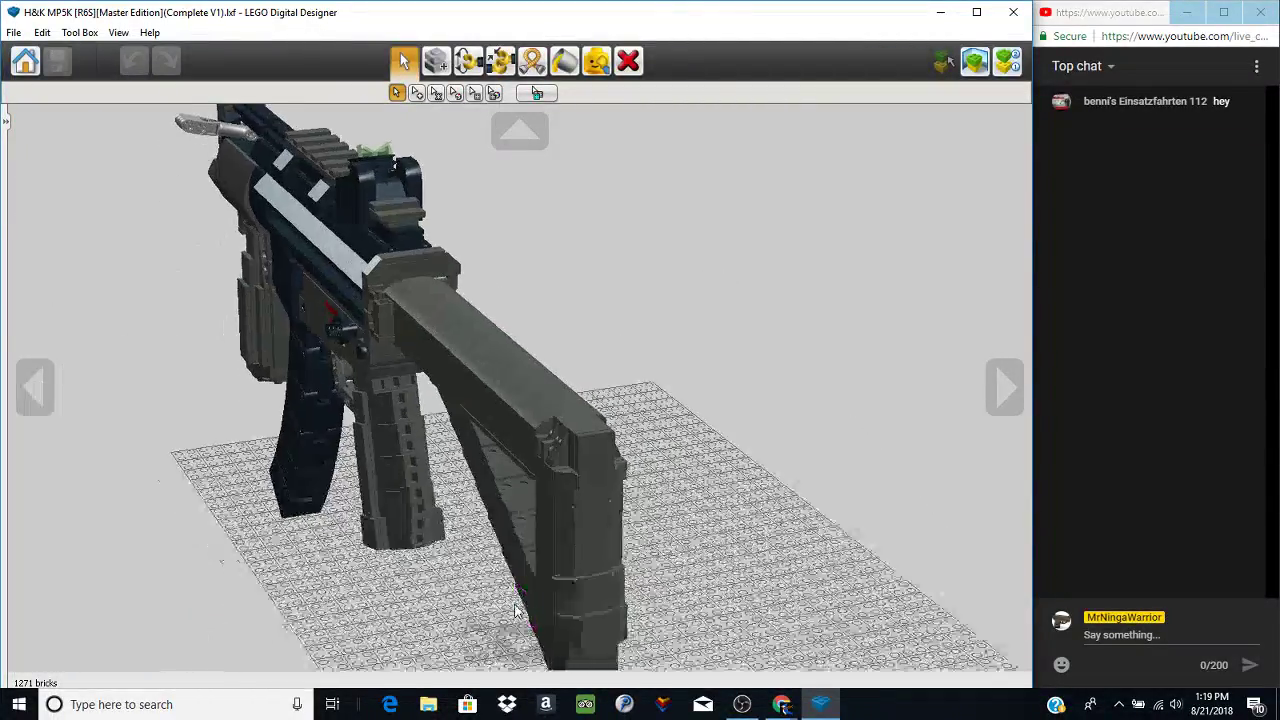
right_click(590, 549)
right_drag(590, 552, 677, 467)
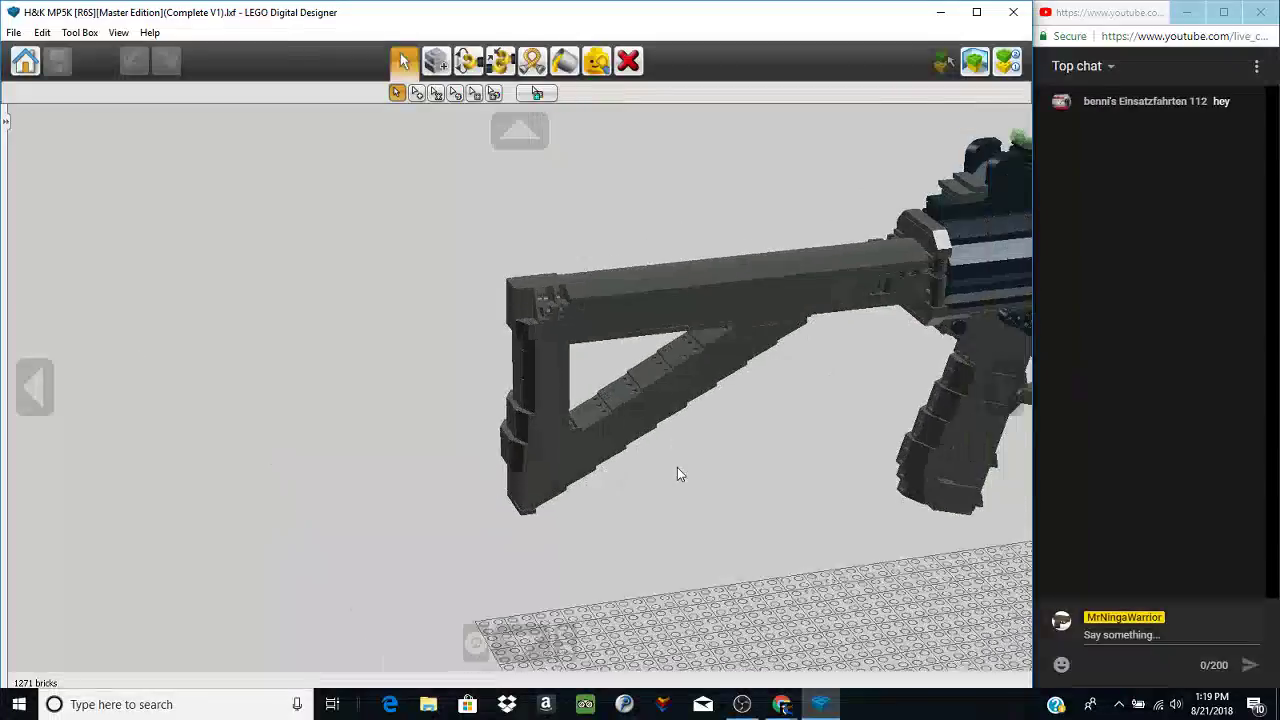
- Examine up close the hinge joining the stock to the receiver's end plate
right_click(896, 300)
scroll(281, 435, up, 10)
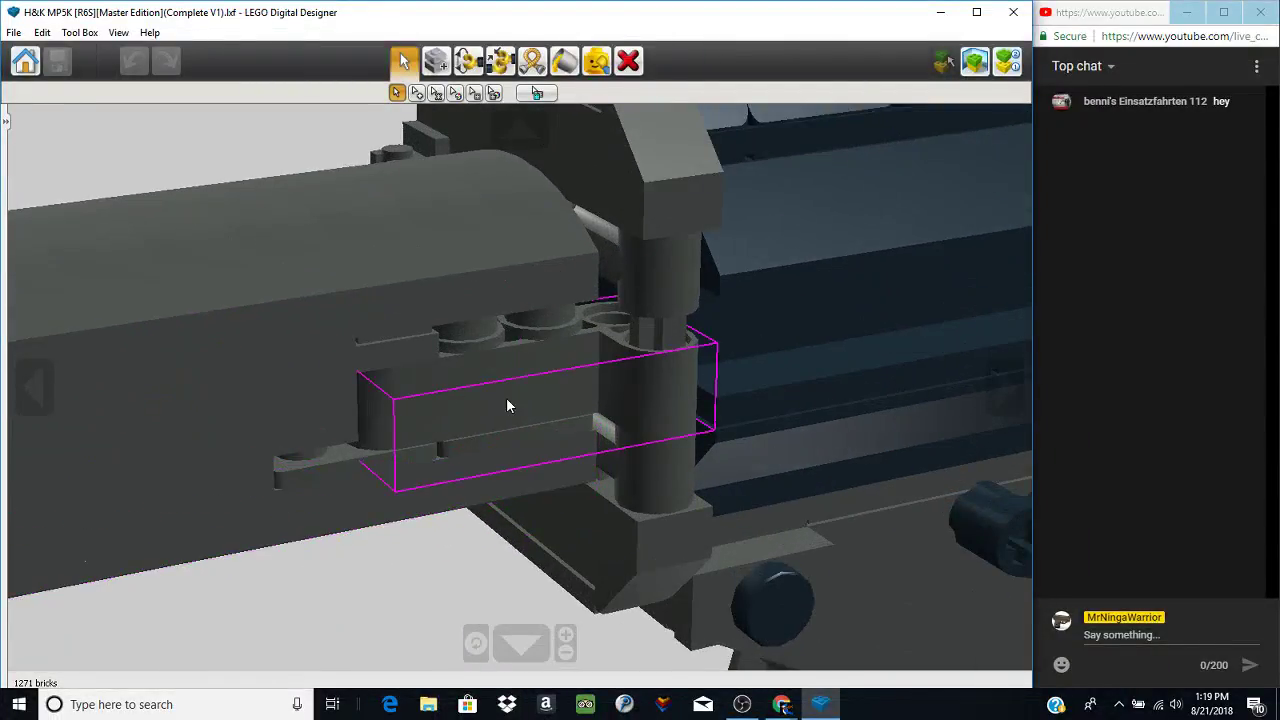
right_drag(507, 405, 589, 363)
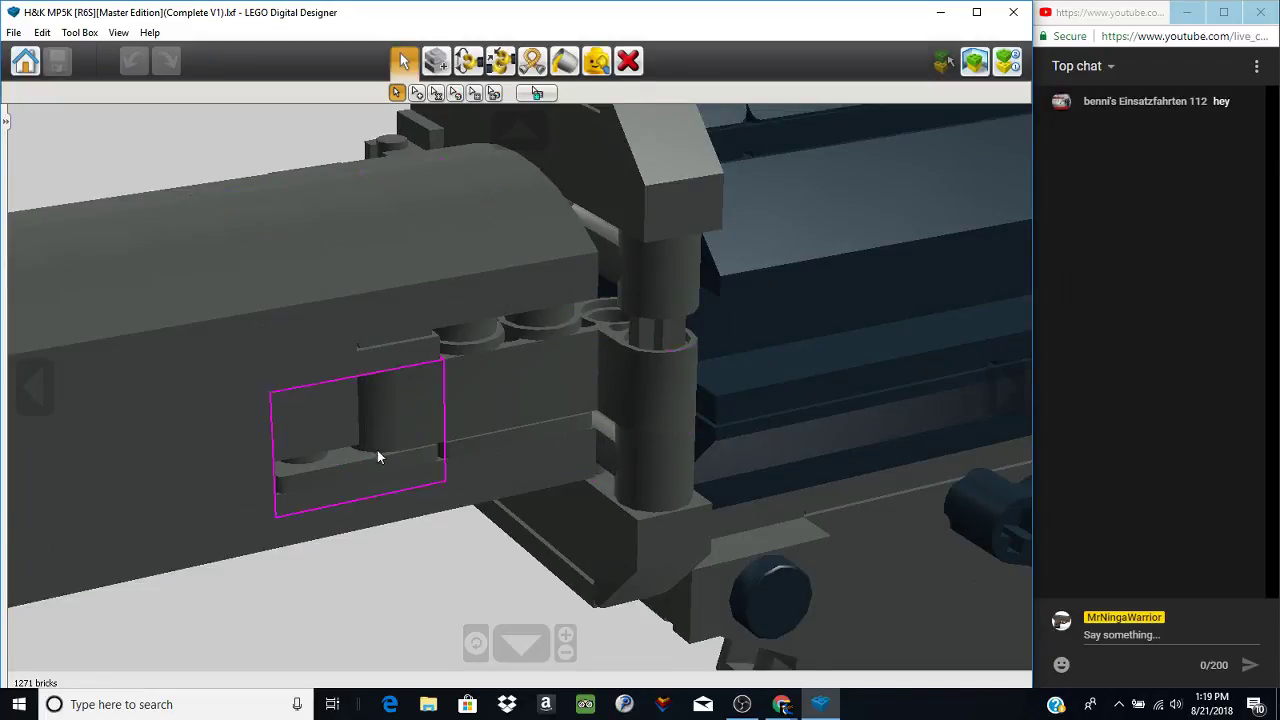
right_drag(377, 451, 429, 400)
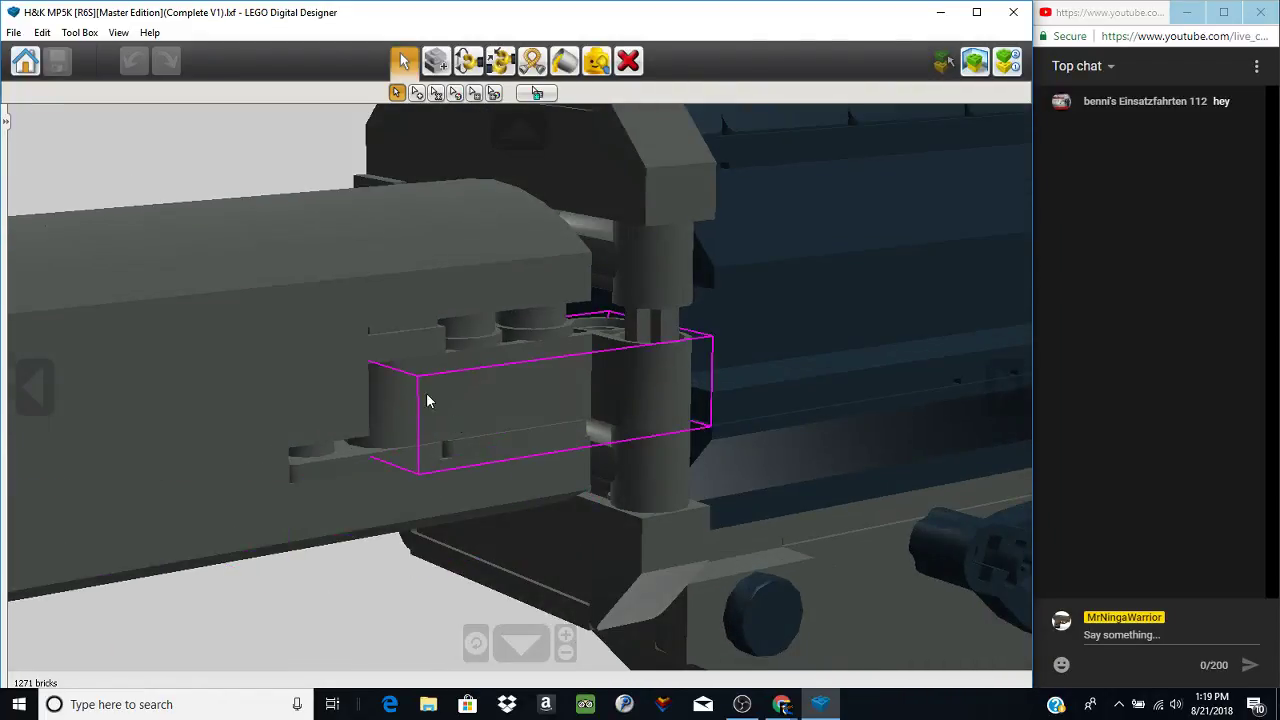
right_drag(406, 443, 334, 434)
mouse_move(334, 434)
mouse_down()
mouse_move(394, 530)
mouse_move(323, 403)
mouse_move(345, 442)
mouse_up()
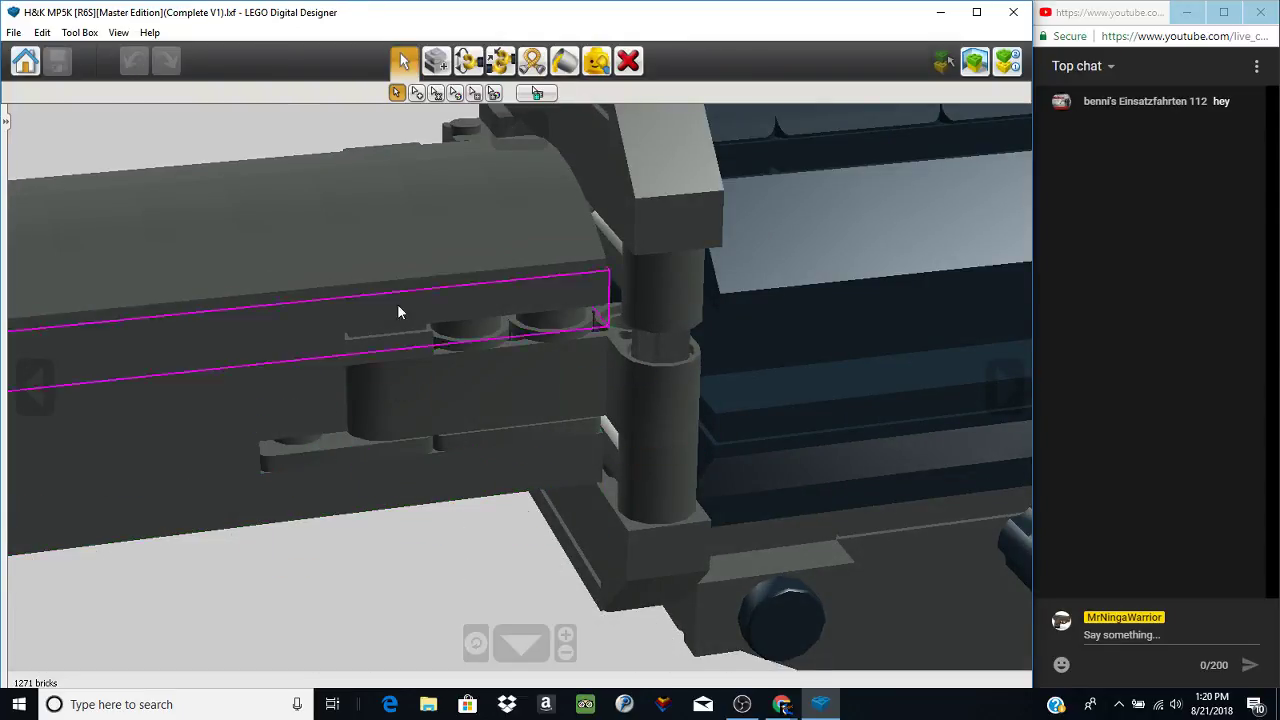
right_drag(397, 309, 491, 406)
drag(491, 406, 409, 609)
scroll(409, 569, down, 3)
right_drag(409, 609, 362, 646)
drag(362, 645, 482, 400)
click(480, 407)
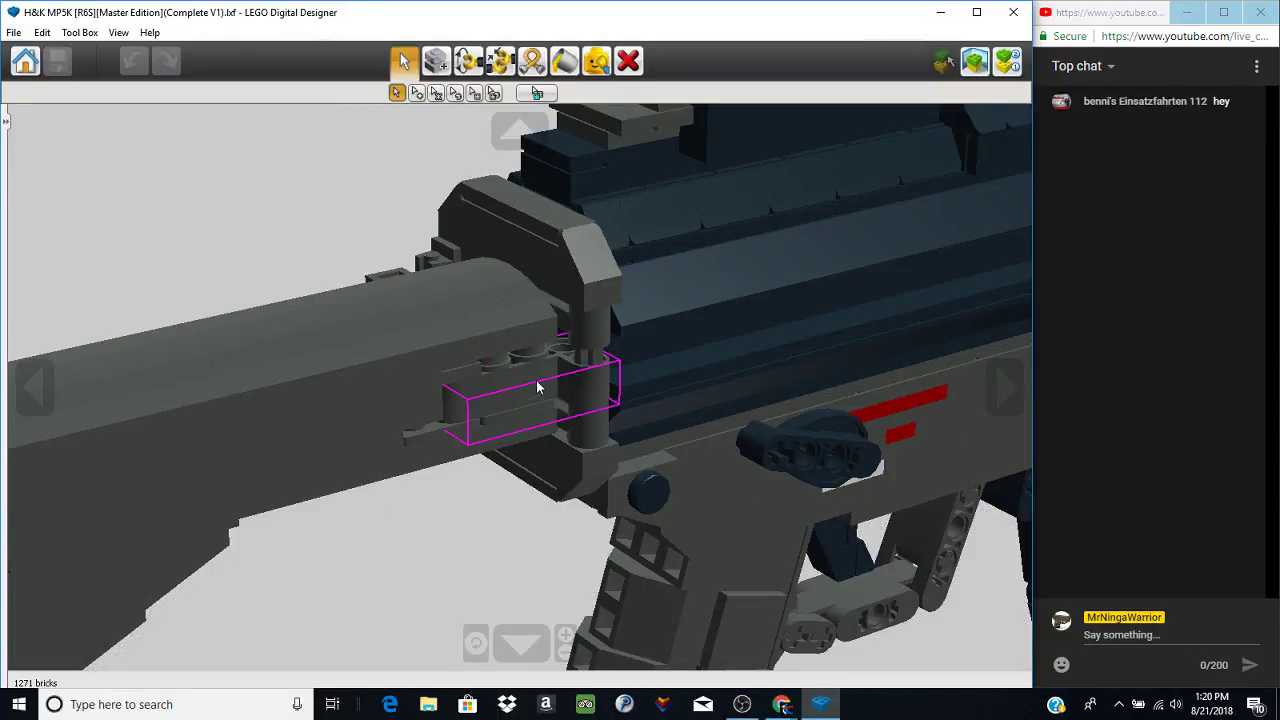
- Pull the locking pin out of the stock latch on the side opposite the hinge
right_drag(553, 424, 630, 472)
right_drag(697, 281, 517, 480)
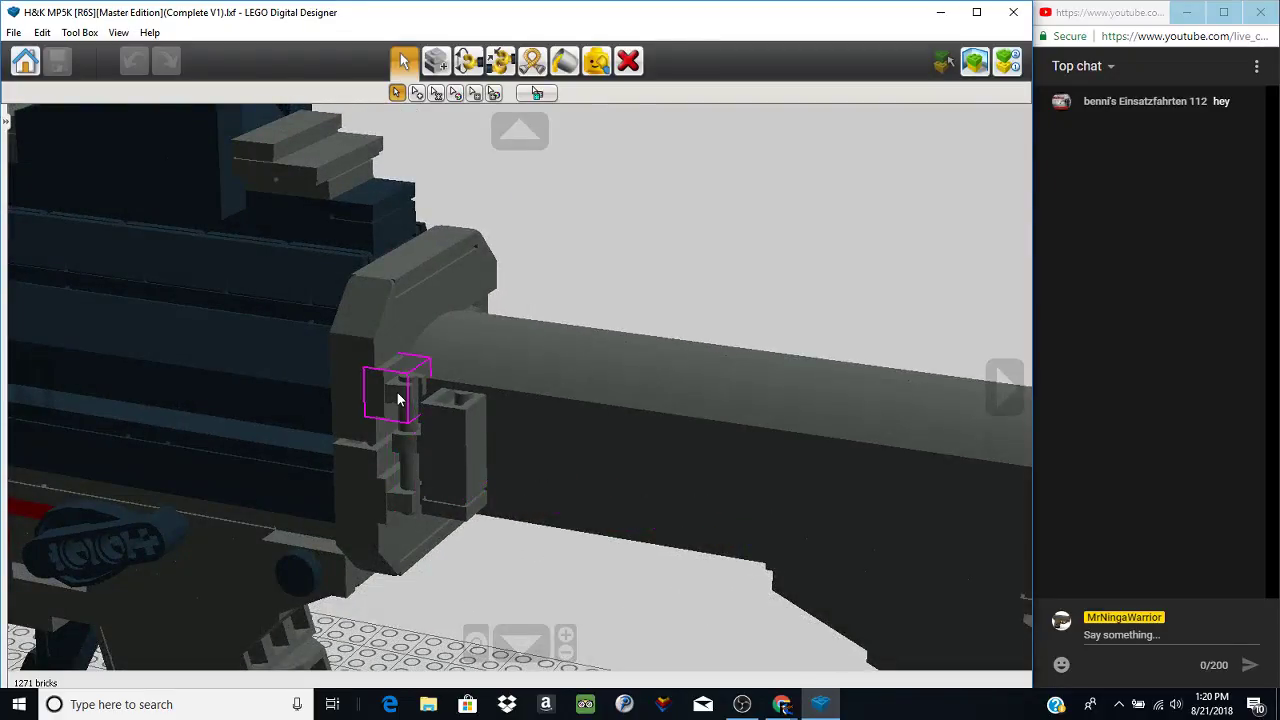
drag(405, 480, 457, 566)
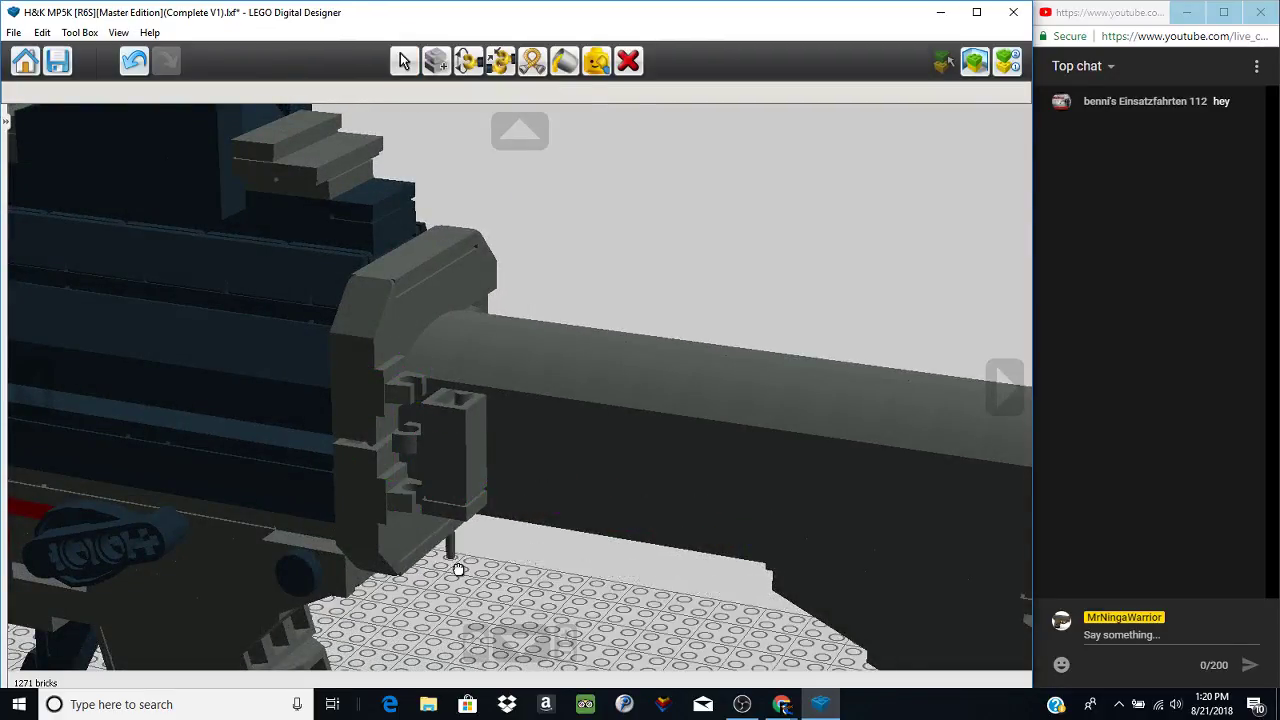
- Swing the stock about its hinge with the Hinge tool until it lies folded along the receiver, fine-tuning the angle to 0.41
click(468, 61)
click(560, 374)
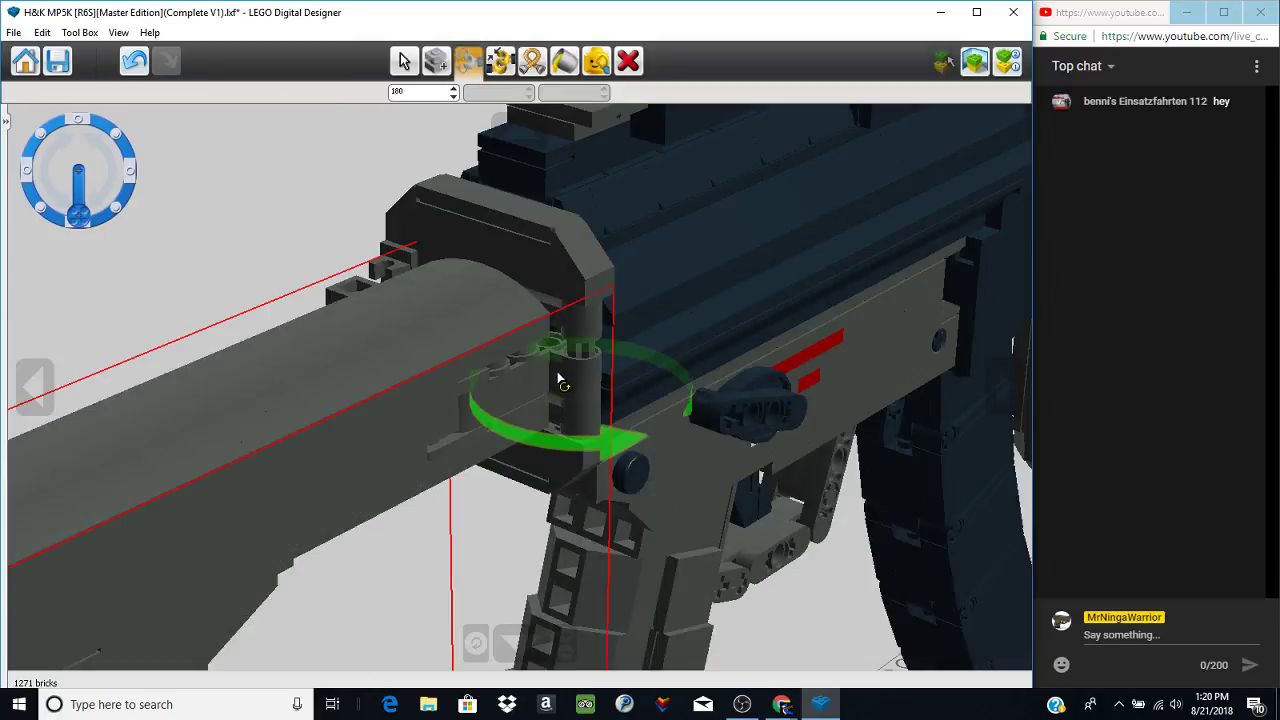
right_drag(497, 428, 877, 326)
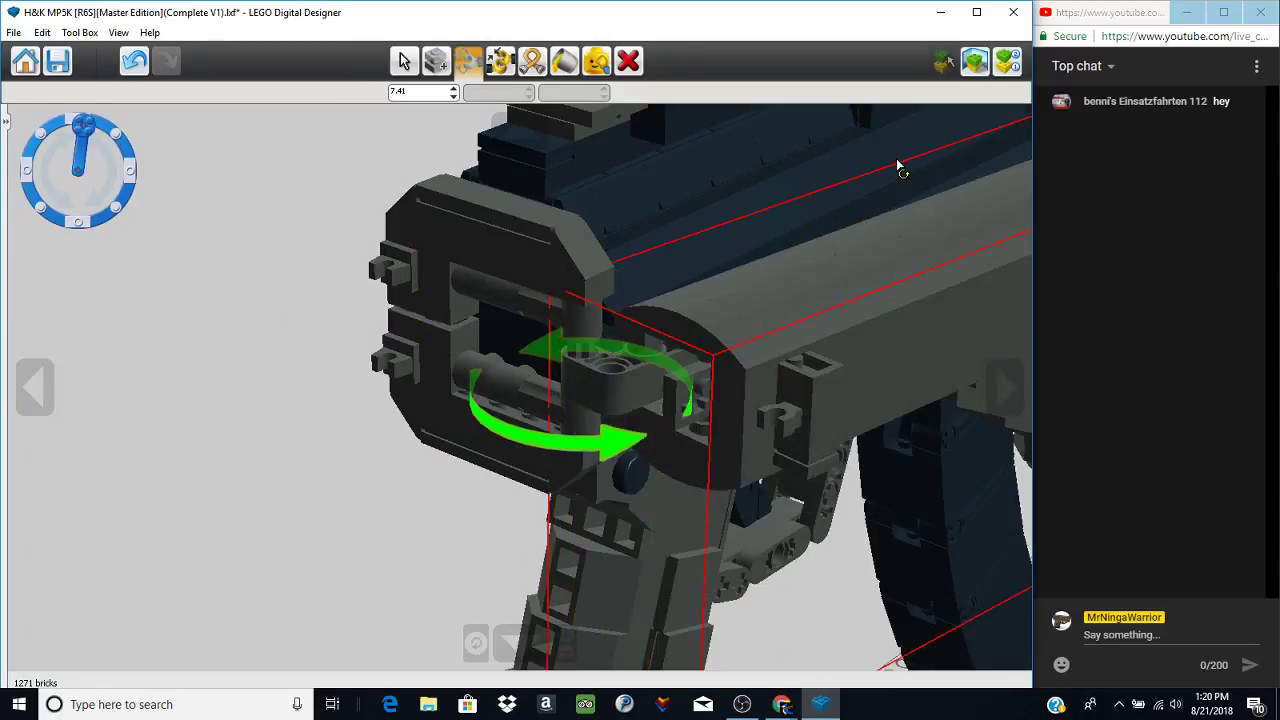
right_drag(104, 204, 318, 243)
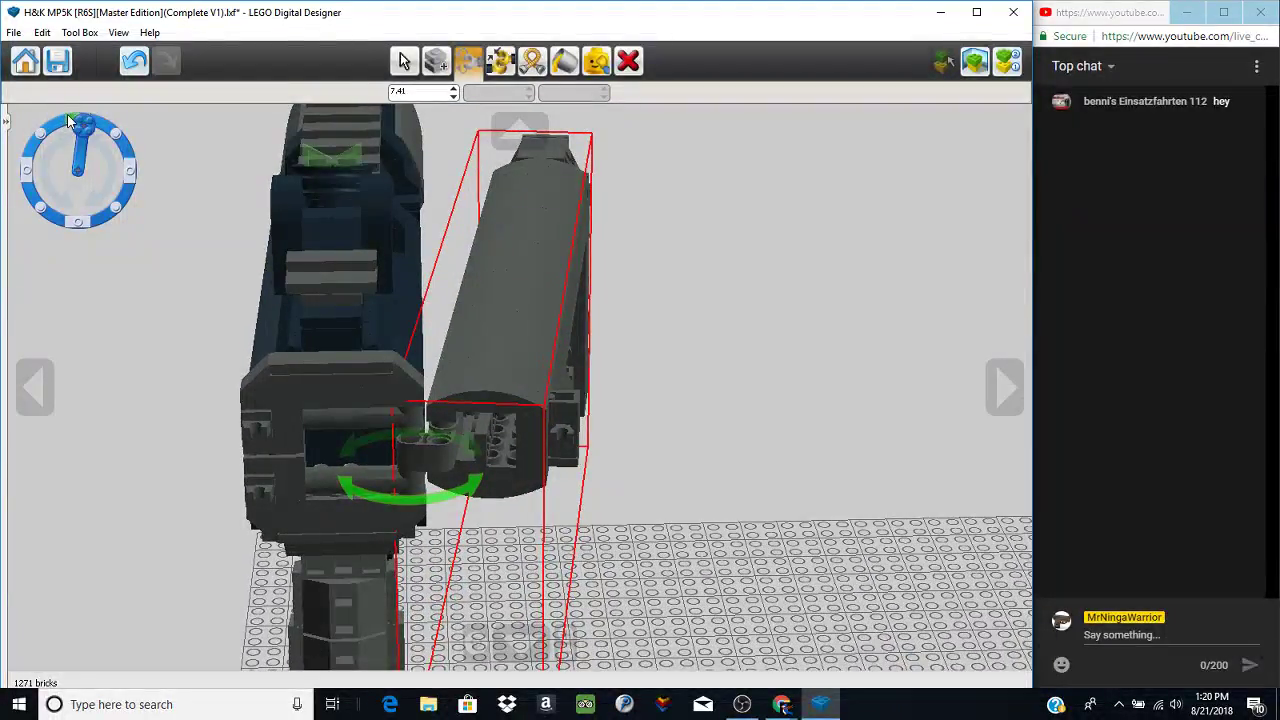
click(454, 89)
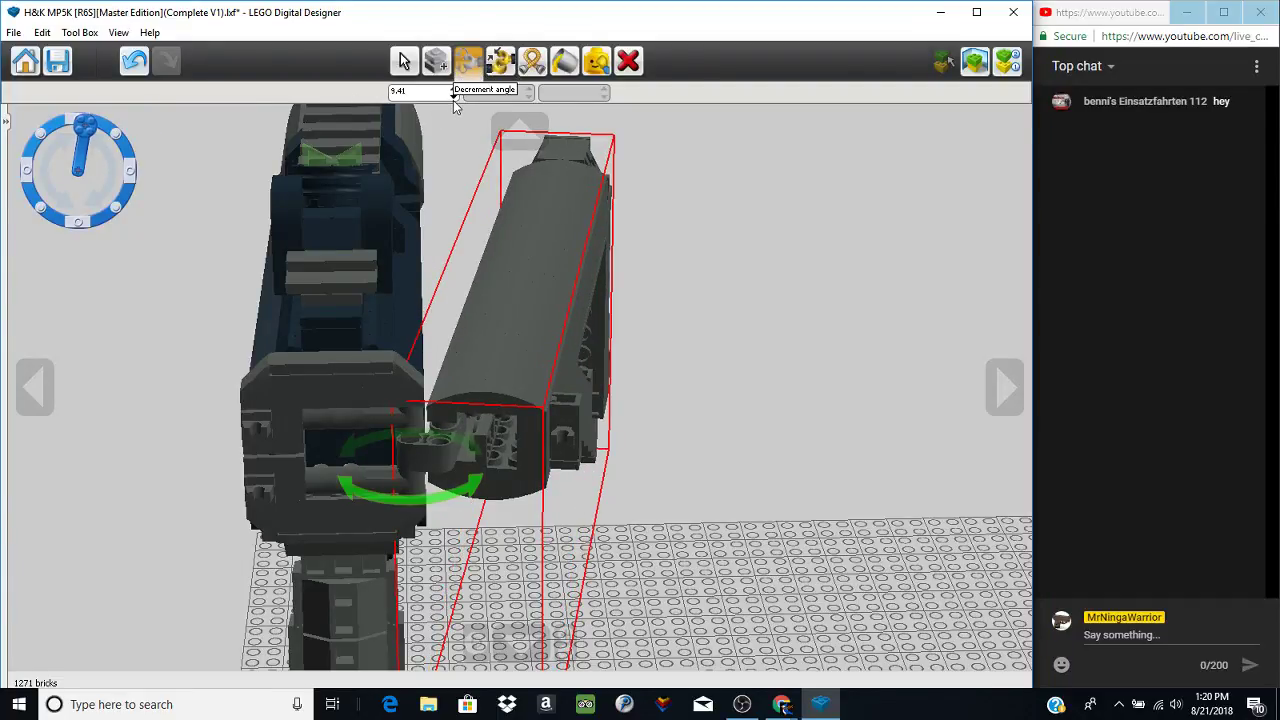
click(453, 99)
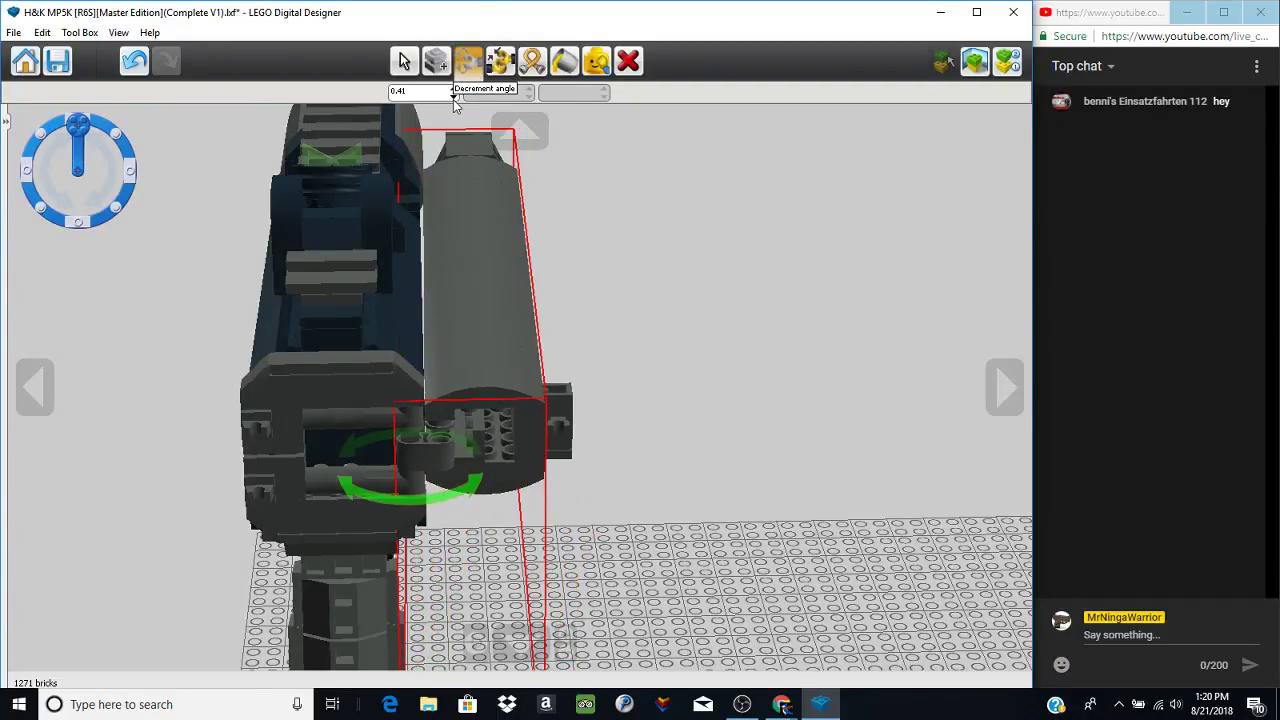
click(686, 436)
- Examine the folded stock against the receiver from behind and from both sides of the gun
right_drag(686, 436, 613, 431)
scroll(590, 425, down, 3)
scroll(634, 375, up, 5)
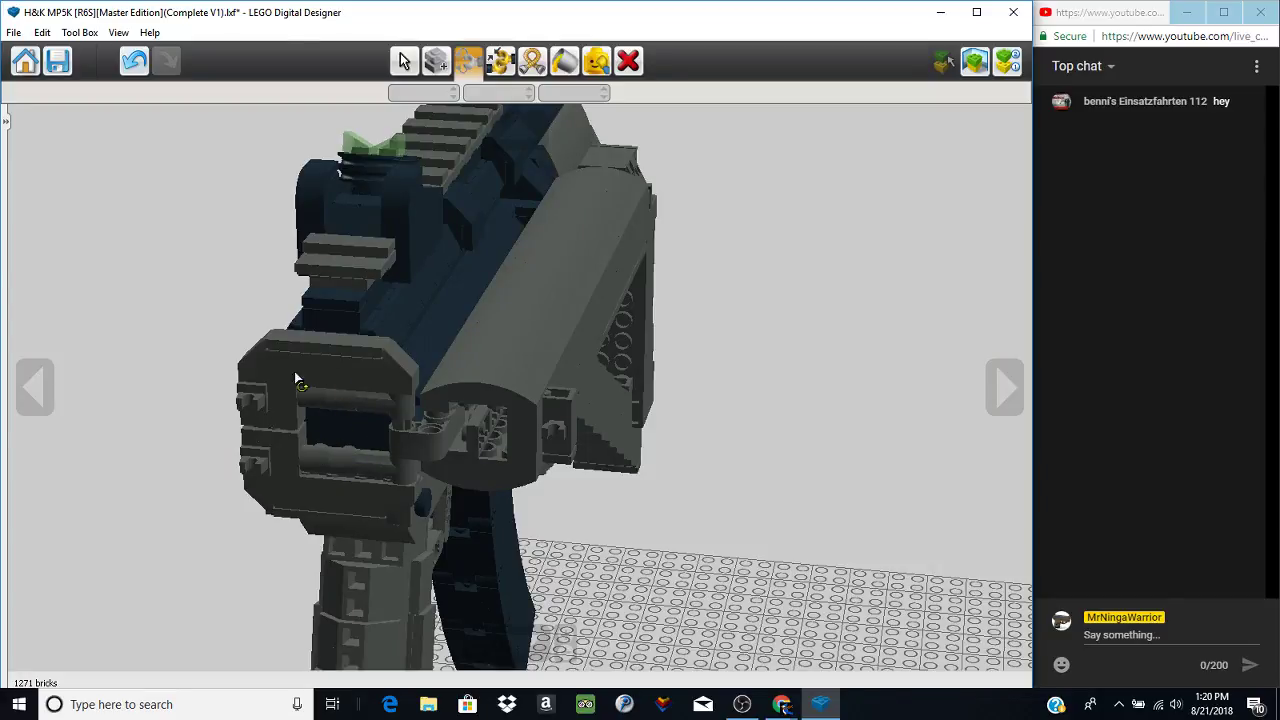
right_drag(517, 324, 571, 260)
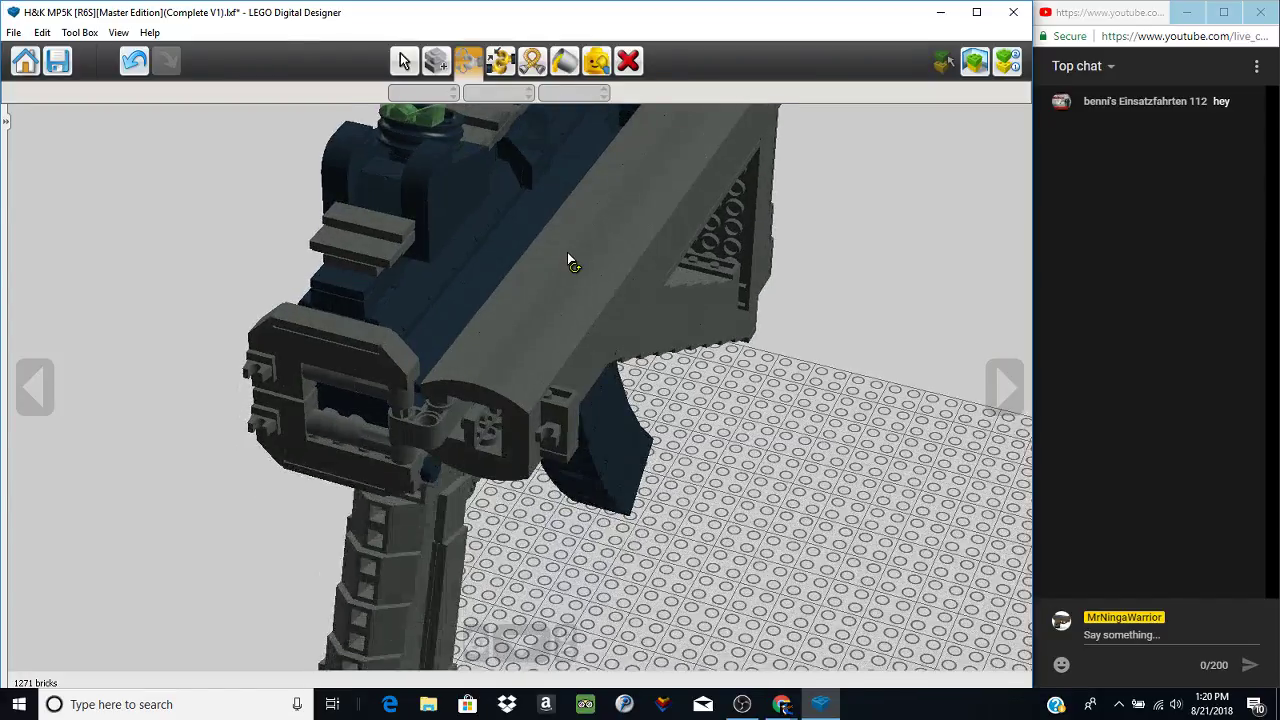
right_drag(537, 320, 414, 309)
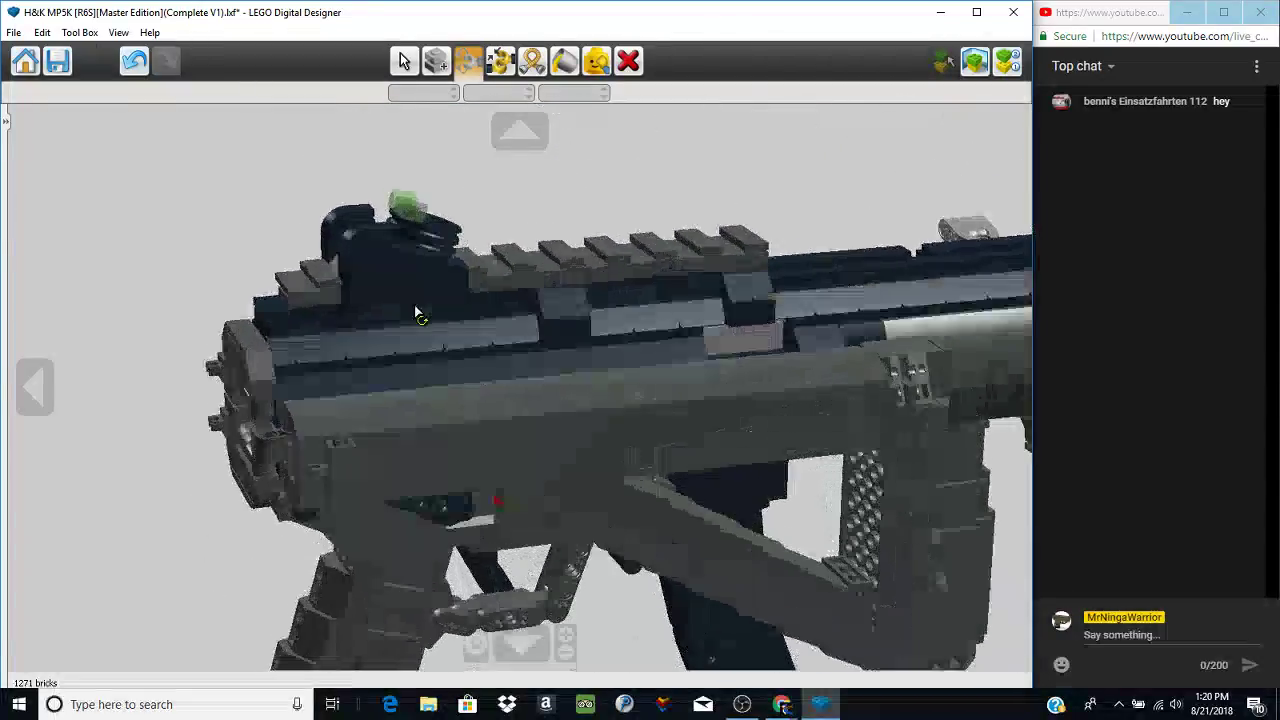
scroll(614, 492, up, 6)
right_drag(612, 497, 294, 514)
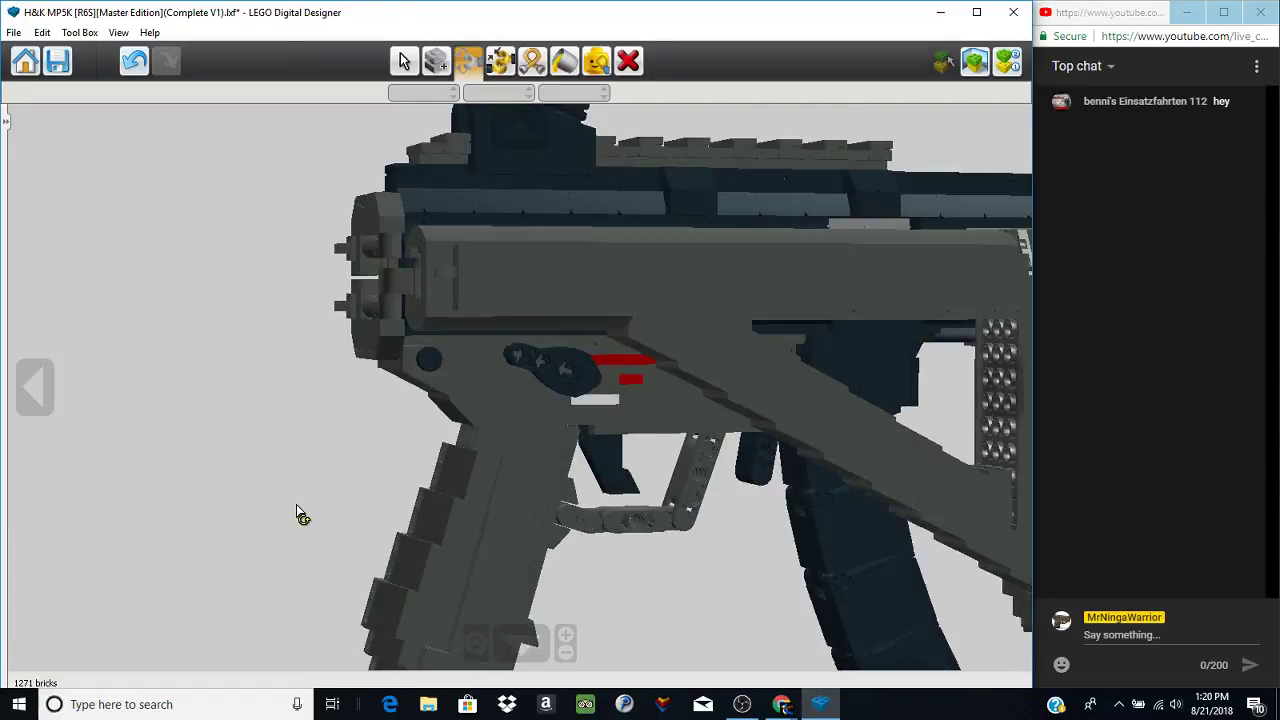
scroll(740, 357, up, 3)
right_drag(538, 450, 708, 499)
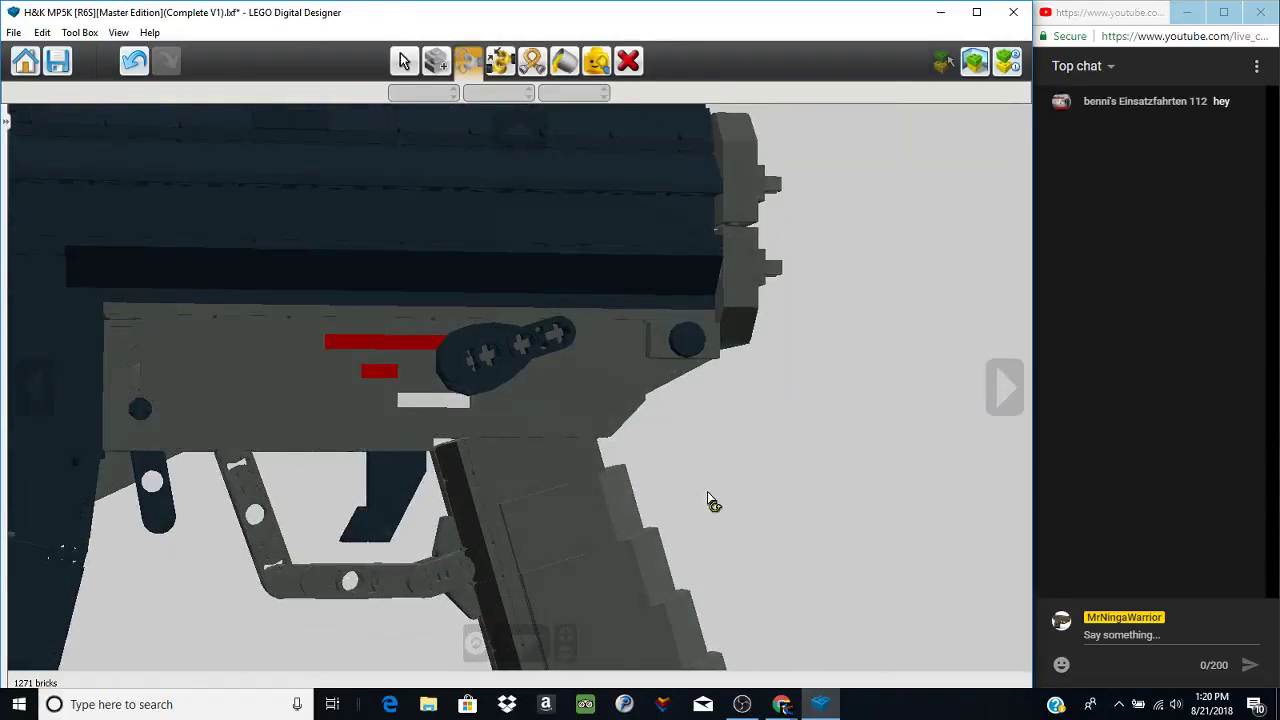
scroll(754, 420, down, 10)
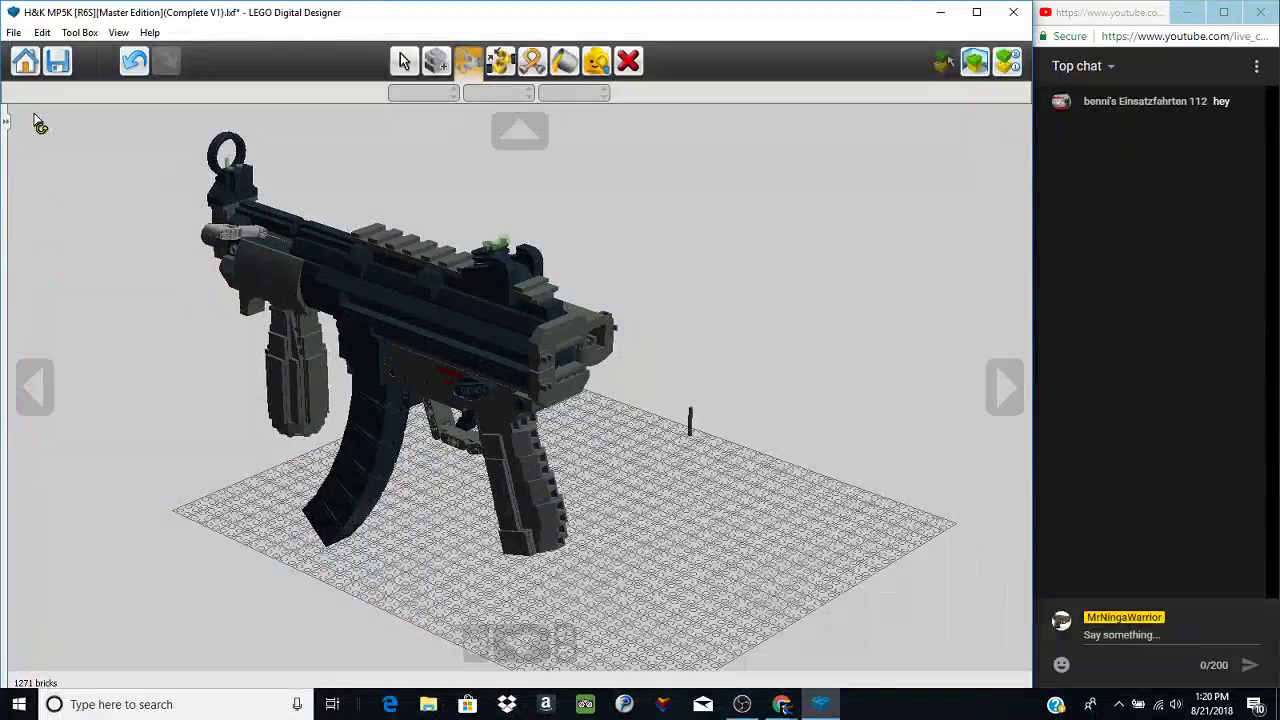
- Undo the stock folding and locking pin removal, and check the latch joint between the receiver and the extended stock
click(135, 62)
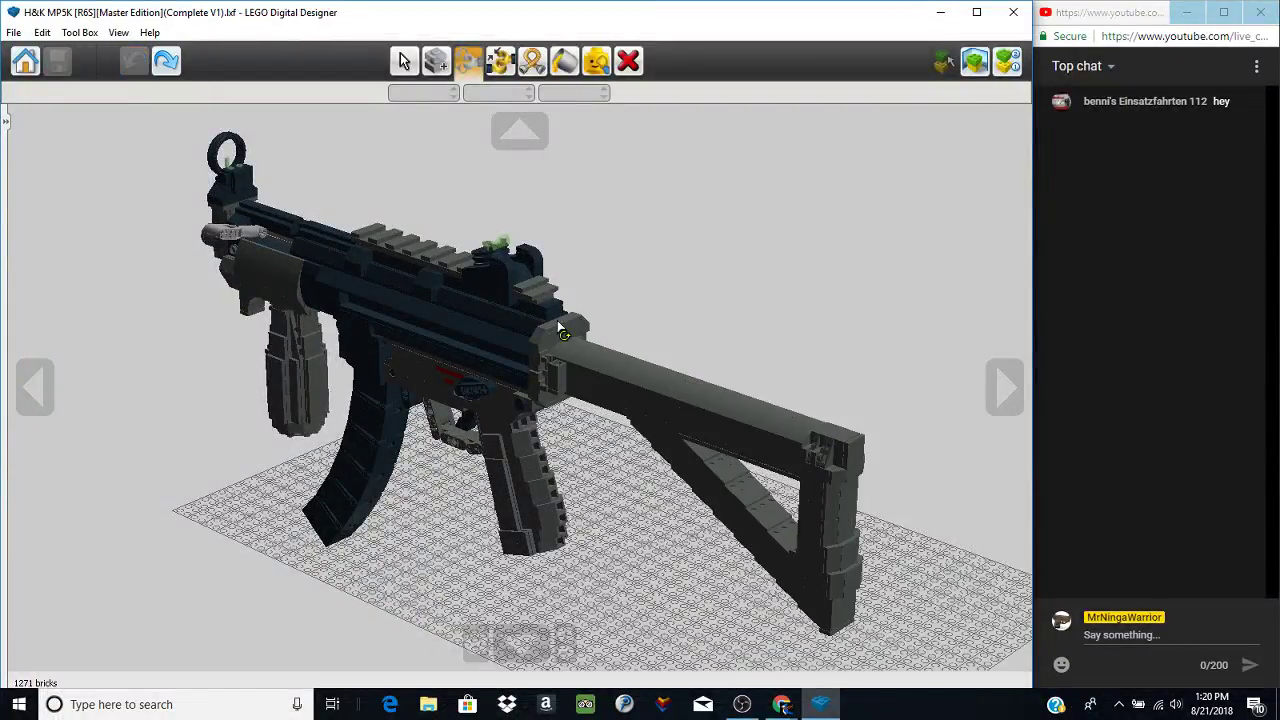
click(404, 62)
scroll(551, 369, up, 10)
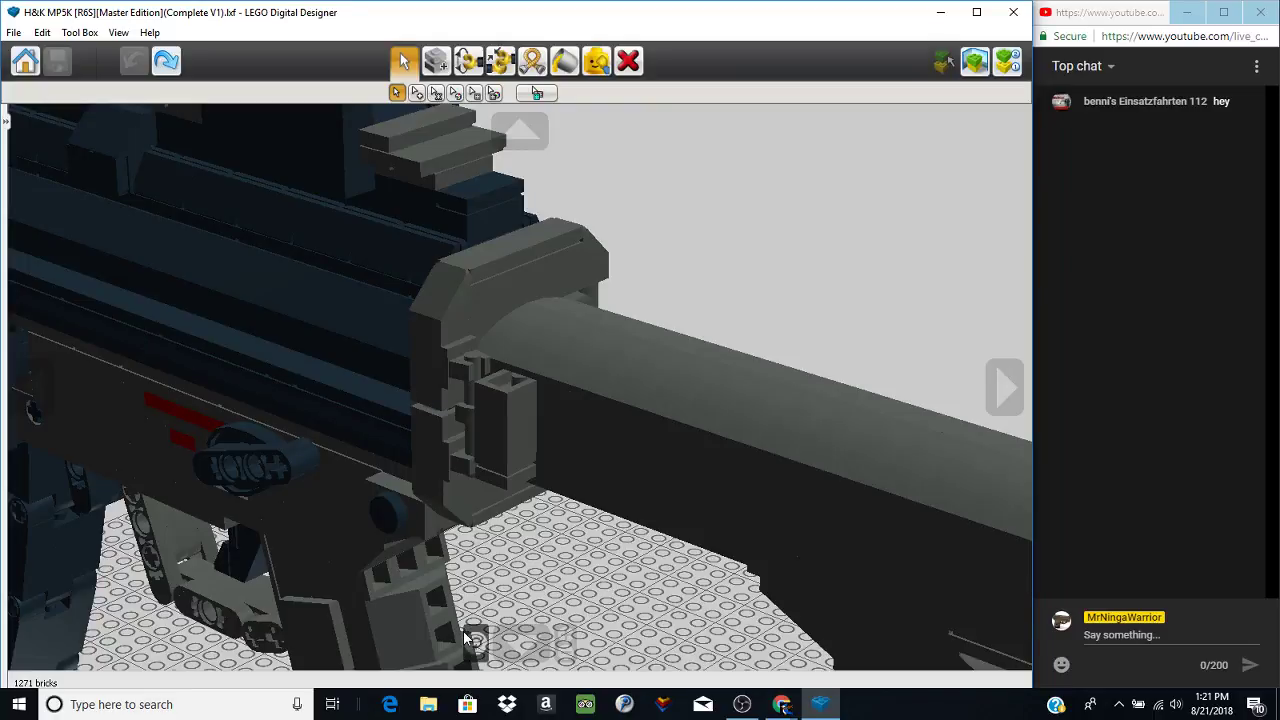
right_drag(421, 459, 538, 390)
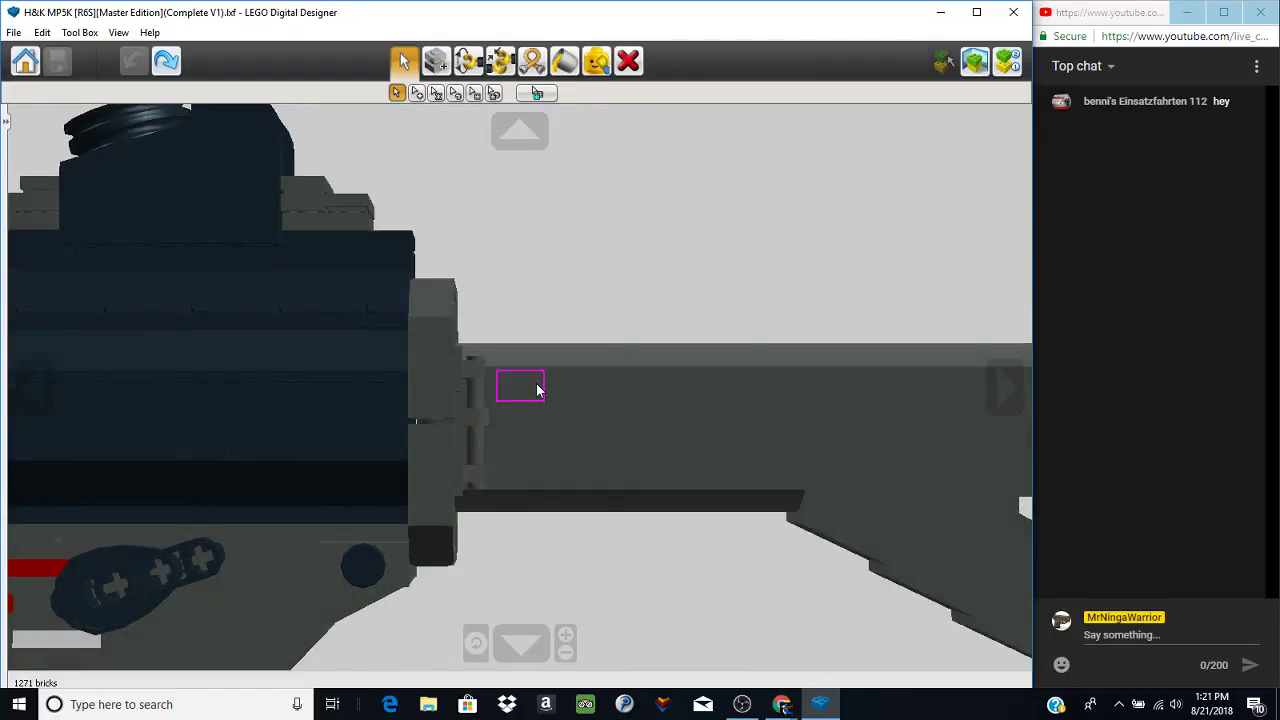
scroll(537, 390, down, 10)
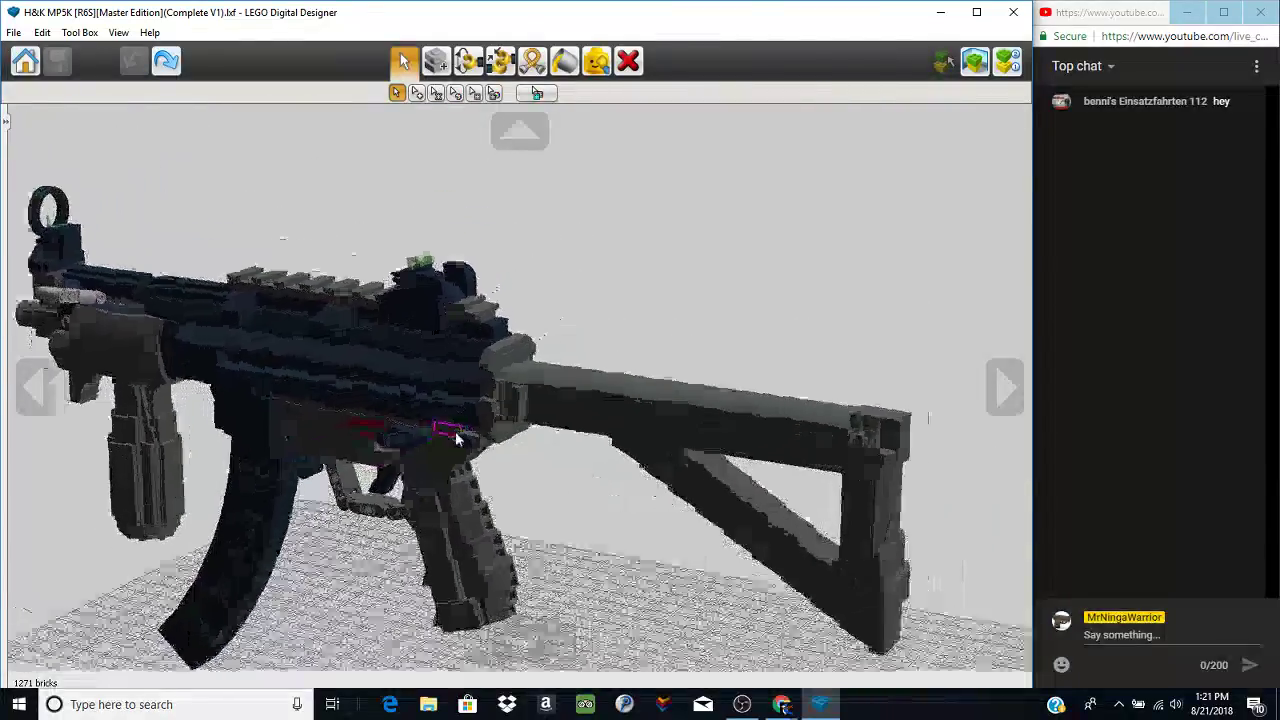
scroll(455, 431, down, 4)
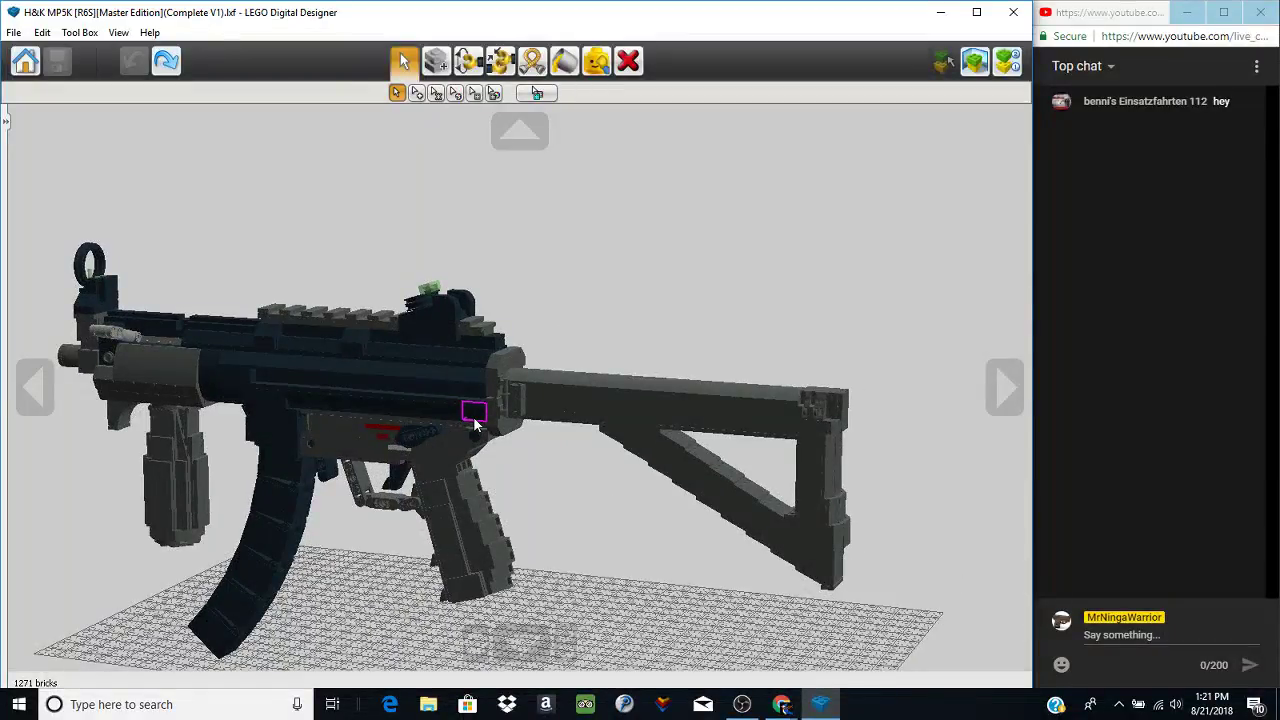
- Examine the rear sight and top rail, including the view through the rear sight toward the front ring
right_drag(475, 425, 214, 286)
scroll(286, 543, up, 8)
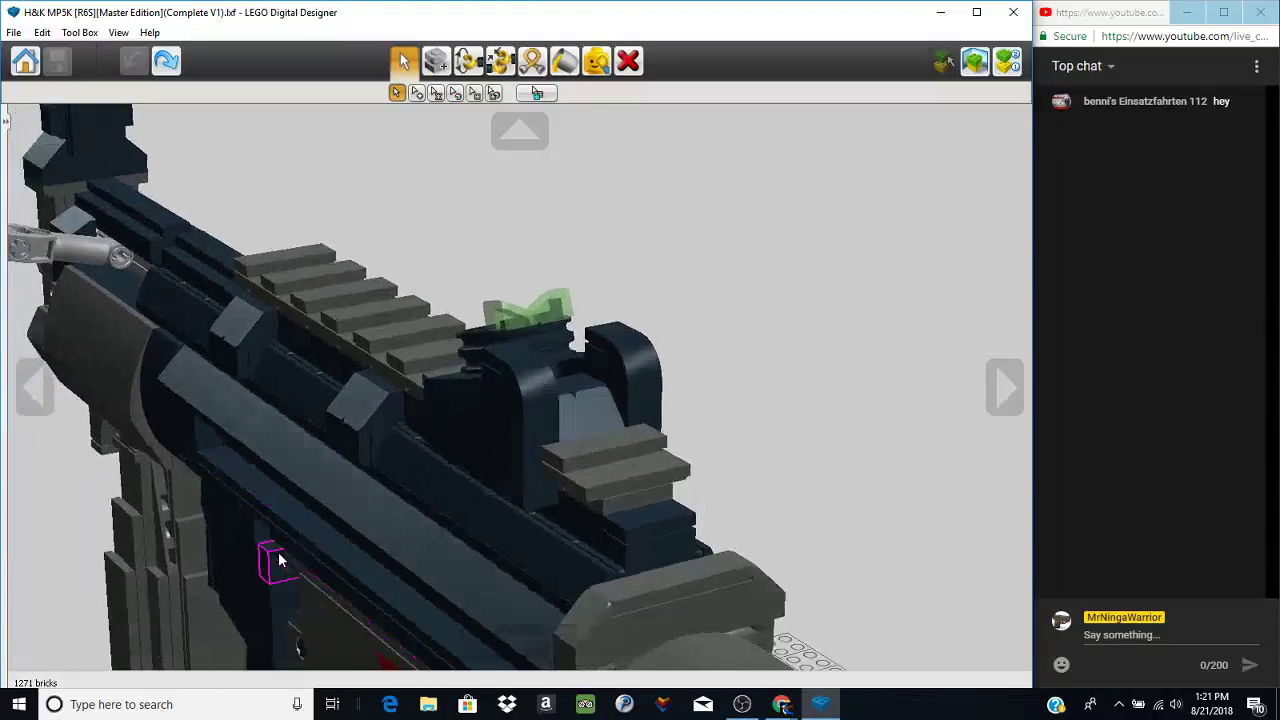
scroll(278, 556, up, 5)
right_drag(277, 556, 176, 514)
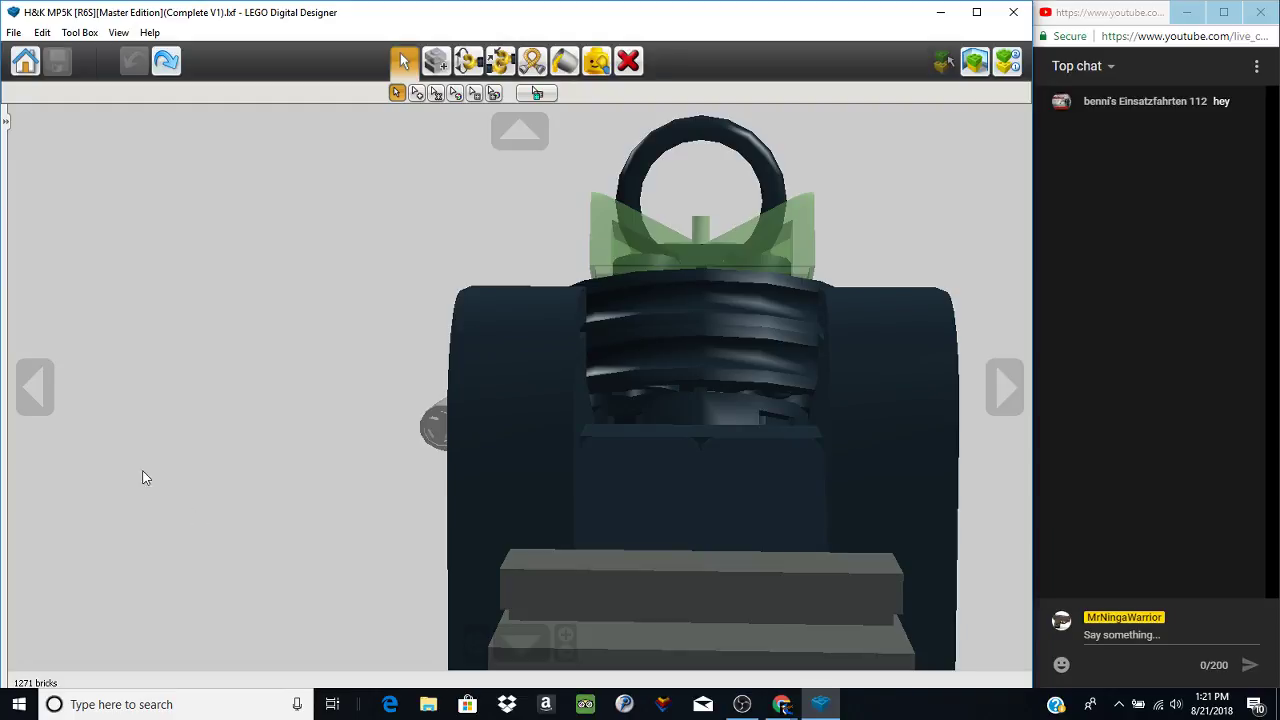
scroll(284, 474, down, 3)
right_drag(284, 474, 90, 445)
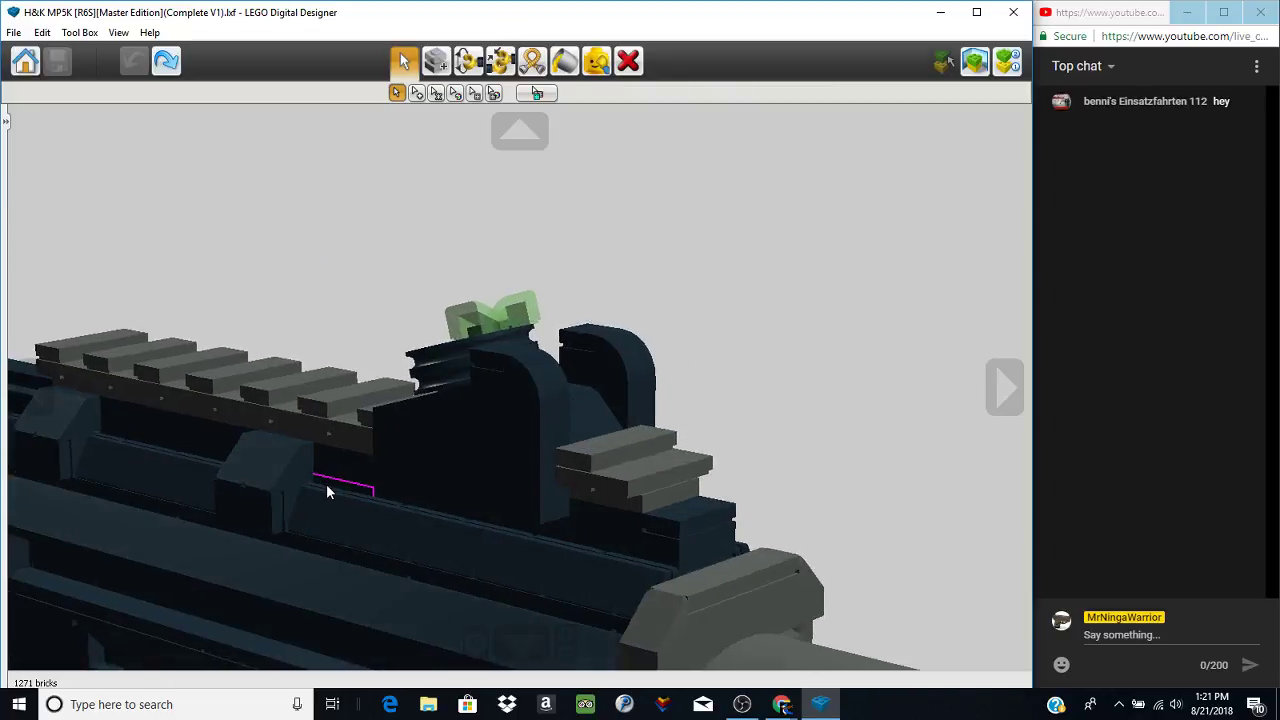
right_drag(326, 484, 280, 414)
scroll(280, 414, down, 3)
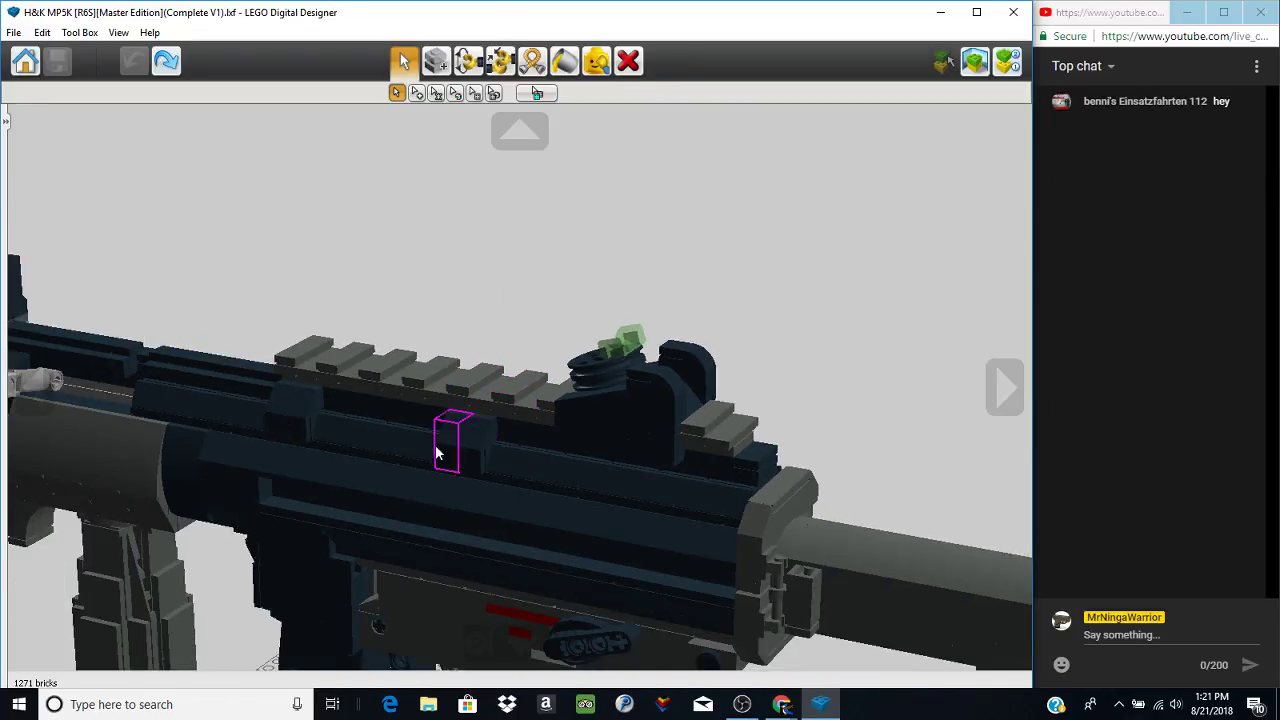
- Examine the front sight, barrel end and light grey charging handle up close from several angles
scroll(397, 445, down, 2)
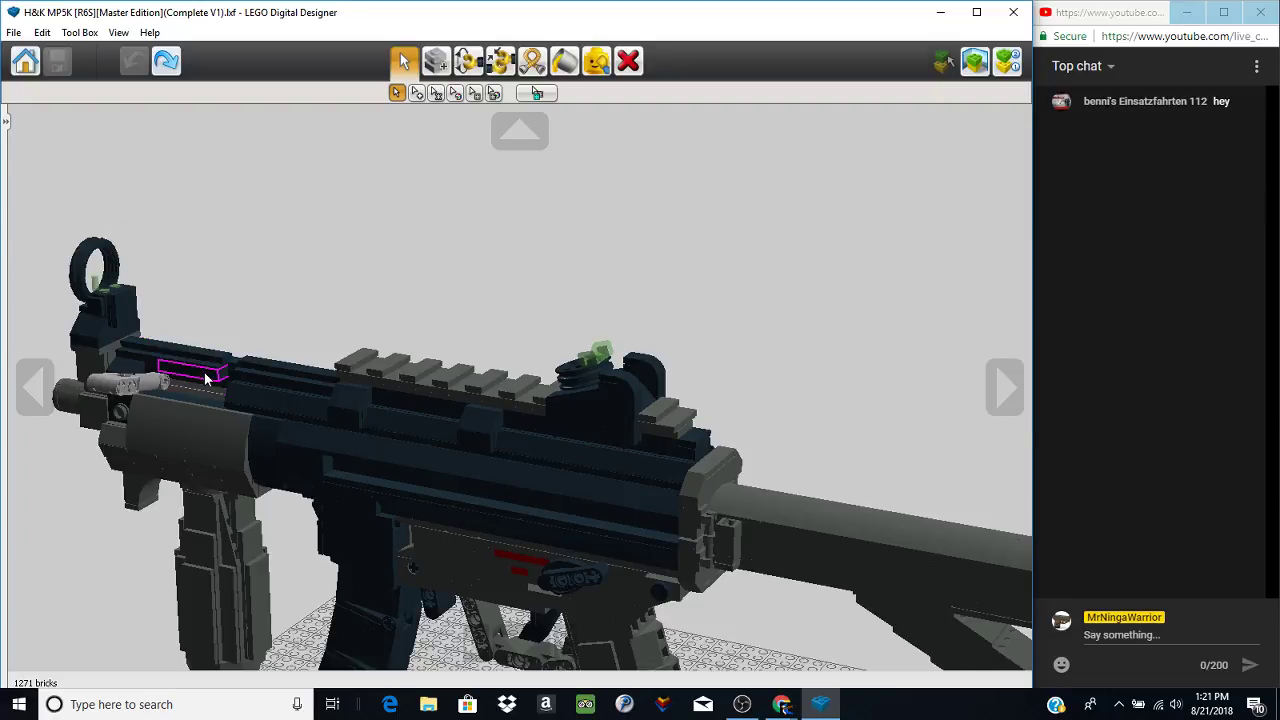
scroll(152, 452, up, 4)
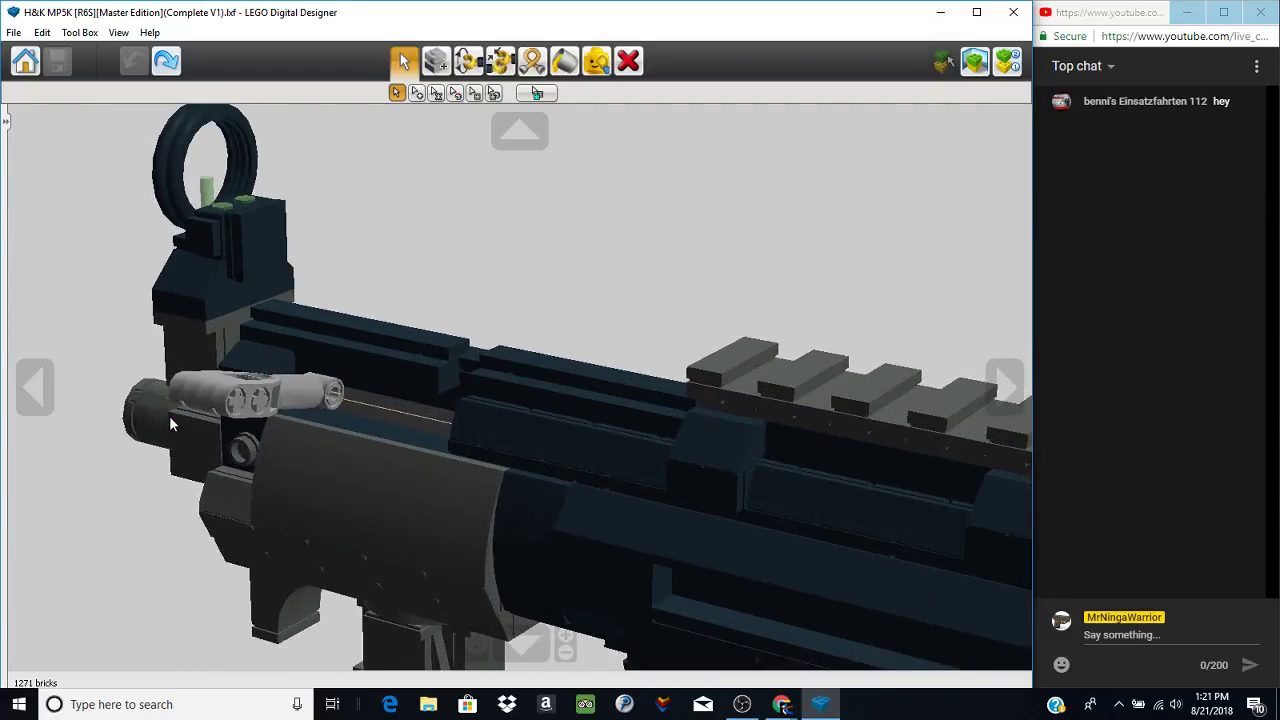
scroll(169, 415, down, 3)
scroll(623, 409, up, 4)
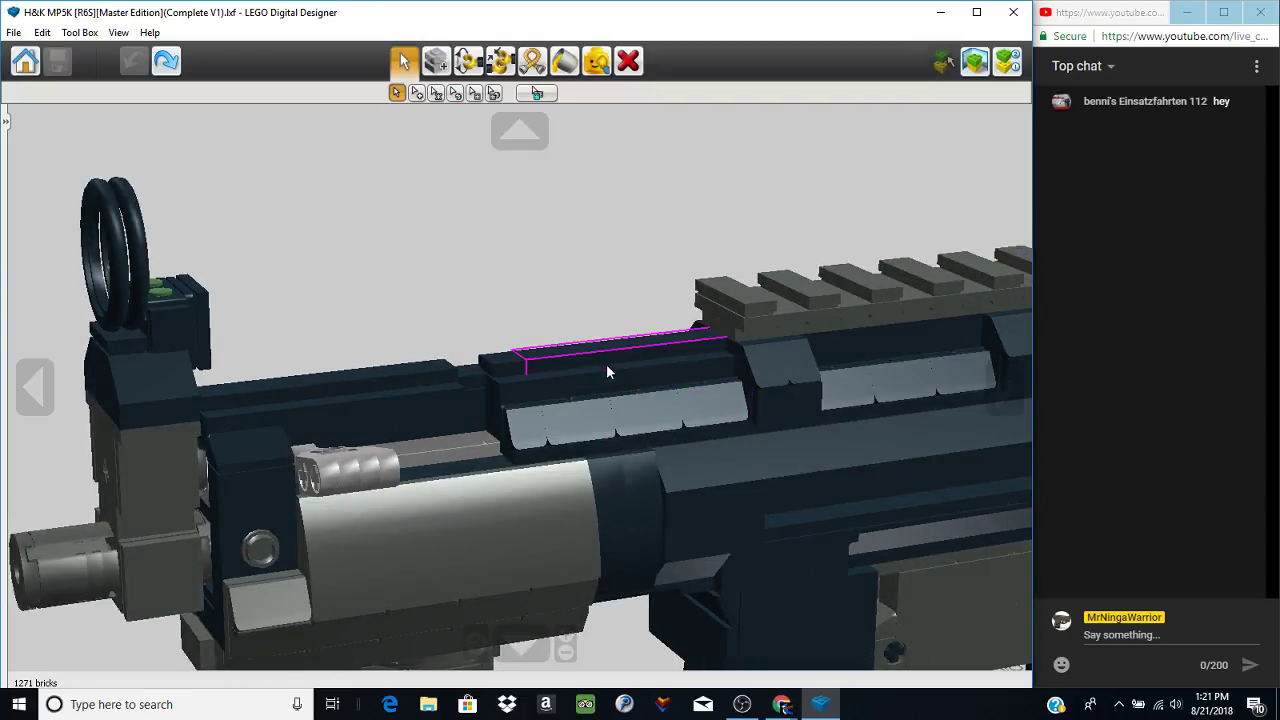
right_drag(584, 387, 623, 391)
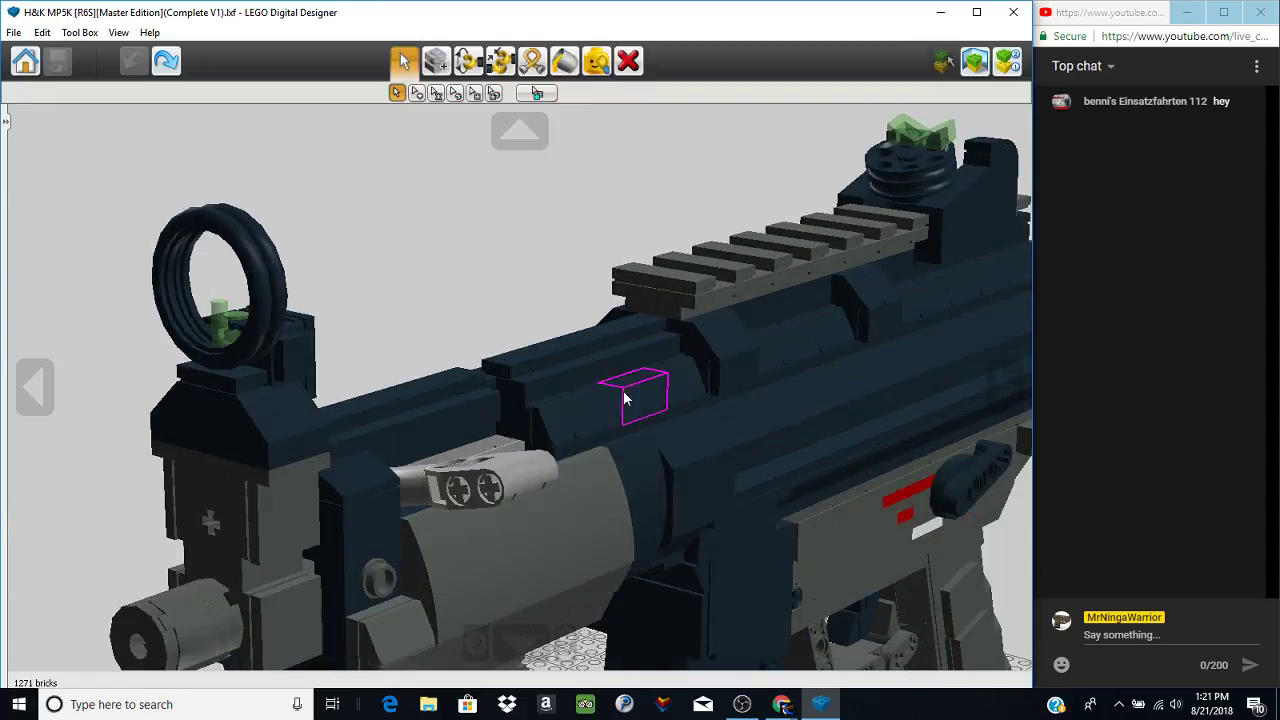
right_click(465, 473)
right_drag(456, 505, 403, 541)
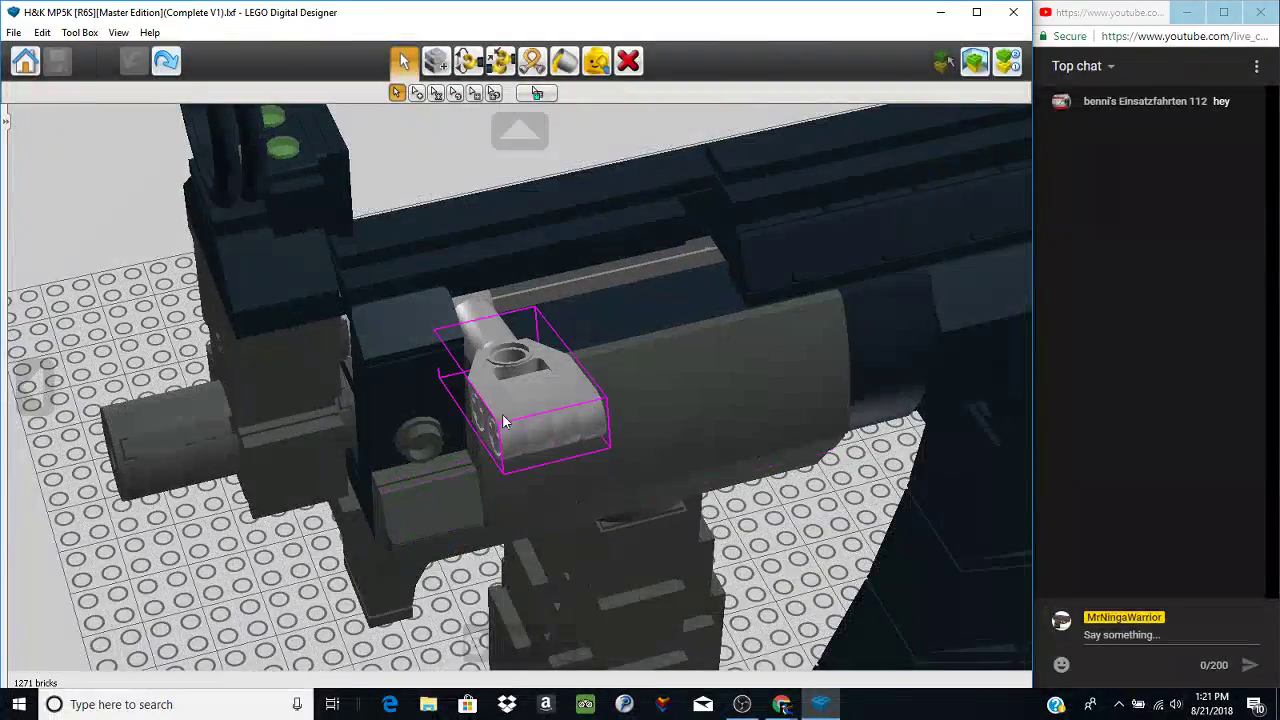
right_drag(569, 514, 358, 435)
scroll(746, 484, down, 4)
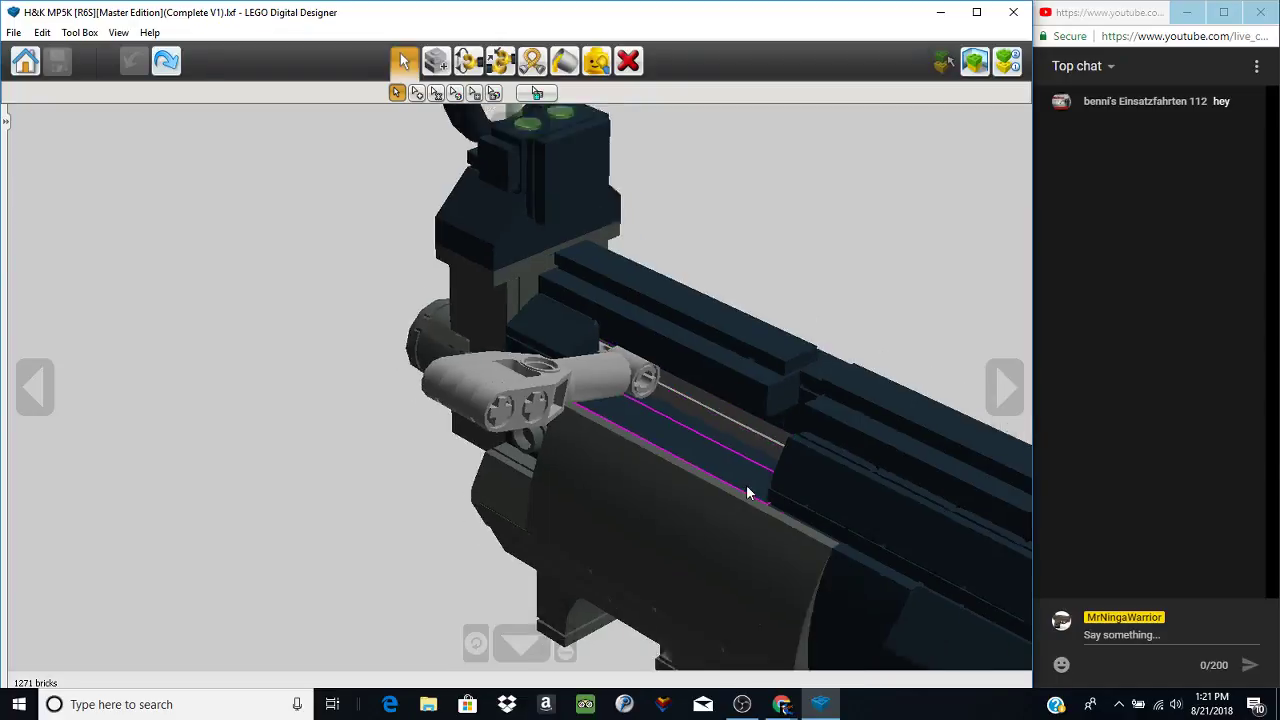
right_drag(746, 484, 1017, 469)
- Inspect the opposite side of the gun, focusing on the ejection port in the receiver
scroll(1017, 469, down, 2)
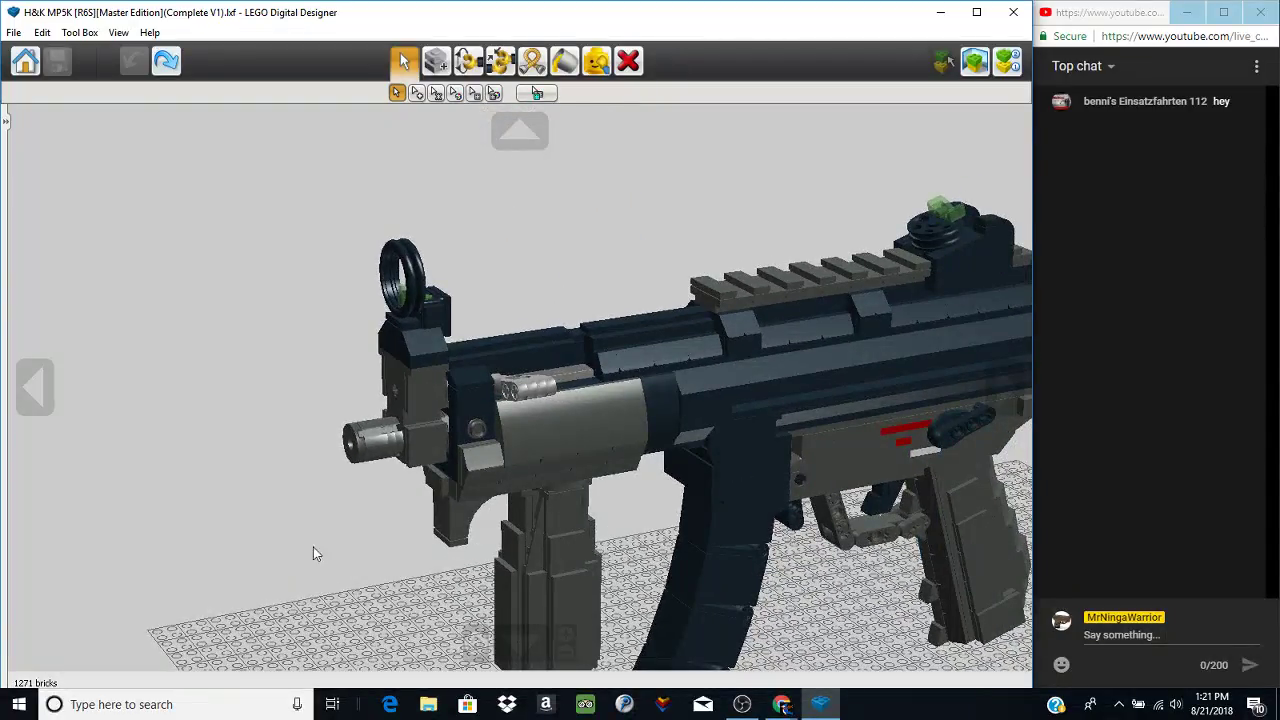
right_drag(313, 547, 565, 542)
right_click(281, 399)
right_drag(277, 397, 355, 472)
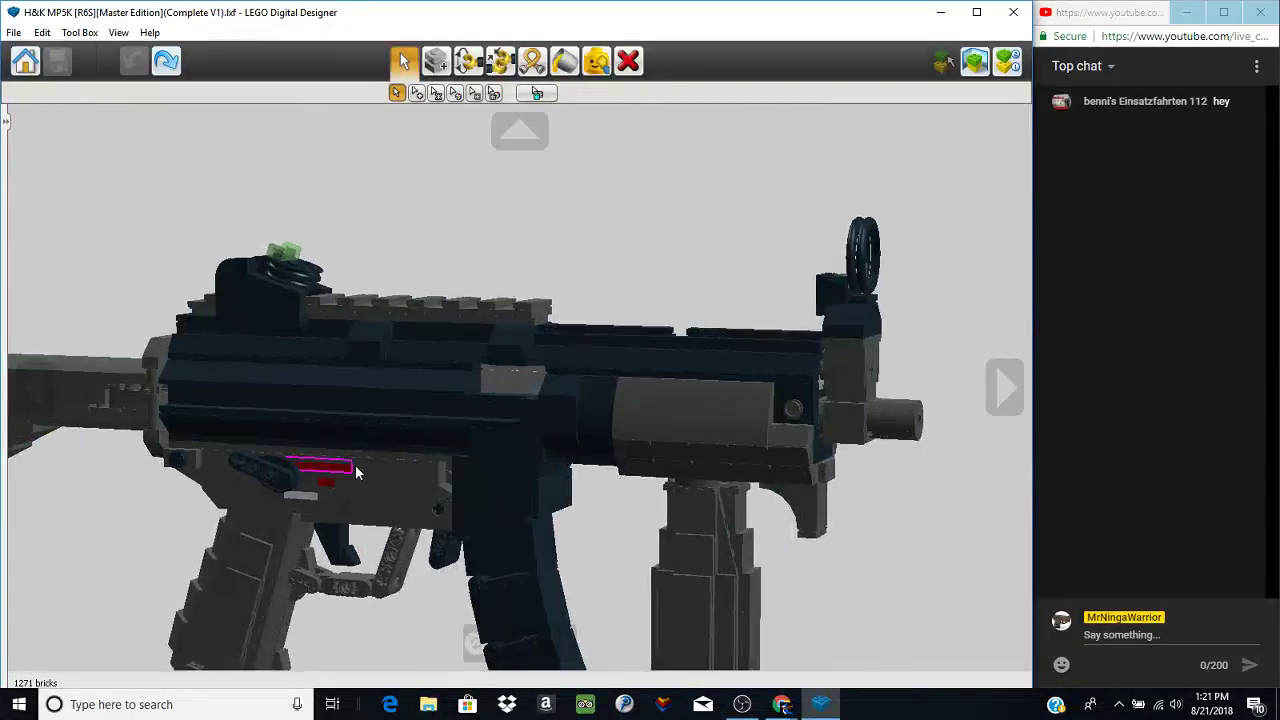
scroll(355, 464, up, 2)
right_drag(550, 378, 541, 411)
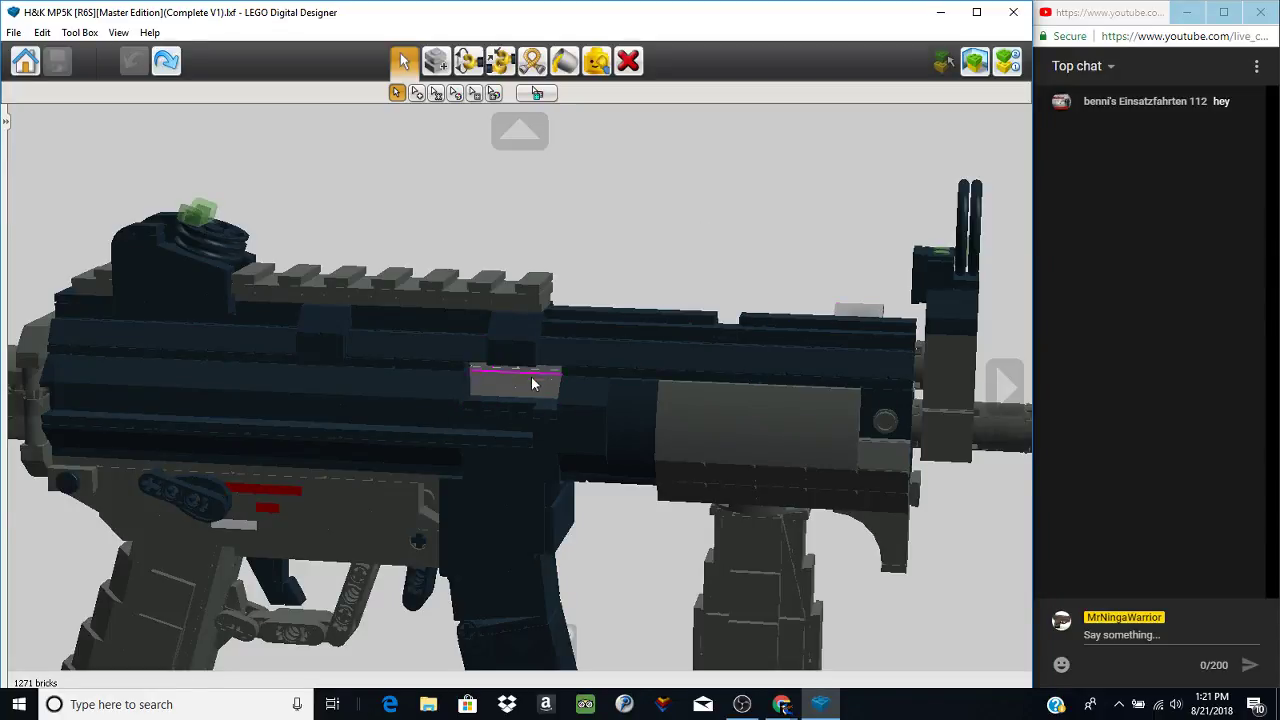
right_drag(303, 381, 390, 457)
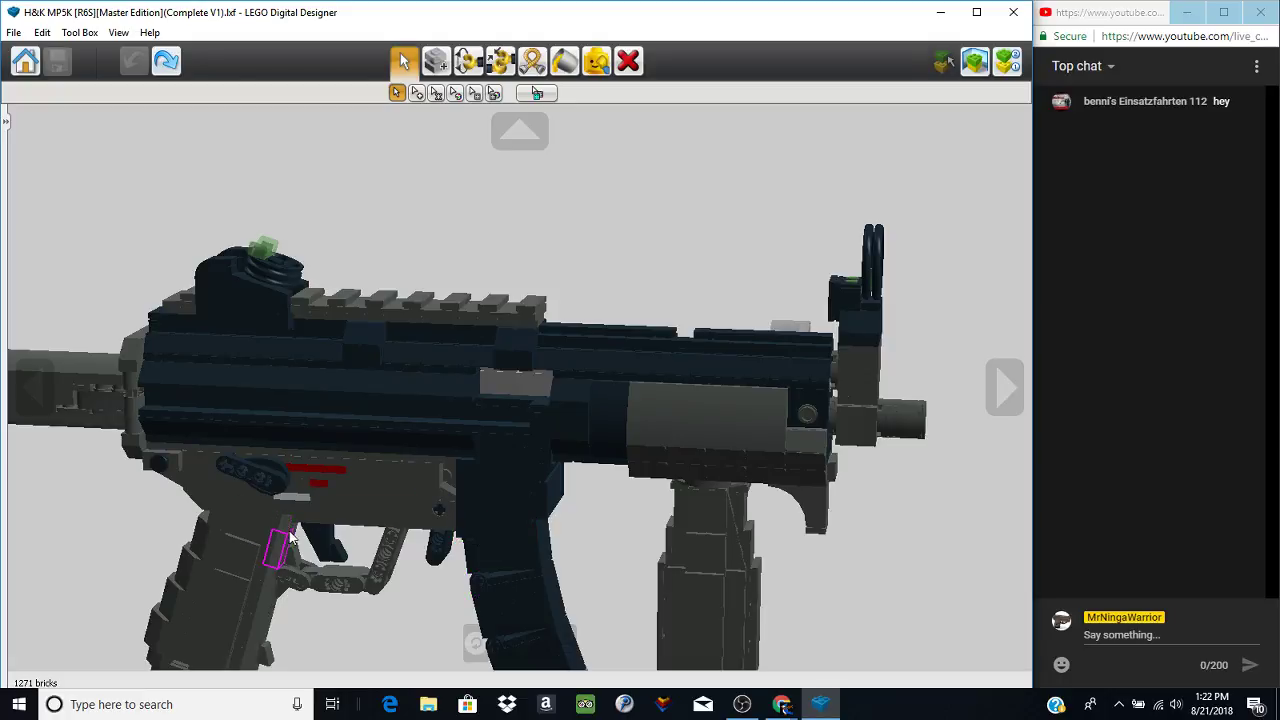
- Examine the pistol grip, trigger guard and magazine from below and from the side
scroll(307, 497, up, 8)
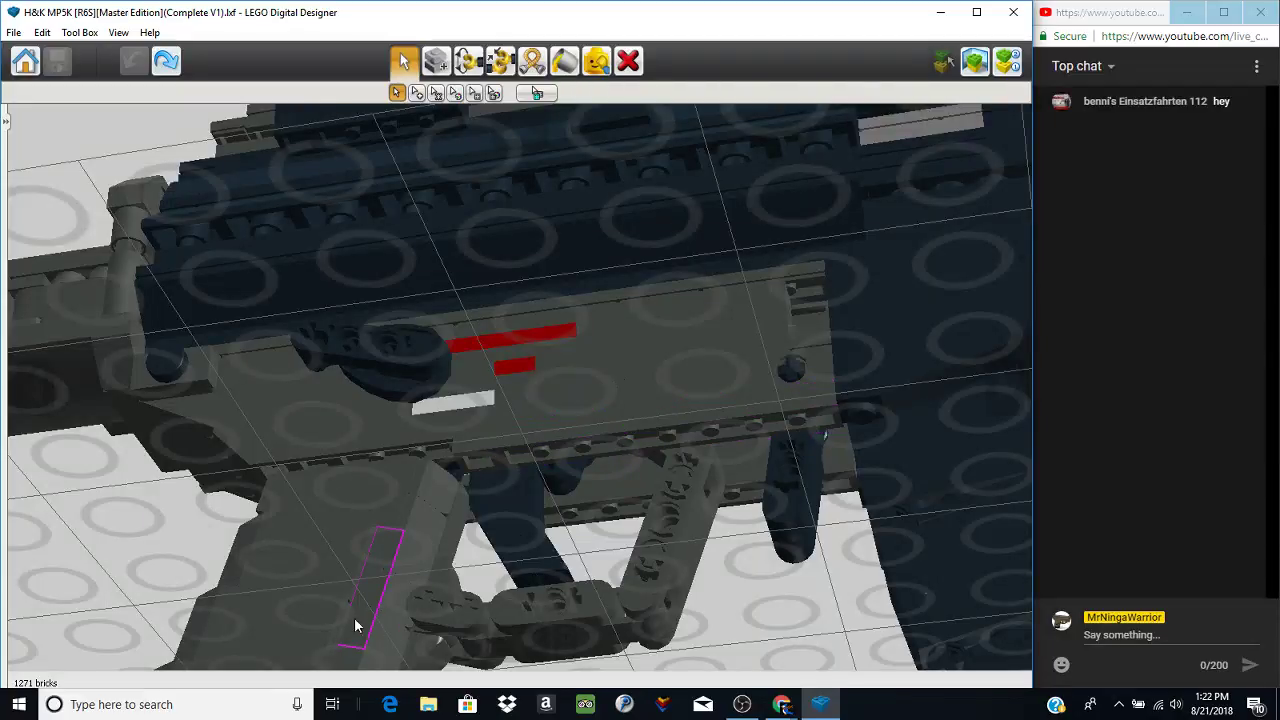
scroll(360, 605, up, 5)
right_drag(368, 585, 247, 559)
scroll(248, 560, down, 4)
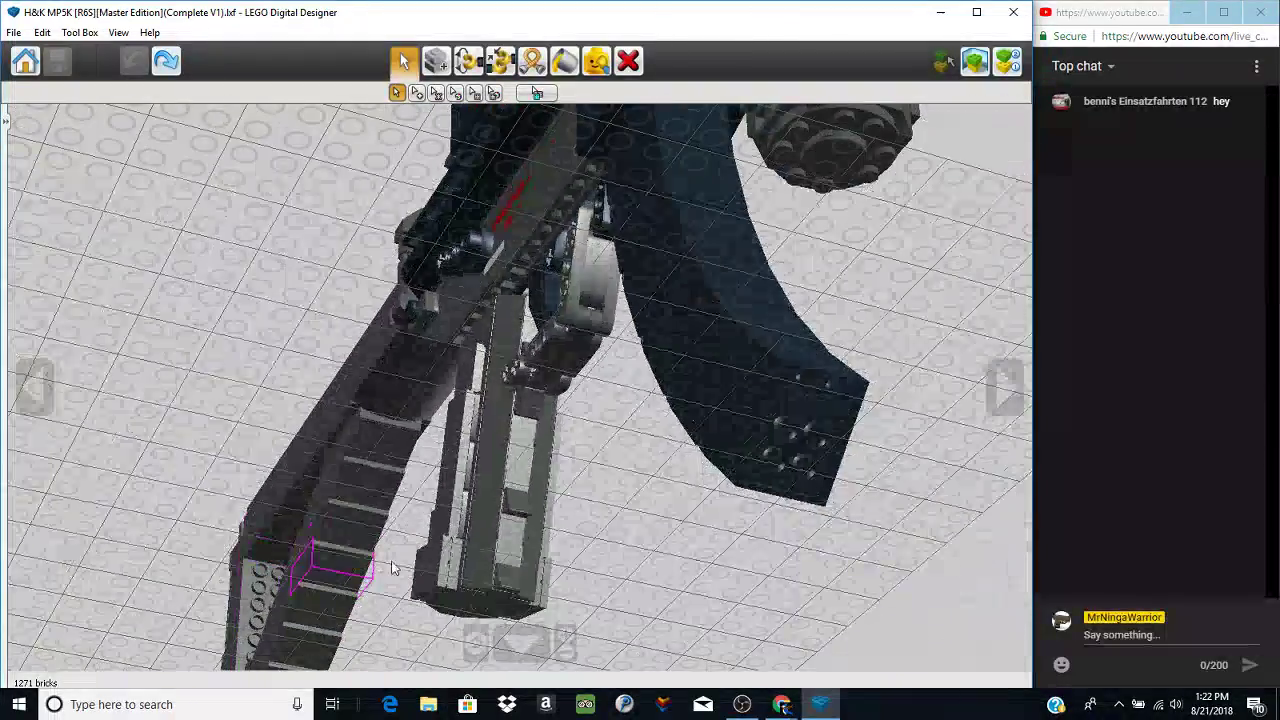
right_drag(460, 568, 558, 608)
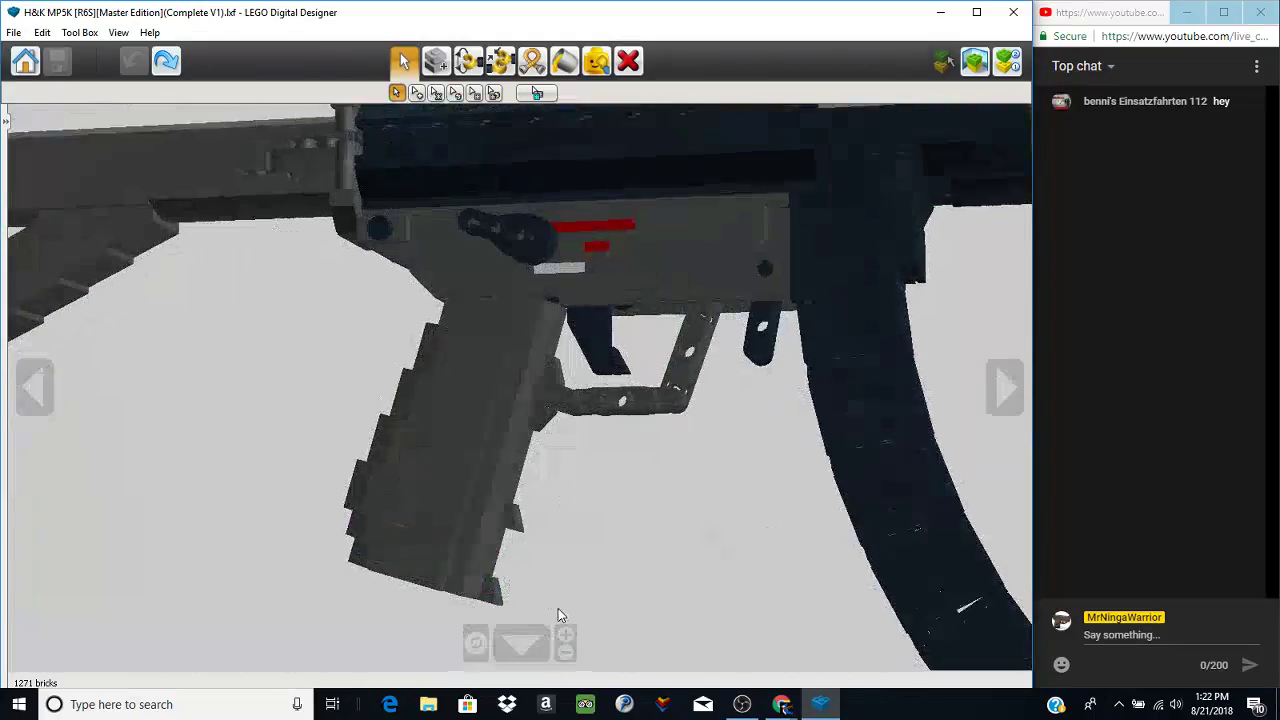
right_drag(622, 641, 645, 661)
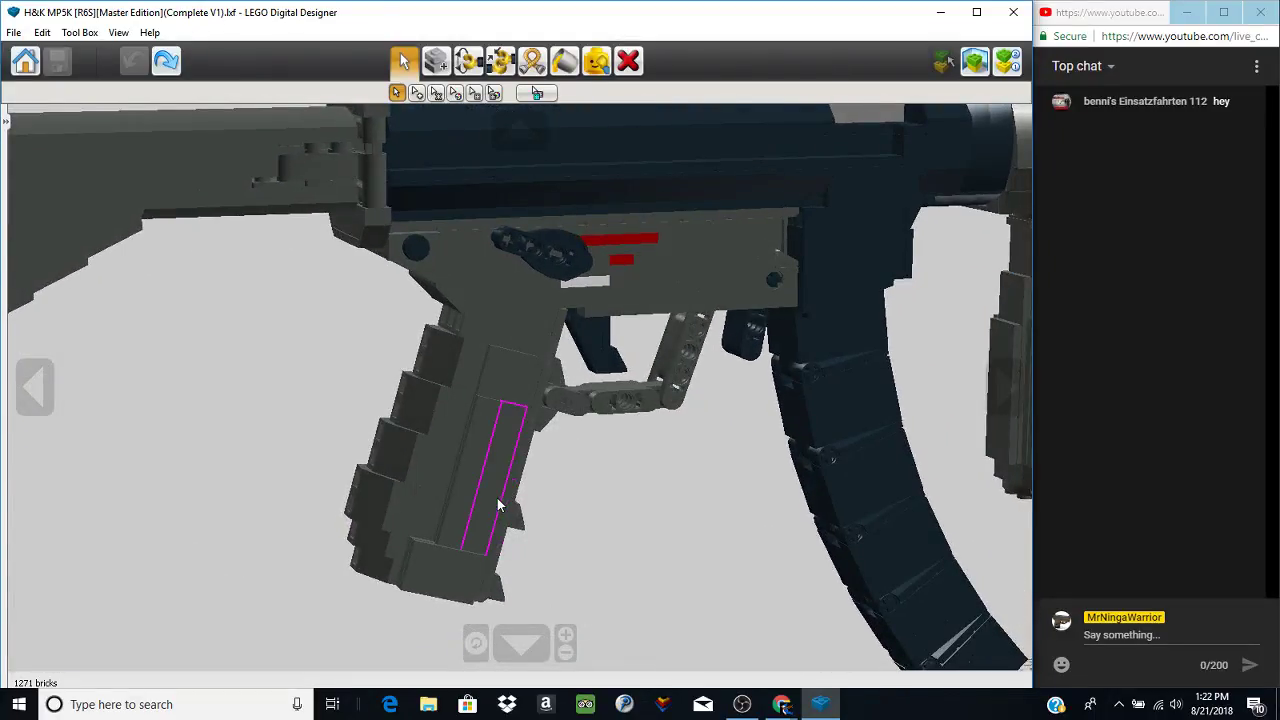
right_drag(497, 498, 510, 547)
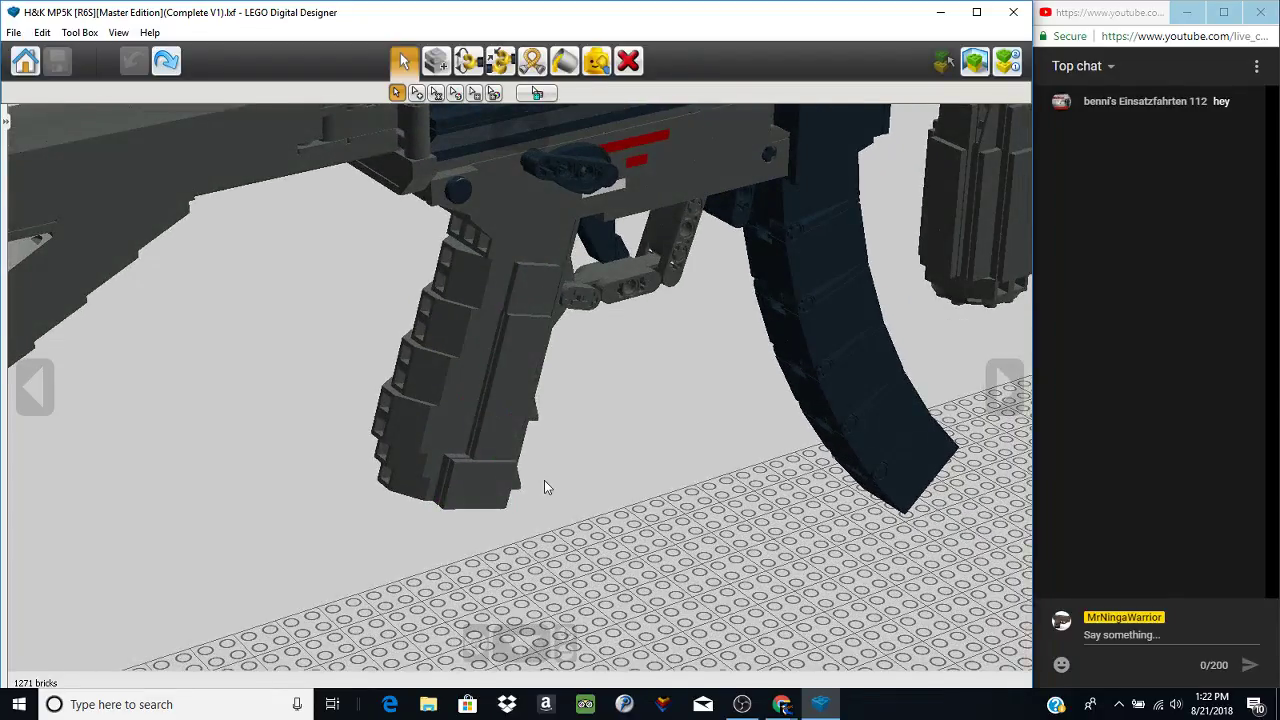
- Examine the trigger, trigger guard and magazine release up close from the side and from below
right_drag(549, 470, 520, 525)
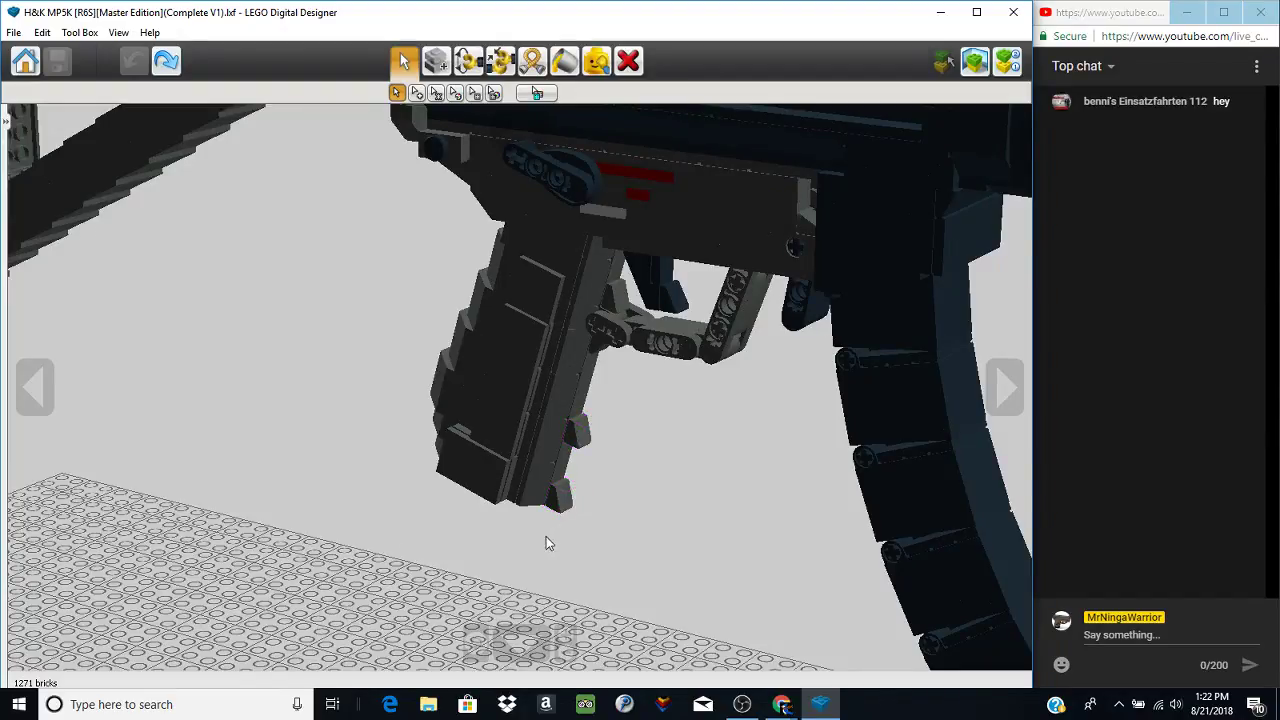
shift+right_drag(803, 229, 648, 326)
scroll(445, 457, up, 5)
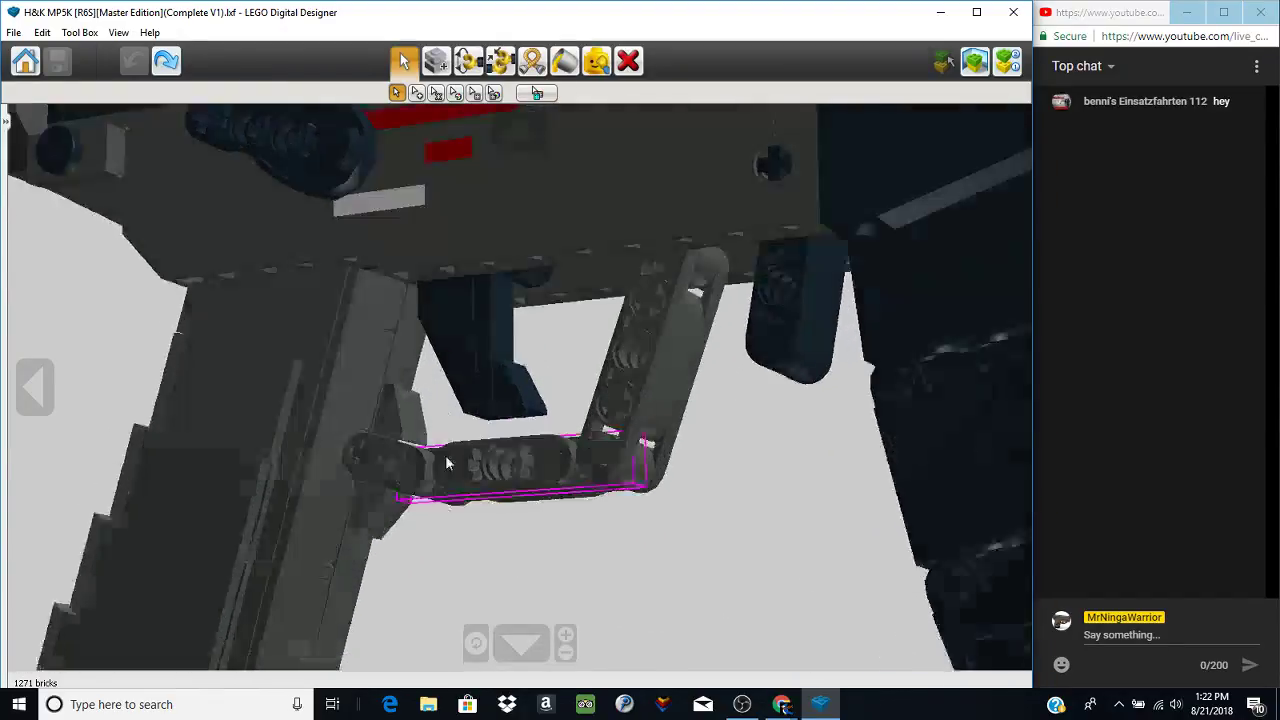
right_drag(445, 457, 448, 382)
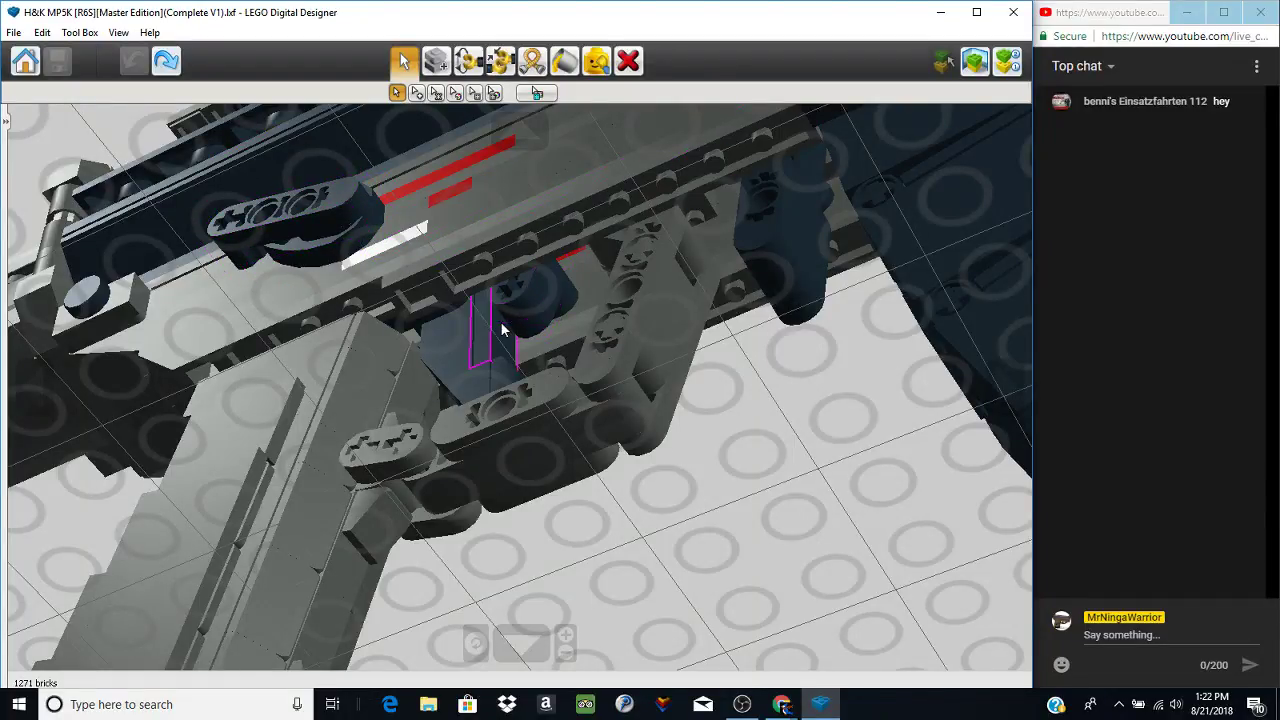
right_drag(501, 323, 552, 443)
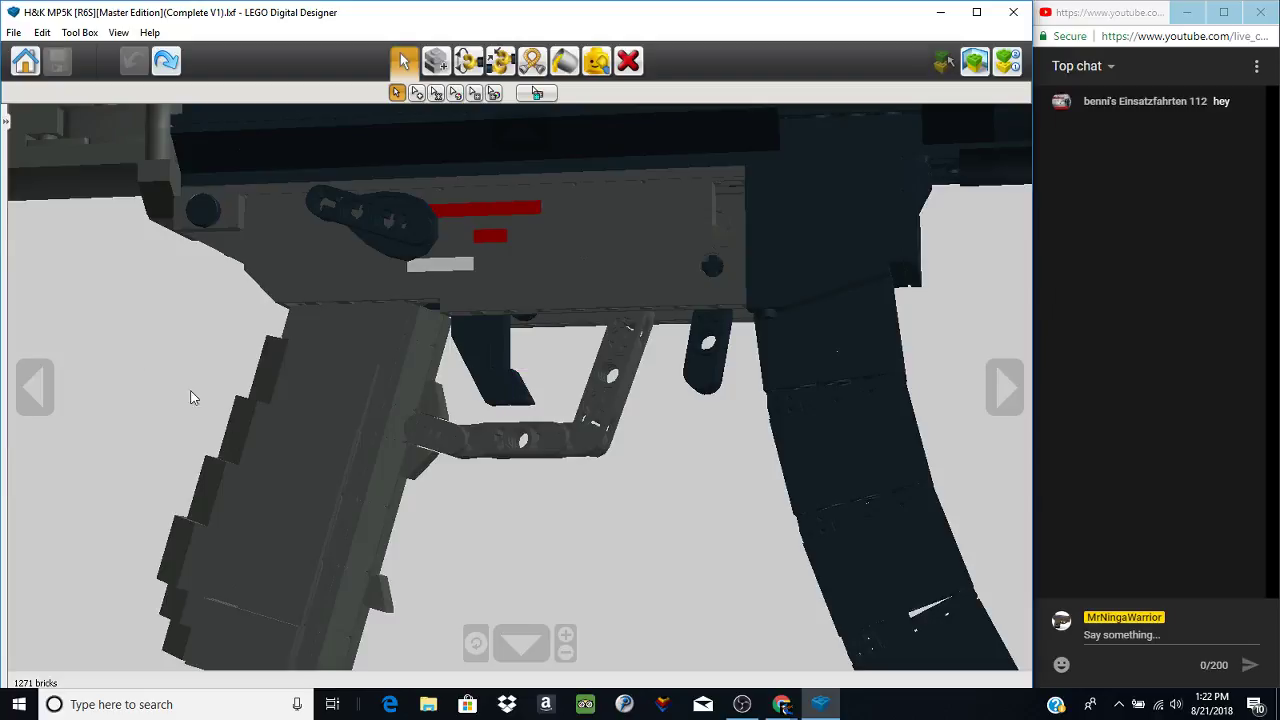
right_drag(551, 517, 418, 460)
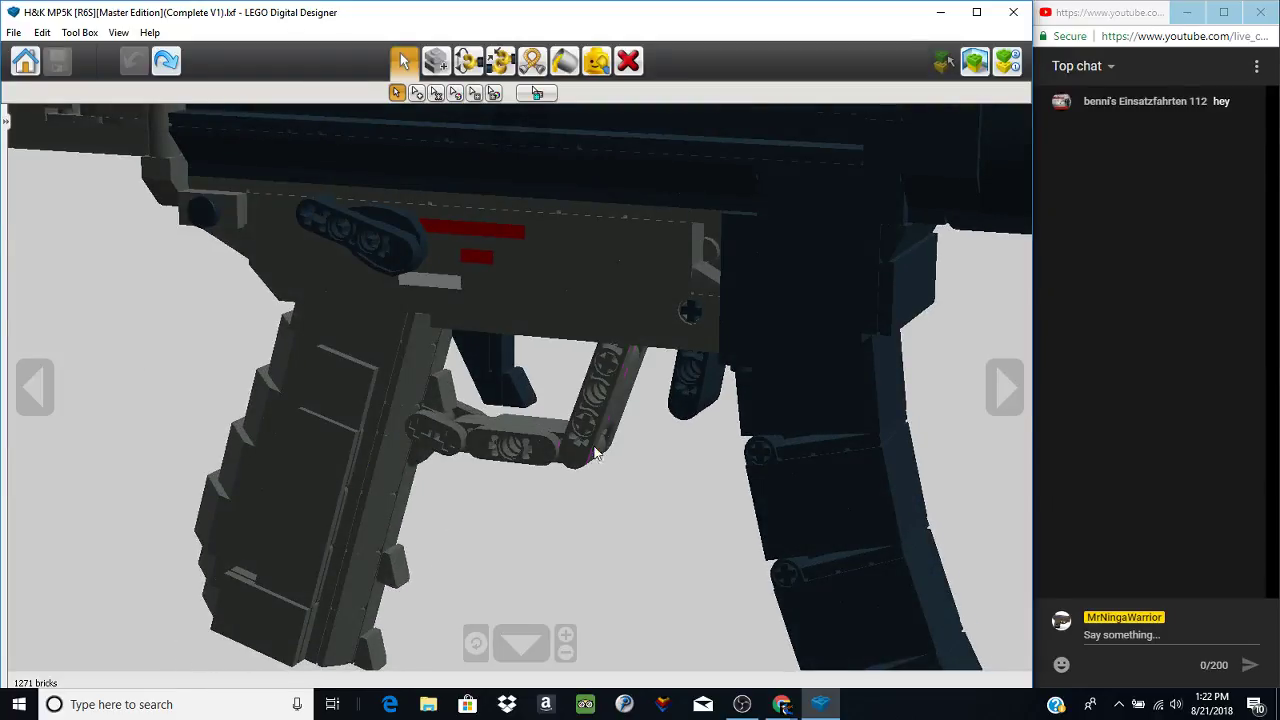
scroll(598, 528, up, 4)
right_drag(558, 537, 600, 363)
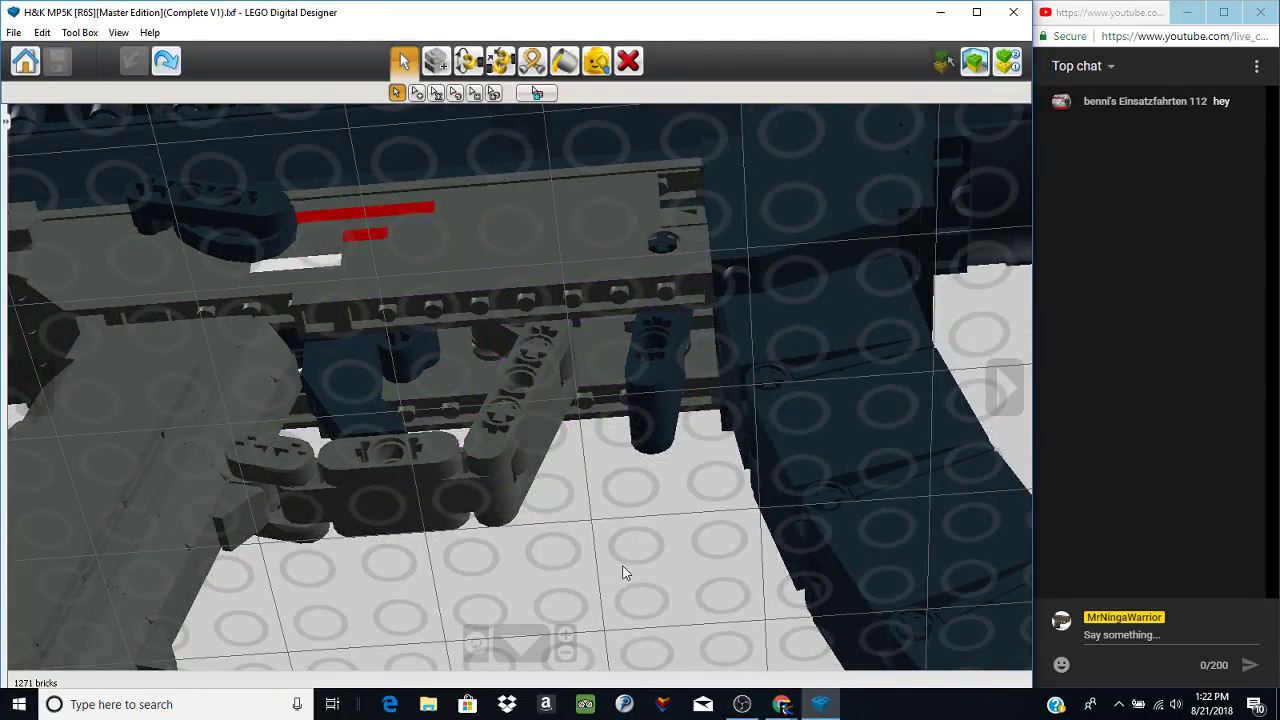
- Select the whole curved magazine as connected bricks and move it out of the gun to a clear spot beyond the barrel
right_drag(653, 396, 537, 551)
scroll(680, 506, down, 8)
click(436, 92)
click(581, 448)
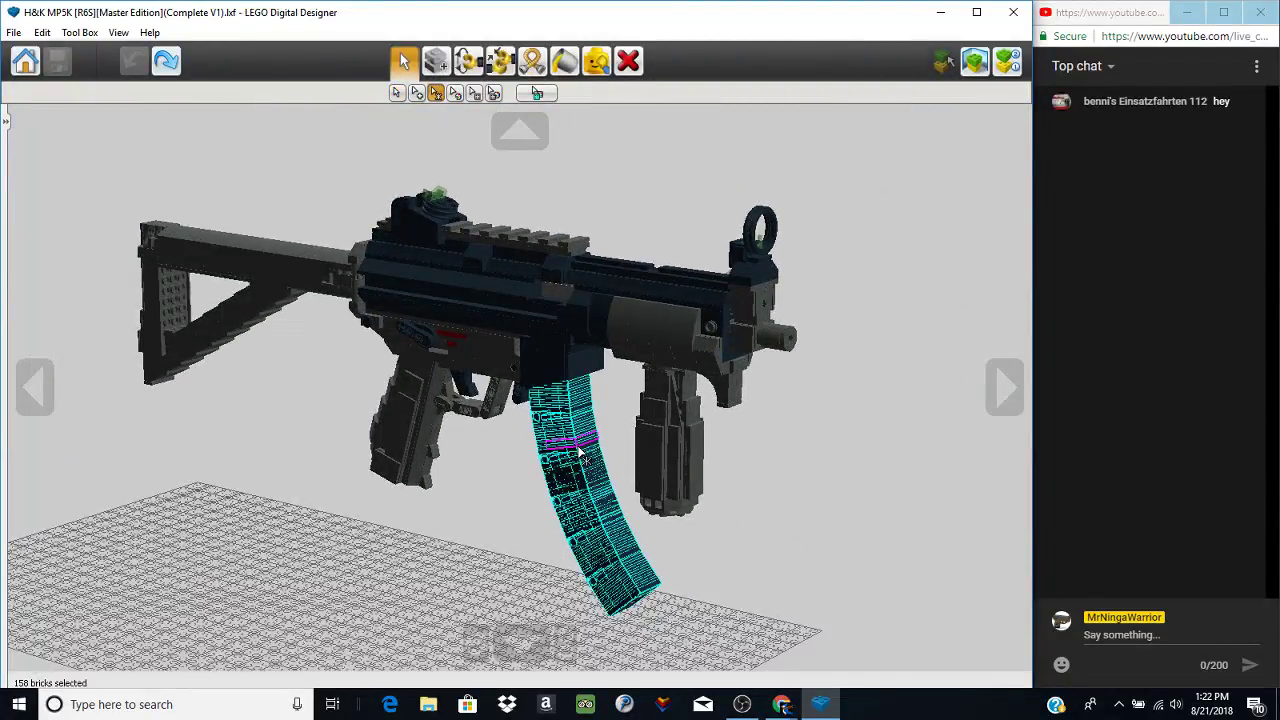
drag(581, 449, 930, 485)
right_click(930, 485)
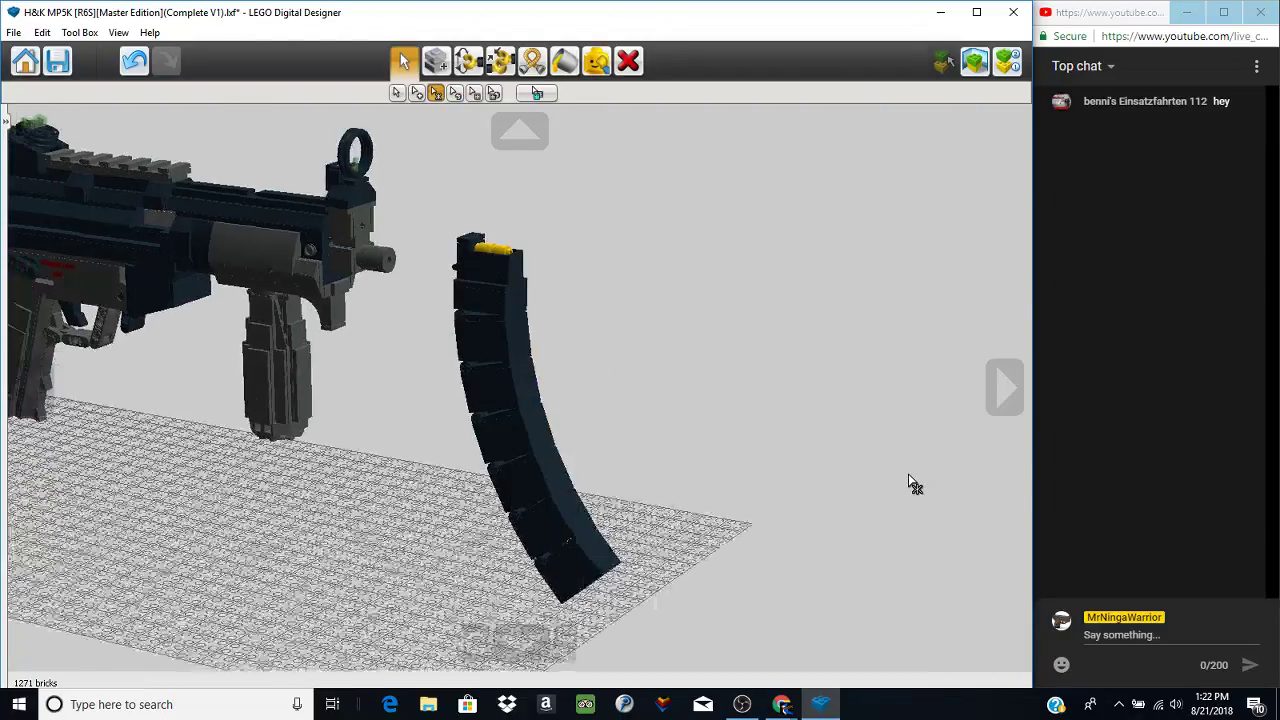
- Examine the detached curved magazine and the gun body without it, and undo the magazine's removal
right_drag(908, 473, 630, 556)
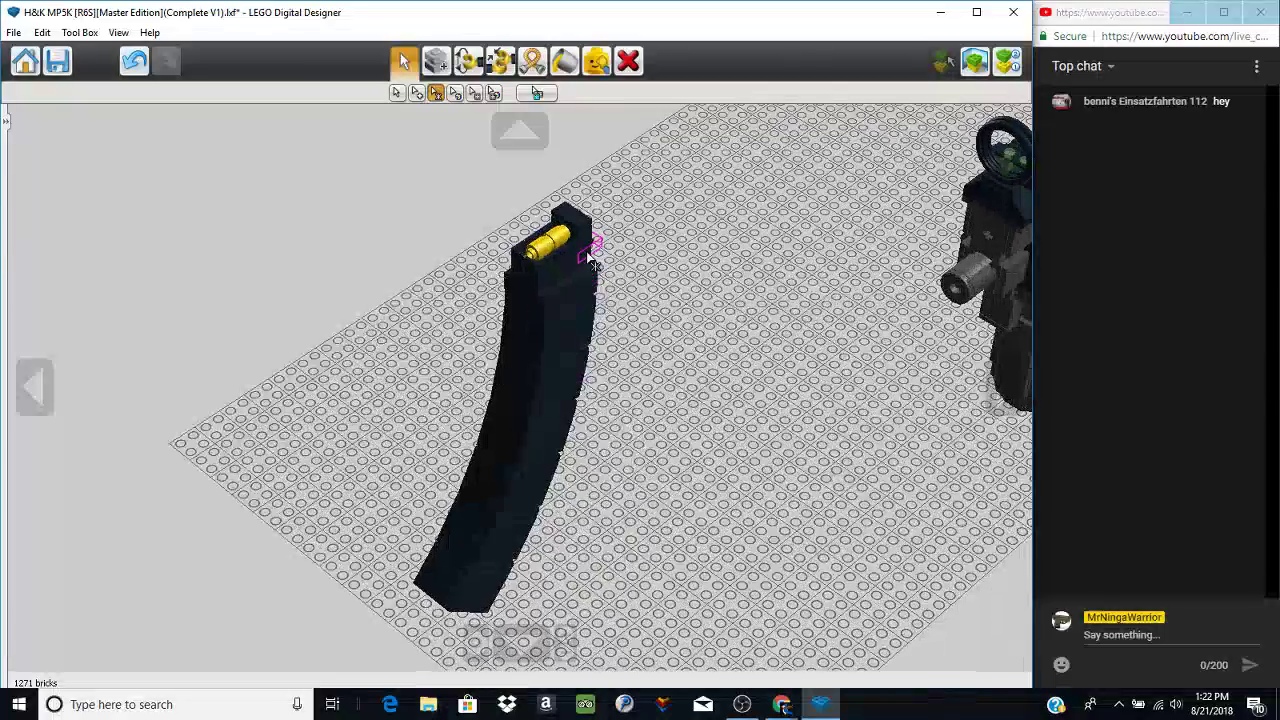
right_click(587, 244)
right_drag(585, 250, 385, 331)
scroll(498, 364, up, 2)
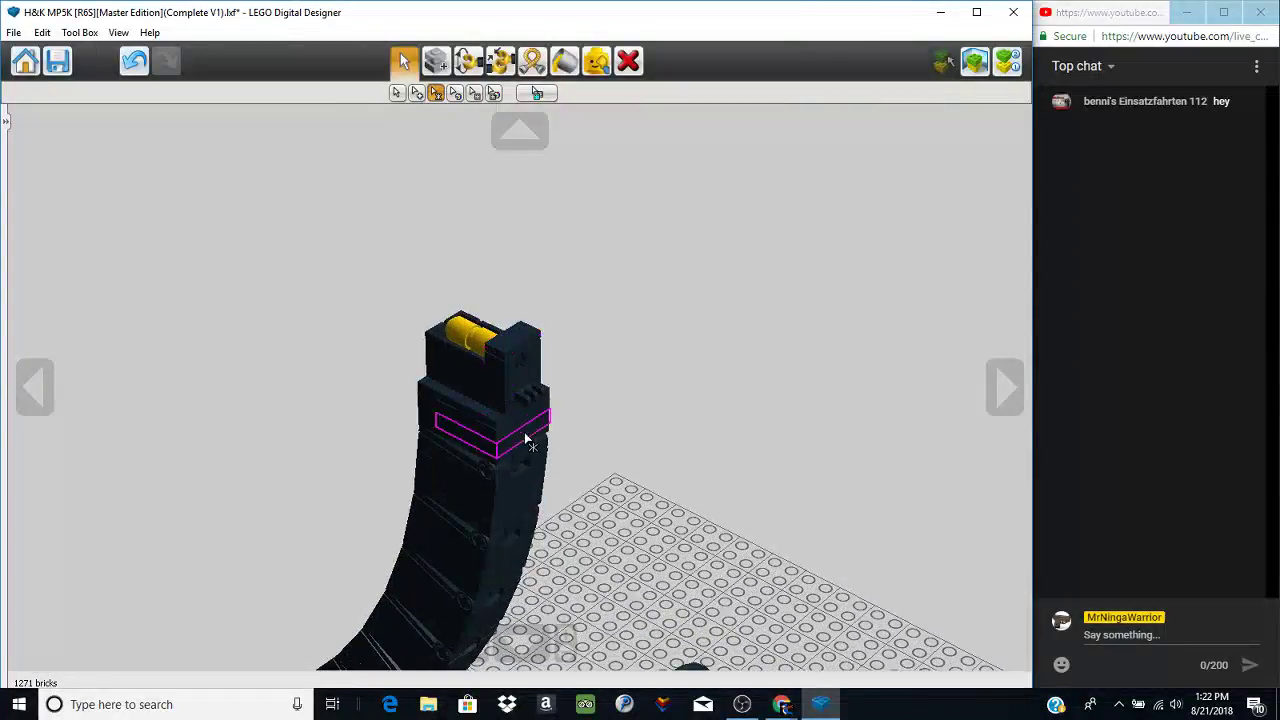
right_drag(520, 400, 855, 398)
right_click(143, 435)
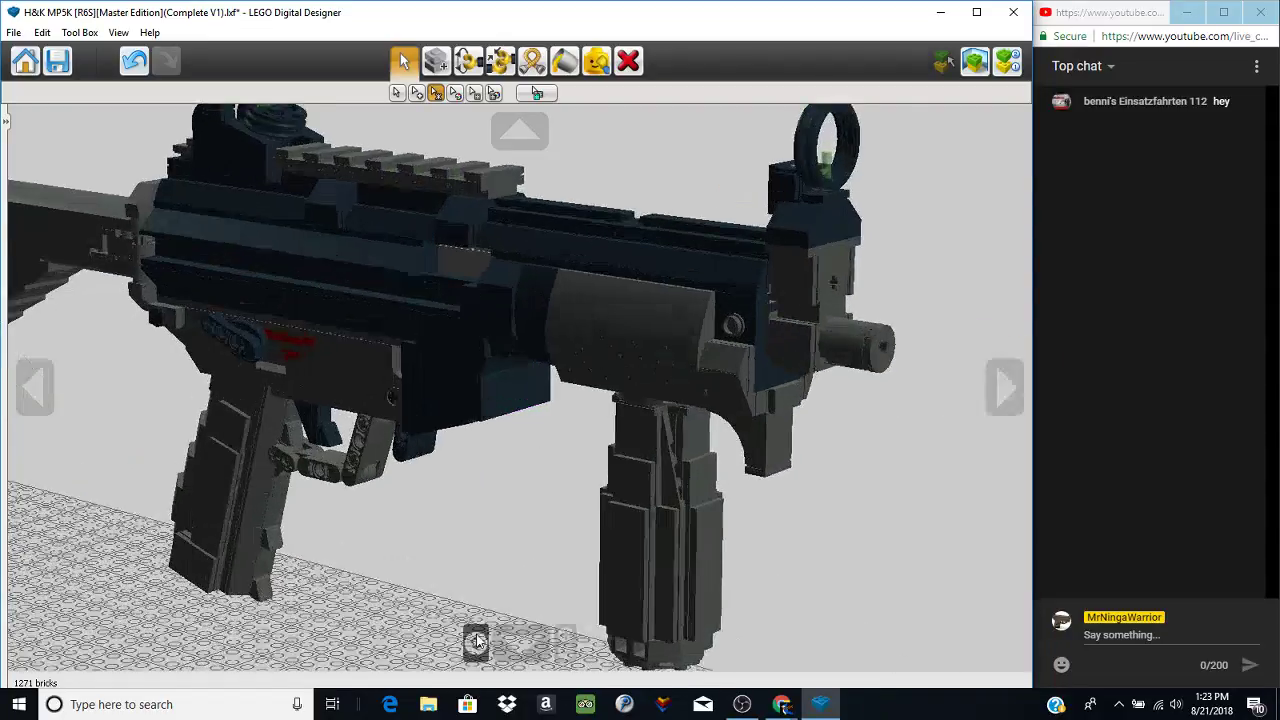
scroll(470, 598, up, 3)
right_drag(480, 530, 540, 556)
scroll(540, 556, down, 6)
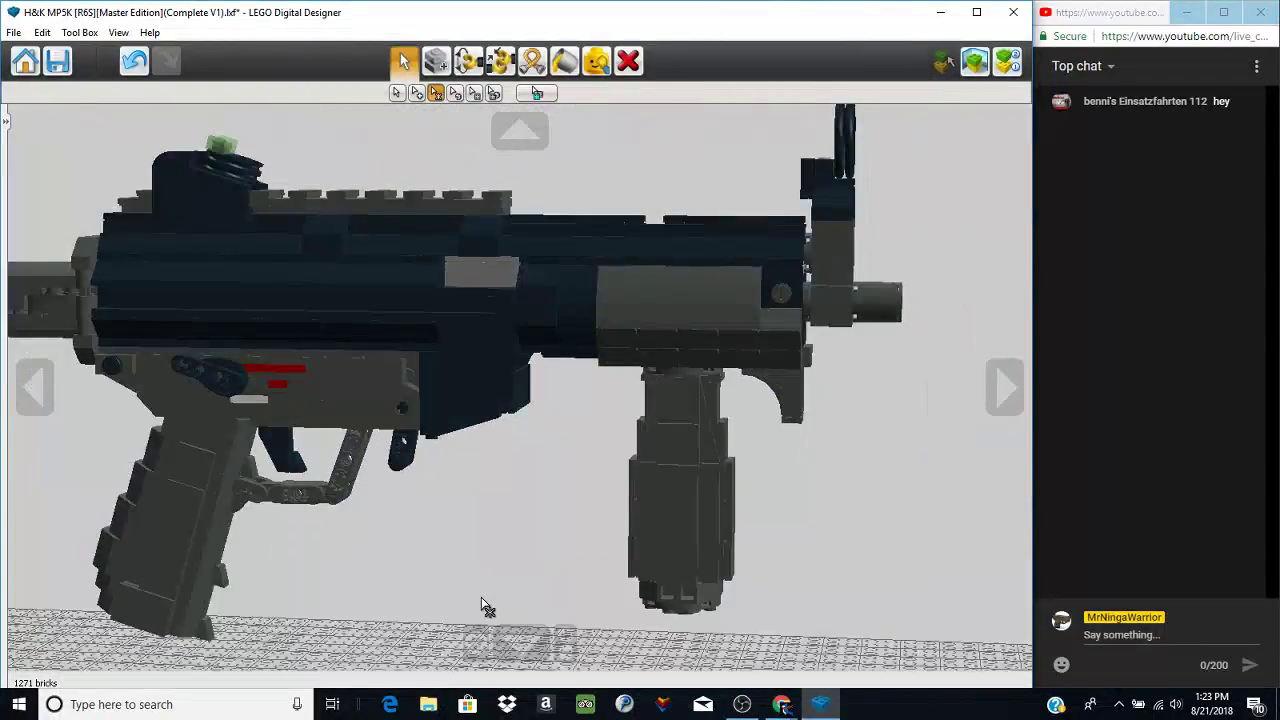
click(137, 60)
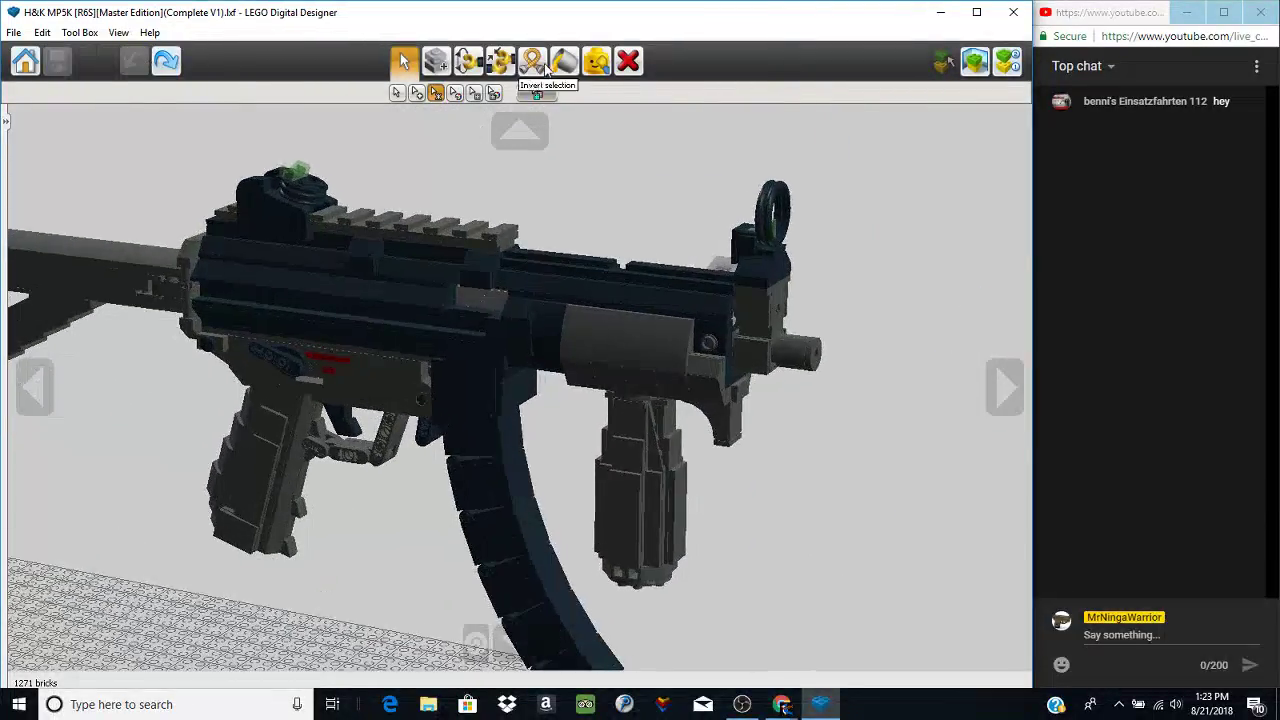
- Hide the bricks covering the ejection port to inspect the yellow cartridge inside the receiver
click(597, 63)
scroll(414, 255, up, 4)
click(447, 247)
scroll(448, 250, down, 2)
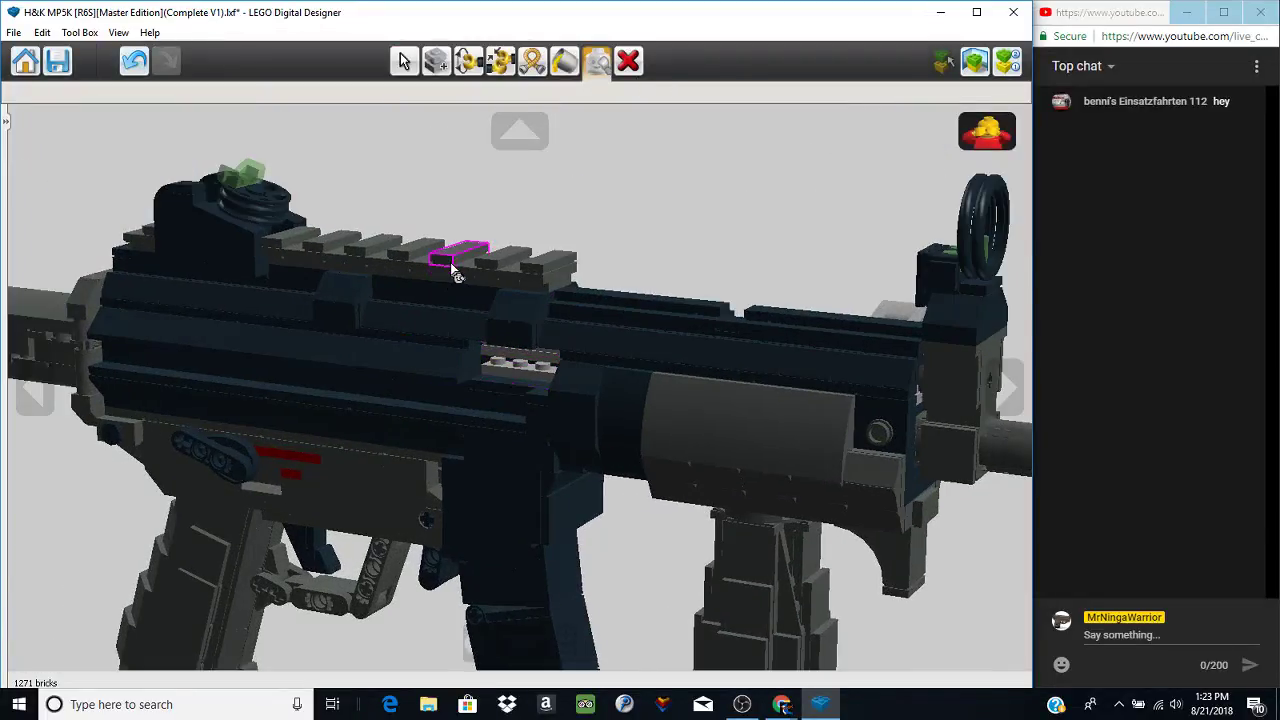
scroll(463, 263, up, 8)
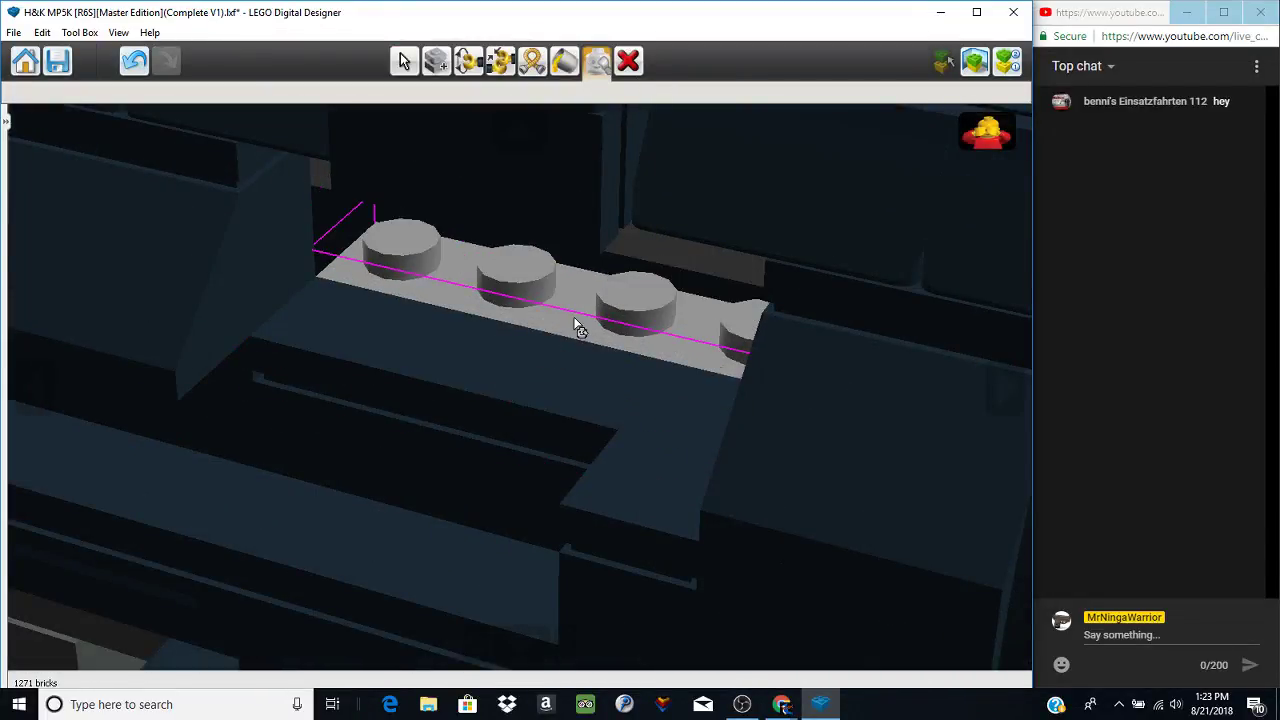
click(574, 319)
right_drag(562, 352, 545, 412)
click(545, 413)
click(549, 440)
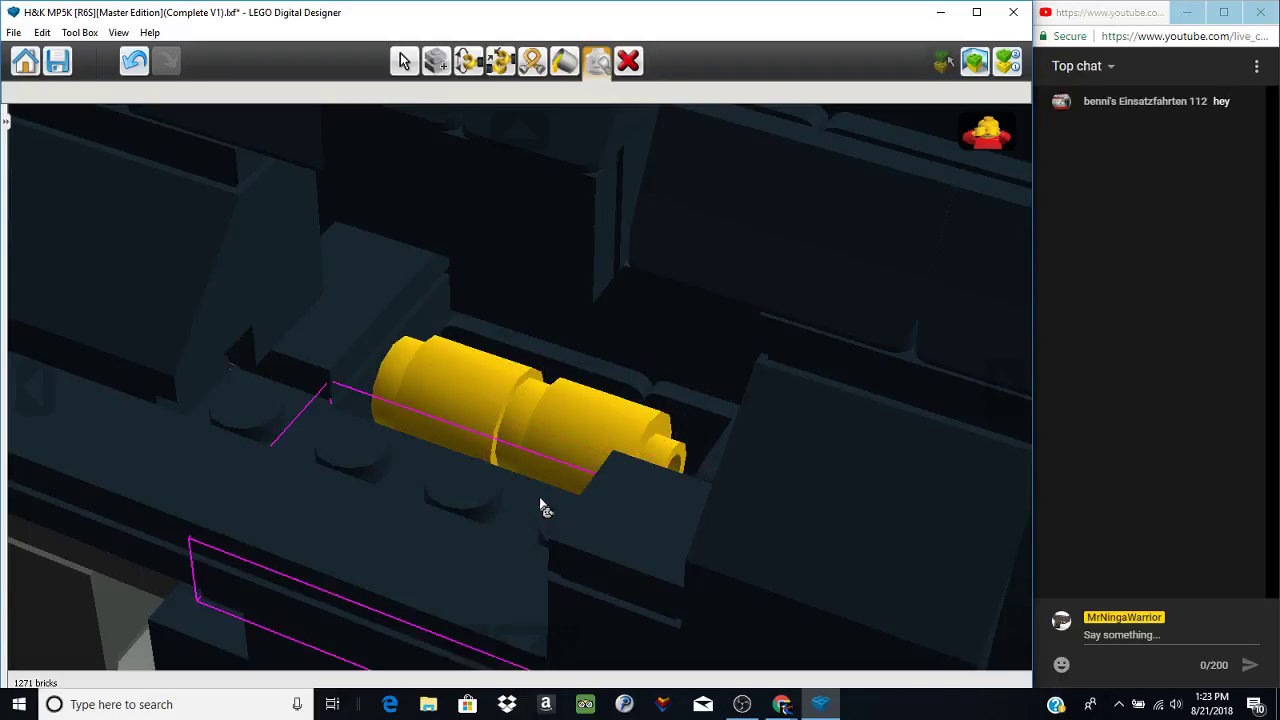
right_drag(540, 504, 533, 443)
- Restore all hidden bricks and return to the selection tool with the receiver in view
click(984, 132)
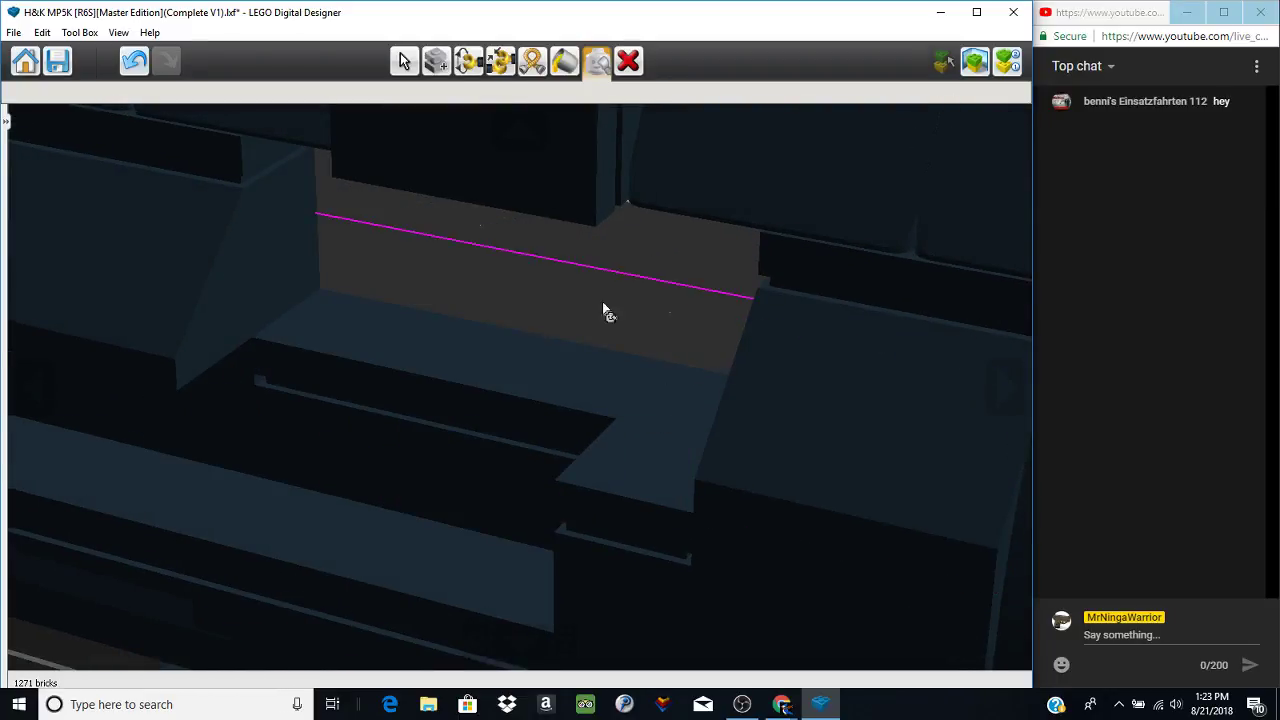
click(408, 63)
scroll(426, 224, down, 5)
scroll(429, 226, down, 5)
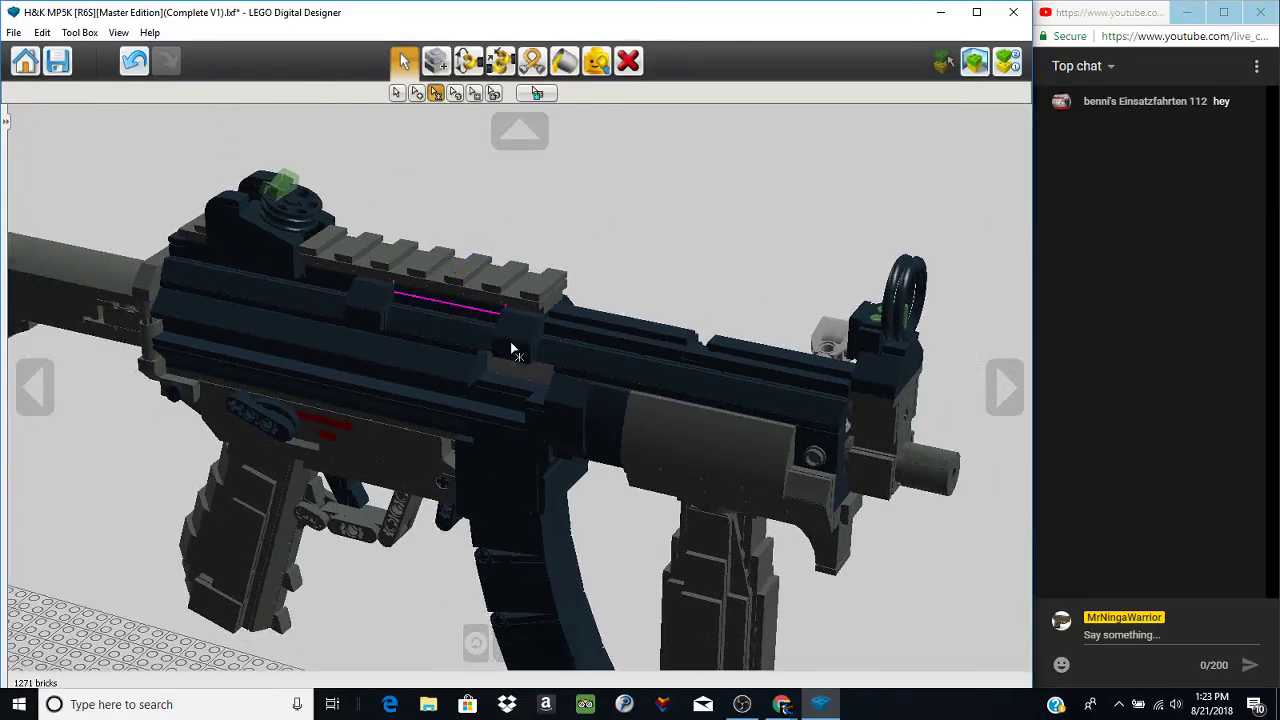
- Activate the Single Selection tool and examine the foregrip, handguard and barrel from both sides
scroll(690, 515, up, 4)
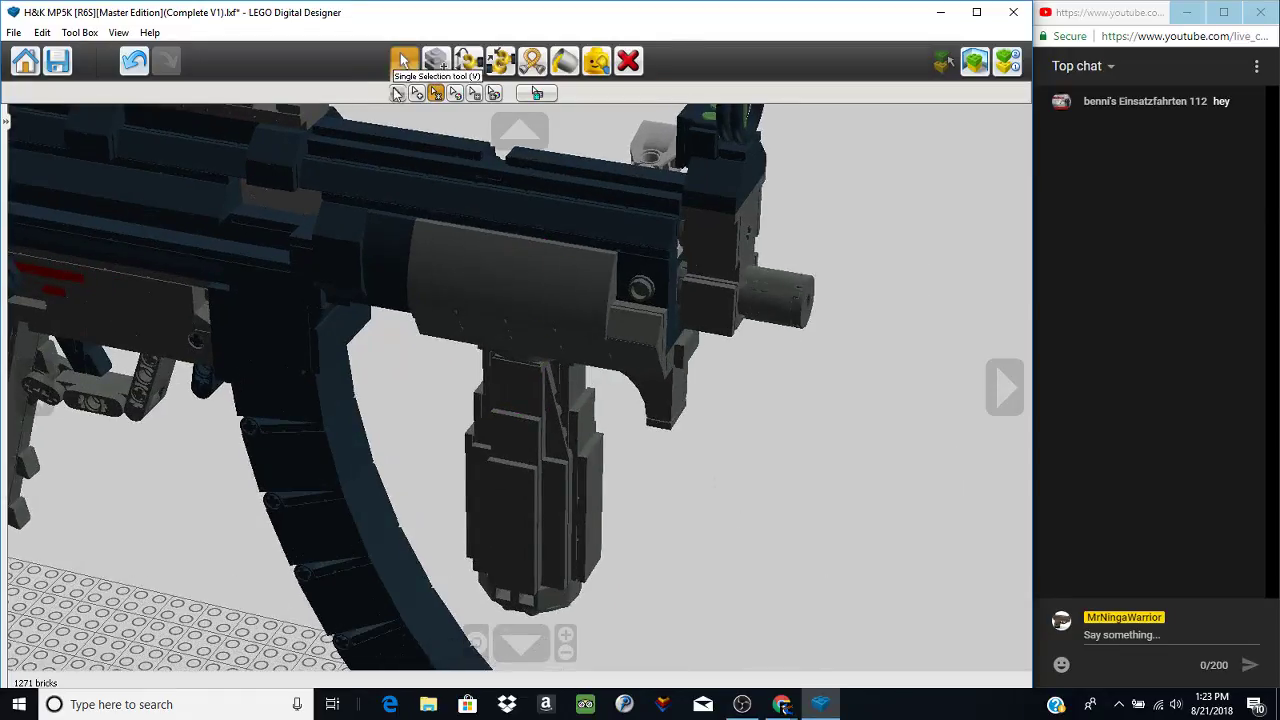
right_click(610, 466)
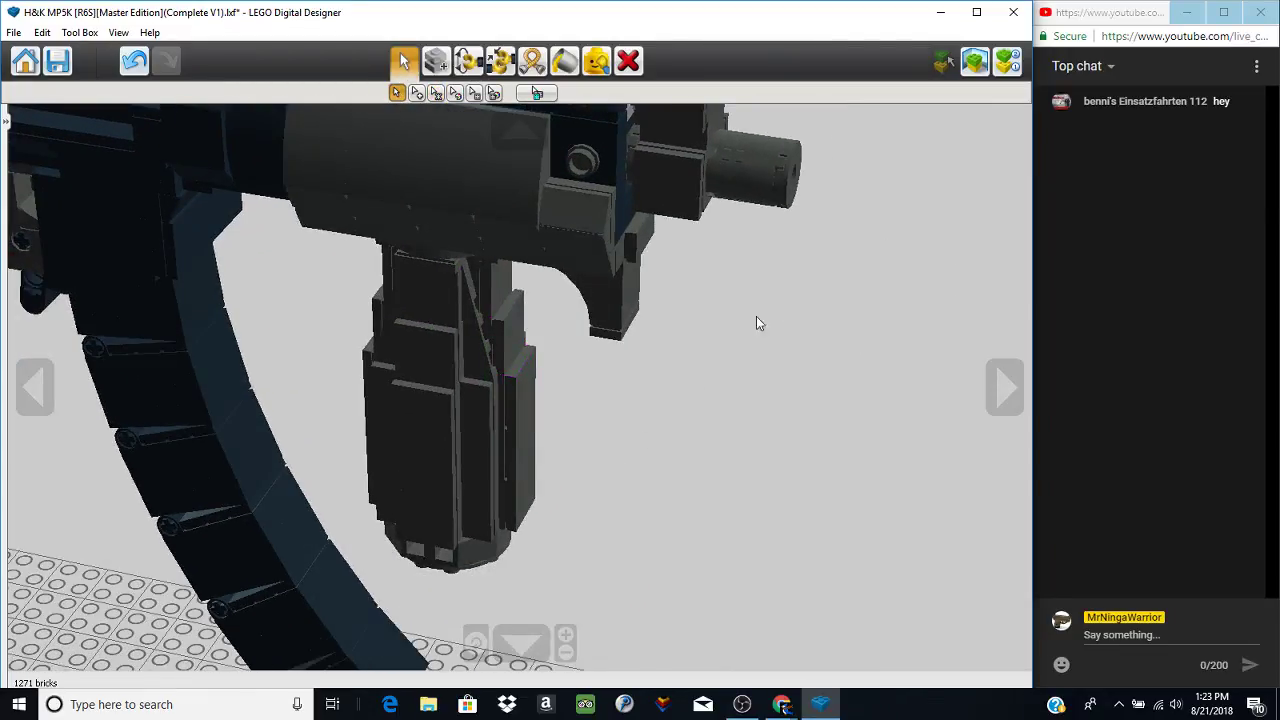
right_drag(651, 317, 640, 250)
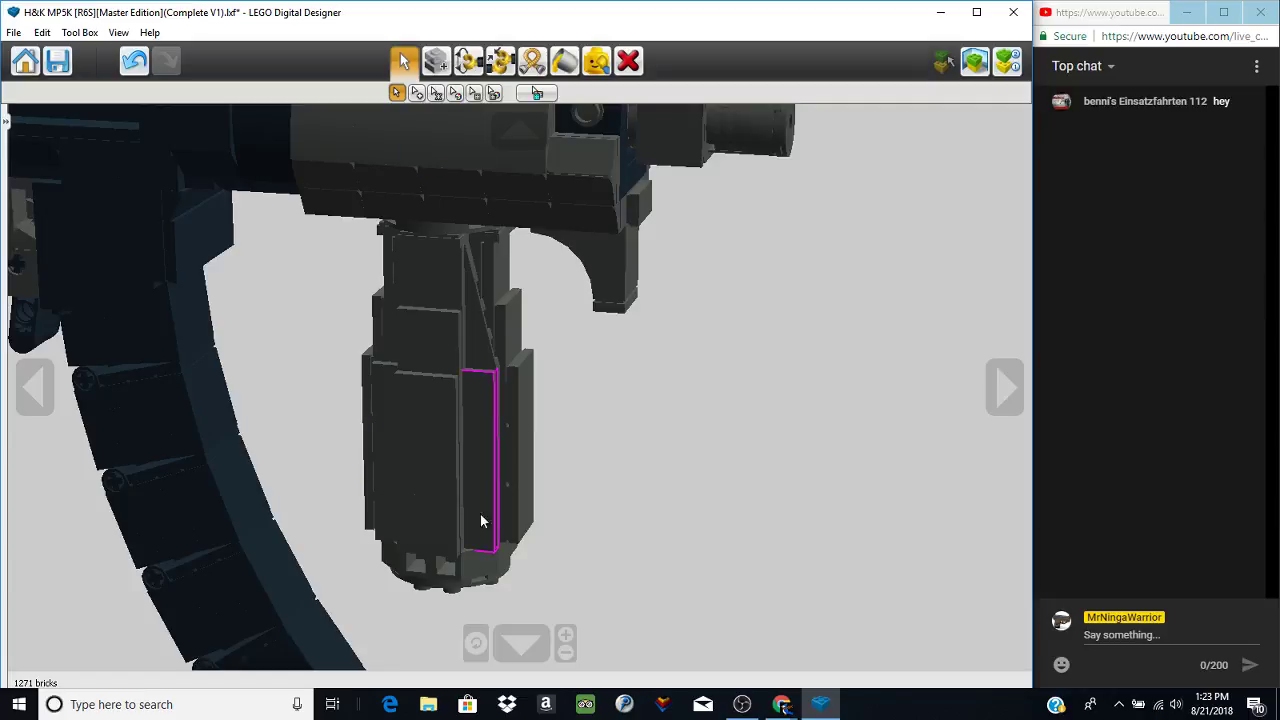
right_drag(593, 497, 366, 374)
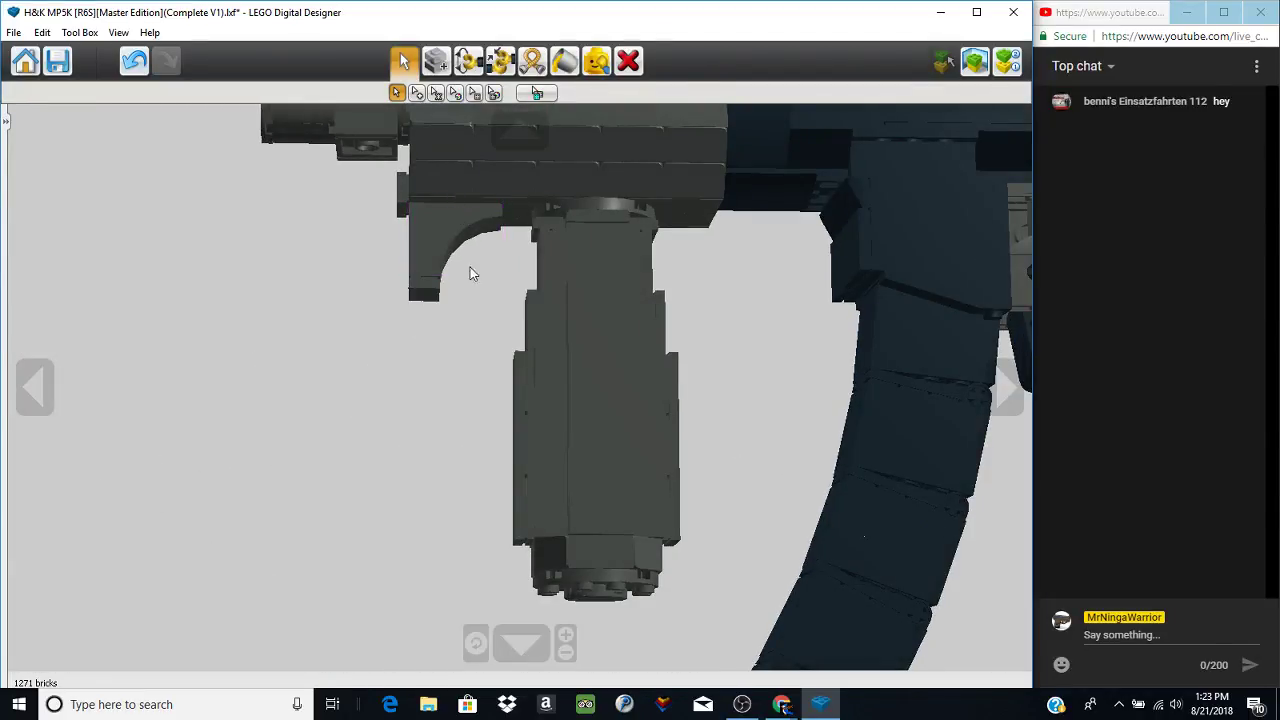
scroll(420, 323, down, 5)
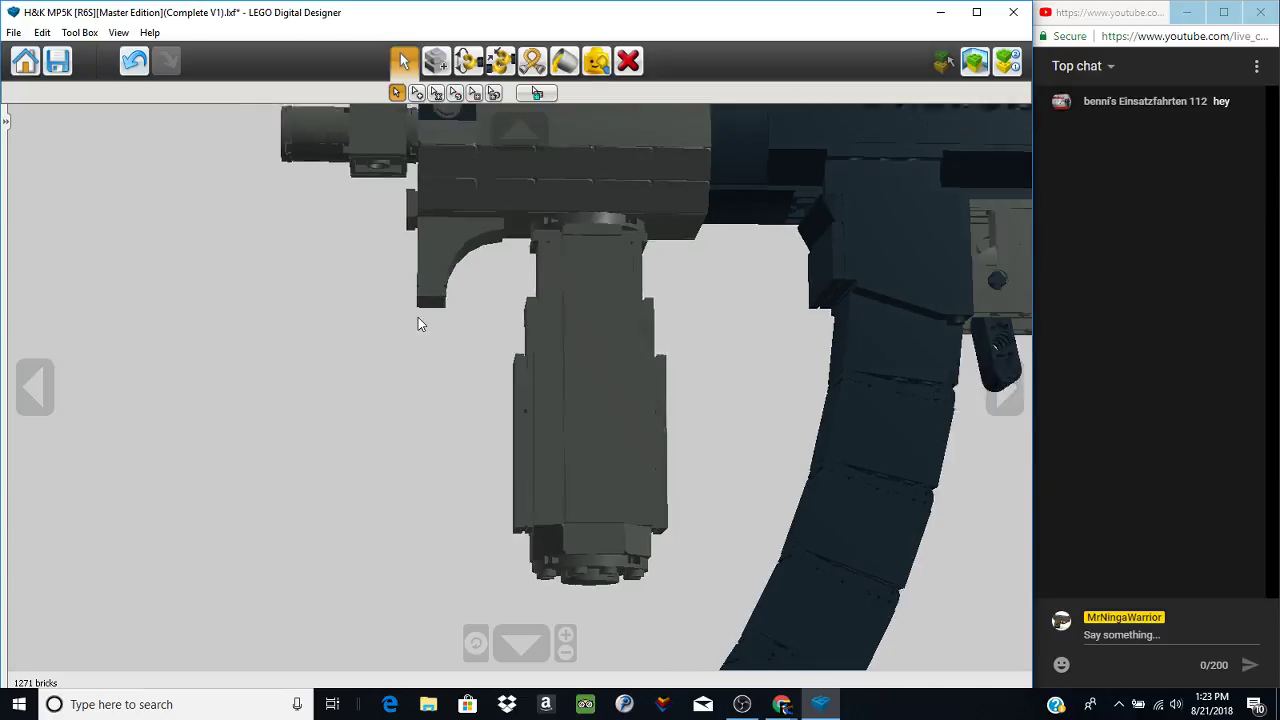
right_drag(417, 346, 490, 408)
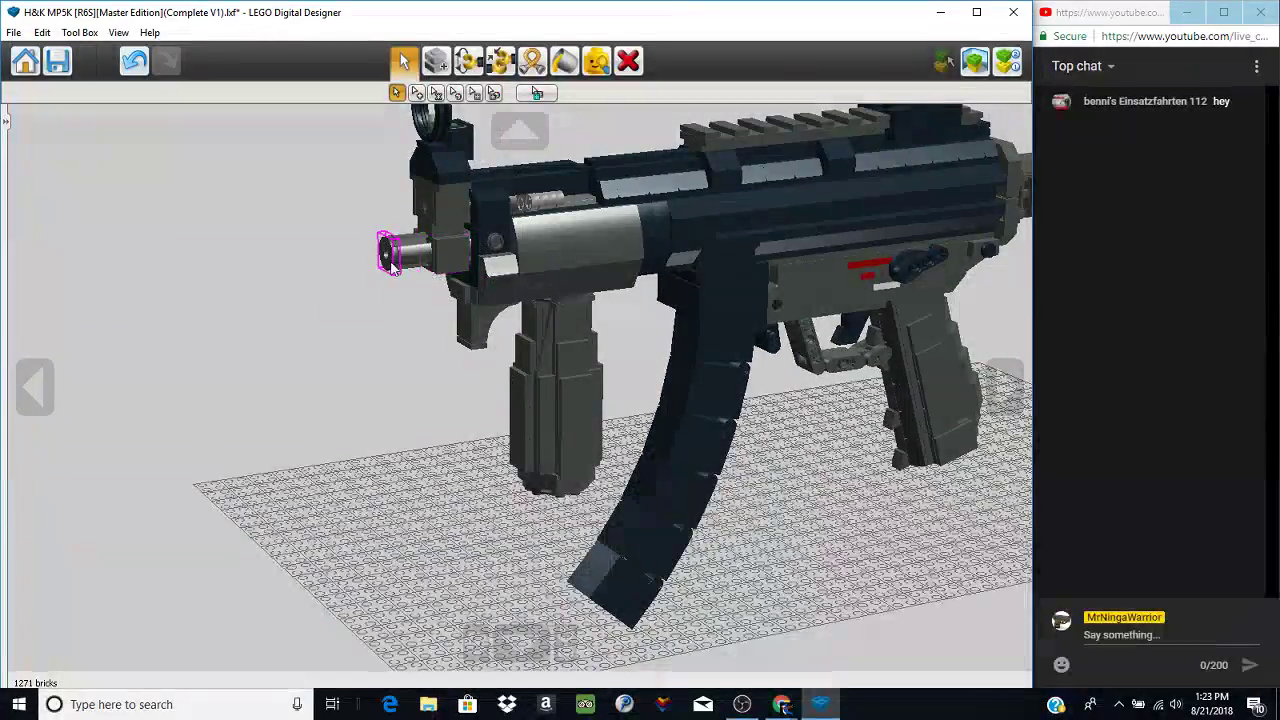
right_click(440, 247)
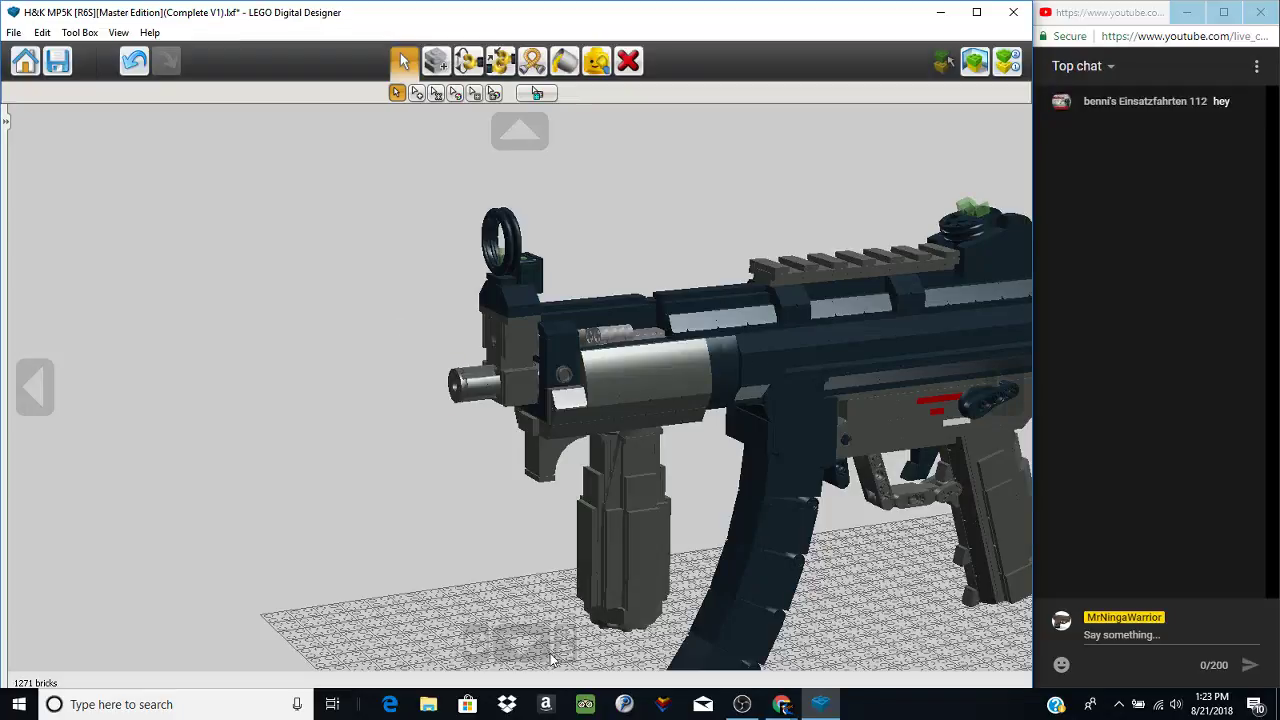
- Examine the complete MP5K model from both sides, including the stock, sights and magazine
click(476, 643)
scroll(557, 543, down, 3)
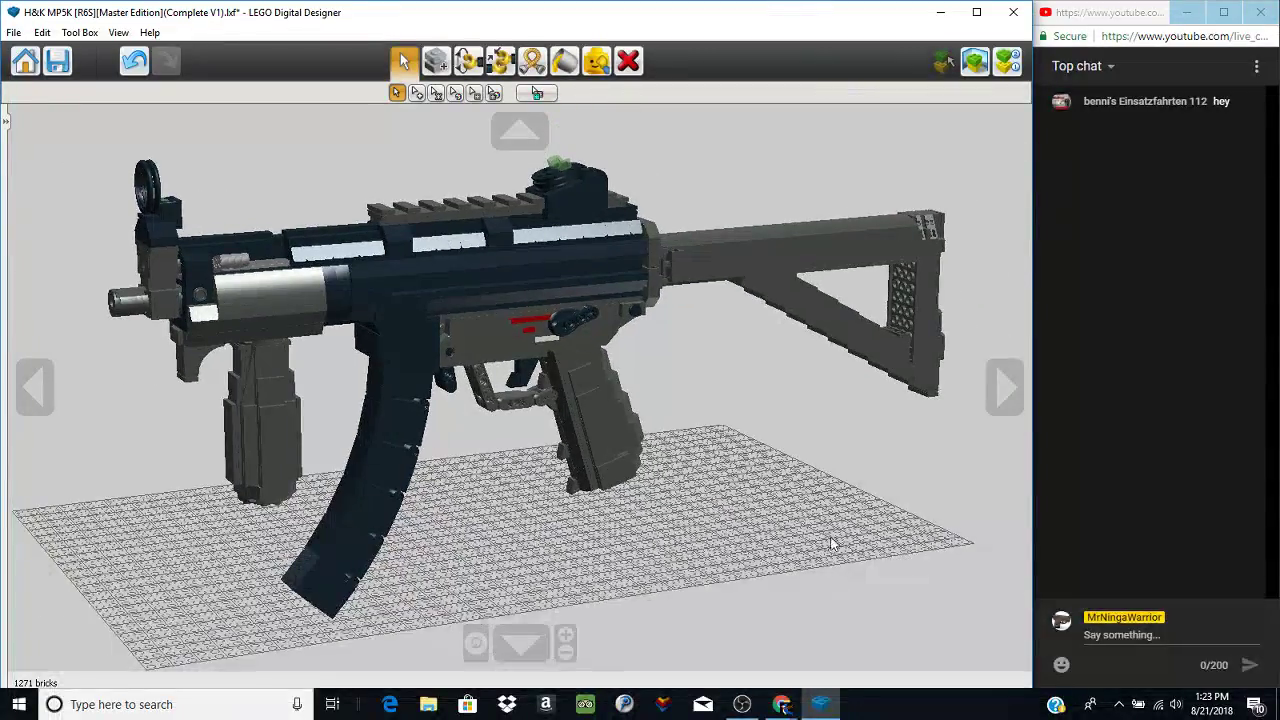
right_drag(935, 548, 837, 498)
right_drag(650, 490, 680, 520)
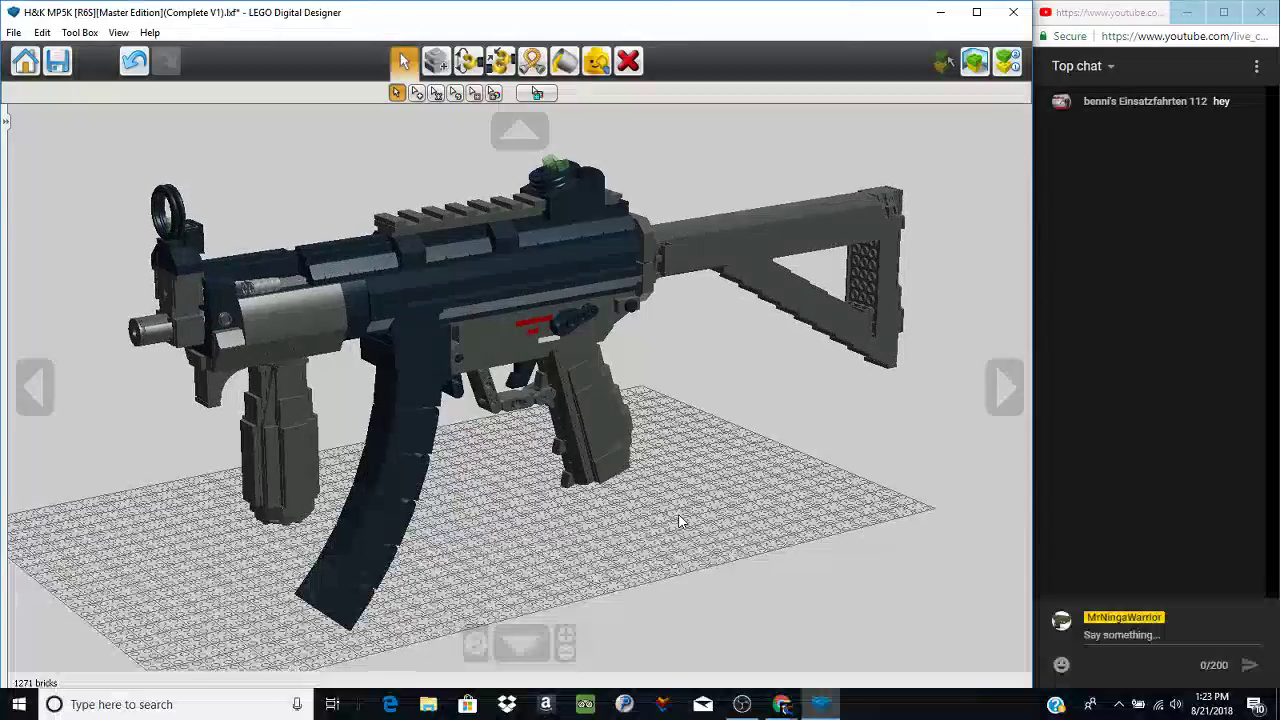
click(472, 650)
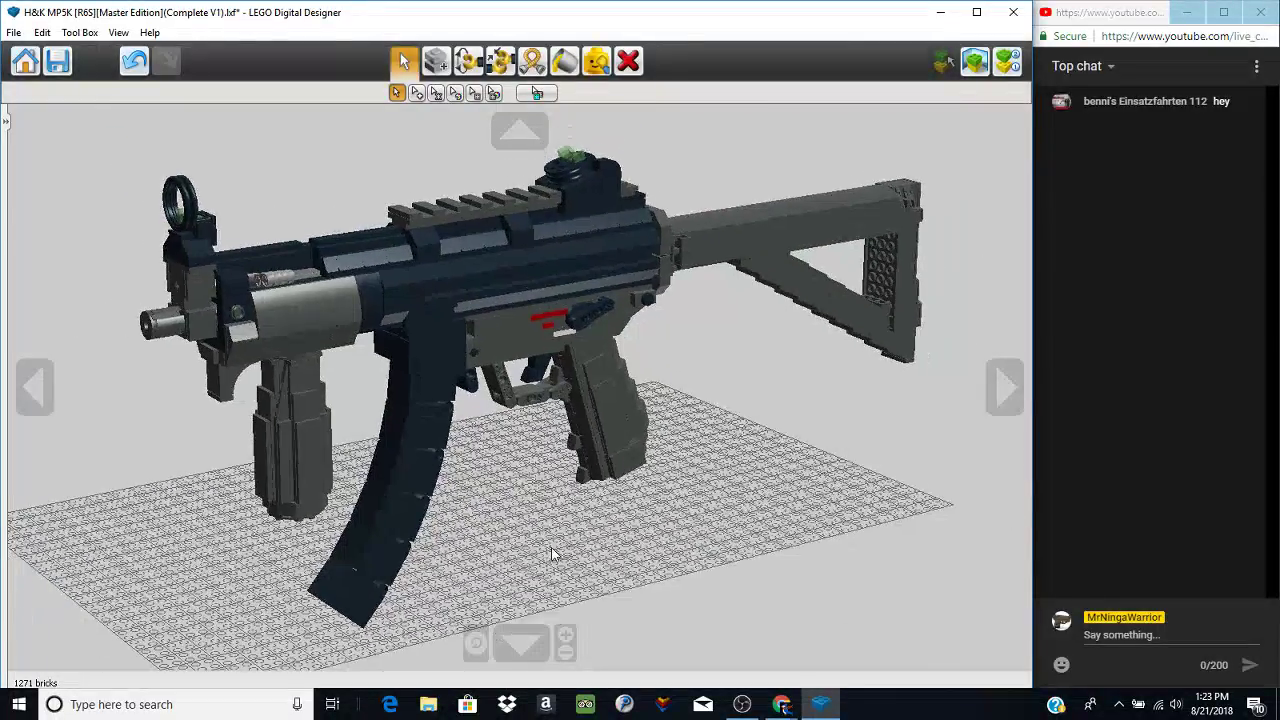
right_drag(924, 550, 255, 575)
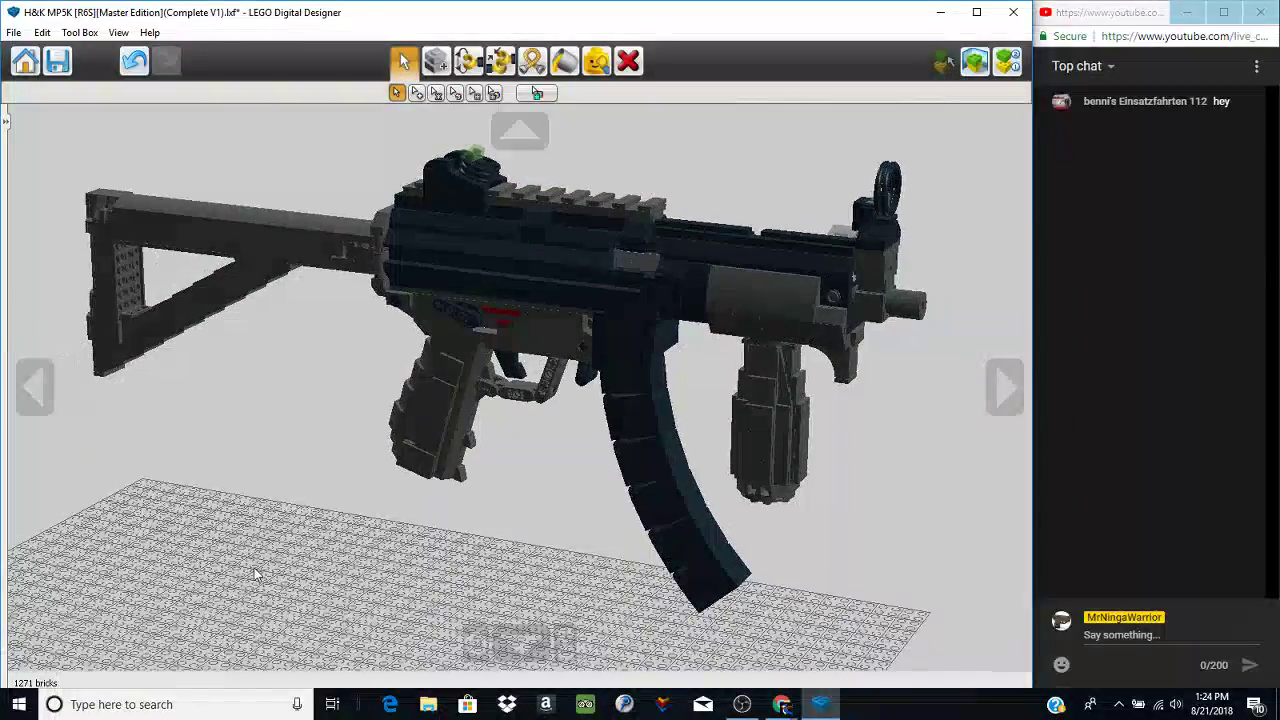
scroll(477, 590, up, 2)
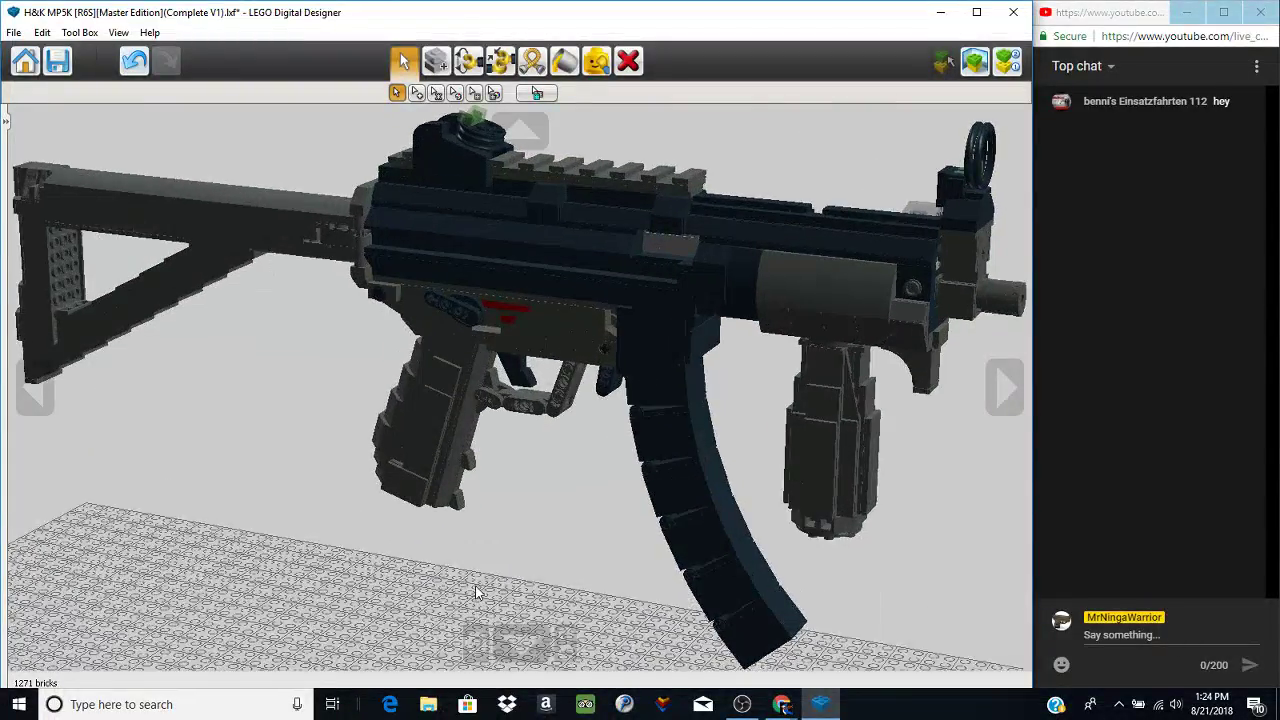
scroll(473, 600, down, 1)
scroll(490, 578, down, 2)
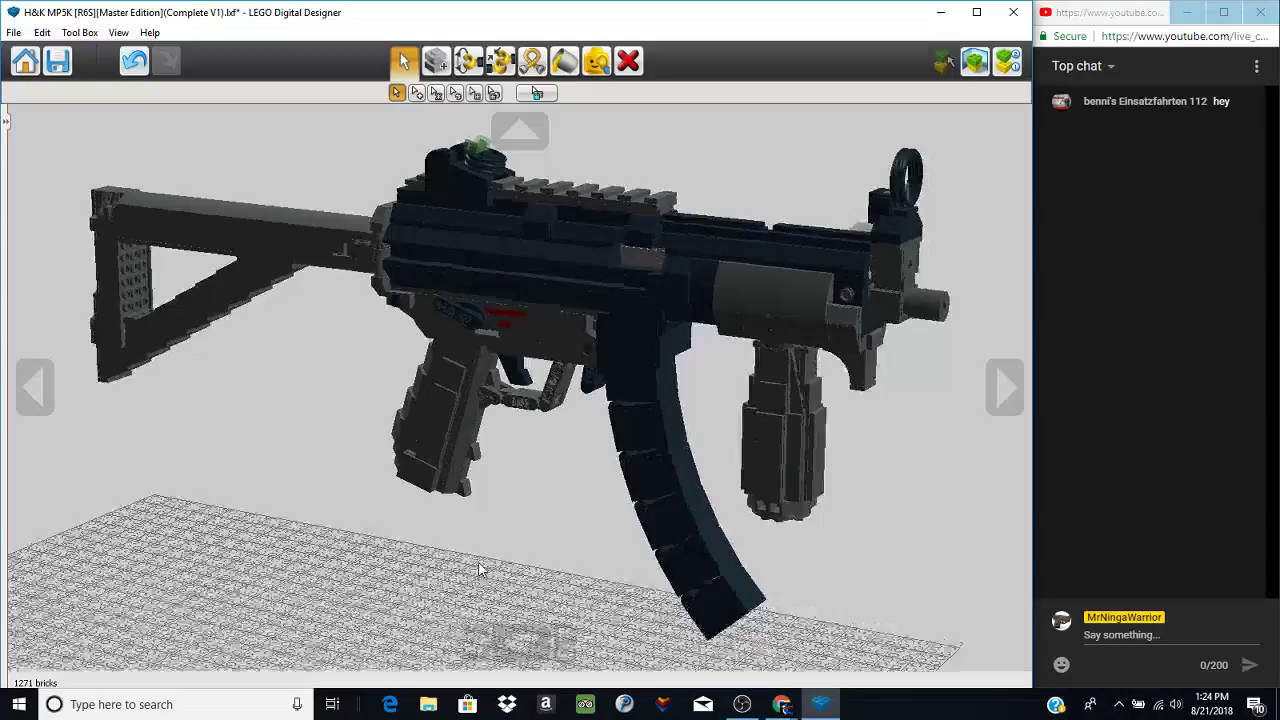
- Check the live stream status in OBS and return to LEGO Digital Designer
click(741, 704)
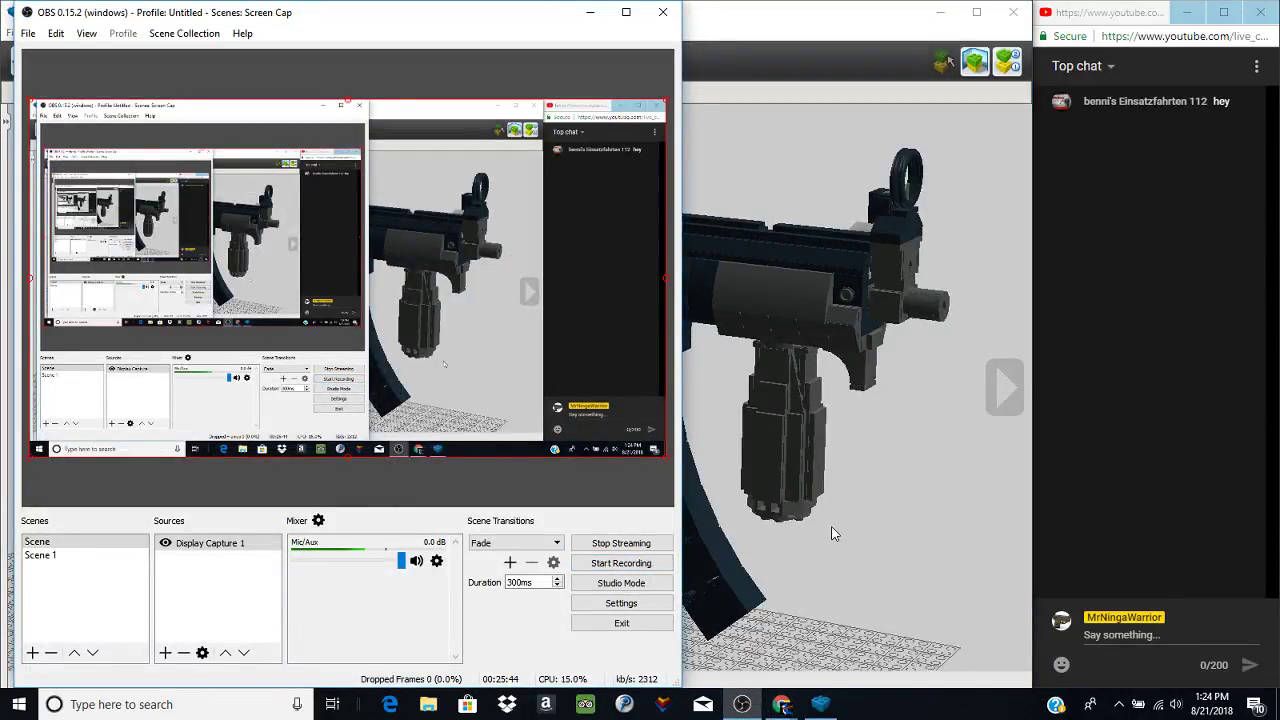
click(940, 566)
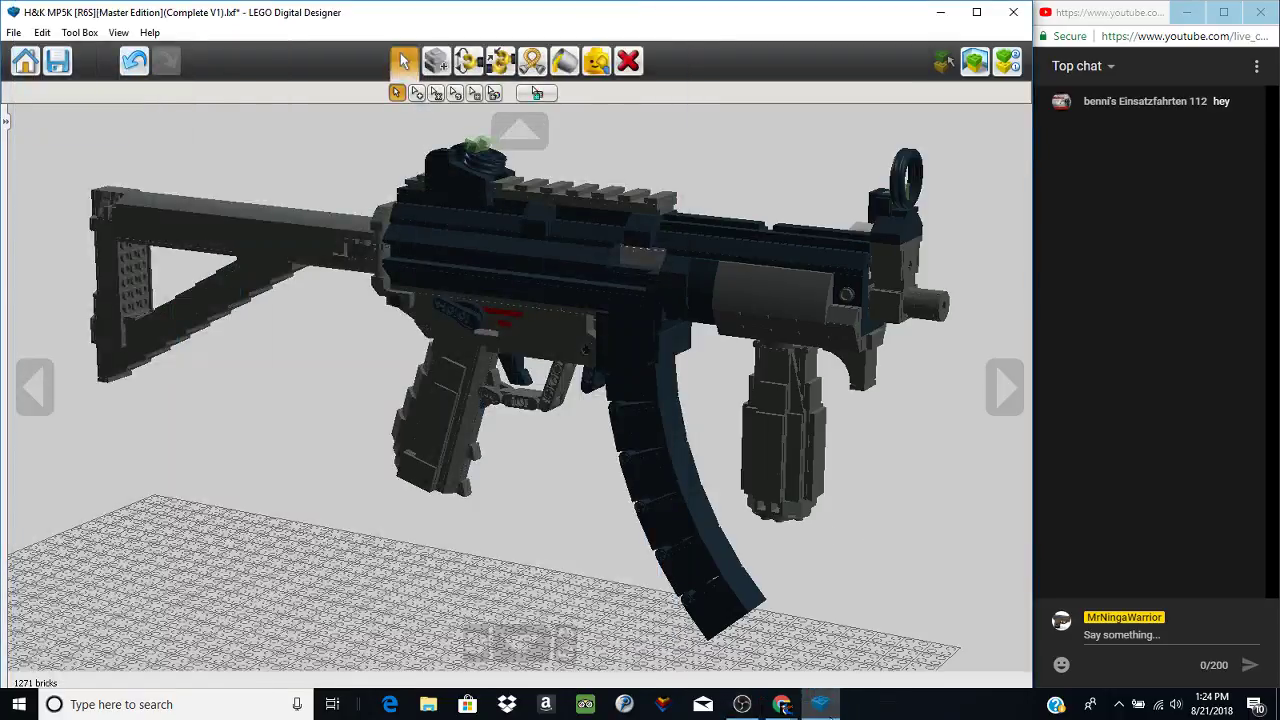
- Switch to Google Drive in Chrome and open the Guns folder
mouse_move(782, 704)
click(741, 668)
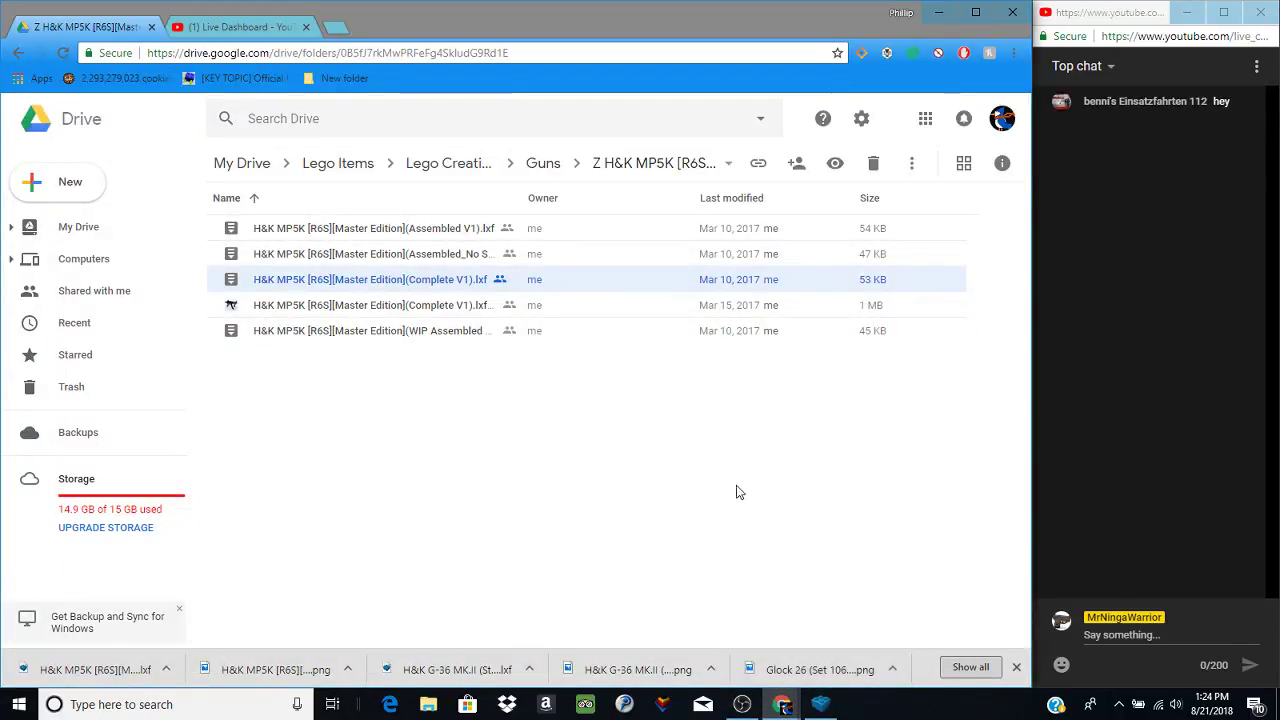
click(542, 163)
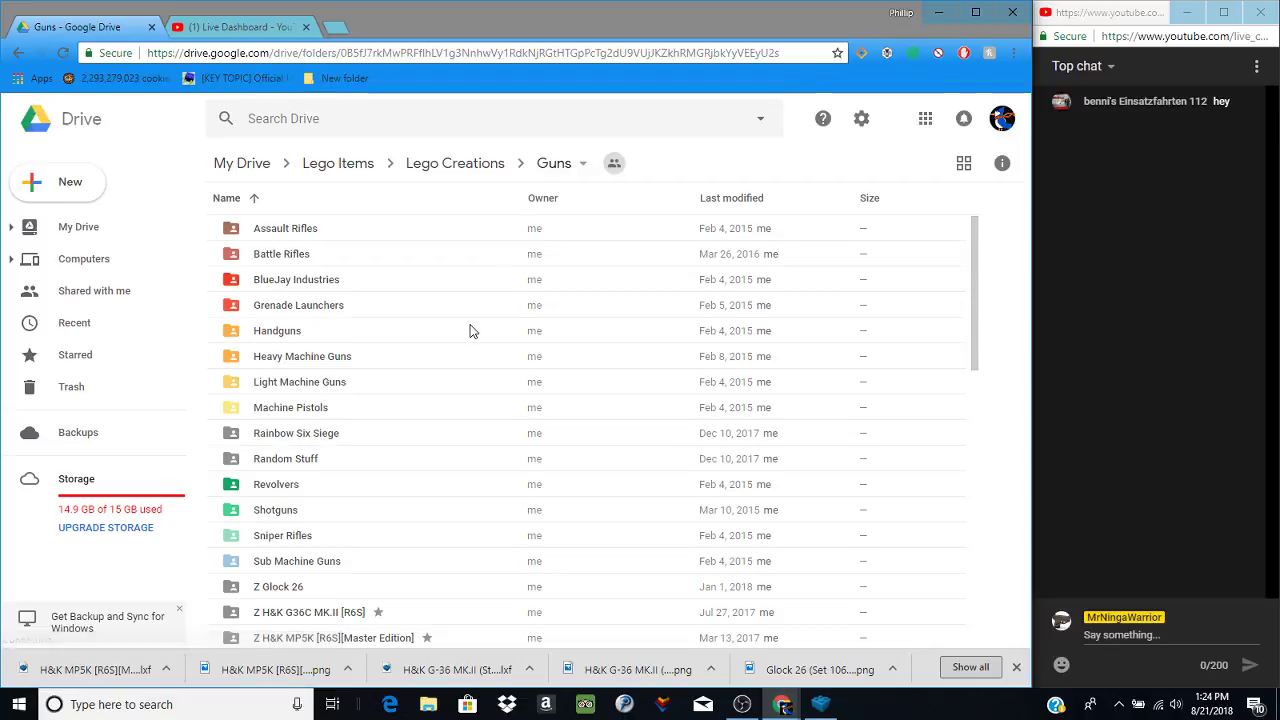
- Look inside the Z Hellcat PDW [QuickSilver Ind.] folder and go back to the Guns folder
scroll(470, 330, down, 3)
double_click(363, 343)
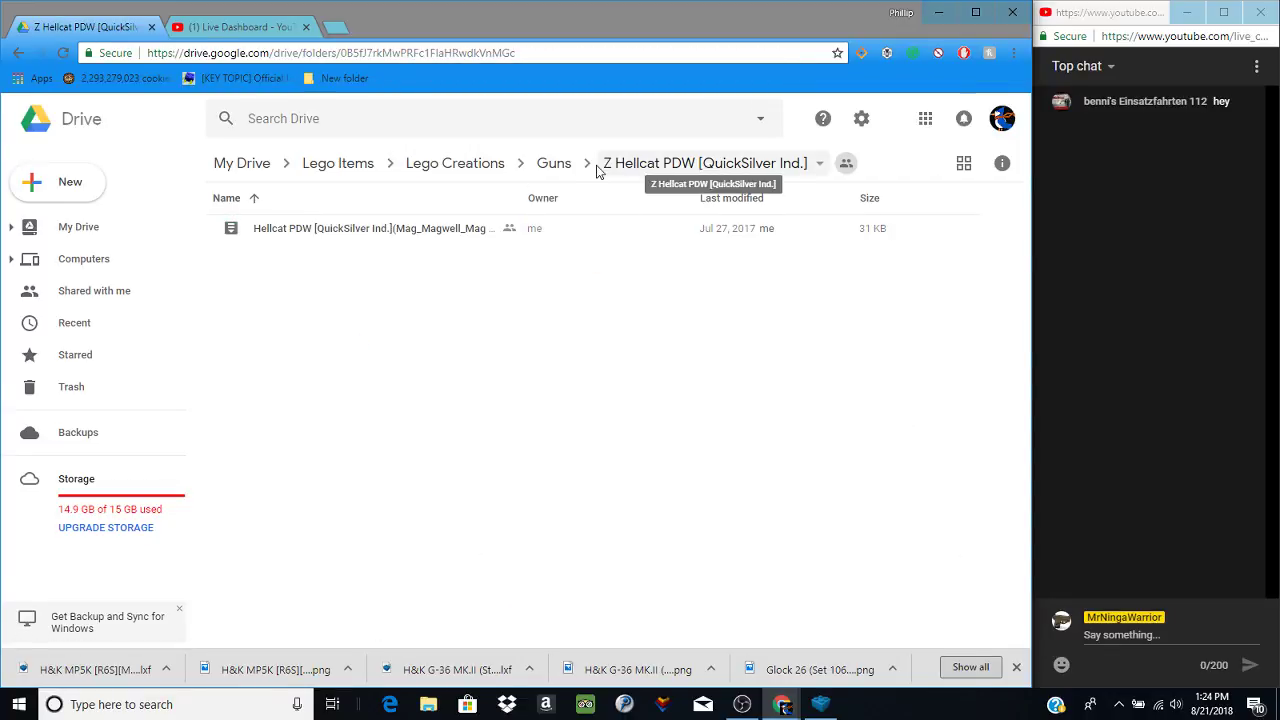
click(555, 163)
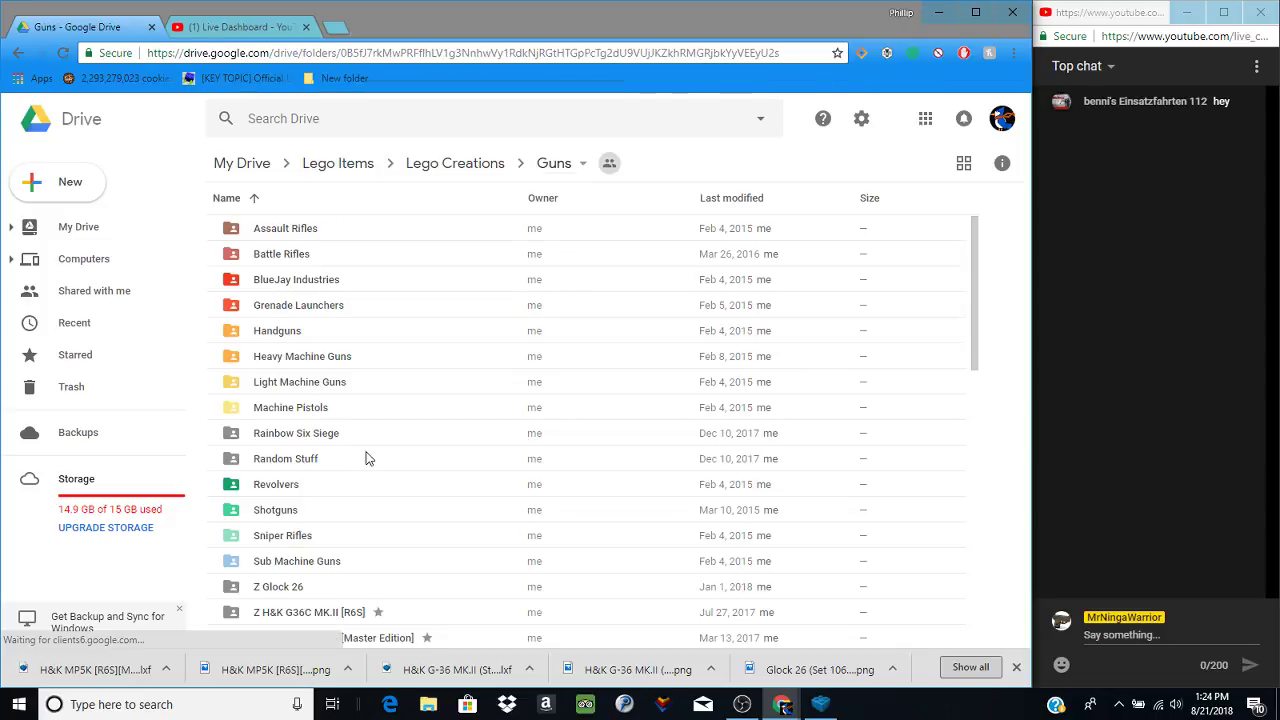
- Open the Z Hornet Assault Rifle [QuickSilver Industries] folder and preview its (Complete V1).png image
scroll(366, 450, down, 5)
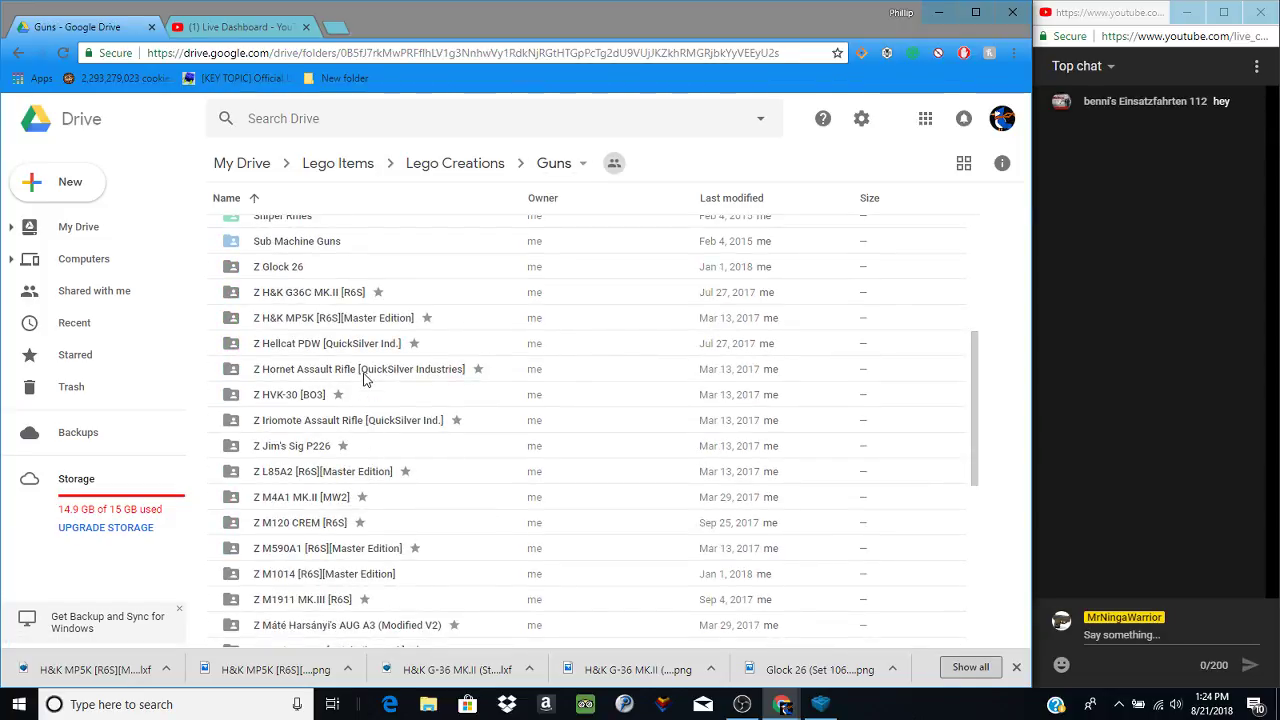
double_click(365, 372)
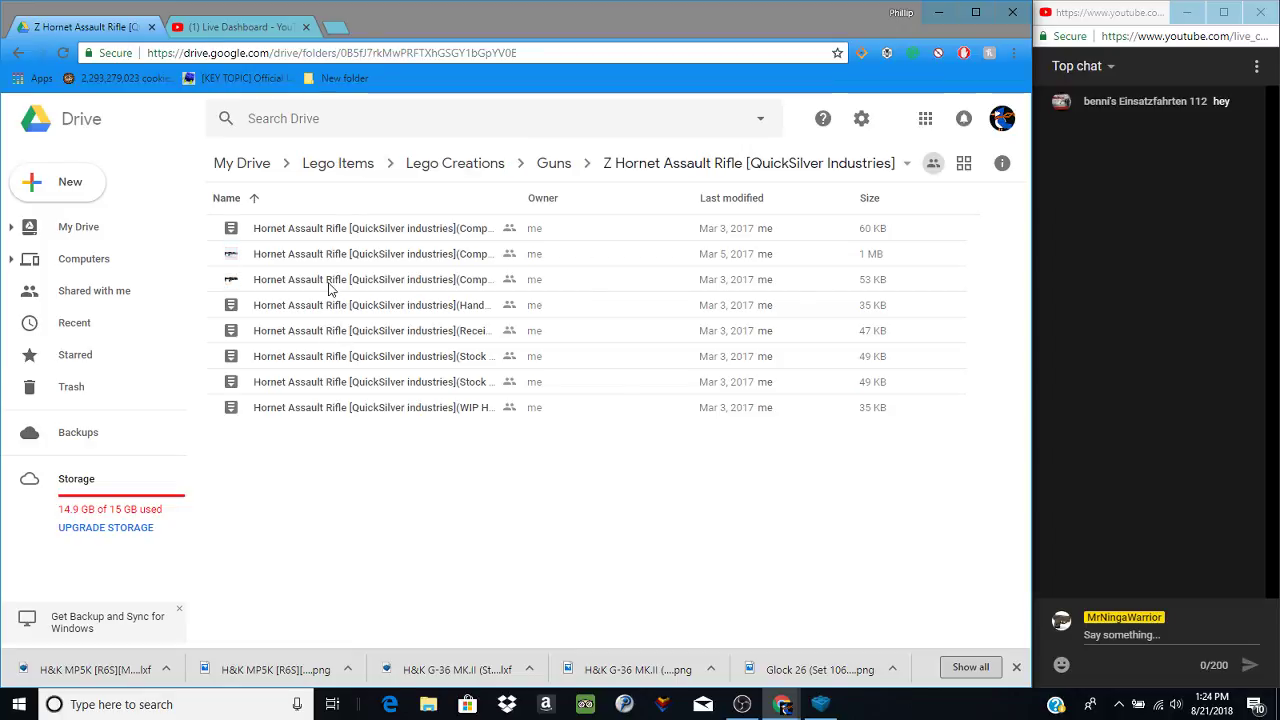
double_click(328, 282)
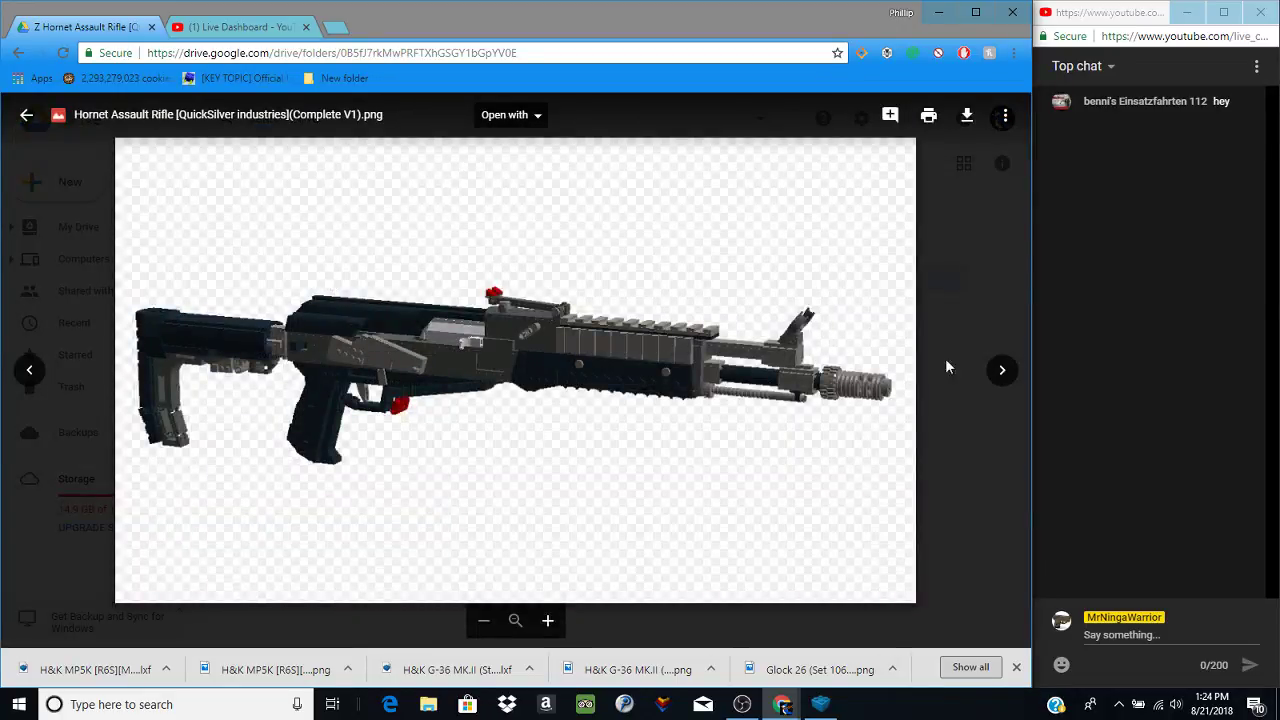
click(948, 368)
- Download the Hornet Assault Rifle render (Complete V1).lxf.png and the model file (Complete V1).lxf
double_click(327, 254)
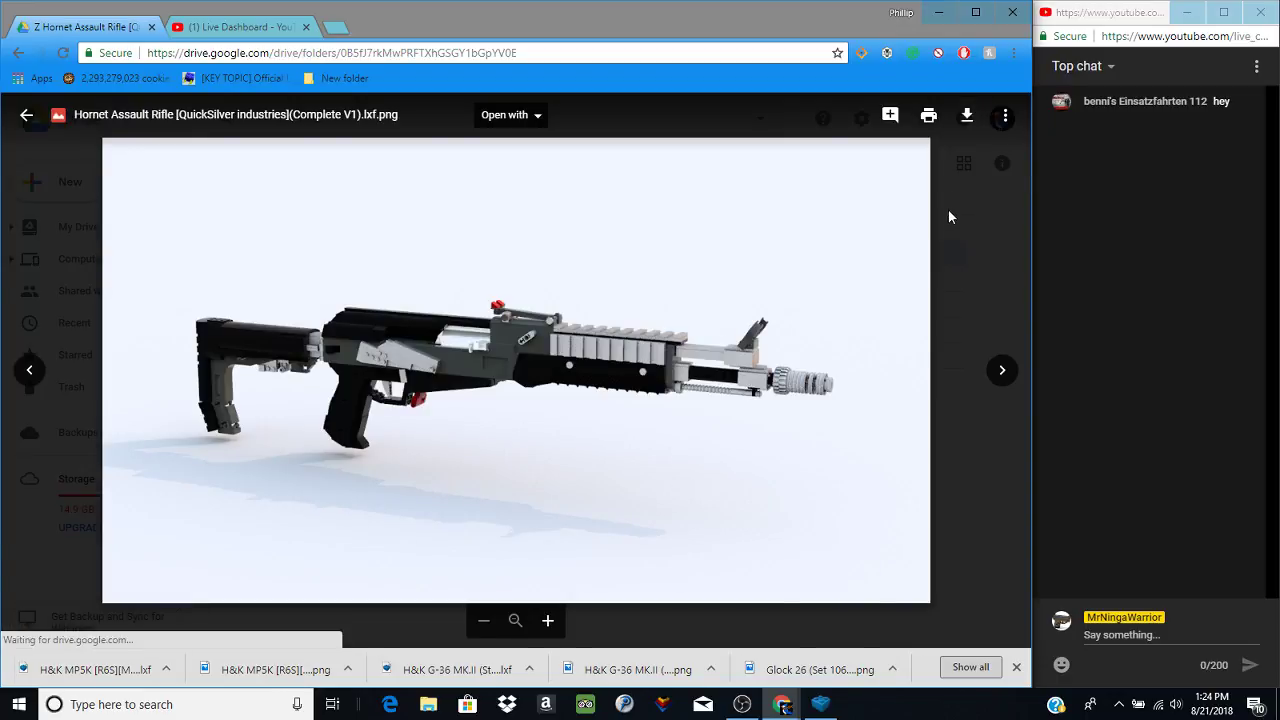
click(950, 217)
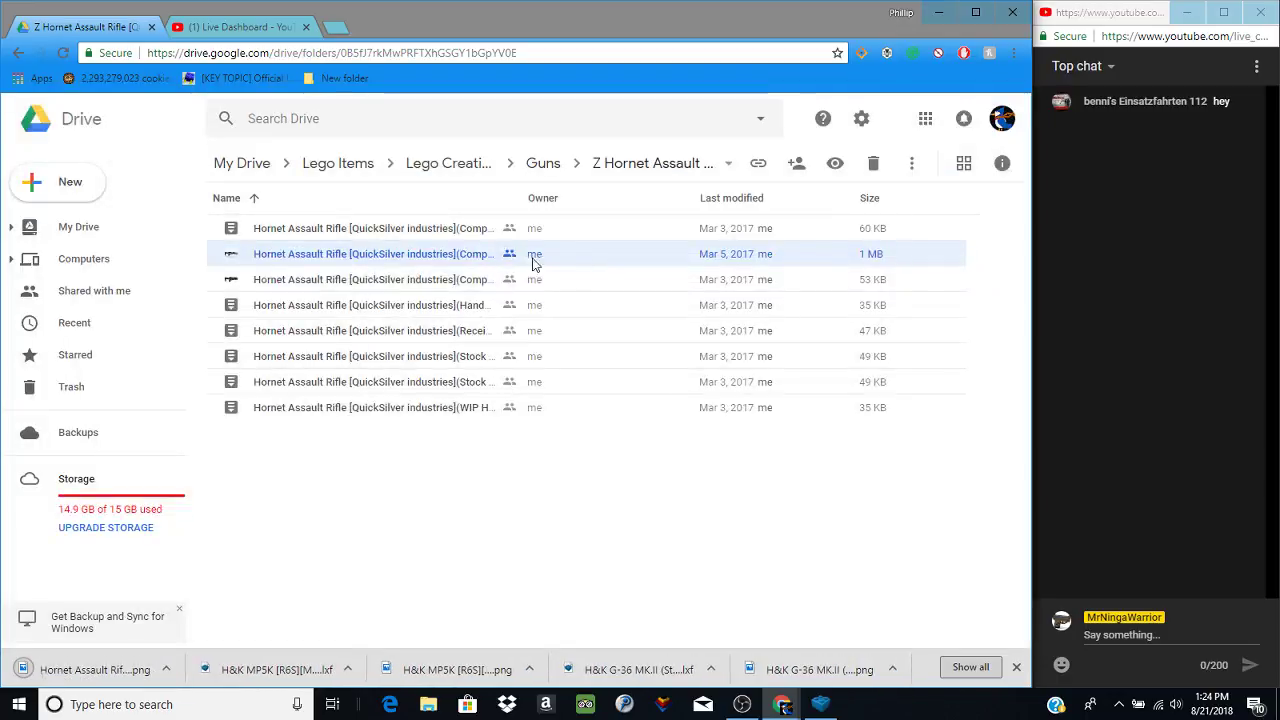
double_click(452, 230)
click(967, 114)
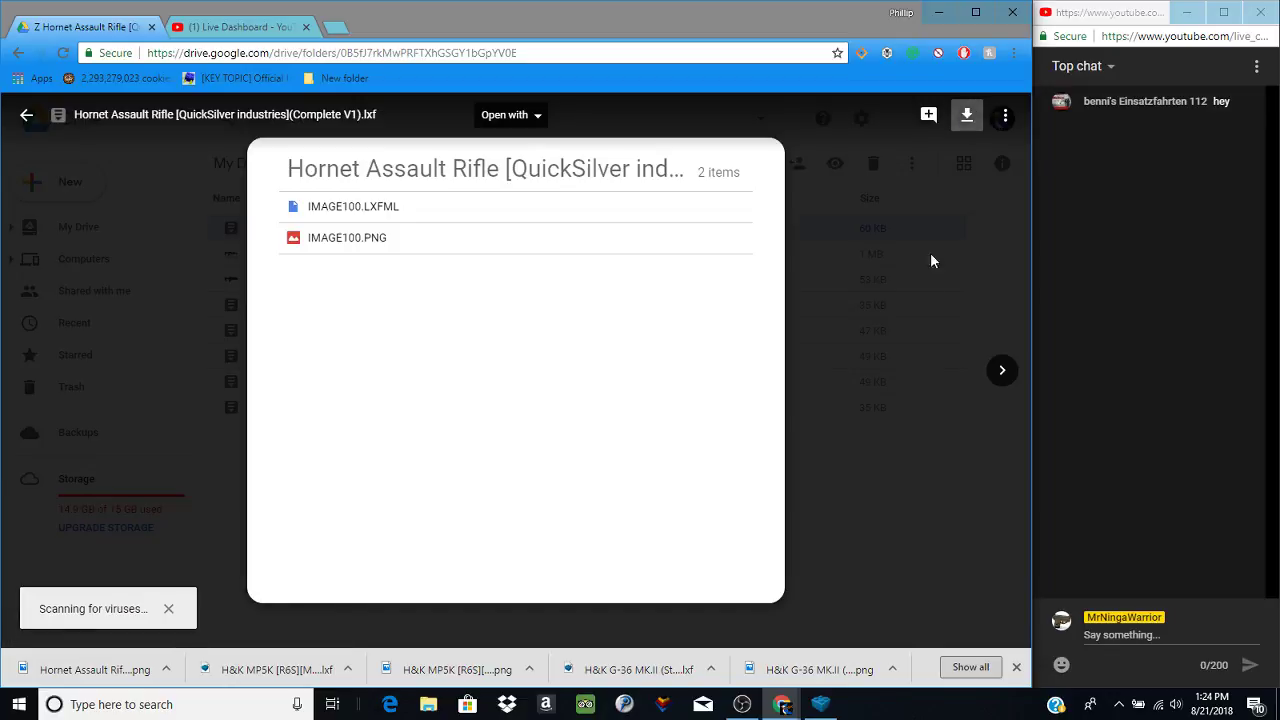
- Open the downloaded Hornet Assault Rifle (Complete V1).lxf in LEGO Digital Designer, discarding the changes to the MP5K model
click(909, 307)
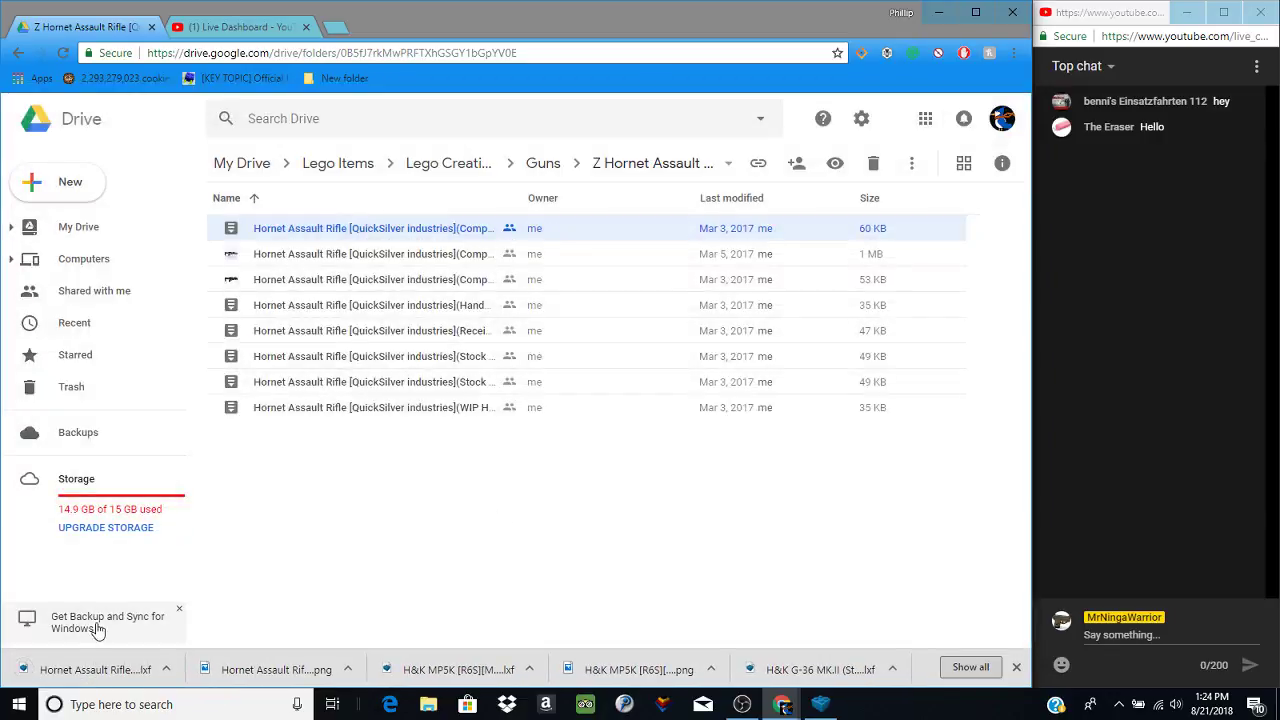
click(90, 669)
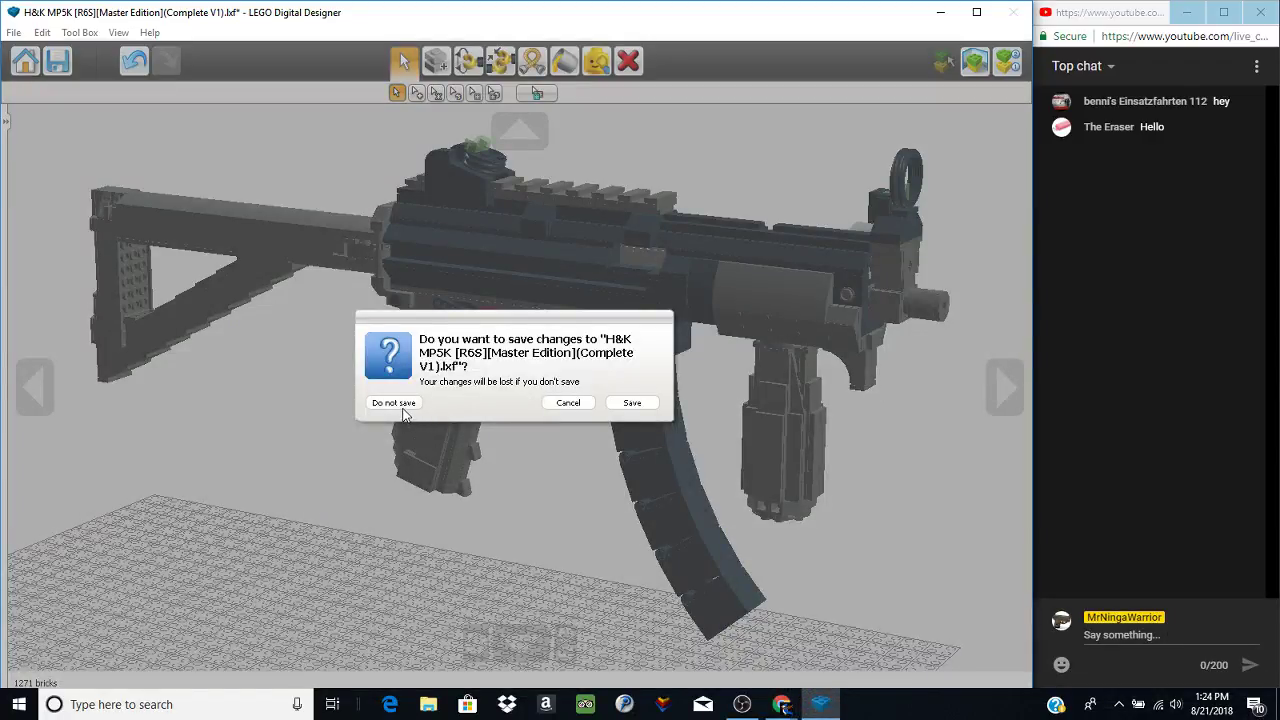
click(403, 404)
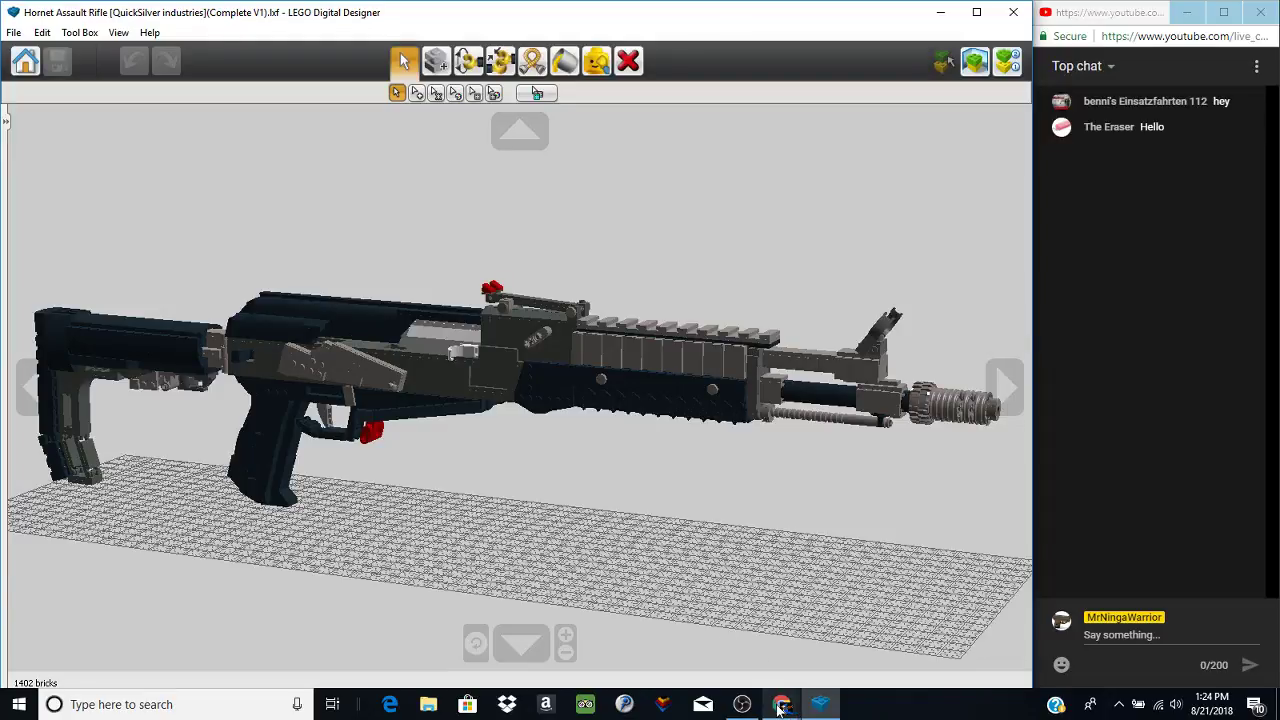
- Switch to Google Drive in Chrome and look through the model folders inside the Guns folder
mouse_move(781, 708)
click(760, 625)
click(557, 172)
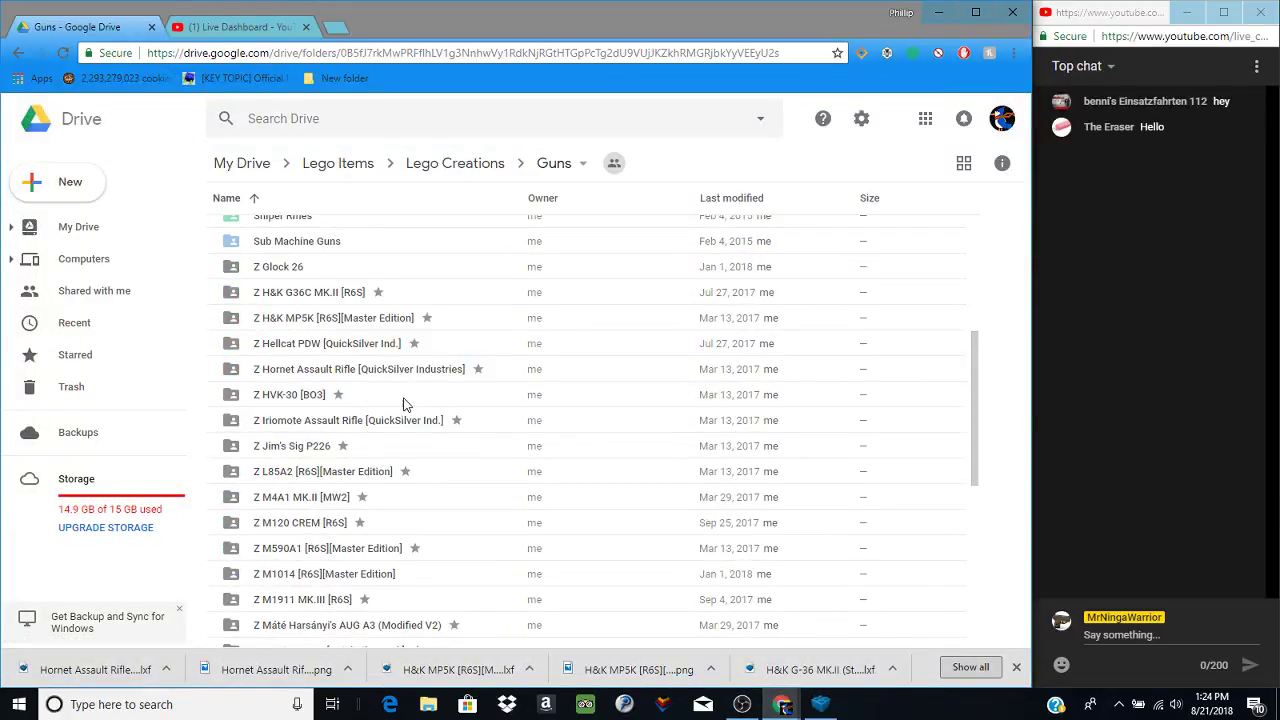
drag(405, 404, 363, 680)
click(418, 630)
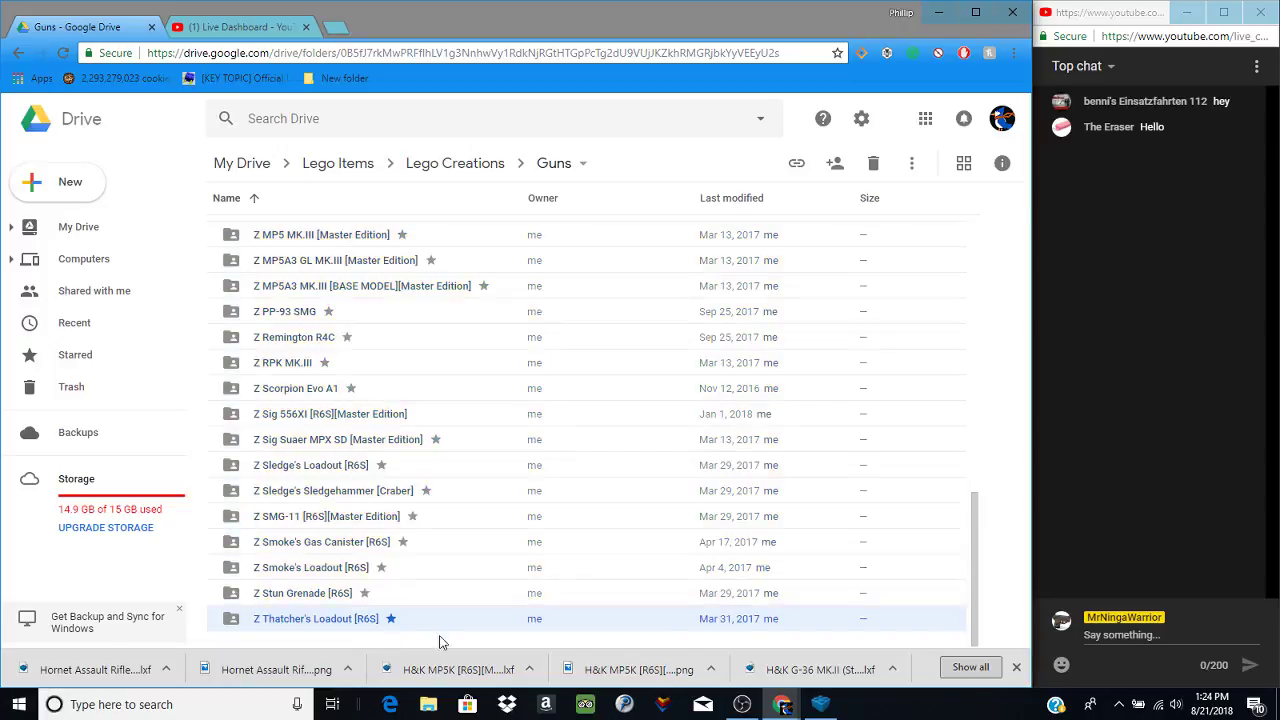
click(436, 636)
scroll(484, 548, up, 8)
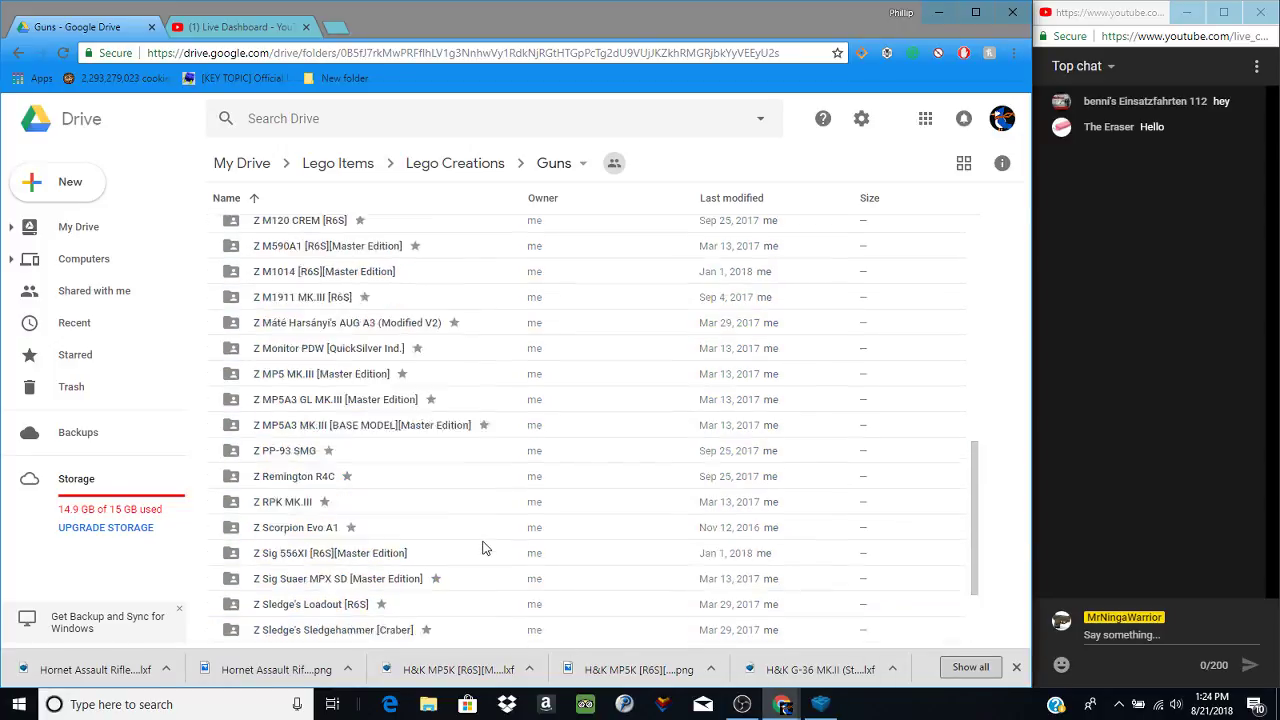
- Switch to LEGO Digital Designer, check the stream status in OBS, and return to the Hornet Assault Rifle model
click(820, 704)
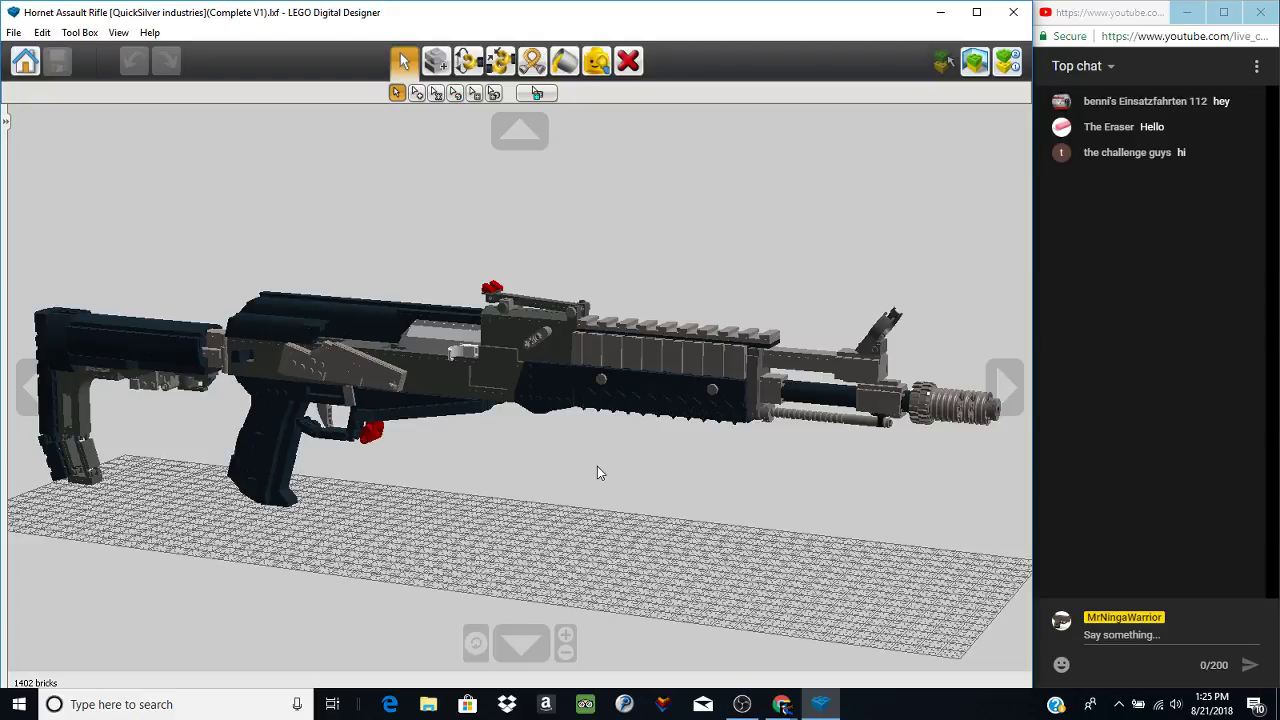
click(742, 704)
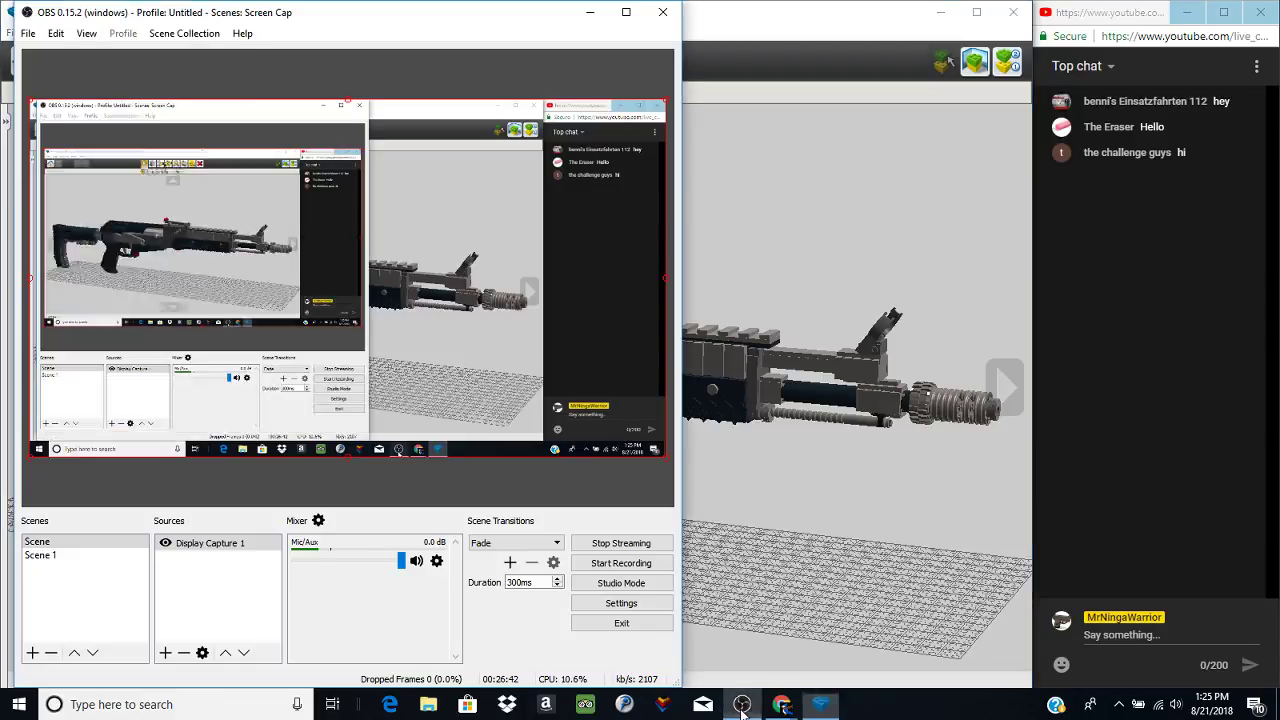
click(808, 475)
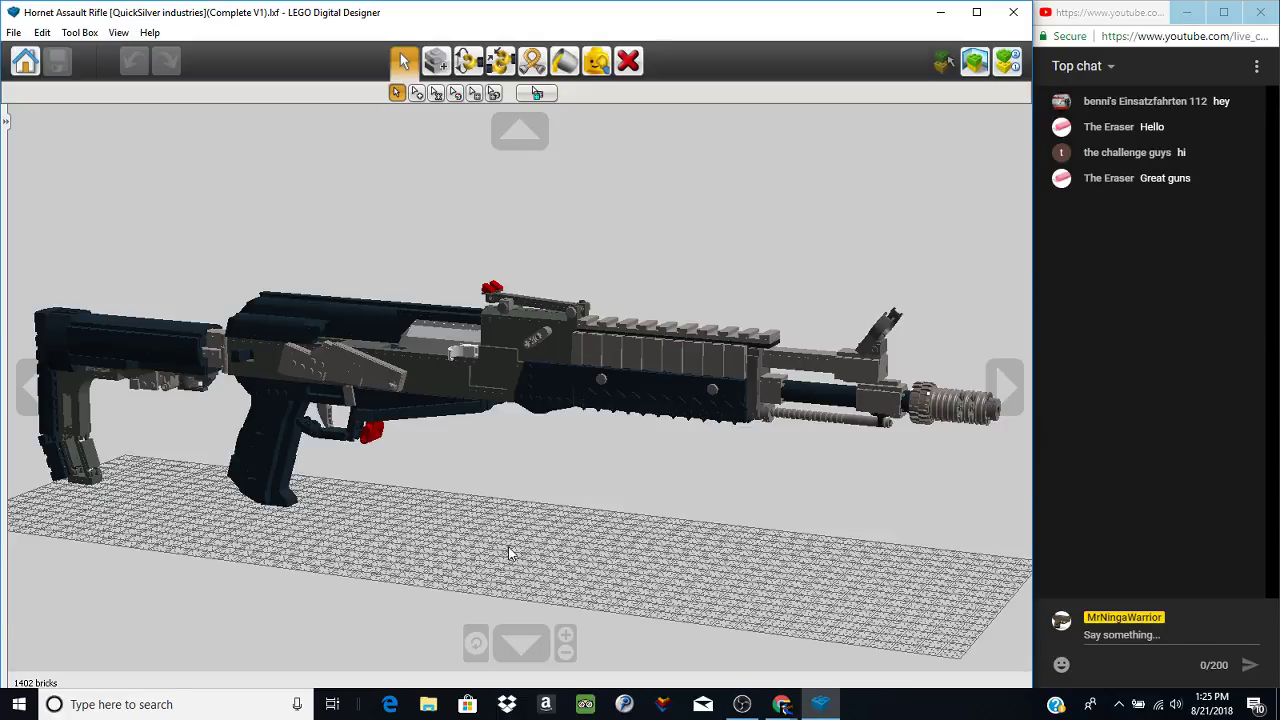
- Detach the long grey tile from the lever beneath the rifle's stock and put it back in place
right_drag(397, 625, 573, 534)
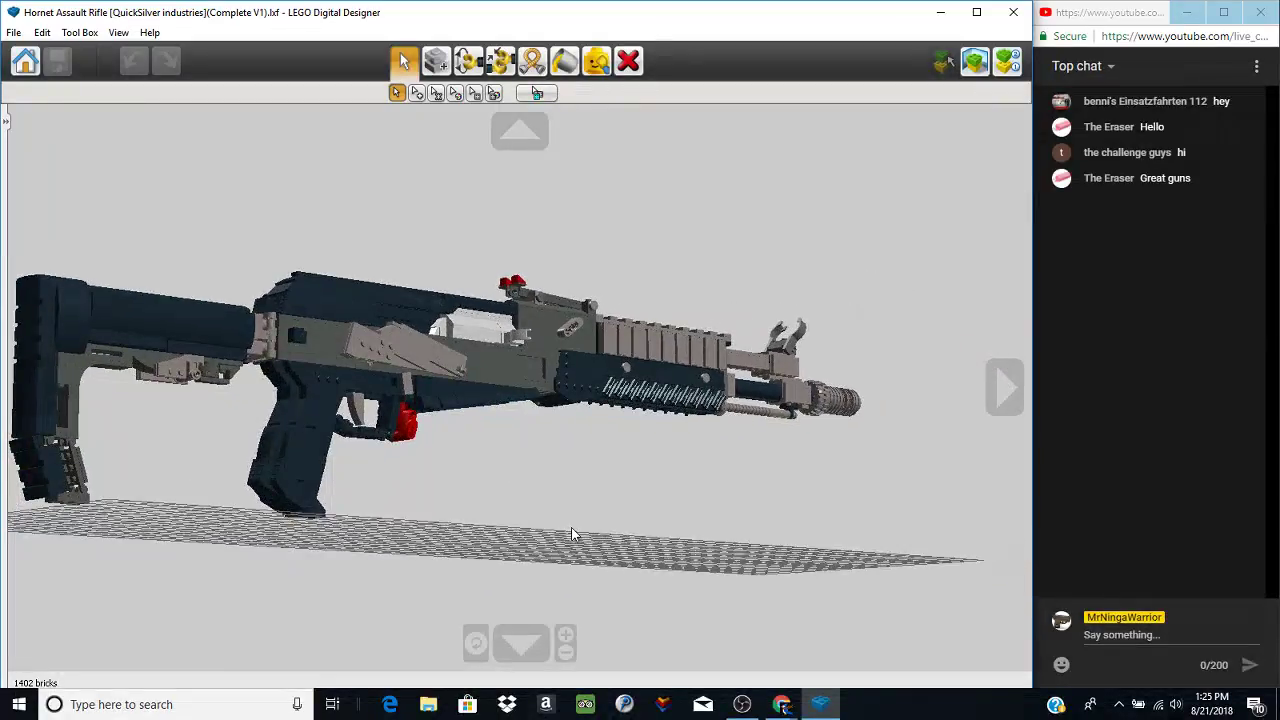
scroll(234, 400, up, 8)
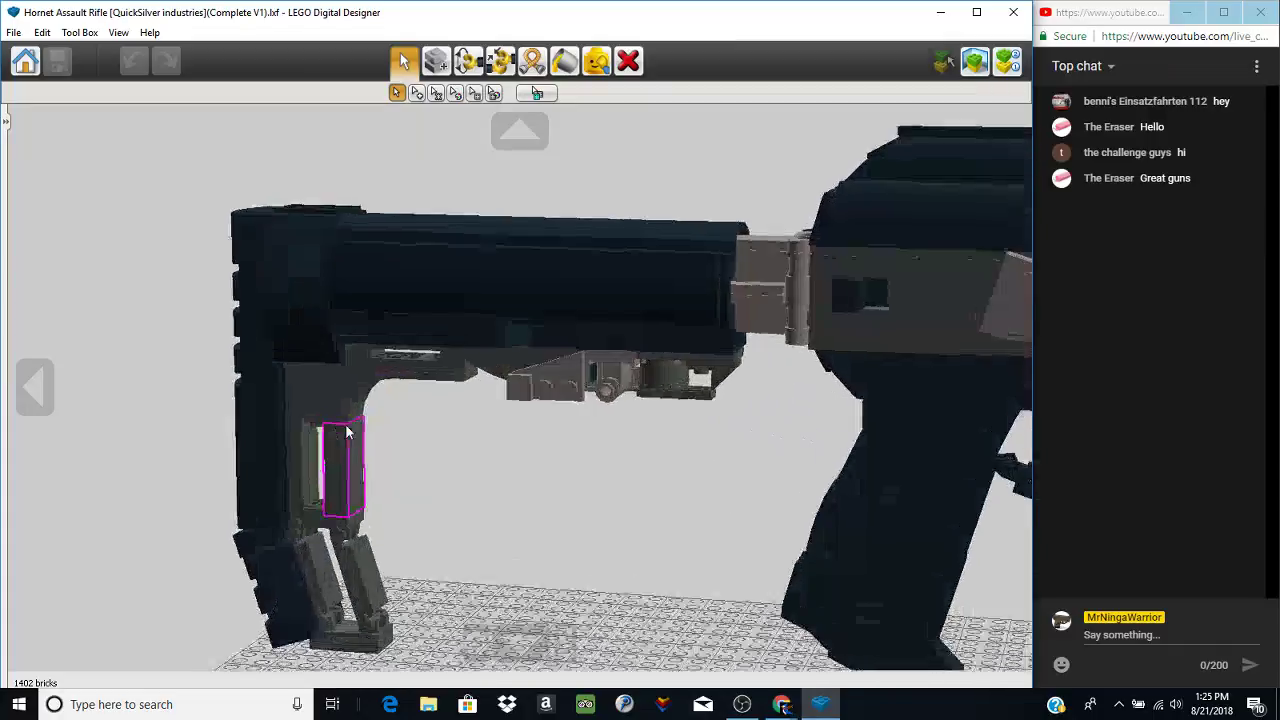
scroll(348, 431, up, 1)
mouse_move(349, 437)
right_down()
mouse_move(362, 402)
mouse_move(348, 435)
right_up()
scroll(363, 400, down, 1)
scroll(350, 419, down, 3)
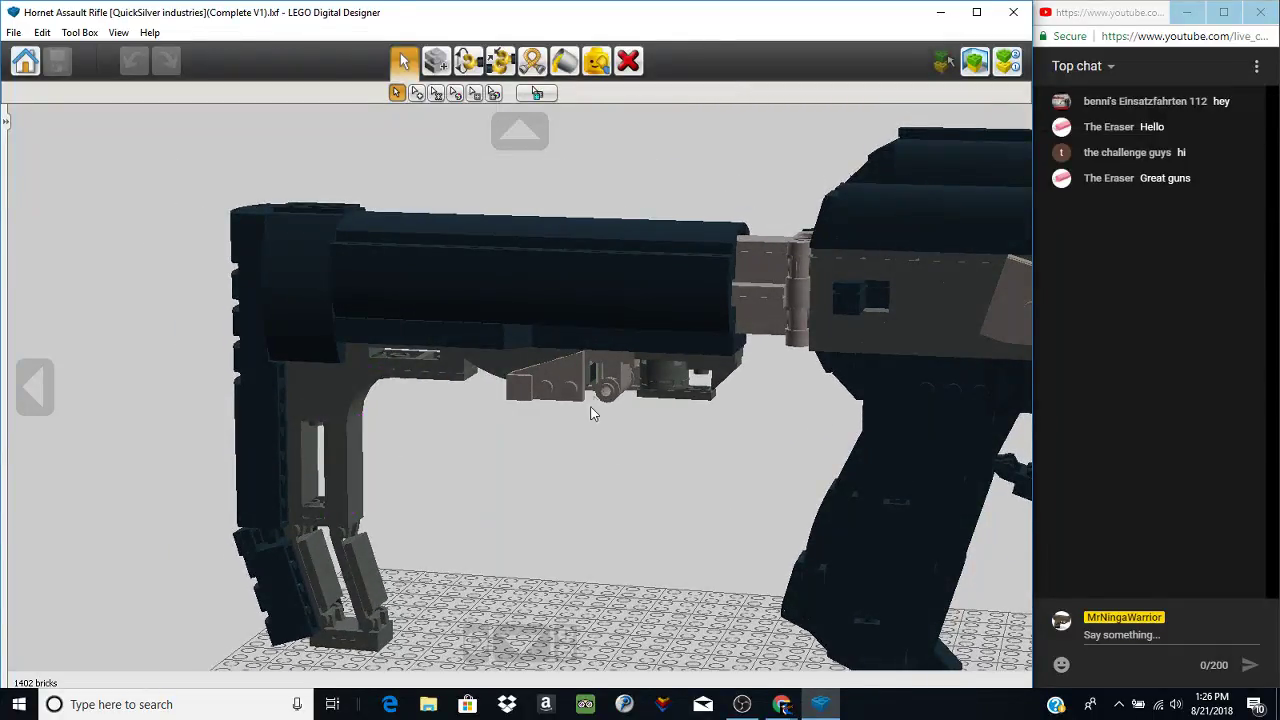
scroll(562, 530, up, 4)
right_drag(560, 530, 501, 449)
mouse_move(500, 455)
mouse_down()
mouse_move(435, 419)
mouse_move(521, 463)
mouse_up()
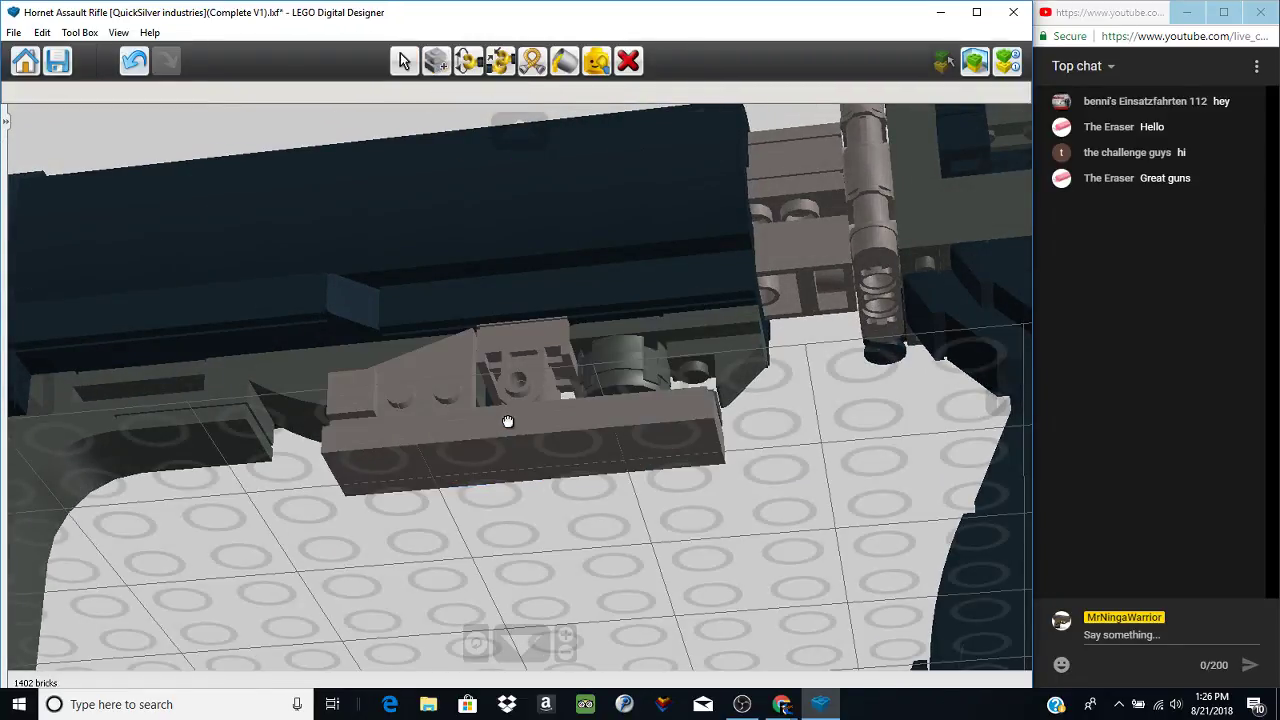
right_drag(484, 361, 449, 523)
click(499, 370)
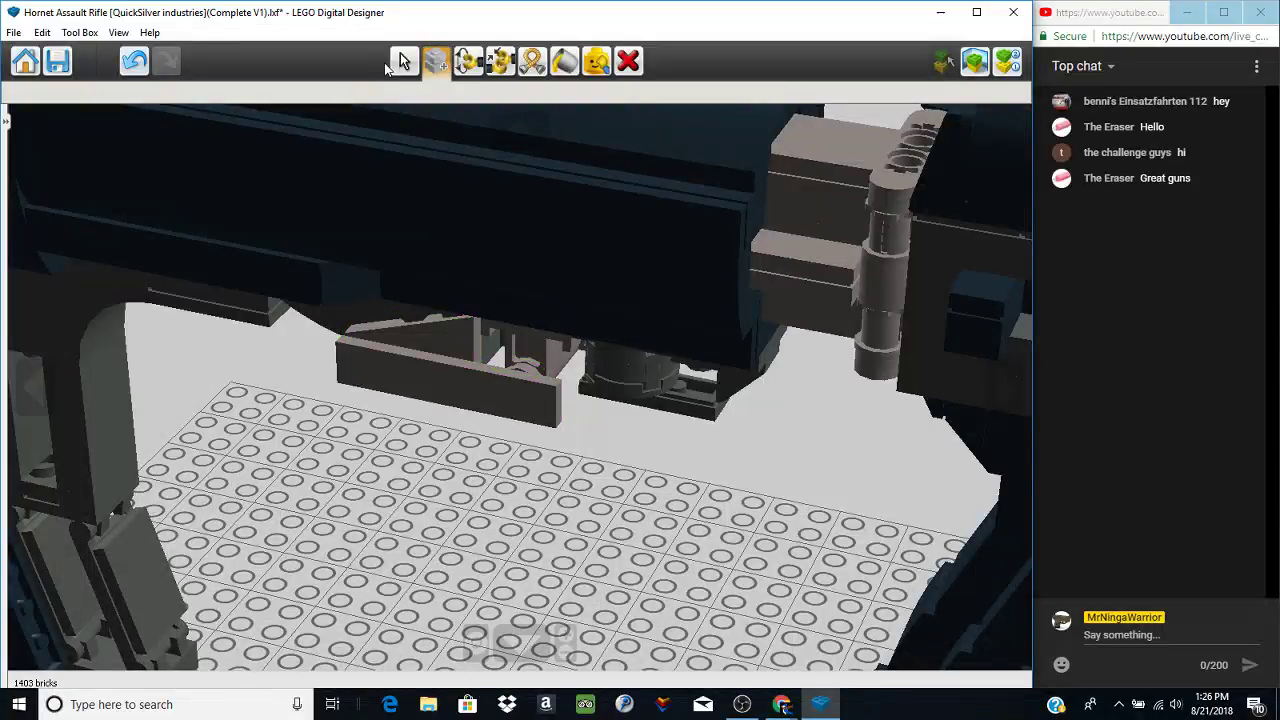
- Lift the square grey piece off the lever beneath the stock to expose its hollow underside, and set it back
right_drag(540, 470, 560, 229)
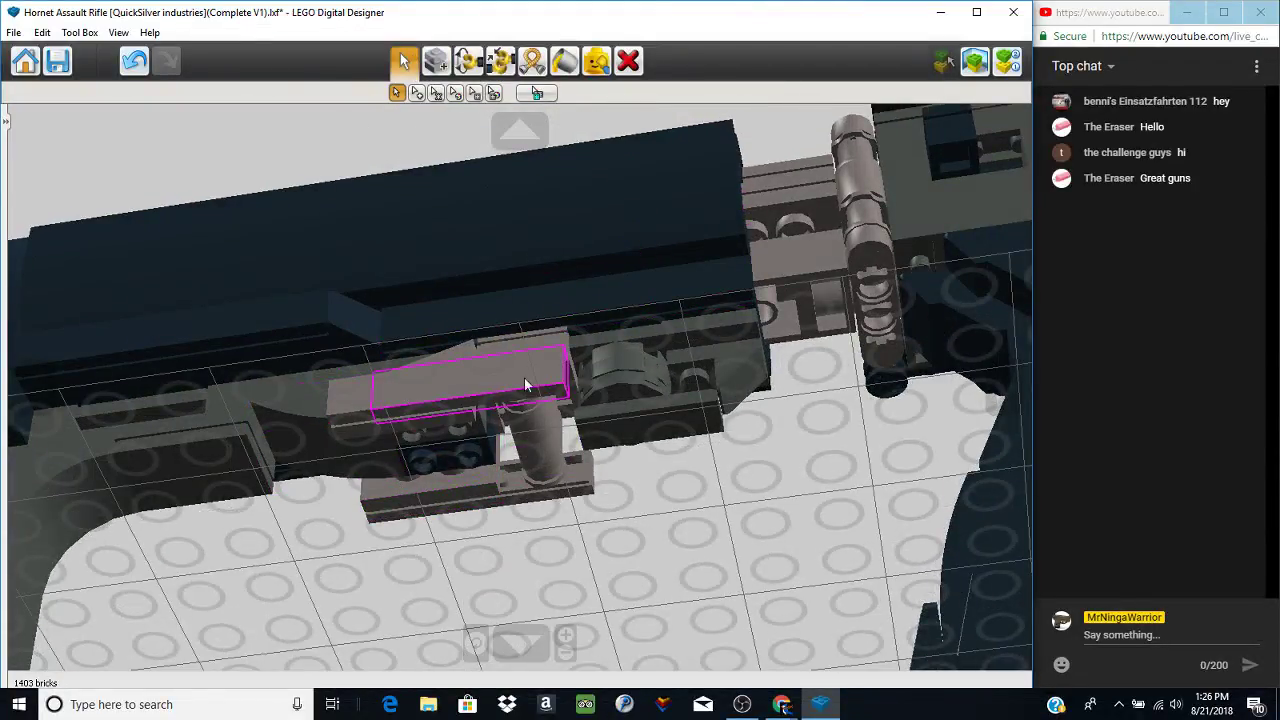
mouse_move(537, 427)
right_down()
mouse_move(540, 551)
mouse_move(565, 600)
mouse_move(543, 408)
right_up()
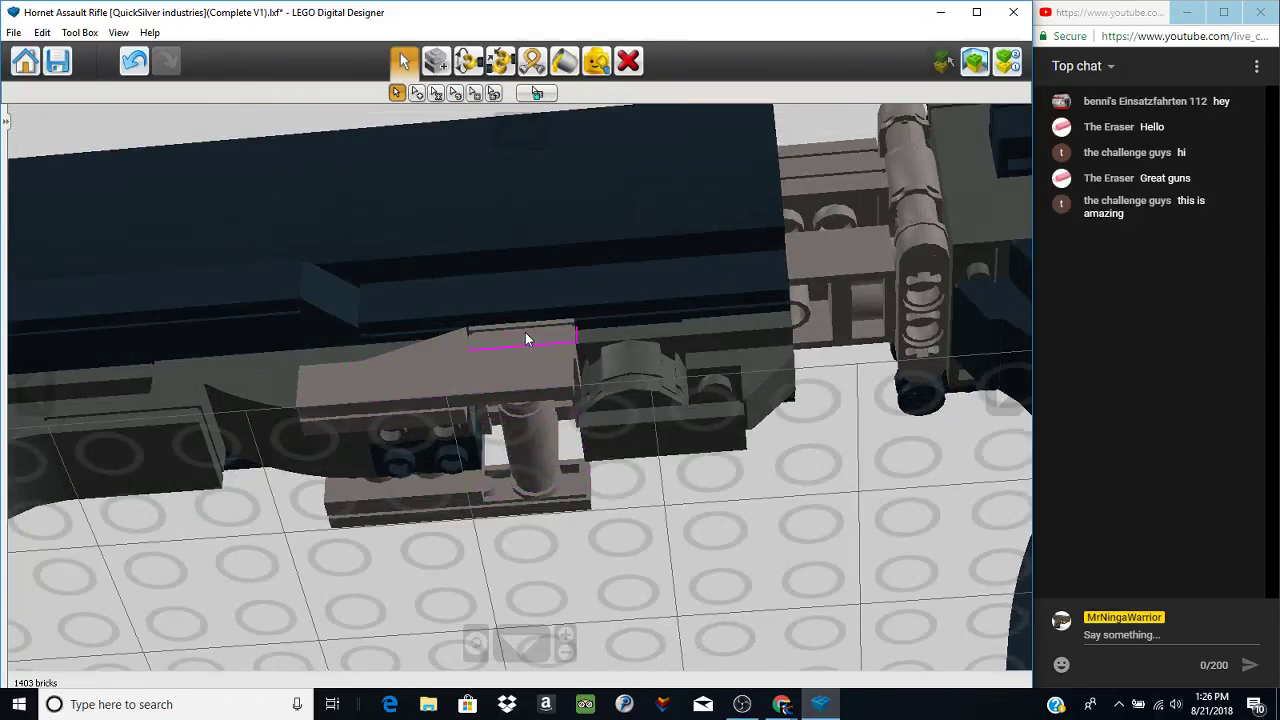
mouse_move(527, 331)
mouse_down()
mouse_move(686, 509)
mouse_move(686, 671)
mouse_move(685, 523)
mouse_move(583, 371)
mouse_move(543, 334)
mouse_move(520, 341)
mouse_move(520, 360)
mouse_move(520, 340)
mouse_up()
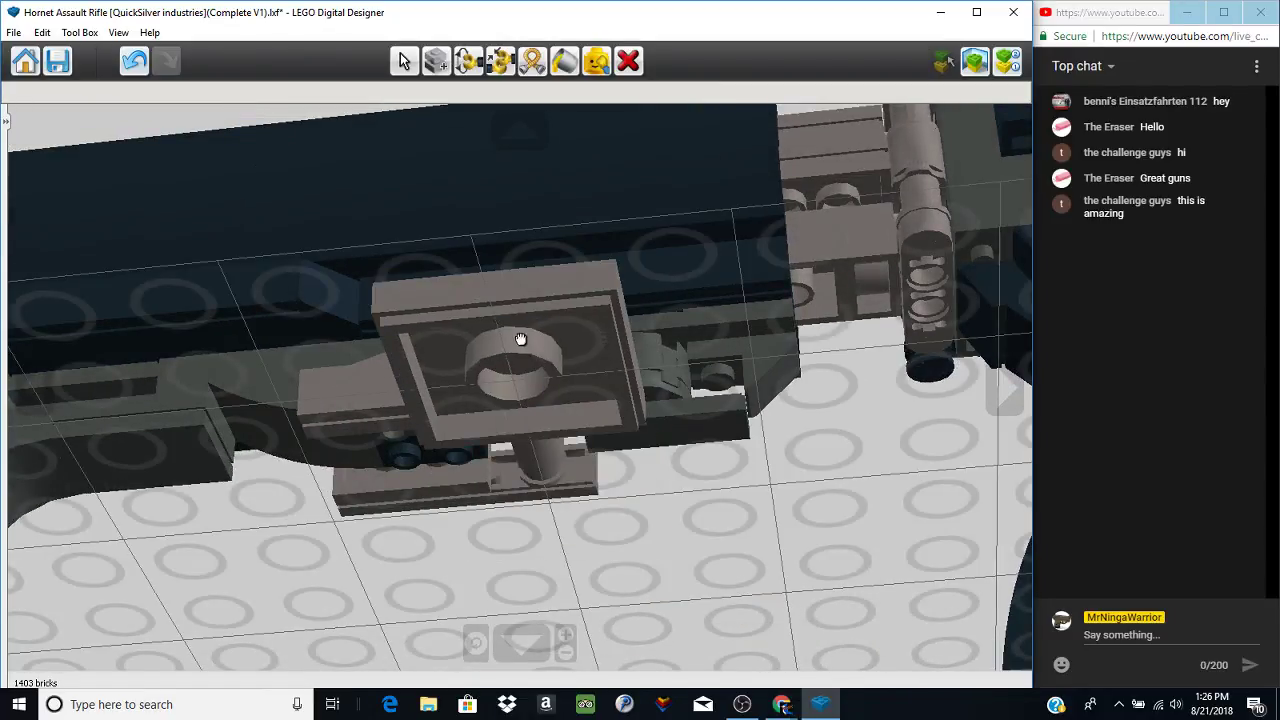
right_drag(520, 340, 497, 524)
drag(497, 524, 541, 290)
click(541, 290)
- Examine the lever mechanism, underside and lower end of the stock from the opposite side
right_drag(541, 290, 456, 388)
scroll(481, 420, down, 4)
right_drag(293, 512, 463, 339)
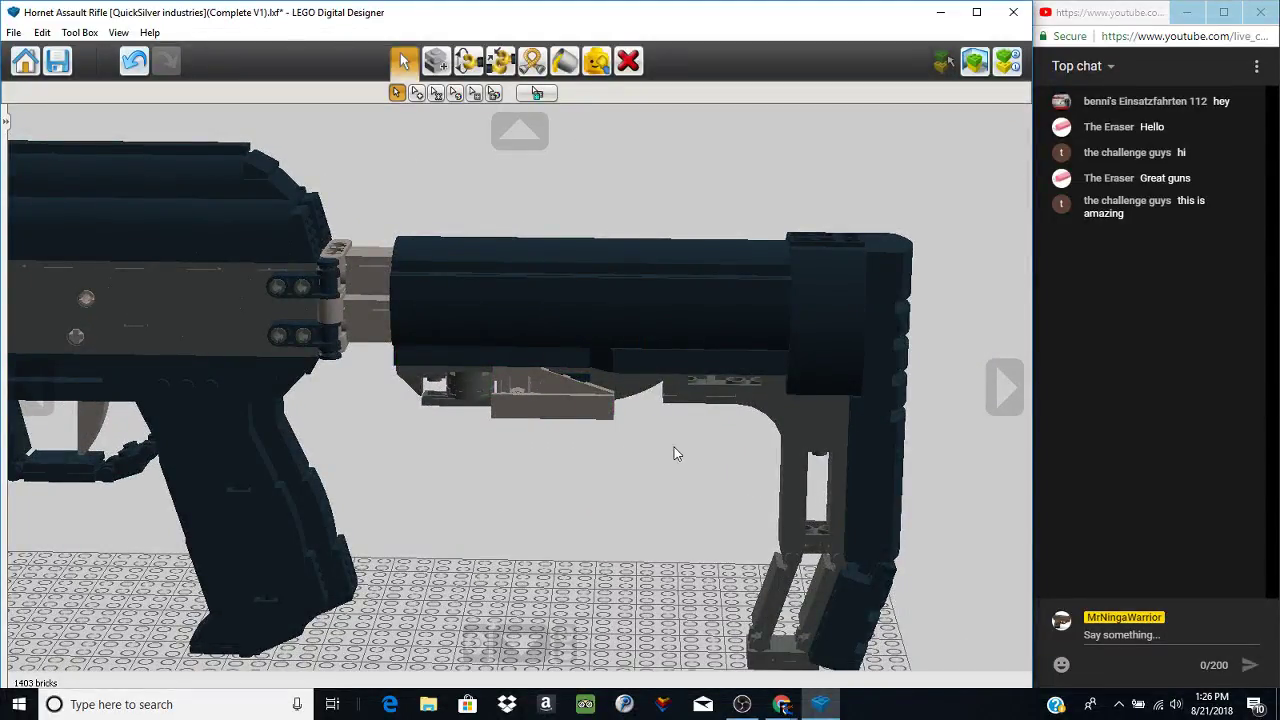
right_drag(674, 451, 636, 252)
scroll(645, 555, up, 4)
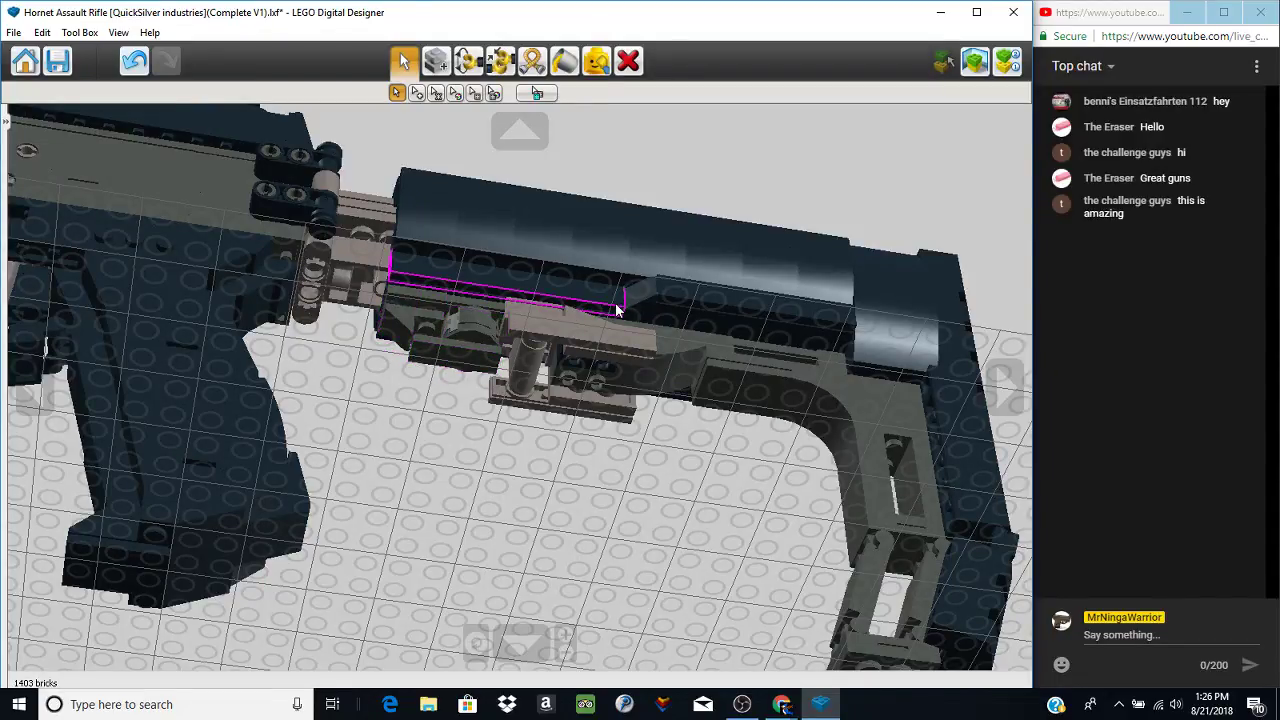
right_drag(485, 316, 500, 237)
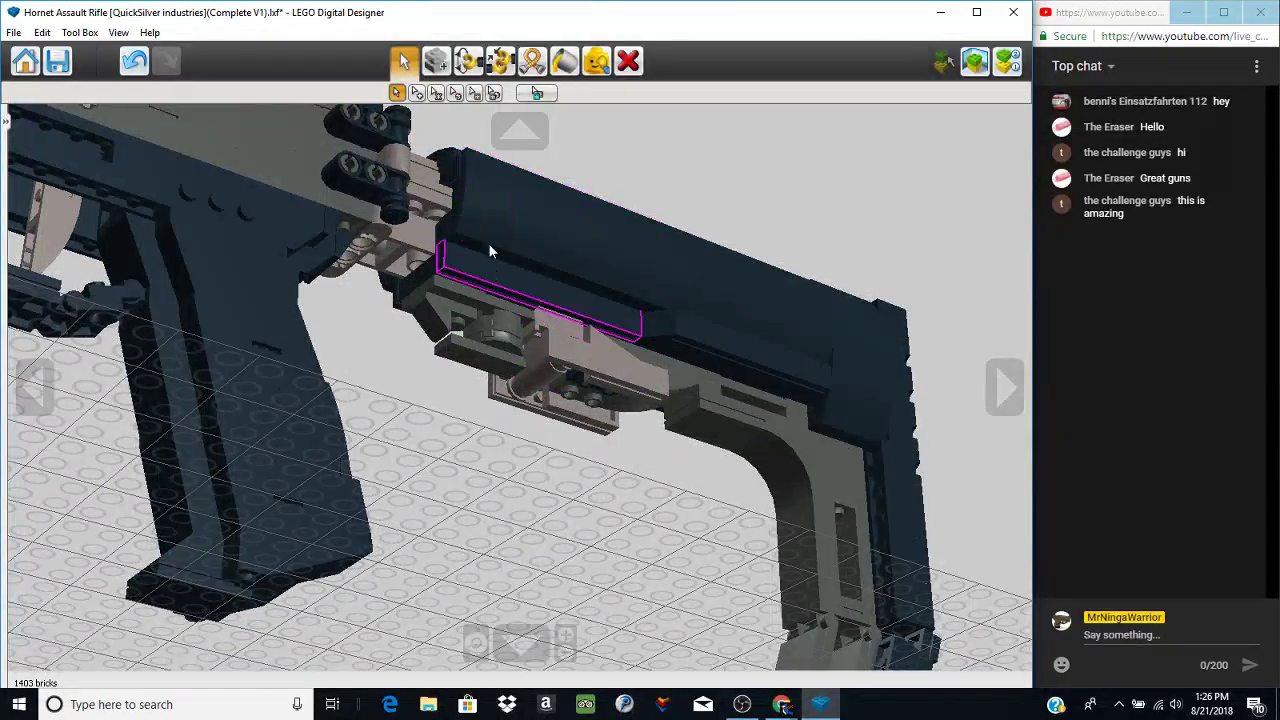
right_click(867, 448)
right_click(514, 524)
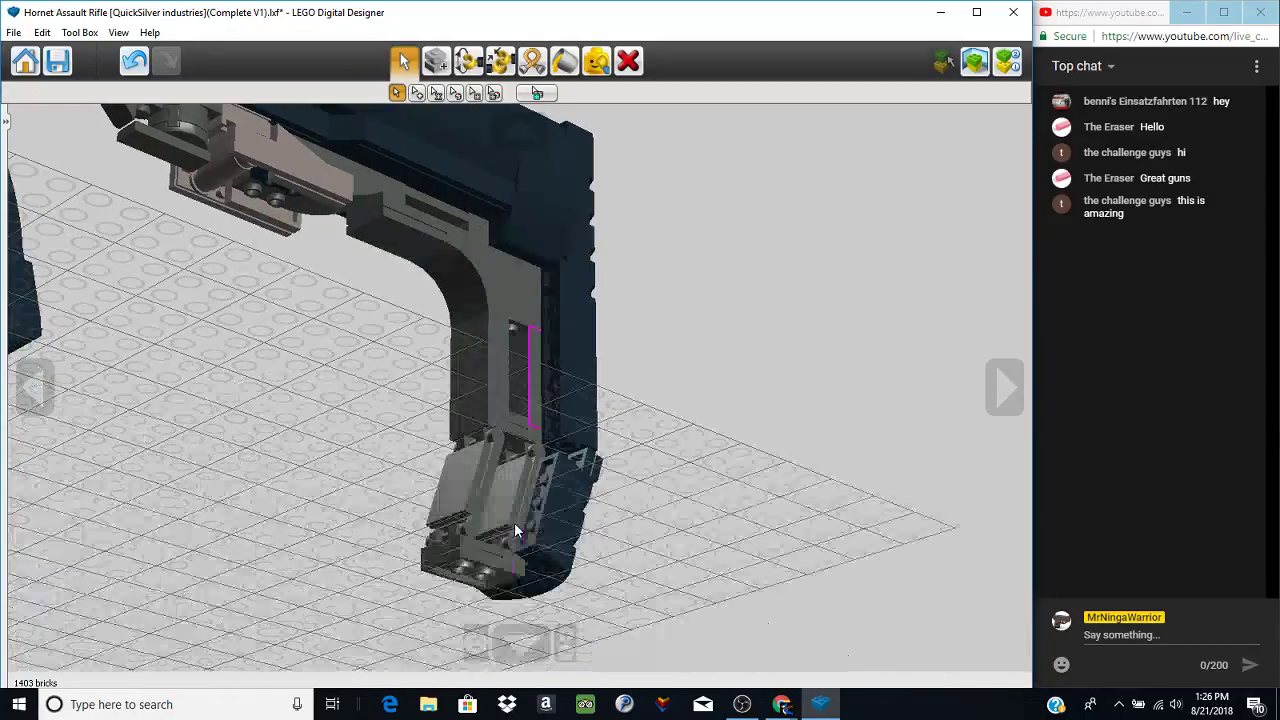
right_drag(489, 324, 170, 565)
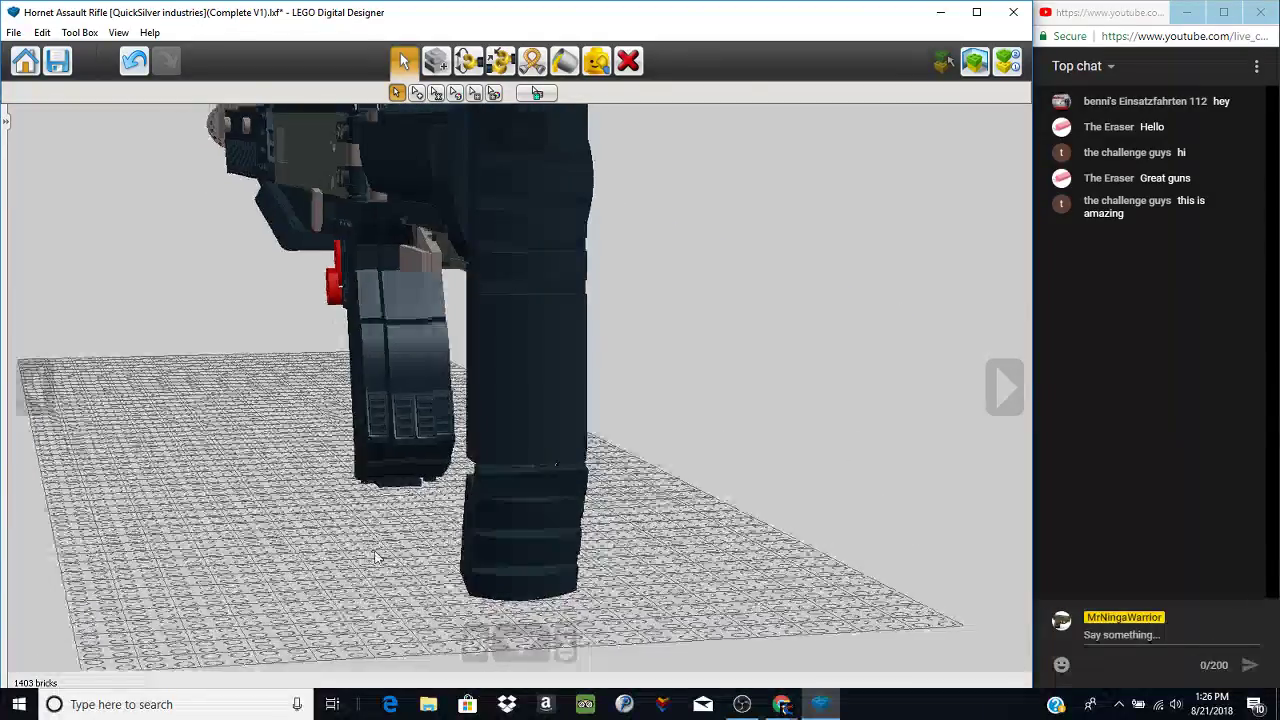
- Examine the stock's ribbed butt plate from behind and from the side, and return to the whole-rifle view
right_click(532, 217)
right_drag(532, 217, 617, 687)
scroll(680, 592, down, 2)
right_click(657, 569)
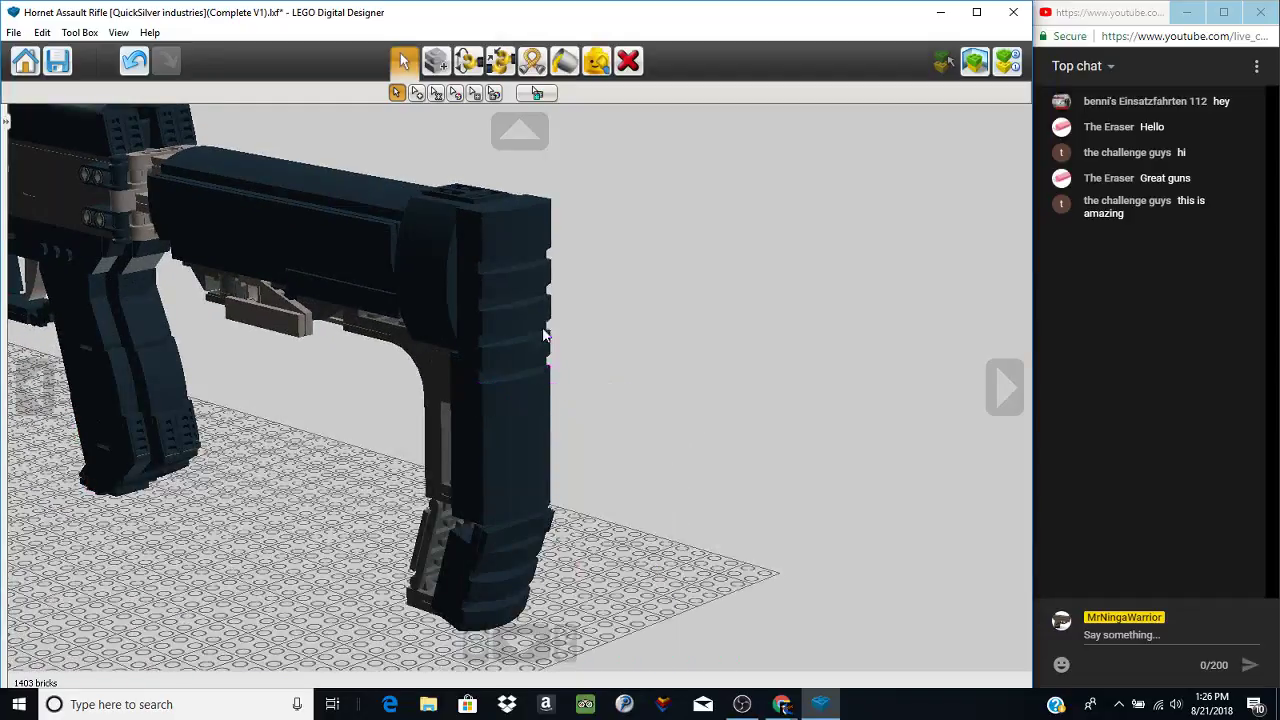
right_drag(498, 376, 598, 342)
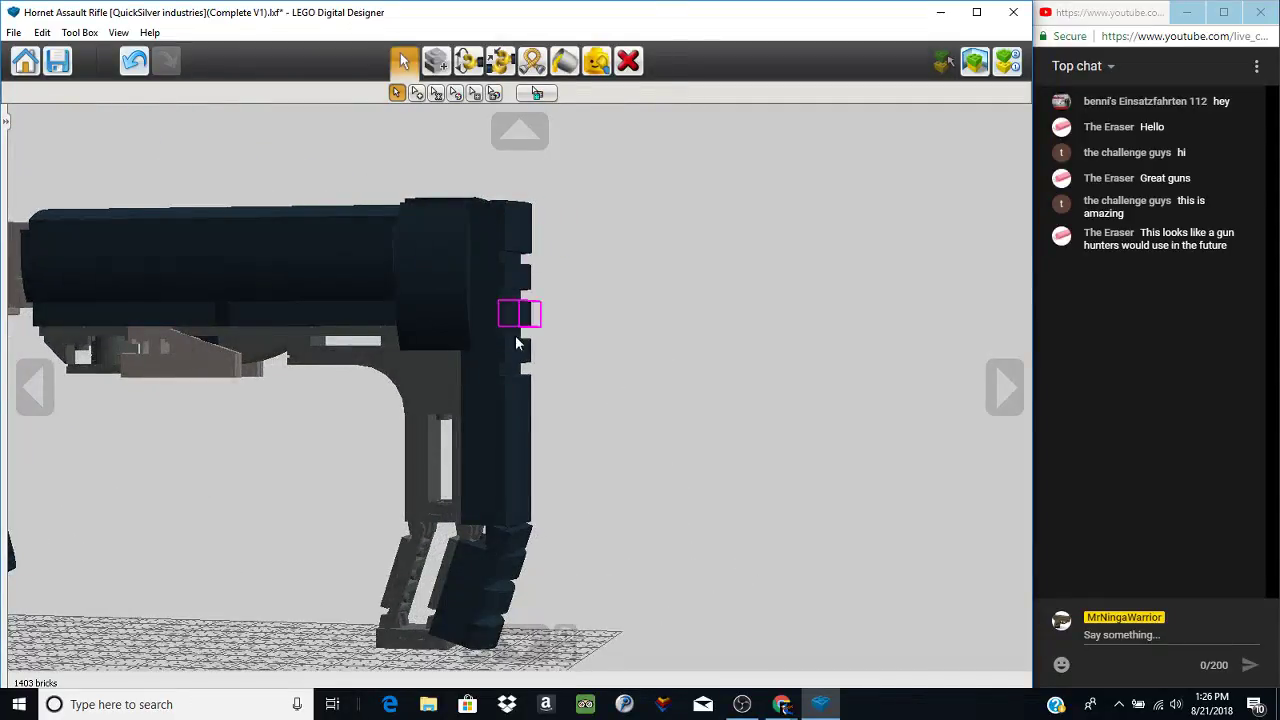
right_drag(524, 503, 452, 591)
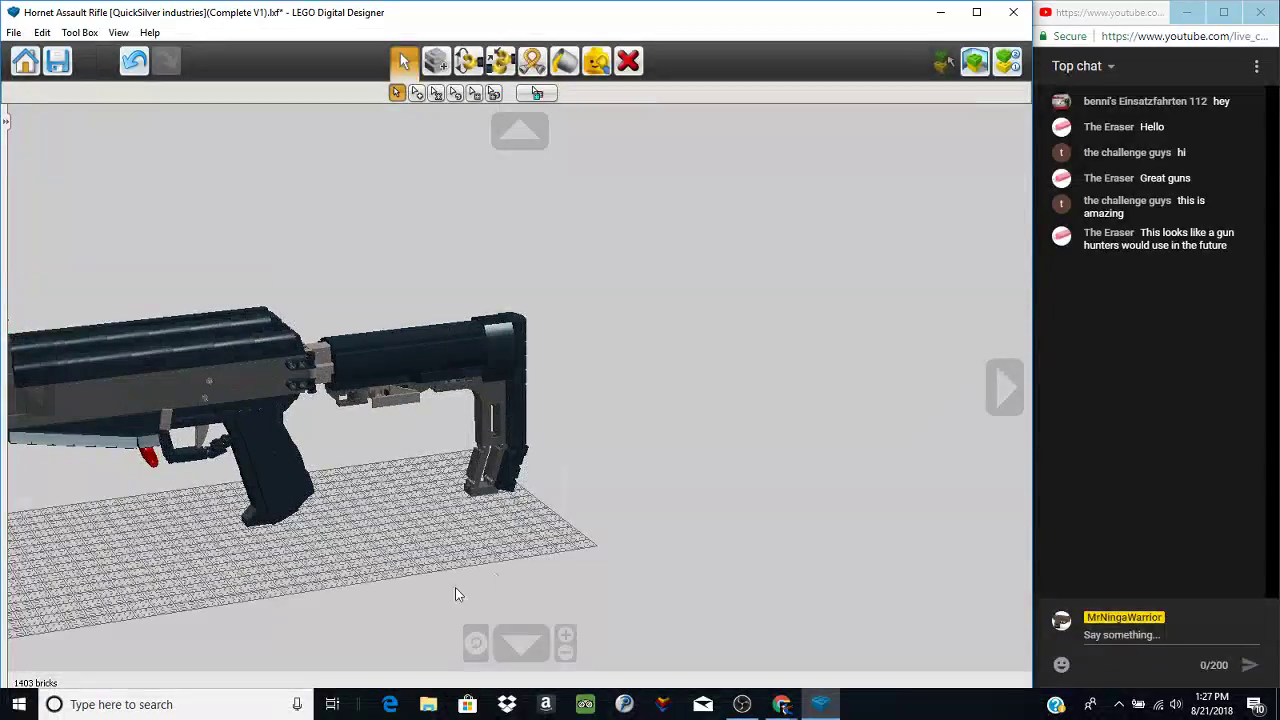
click(482, 648)
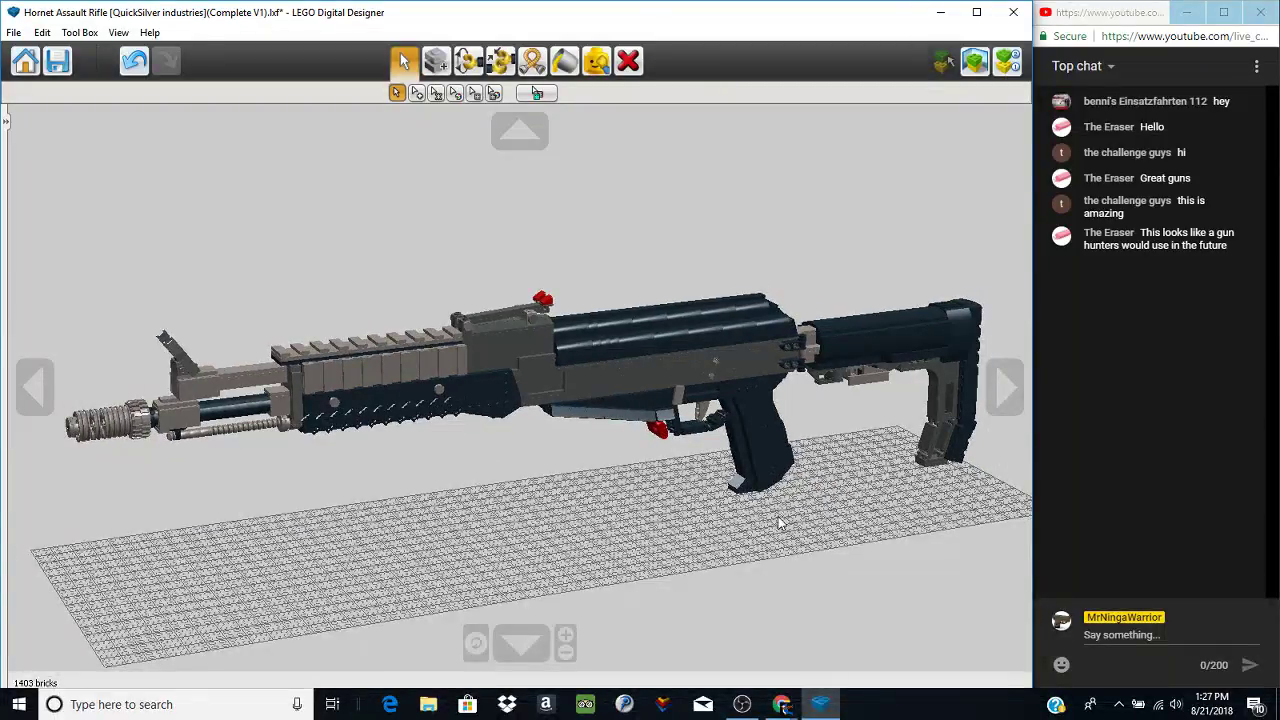
- Examine the hinge joint between the stock and the receiver from both sides of the rifle
right_drag(778, 516, 270, 494)
scroll(209, 386, up, 10)
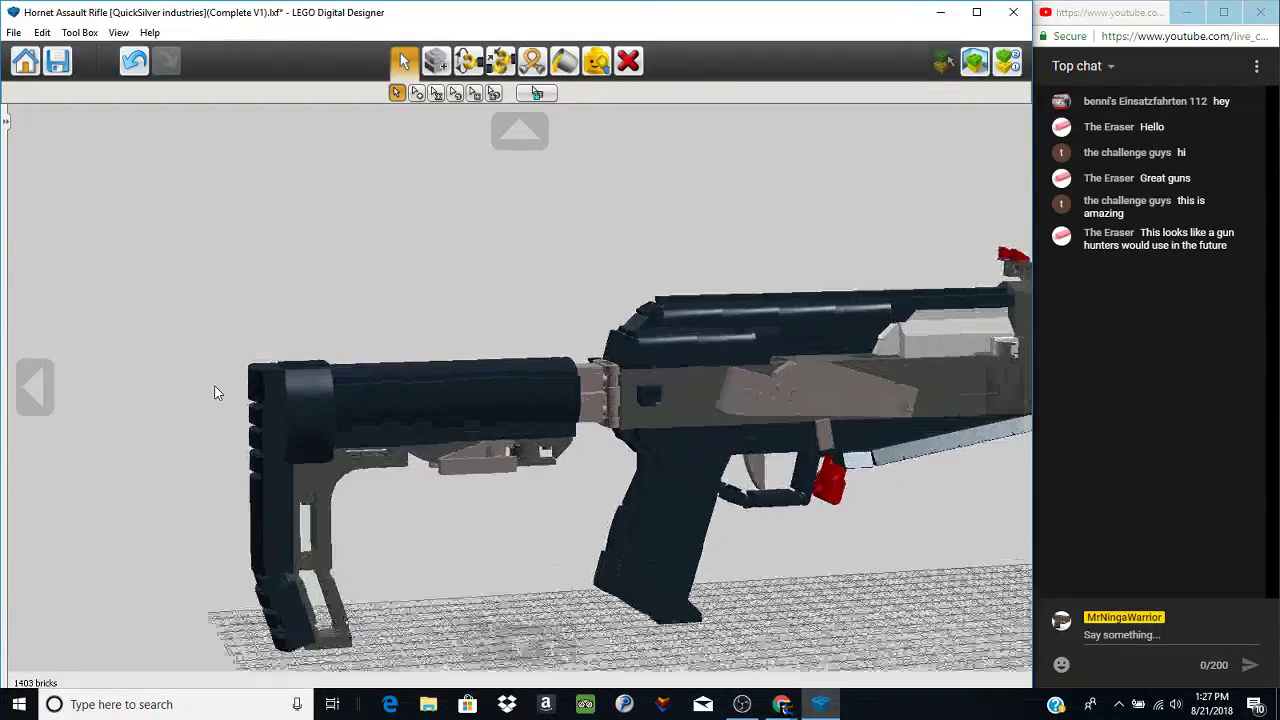
right_drag(377, 371, 310, 492)
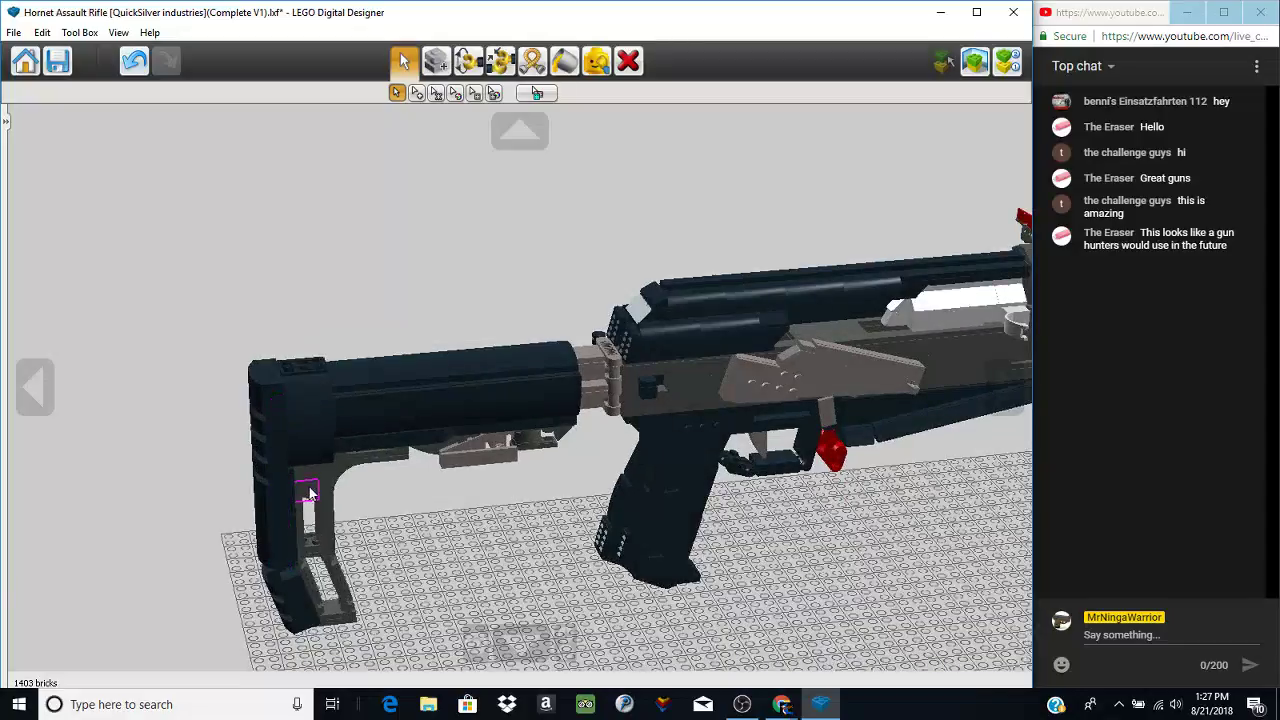
scroll(607, 405, up, 10)
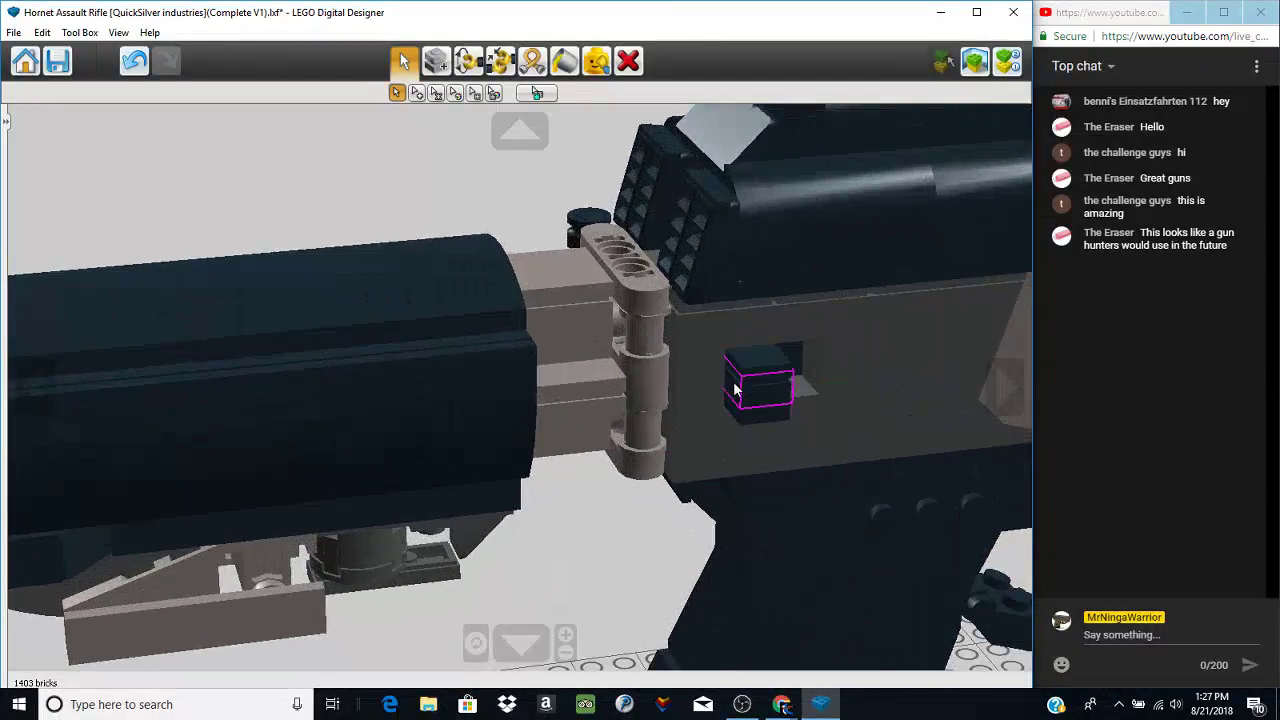
right_drag(734, 388, 644, 438)
scroll(537, 490, up, 5)
scroll(534, 495, down, 4)
right_drag(534, 495, 590, 436)
scroll(470, 470, down, 4)
- Select the stock's joined bricks with the connected selection tool, and clear the selection
click(436, 93)
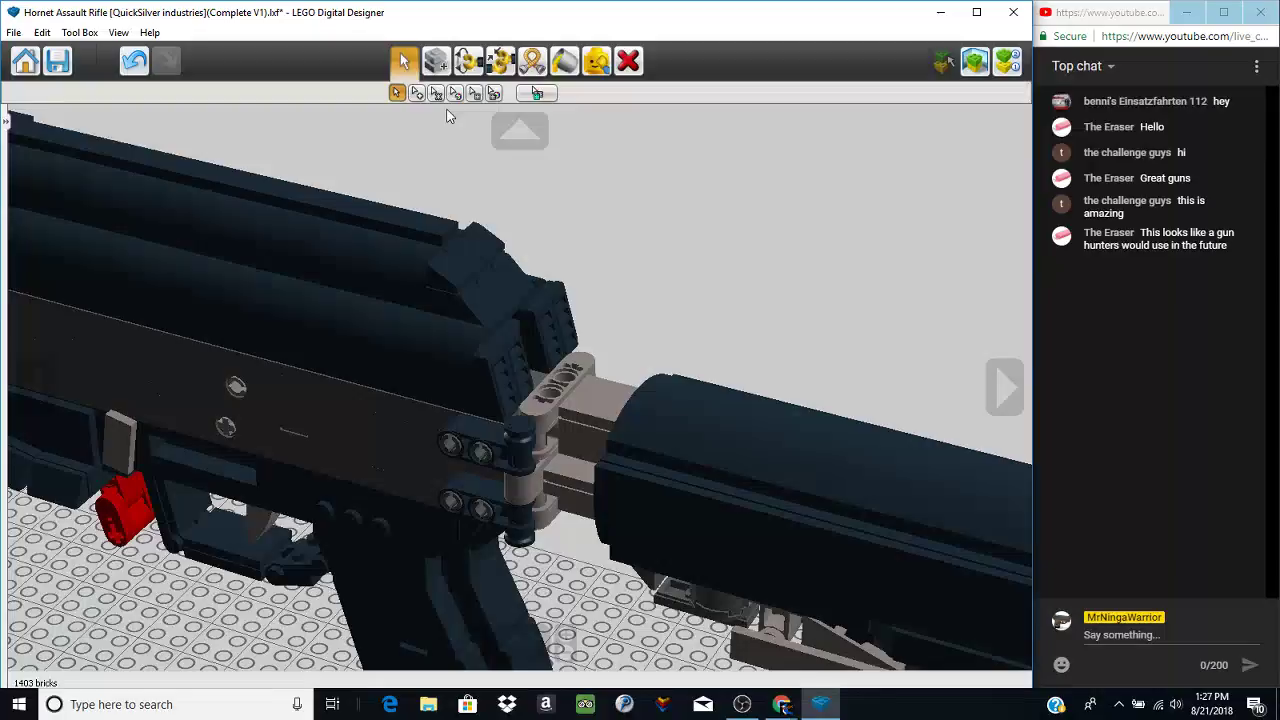
click(757, 484)
scroll(755, 480, down, 2)
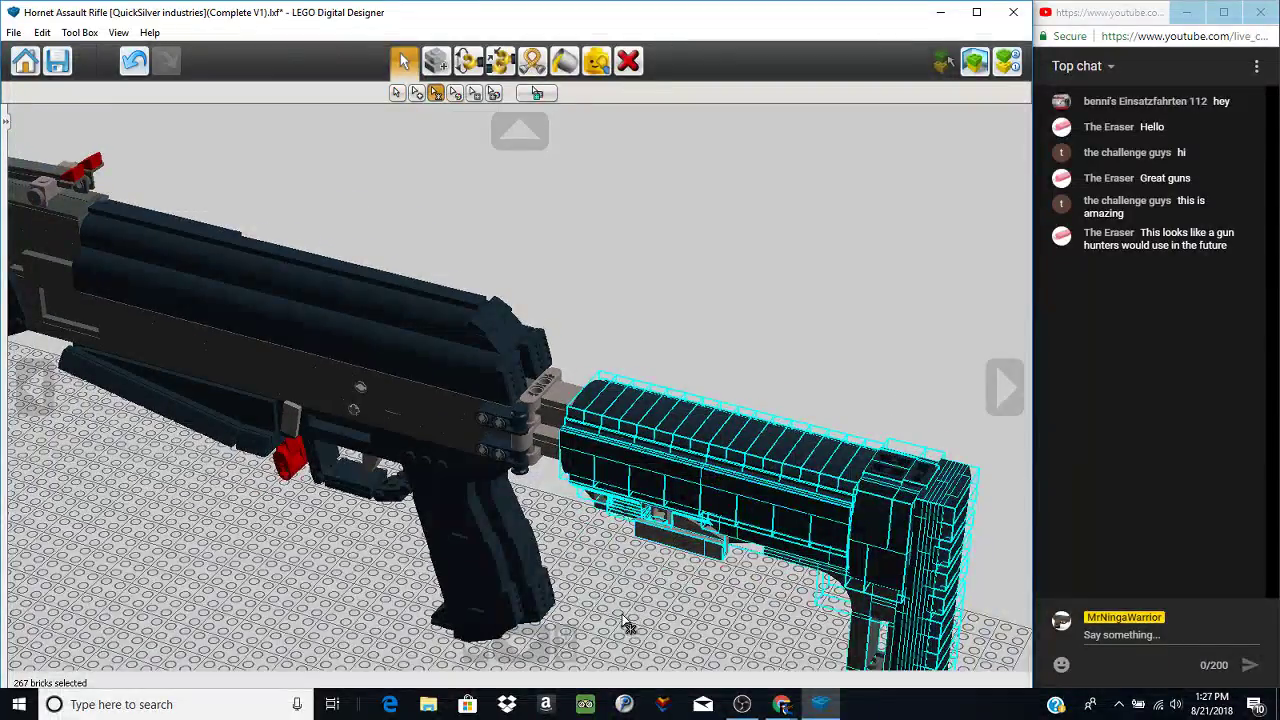
click(620, 622)
- Examine the stock hinge and the rear of the grip up close, and restore the single-brick selection tool
right_drag(556, 480, 414, 365)
scroll(414, 370, up, 5)
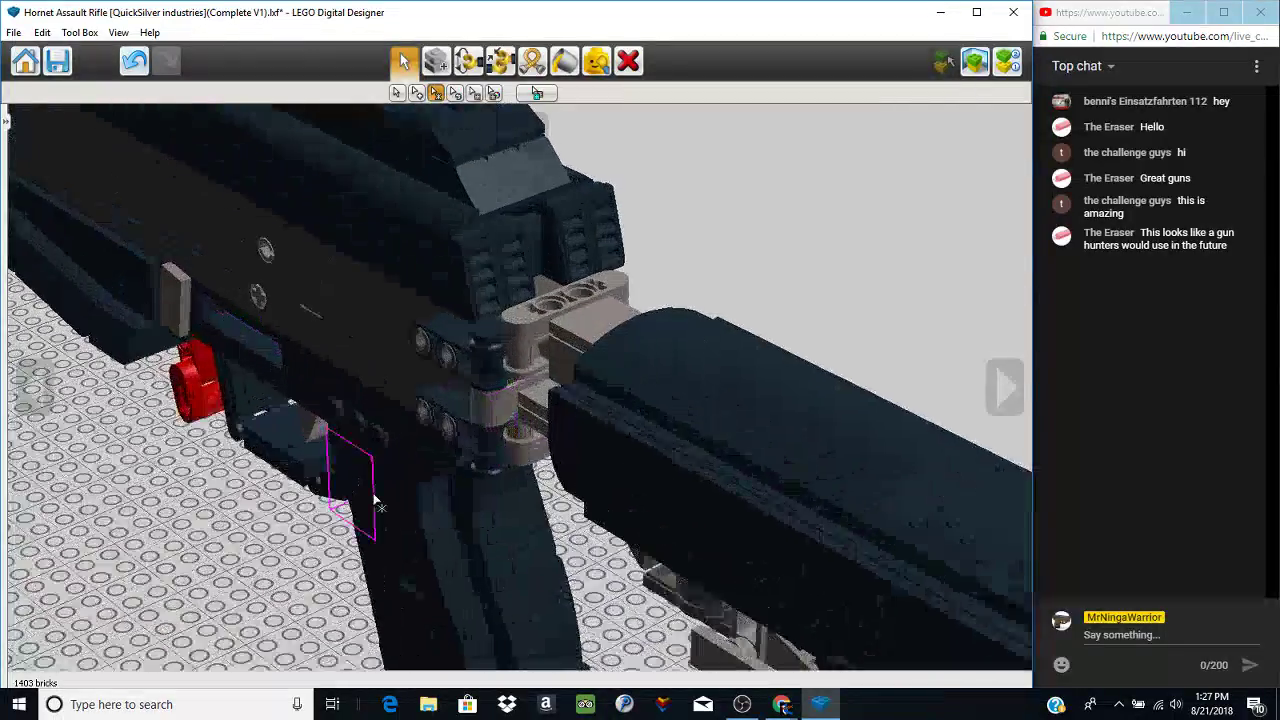
scroll(458, 460, down, 2)
scroll(477, 517, down, 5)
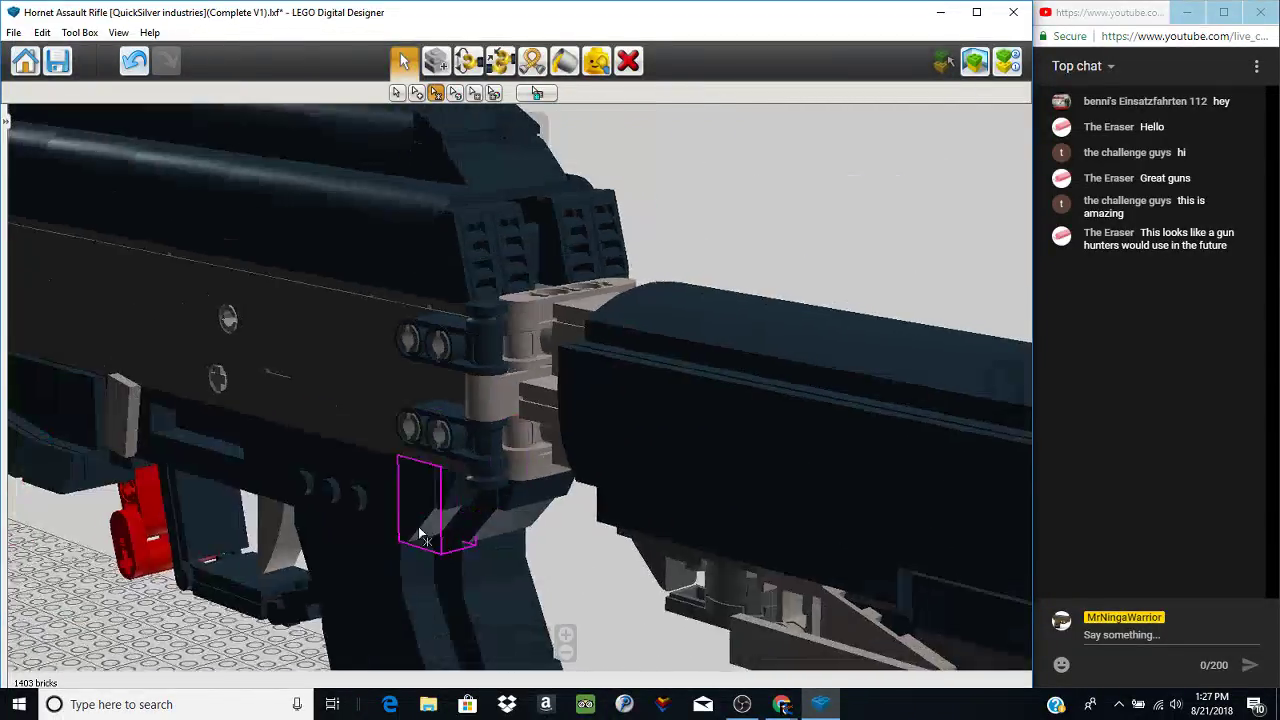
right_drag(436, 446, 515, 448)
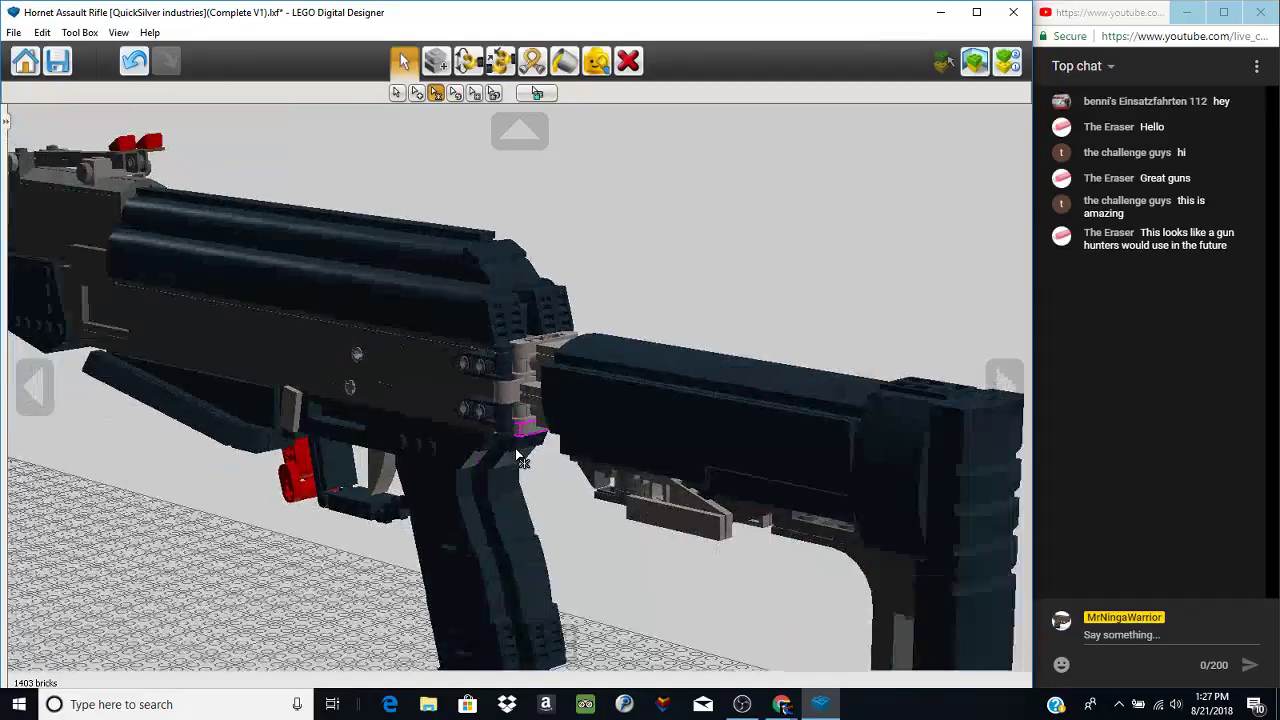
scroll(515, 448, down, 3)
click(399, 94)
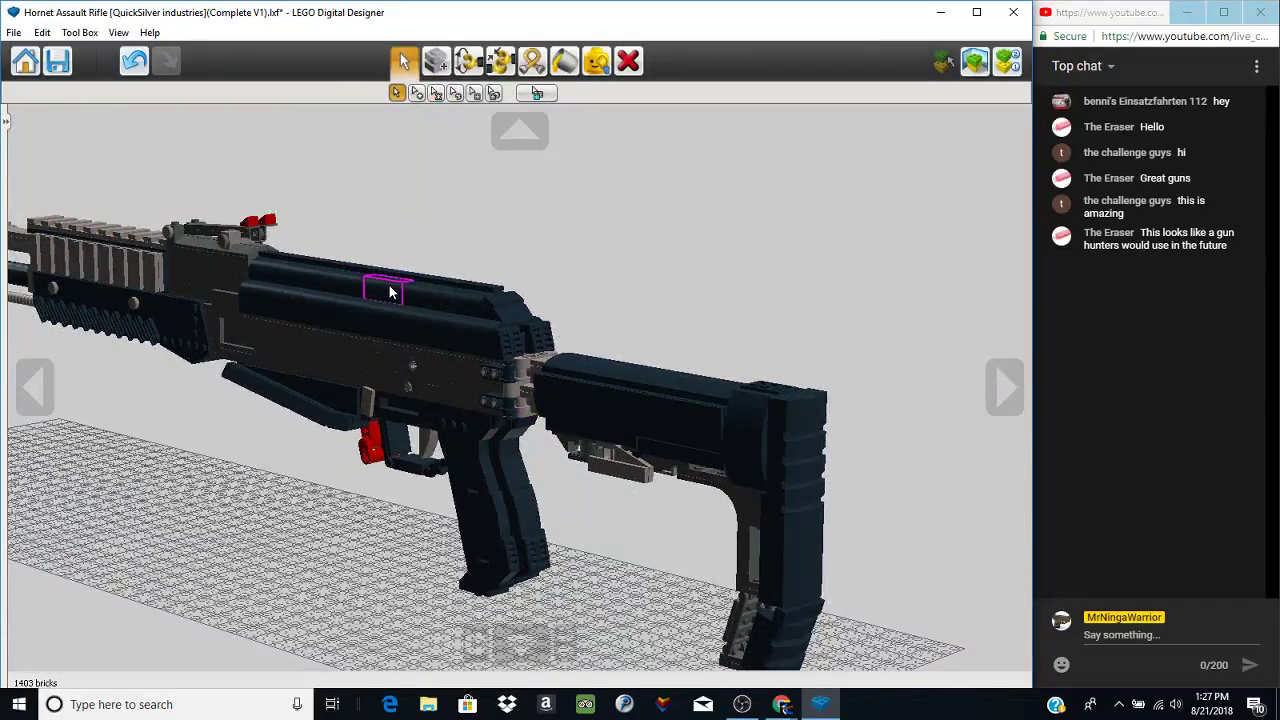
- Examine the receiver's dark rounded top cover and the white bolt section from both sides of the rifle
right_click(390, 286)
scroll(758, 372, up, 3)
right_drag(761, 380, 554, 374)
scroll(520, 400, up, 5)
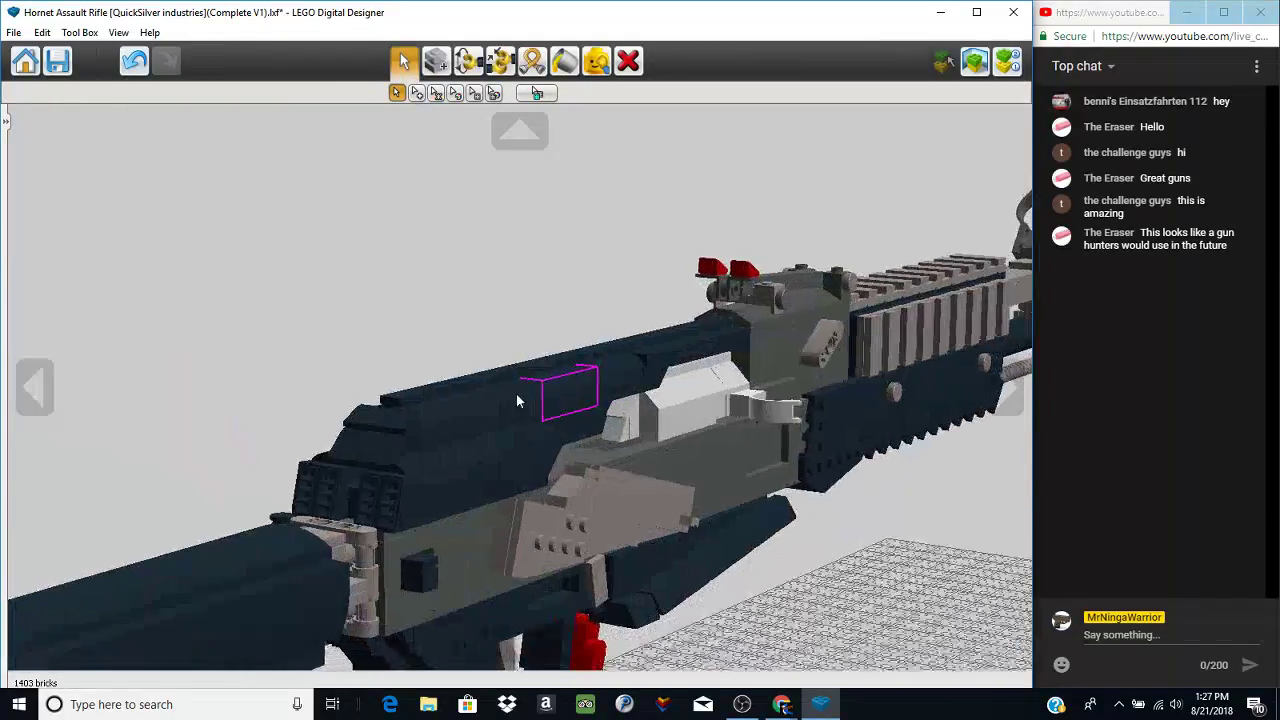
right_drag(708, 335, 510, 426)
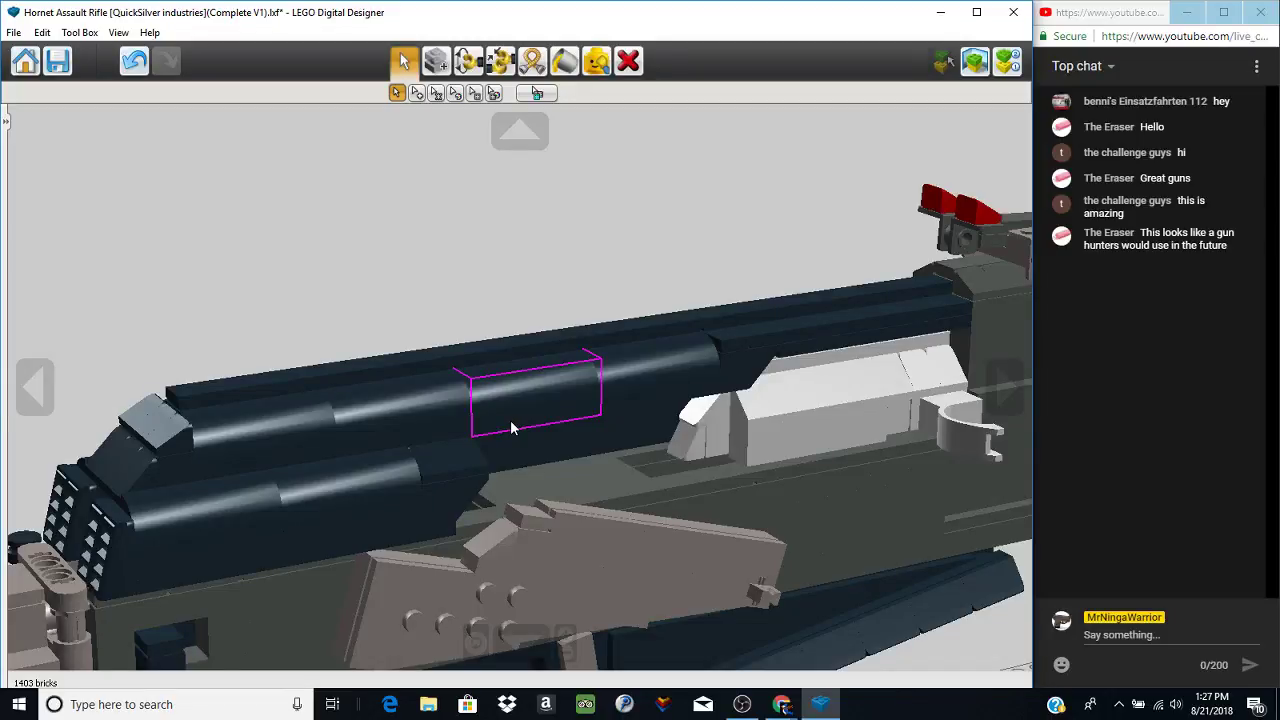
right_drag(510, 423, 215, 432)
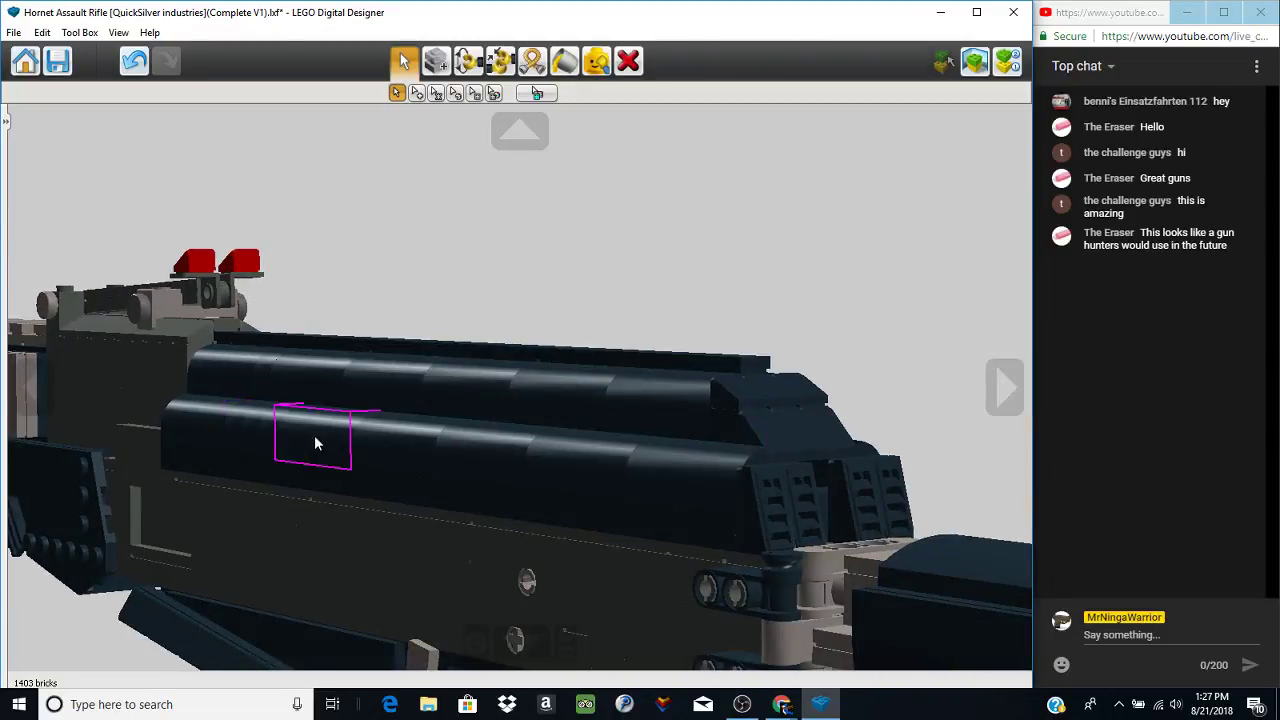
right_drag(314, 444, 86, 429)
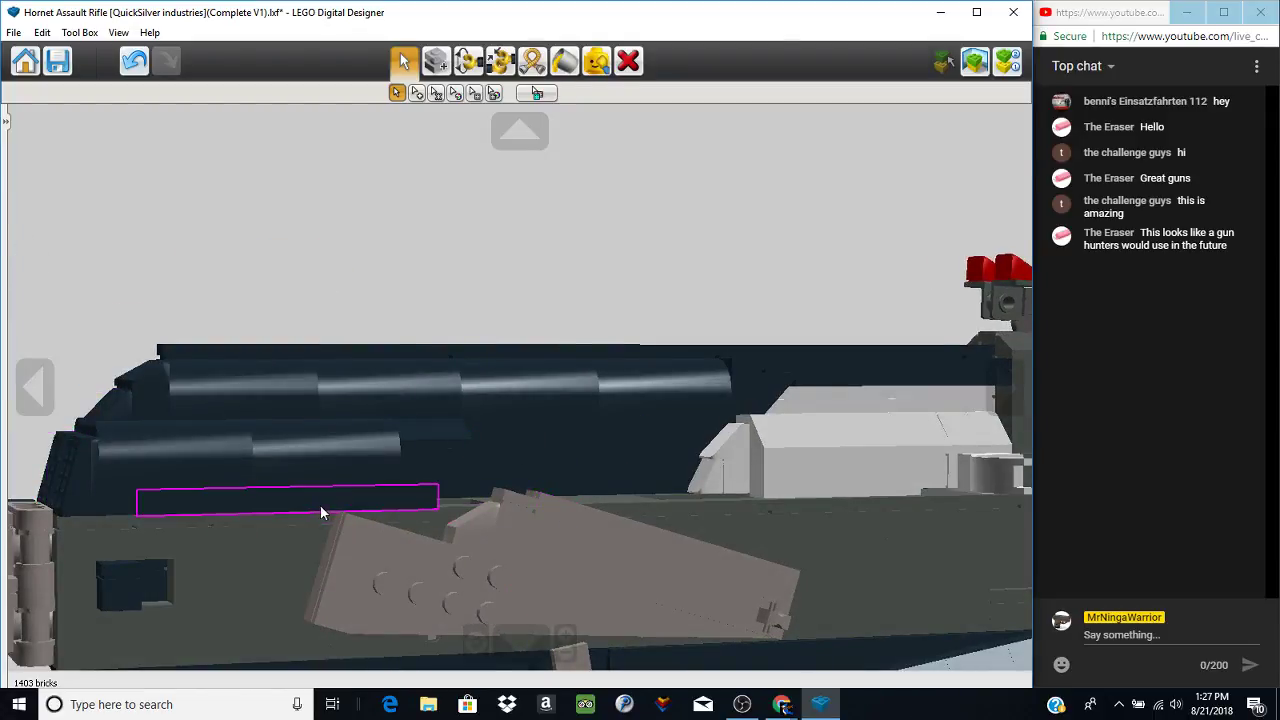
right_drag(320, 505, 624, 521)
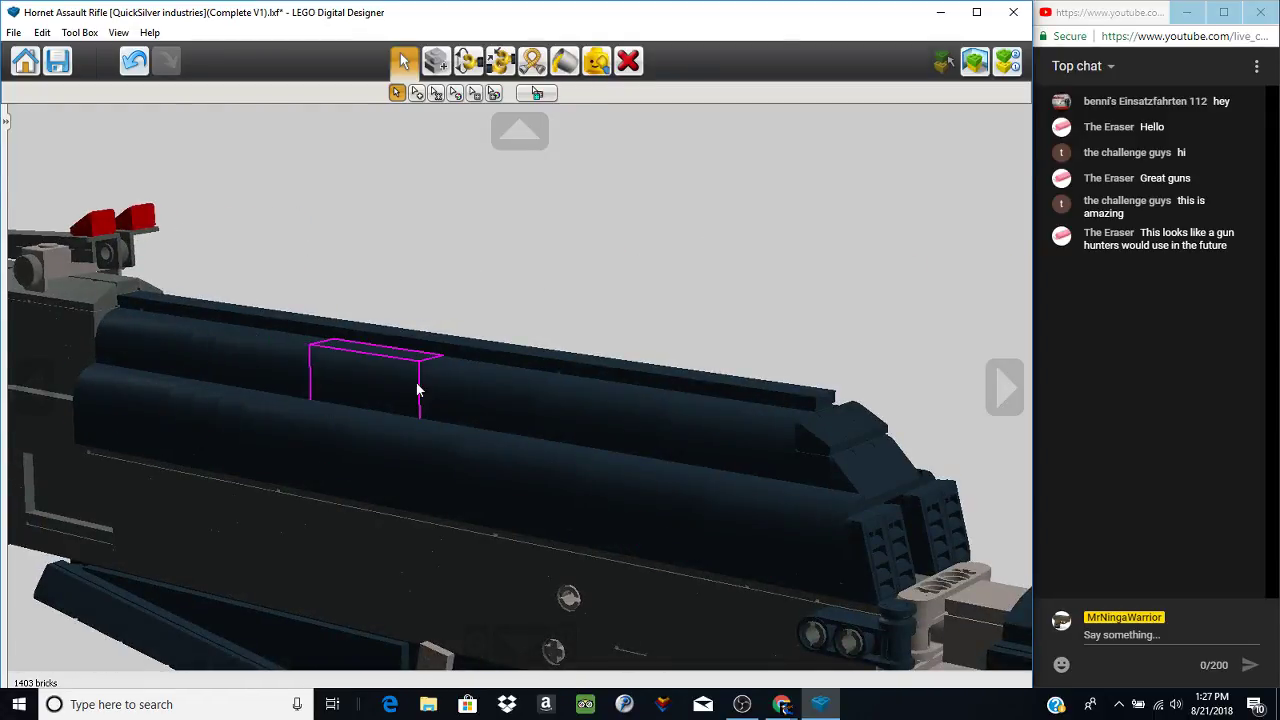
right_drag(418, 390, 171, 346)
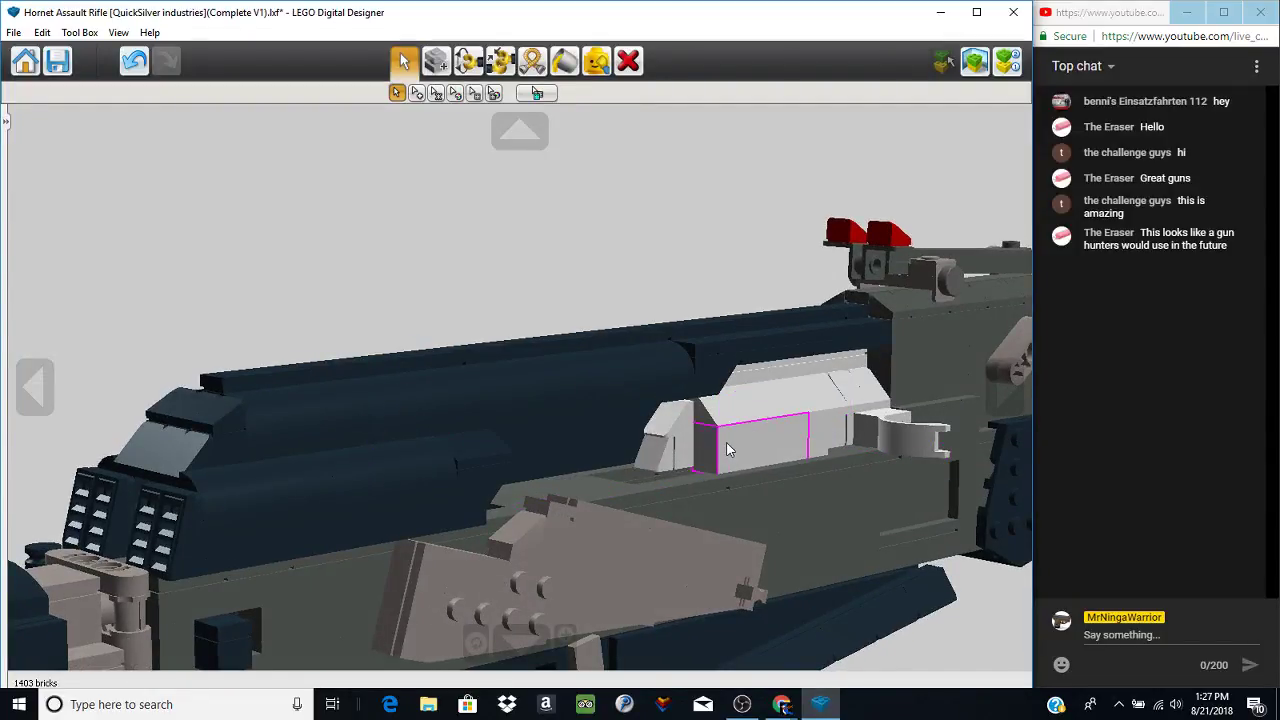
right_drag(727, 450, 557, 459)
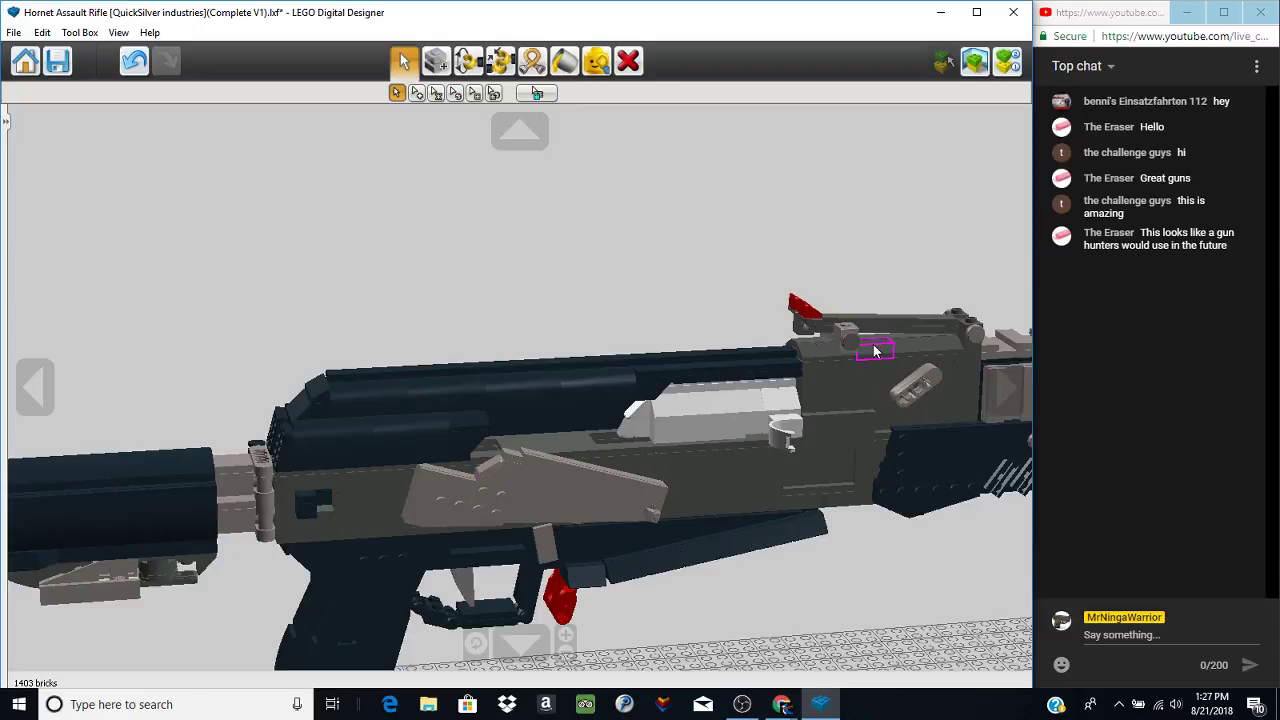
- Examine the receiver's side plate and the angled dark section ahead of the red lever, including its underside
right_drag(718, 597, 576, 597)
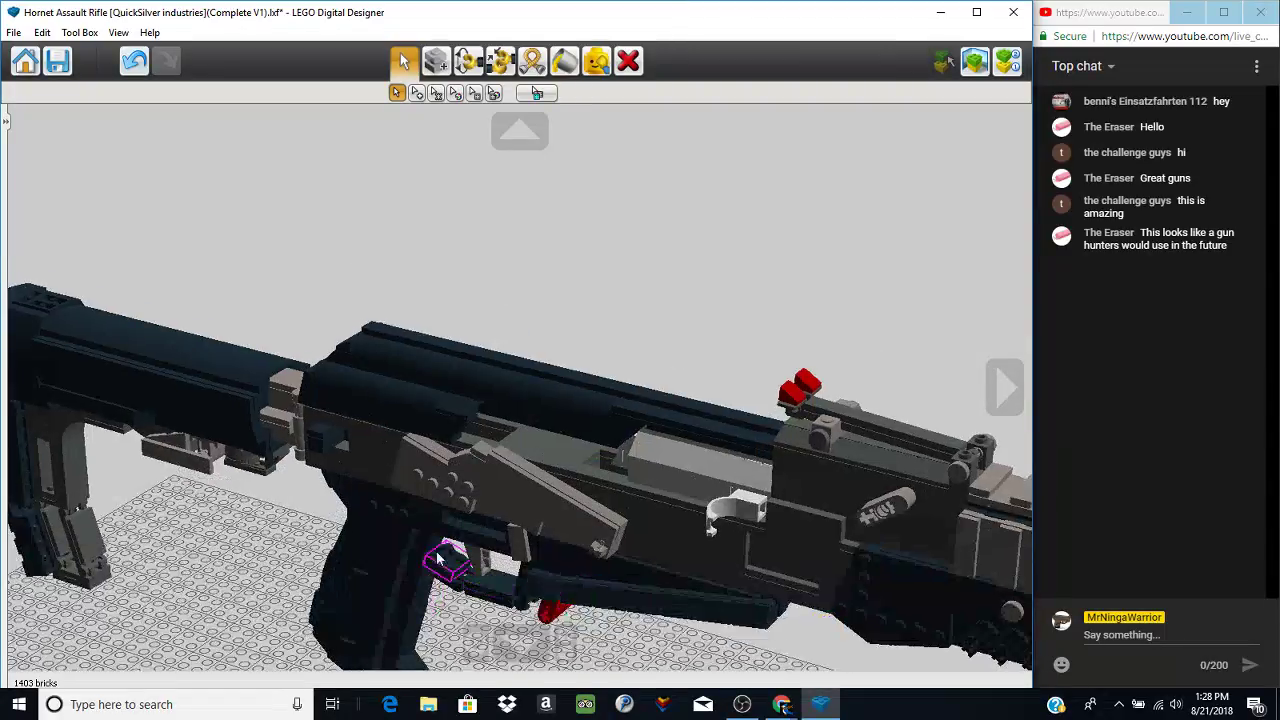
right_click(386, 465)
scroll(388, 463, up, 2)
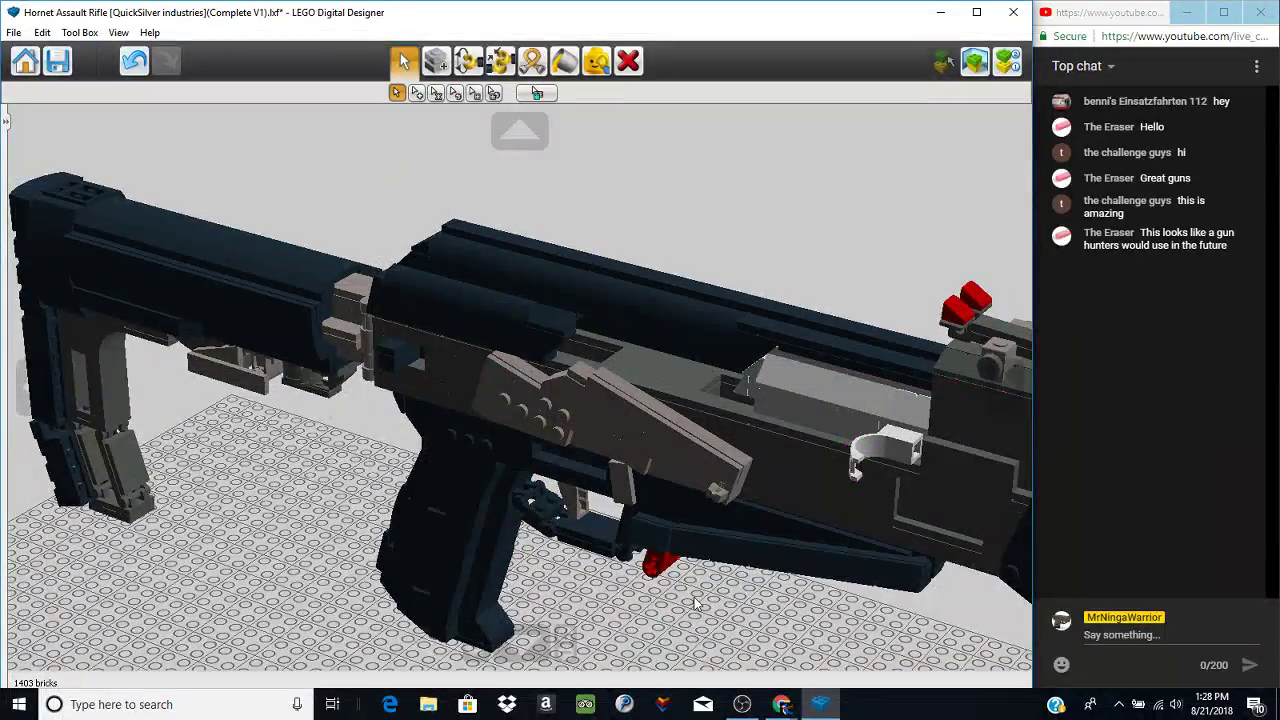
right_click(655, 417)
scroll(634, 444, up, 3)
right_drag(628, 437, 530, 463)
right_drag(388, 485, 517, 426)
right_drag(451, 378, 697, 525)
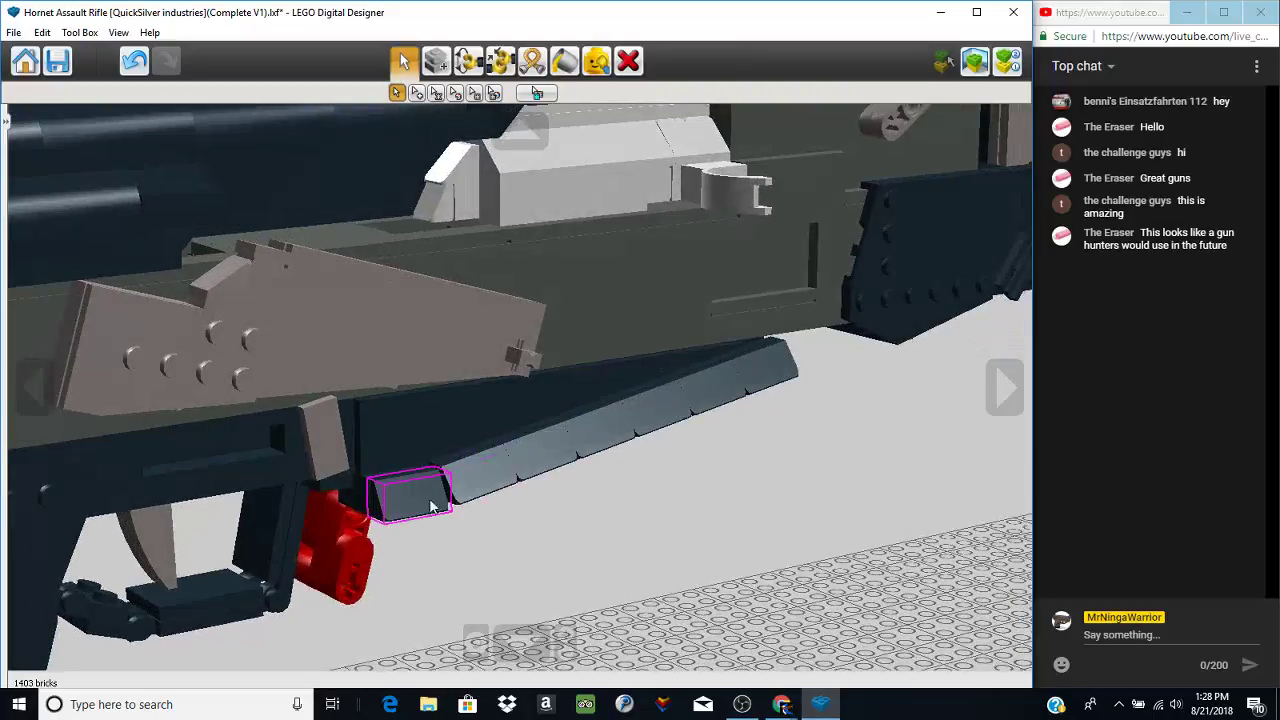
right_drag(752, 453, 474, 363)
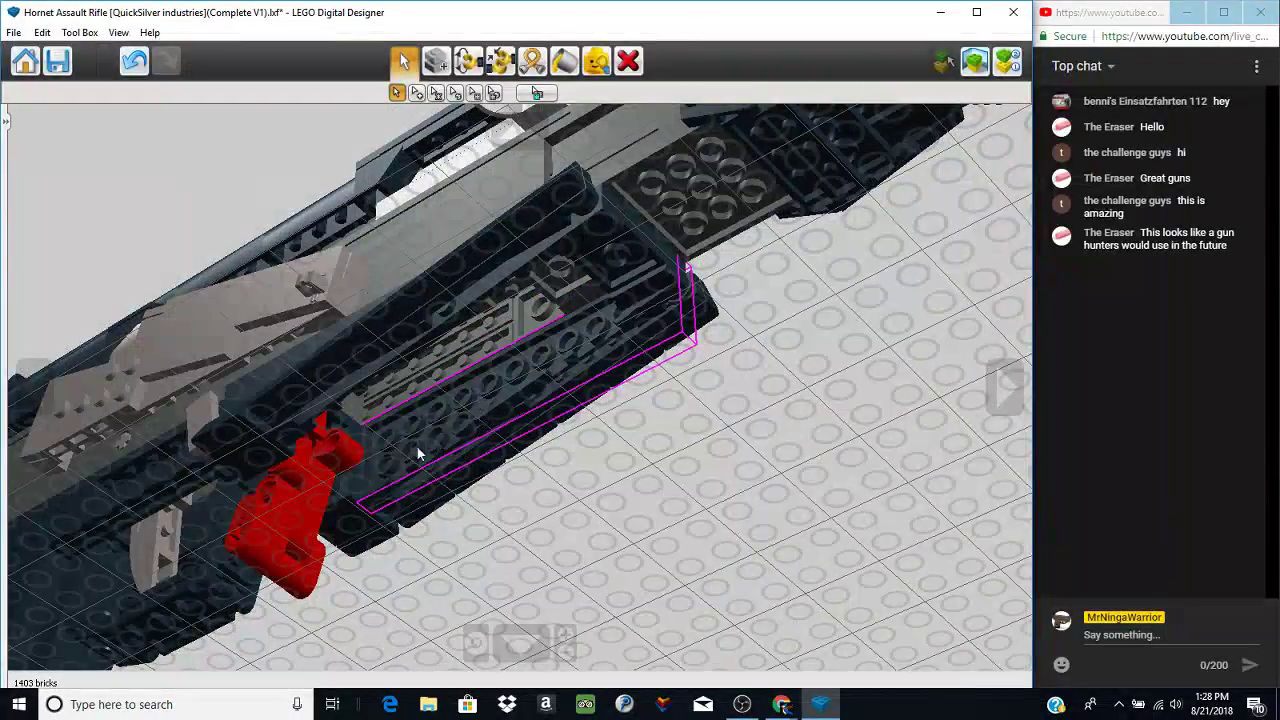
right_drag(434, 451, 410, 541)
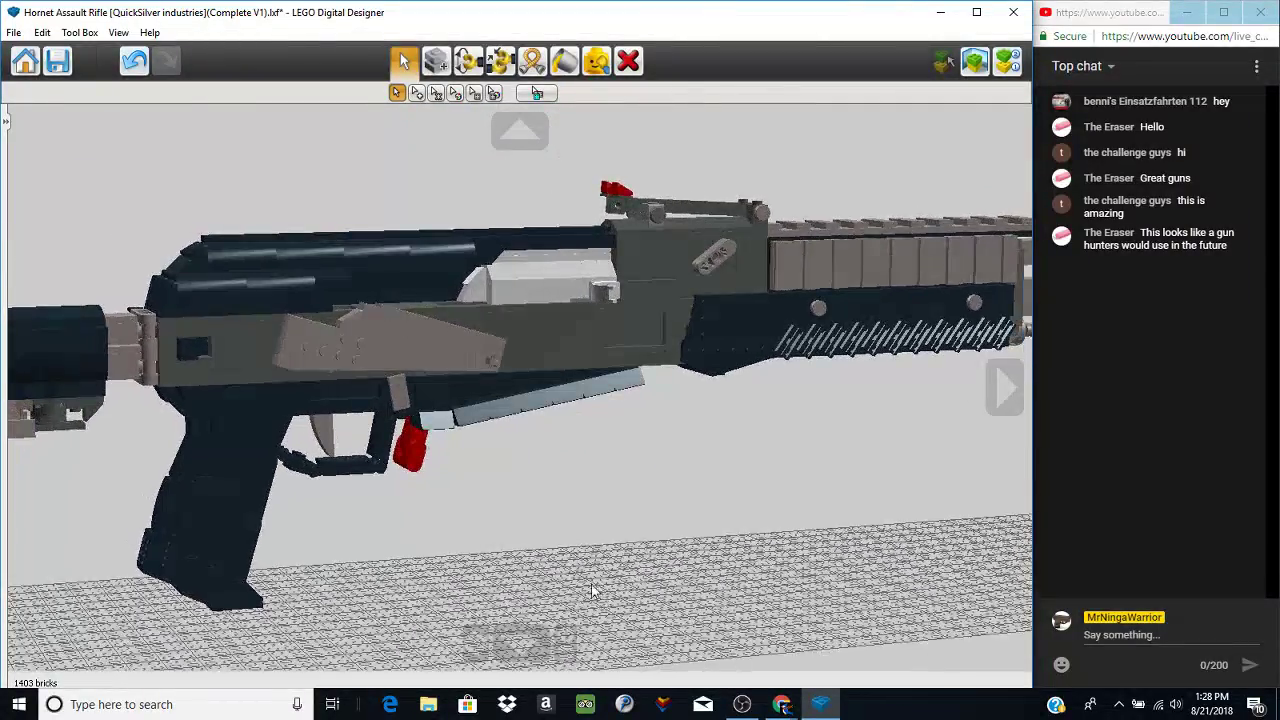
- Examine the pistol grip, trigger guard and red lever from several angles, and return to the whole-rifle view
scroll(394, 531, up, 3)
scroll(164, 495, up, 3)
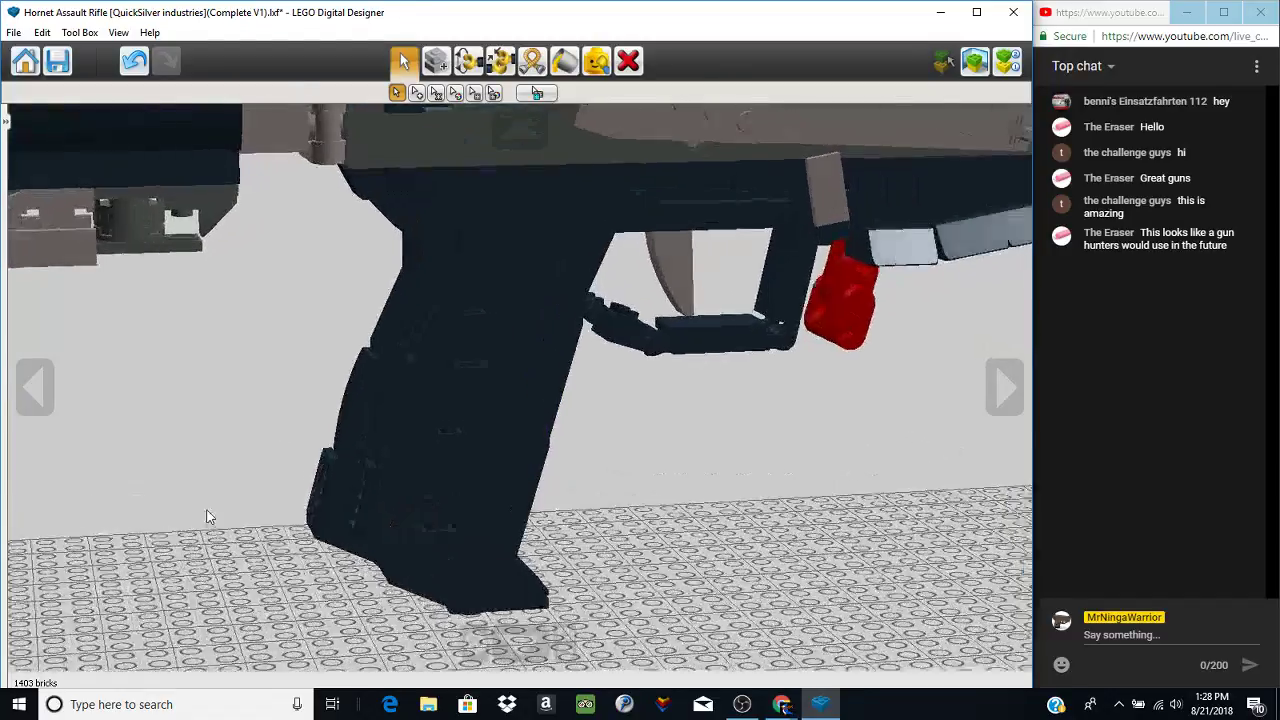
right_drag(207, 511, 495, 444)
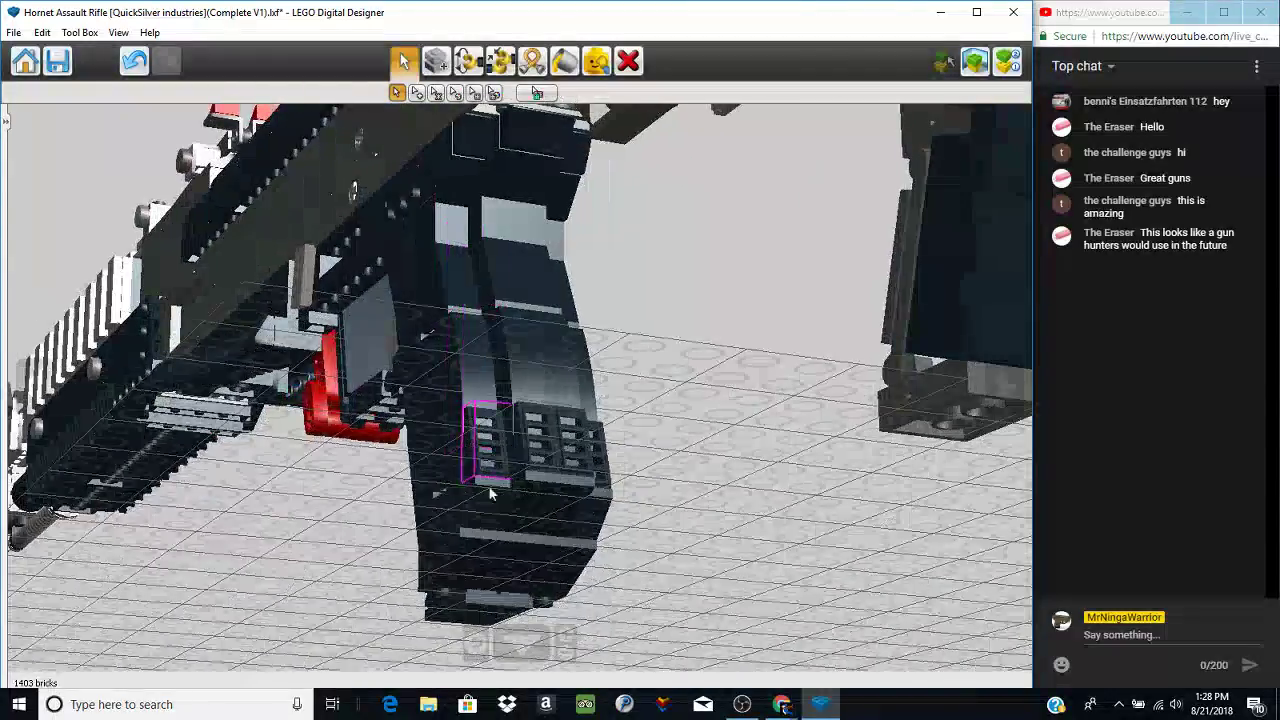
right_drag(212, 564, 360, 597)
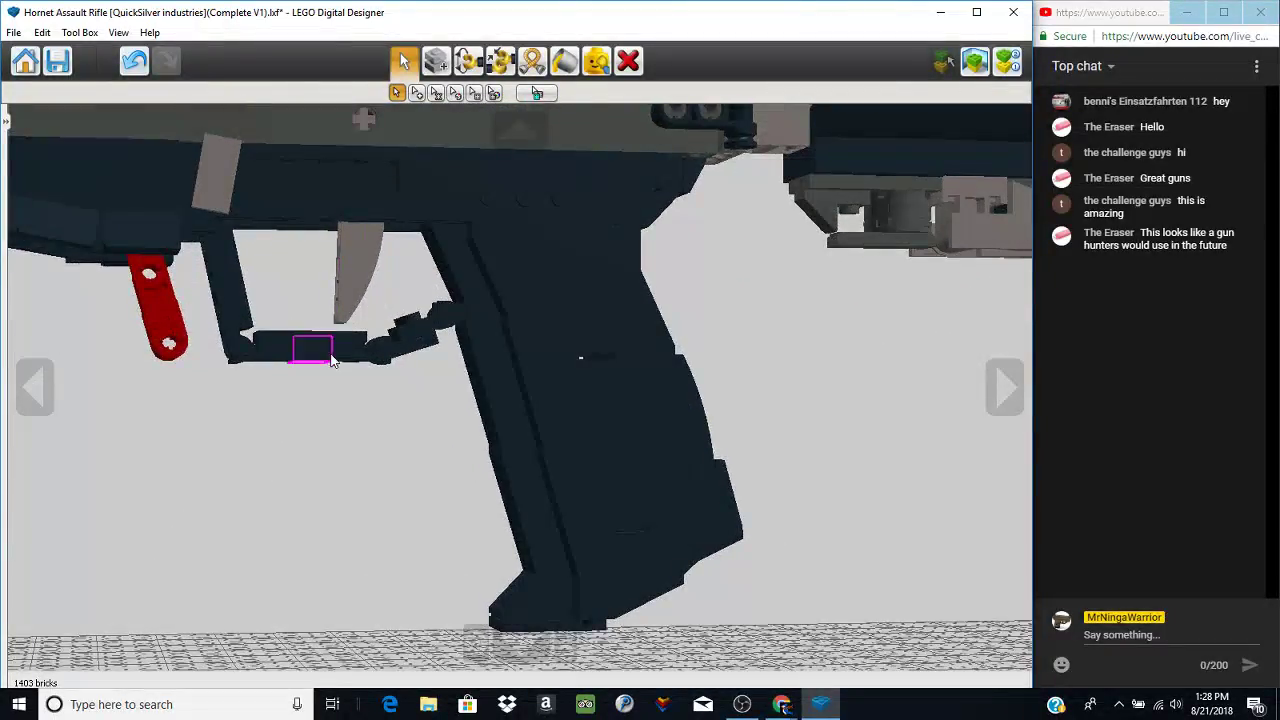
scroll(320, 380, up, 5)
right_drag(338, 420, 449, 414)
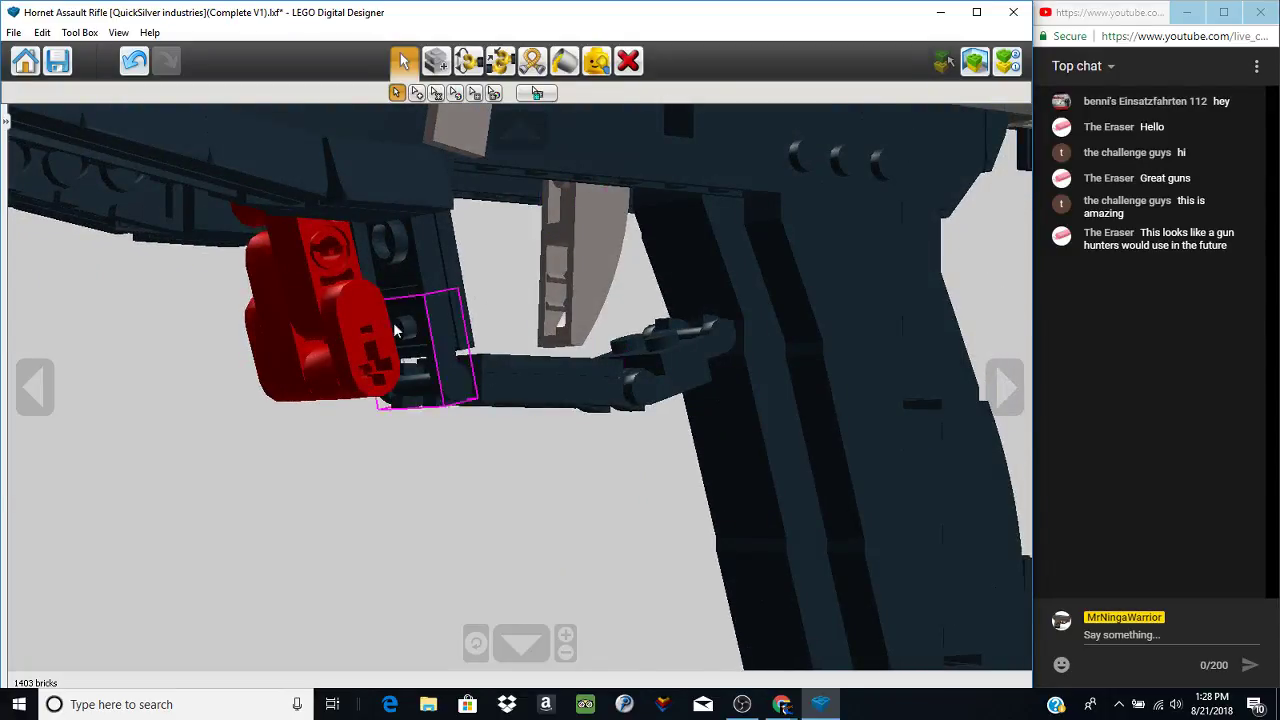
right_drag(494, 343, 455, 350)
right_drag(351, 372, 345, 531)
scroll(250, 470, down, 5)
scroll(338, 518, down, 3)
scroll(345, 531, down, 4)
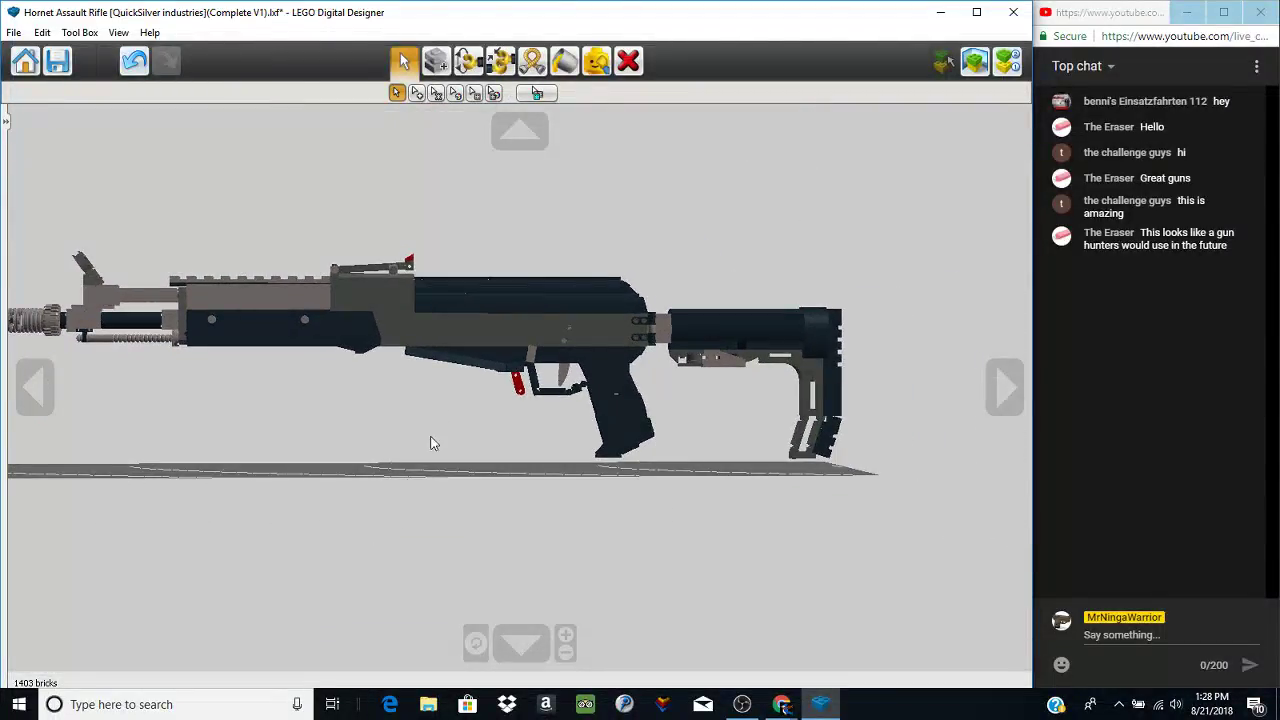
right_drag(432, 443, 448, 500)
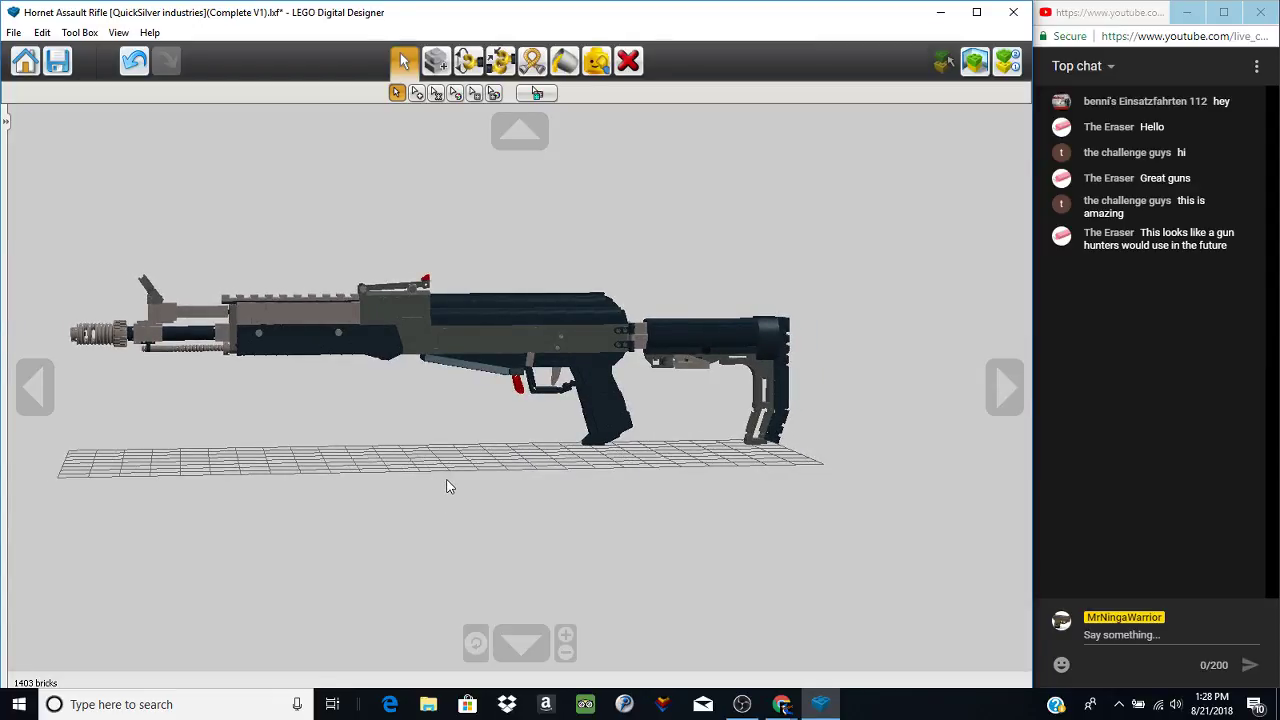
- Examine the red-tipped rear sight on top of the receiver from the side and from behind
scroll(448, 490, up, 5)
right_drag(449, 488, 522, 362)
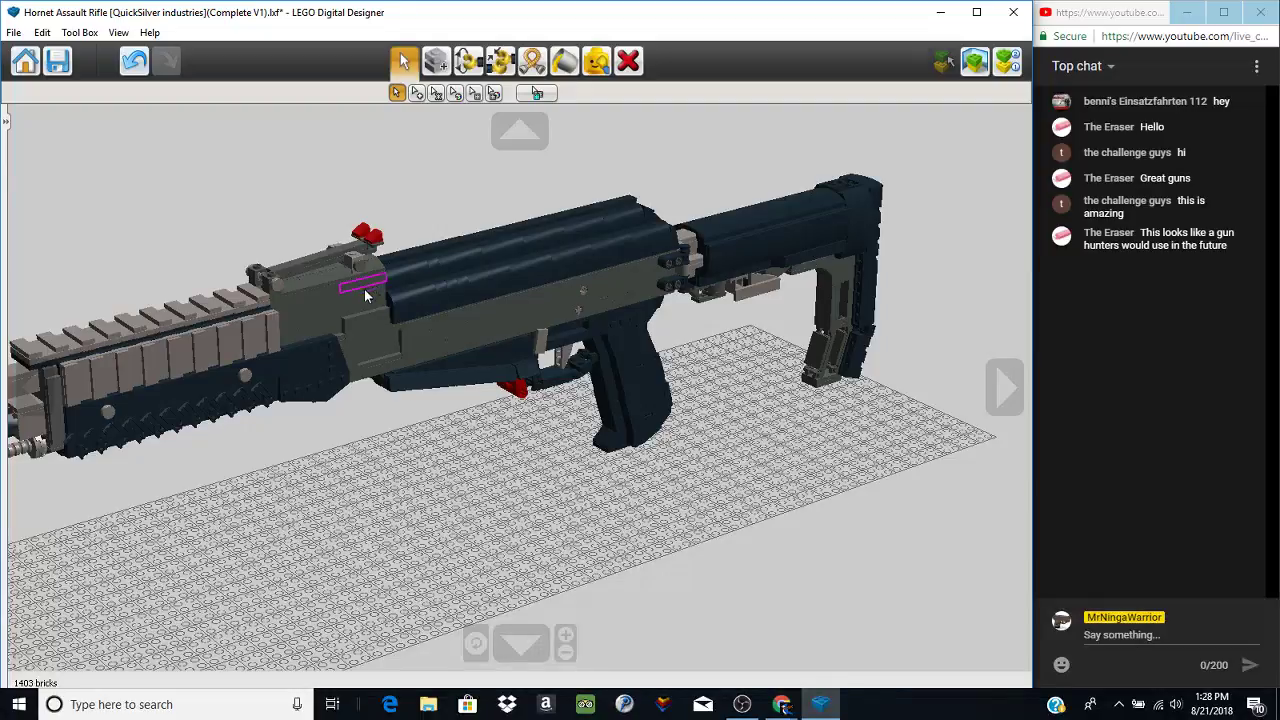
scroll(322, 265, up, 5)
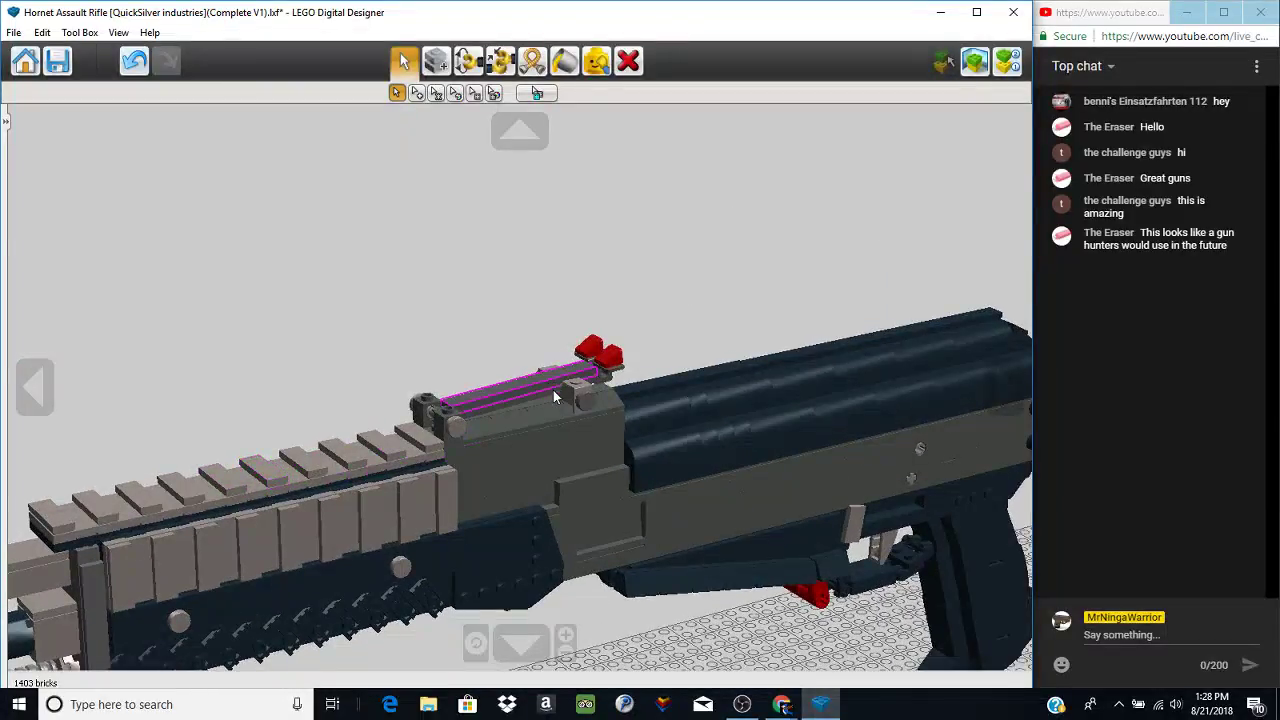
scroll(553, 390, up, 1)
scroll(562, 421, up, 5)
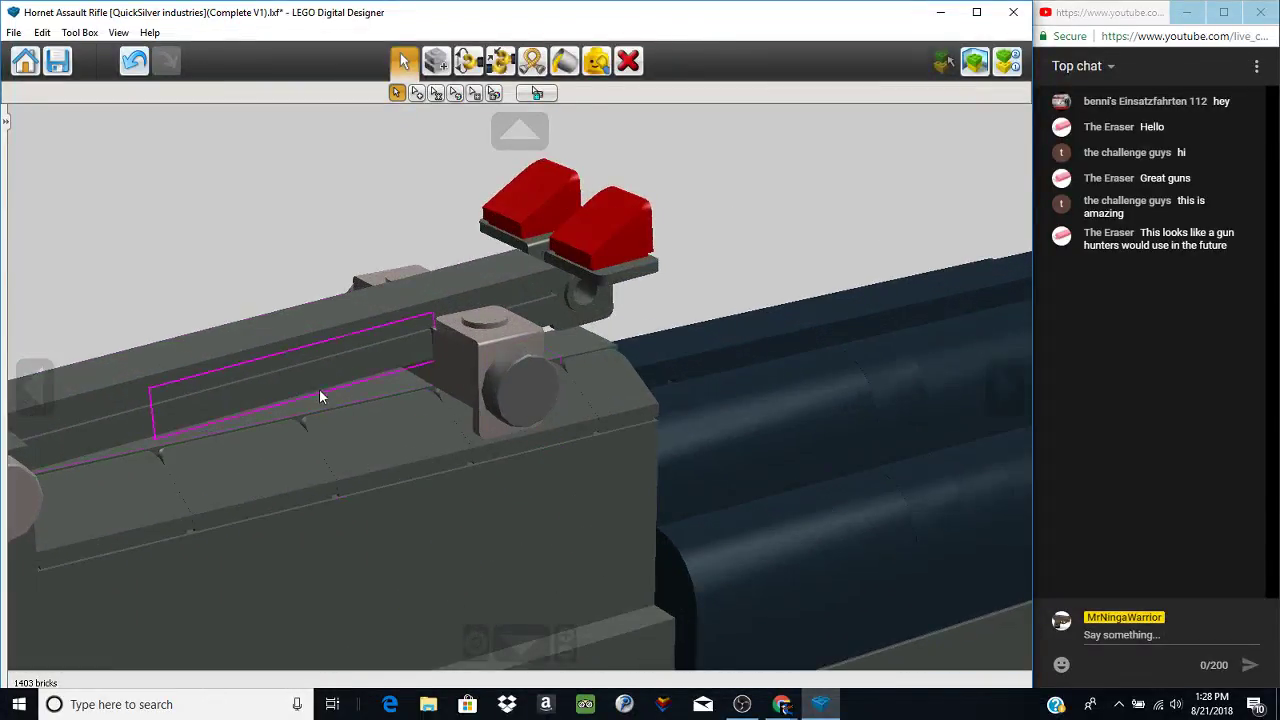
mouse_move(495, 365)
right_down()
mouse_move(472, 354)
mouse_move(484, 388)
right_up()
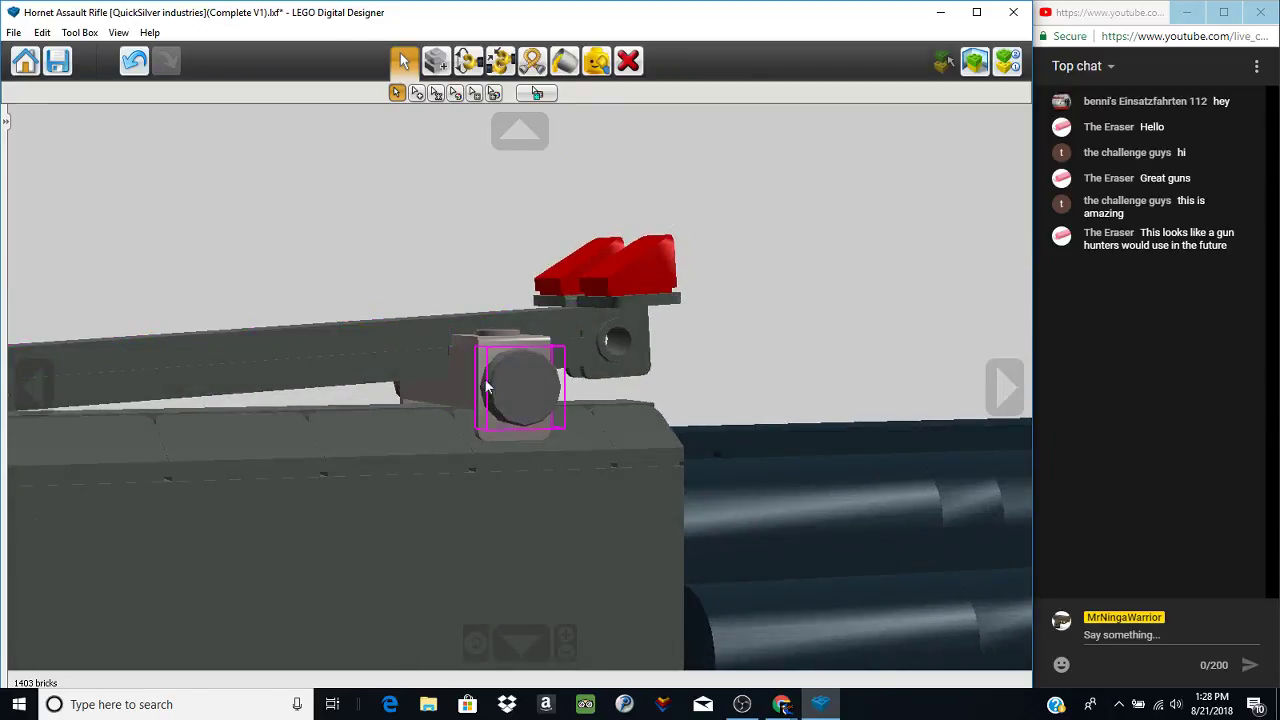
right_drag(595, 393, 320, 403)
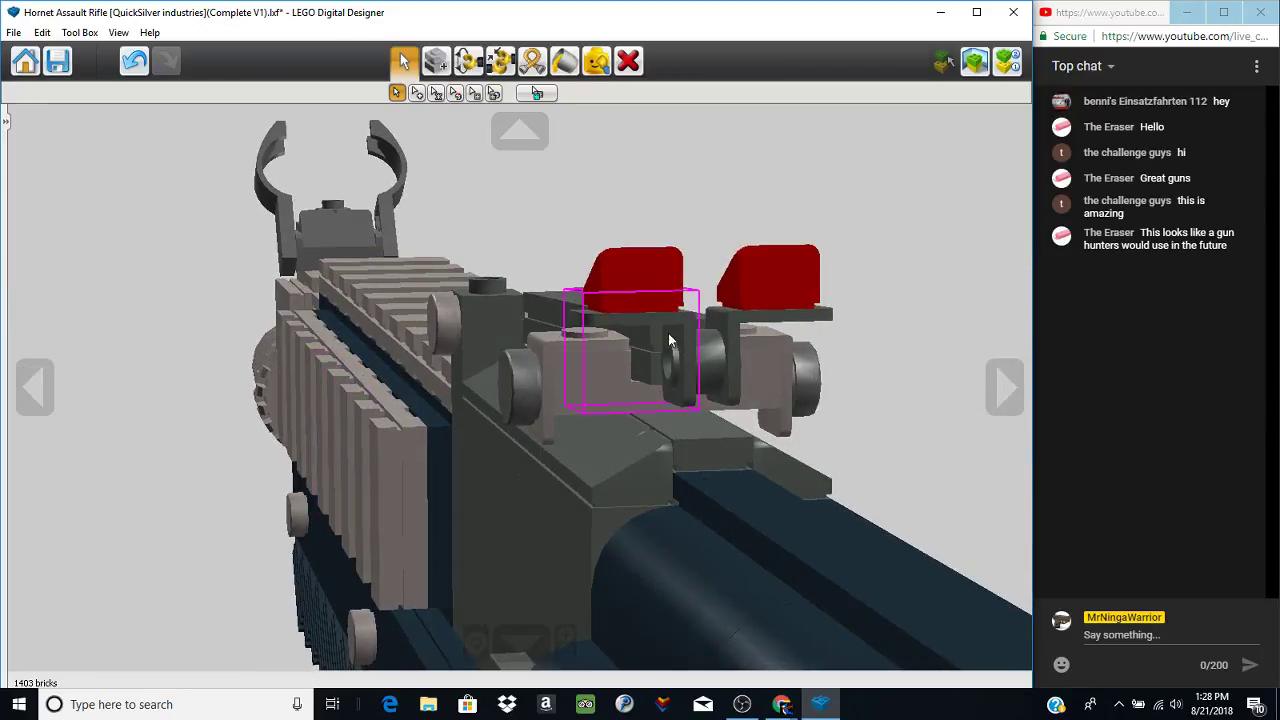
- Add a red lipstick-shaped accessory from the brick palette onto the round stud between the front sight's curved prongs
right_click(334, 209)
scroll(335, 212, up, 5)
right_drag(337, 460, 220, 400)
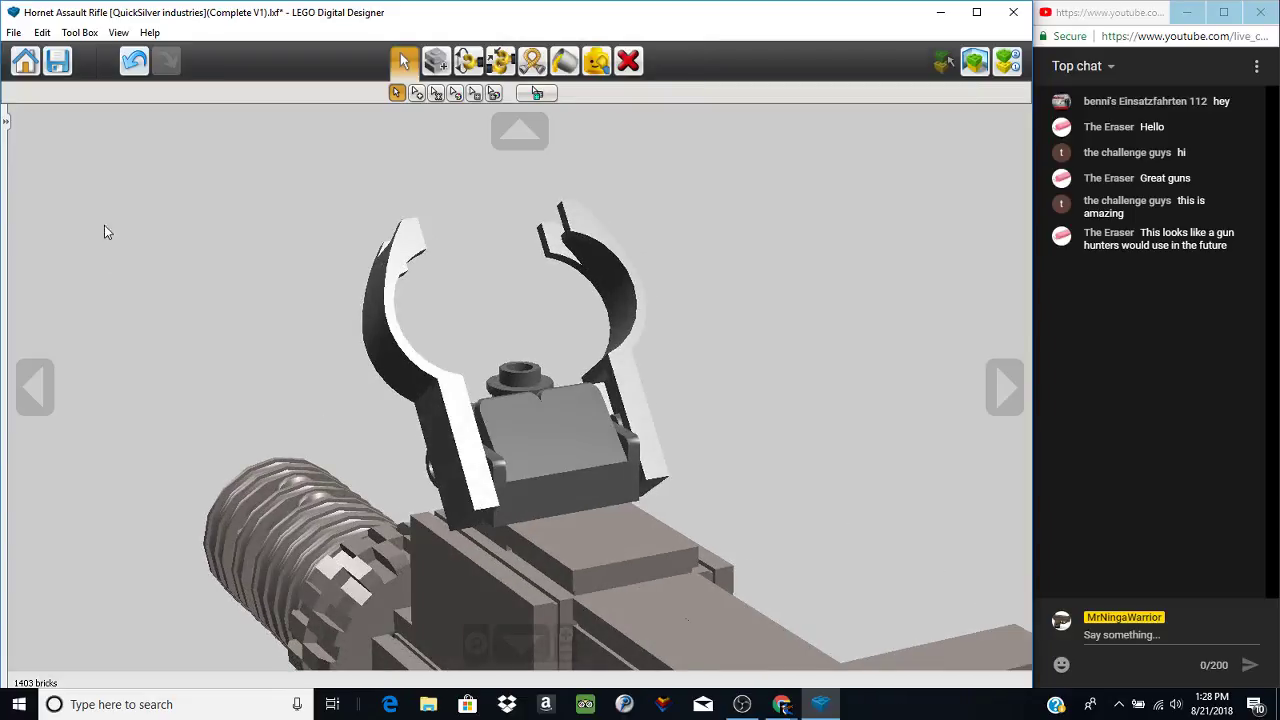
click(8, 122)
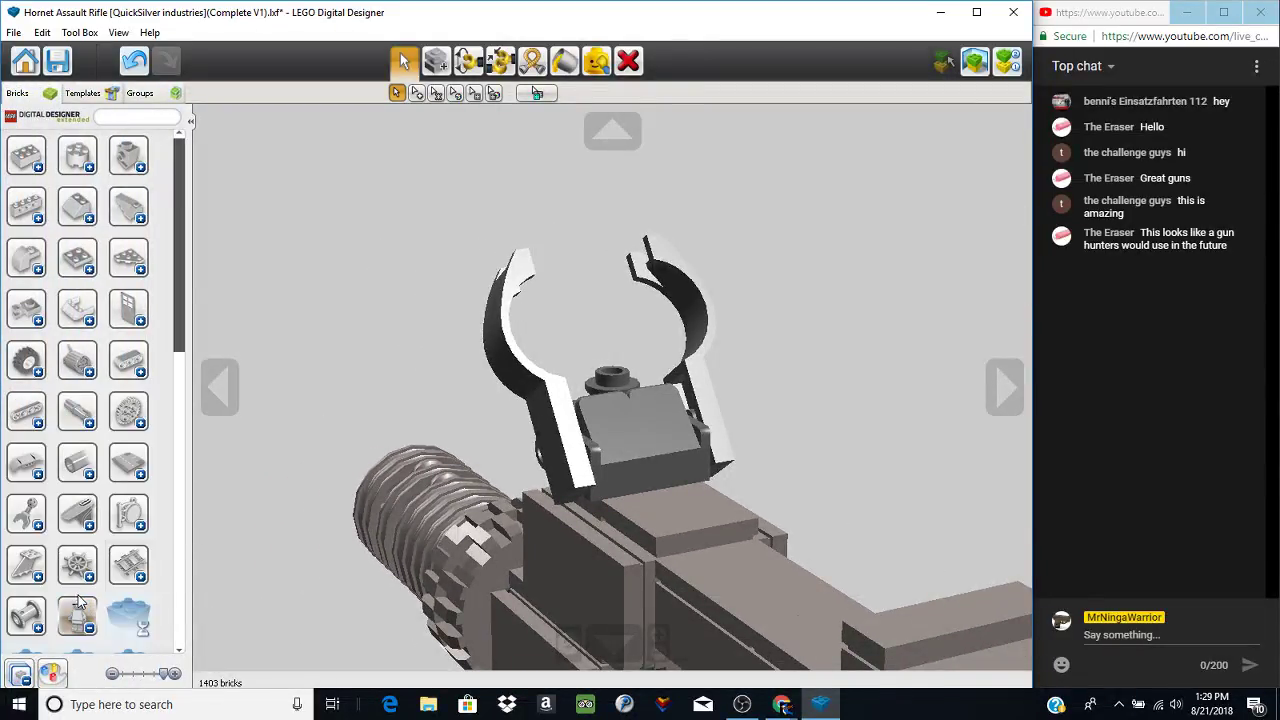
scroll(90, 555, down, 5)
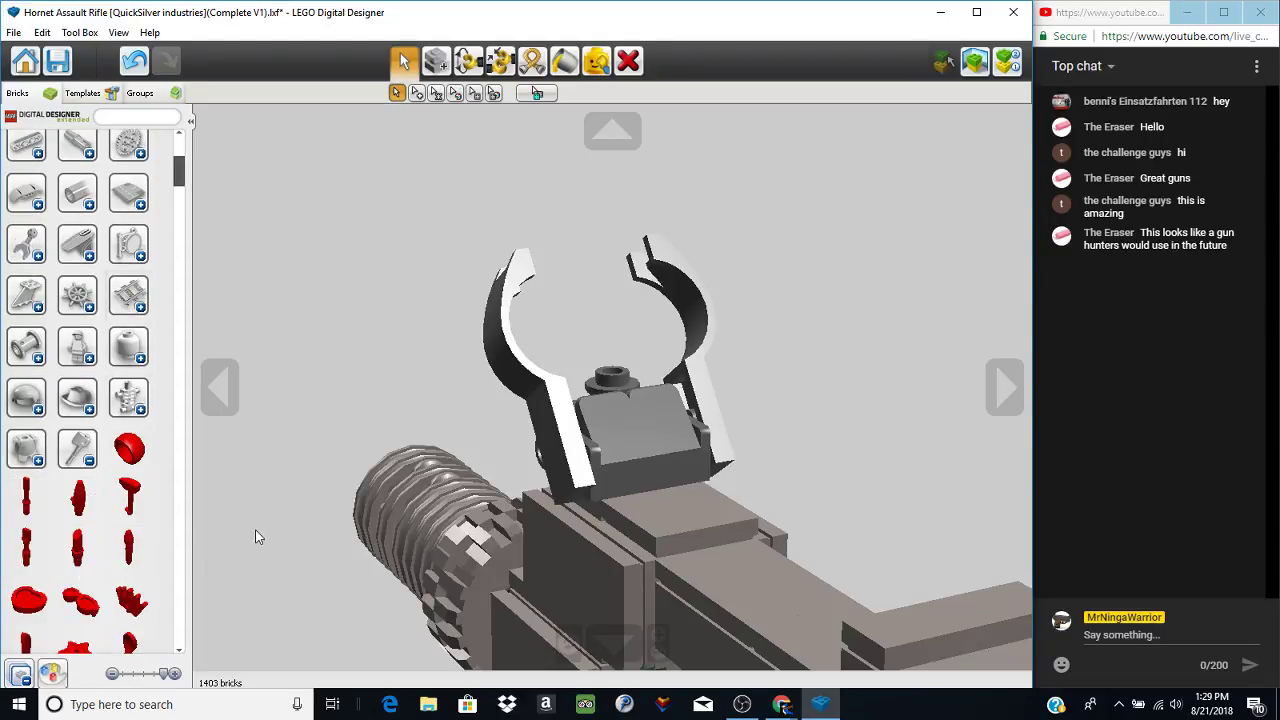
click(77, 547)
click(614, 398)
click(614, 399)
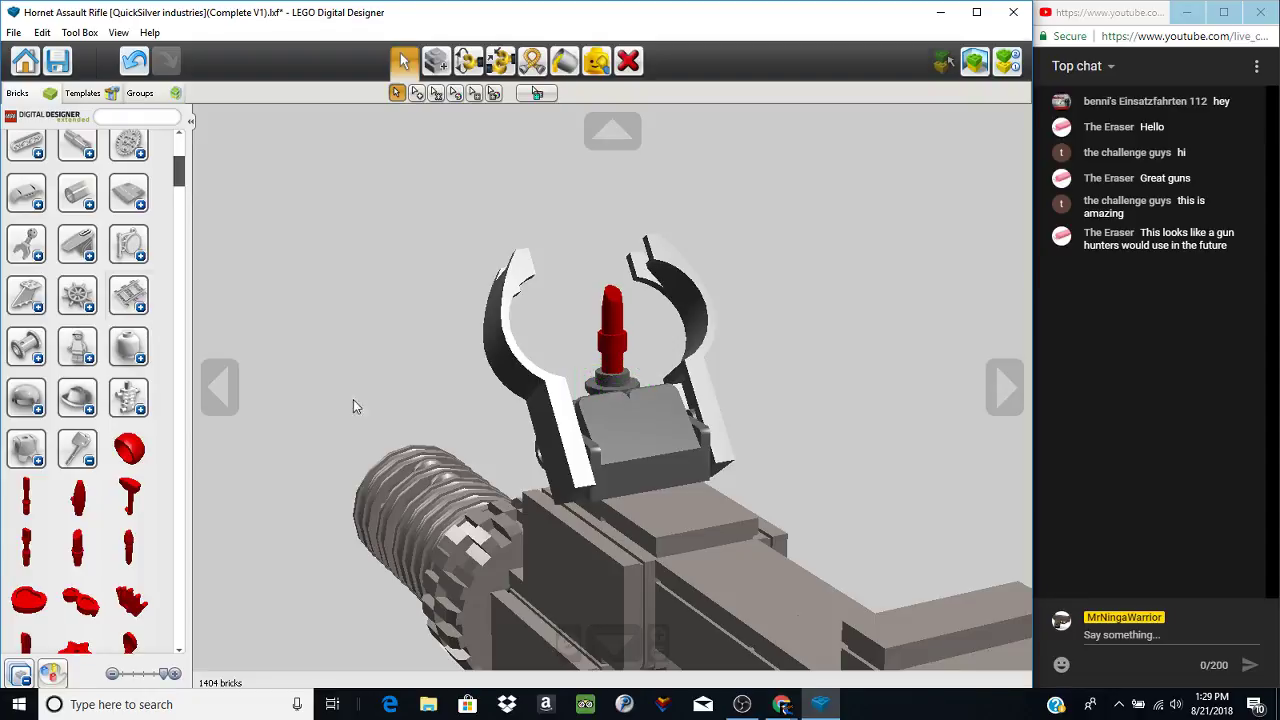
click(92, 453)
- Examine the new red front sight post against the rear sight from behind the stock and from the side
scroll(553, 620, down, 7)
right_drag(598, 490, 532, 460)
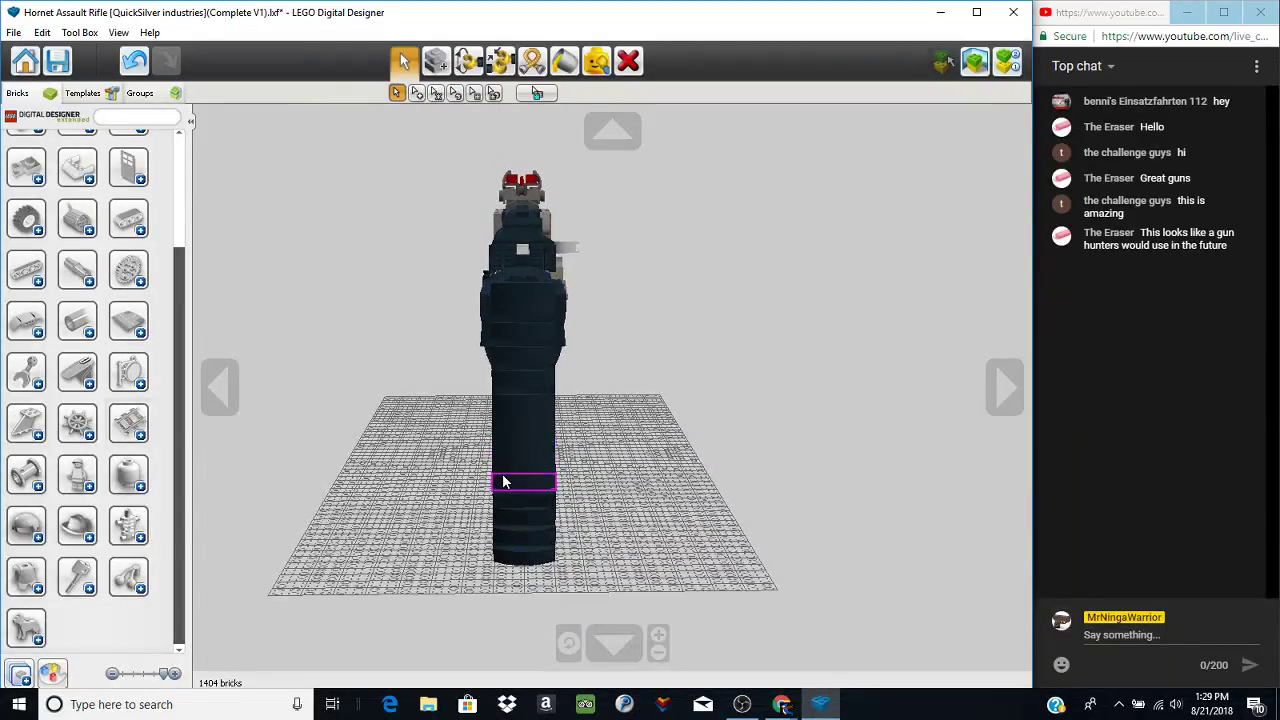
right_click(537, 181)
scroll(640, 306, up, 6)
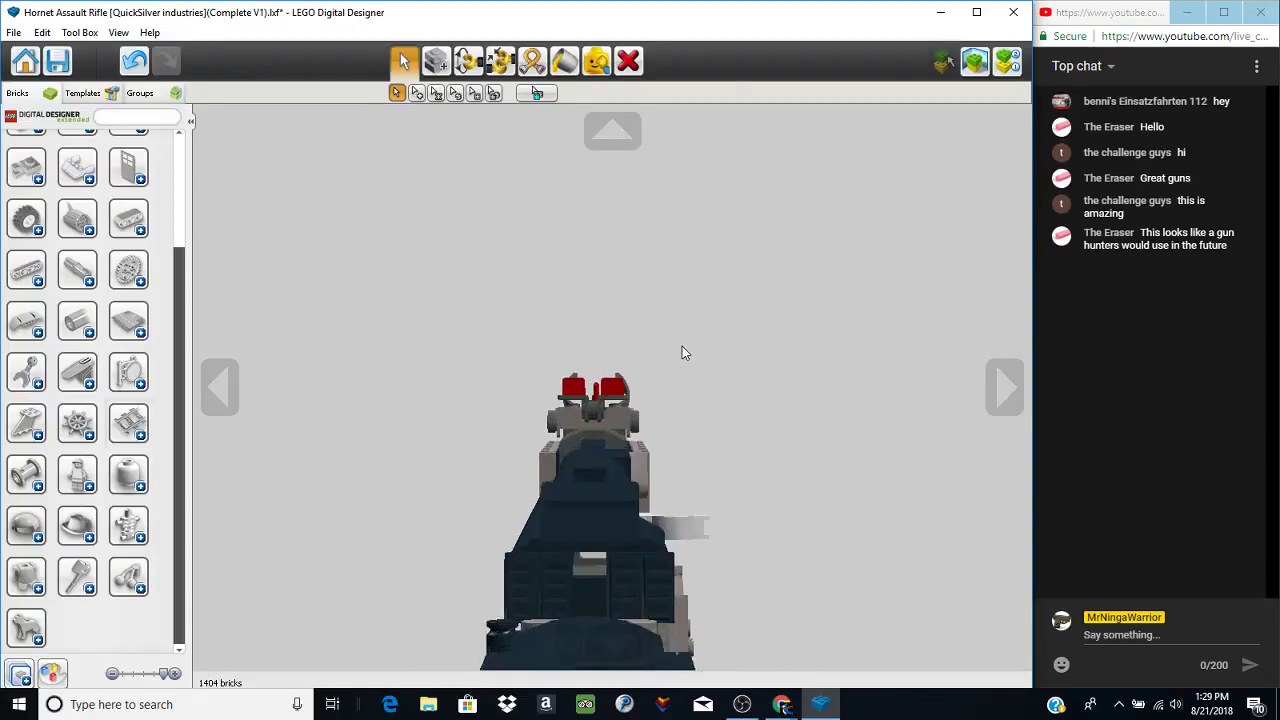
right_drag(683, 350, 811, 463)
scroll(757, 350, up, 1)
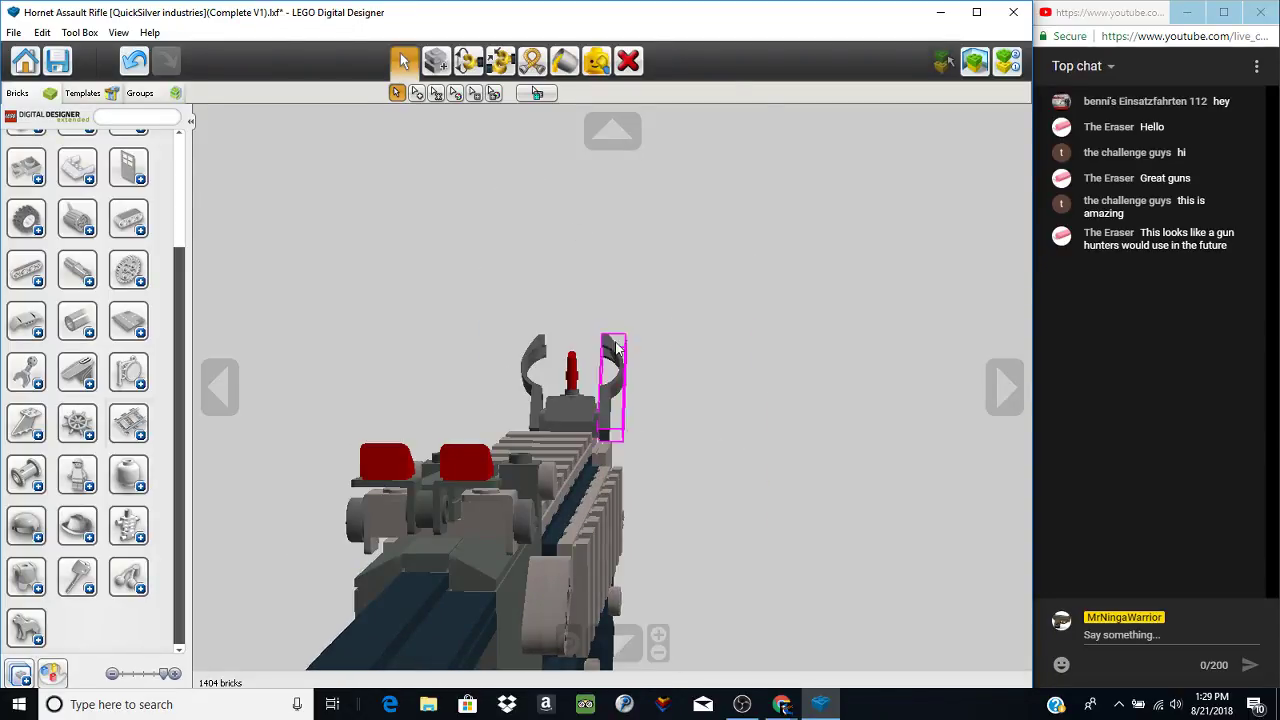
right_drag(611, 370, 560, 472)
scroll(558, 474, down, 4)
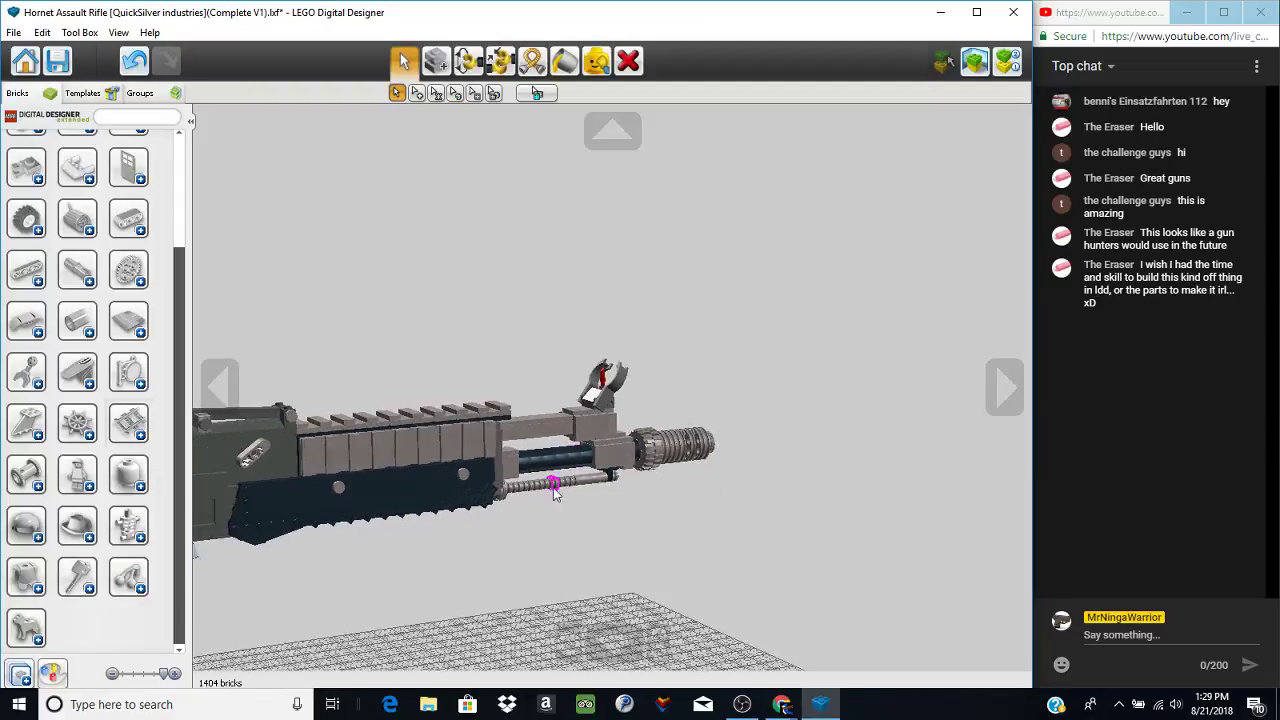
- Examine the handguard's ribbed side and underside, and return to an angled view of the whole rifle from the muzzle
right_click(399, 450)
right_click(399, 450)
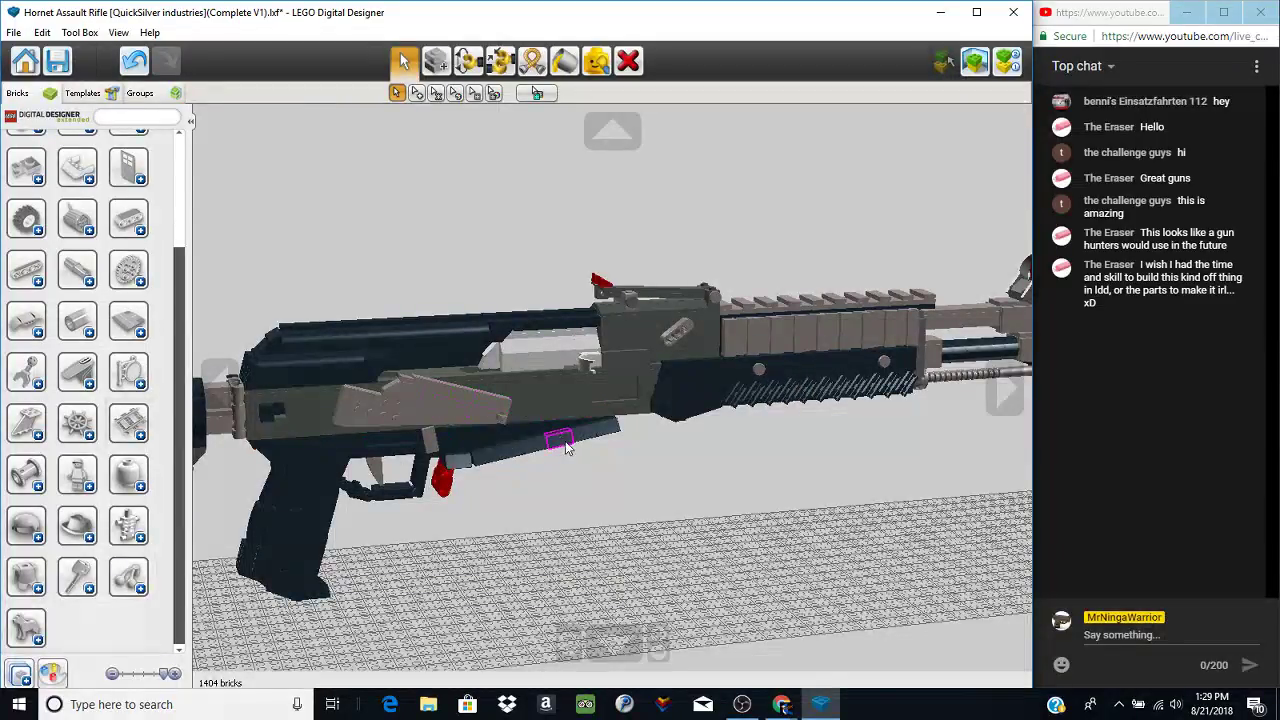
right_drag(566, 438, 606, 422)
scroll(610, 427, up, 3)
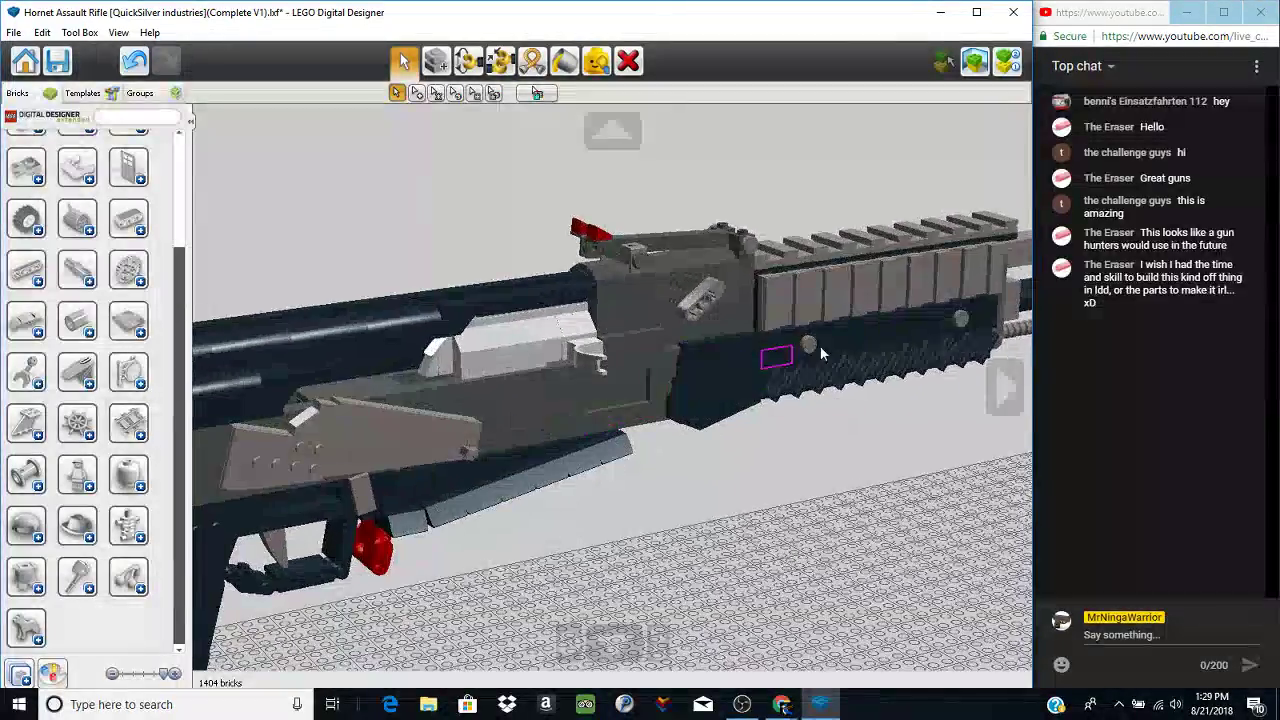
right_click(820, 346)
scroll(266, 588, up, 4)
right_drag(529, 506, 403, 357)
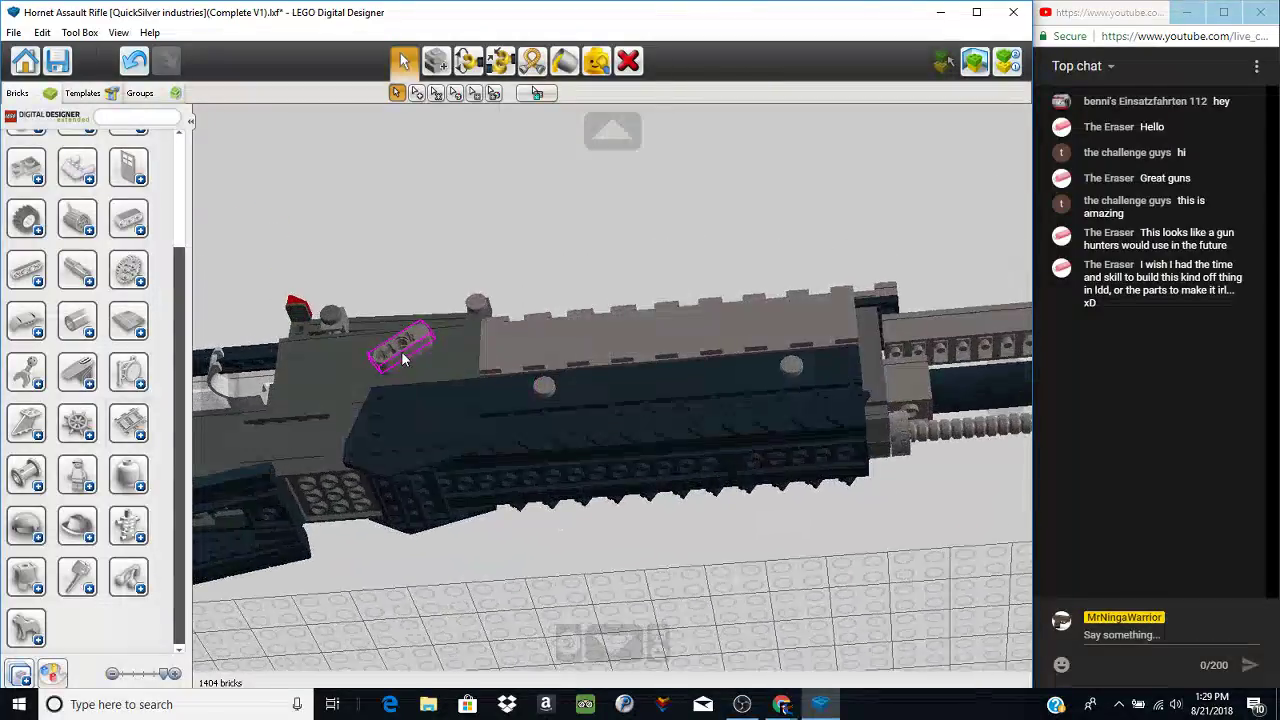
right_drag(531, 440, 629, 393)
scroll(669, 522, down, 2)
scroll(546, 546, down, 3)
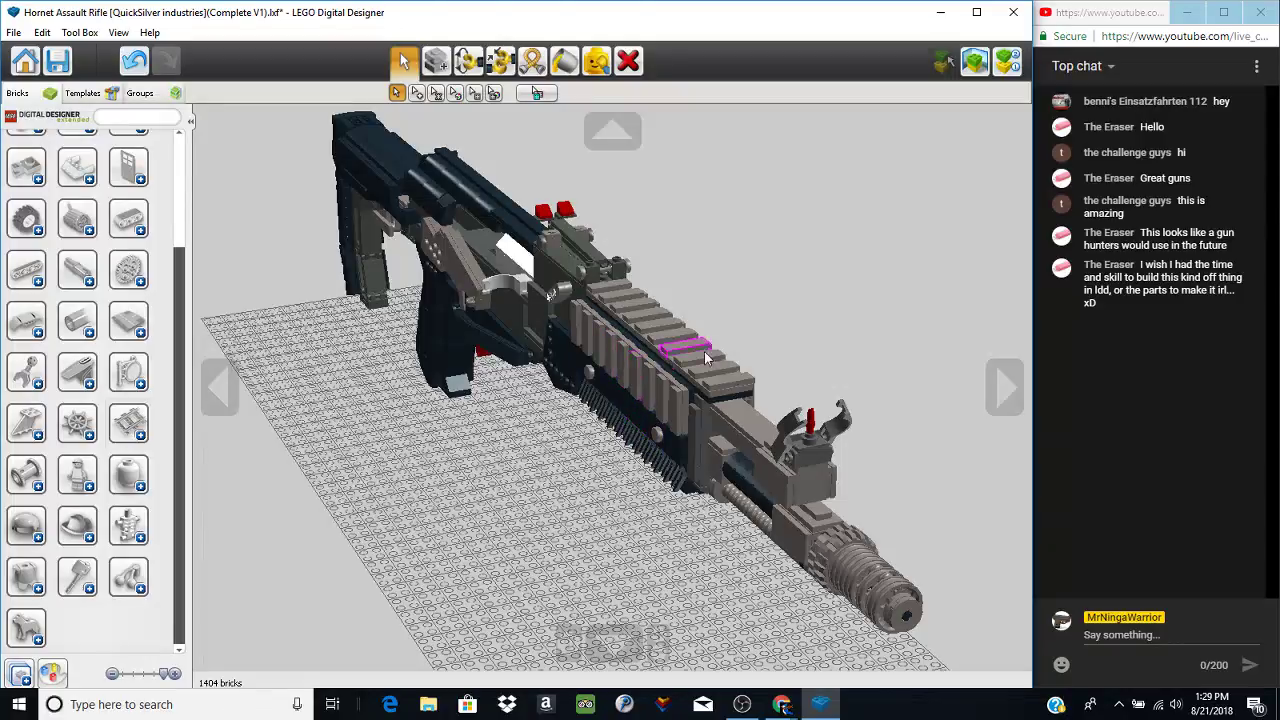
- Examine the whole rifle from the muzzle end on both sides, then from a level side angle
right_drag(827, 422, 686, 414)
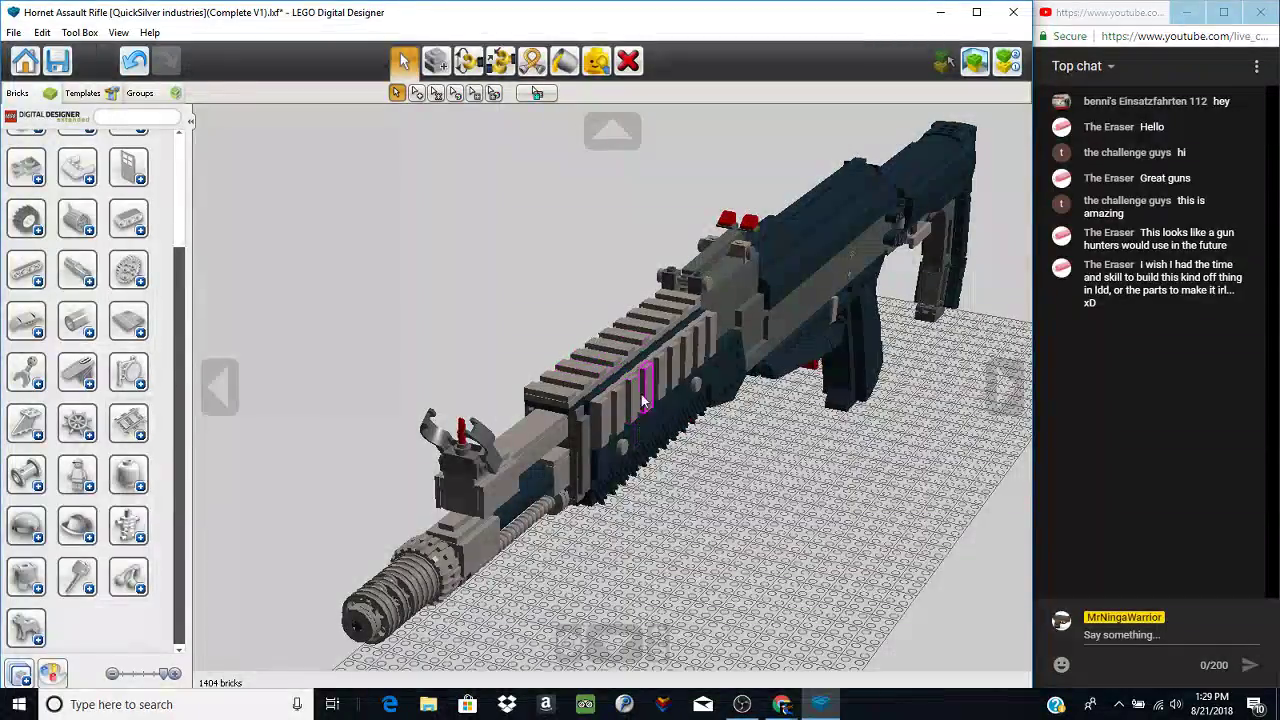
right_drag(560, 387, 684, 415)
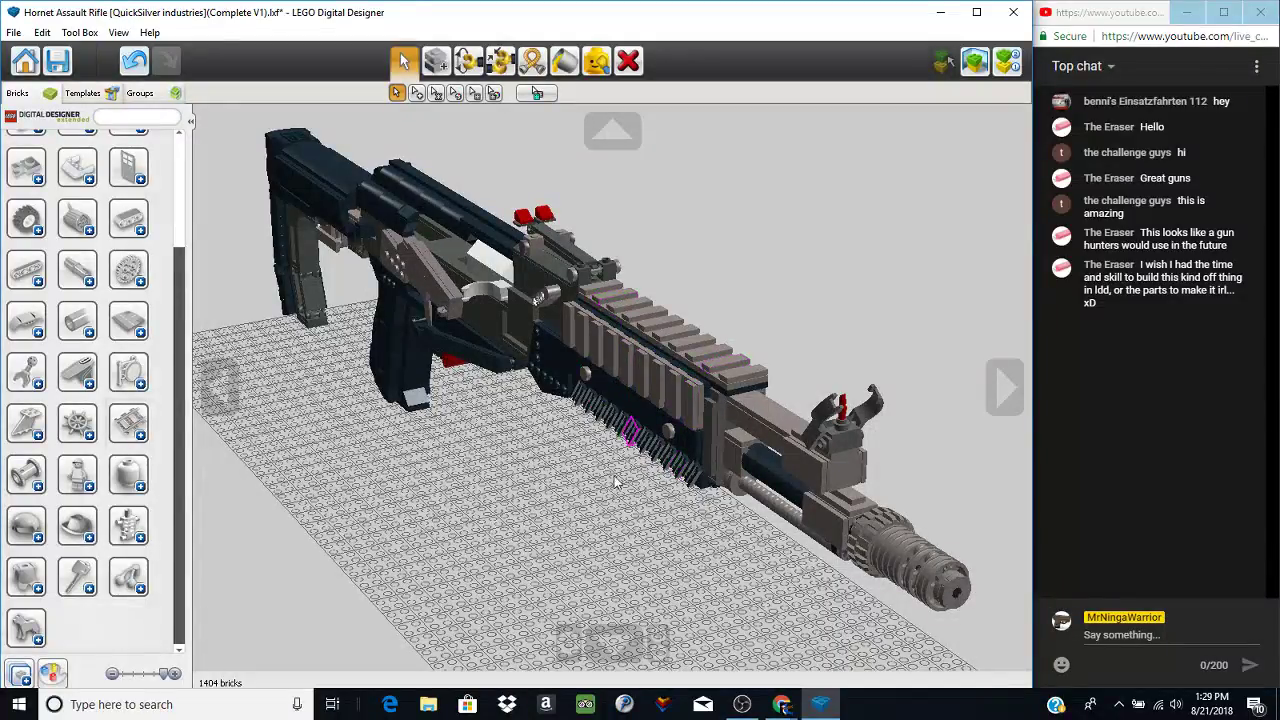
right_drag(608, 535, 710, 294)
right_drag(801, 406, 763, 636)
- Examine the exposed barrel and the stepped block carrying the front sight from the side and at an angle
scroll(843, 425, up, 4)
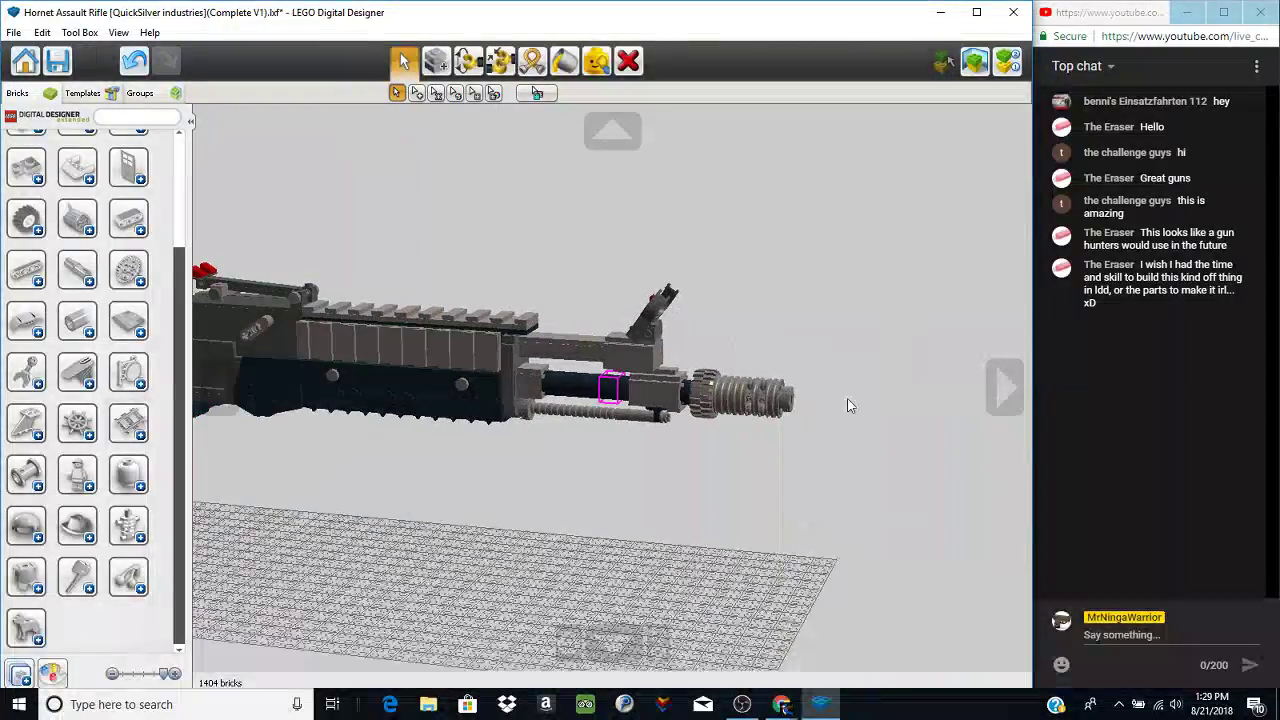
scroll(629, 370, up, 1)
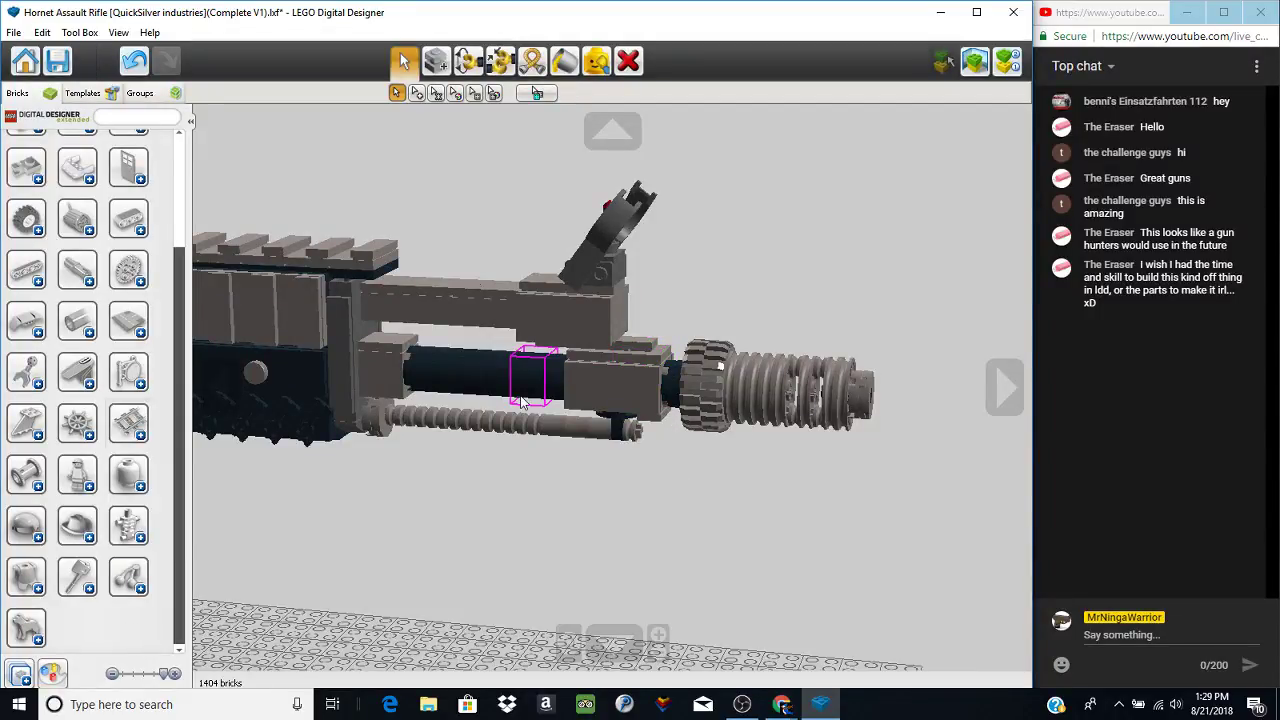
mouse_move(527, 426)
right_down()
mouse_move(448, 369)
mouse_move(517, 382)
mouse_move(505, 431)
mouse_move(526, 448)
right_up()
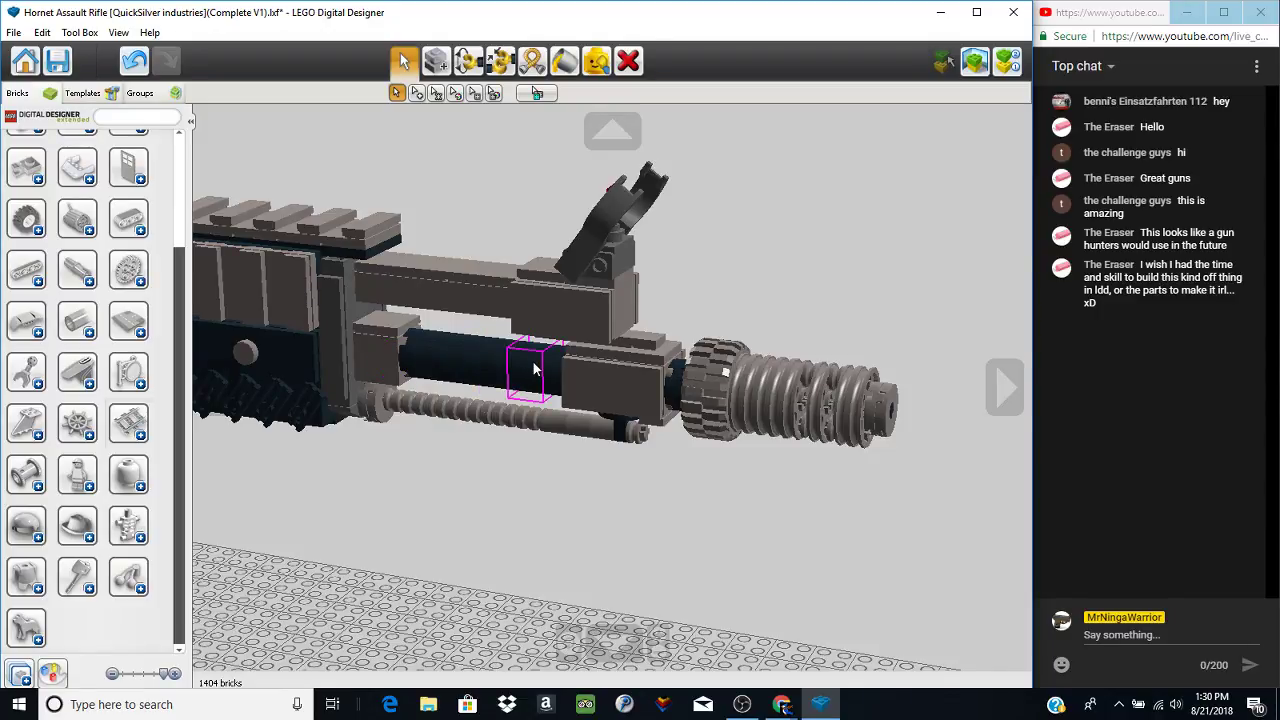
scroll(621, 358, up, 3)
scroll(615, 507, down, 2)
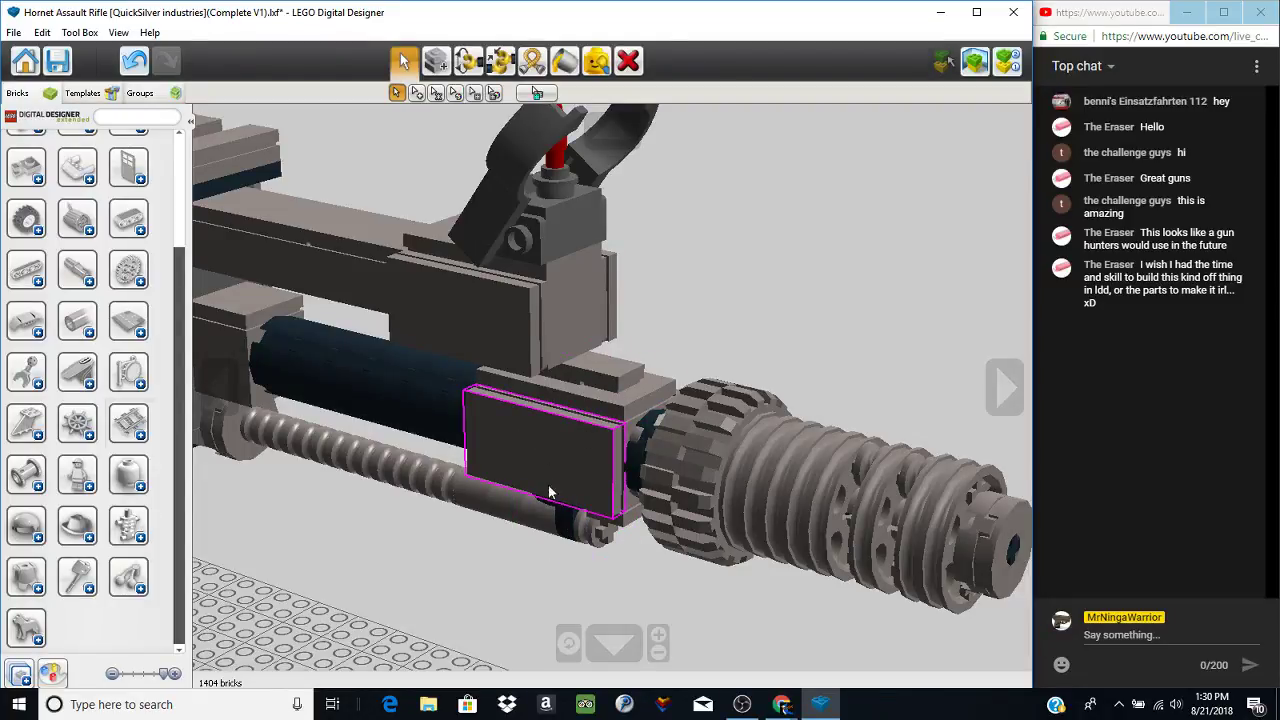
right_drag(506, 434, 545, 380)
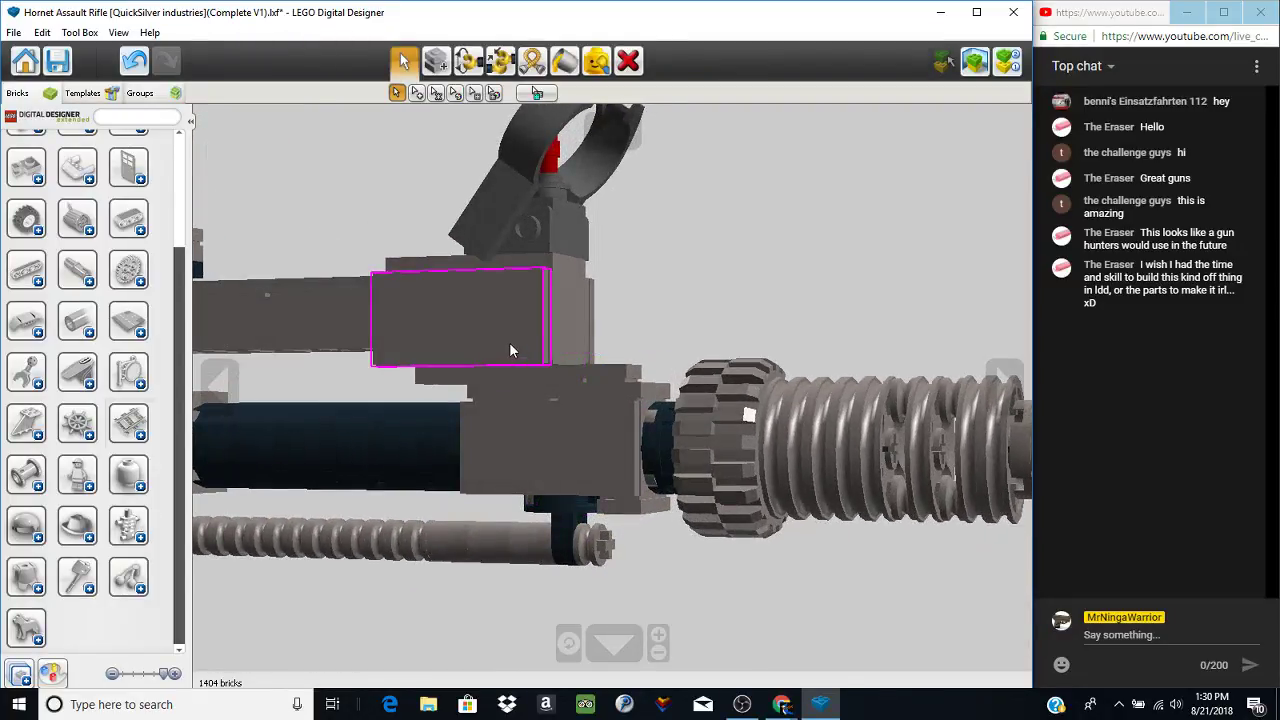
right_click(512, 349)
scroll(506, 350, up, 1)
right_drag(615, 479, 520, 514)
scroll(520, 514, up, 1)
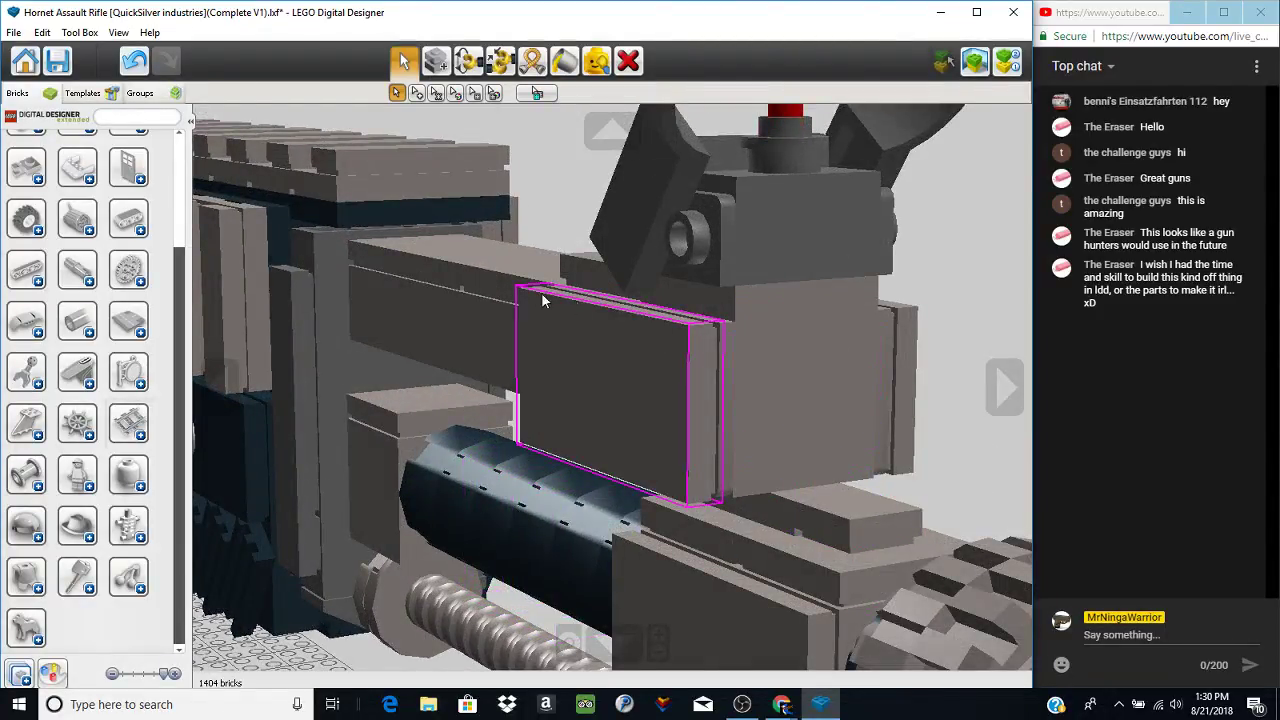
scroll(721, 388, down, 2)
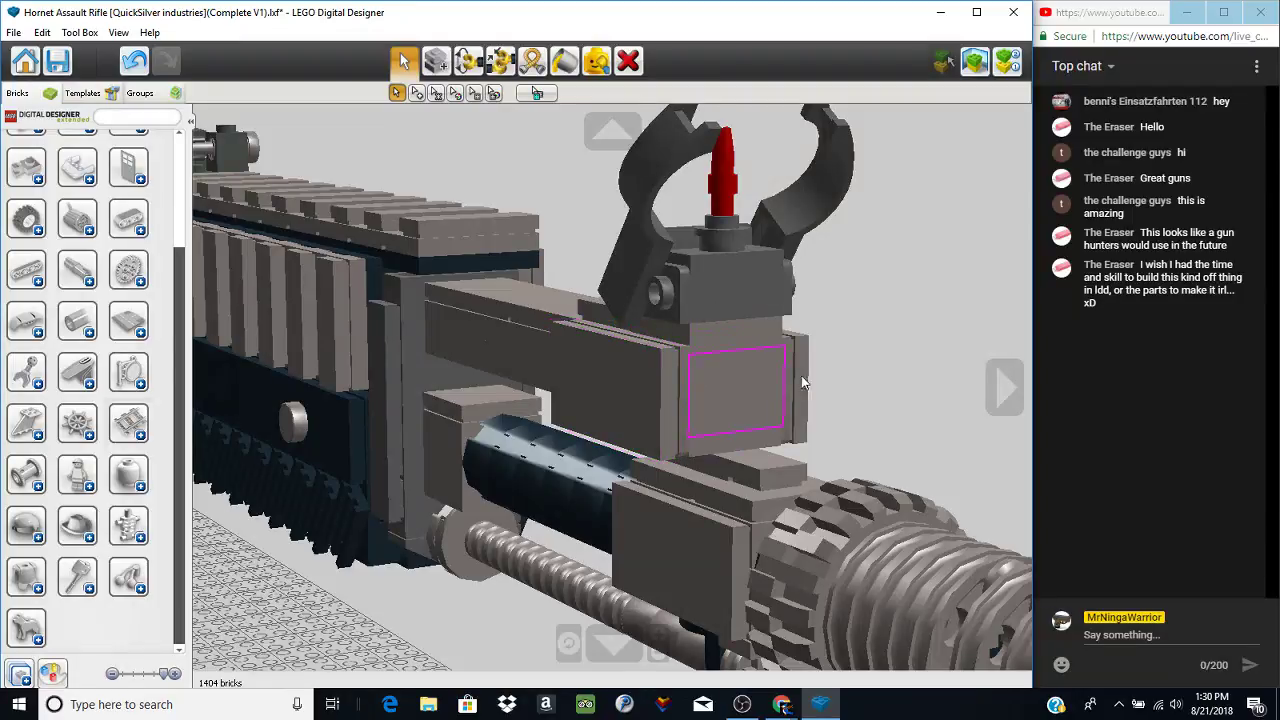
scroll(660, 410, down, 3)
right_drag(660, 303, 734, 484)
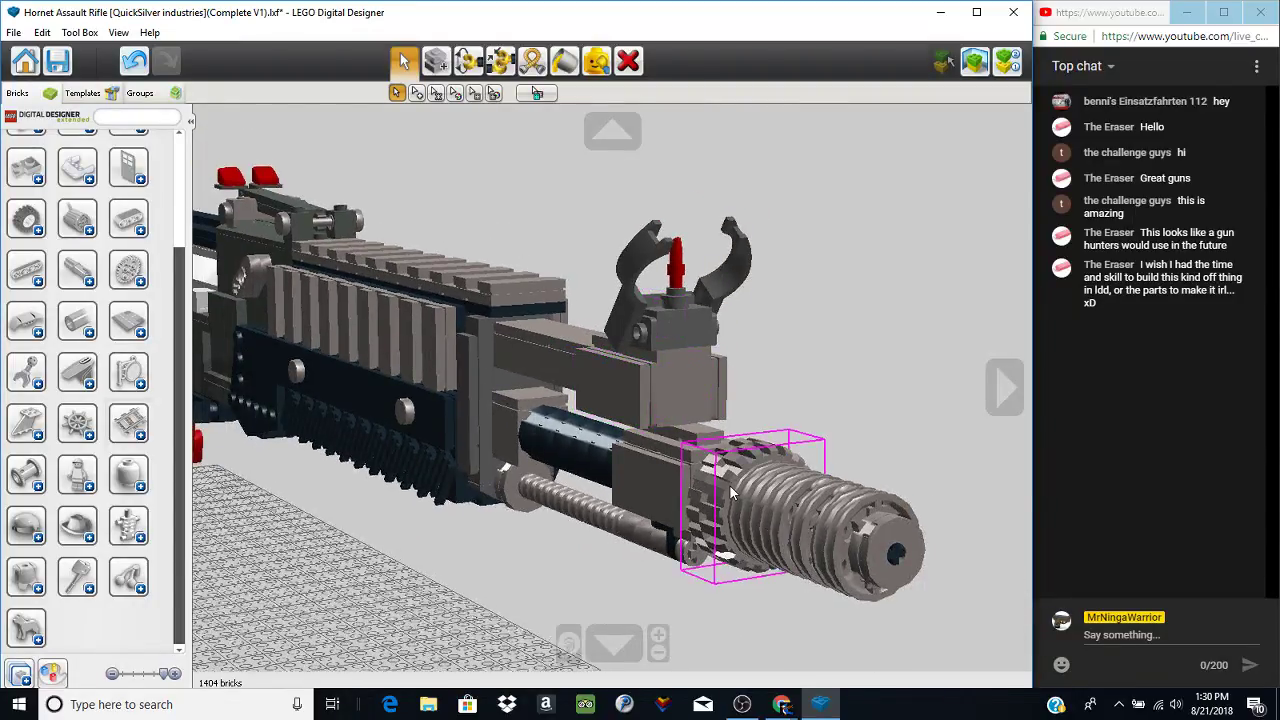
- Examine the ribbed muzzle device from the side, front and above, and the thin grooved rod under the barrel
scroll(600, 530, up, 4)
scroll(707, 538, down, 1)
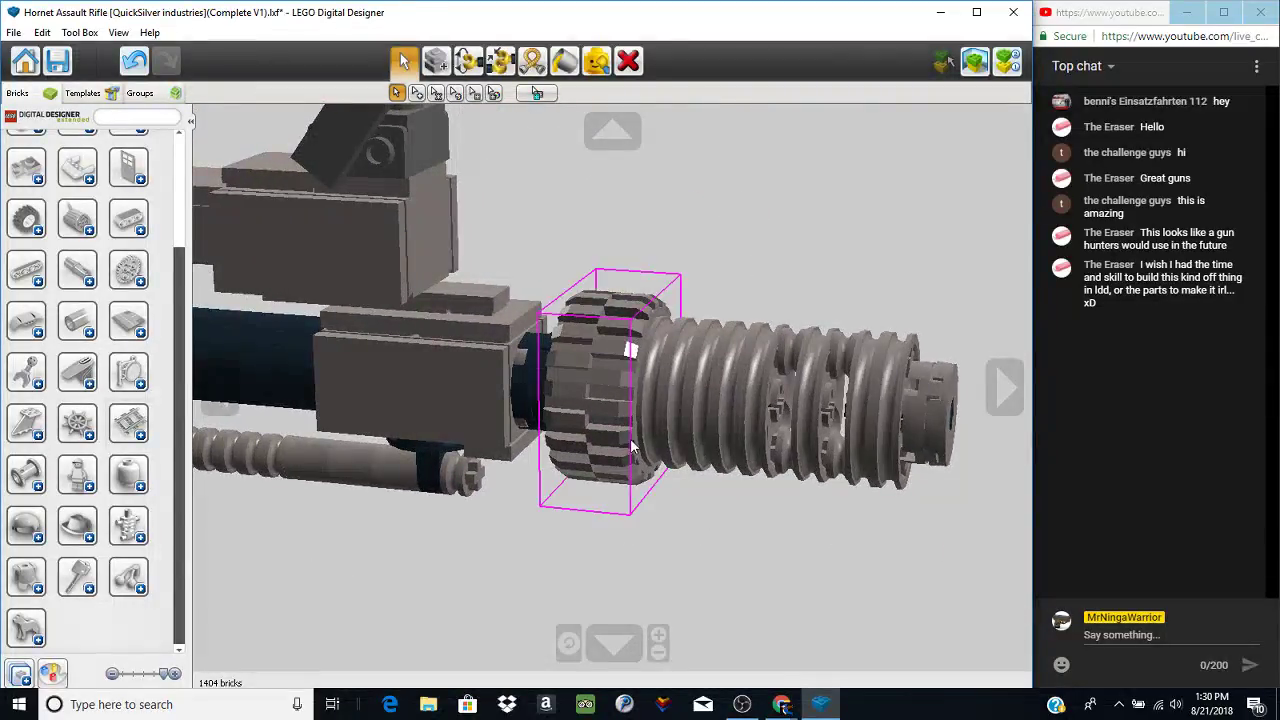
right_drag(610, 420, 703, 343)
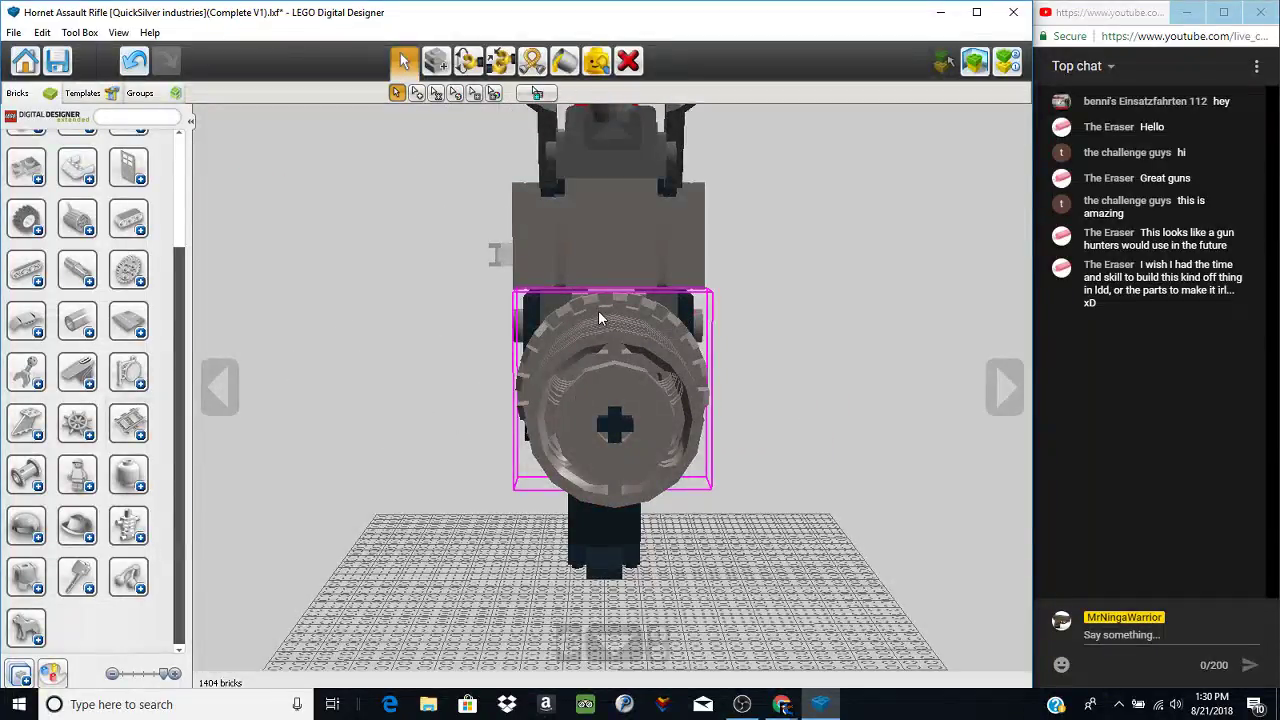
right_drag(600, 318, 676, 342)
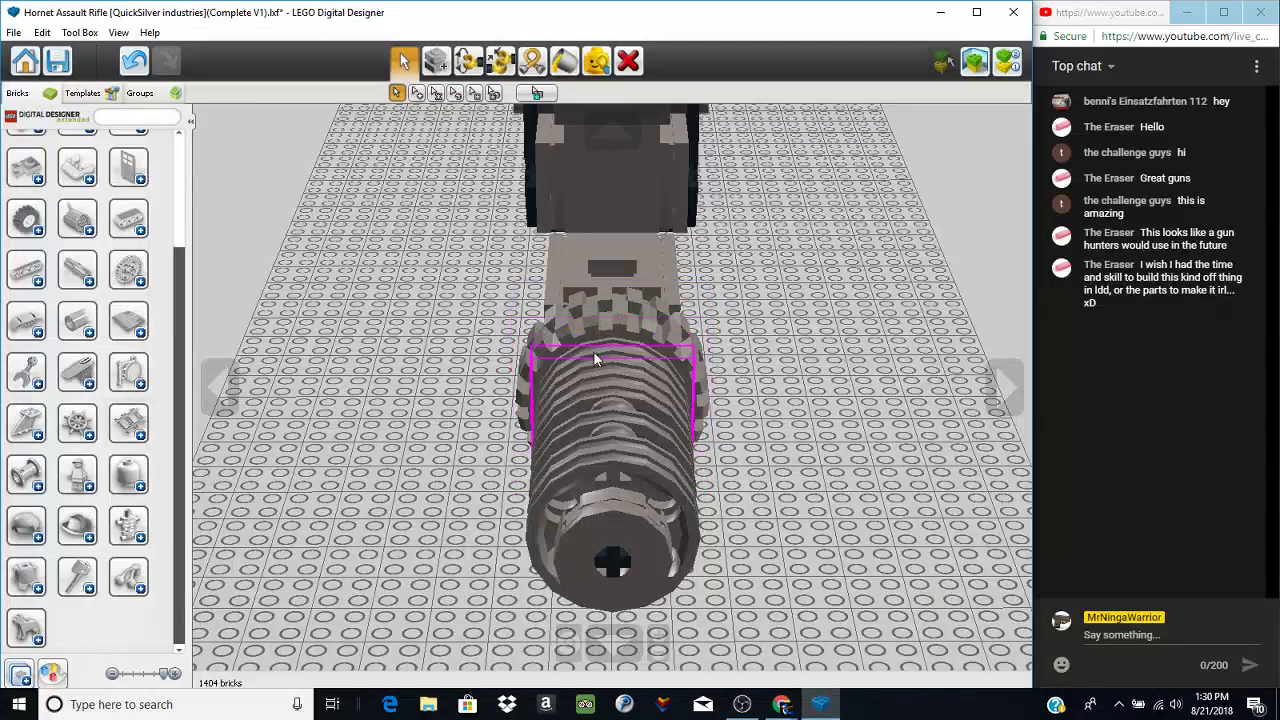
right_drag(558, 412, 697, 399)
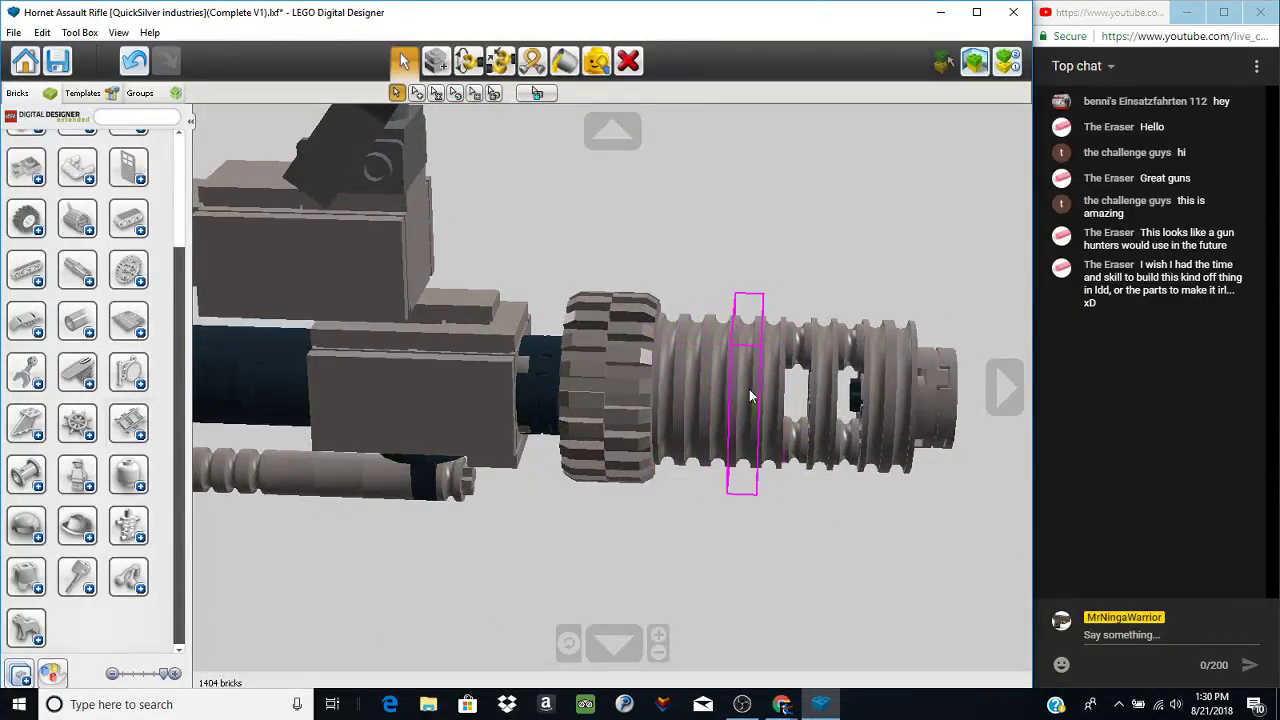
right_drag(890, 434, 811, 411)
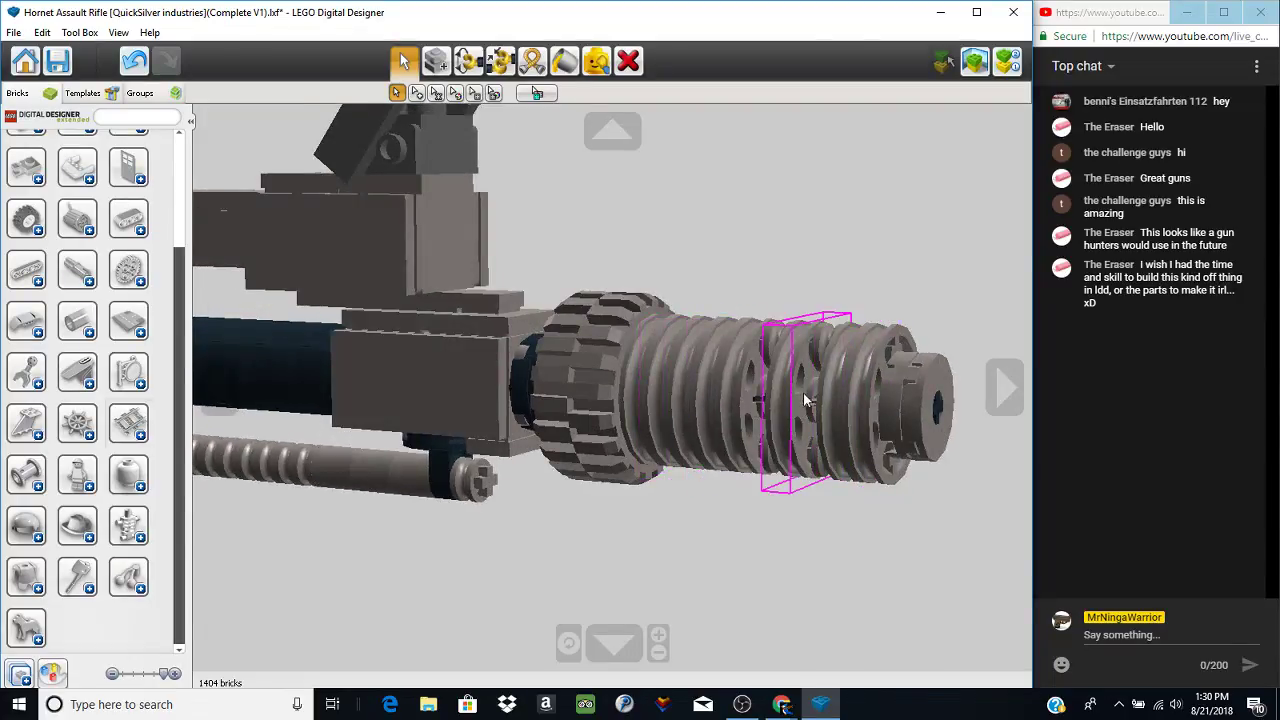
scroll(777, 503, down, 2)
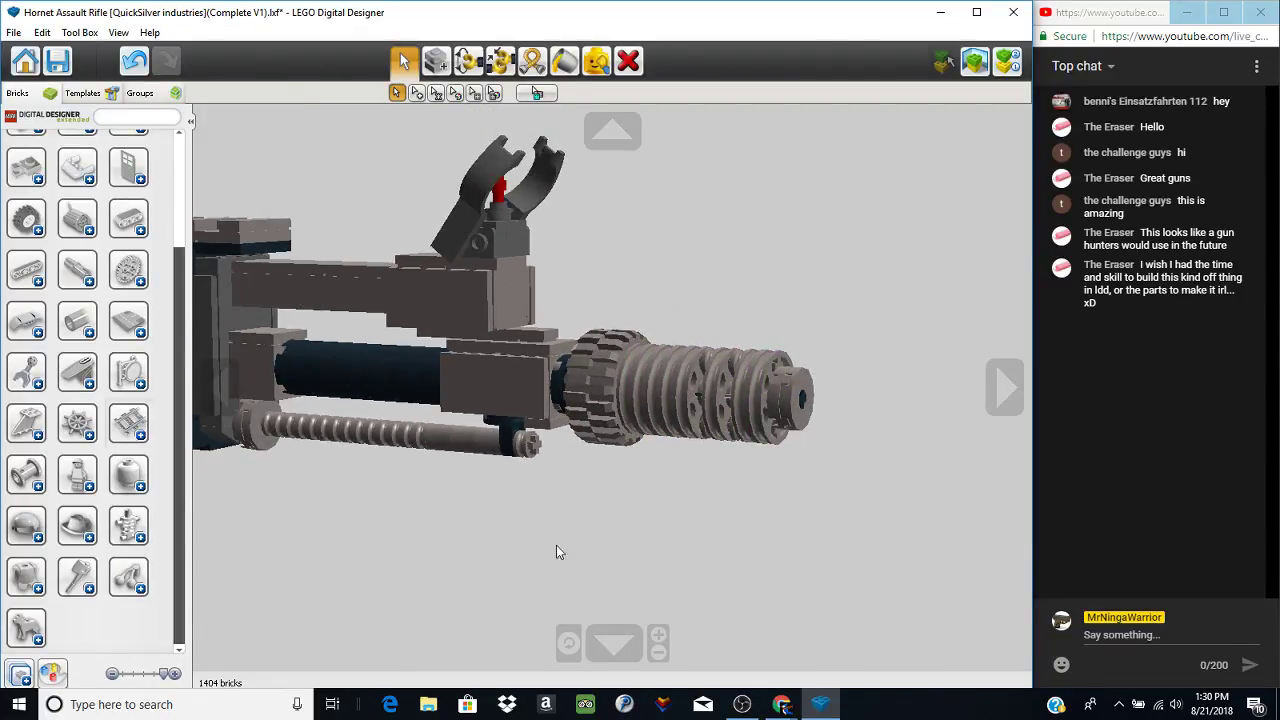
scroll(402, 438, up, 5)
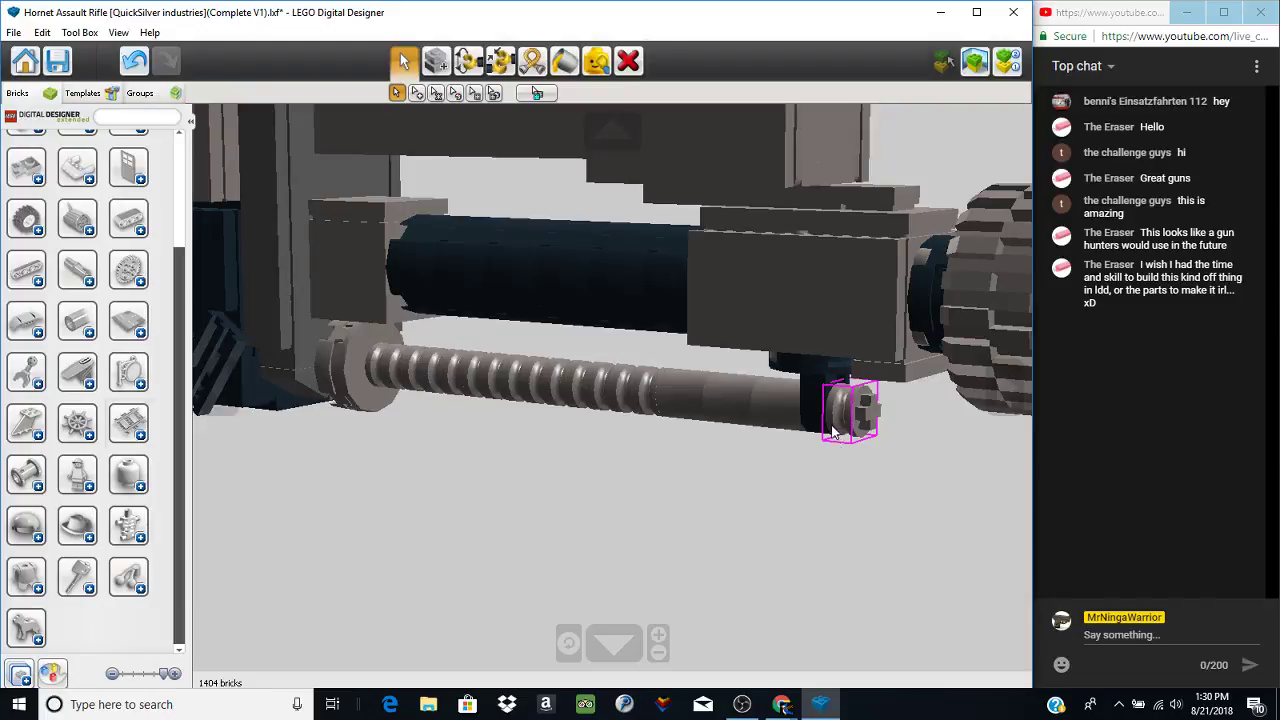
scroll(404, 430, down, 5)
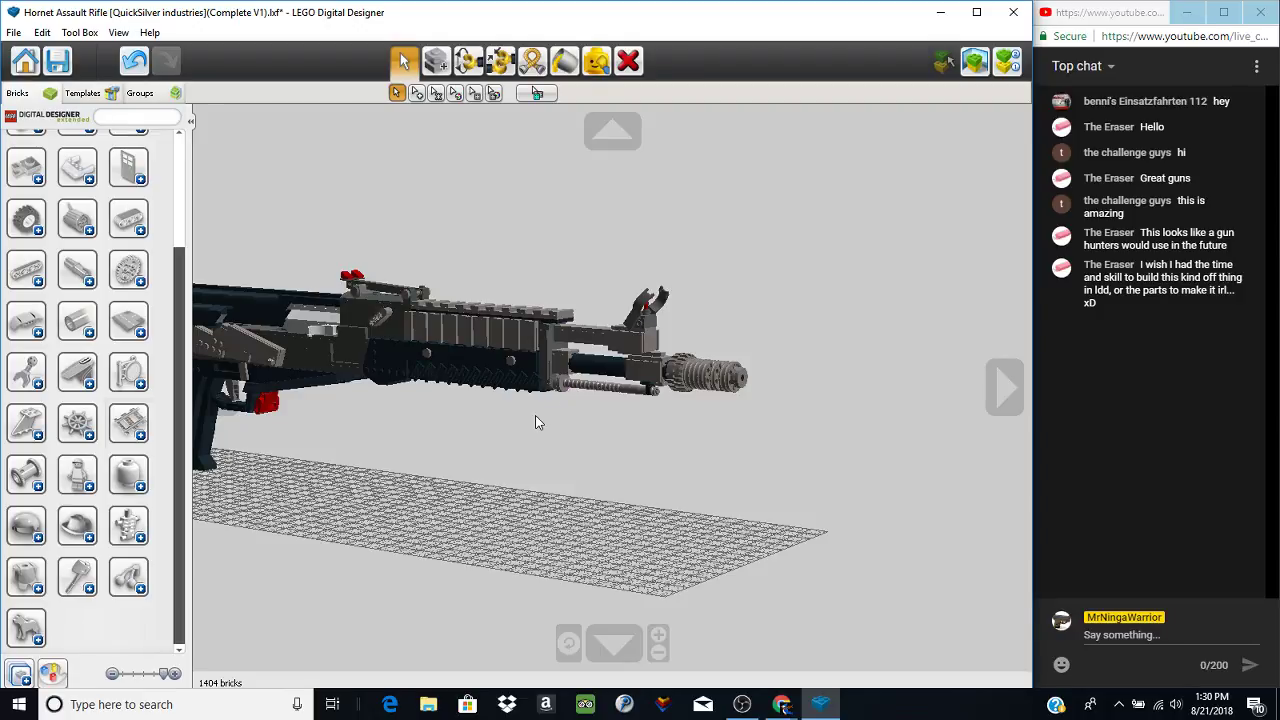
- Recentre the view on the whole rifle, hide the brick palette, and inspect the model from both sides
click(568, 645)
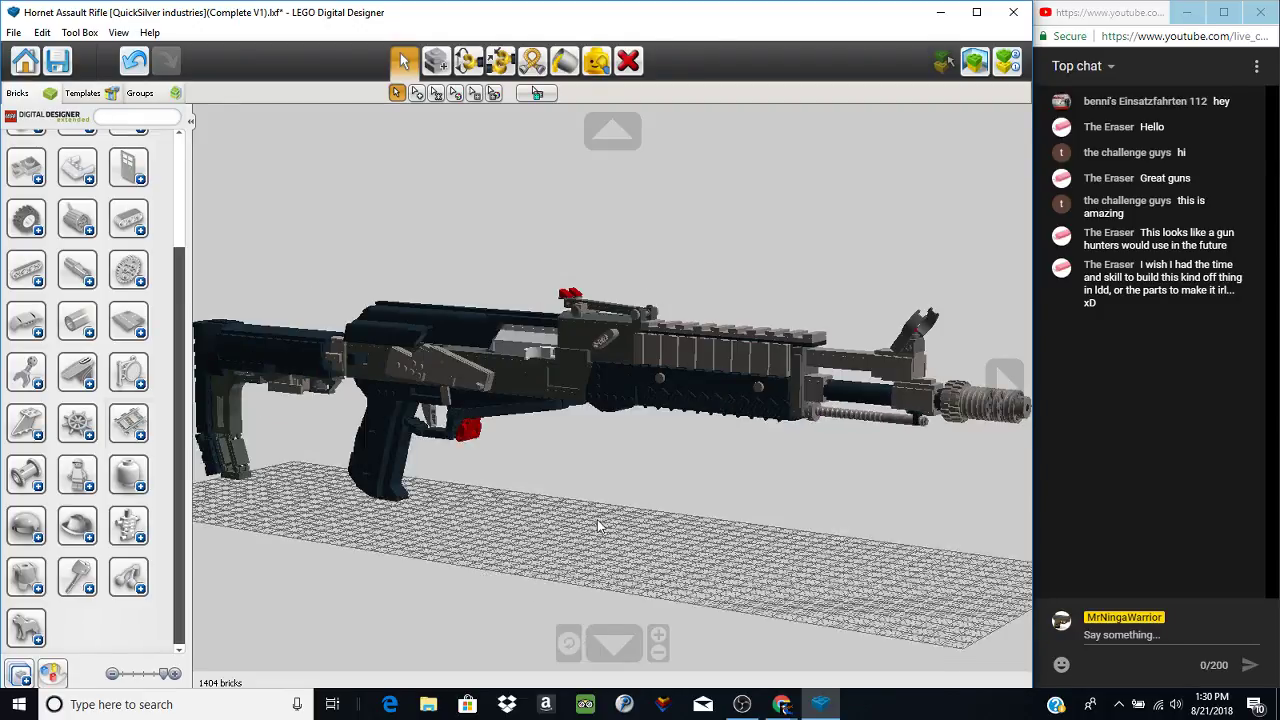
right_drag(797, 507, 447, 518)
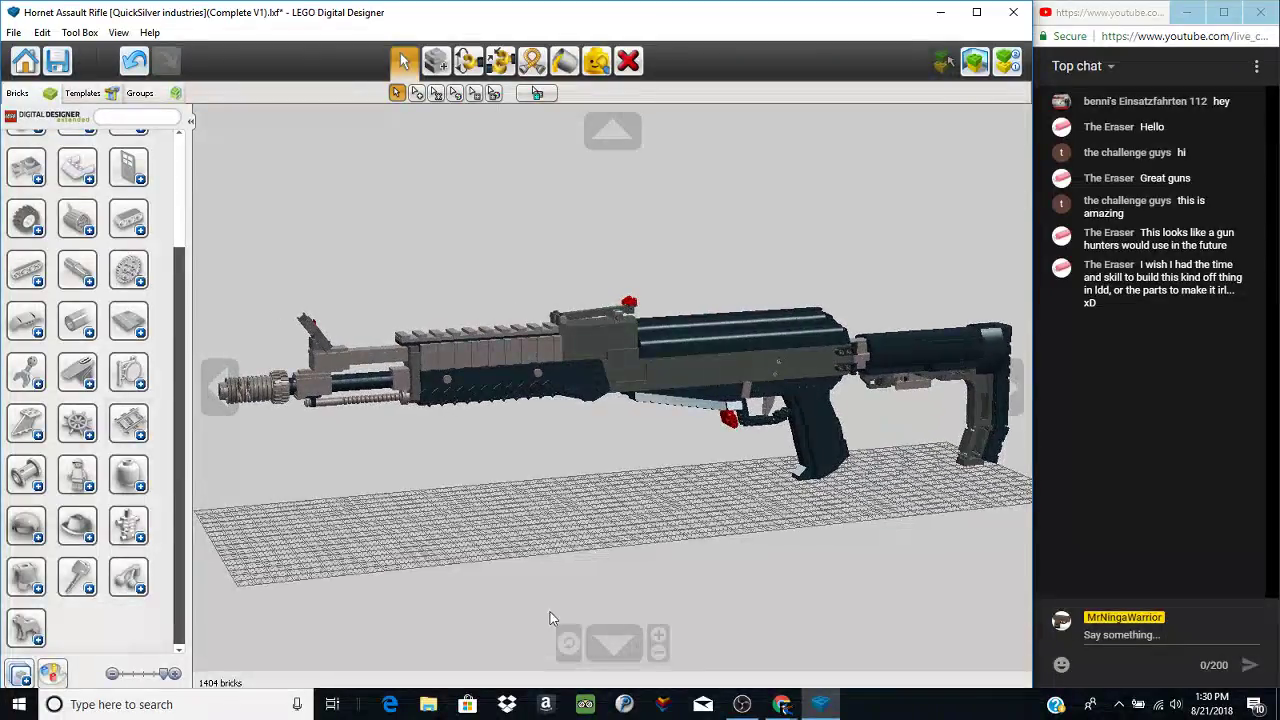
scroll(520, 508, up, 1)
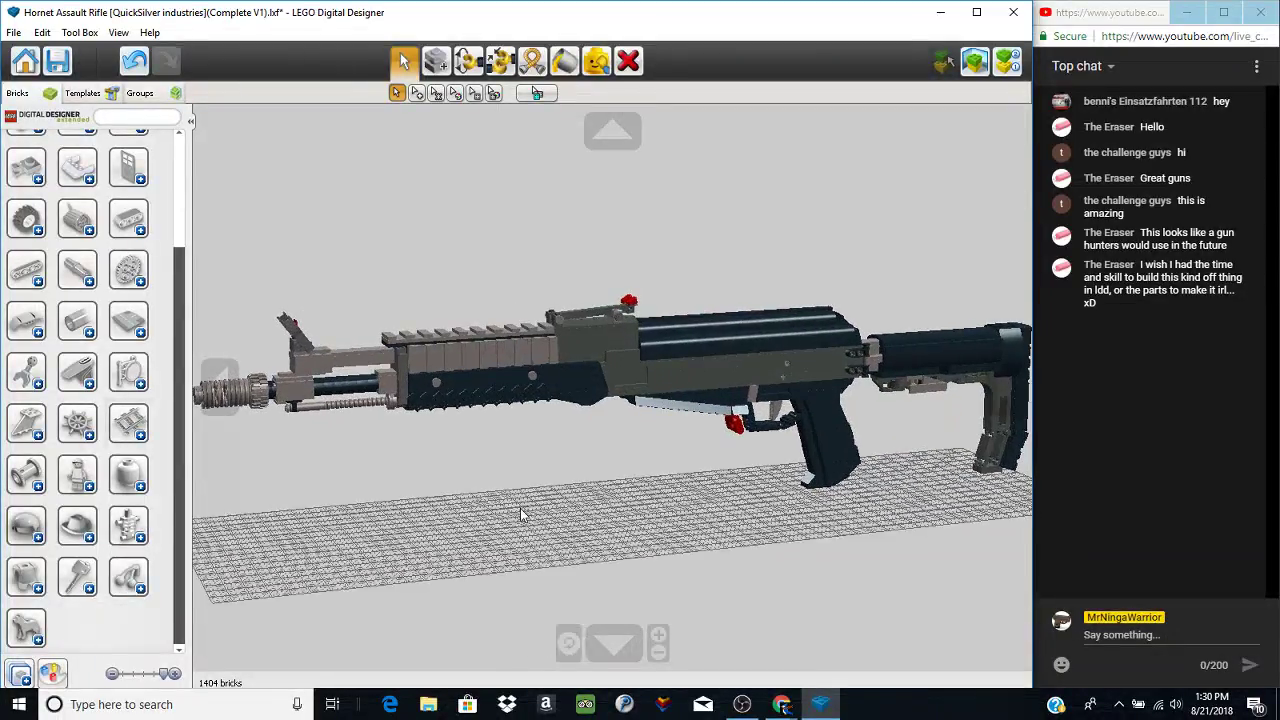
click(190, 121)
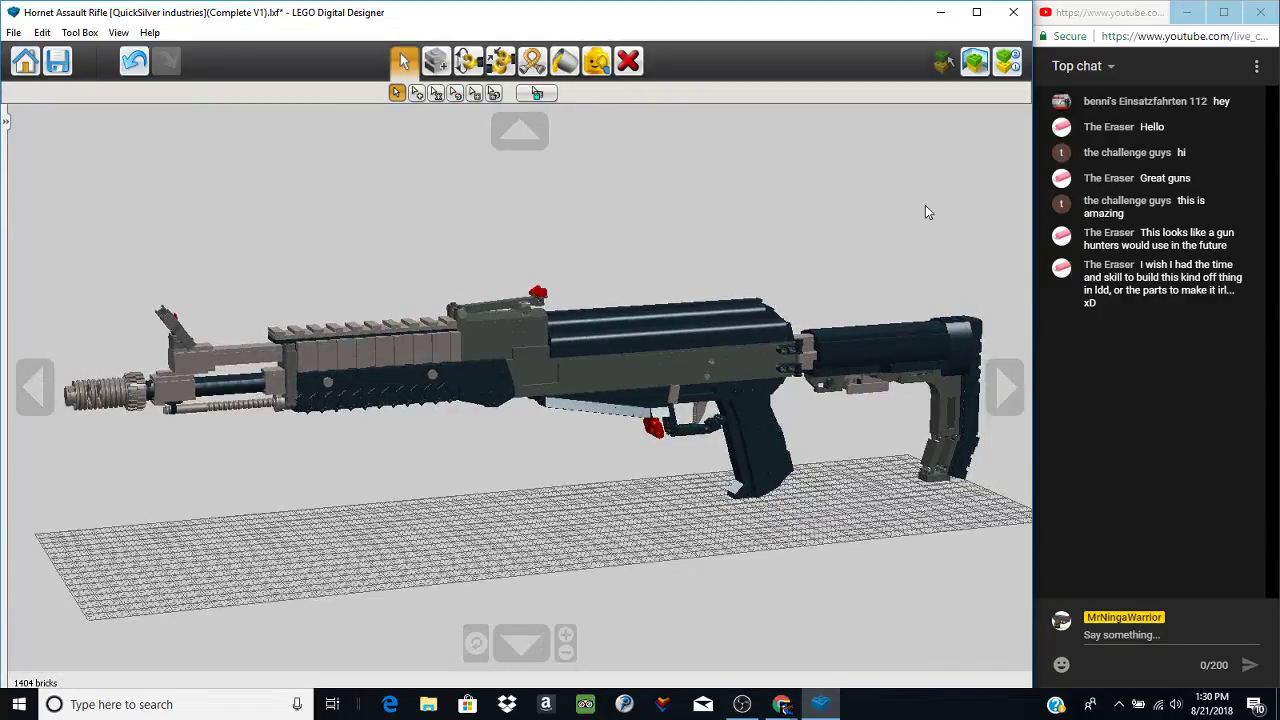
right_drag(925, 211, 885, 187)
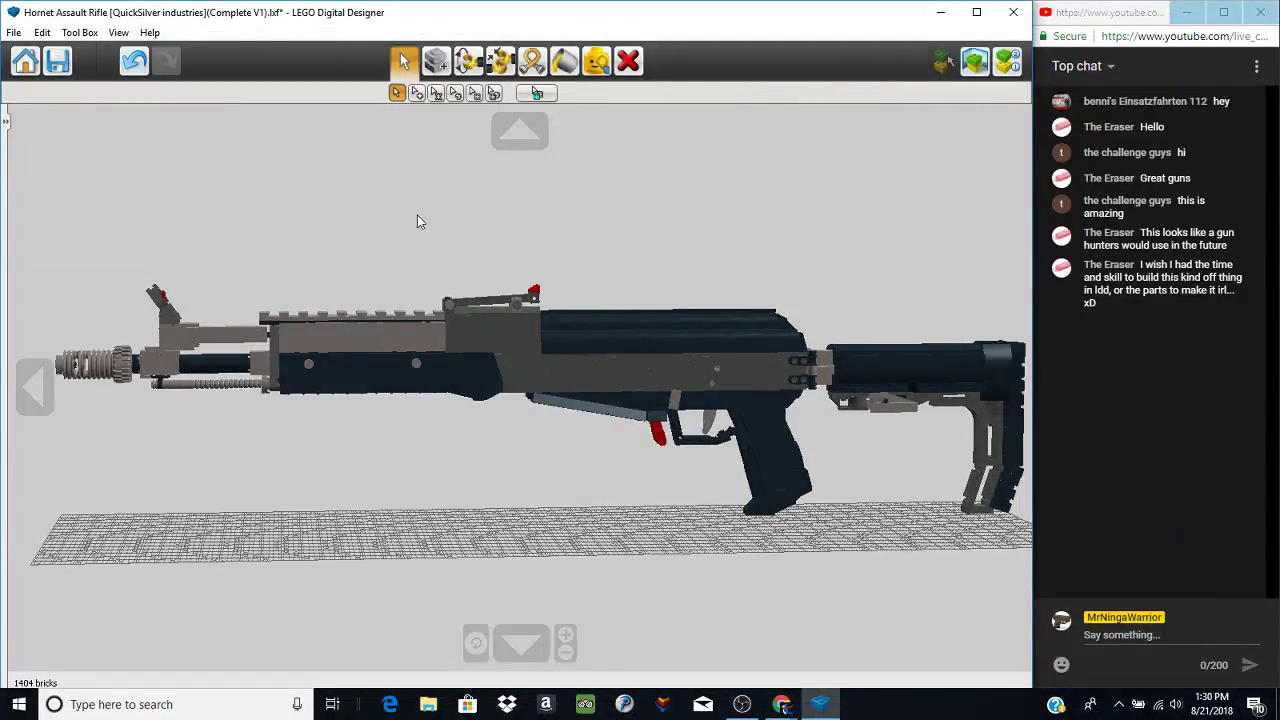
right_drag(417, 215, 806, 243)
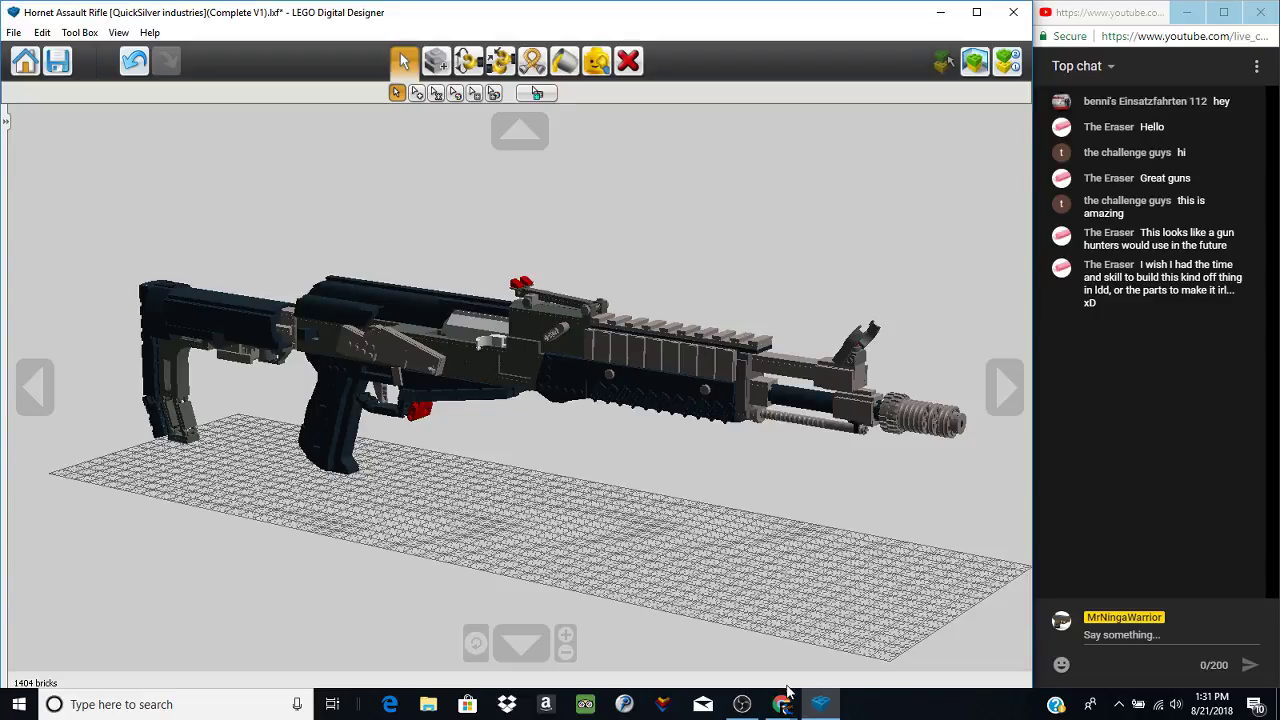
- Switch to OBS, stop the recording while leaving the stream running, and return to LEGO Digital Designer
click(742, 704)
click(640, 565)
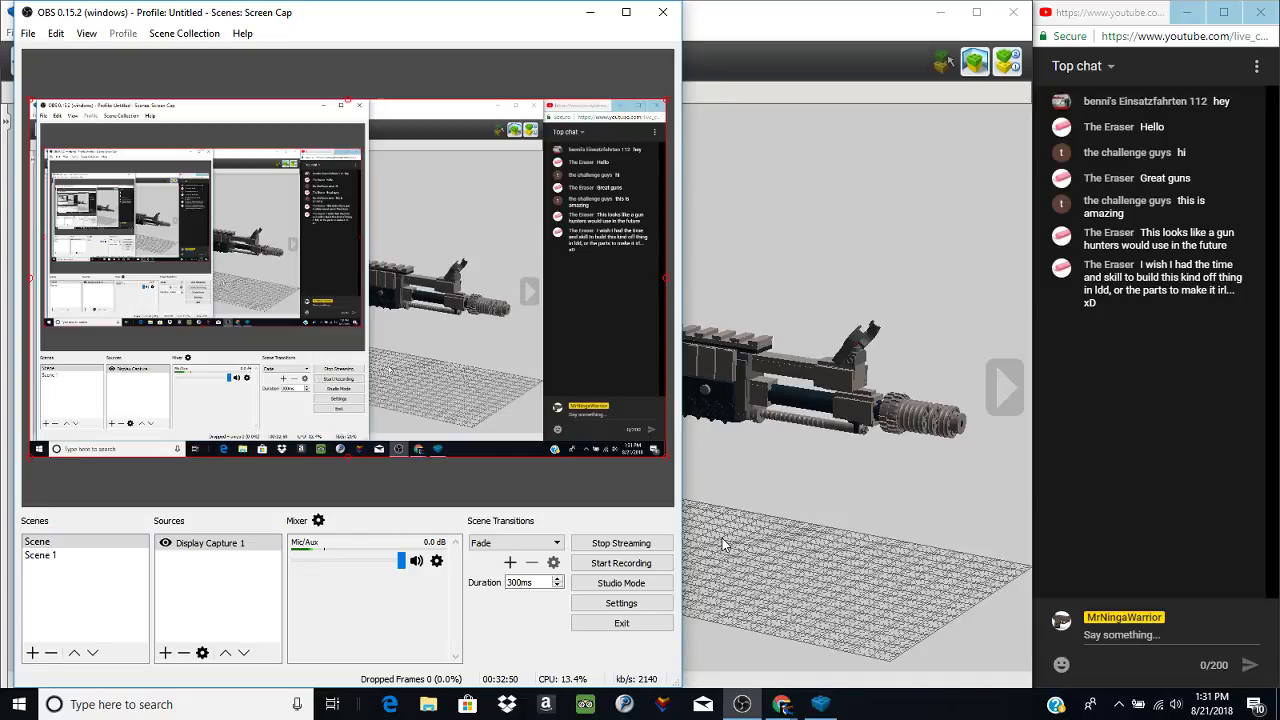
click(820, 704)
- Switch to Google Drive in Chrome and download HVK-30 [BO3] (Magazine Complete V1).lxf.png from the Z HVK-30 [BO3] folder
mouse_move(782, 704)
click(743, 680)
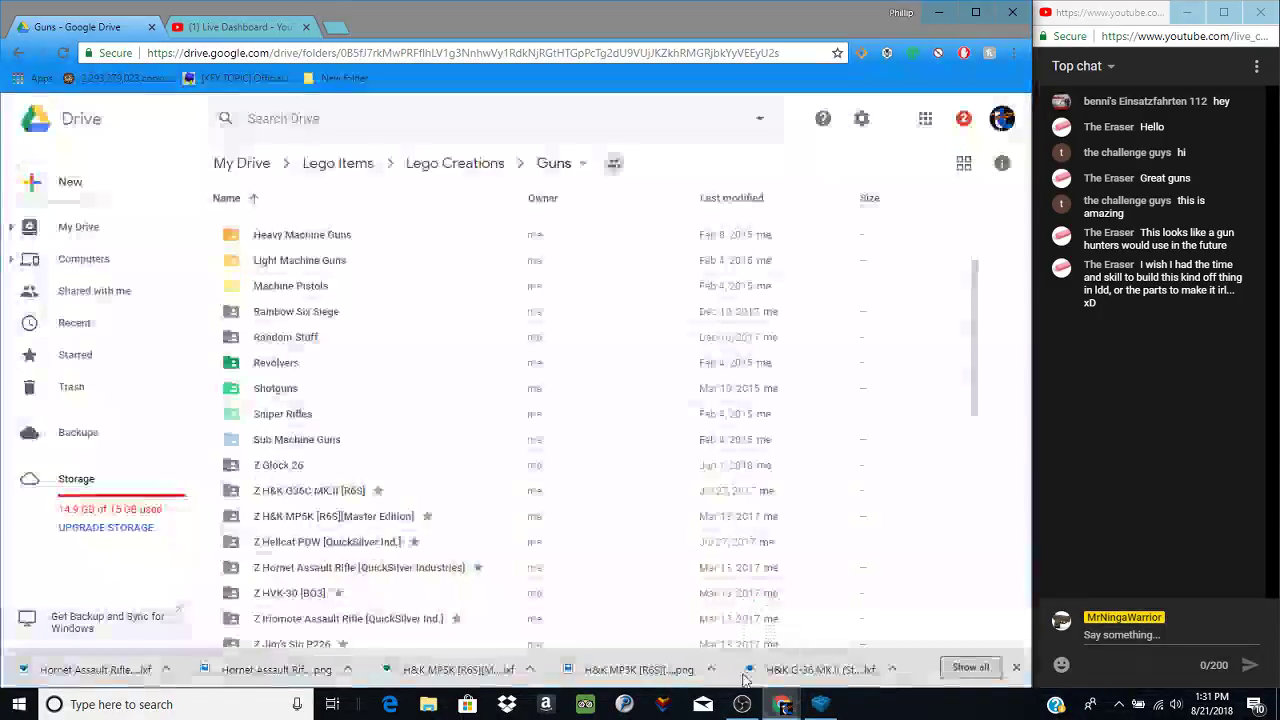
double_click(313, 594)
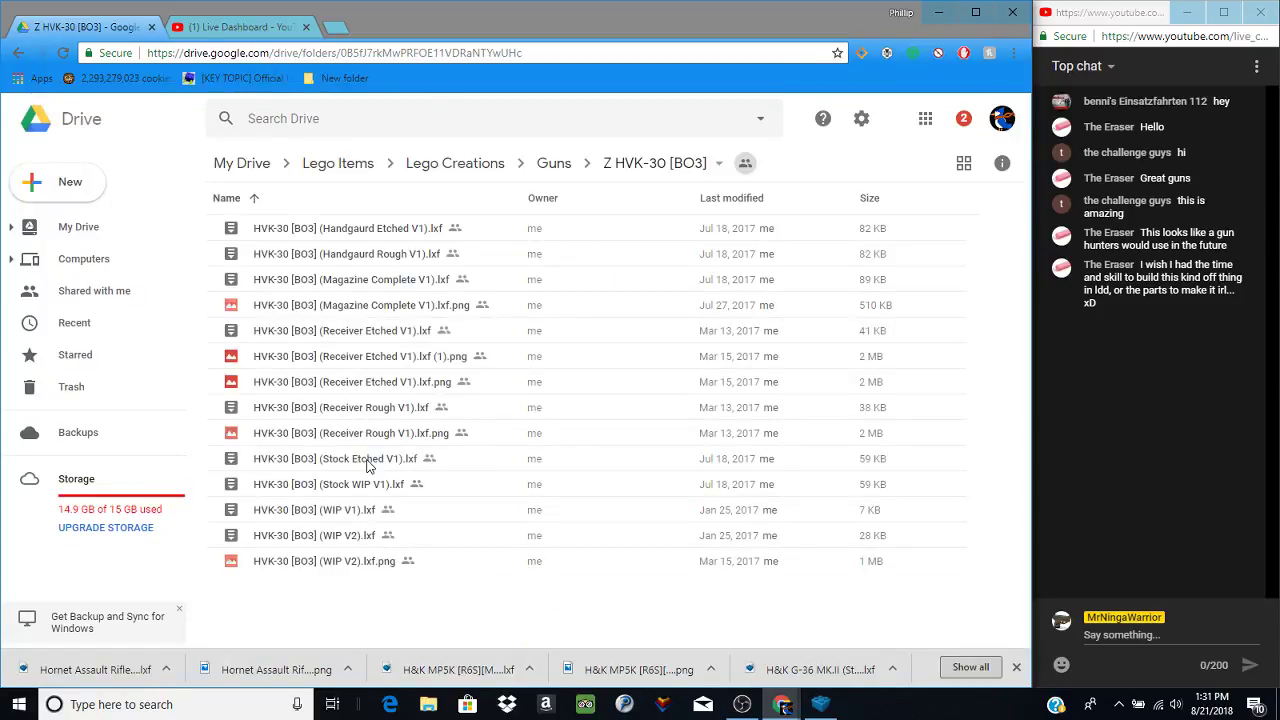
double_click(397, 300)
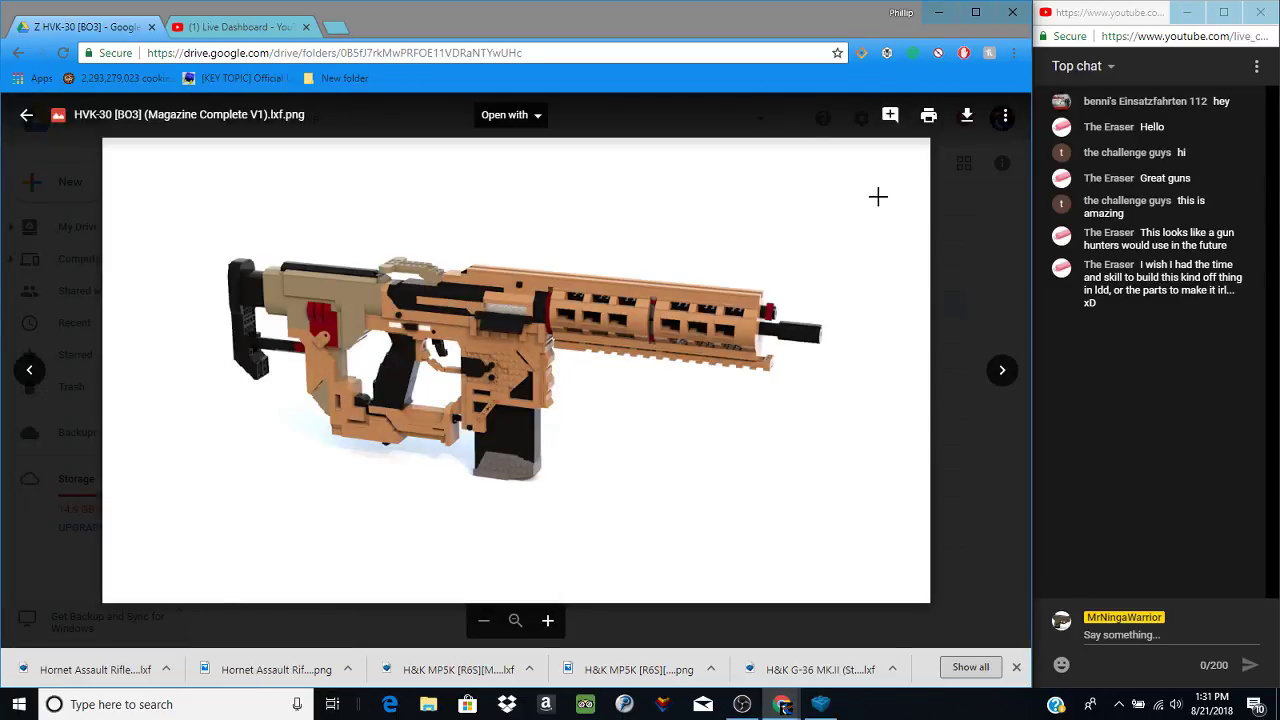
click(967, 118)
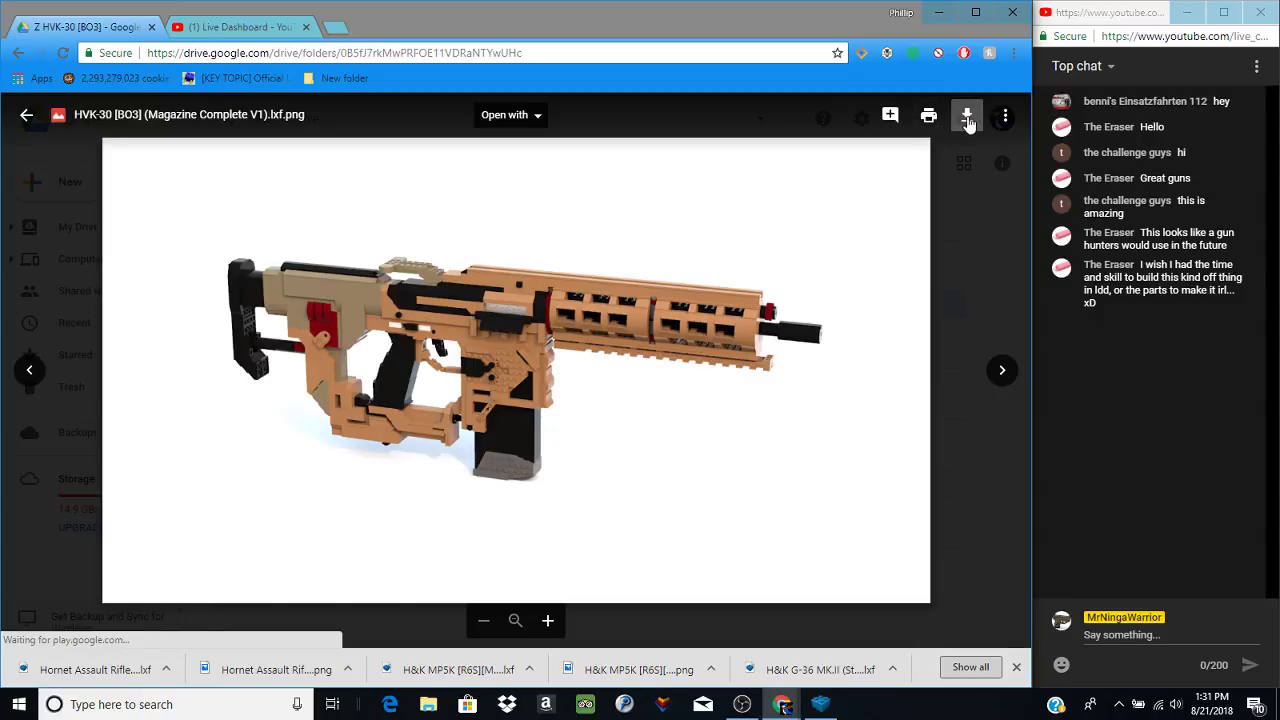
key(Escape)
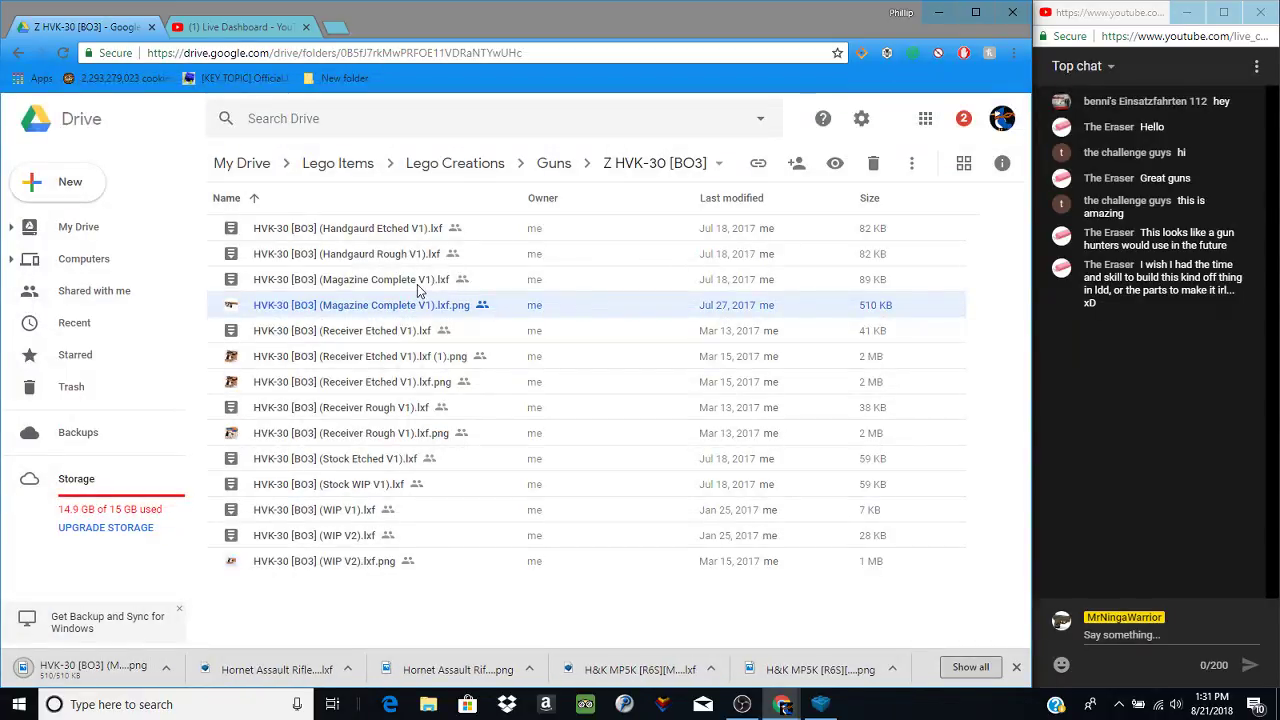
- Download HVK-30 [BO3] (Magazine Complete V1).lxf and open it in LEGO Digital Designer, discarding the unsaved Hornet Assault Rifle changes
double_click(417, 284)
click(965, 118)
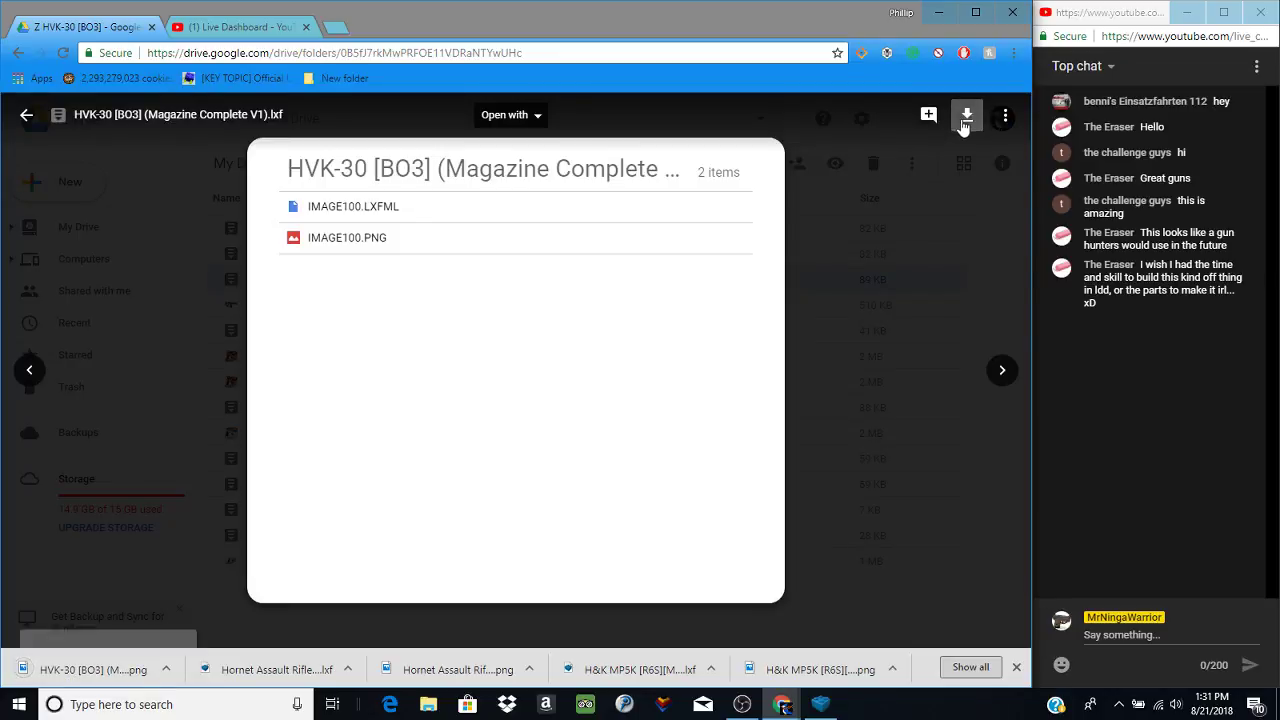
key(Escape)
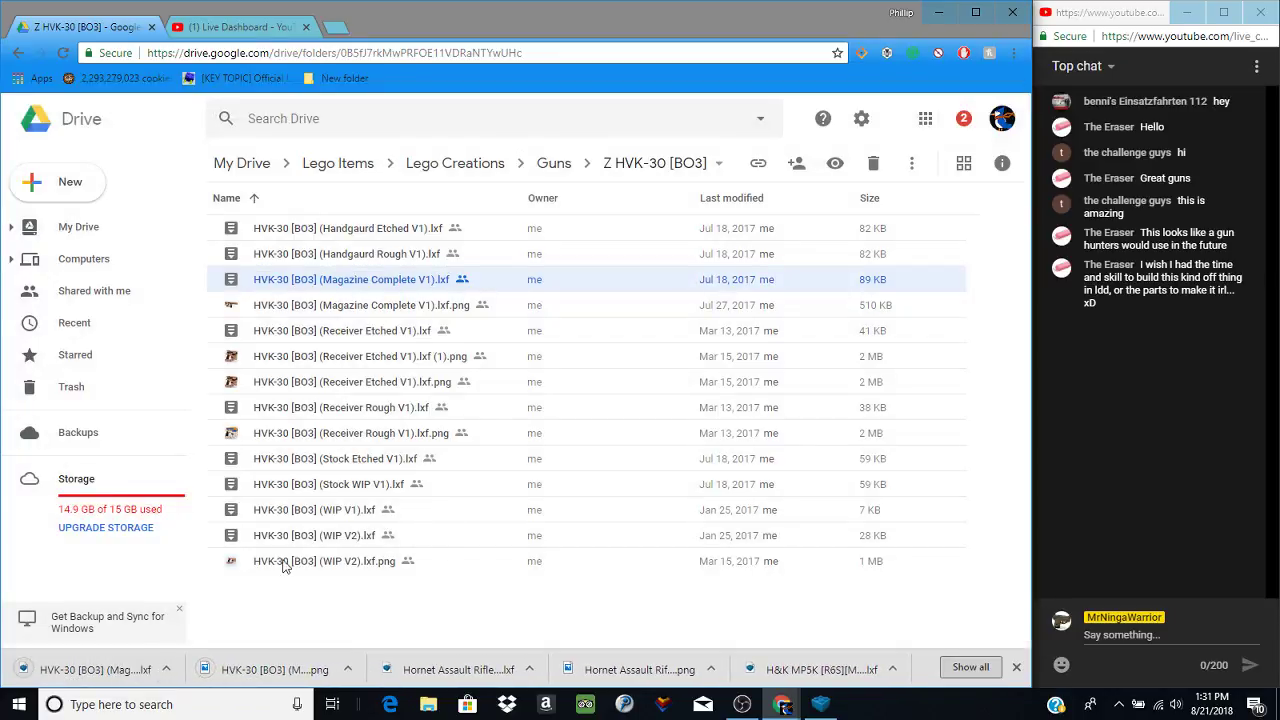
click(110, 672)
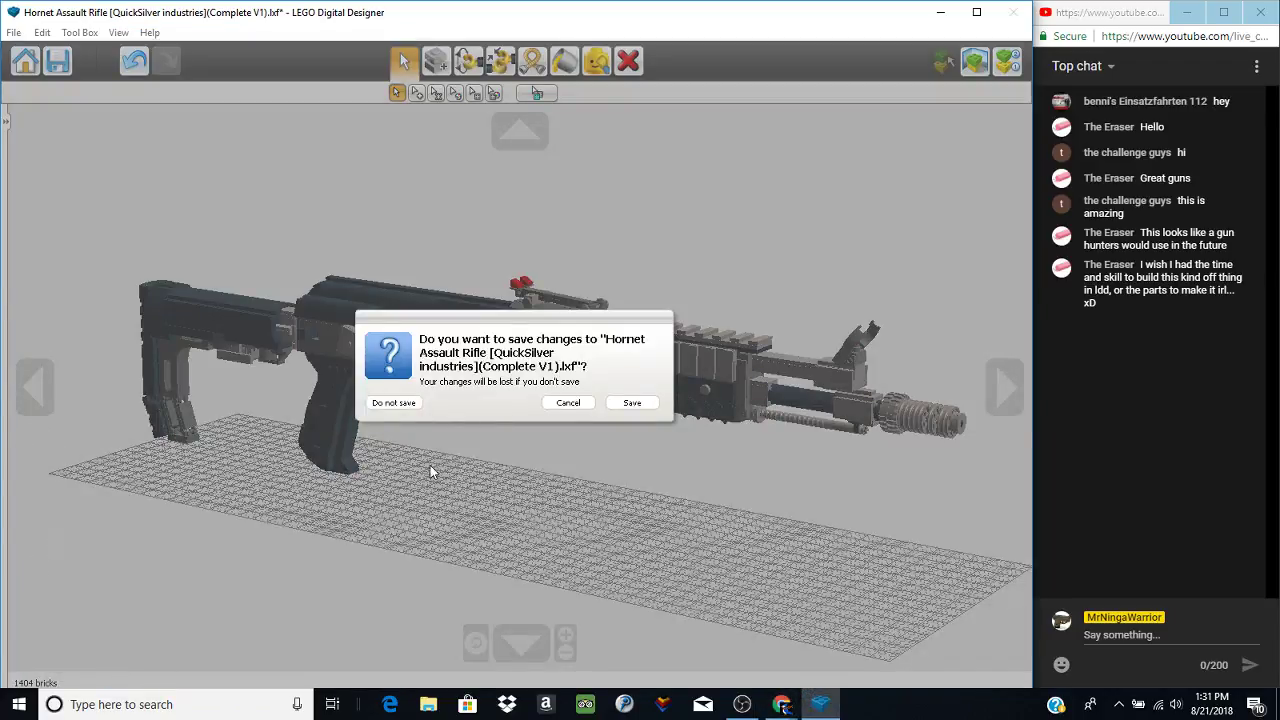
click(394, 403)
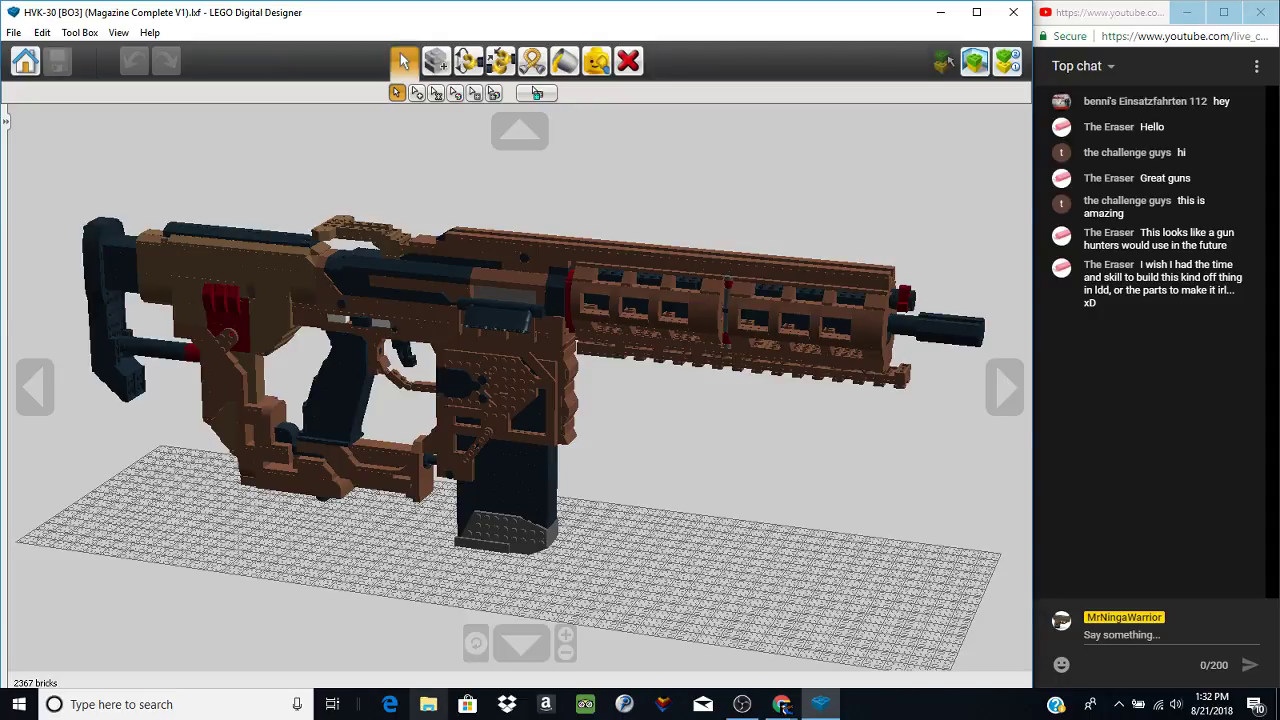
- Switch to OBS and start a new recording for the HVK-30 showcase
click(741, 706)
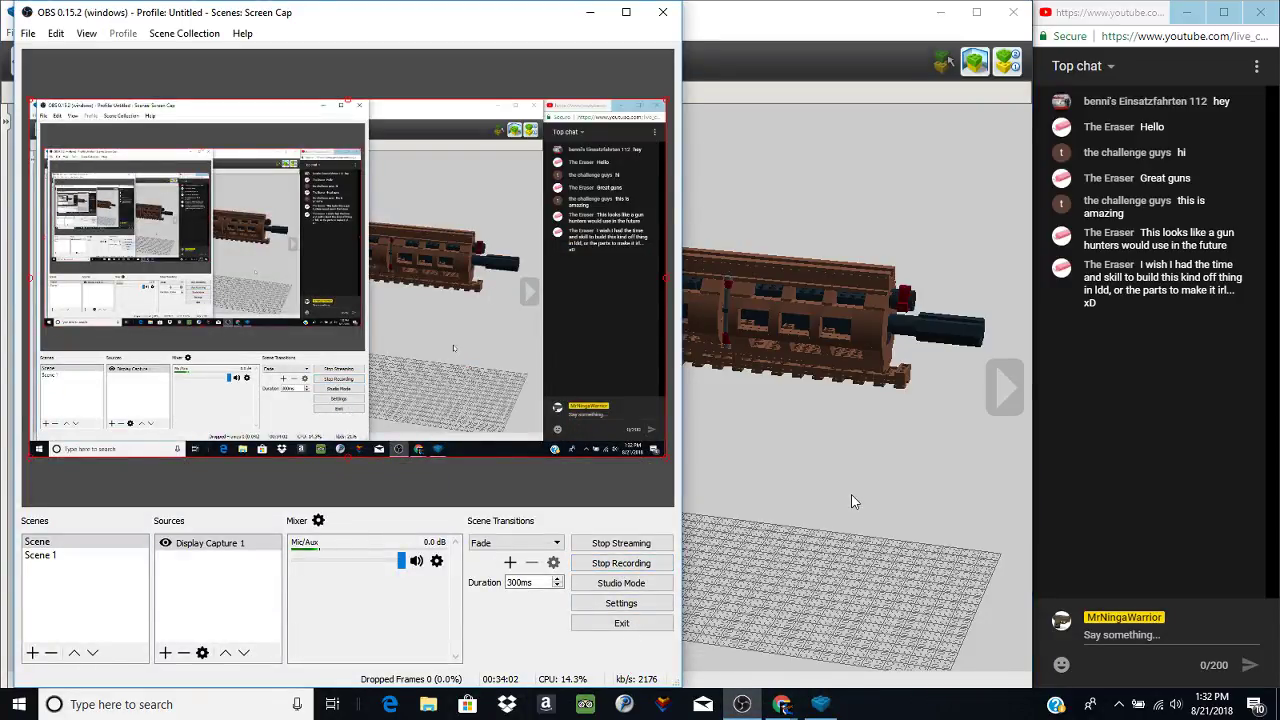
- Return to LEGO Digital Designer and examine both sides of the HVK-30, then its stock from behind and above
click(851, 494)
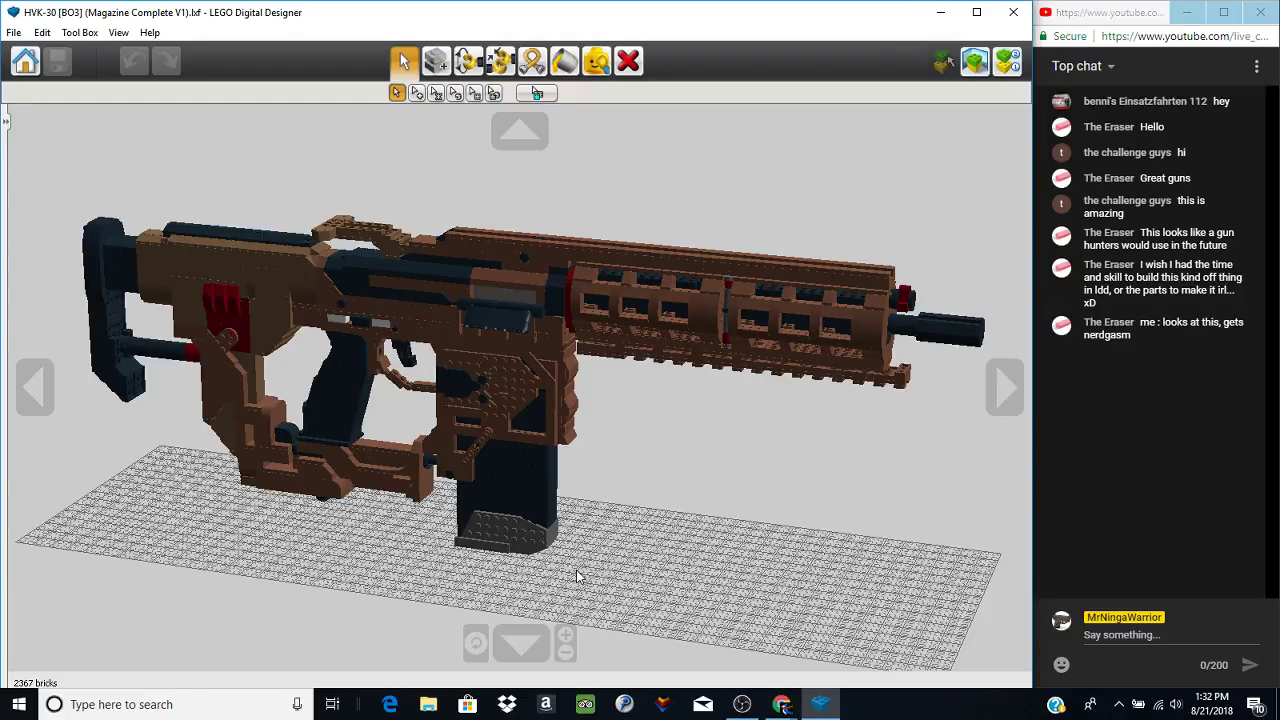
right_drag(576, 577, 975, 553)
right_drag(424, 482, 540, 500)
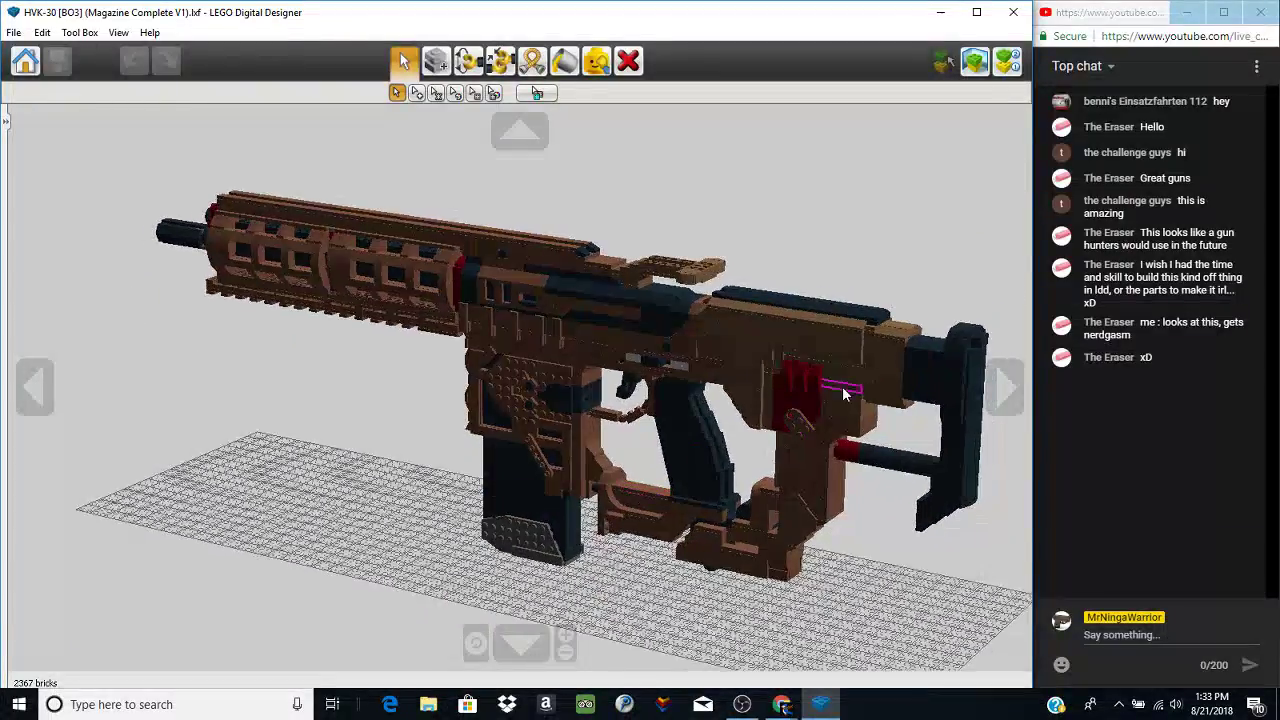
right_click(843, 429)
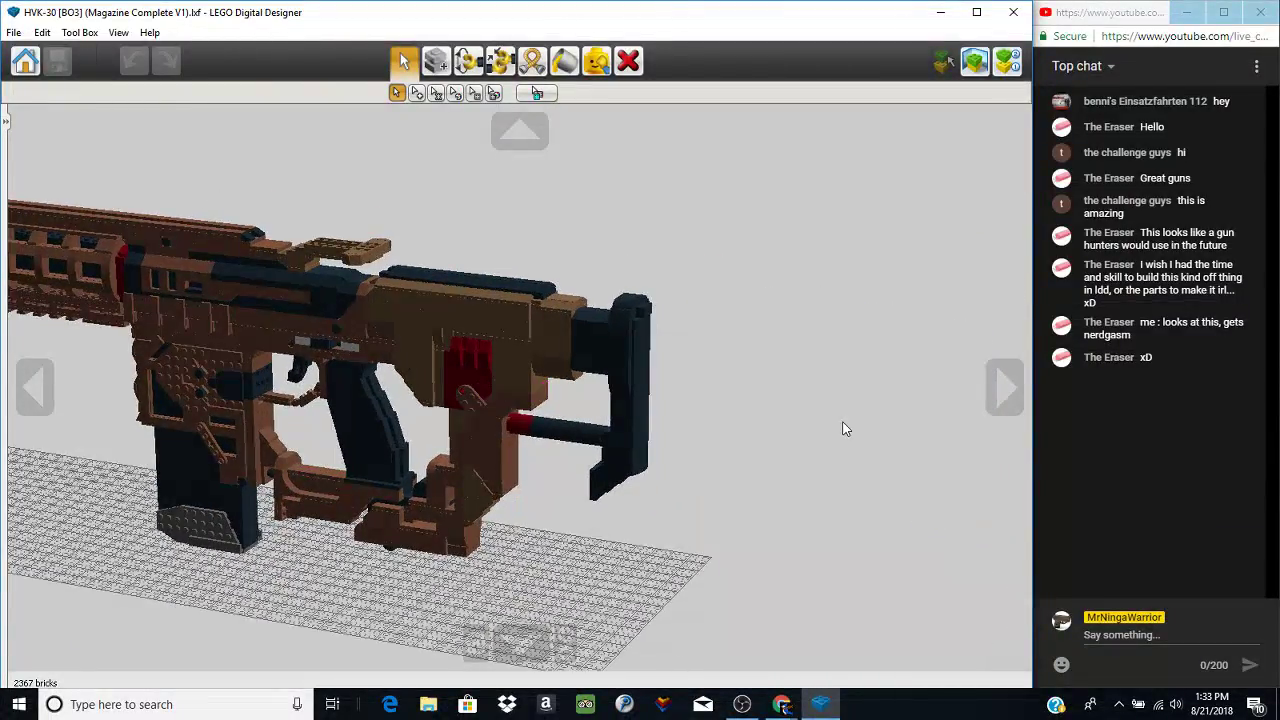
scroll(831, 420, up, 6)
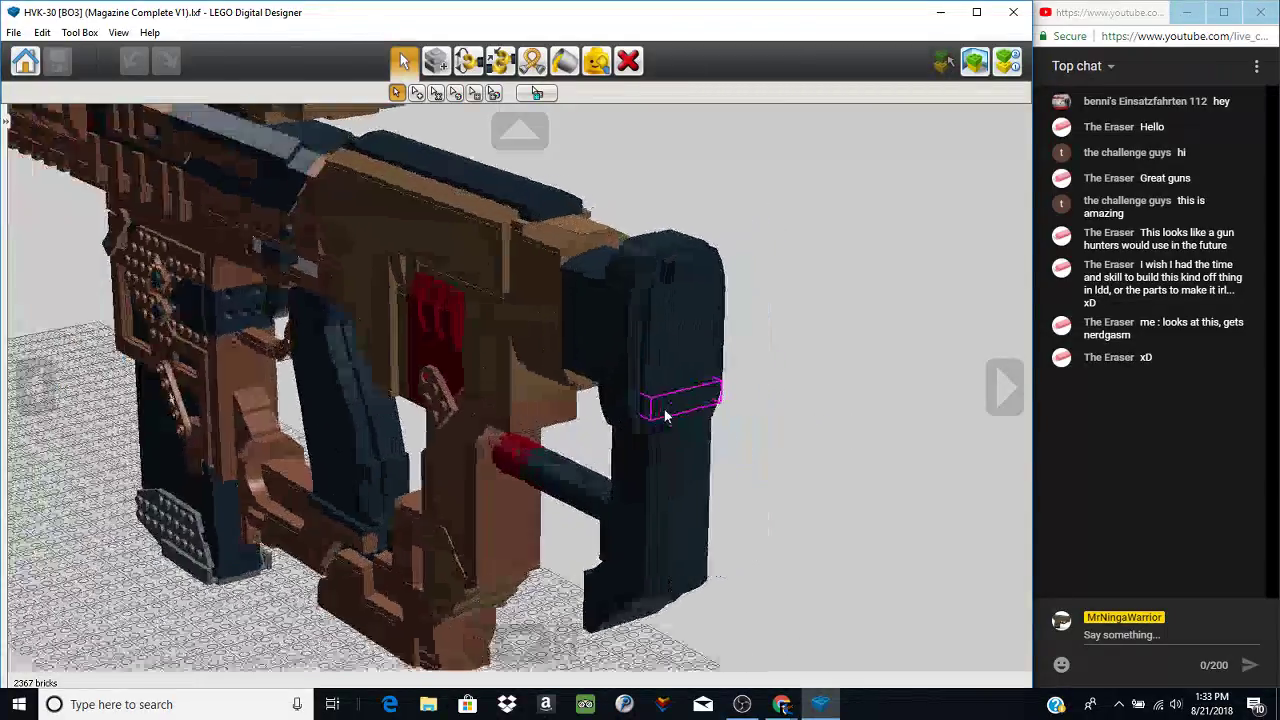
right_drag(667, 416, 565, 371)
right_drag(500, 598, 769, 627)
mouse_move(754, 541)
right_down()
mouse_move(648, 521)
mouse_move(560, 470)
mouse_move(643, 538)
mouse_move(761, 551)
right_up()
right_drag(429, 340, 296, 412)
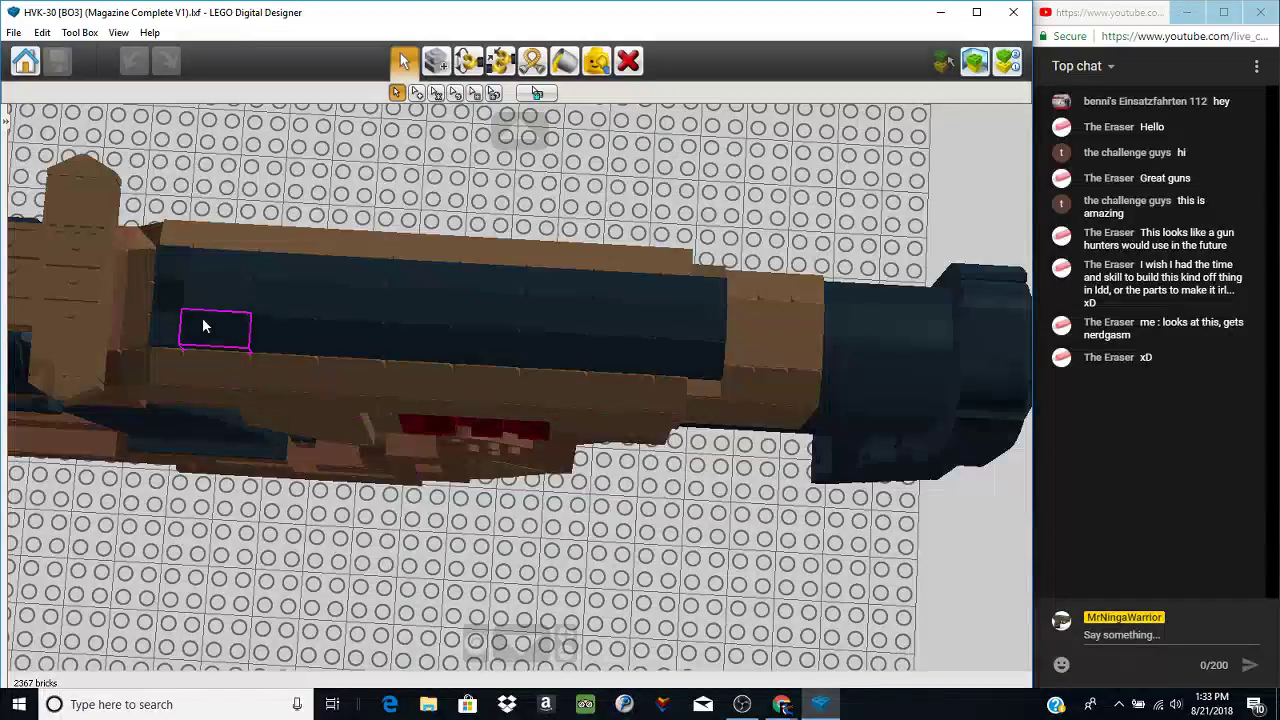
right_drag(598, 292, 611, 398)
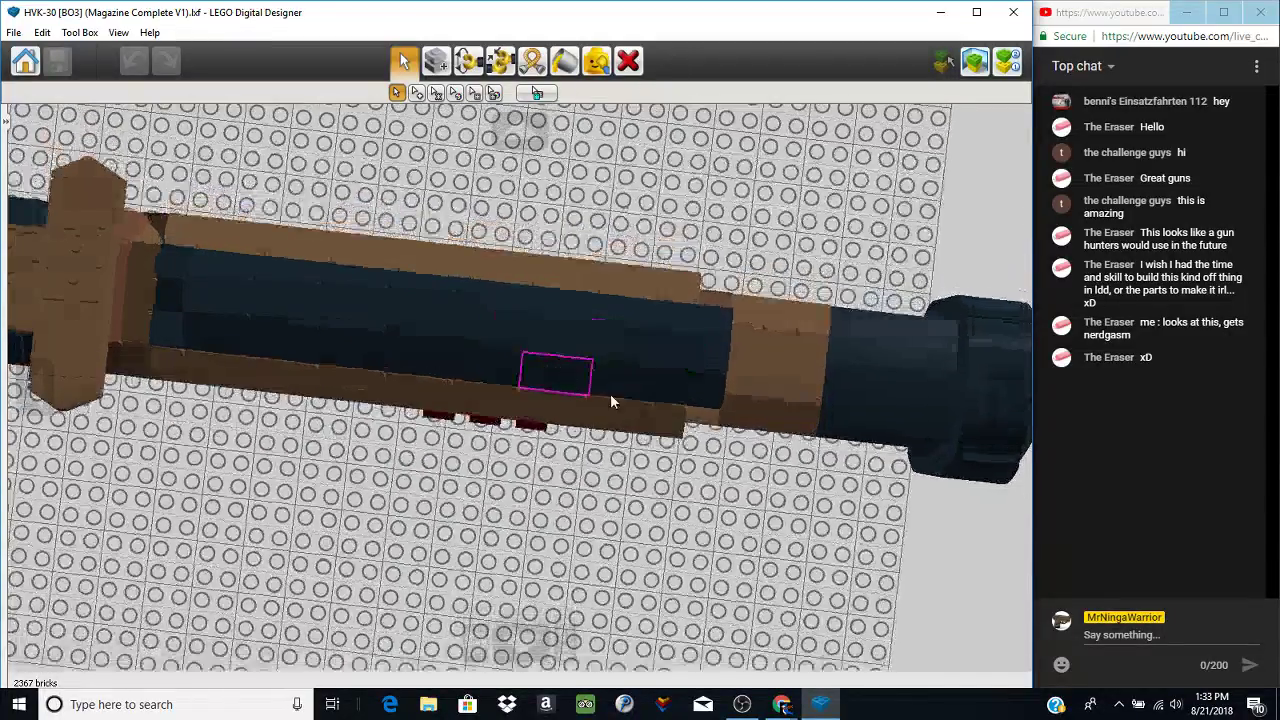
right_drag(560, 580, 435, 345)
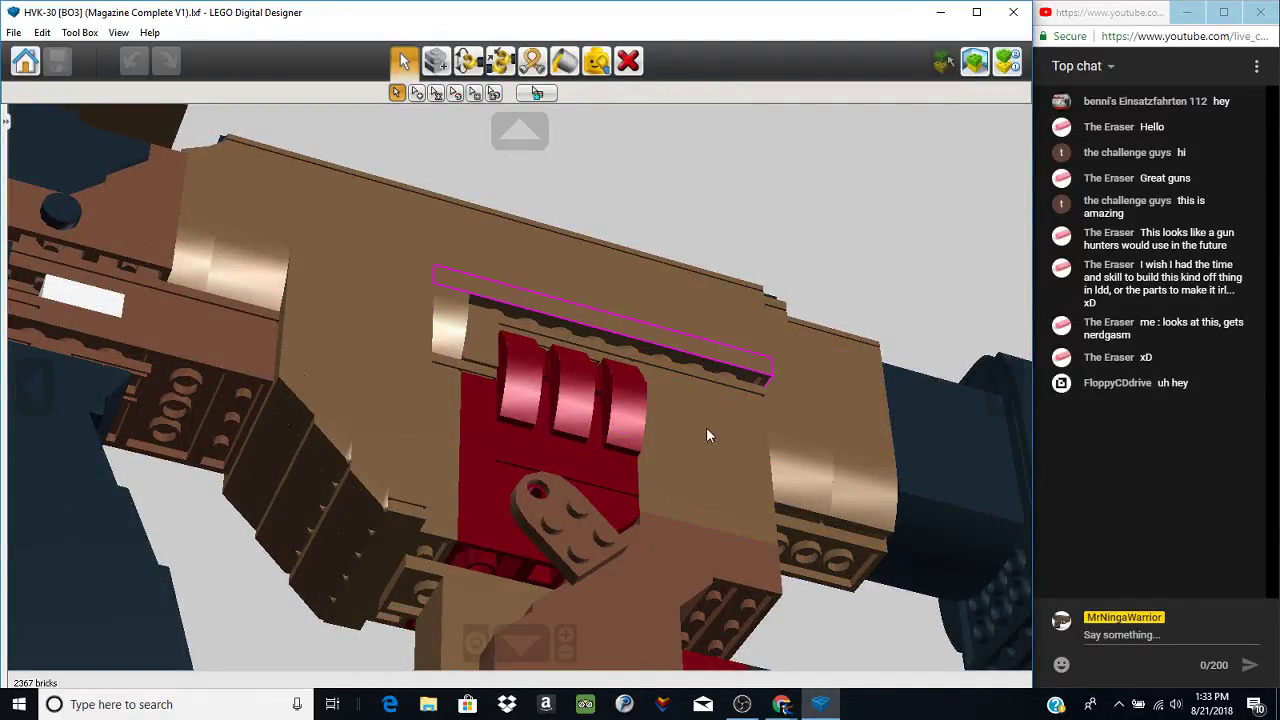
- Examine the red stock details and the brown lower frame joining the stock to the grip
right_drag(481, 585, 511, 449)
scroll(513, 449, down, 2)
right_drag(564, 400, 546, 512)
right_click(500, 540)
scroll(498, 530, up, 2)
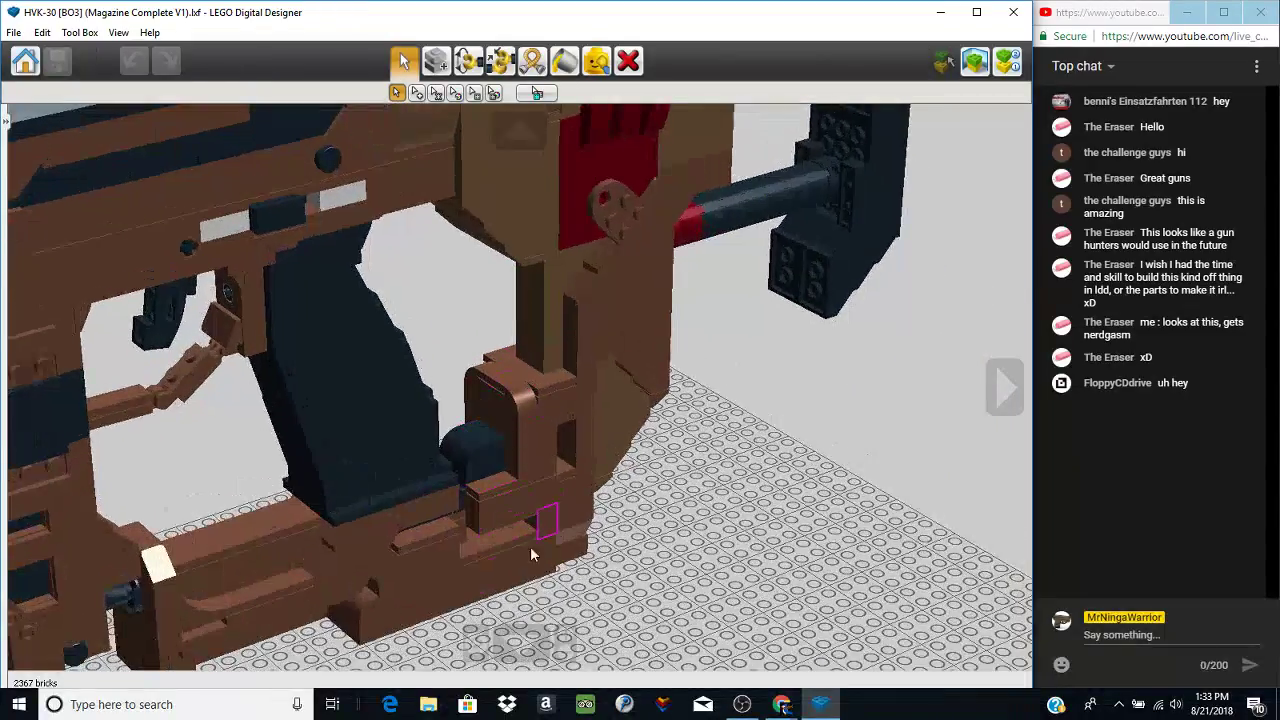
right_click(451, 537)
right_drag(568, 385, 490, 365)
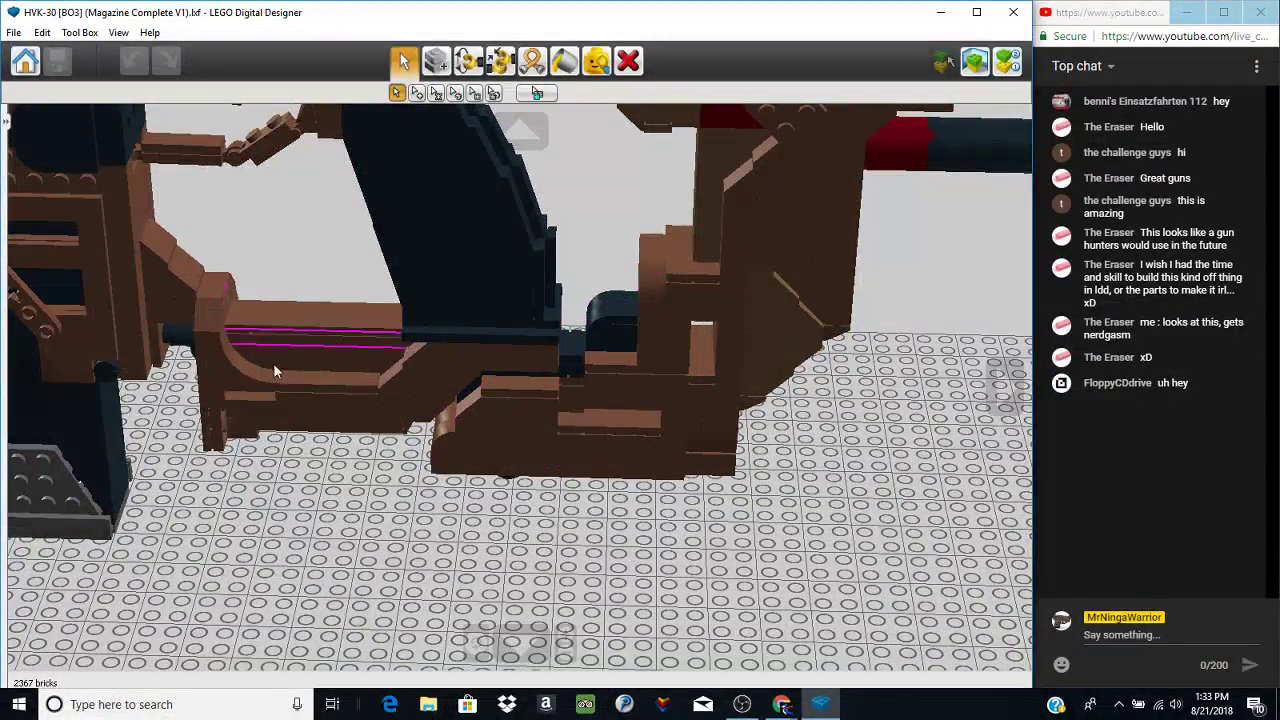
- Examine the pistol grip, trigger and trigger guard from several angles
right_click(457, 222)
scroll(484, 500, up, 2)
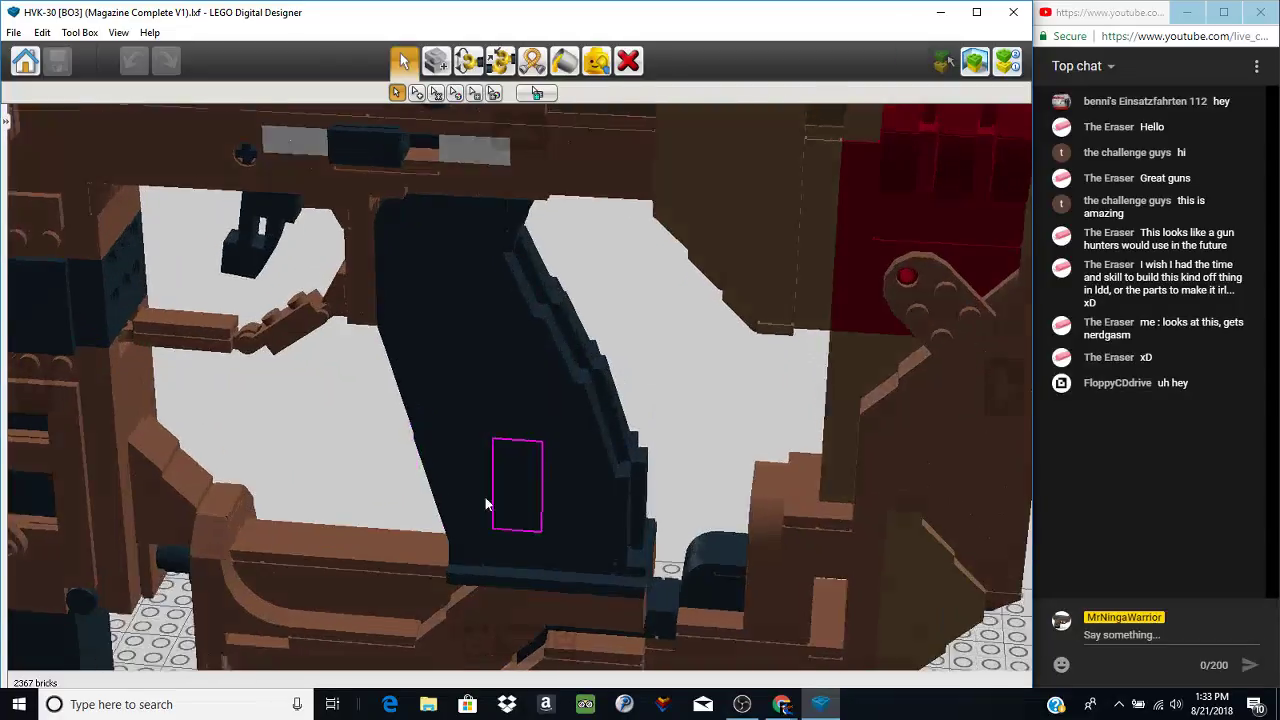
right_drag(485, 497, 670, 480)
right_drag(288, 382, 282, 352)
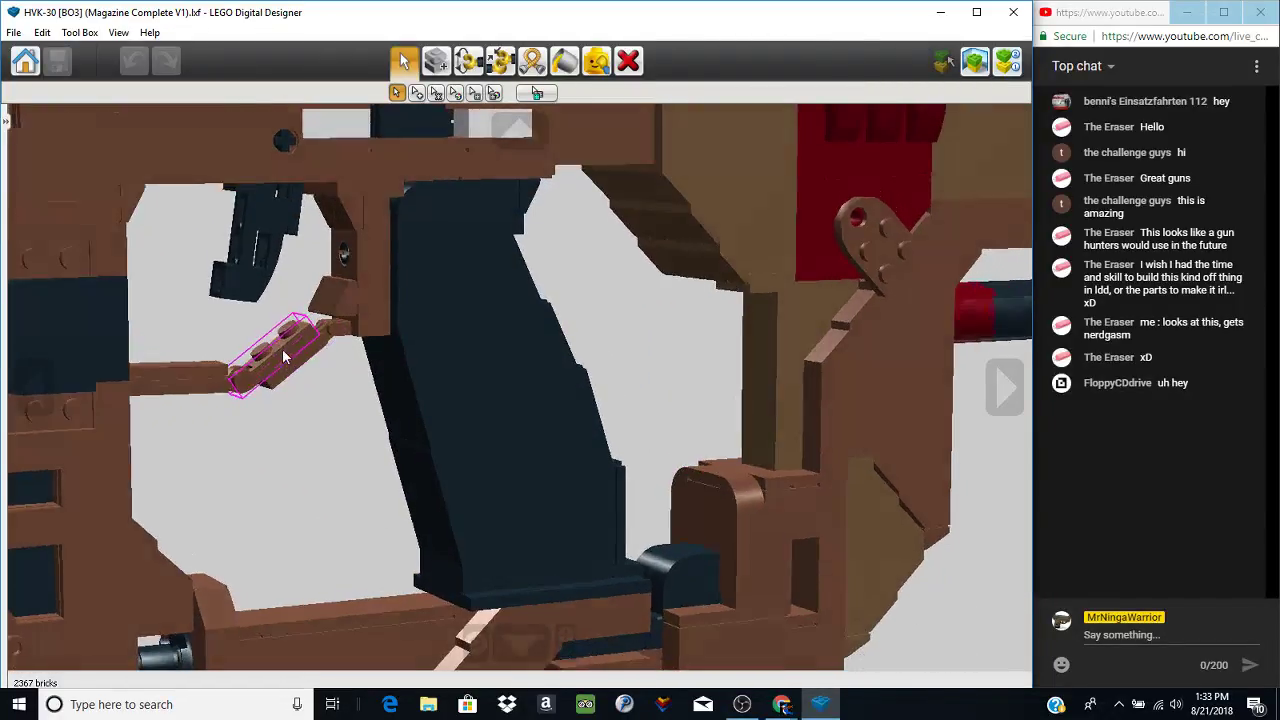
right_drag(263, 248, 249, 270)
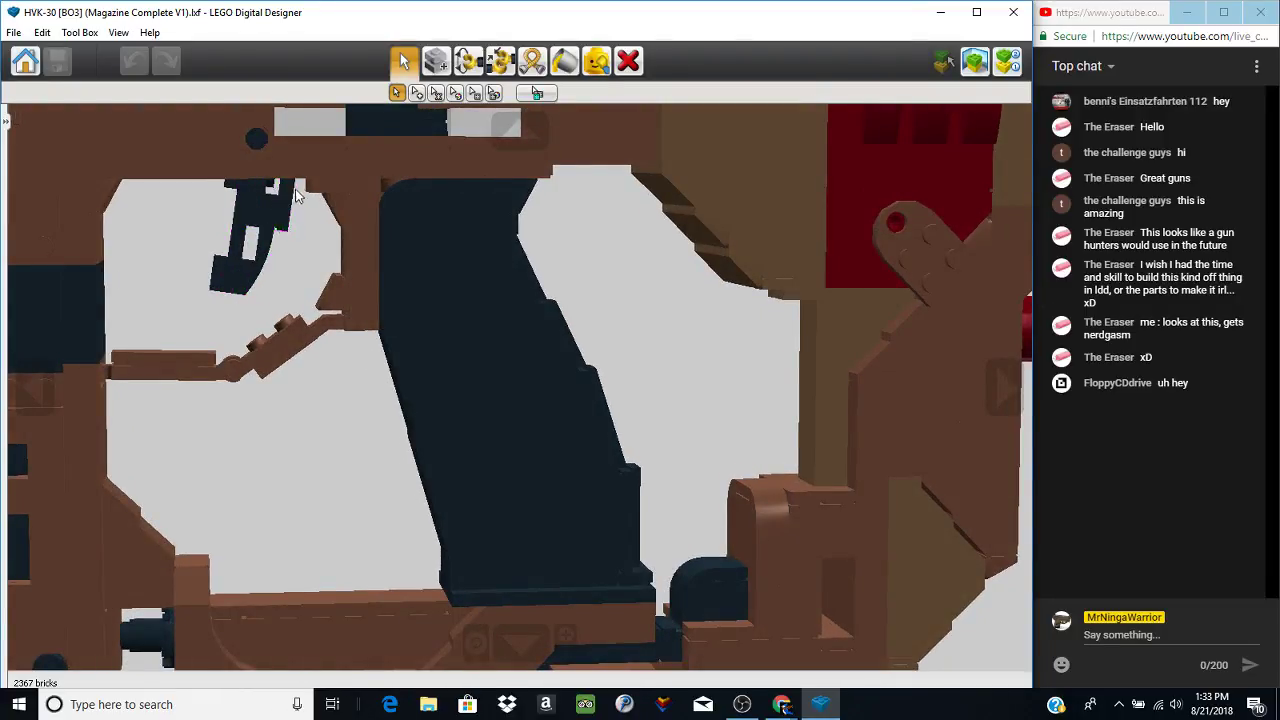
right_drag(338, 289, 500, 317)
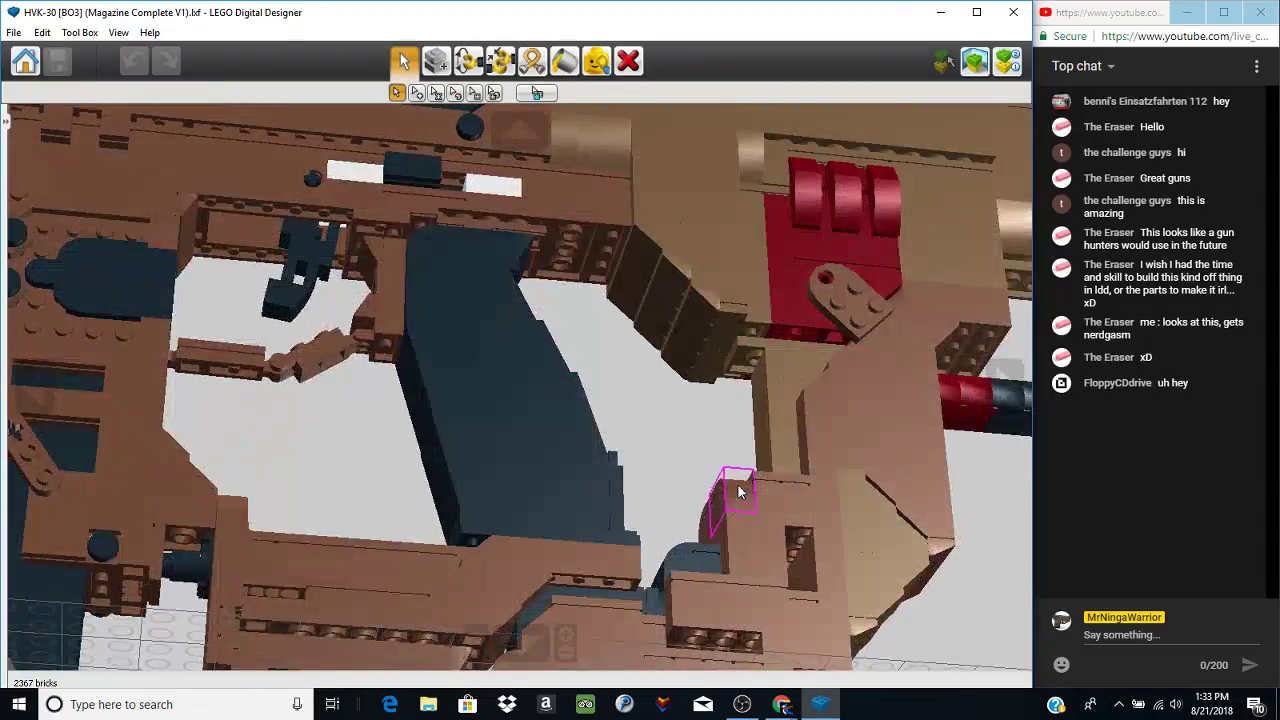
right_drag(738, 485, 648, 453)
shift+right_drag(211, 235, 630, 370)
right_drag(768, 364, 546, 499)
right_drag(579, 332, 553, 385)
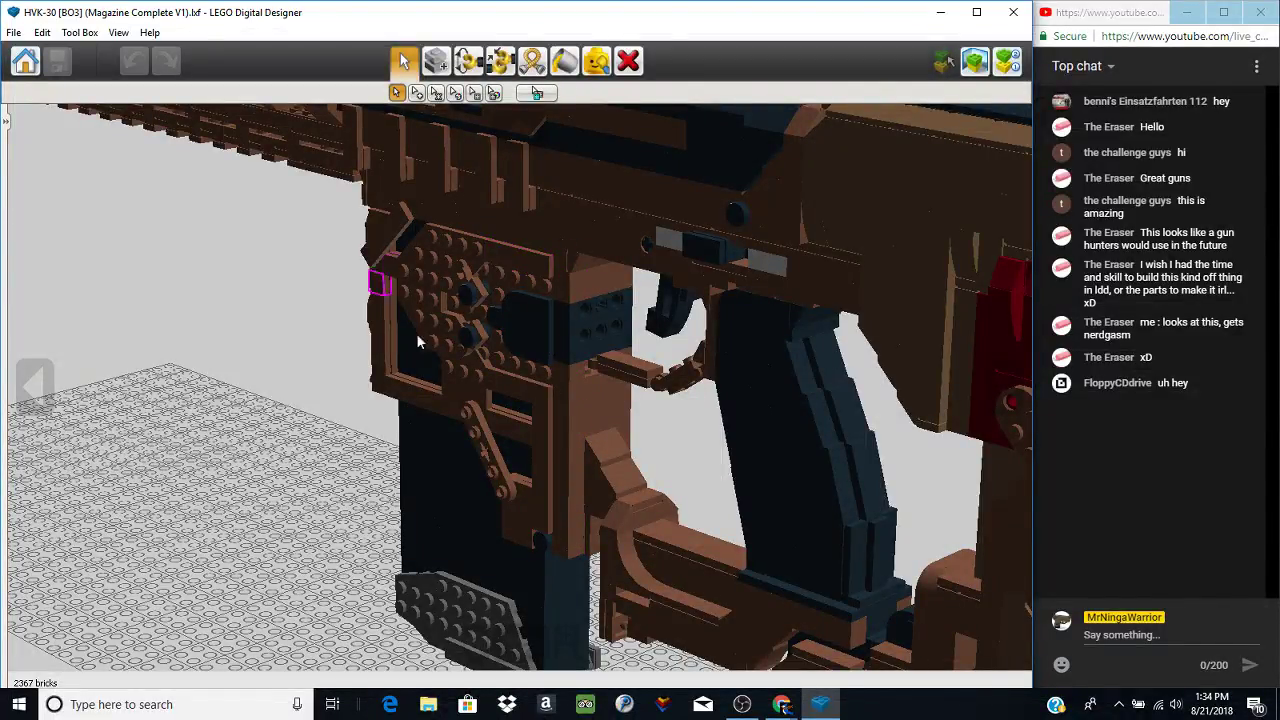
- Inspect the studded magazine housing and the magazine from the side and front
scroll(585, 398, up, 5)
scroll(585, 398, down, 2)
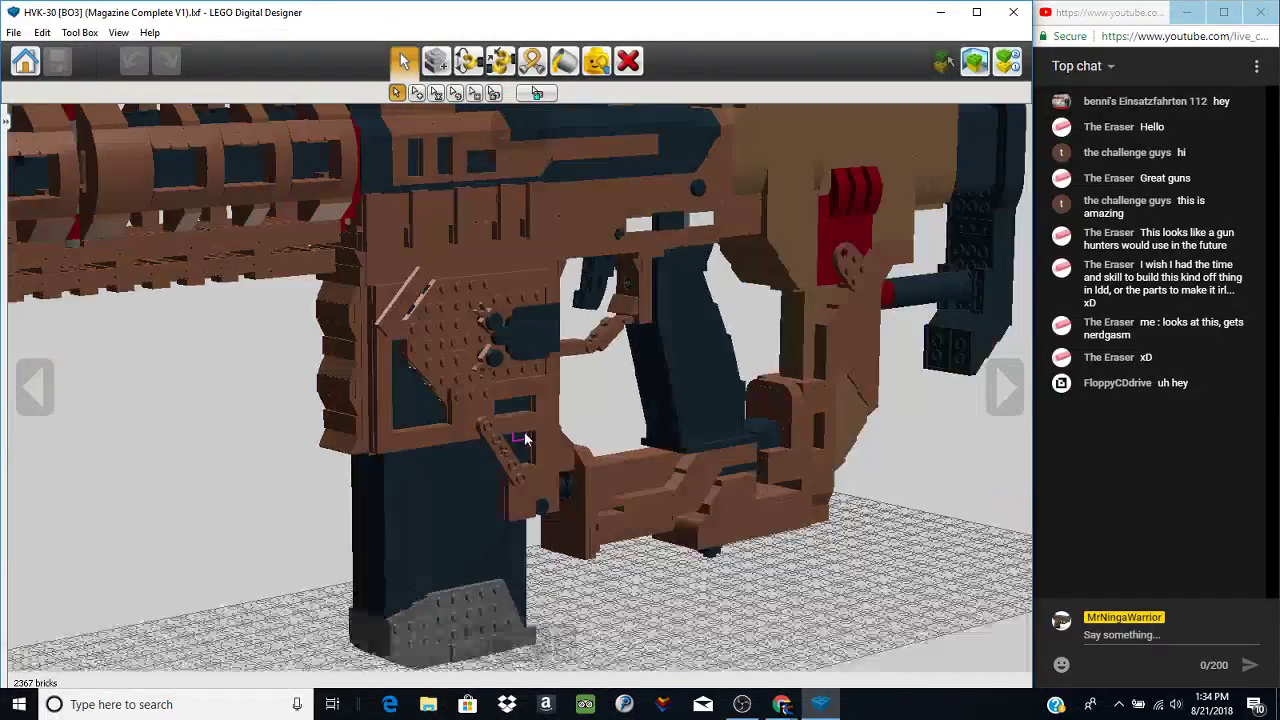
right_drag(524, 438, 448, 384)
scroll(593, 472, up, 2)
scroll(335, 440, up, 1)
right_drag(365, 382, 455, 331)
scroll(455, 329, down, 6)
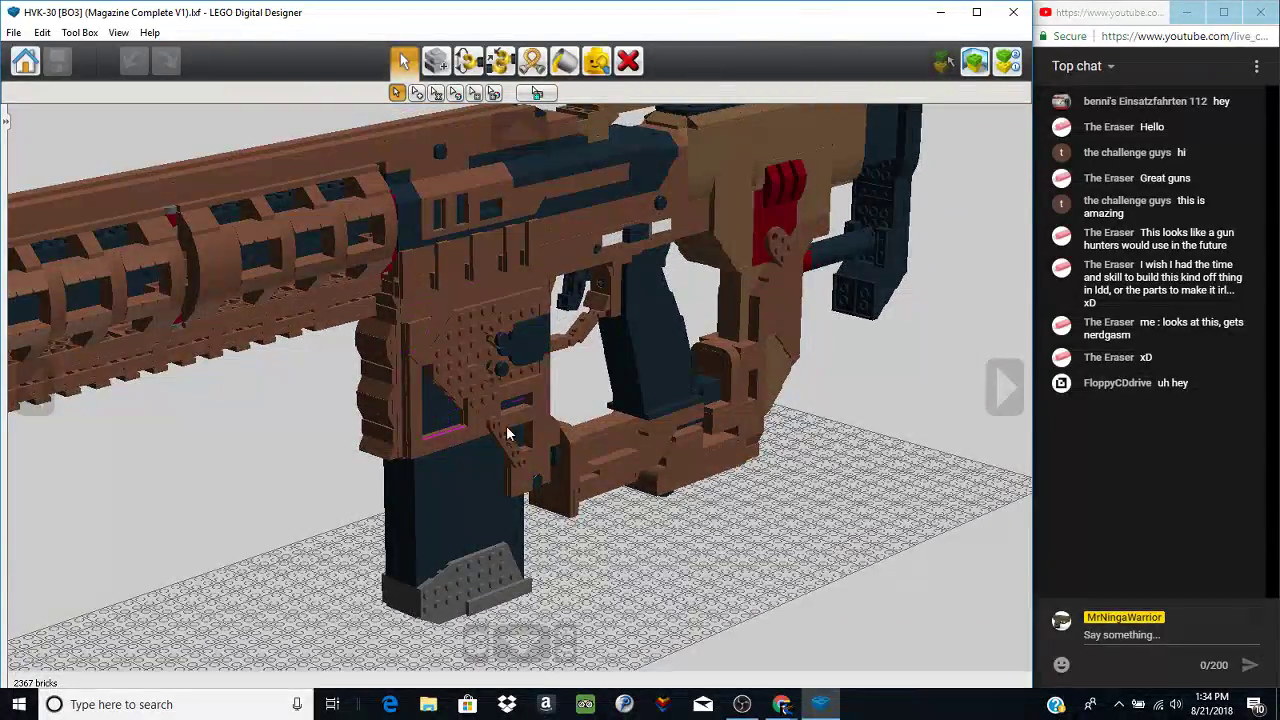
right_drag(508, 432, 329, 397)
right_drag(387, 457, 632, 458)
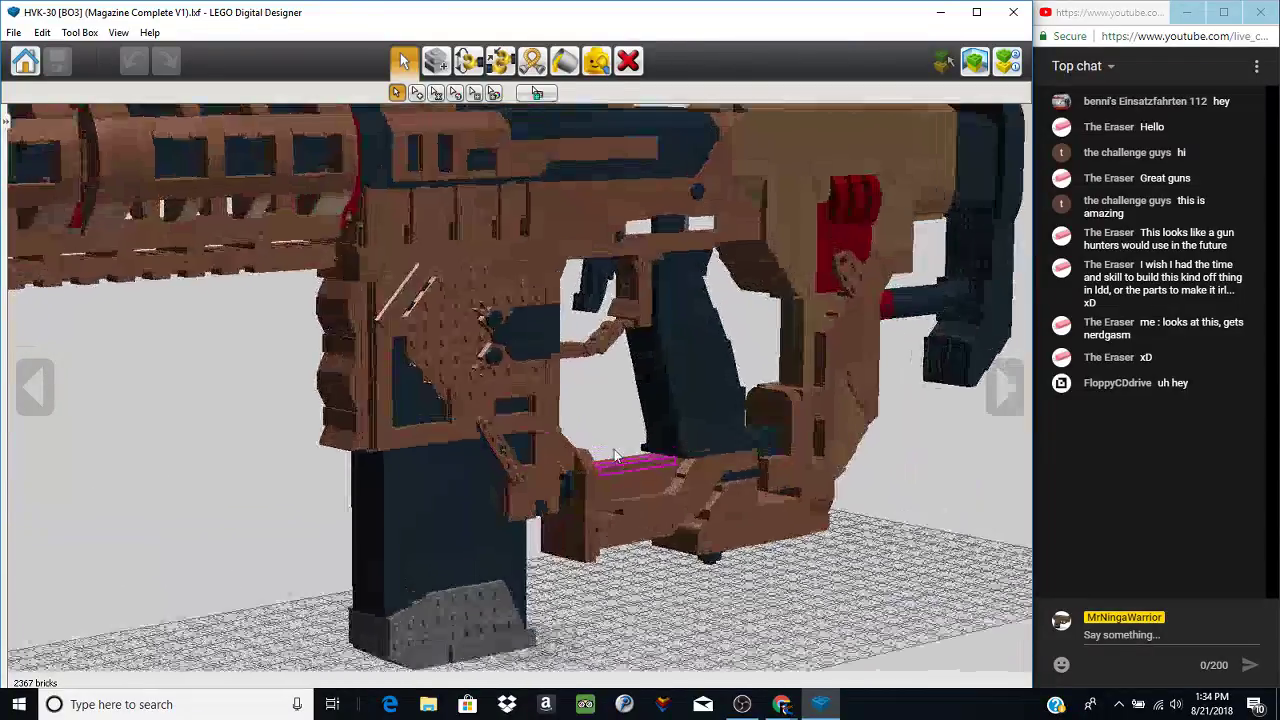
scroll(389, 465, down, 5)
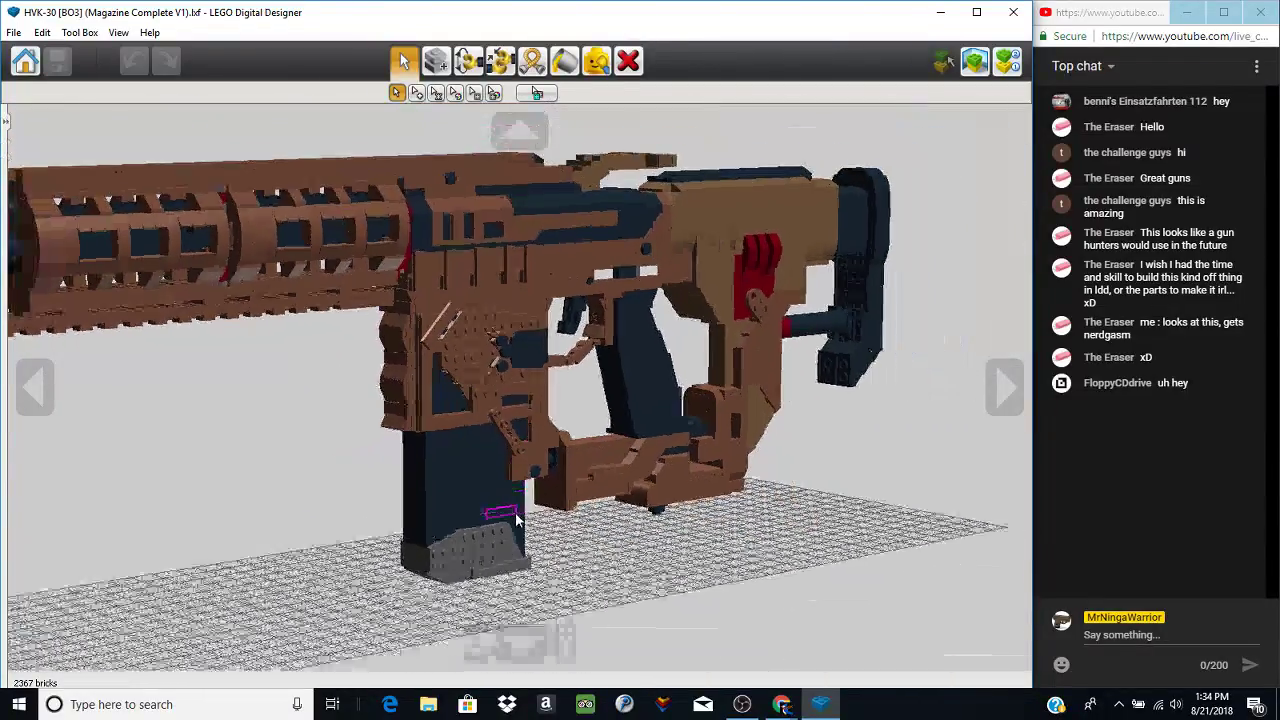
- Pull the magazine's connected bricks out of the rifle onto the baseplate beside the stock, and undo the move
click(436, 92)
drag(442, 511, 827, 568)
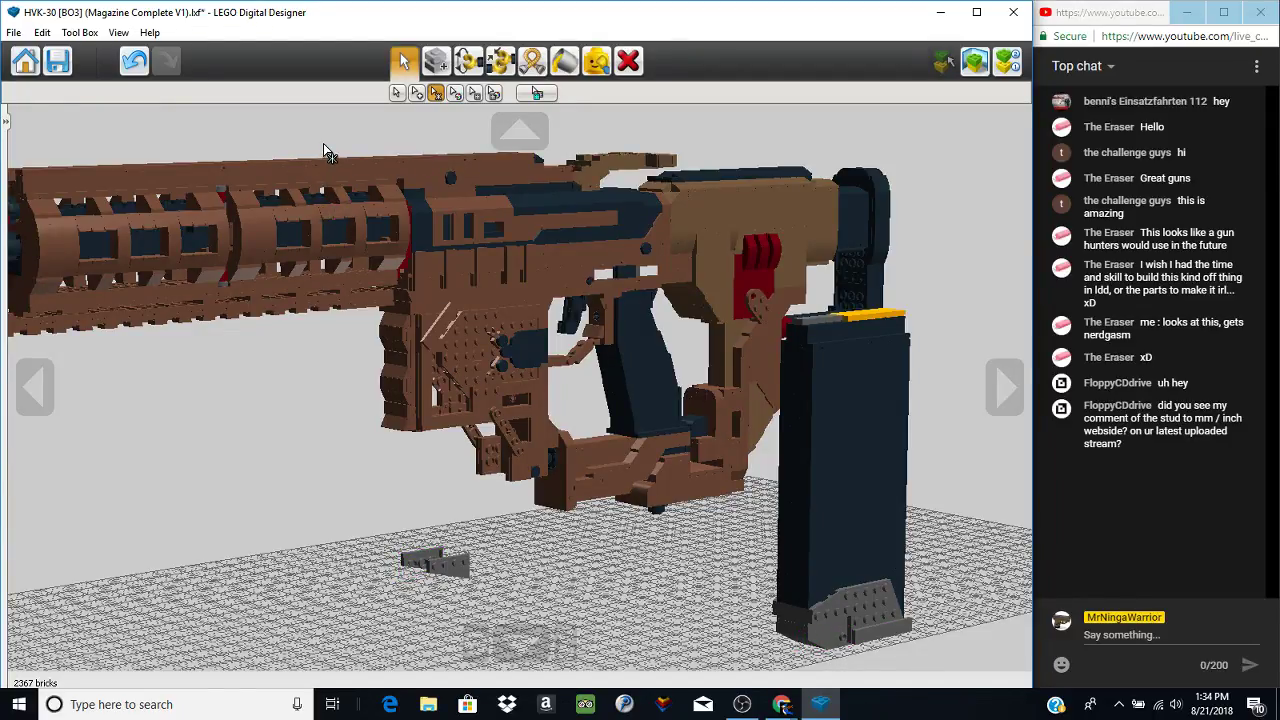
click(130, 61)
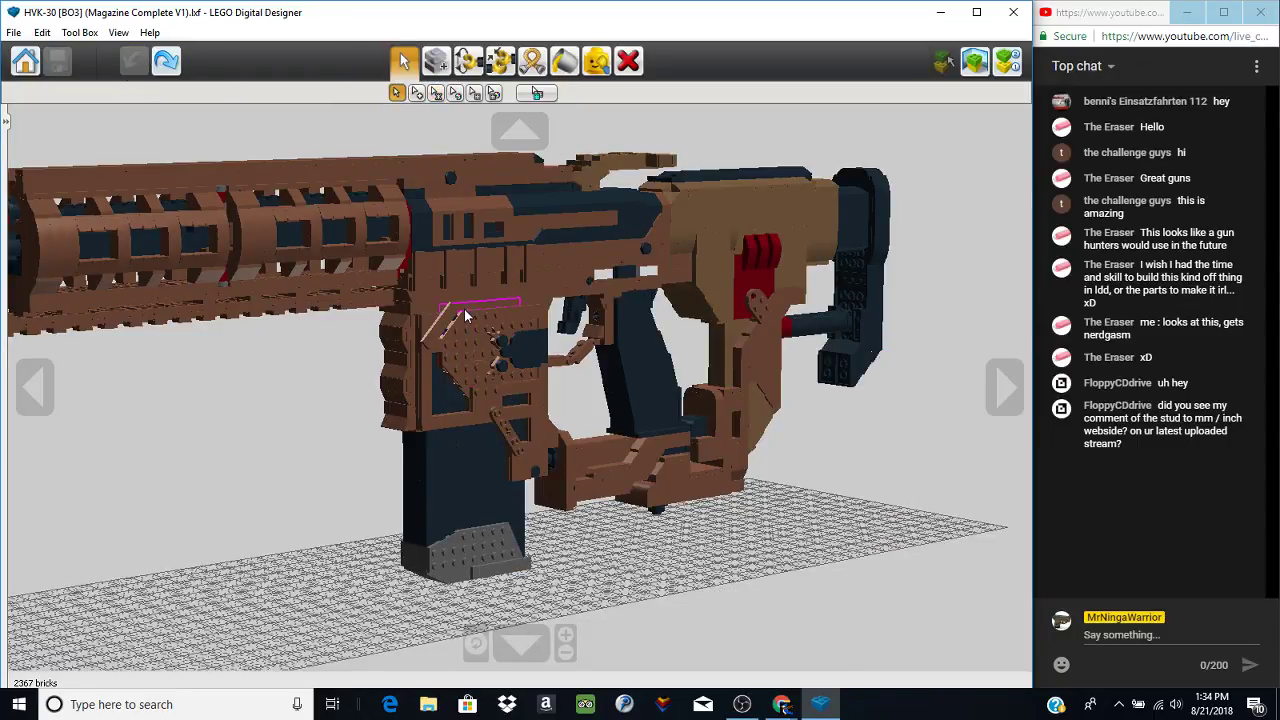
- Examine the upper receiver on both sides, ending close up on the hinged ejection port cover
scroll(450, 340, up, 3)
right_drag(449, 335, 428, 211)
right_drag(750, 359, 420, 451)
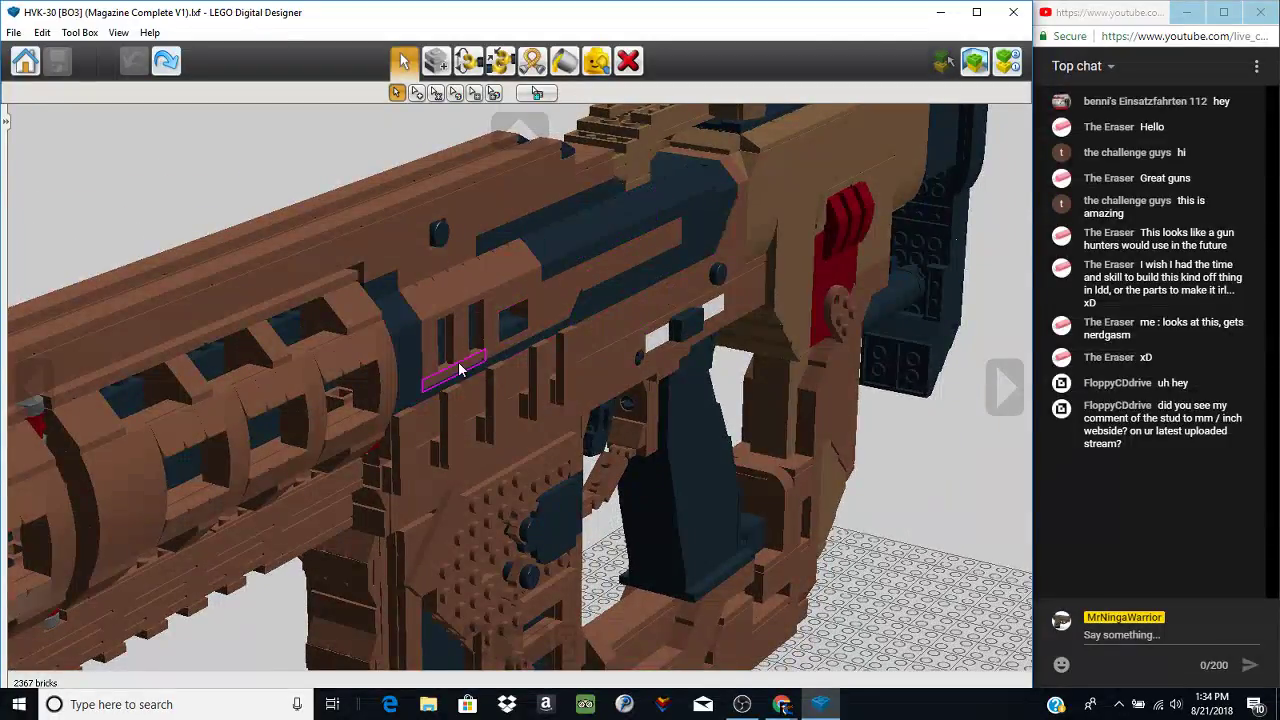
right_drag(460, 368, 530, 237)
scroll(341, 354, down, 2)
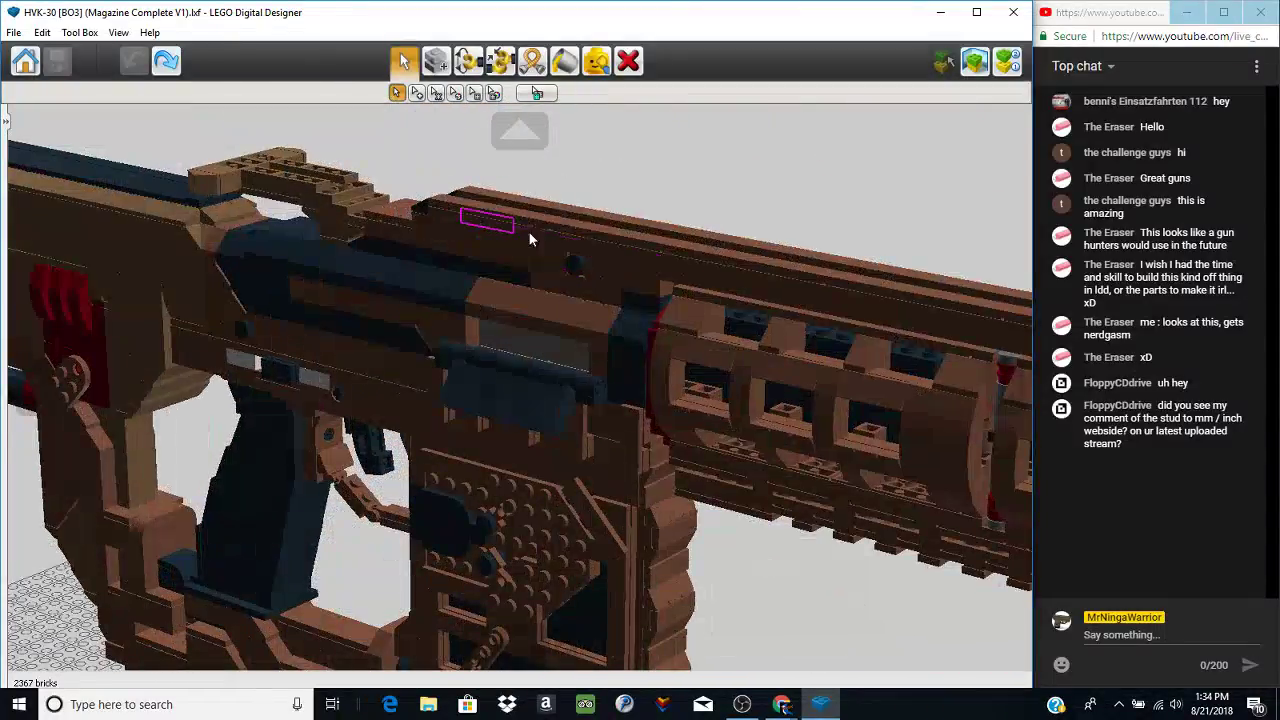
scroll(606, 335, down, 2)
right_drag(490, 352, 423, 434)
scroll(536, 372, up, 2)
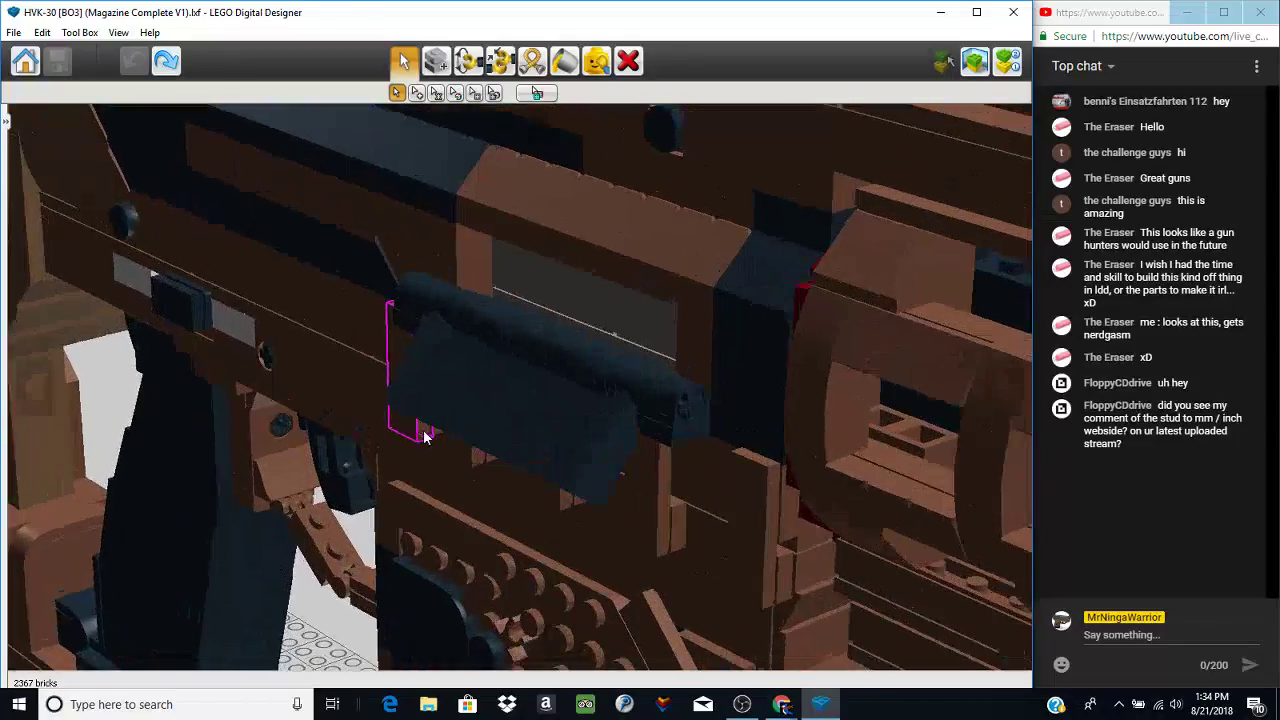
- Swing the ejection port cover on its hinge to -180 degrees, undo the rotation and return to the selection tool
click(469, 65)
click(622, 403)
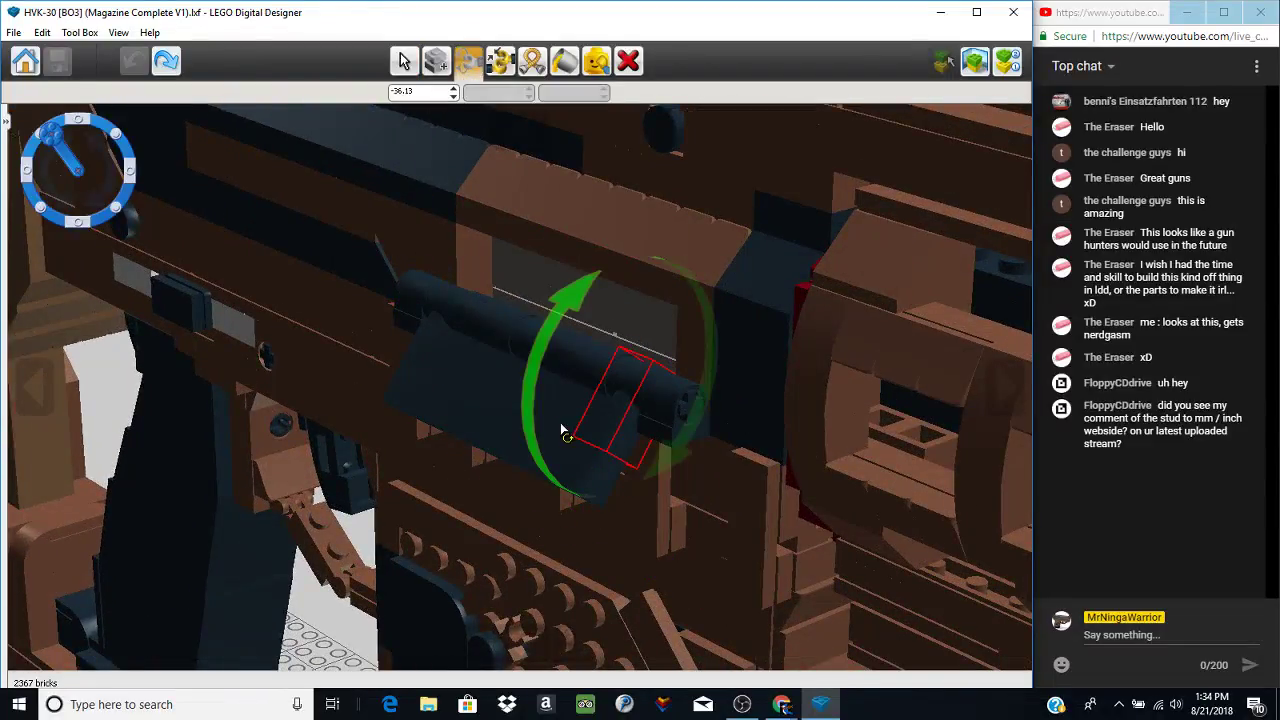
drag(527, 430, 760, 130)
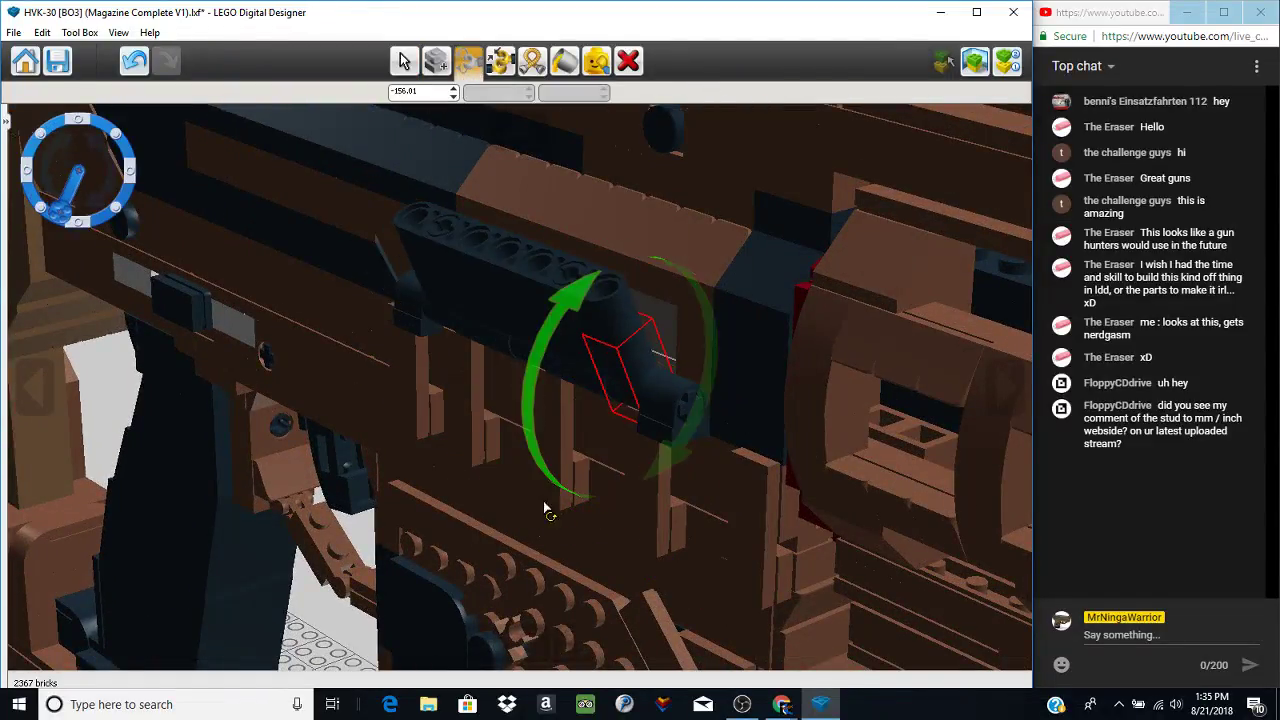
drag(521, 390, 556, 222)
drag(781, 181, 707, 206)
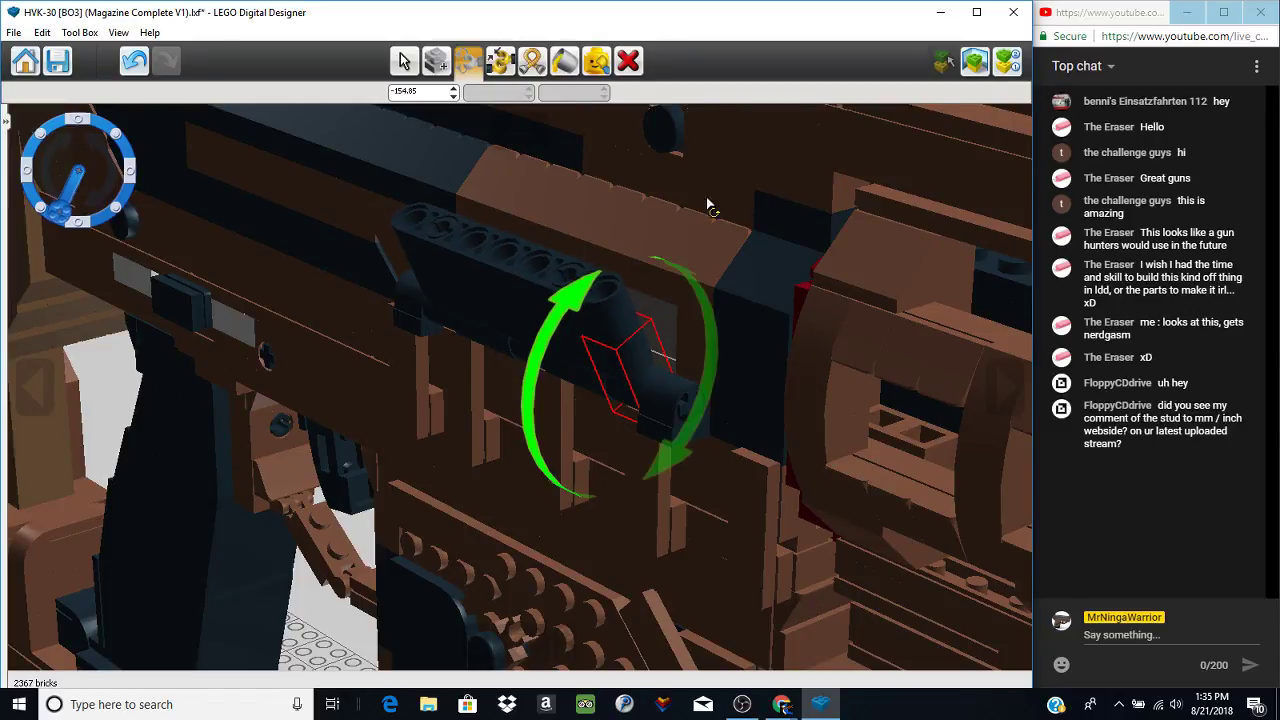
click(77, 221)
scroll(489, 486, down, 4)
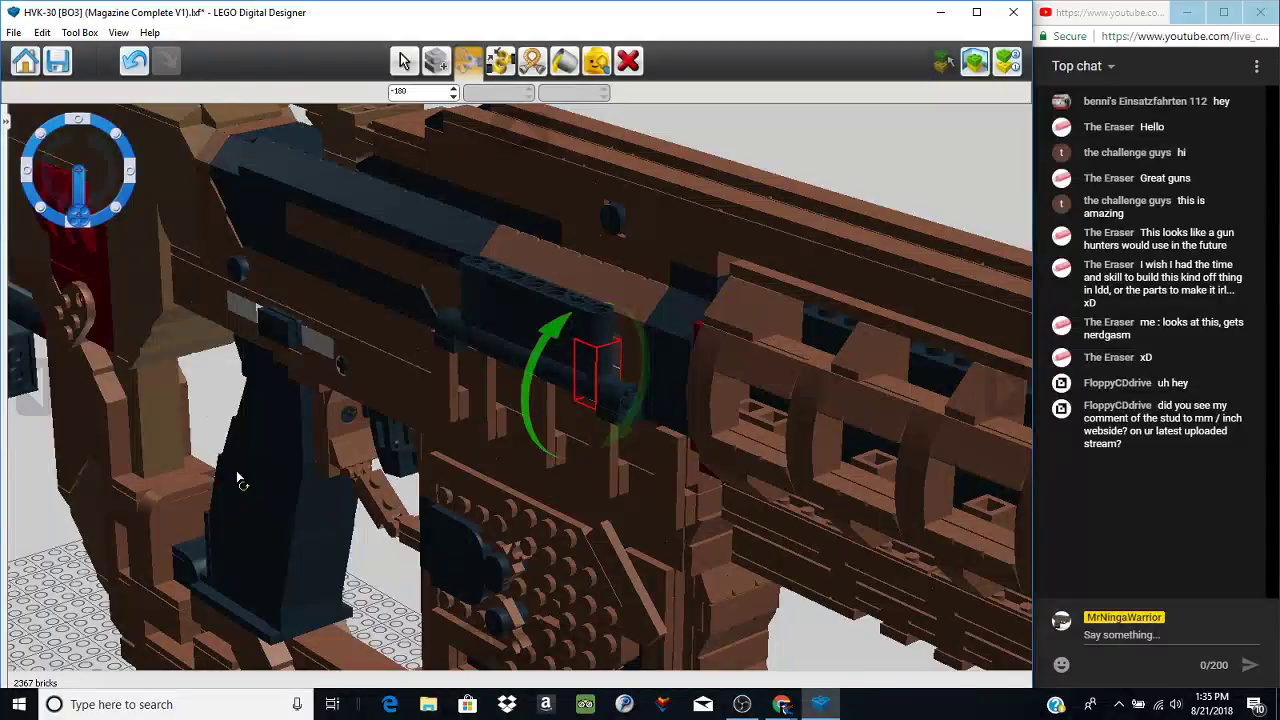
click(238, 474)
right_drag(238, 474, 452, 422)
click(136, 62)
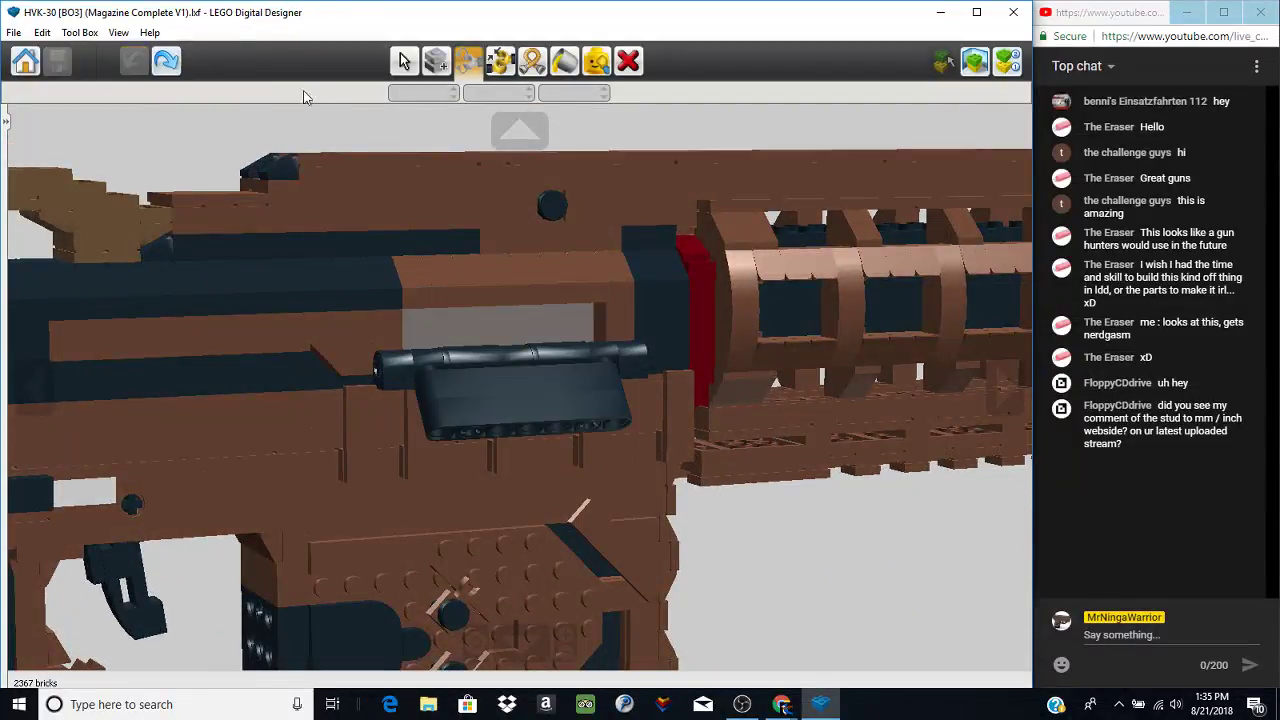
click(403, 61)
- Examine the receiver, magazine housing and trigger area on both sides of the rifle
scroll(495, 615, up, 3)
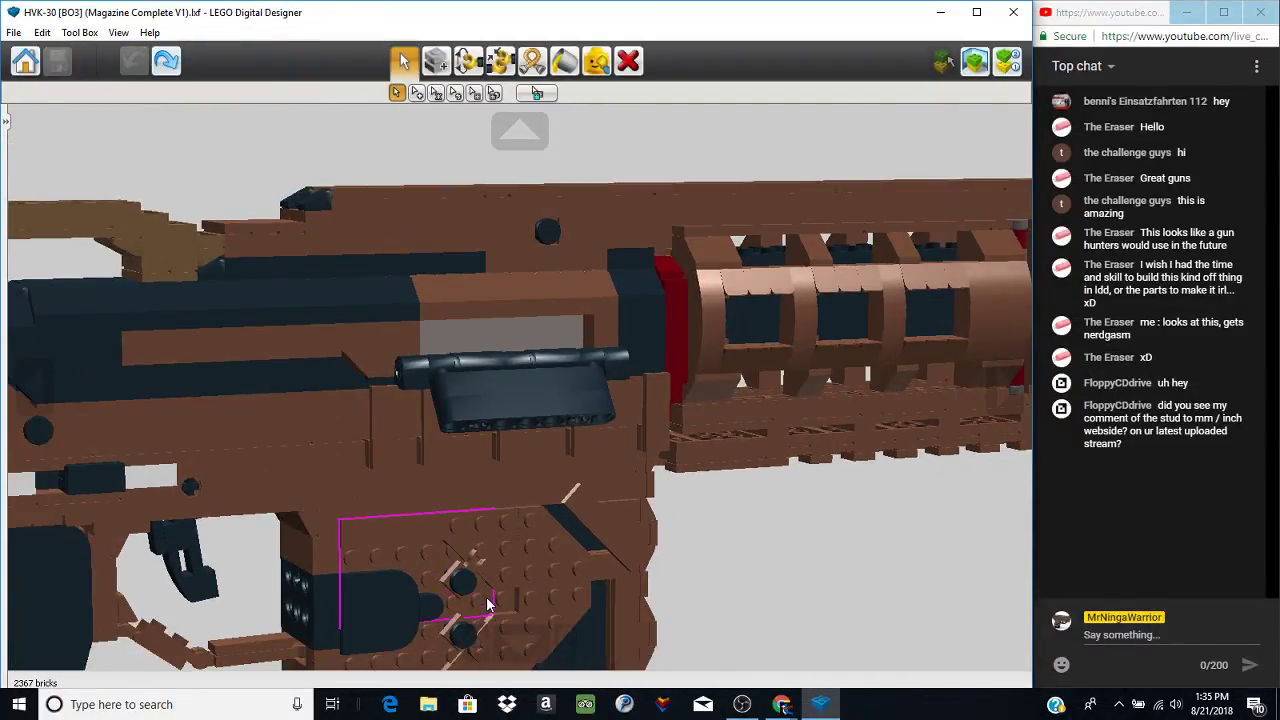
scroll(504, 618, down, 4)
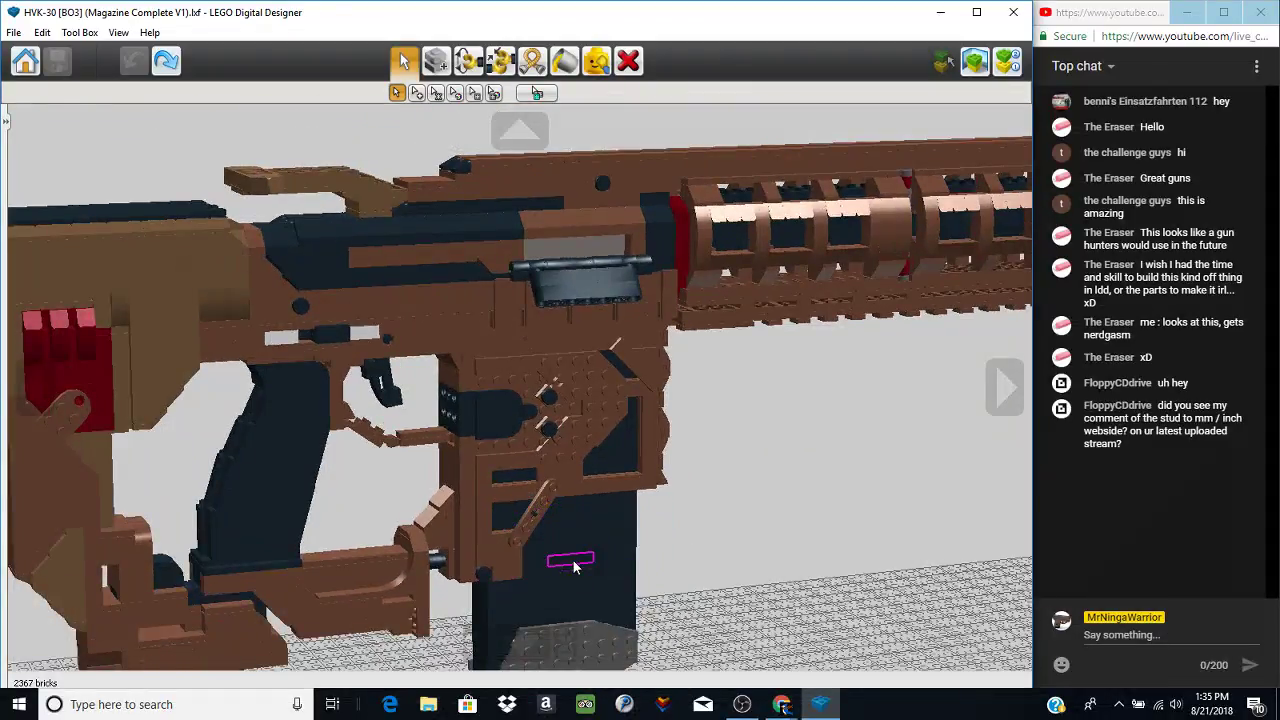
right_click(550, 454)
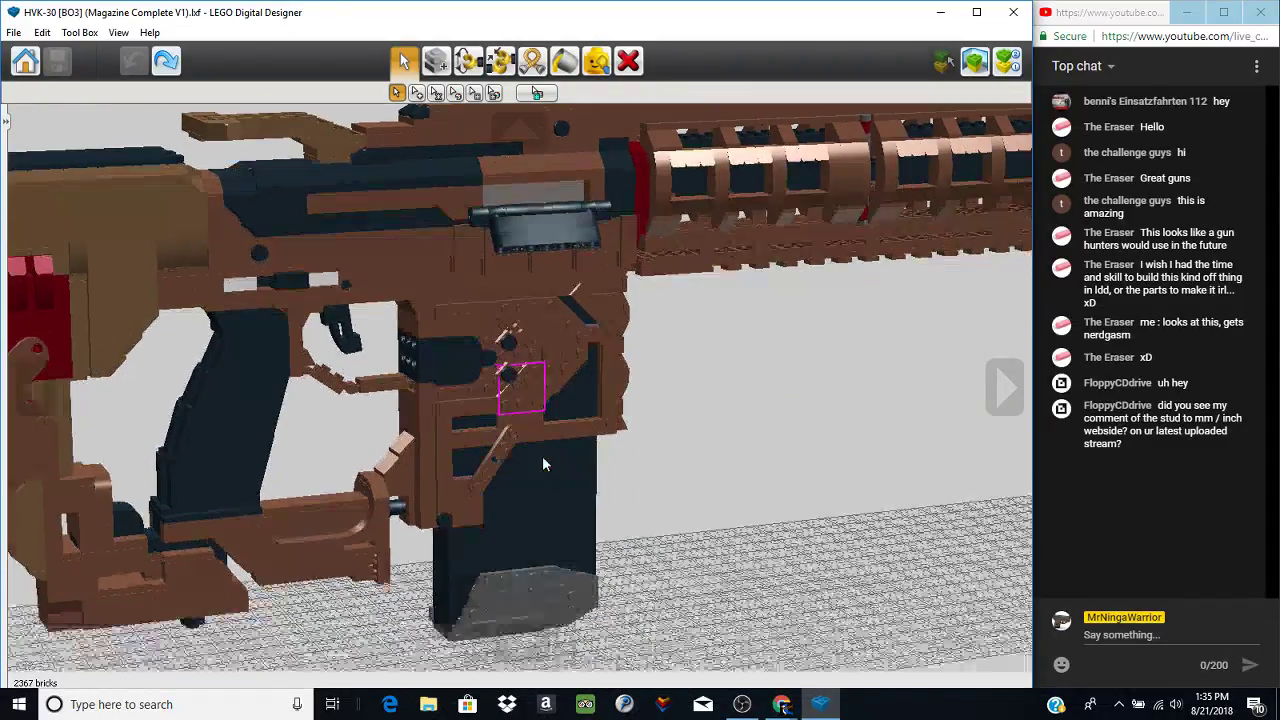
scroll(522, 460, up, 3)
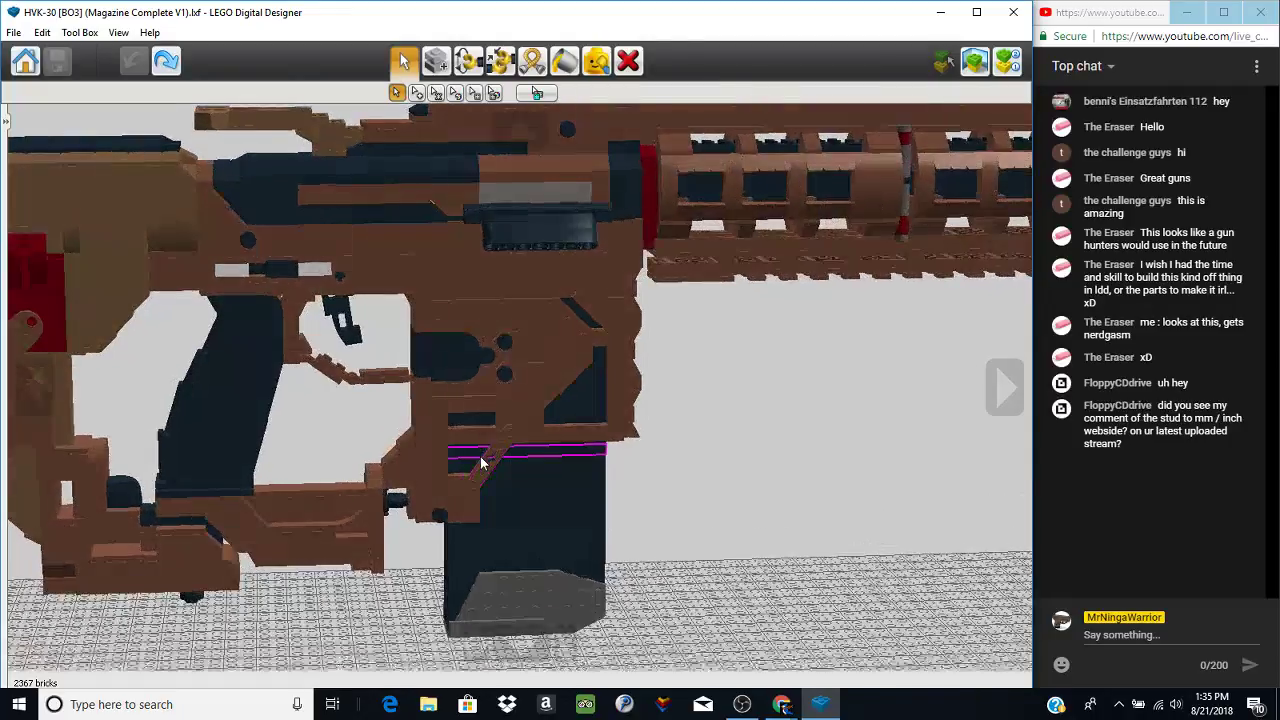
right_drag(526, 460, 788, 456)
scroll(789, 462, down, 3)
scroll(790, 467, down, 2)
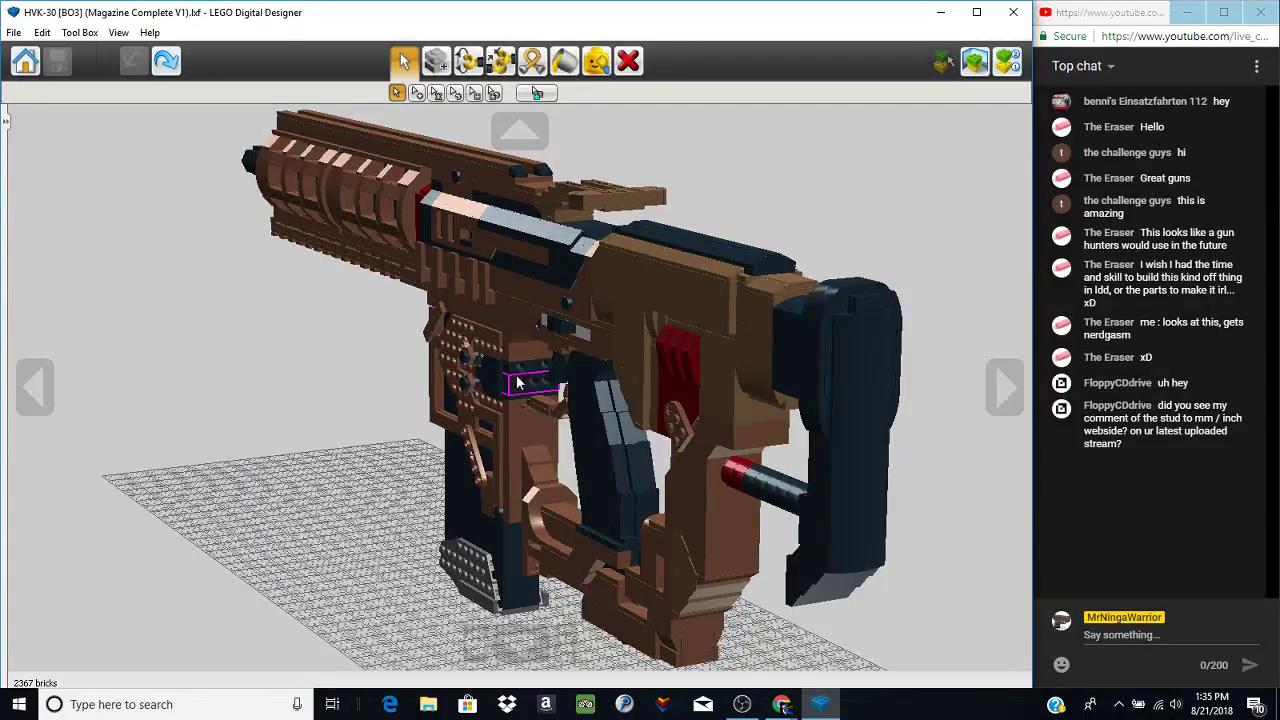
scroll(502, 373, up, 8)
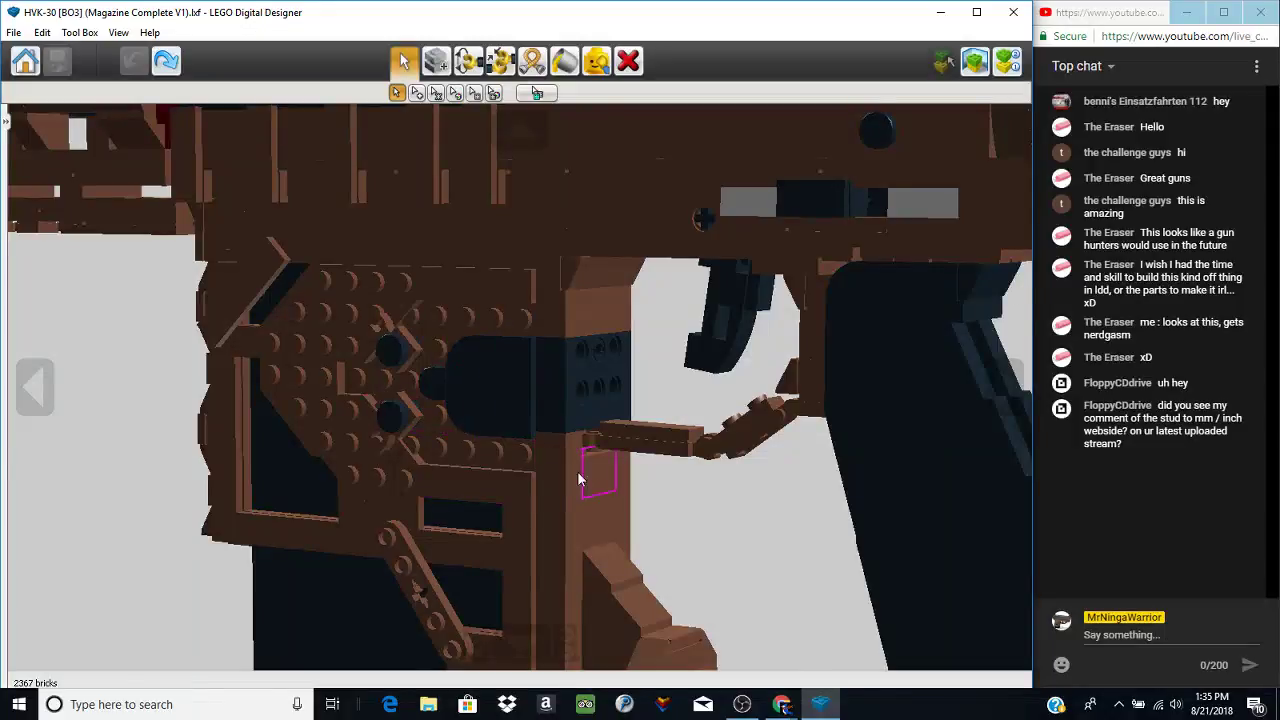
scroll(527, 515, down, 5)
scroll(528, 518, up, 3)
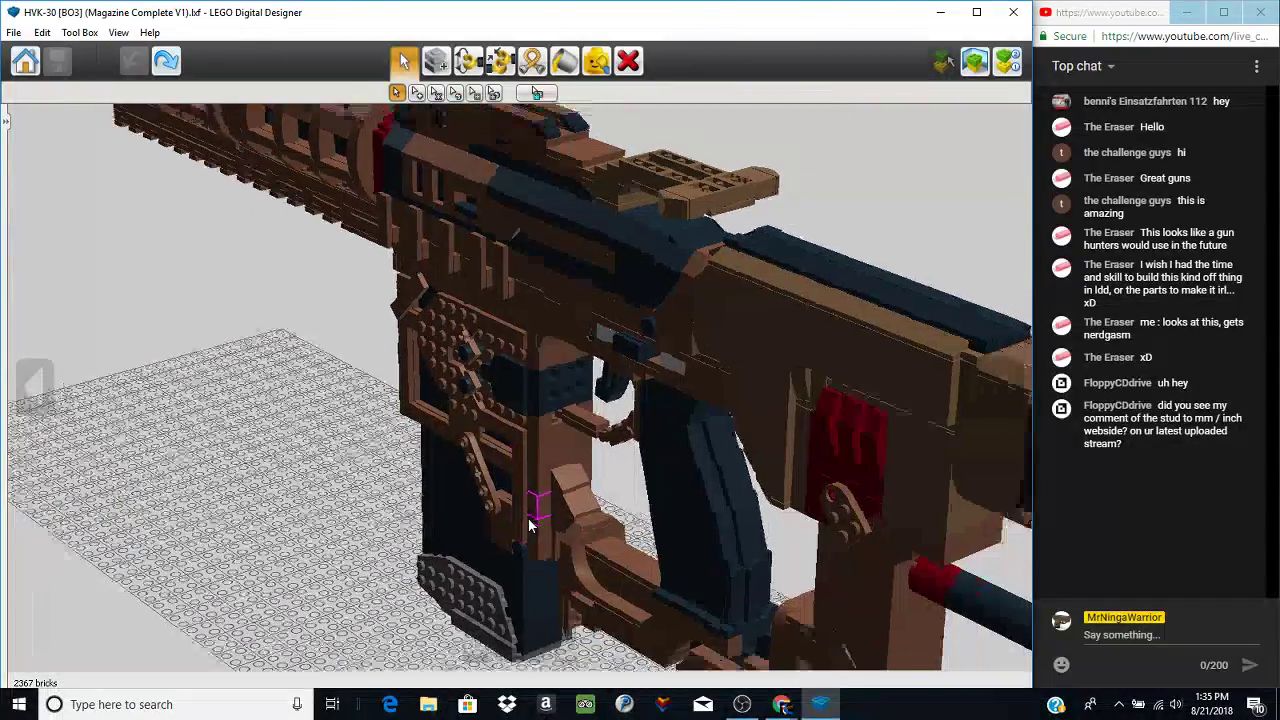
- Examine the receiver close up around the small dark block in the slot above the grip
right_drag(529, 525, 632, 500)
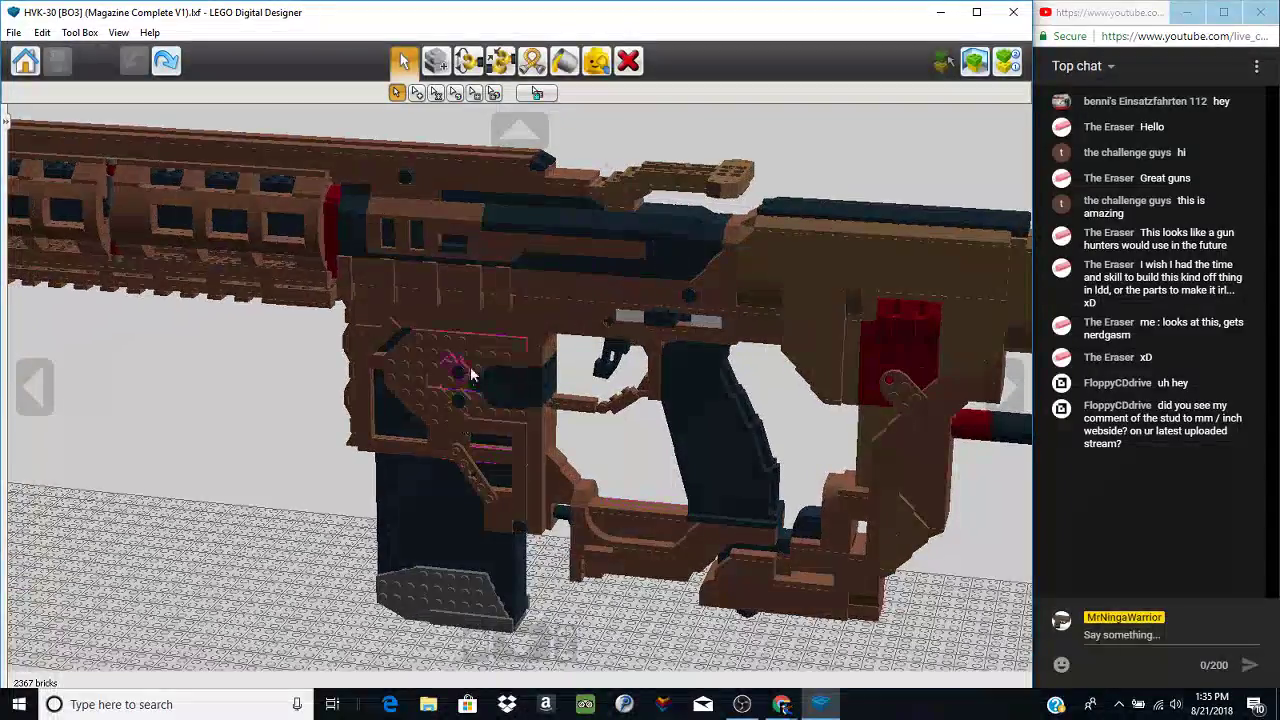
scroll(601, 414, up, 6)
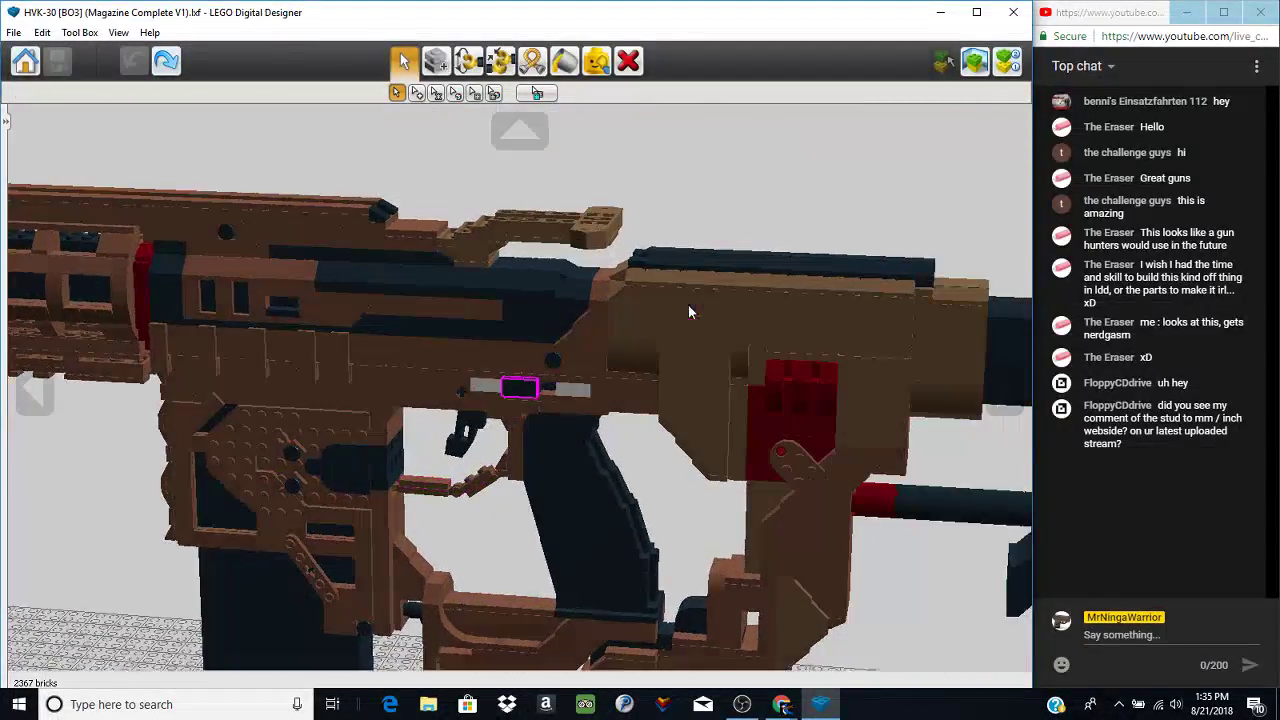
scroll(480, 512, up, 5)
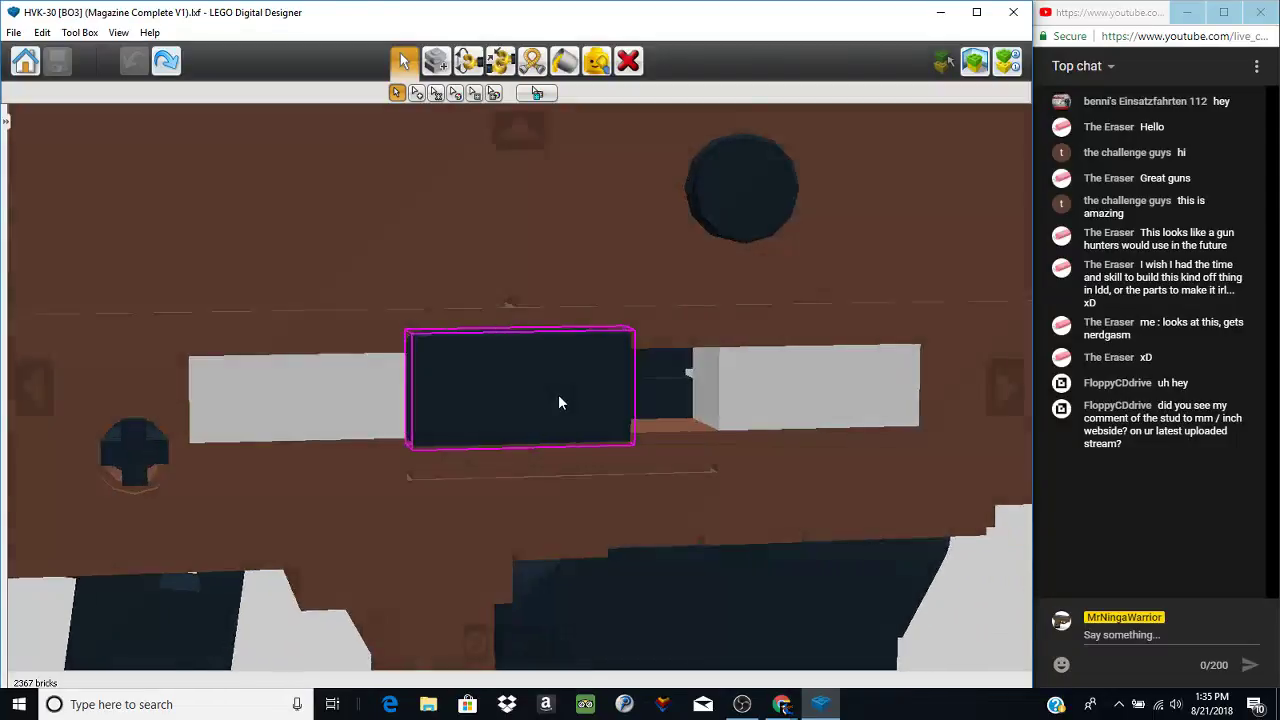
right_drag(547, 417, 581, 419)
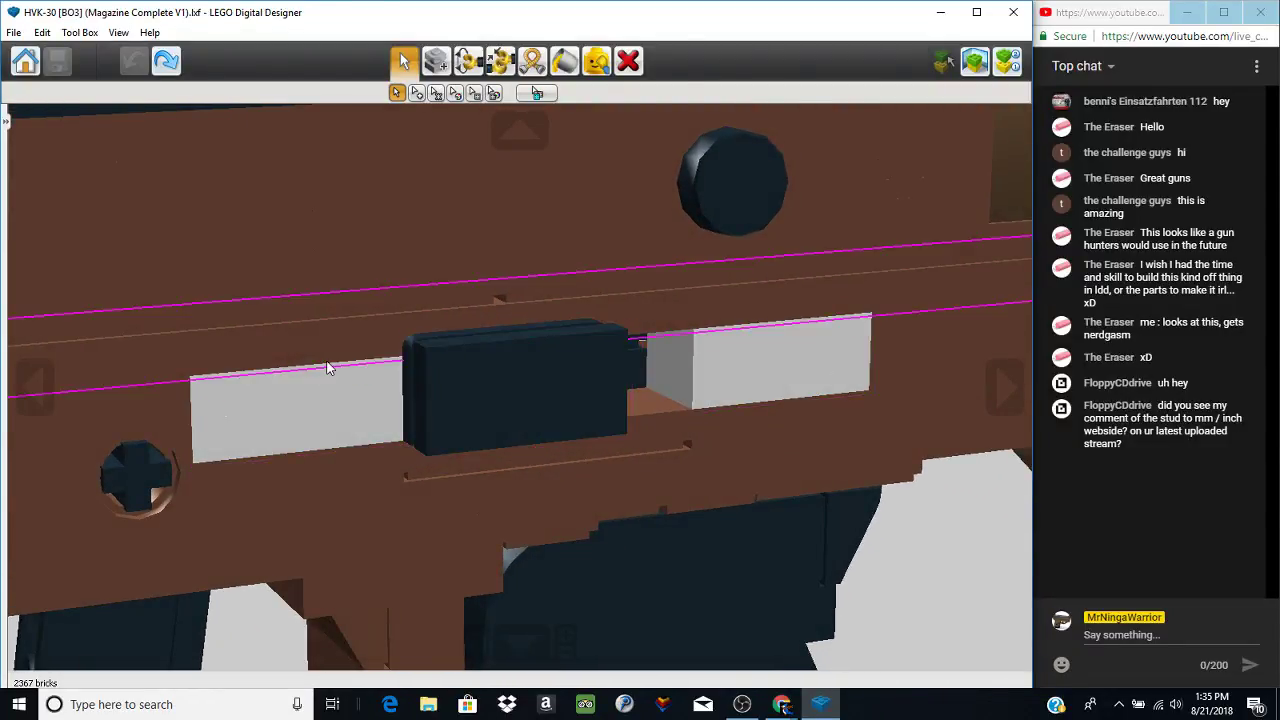
scroll(330, 366, down, 5)
right_drag(864, 458, 675, 447)
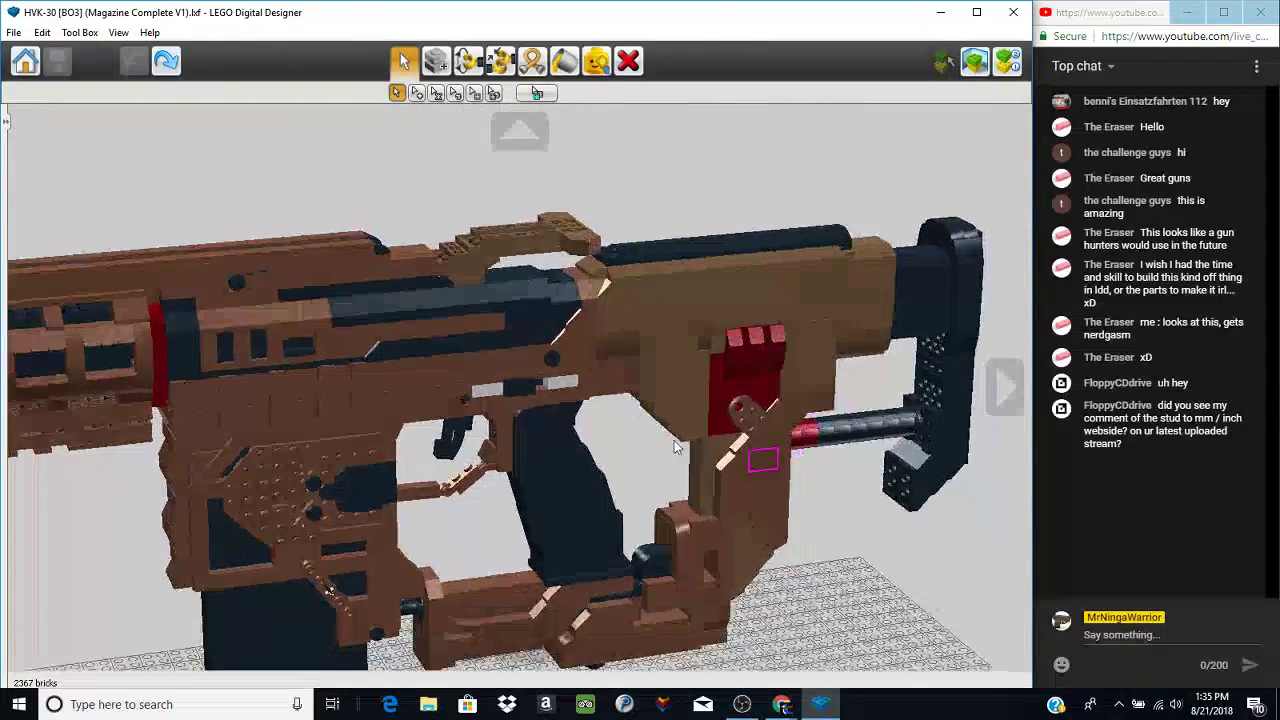
- Examine the raised tan piece on top of the receiver from the side, from above and from the opposite side
right_click(485, 264)
scroll(633, 309, up, 2)
right_drag(633, 309, 437, 346)
scroll(437, 346, up, 1)
right_click(612, 432)
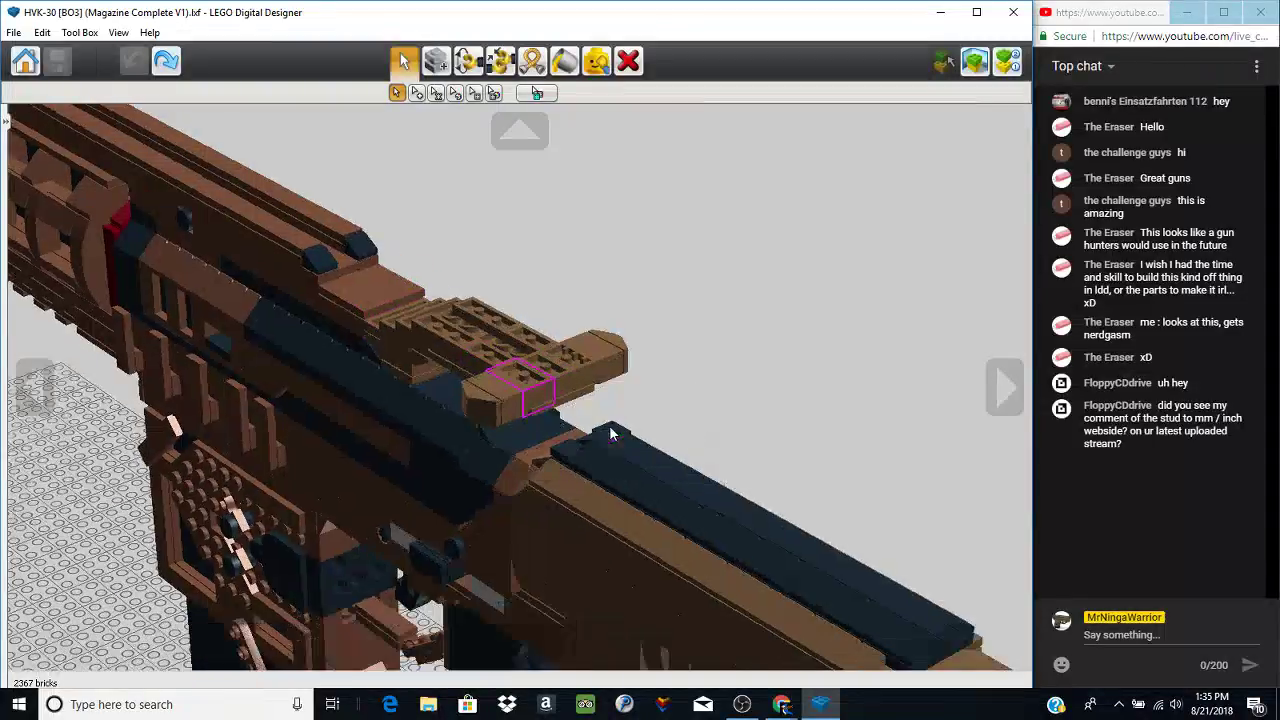
right_drag(612, 434, 381, 498)
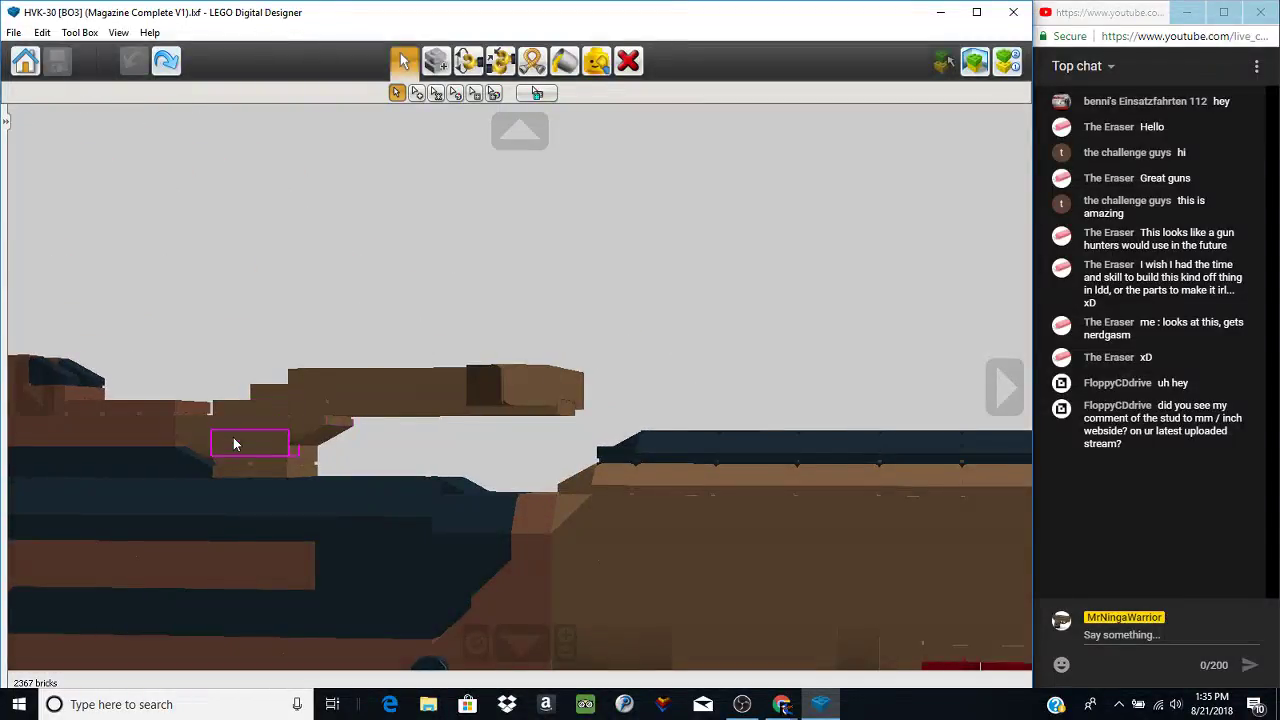
right_drag(235, 444, 431, 428)
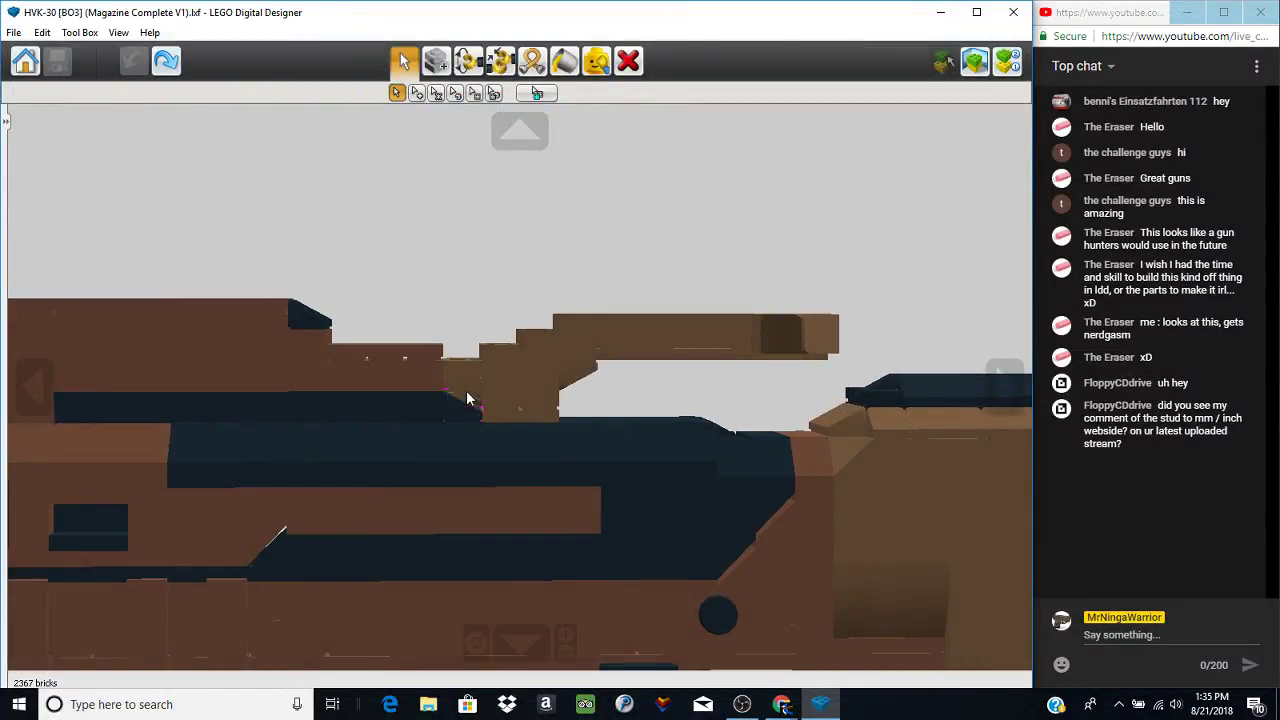
right_drag(537, 440, 455, 494)
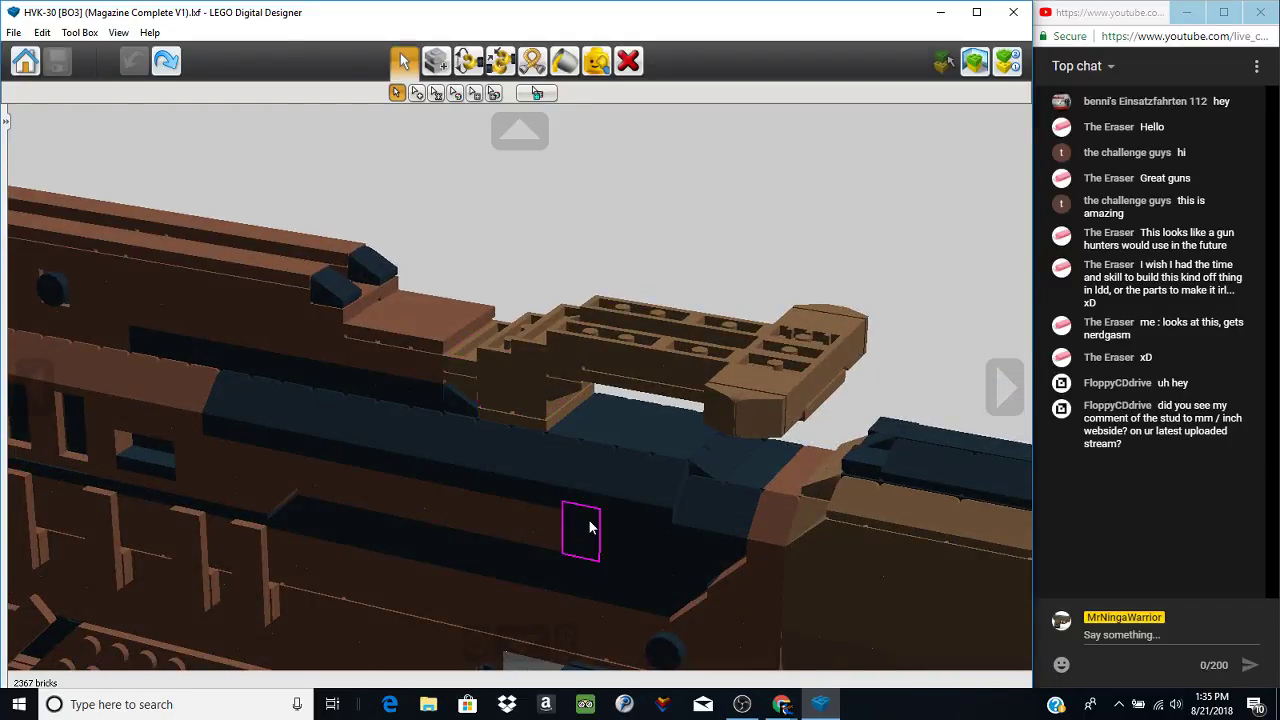
right_drag(959, 286, 850, 390)
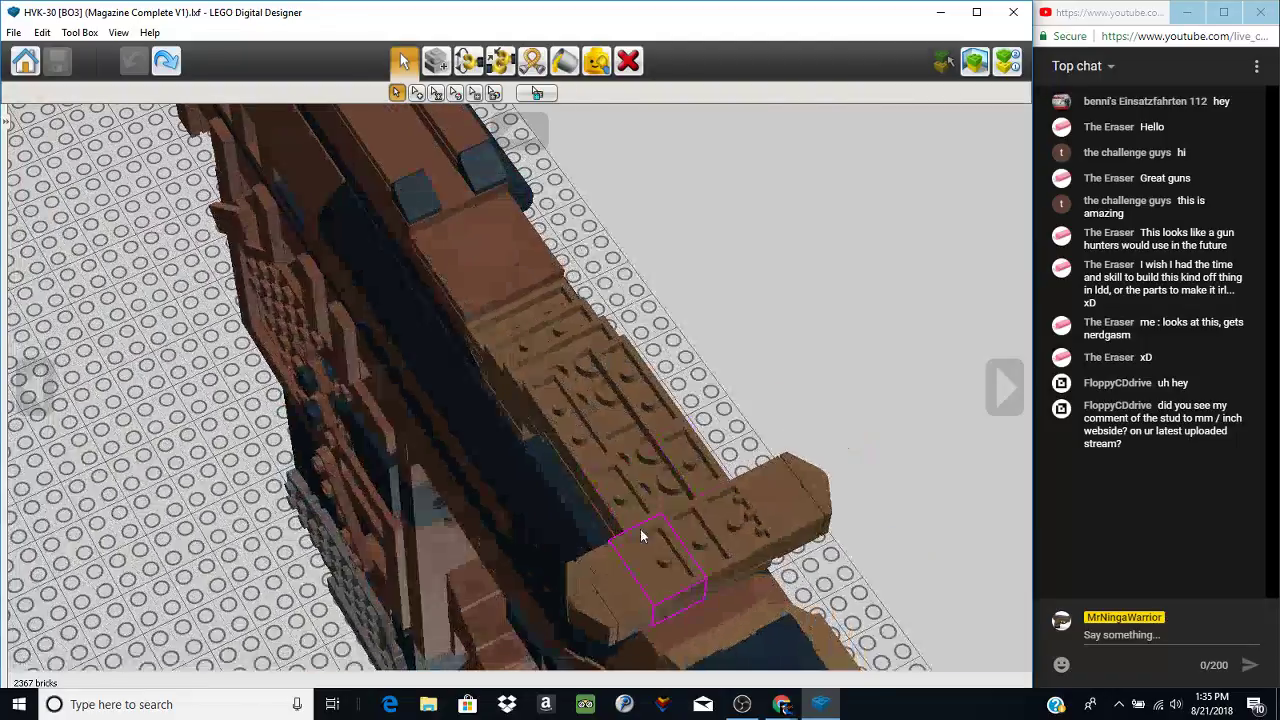
right_click(641, 530)
right_drag(498, 461, 696, 402)
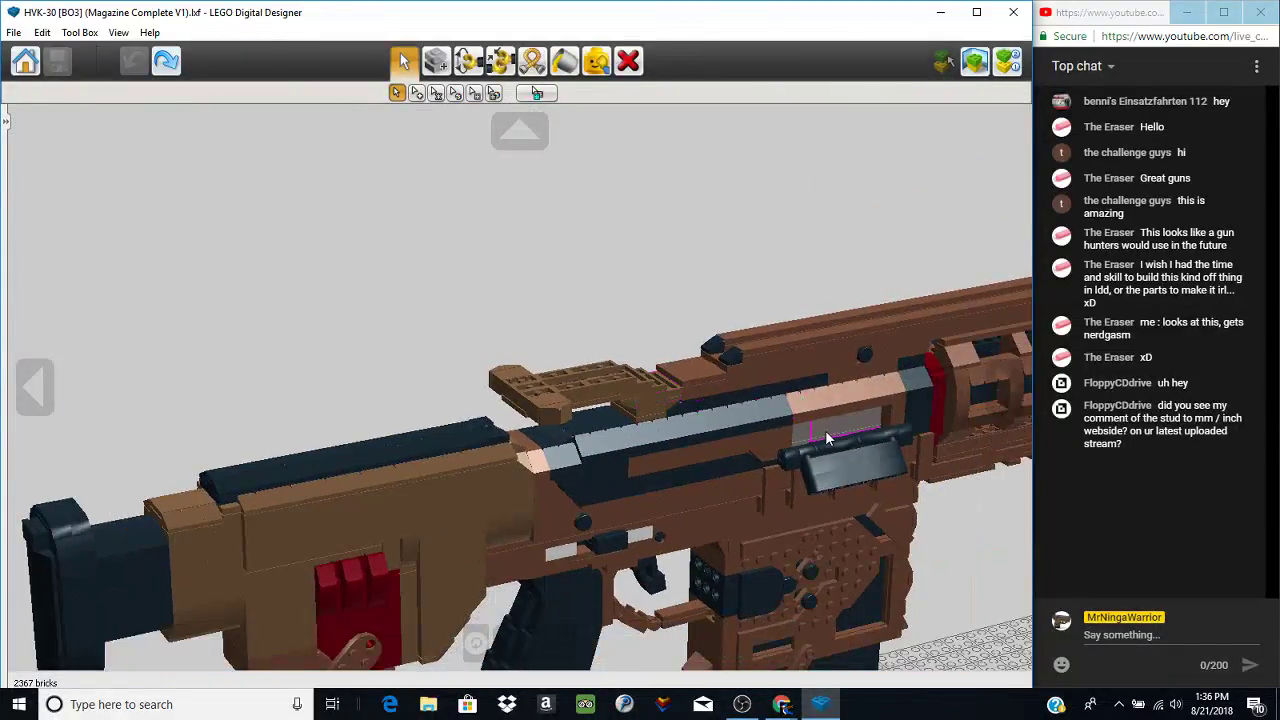
right_drag(826, 438, 615, 455)
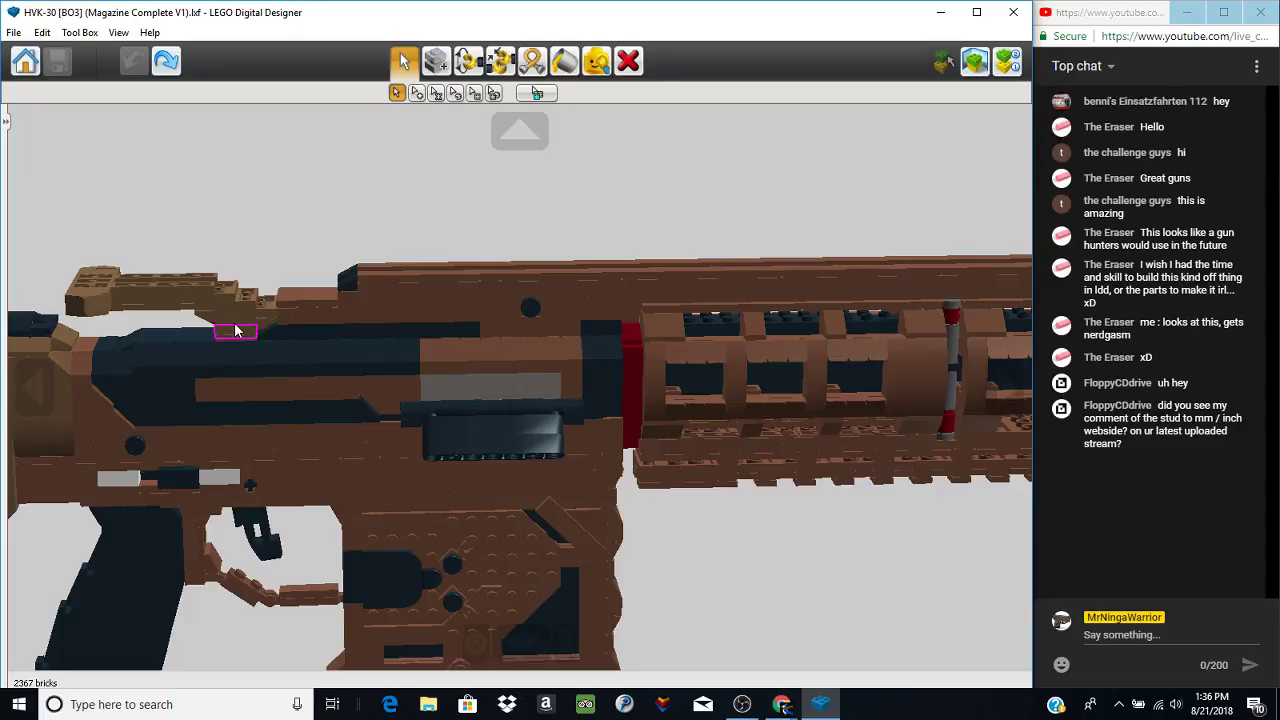
- Examine the handguard from the ejection port side and the muzzle end straight on
scroll(640, 451, down, 5)
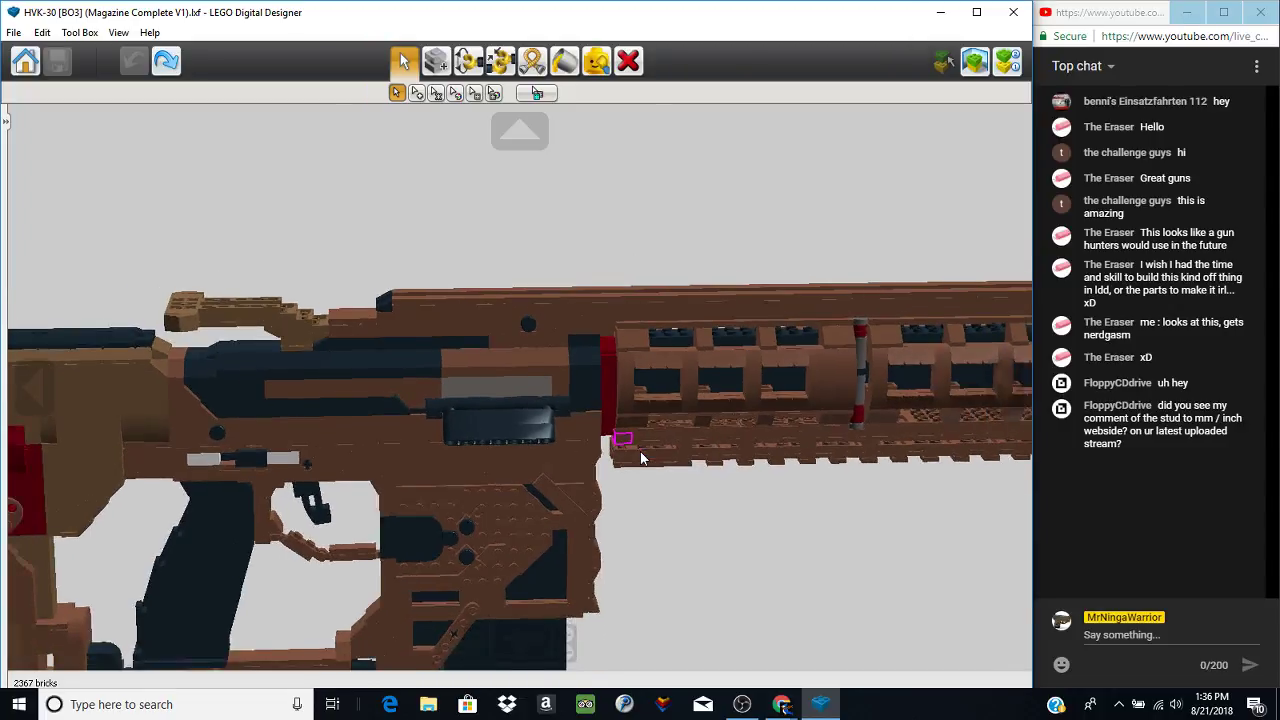
right_click(843, 417)
right_drag(772, 438, 603, 388)
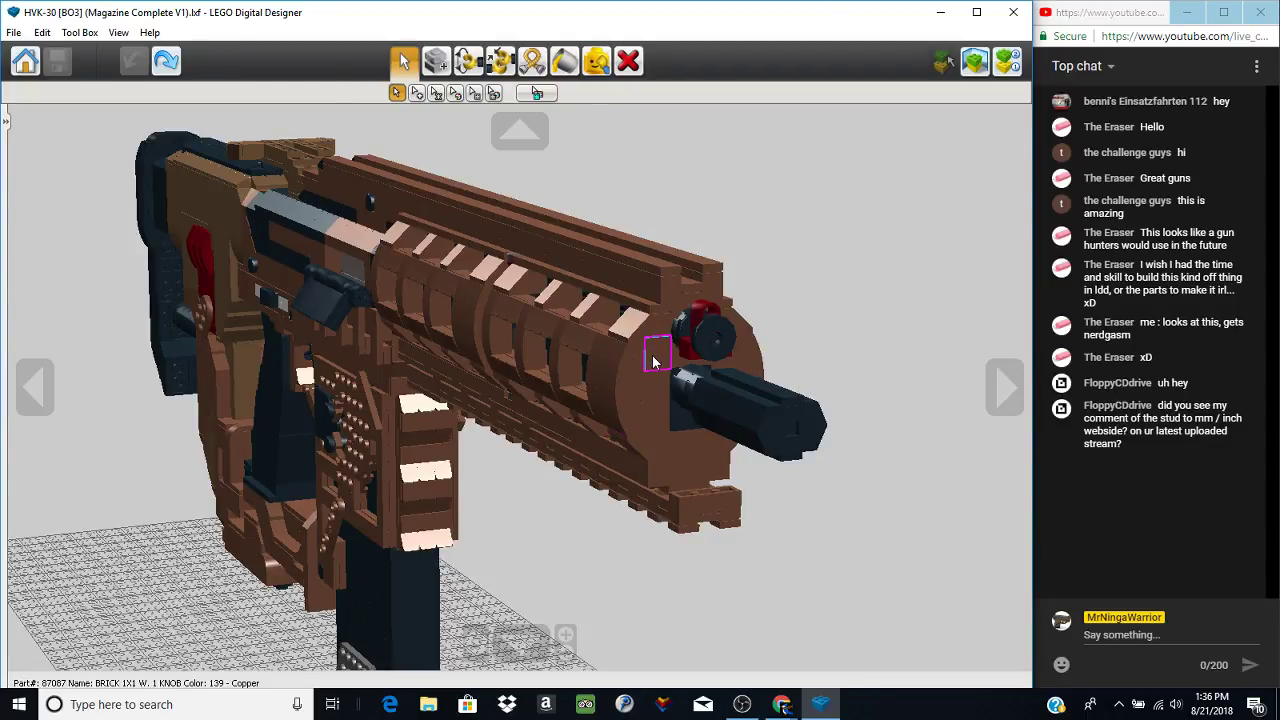
mouse_move(654, 362)
mouse_down()
mouse_move(843, 606)
mouse_move(786, 529)
mouse_move(749, 374)
mouse_move(650, 366)
mouse_move(907, 611)
mouse_move(648, 365)
mouse_up()
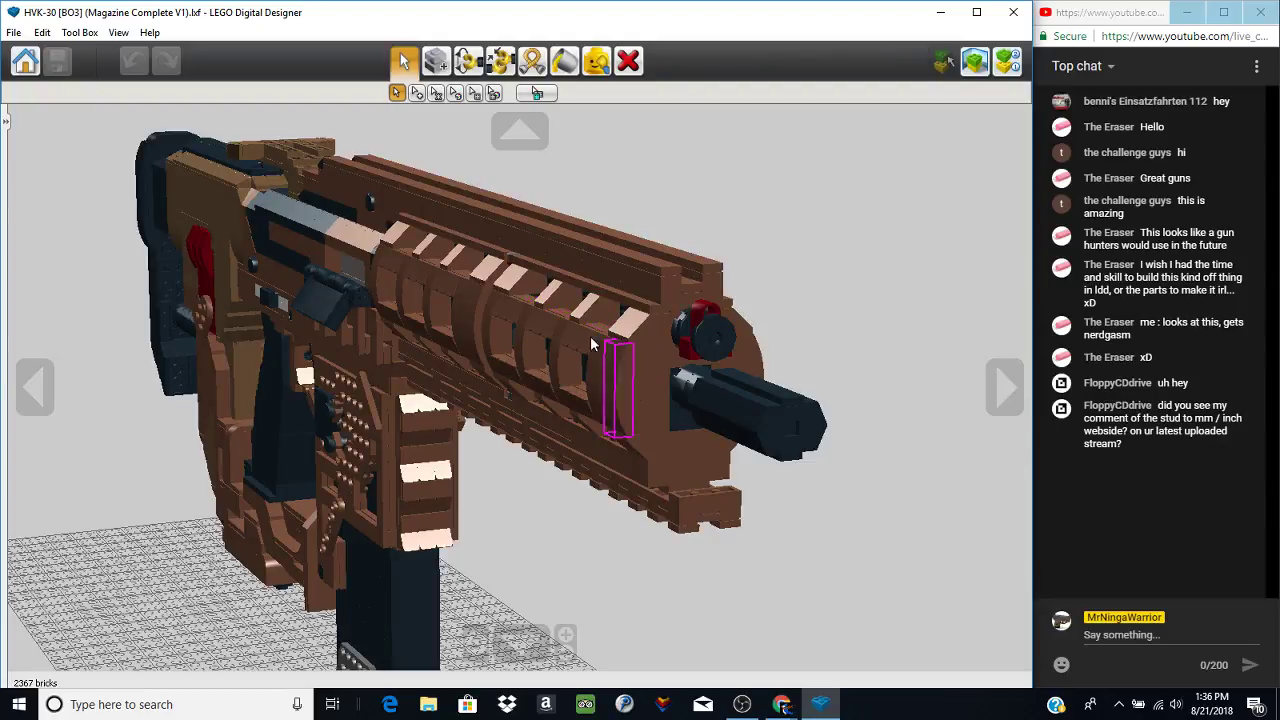
right_drag(606, 418, 550, 387)
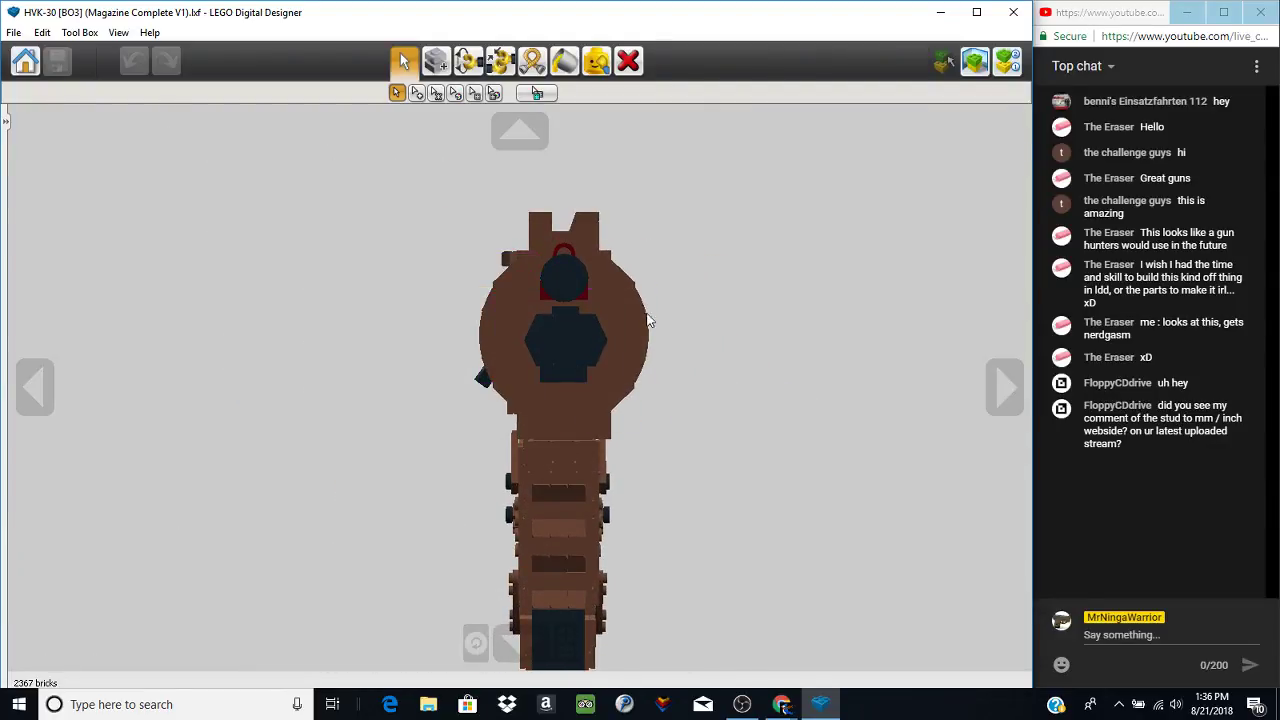
right_drag(557, 420, 566, 357)
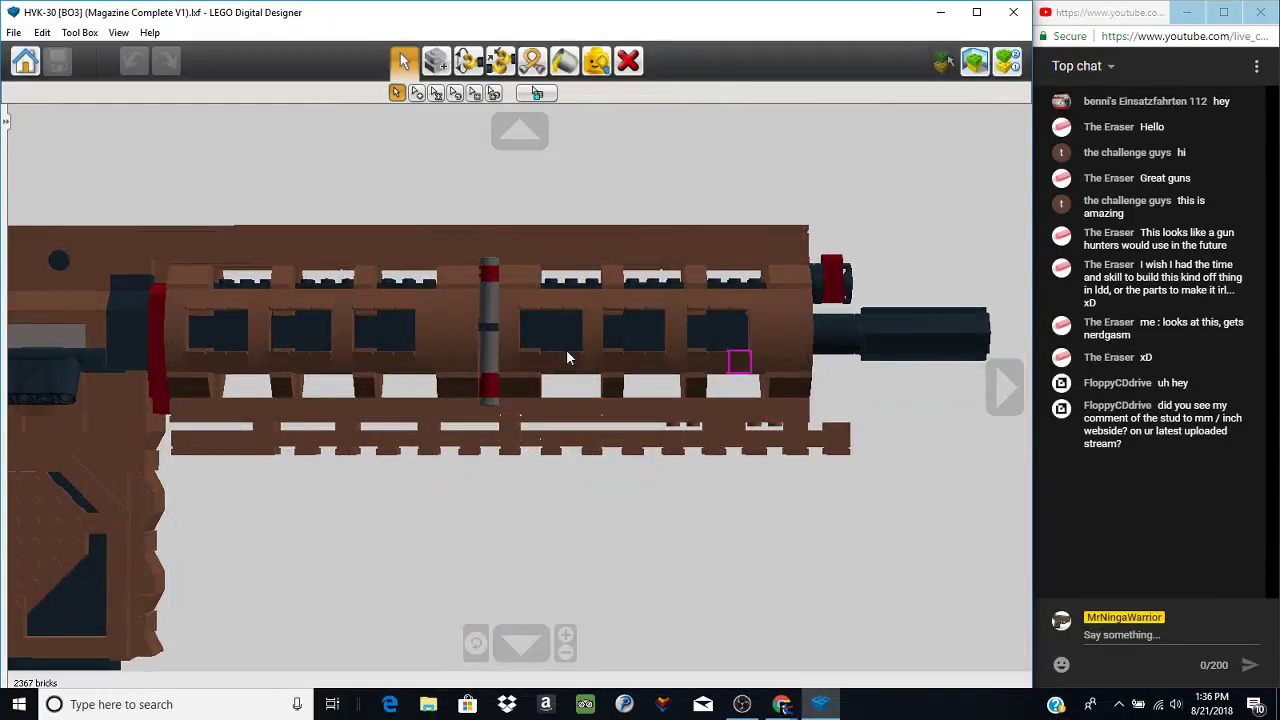
- Inspect the handguard's front section, the barrel and the red-ringed tube above it close up
scroll(600, 420, up, 5)
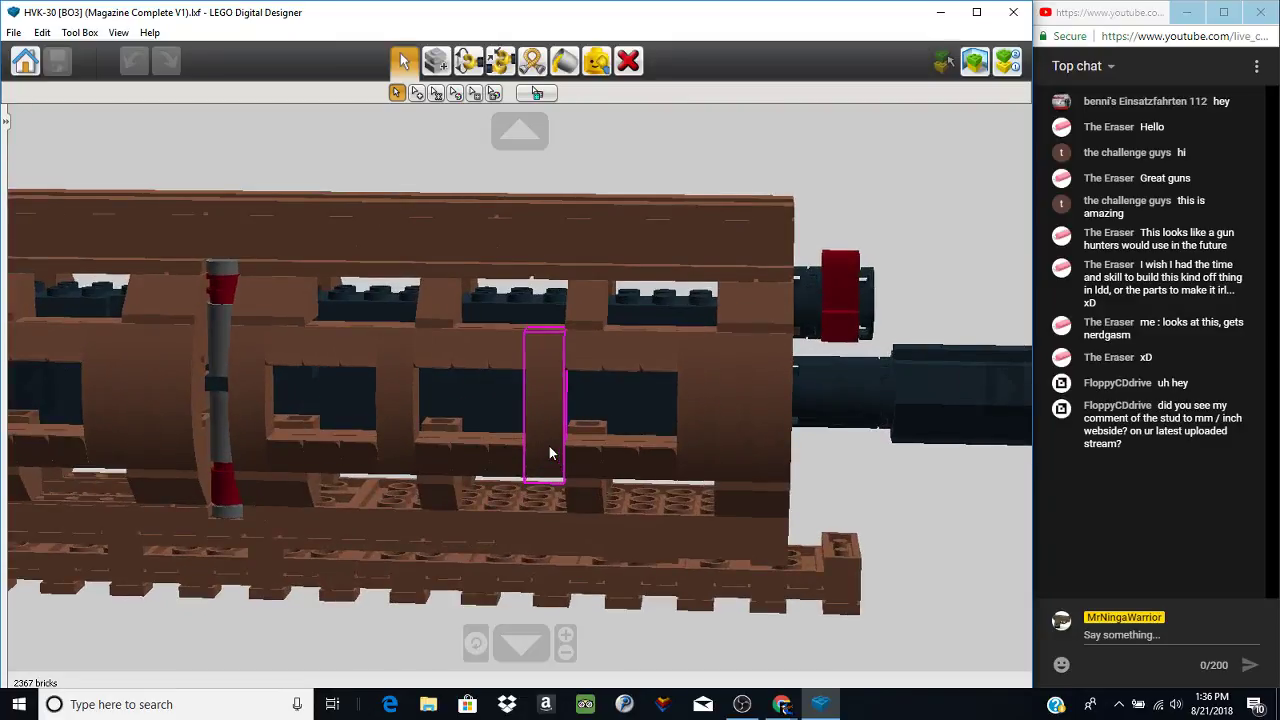
scroll(620, 422, down, 3)
right_drag(640, 422, 623, 362)
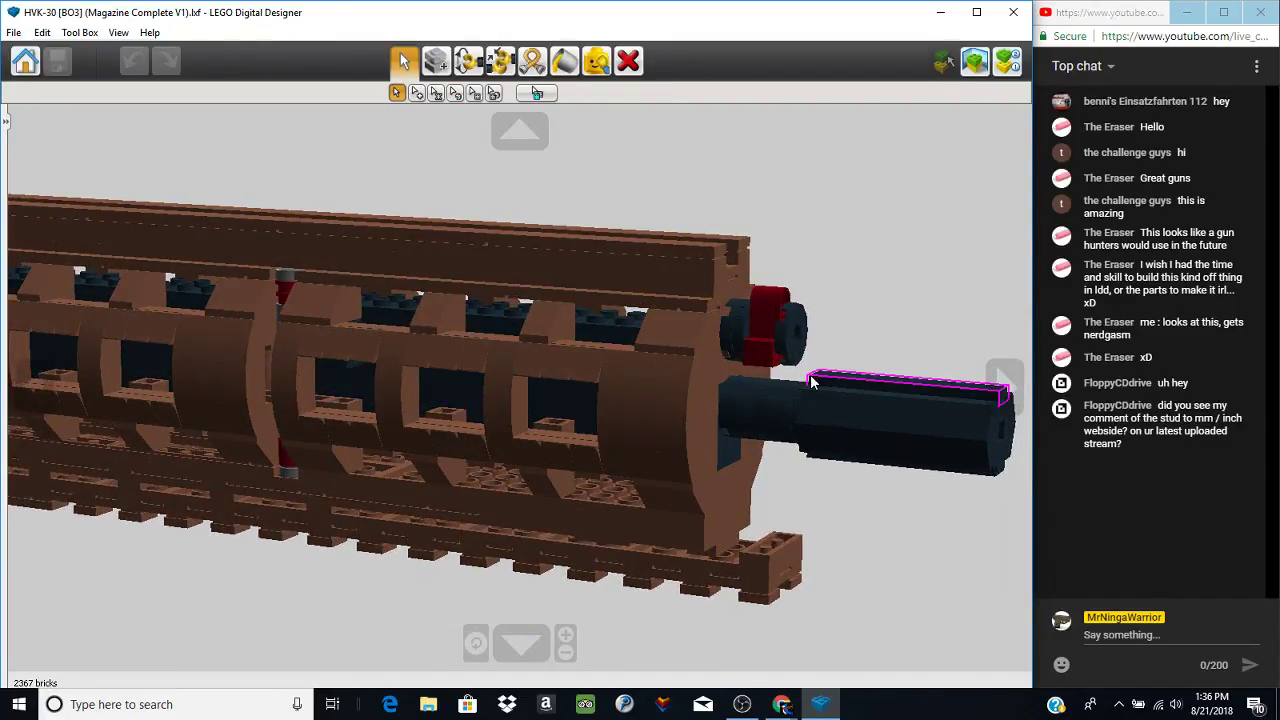
right_drag(872, 428, 690, 385)
right_drag(566, 411, 462, 612)
scroll(462, 612, down, 2)
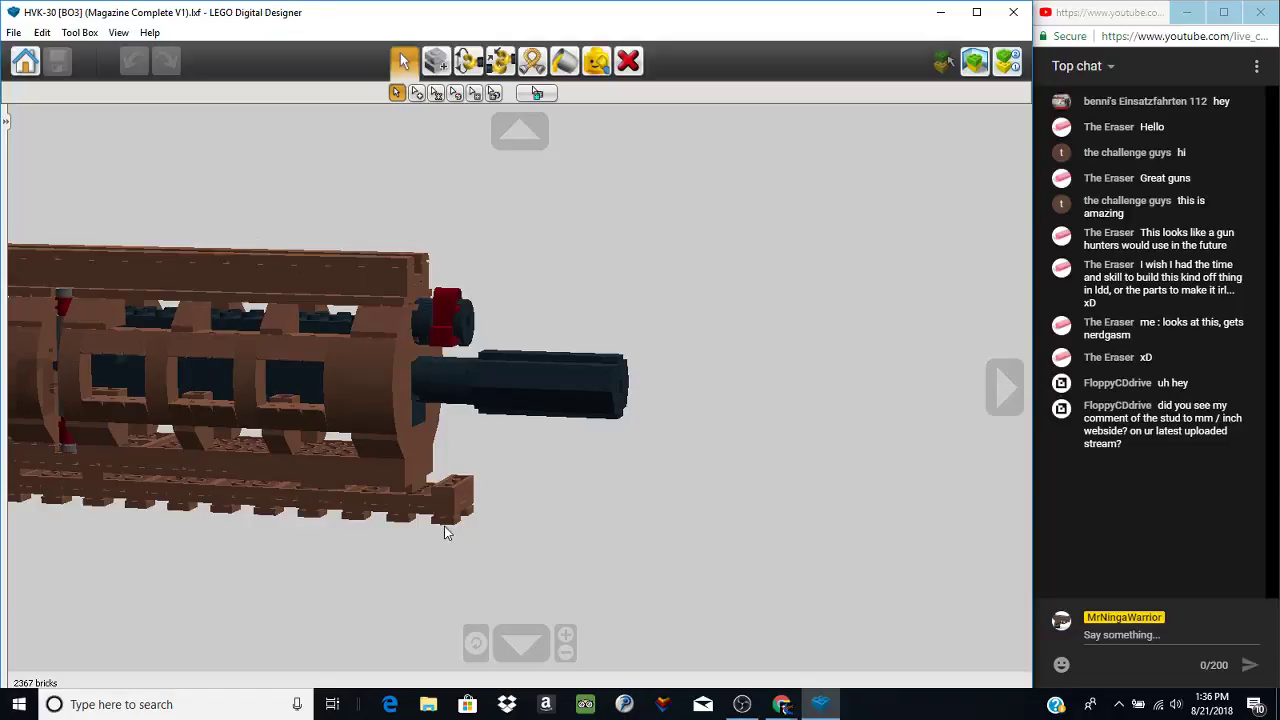
right_click(434, 316)
scroll(412, 388, down, 2)
right_drag(530, 393, 497, 508)
scroll(497, 508, up, 2)
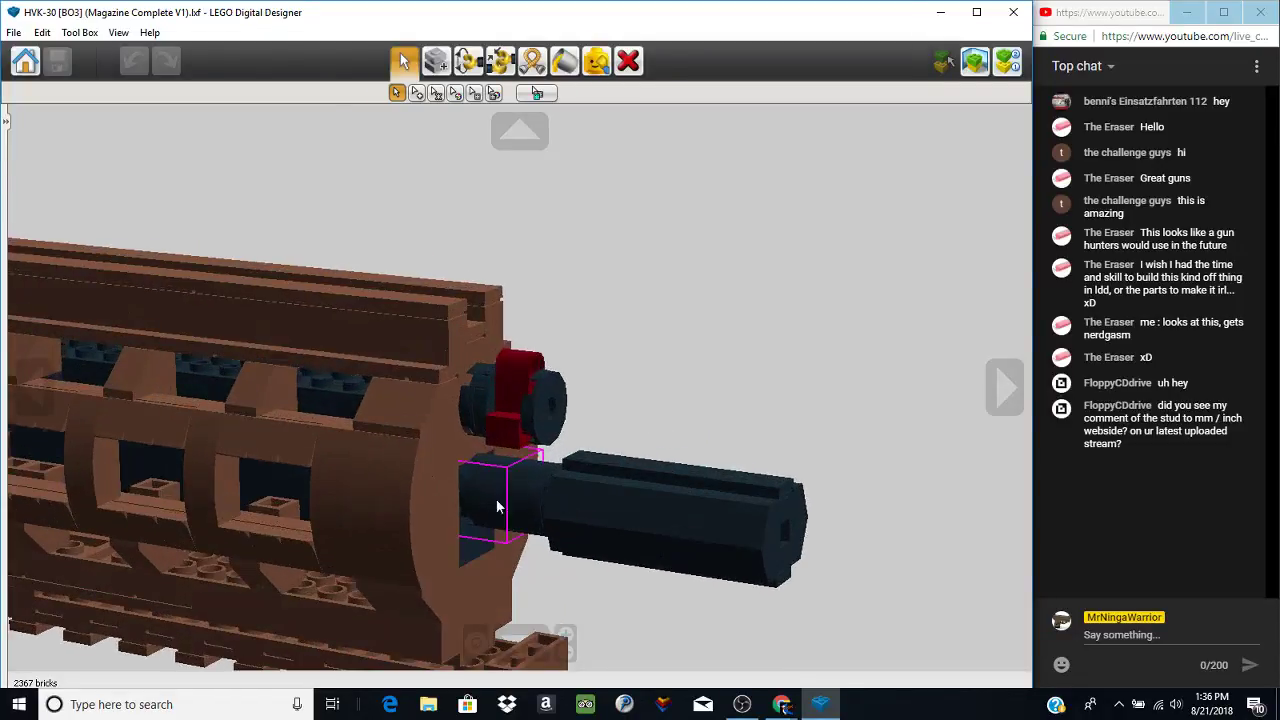
- Examine the handguard's underside rail and upper rails, ending close up on the red and grey hinge post at mid-length
scroll(241, 588, down, 2)
right_click(268, 541)
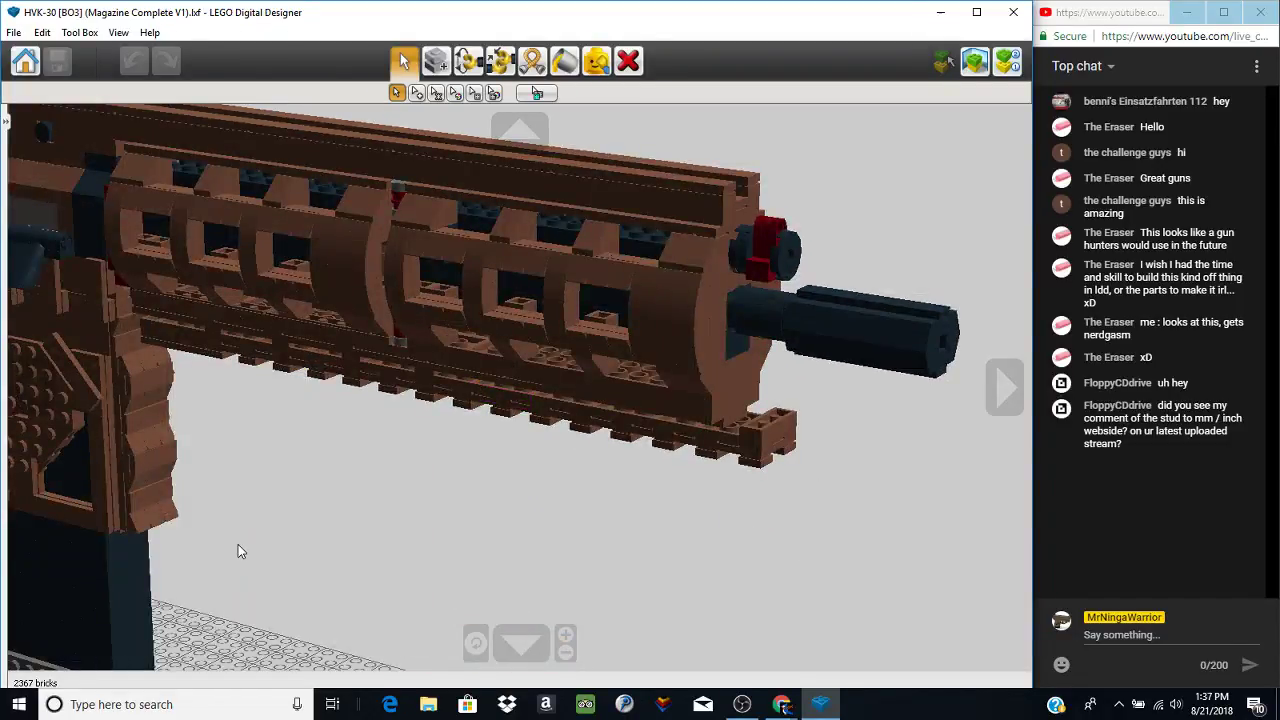
right_drag(497, 601, 246, 542)
right_drag(420, 541, 490, 137)
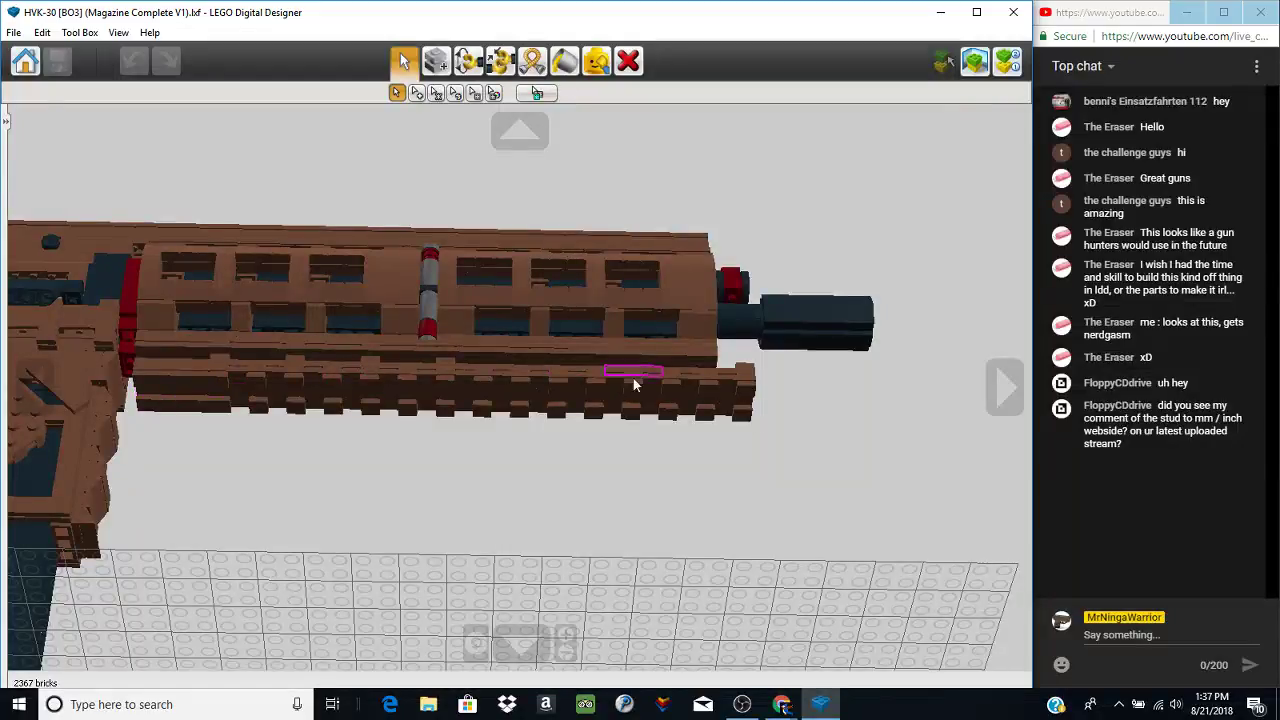
right_drag(633, 384, 455, 242)
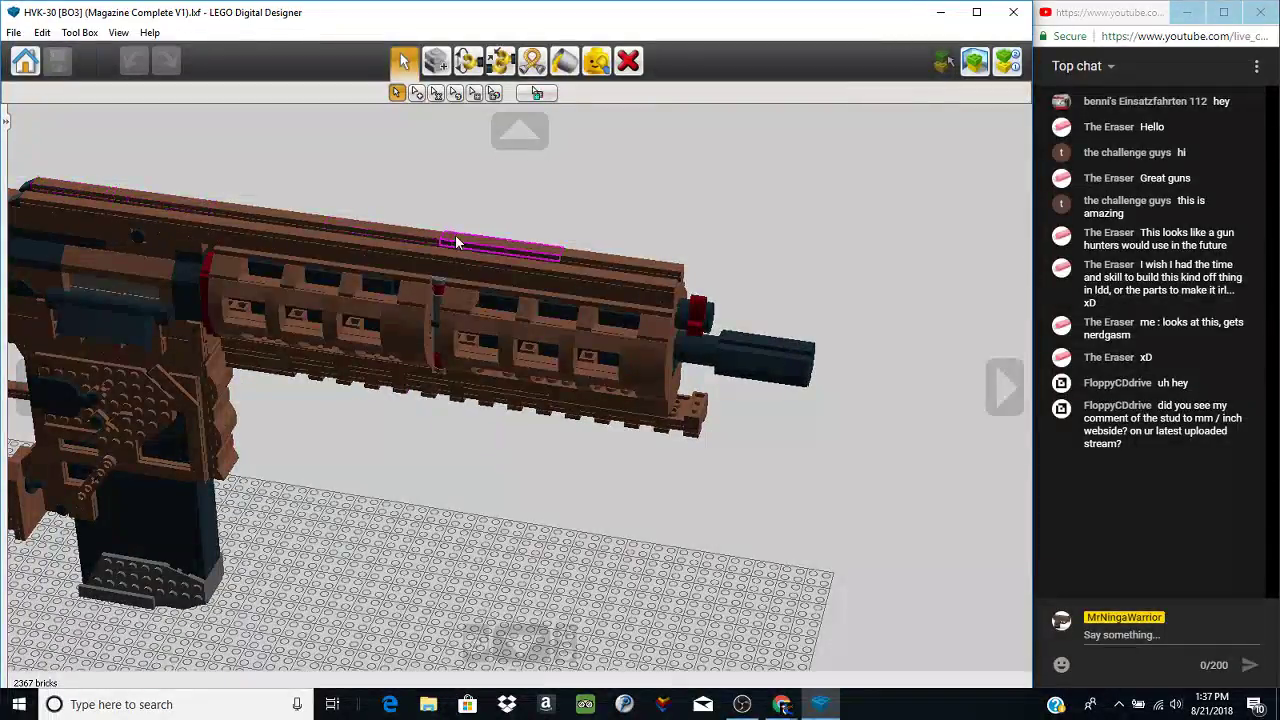
right_drag(277, 393, 120, 352)
scroll(319, 477, up, 6)
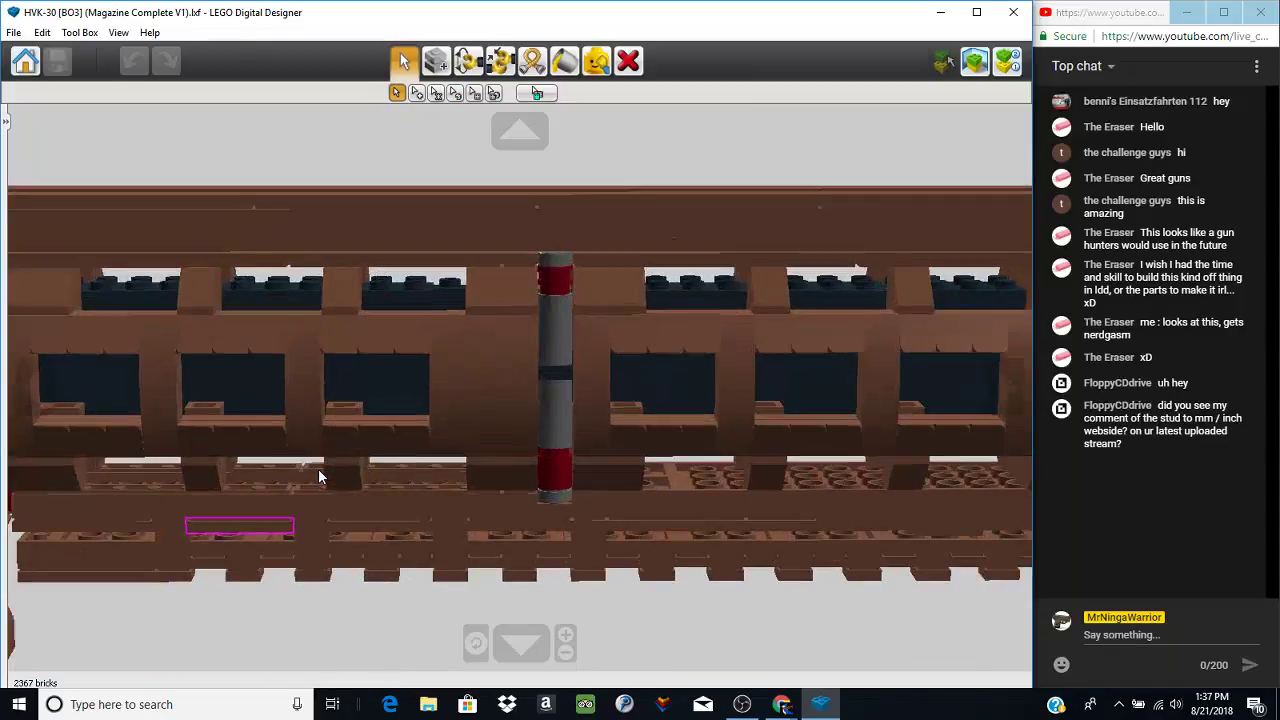
right_drag(319, 477, 253, 522)
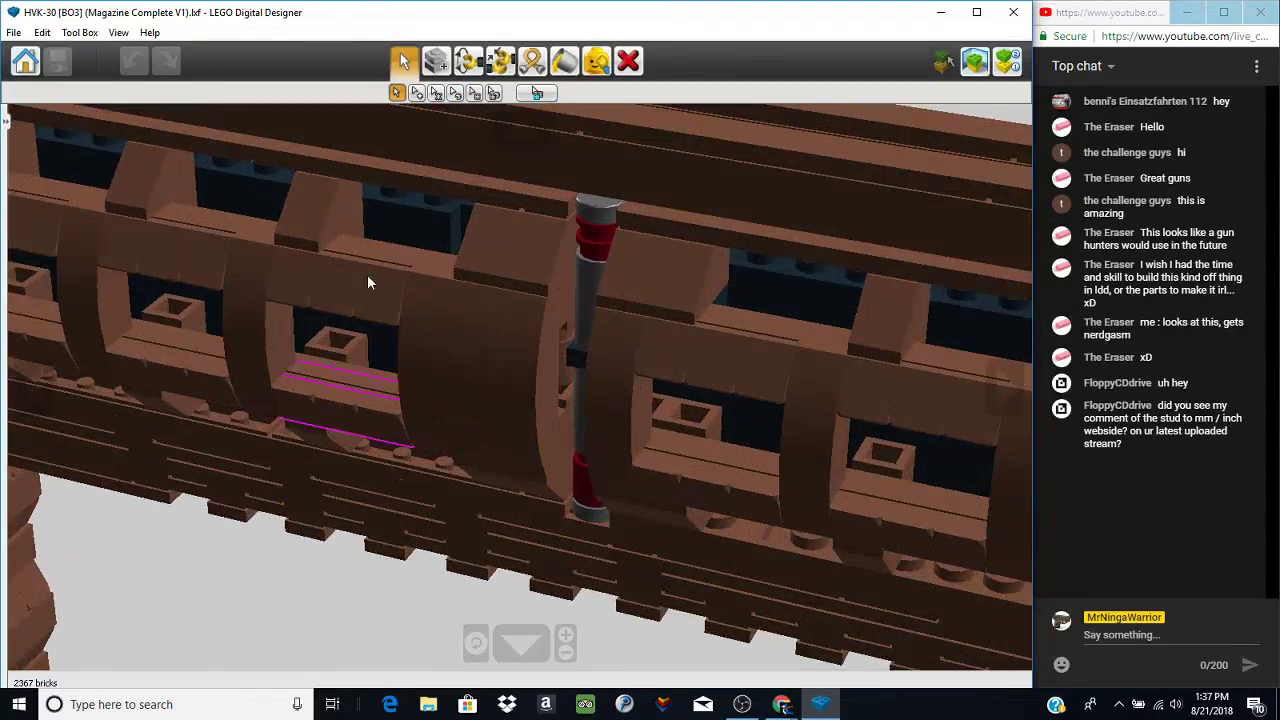
- Rotate the hinge at the middle of the handguard to -90.68 degrees with the Hinge tool
click(467, 61)
right_drag(536, 310, 523, 386)
click(567, 377)
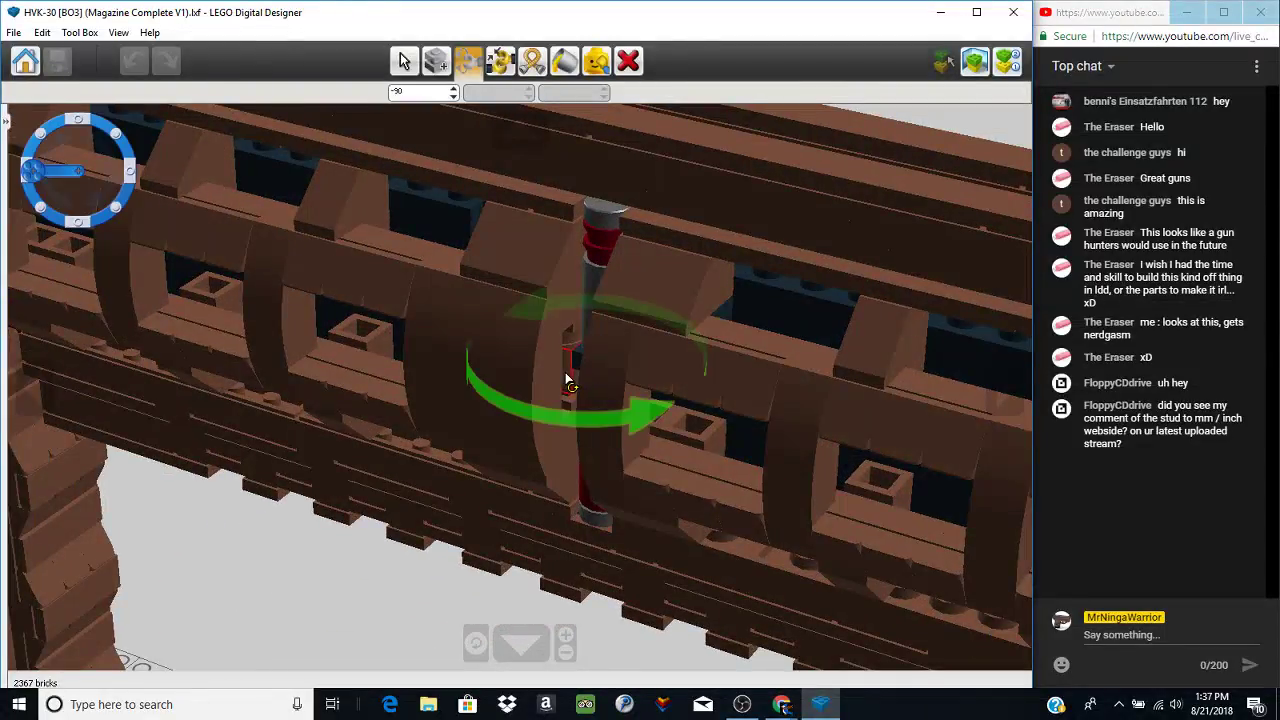
drag(514, 409, 607, 432)
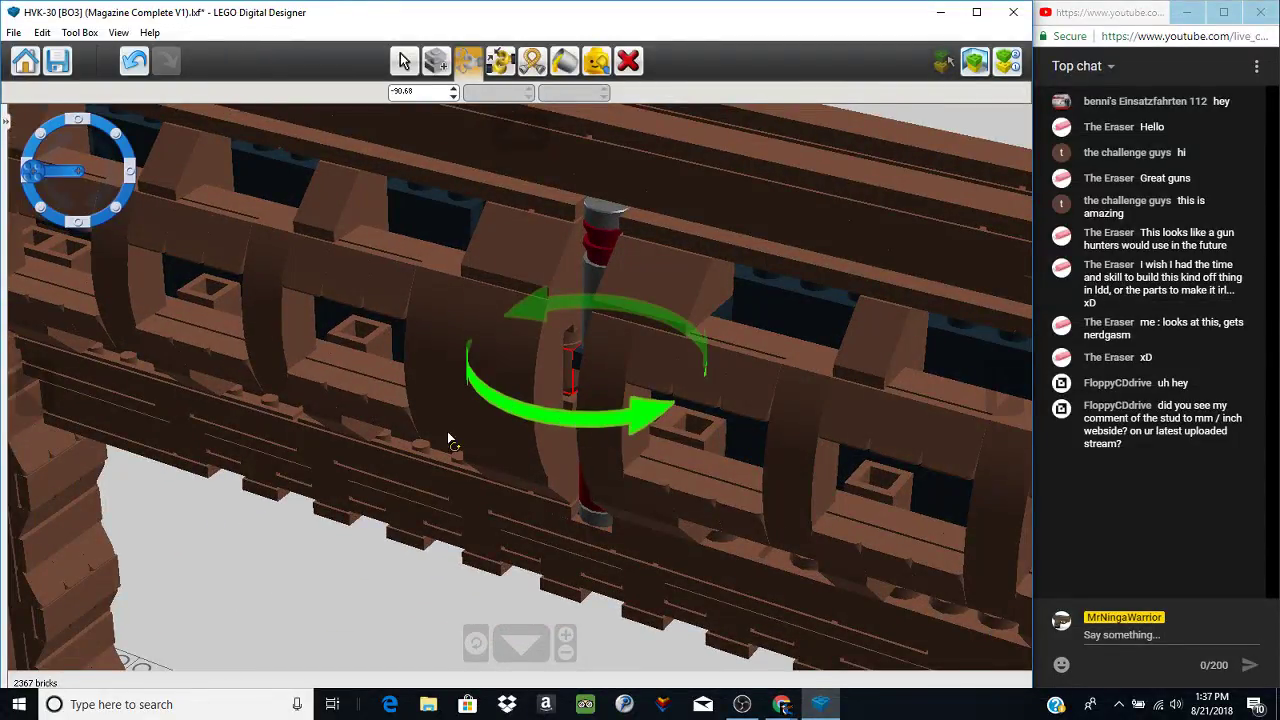
scroll(448, 434, down, 4)
right_drag(379, 472, 475, 483)
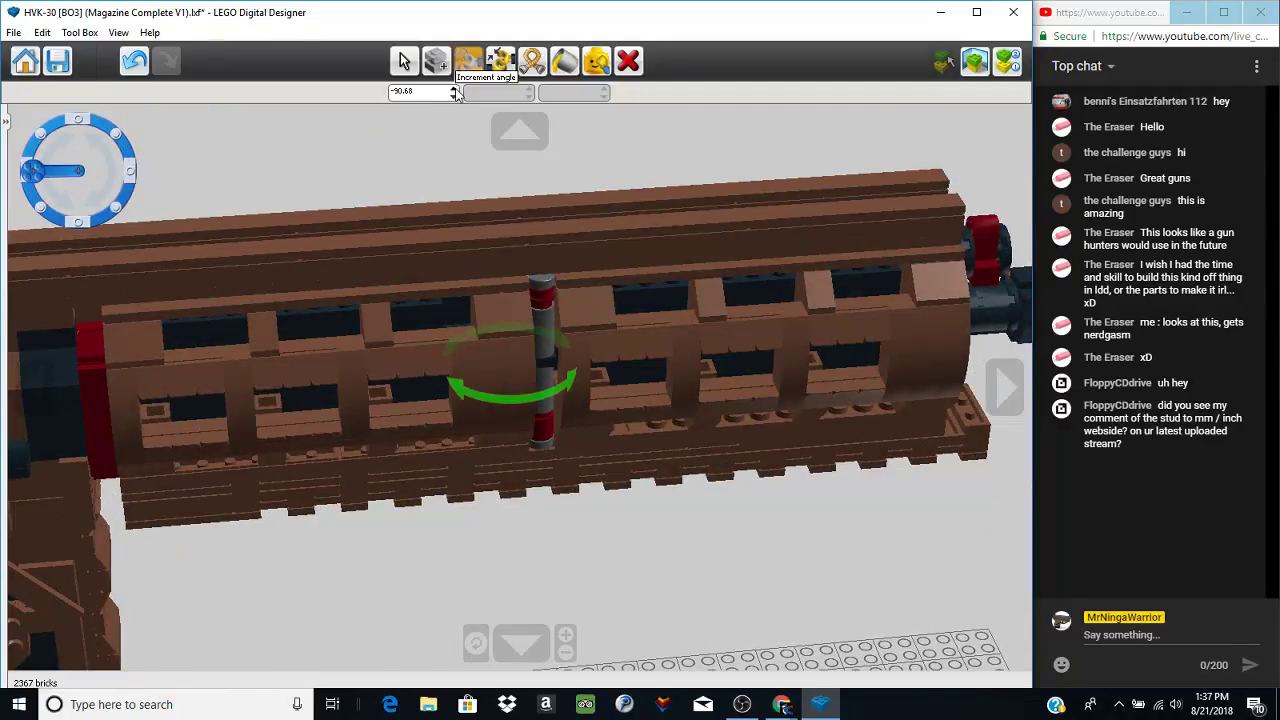
- Swing the rear handguard panel on the opposite side outward on its central hinge, lowering the angle past -97.44 degrees
click(526, 156)
right_drag(526, 156, 436, 418)
scroll(442, 157, up, 5)
click(436, 418)
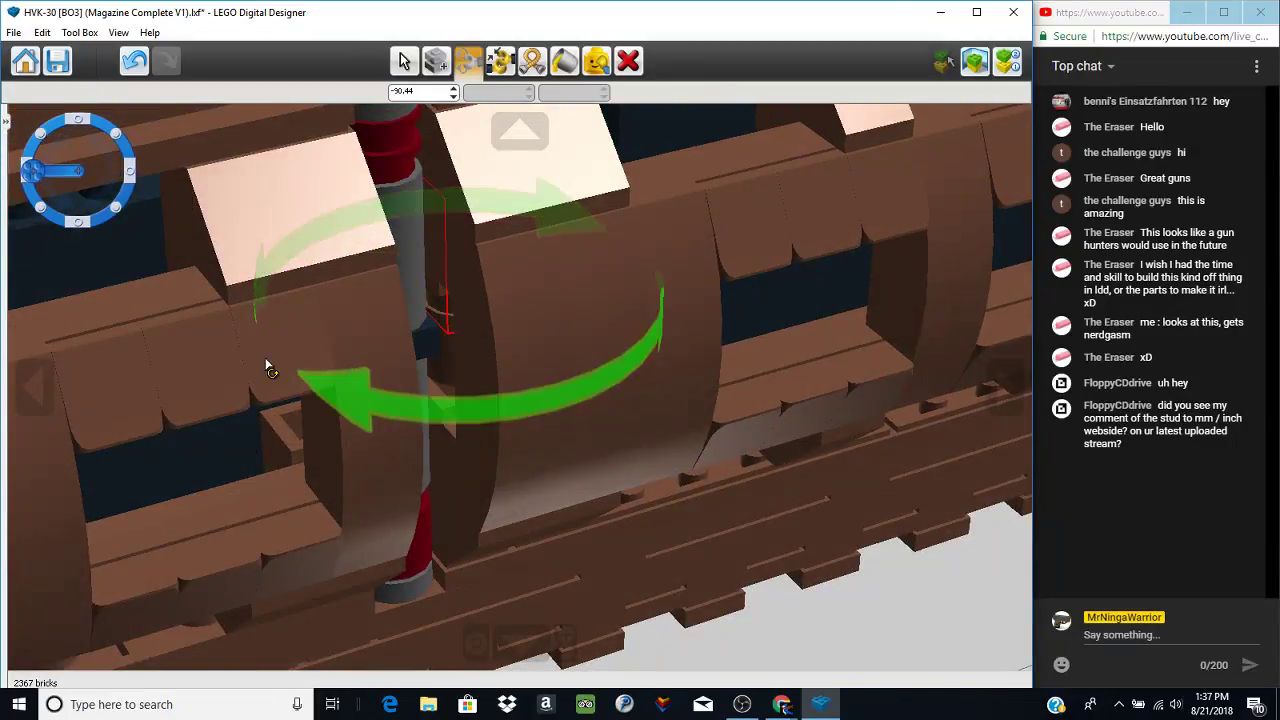
right_drag(267, 367, 420, 120)
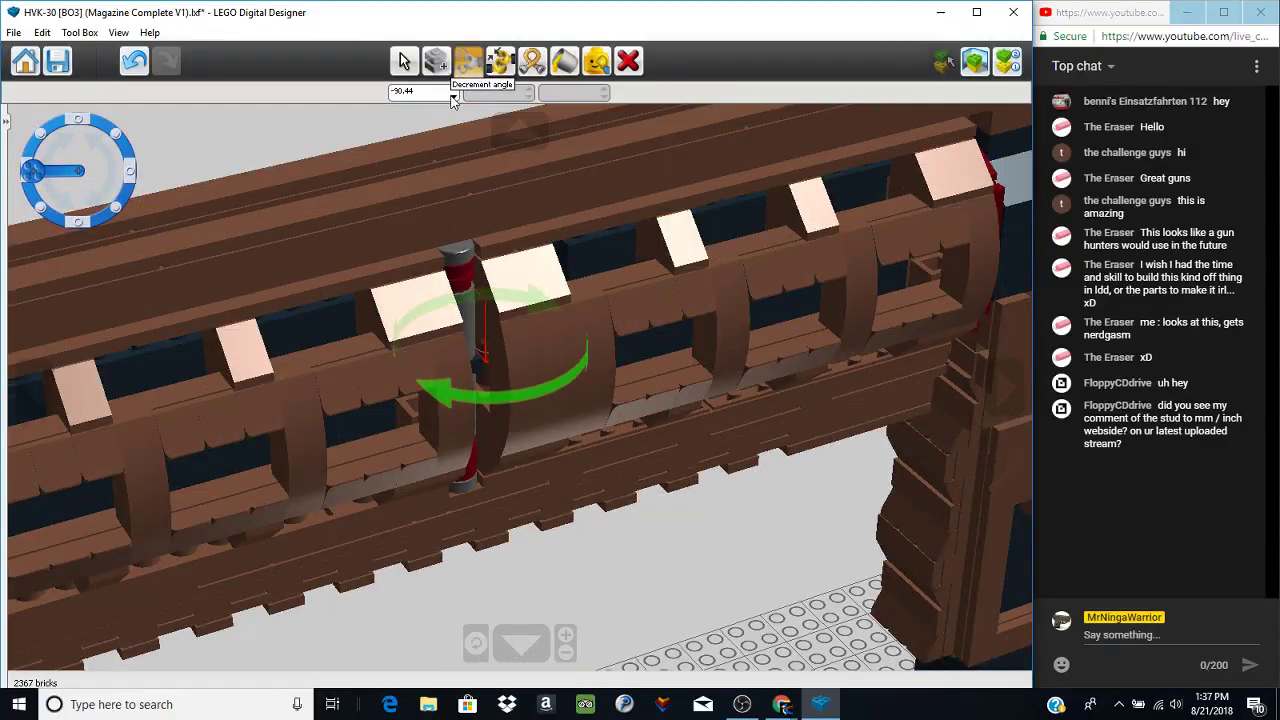
click(453, 100)
click(453, 100)
click(453, 100)
click(453, 100)
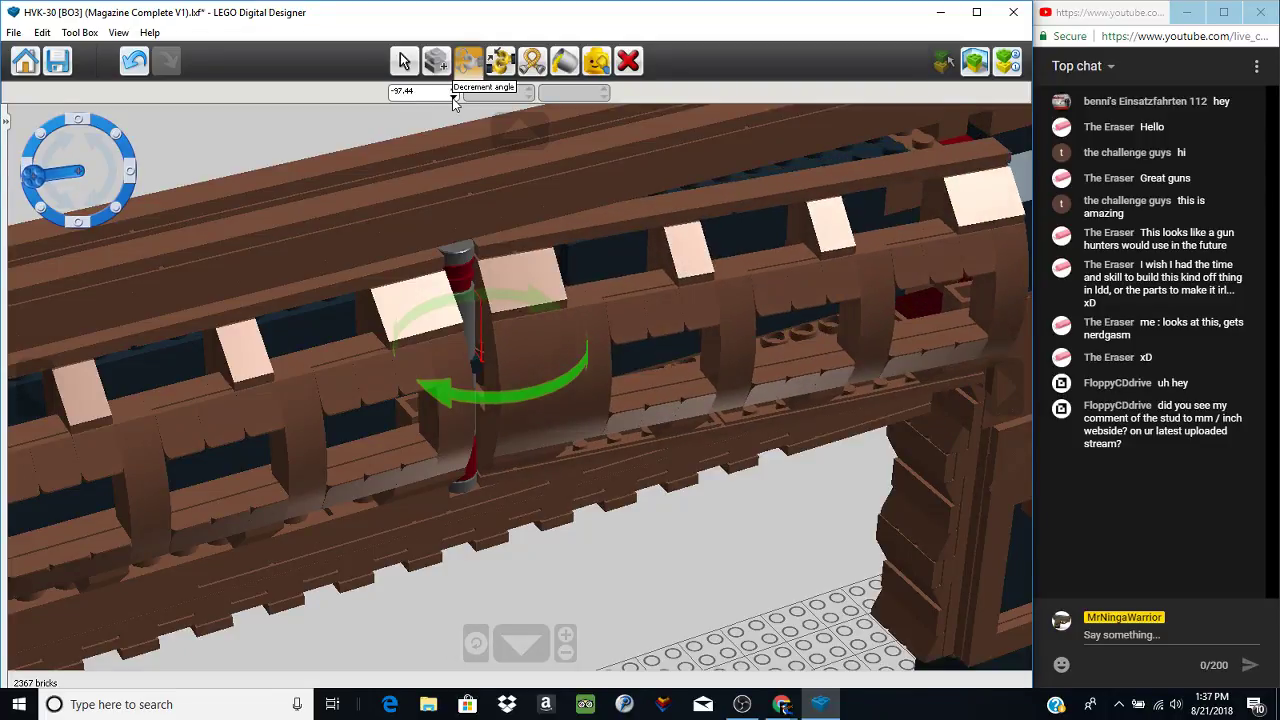
click(453, 100)
click(453, 99)
click(761, 526)
- Examine the opened handguard panel and the interior behind it from the outside and from the receiver end
right_drag(761, 526, 641, 426)
scroll(533, 518, down, 3)
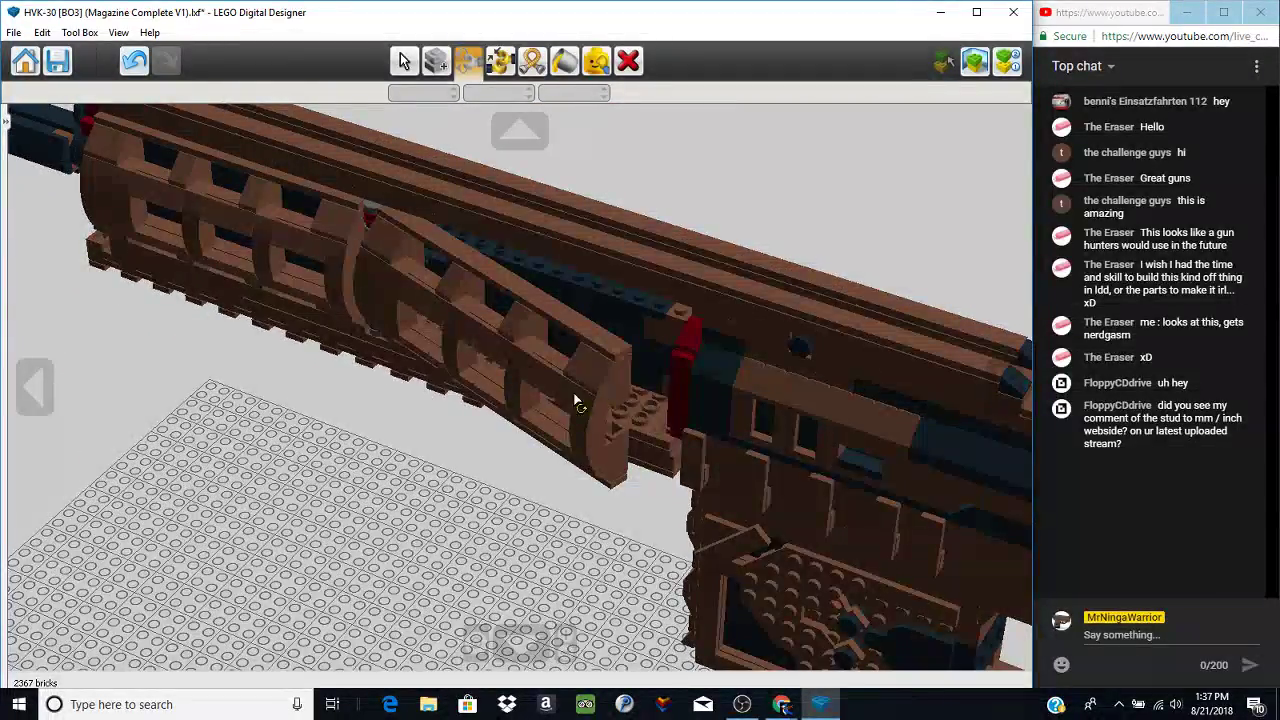
scroll(660, 564, down, 3)
scroll(816, 612, up, 1)
right_drag(817, 618, 438, 363)
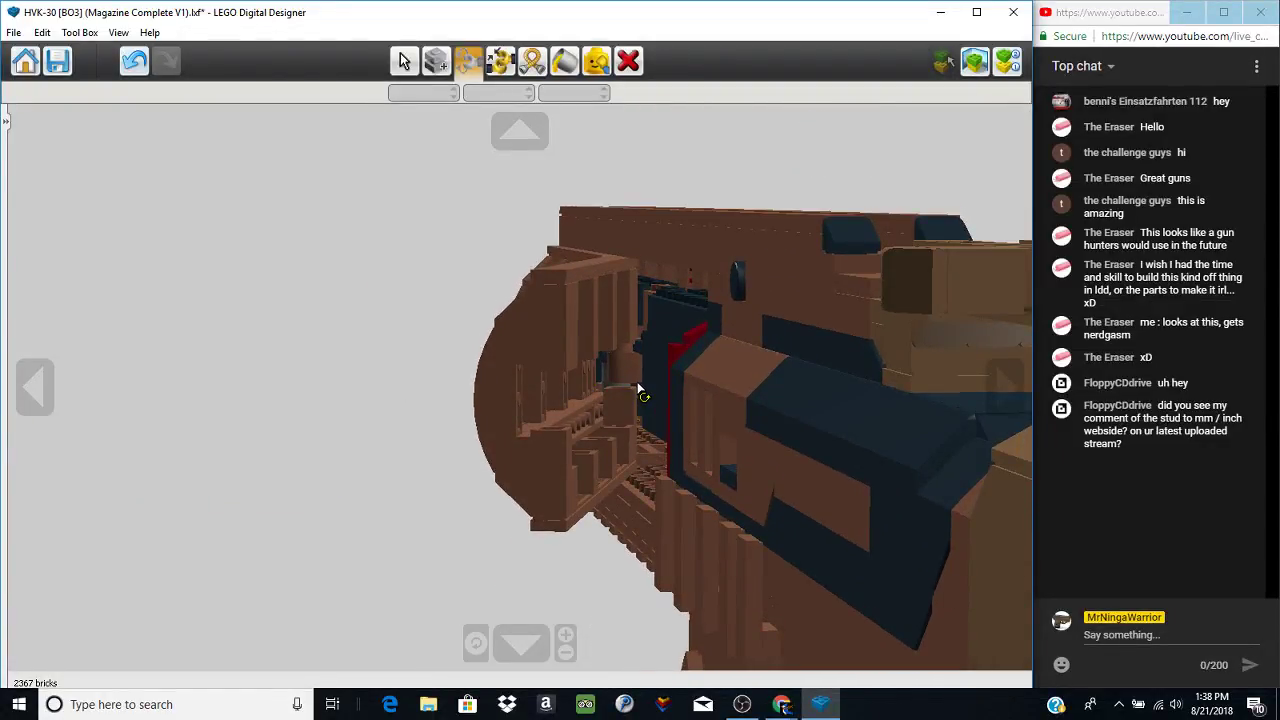
right_drag(449, 386, 595, 465)
scroll(595, 465, down, 1)
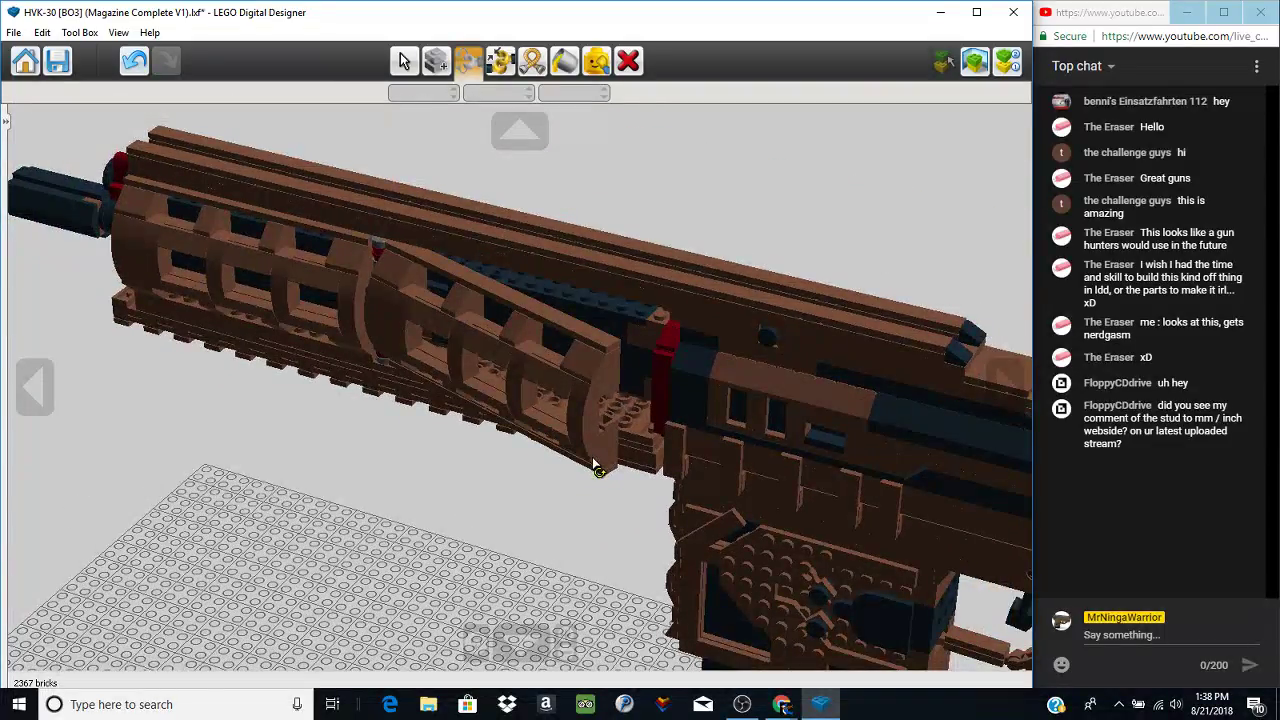
- Undo the hinge rotations of the HVK-30's handguard panels
scroll(596, 467, up, 4)
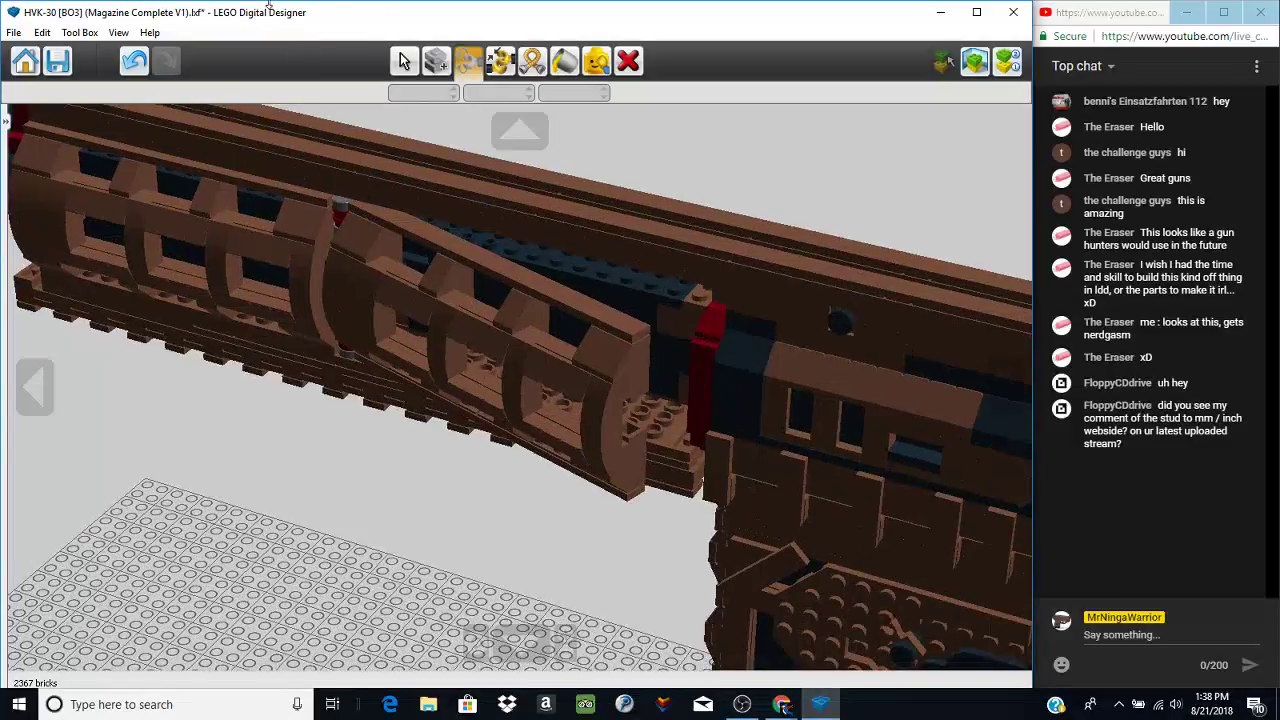
scroll(462, 618, down, 5)
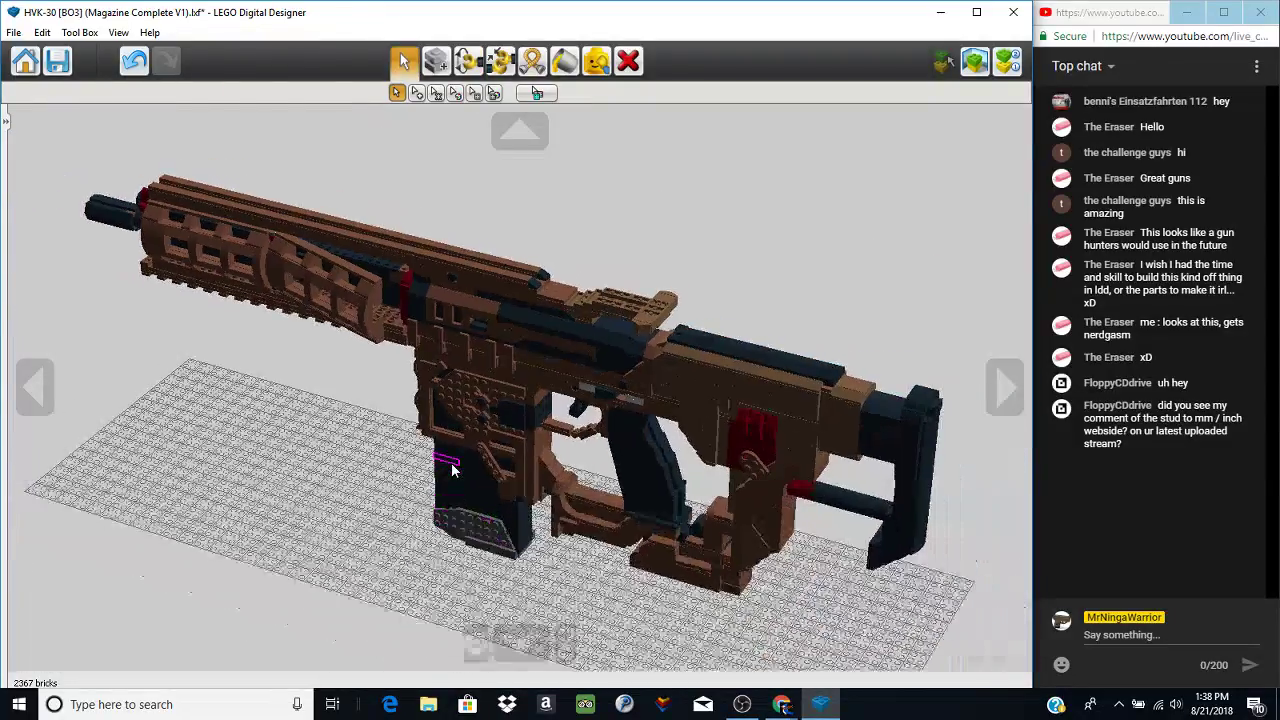
right_drag(452, 468, 687, 436)
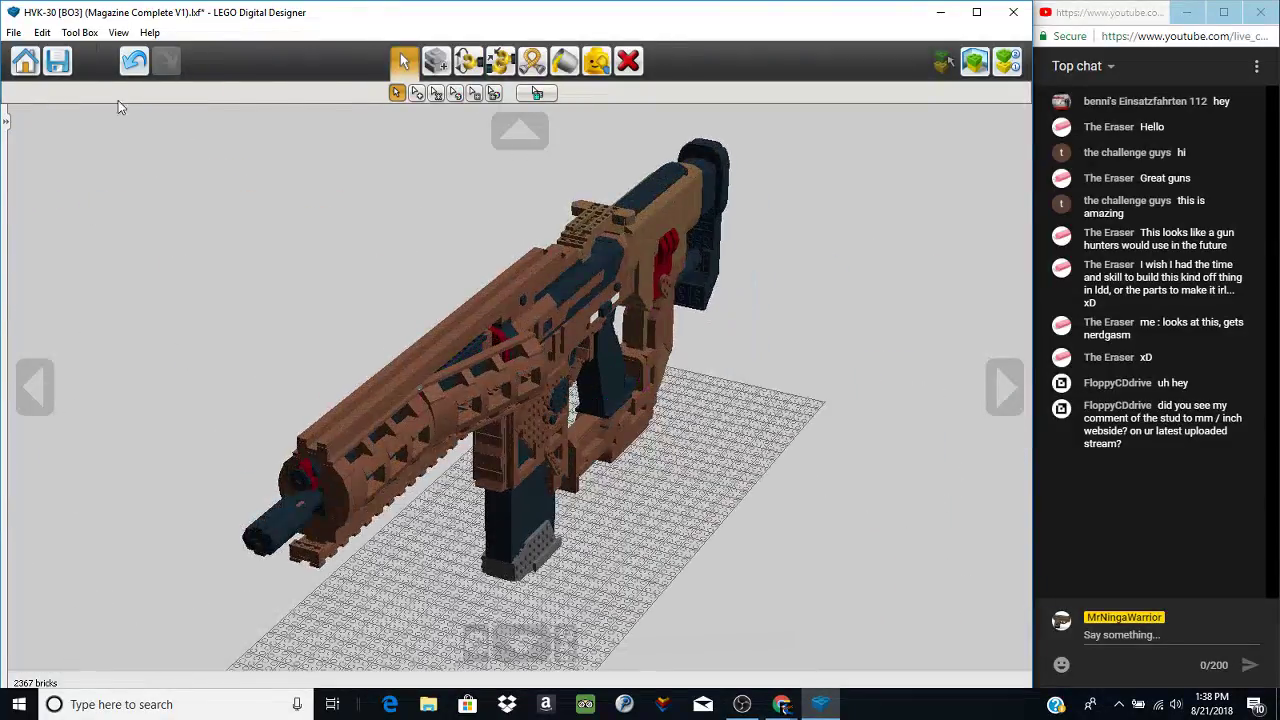
click(136, 78)
right_drag(254, 464, 520, 526)
click(485, 654)
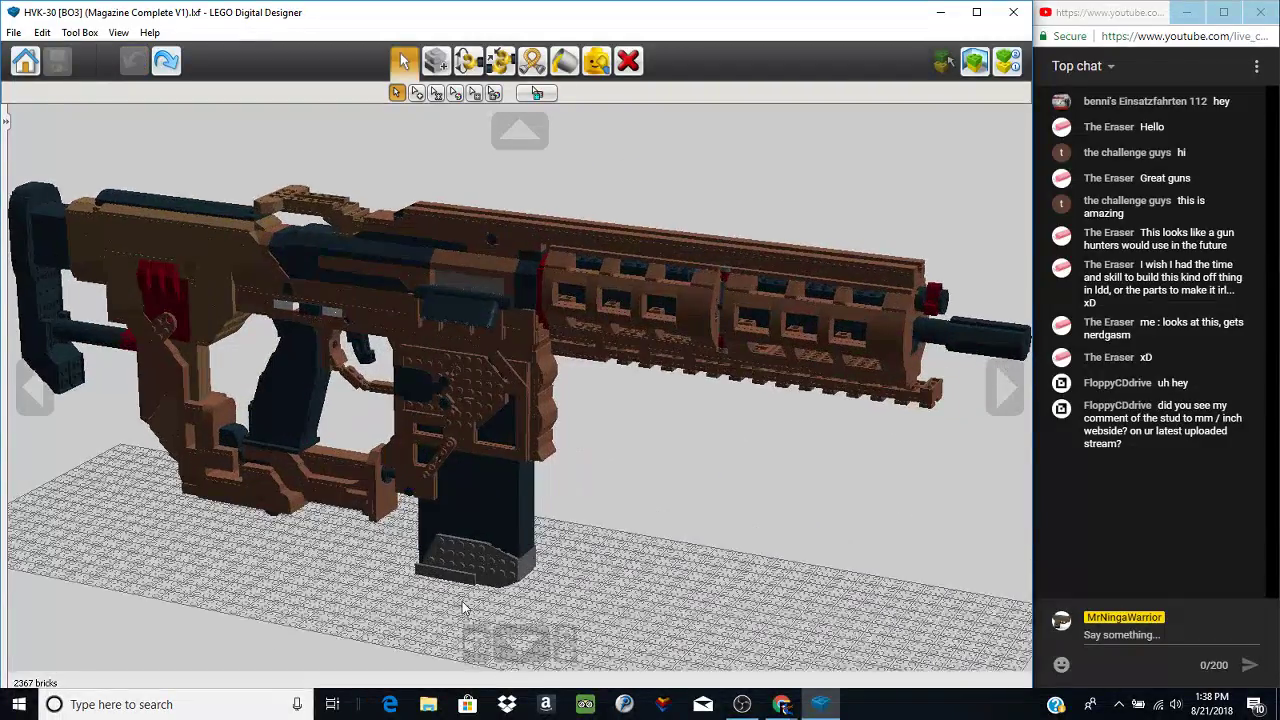
- Examine the complete HVK-30 model from both sides, ending on an overall three-quarter view
scroll(463, 608, down, 2)
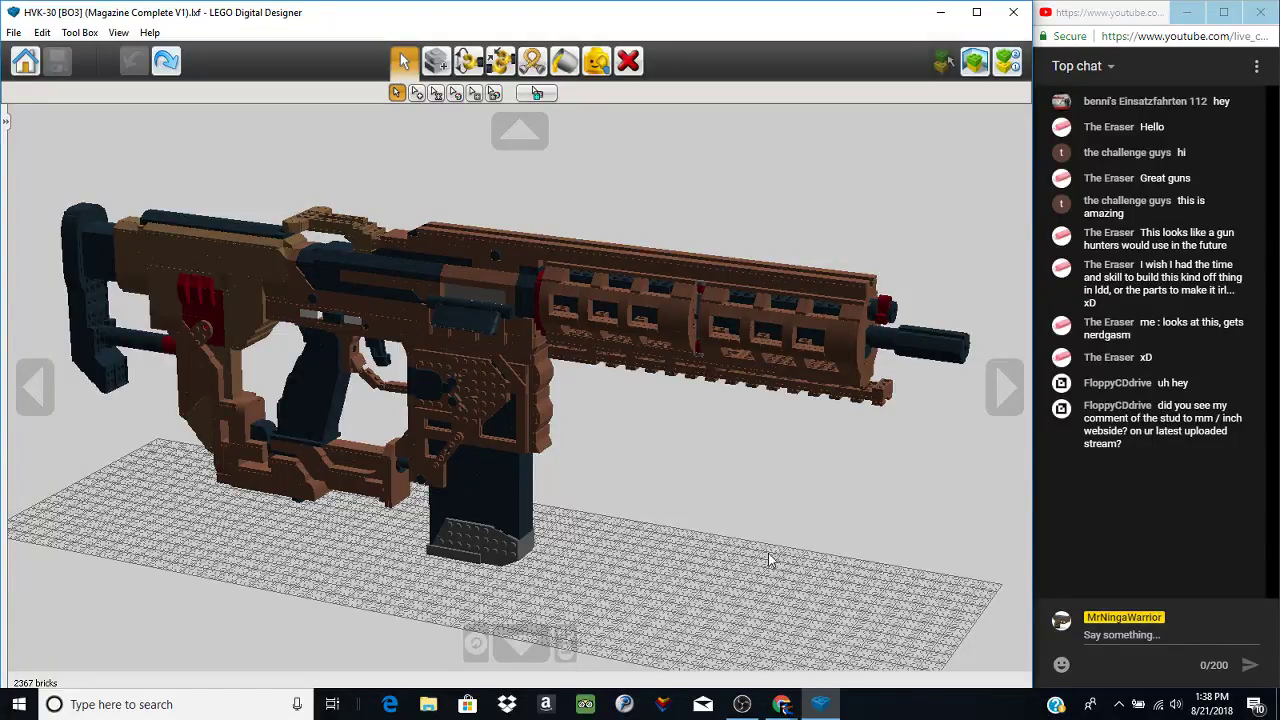
right_drag(768, 511, 306, 474)
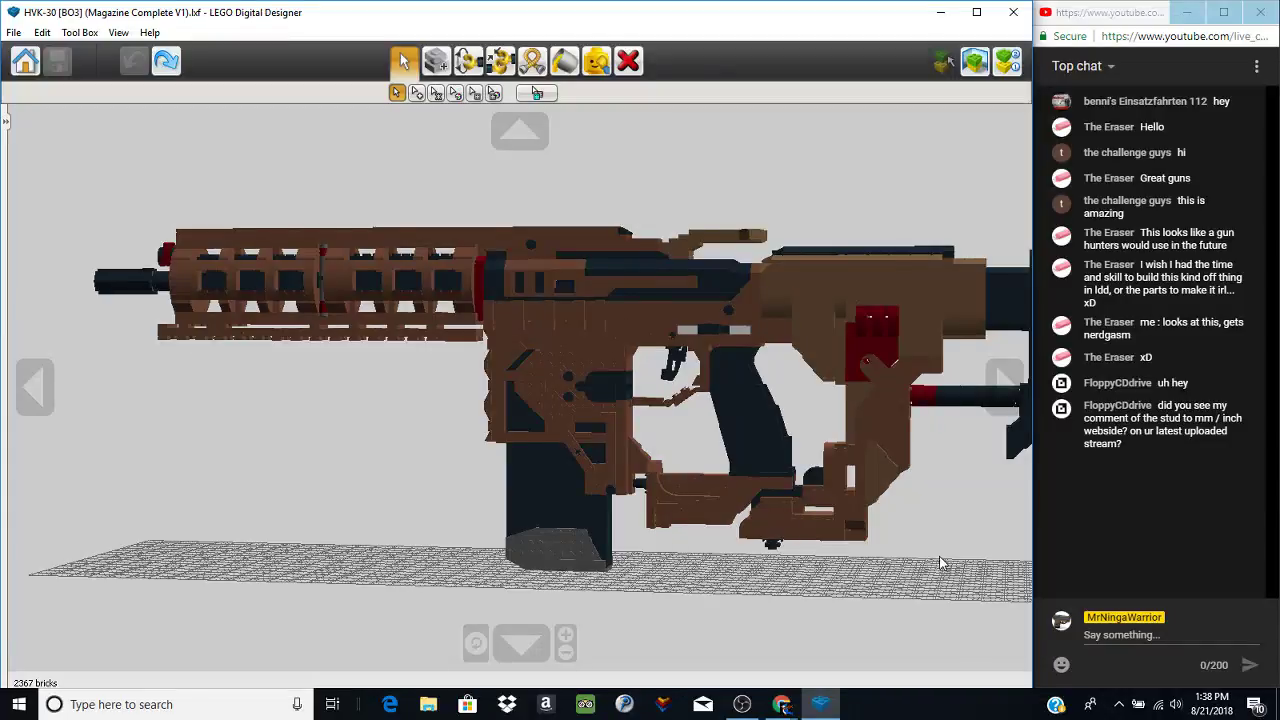
right_drag(939, 556, 374, 623)
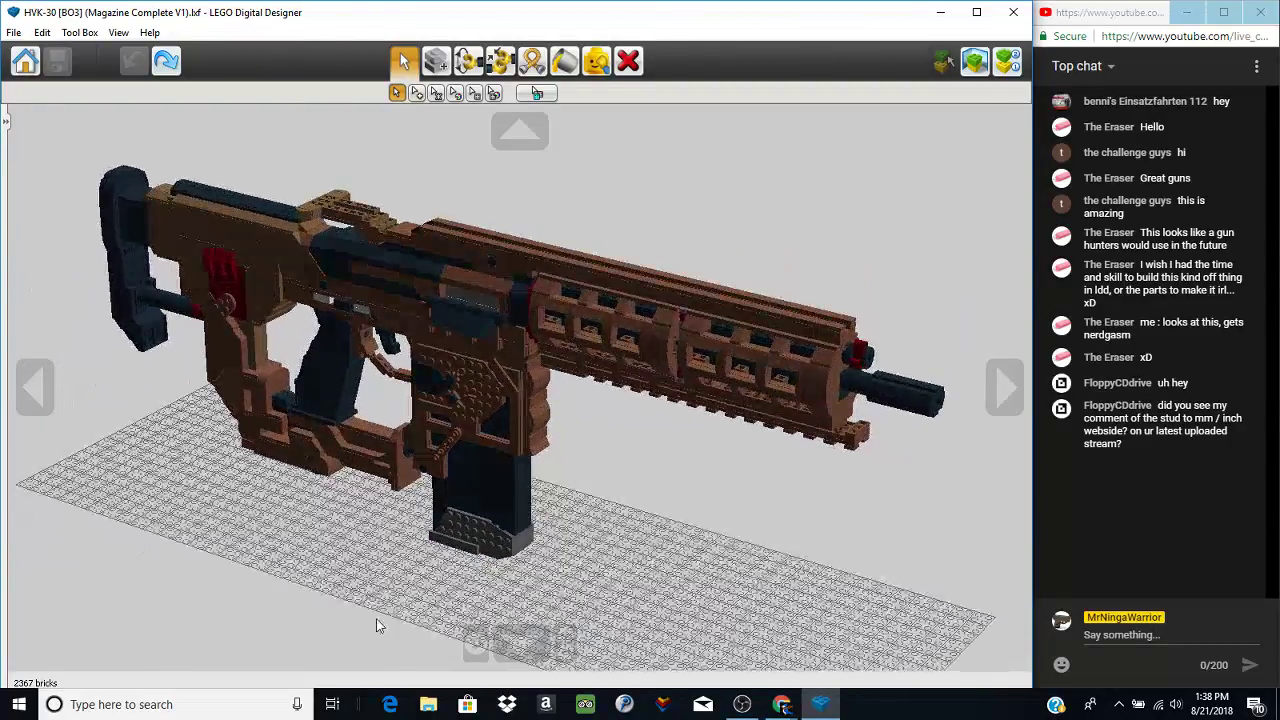
click(476, 649)
right_drag(483, 603, 505, 597)
mouse_move(516, 588)
right_down()
mouse_move(613, 545)
mouse_move(769, 526)
mouse_move(664, 567)
mouse_move(600, 575)
mouse_move(517, 560)
mouse_move(508, 588)
right_up()
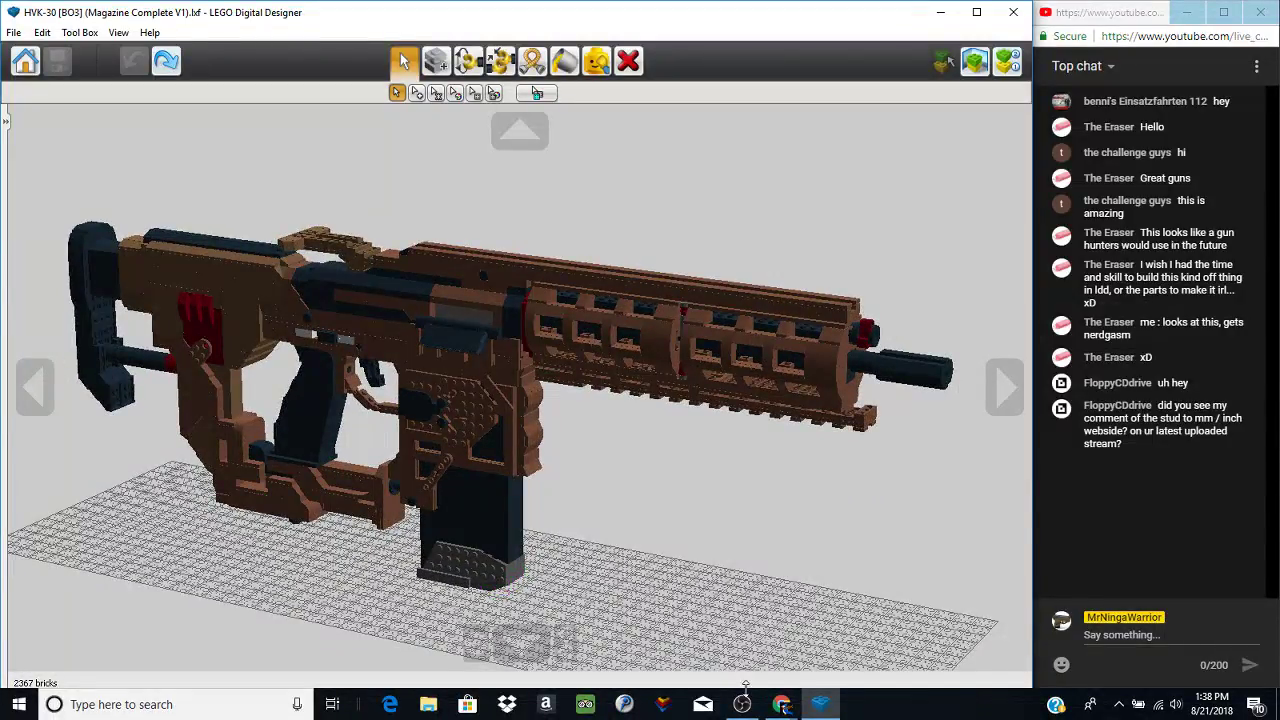
- Check the streaming and recording controls in OBS, and return to the HVK-30 model in LEGO Digital Designer
click(743, 700)
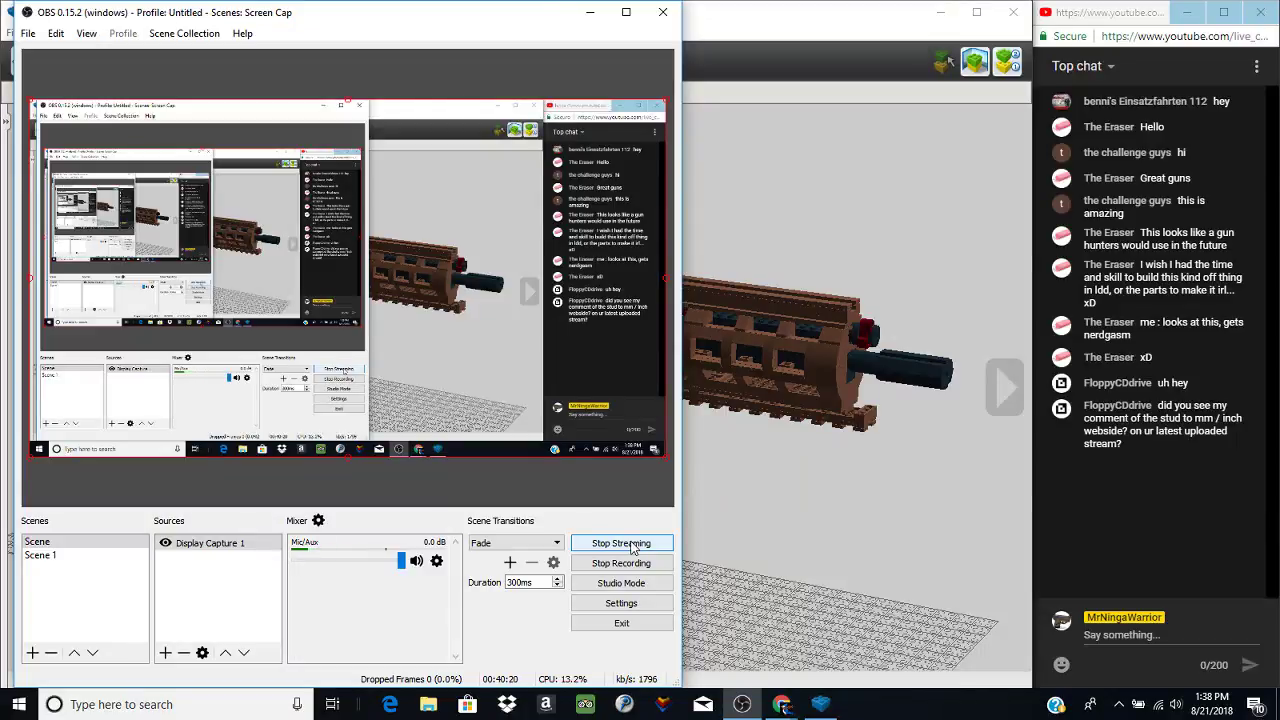
click(626, 564)
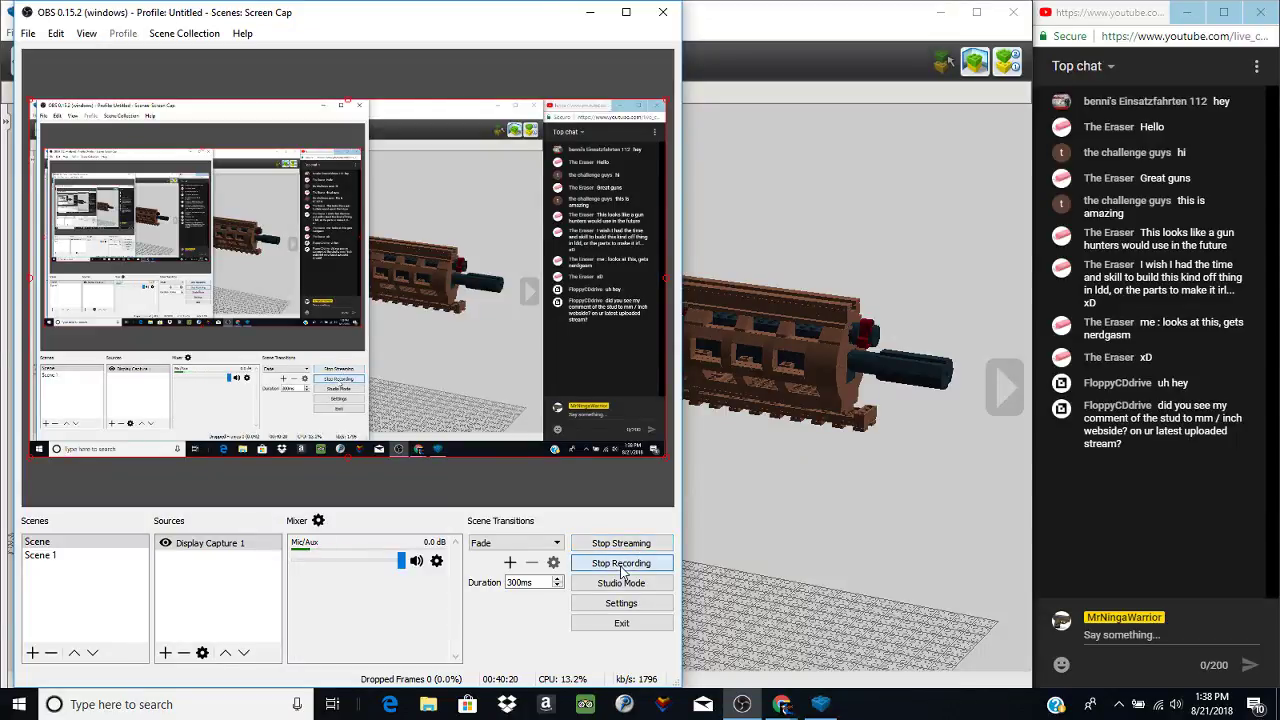
click(734, 556)
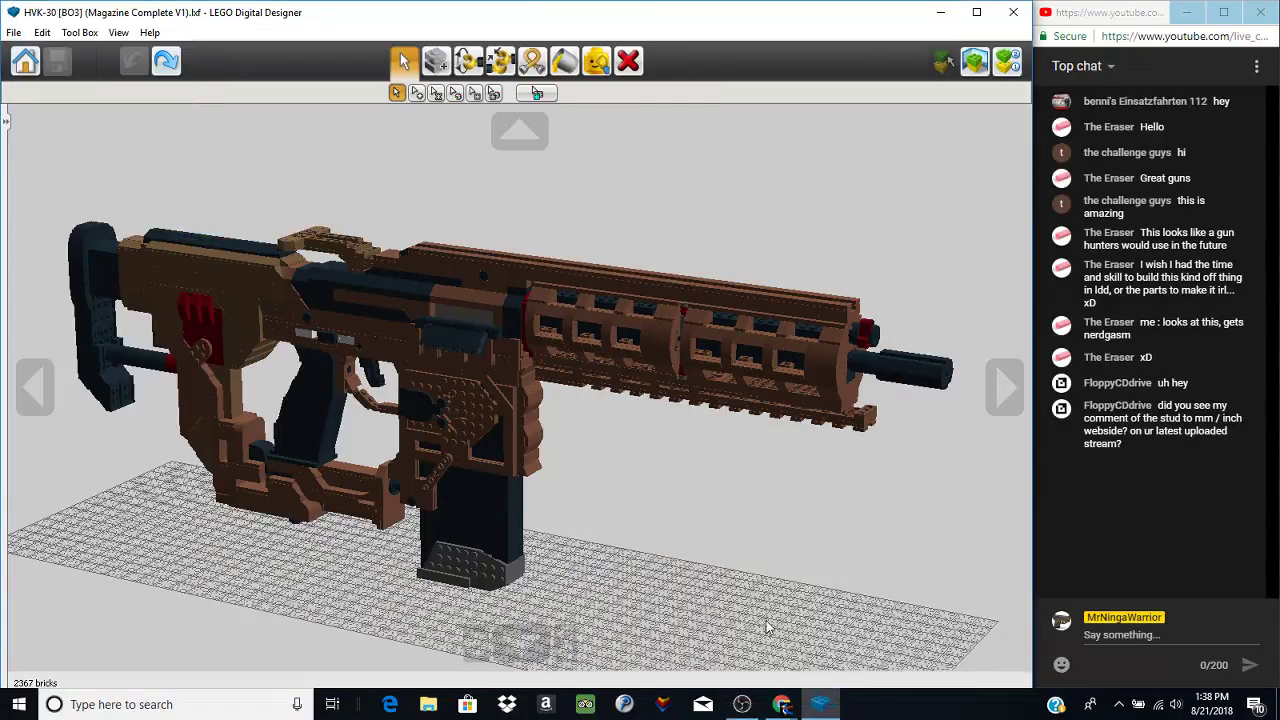
- Switch to Google Drive in Chrome and open the Z Iriomote Assault Rifle [QuickSilver Ind.] folder inside Guns
click(795, 706)
click(715, 660)
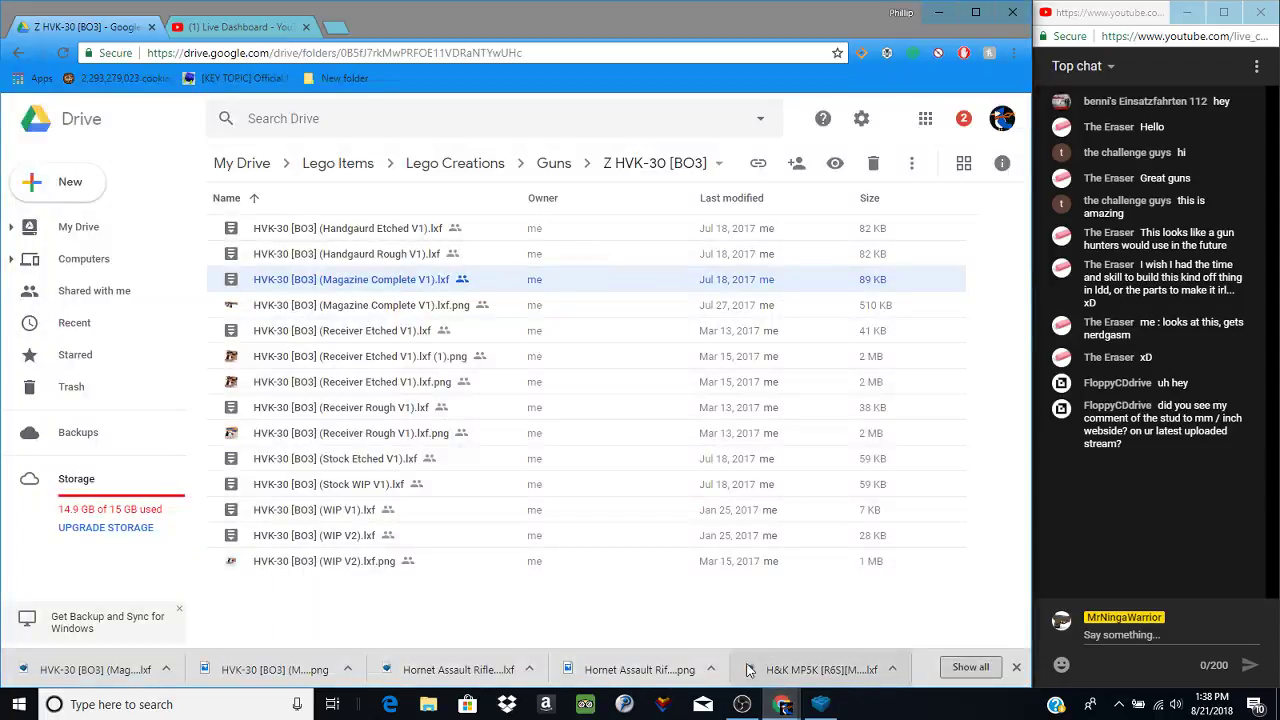
click(553, 163)
scroll(397, 511, down, 4)
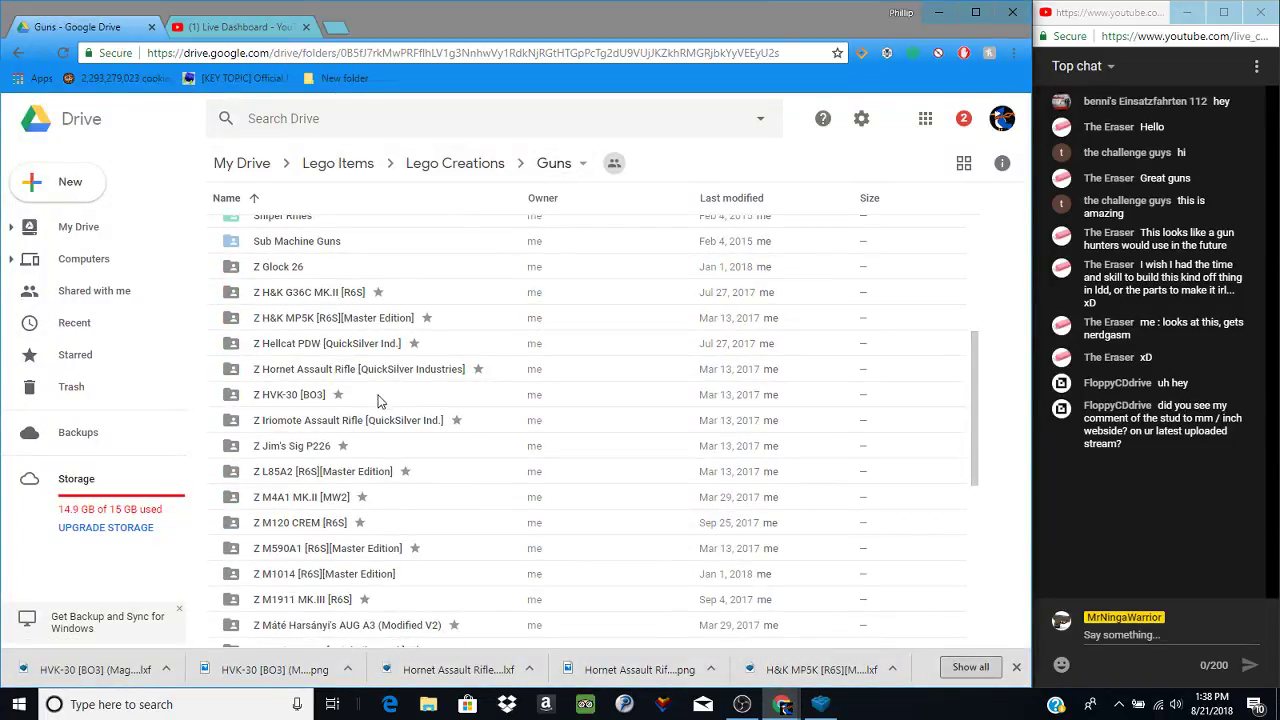
double_click(318, 421)
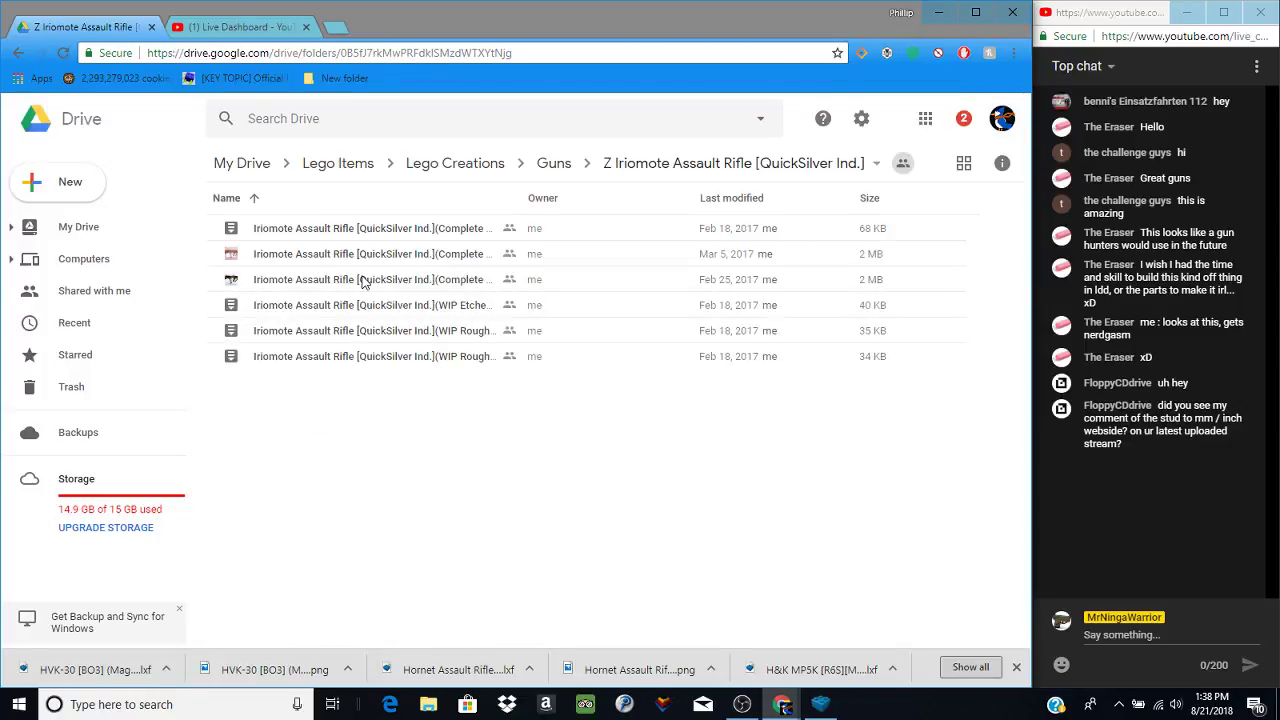
- Open youtube.com in a new browser tab and go to the Videos page of the signed-in account's own channel
click(331, 27)
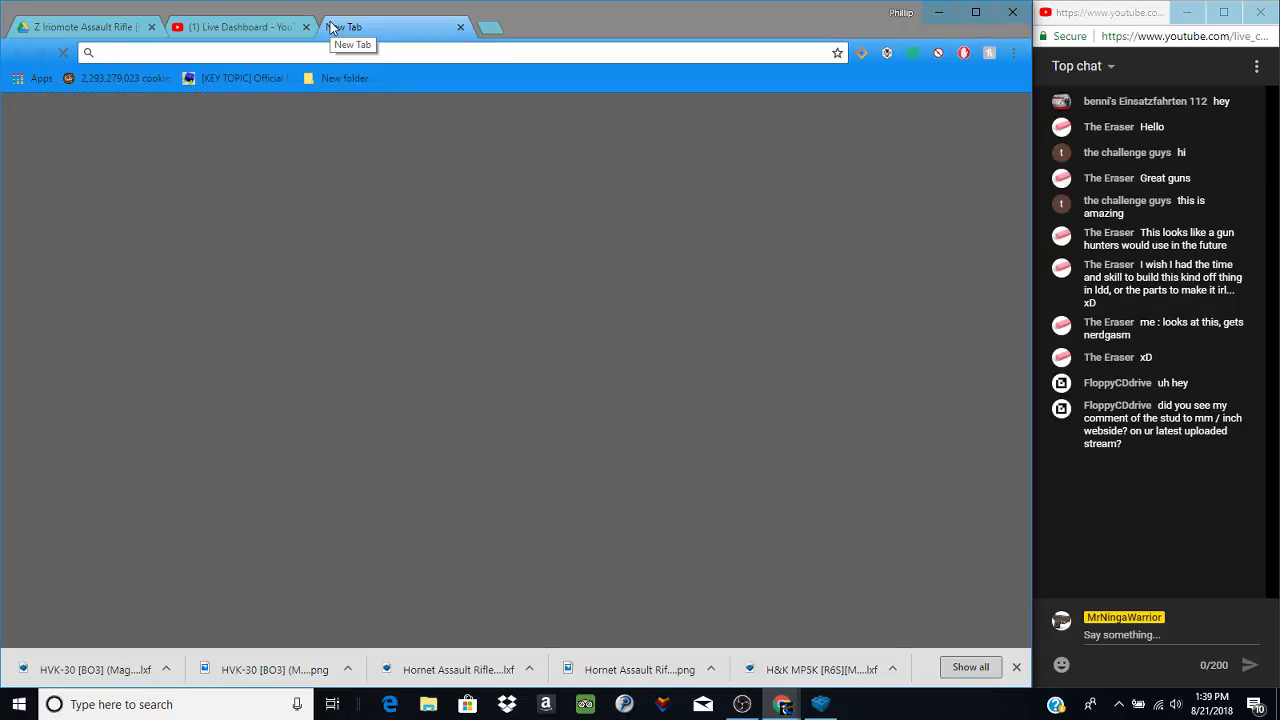
text(youtube.com)
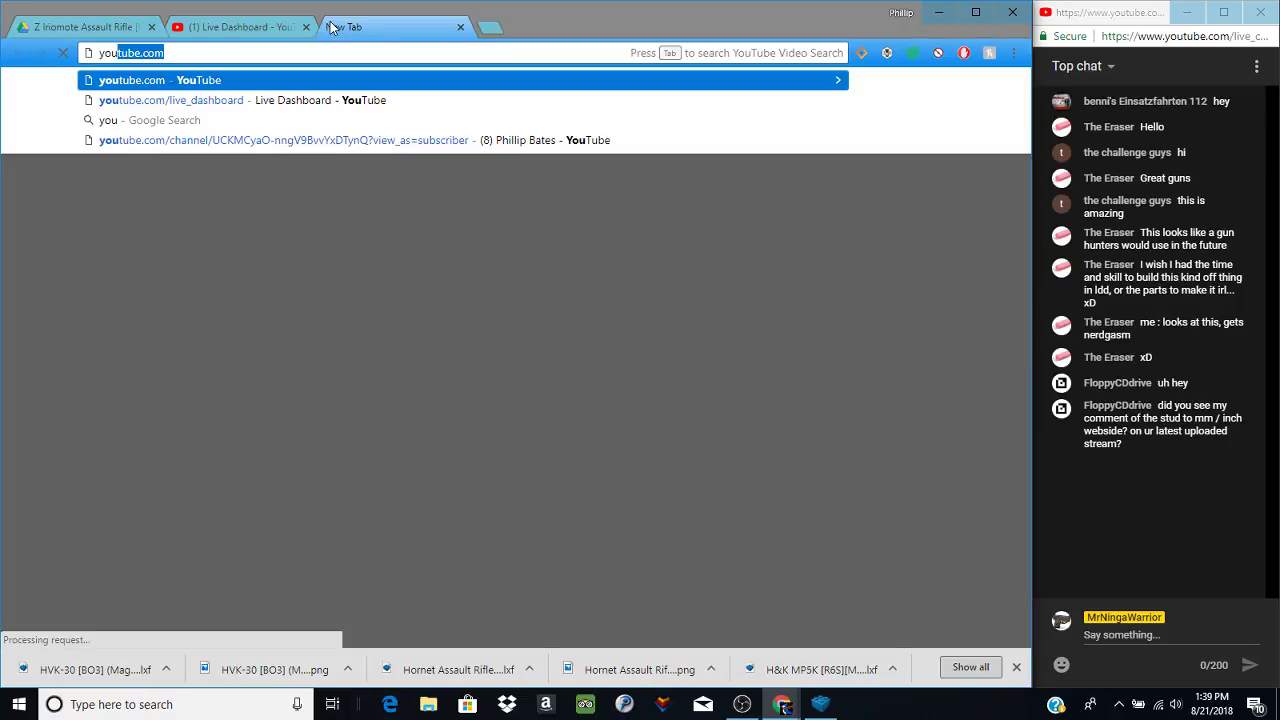
key(Return)
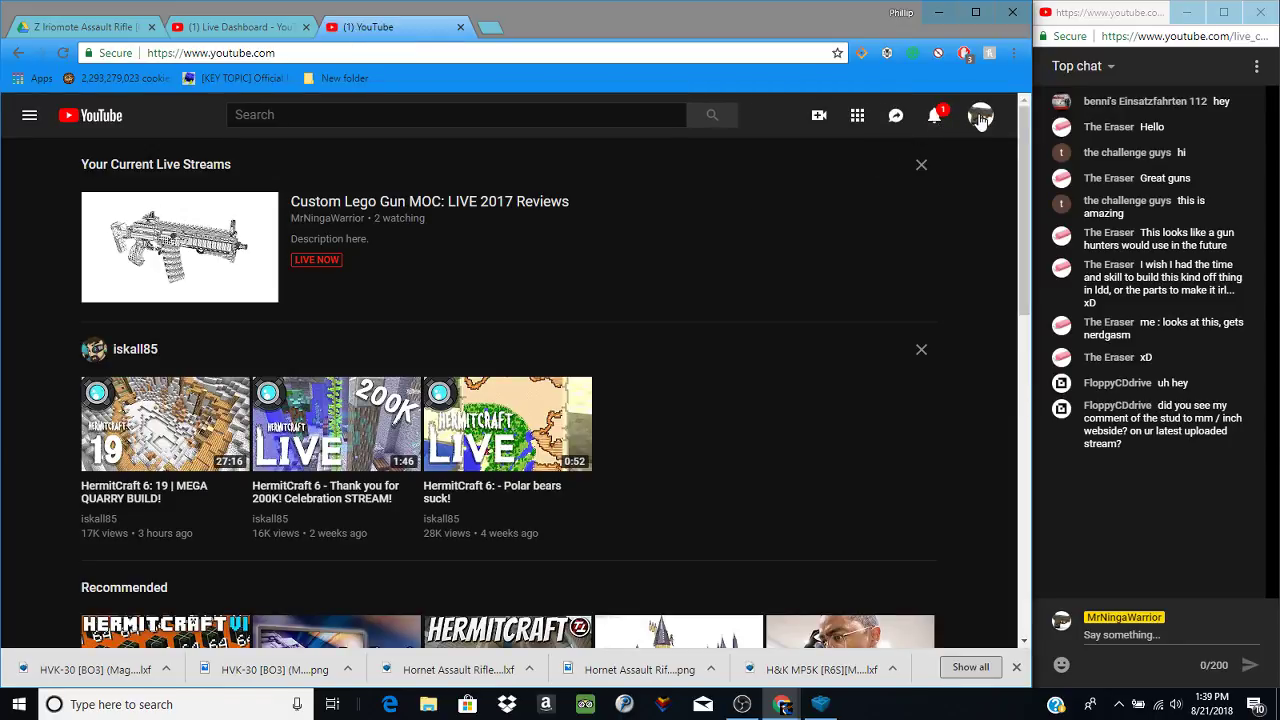
click(980, 118)
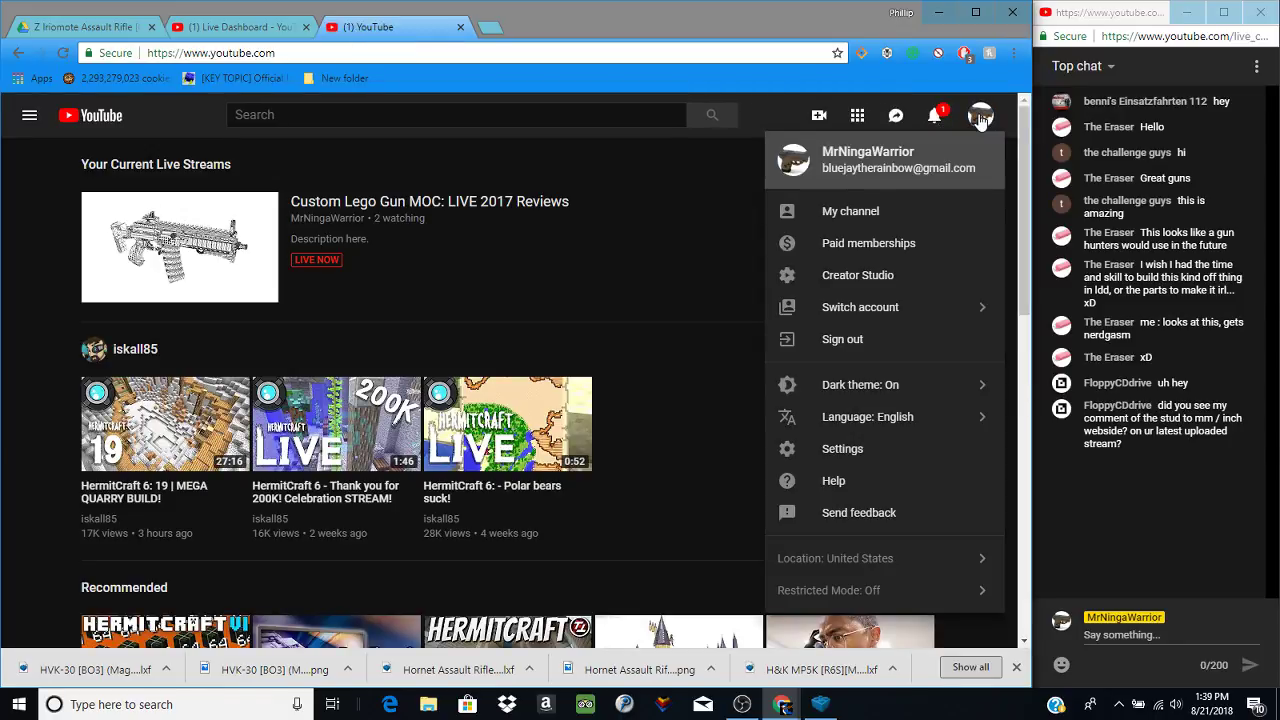
click(889, 213)
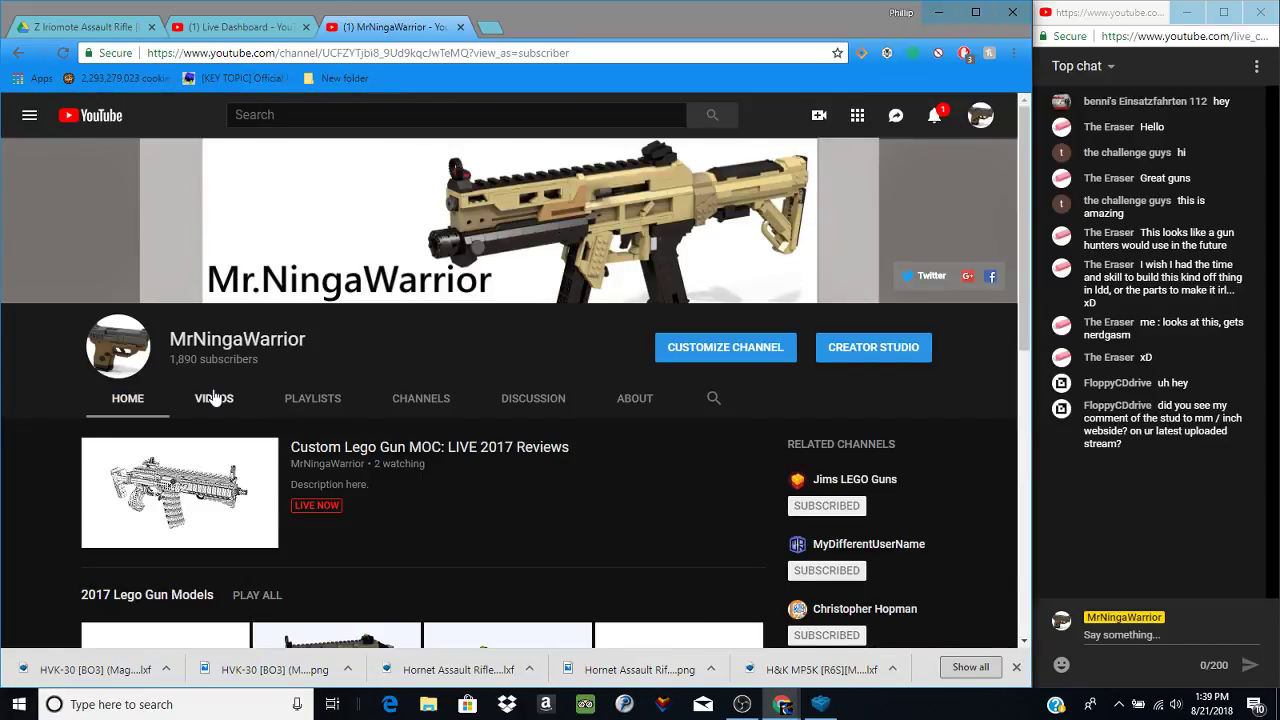
click(214, 397)
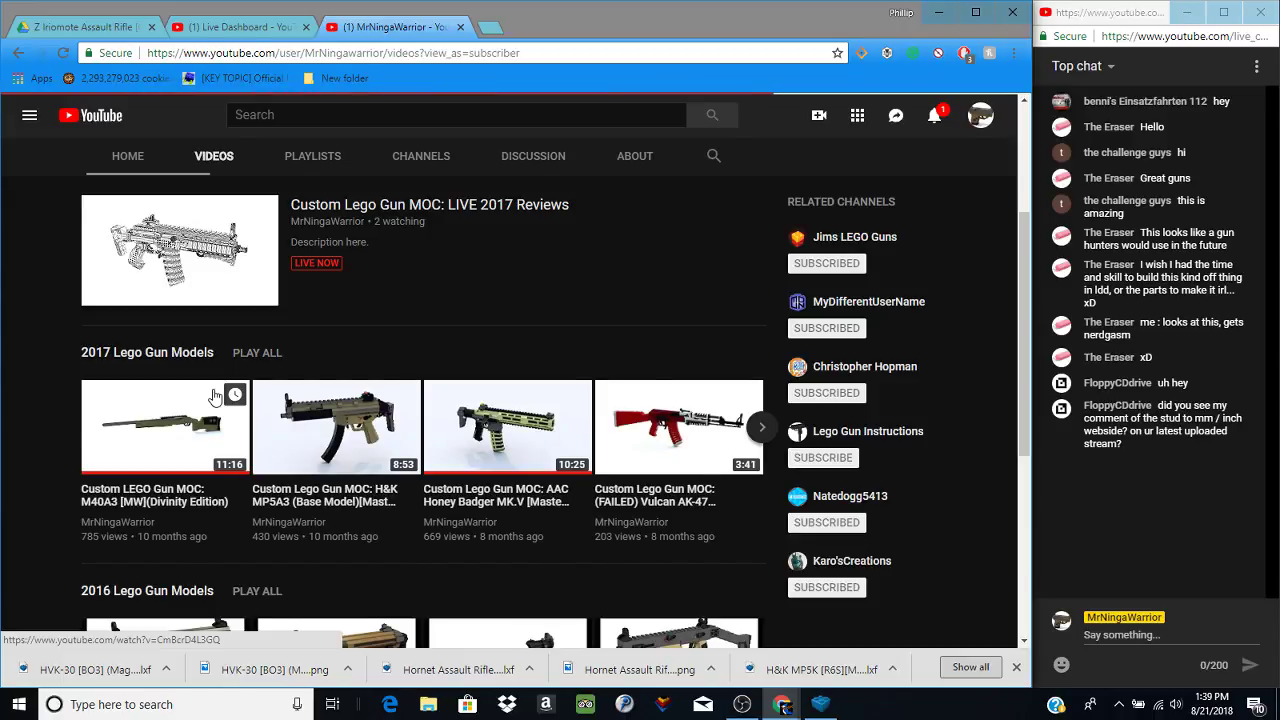
- Look through the channel's older Custom Lego Gun MOC uploads and close the browser's downloads bar
scroll(214, 397, down, 3)
scroll(214, 397, down, 4)
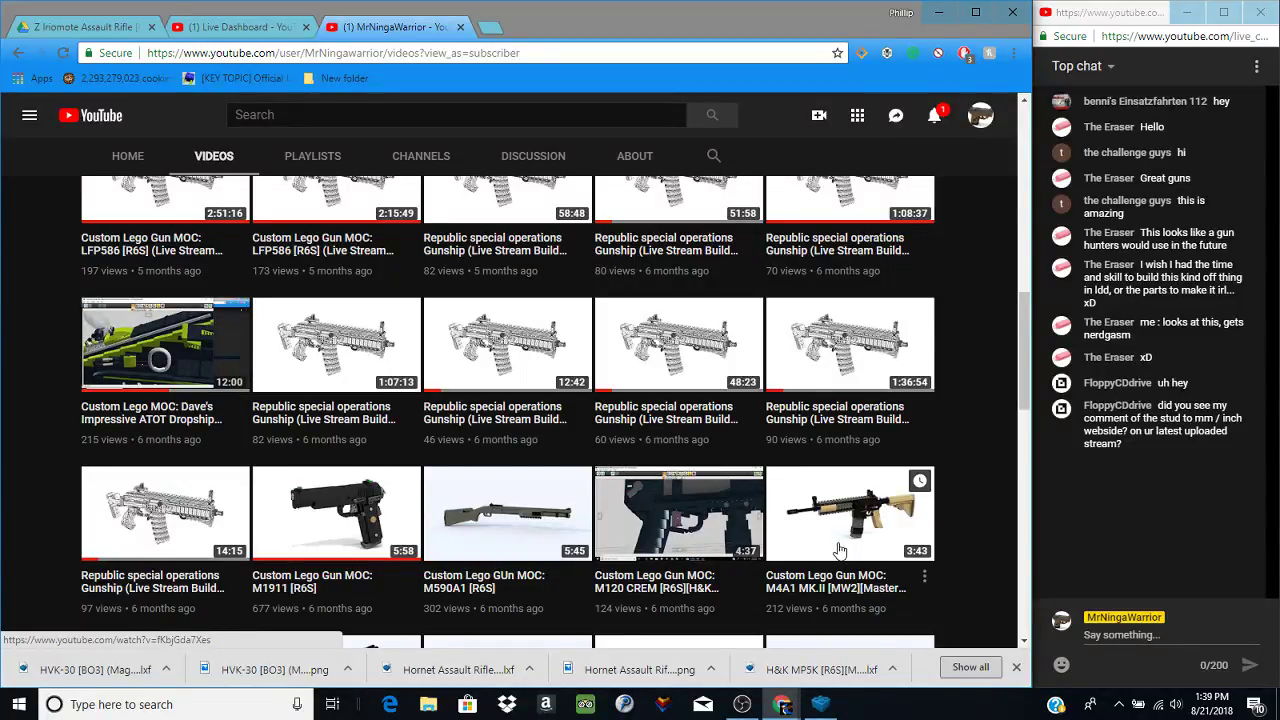
scroll(840, 550, down, 3)
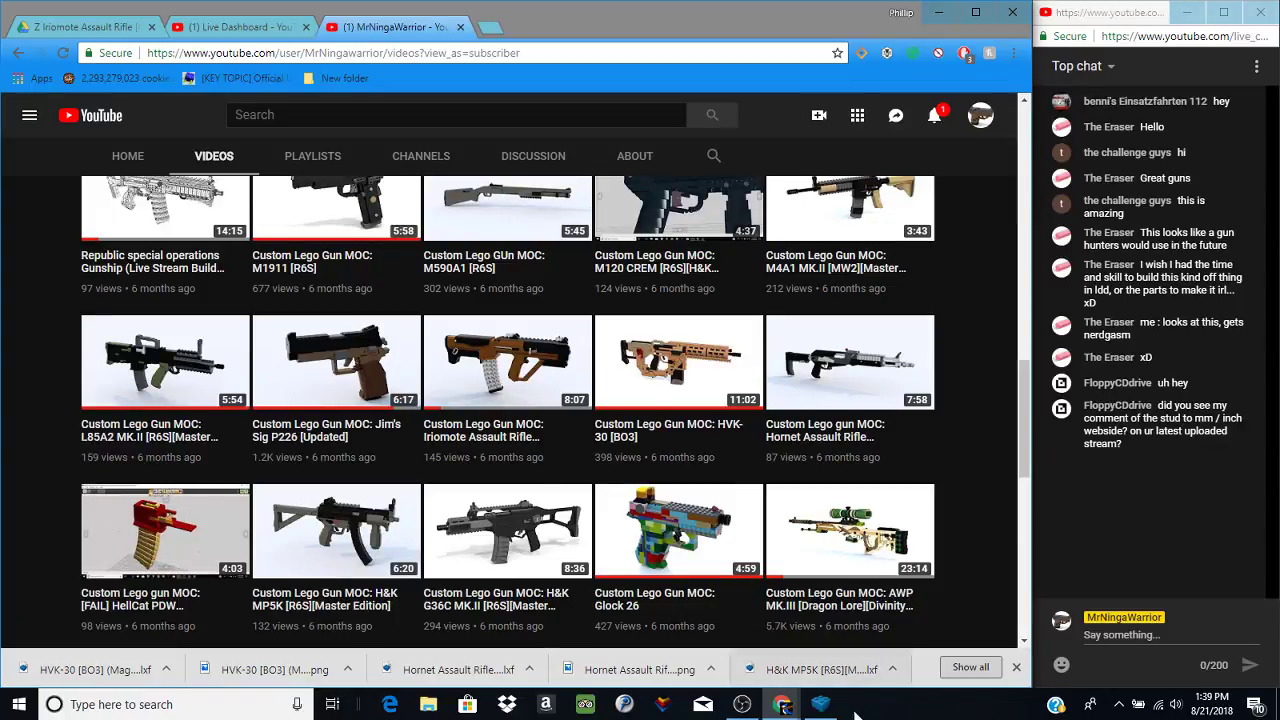
click(1018, 670)
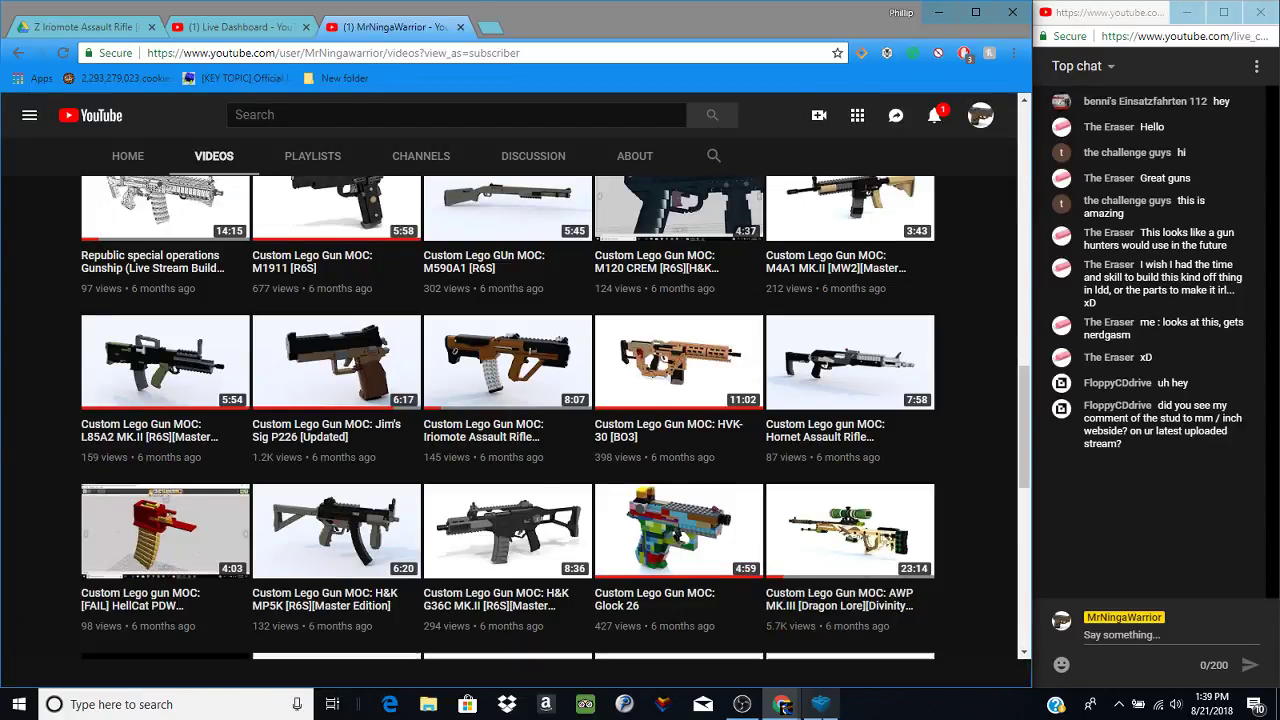
mouse_move(821, 708)
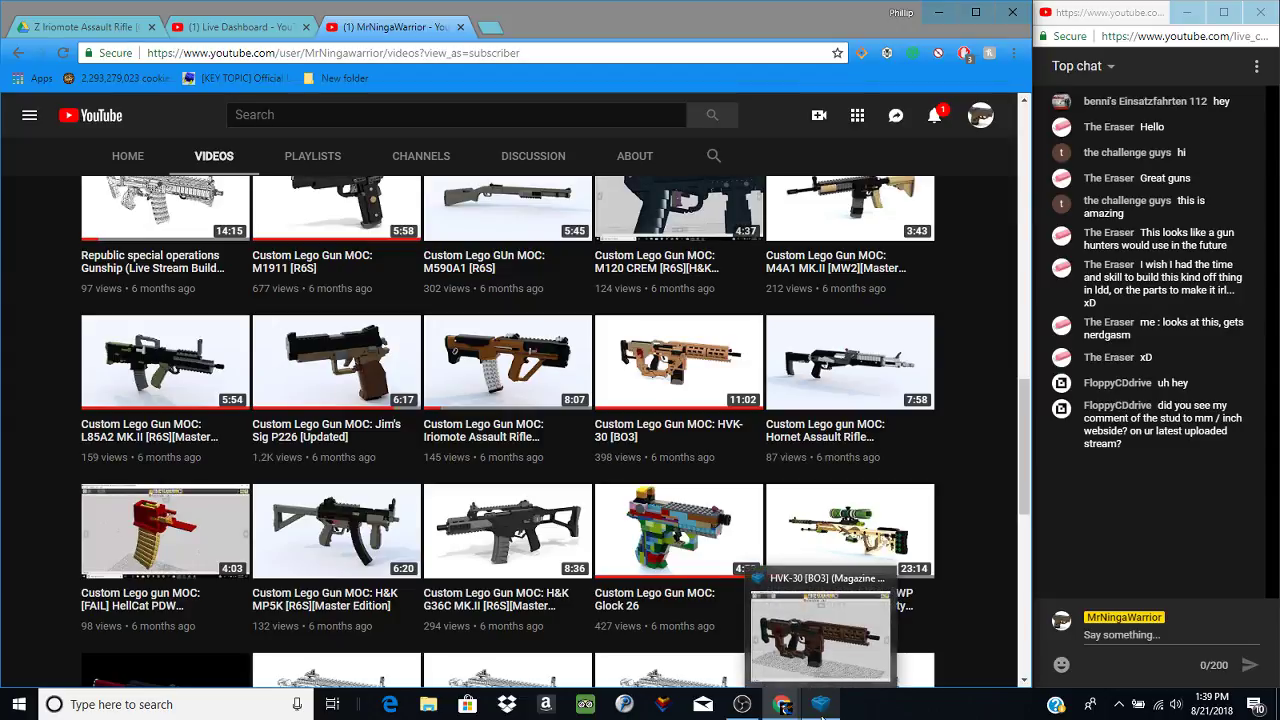
- Return to Google Drive's Guns folder and open the AUG A3 (Modified V2) folder
click(268, 37)
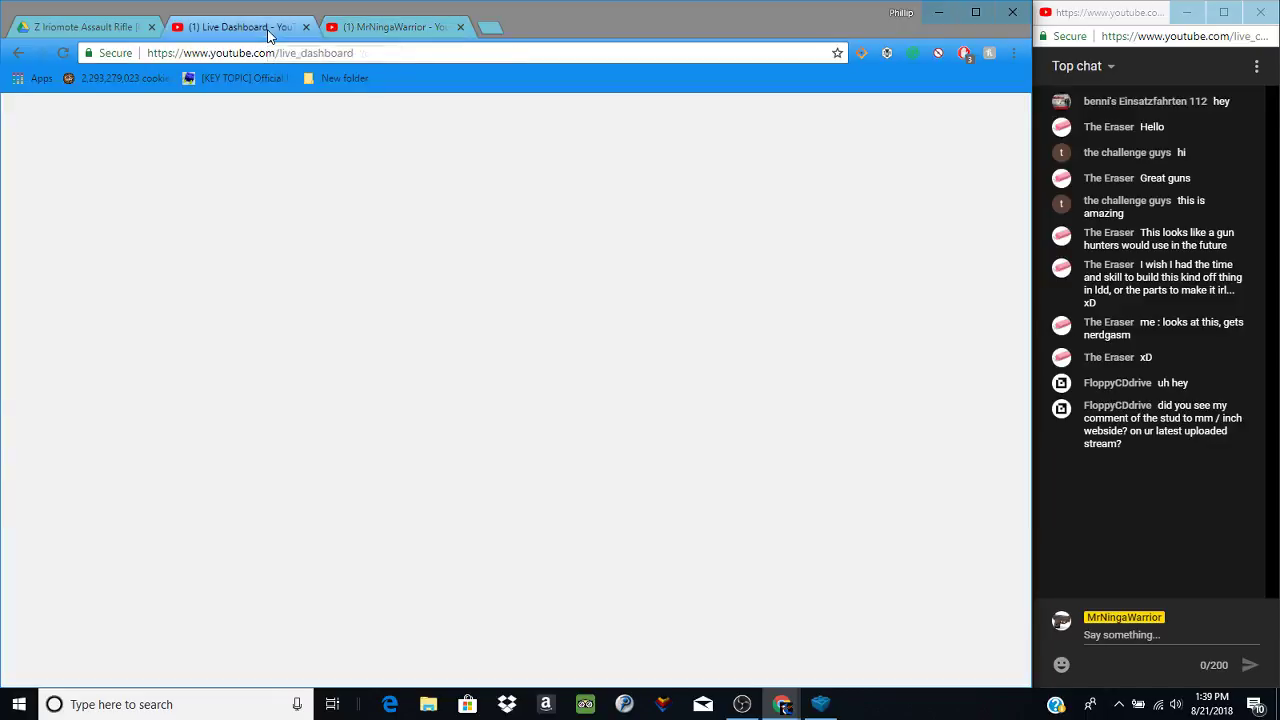
click(90, 27)
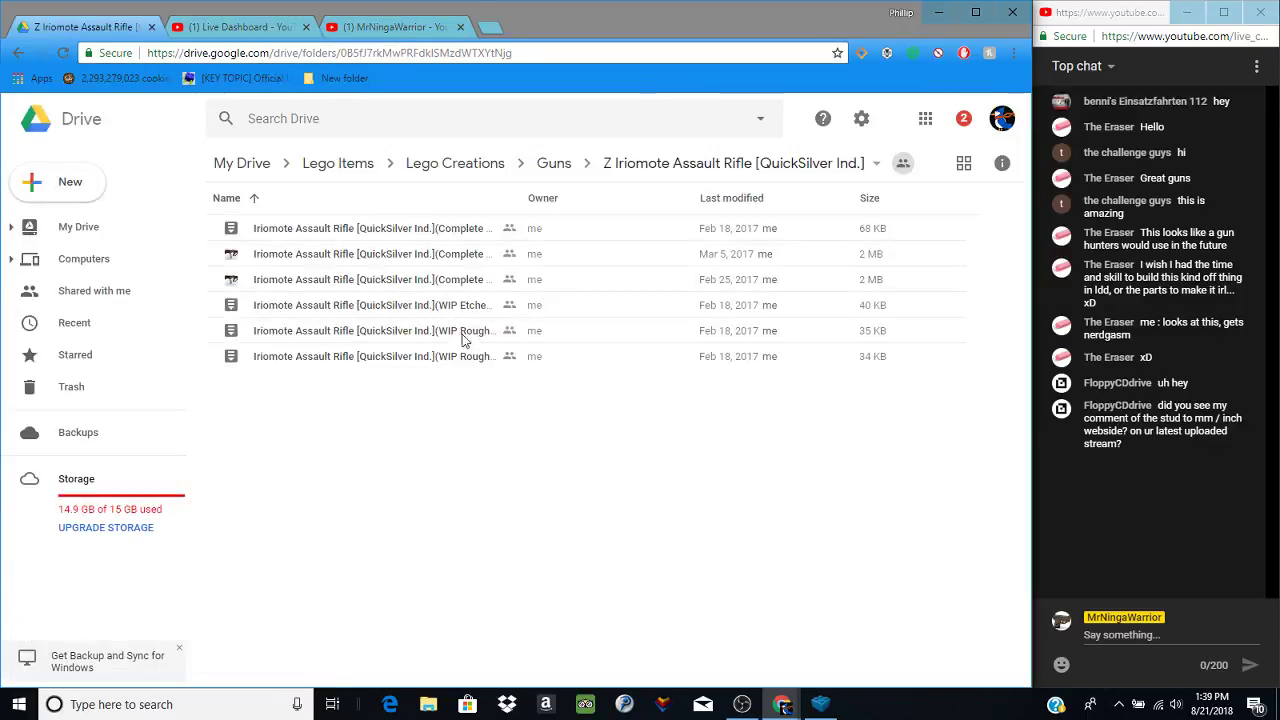
click(617, 163)
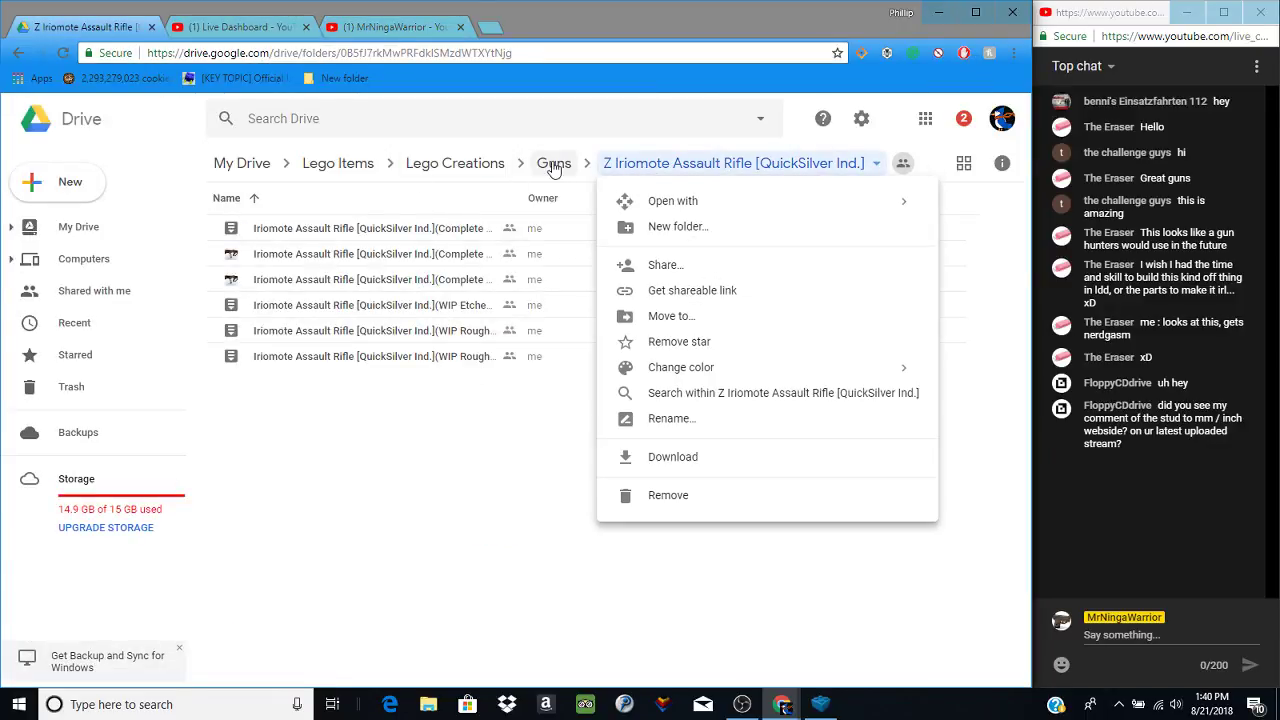
click(552, 163)
scroll(474, 414, down, 3)
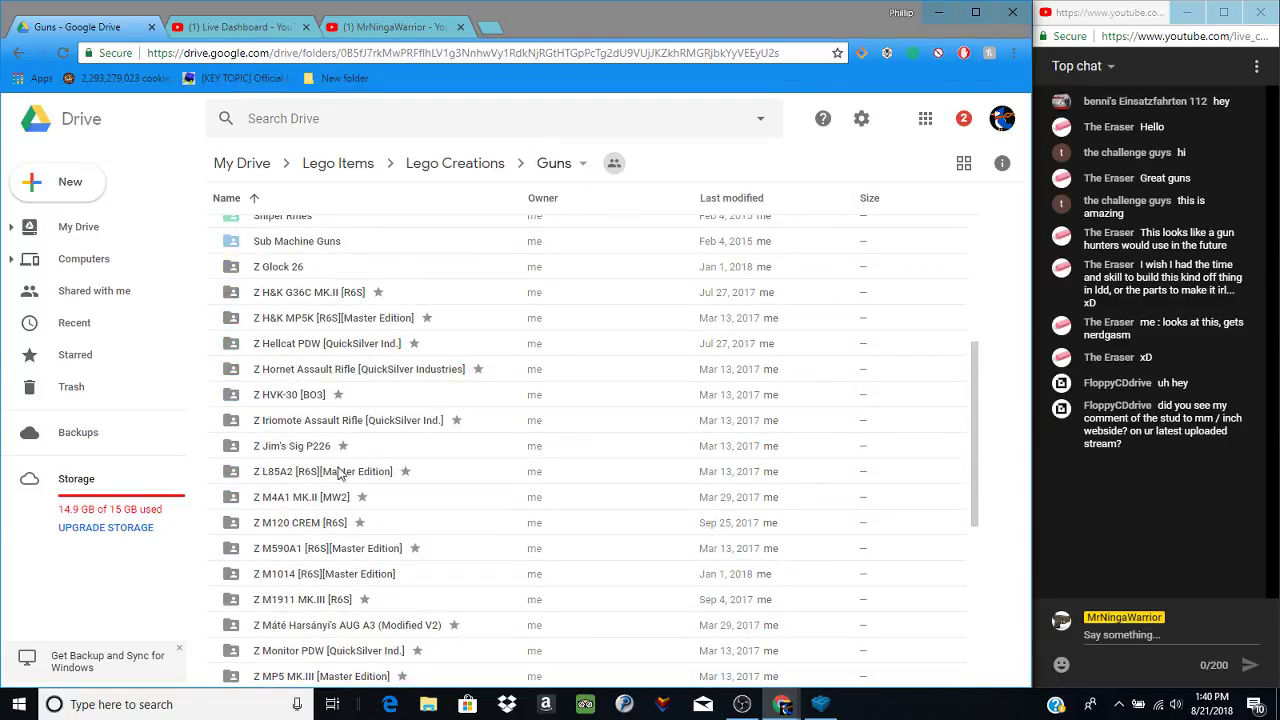
click(316, 601)
scroll(398, 600, down, 3)
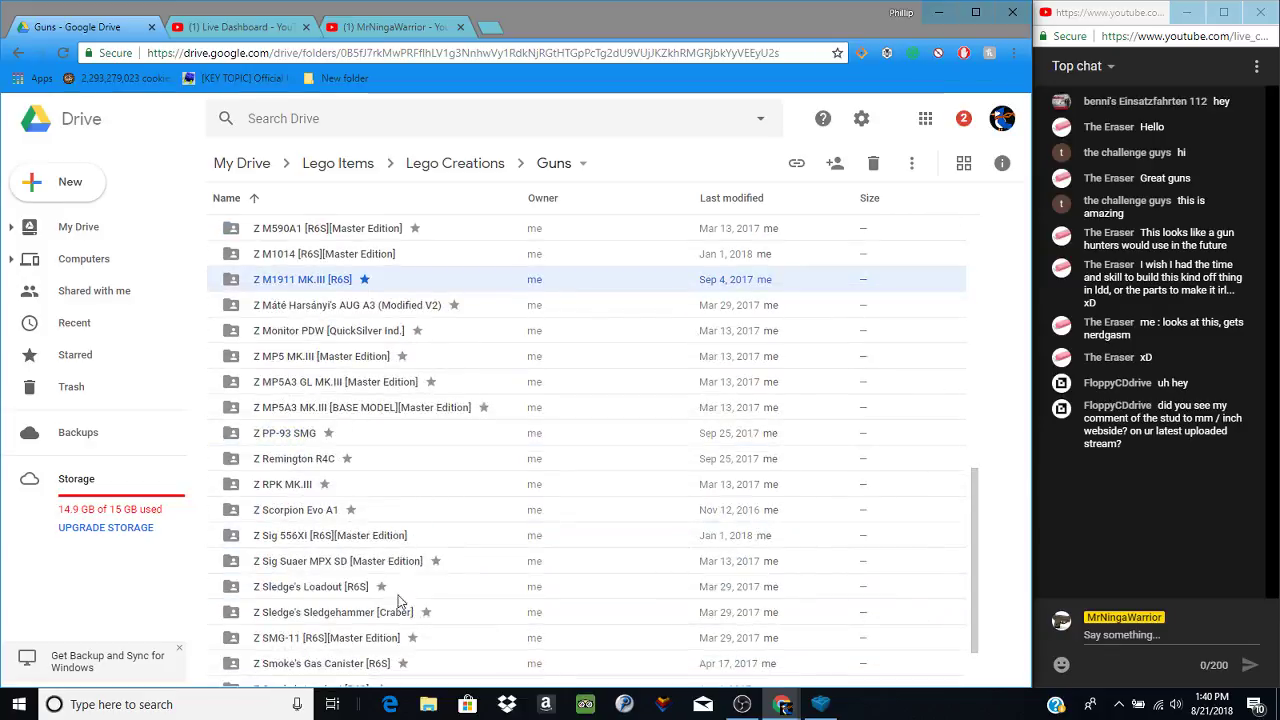
double_click(380, 305)
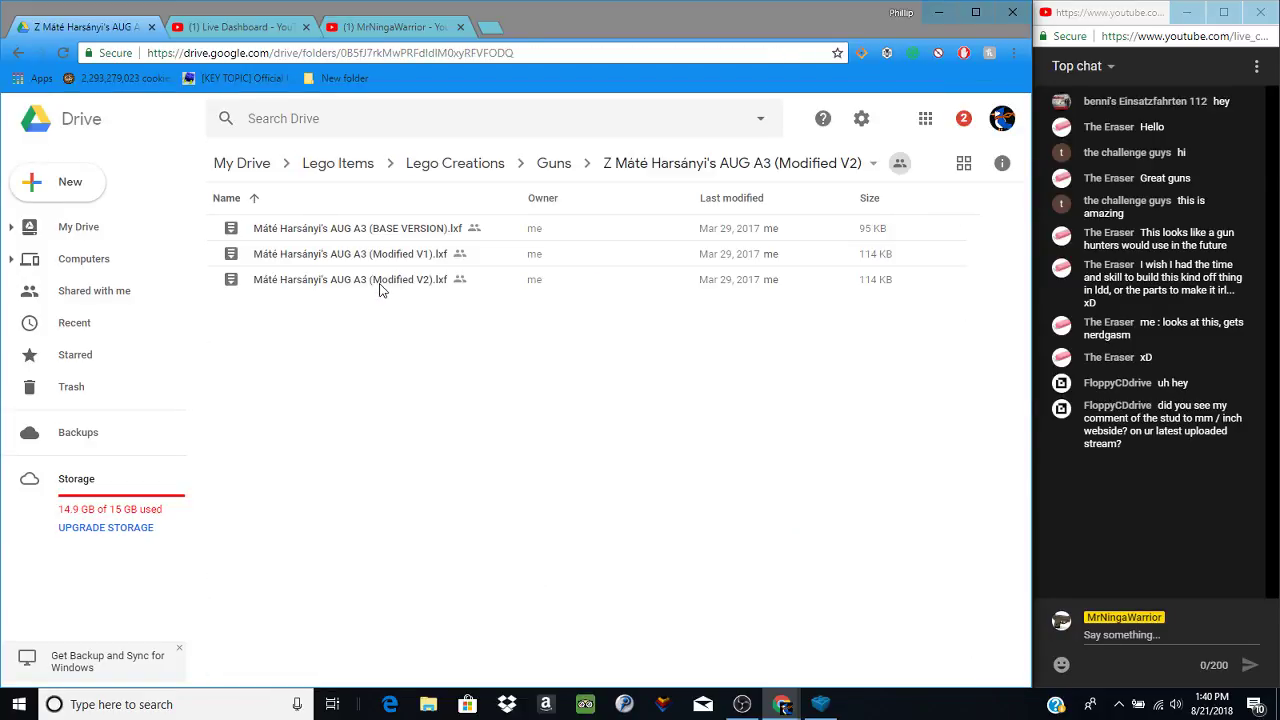
- Download the AUG A3 (Modified V2) .lxf file and open it in LEGO Digital Designer
double_click(380, 283)
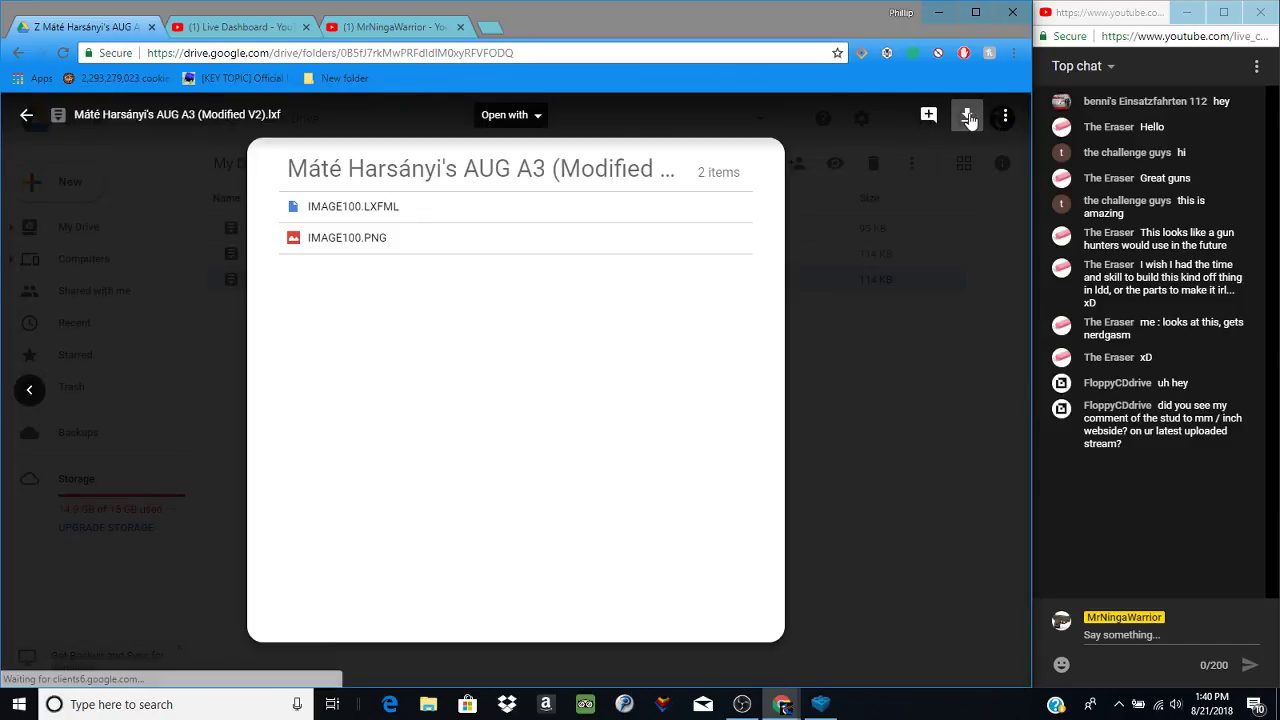
click(966, 115)
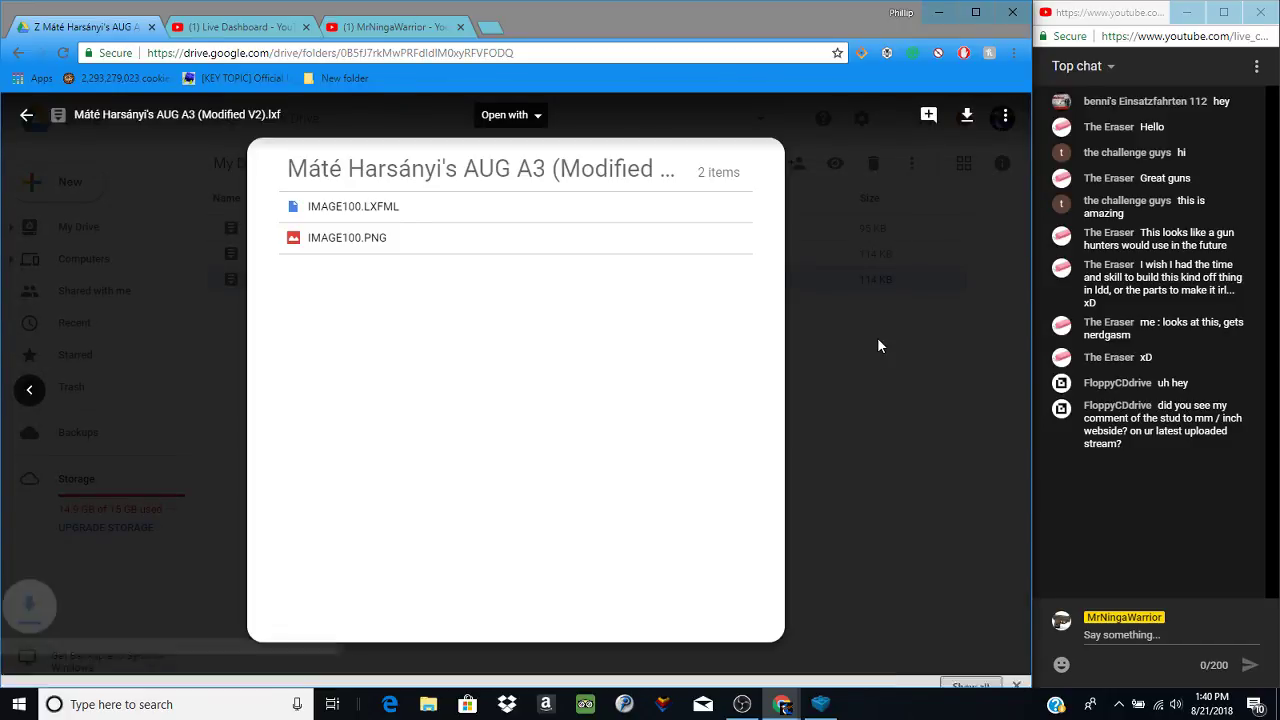
click(94, 672)
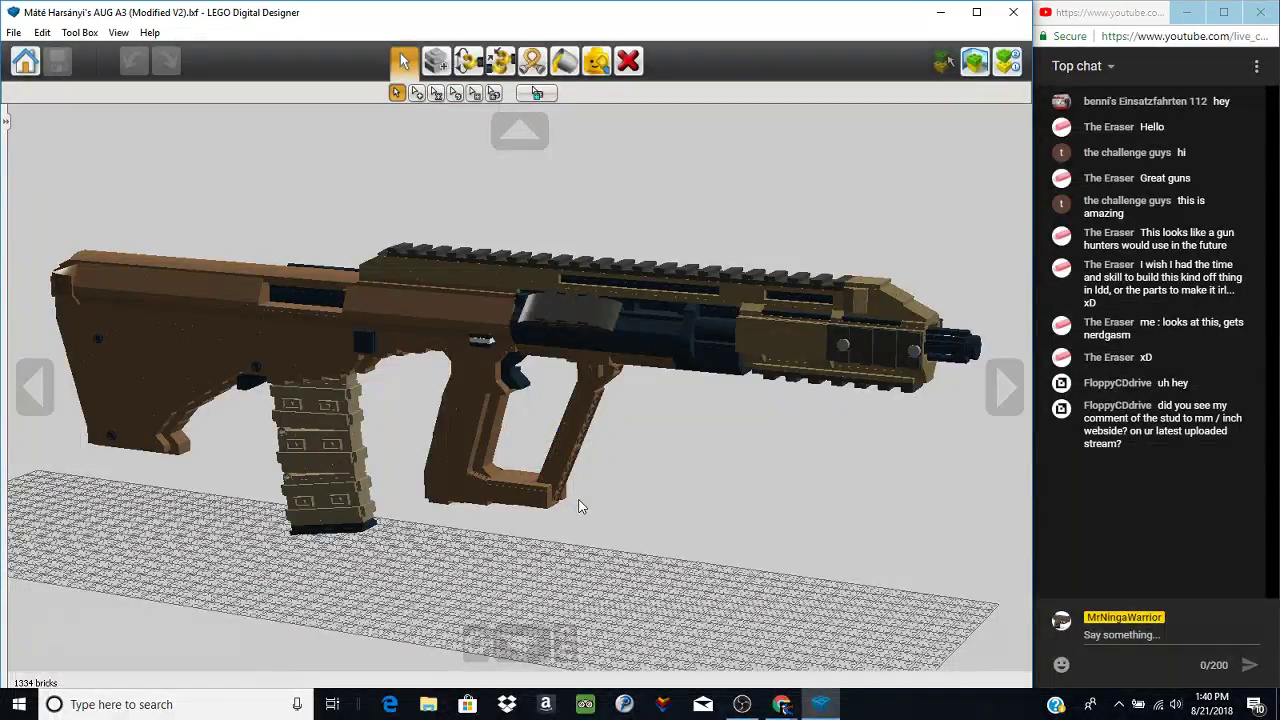
- Examine the side of the AUG A3 model from a low rear angle and from the default view
right_drag(566, 511, 720, 469)
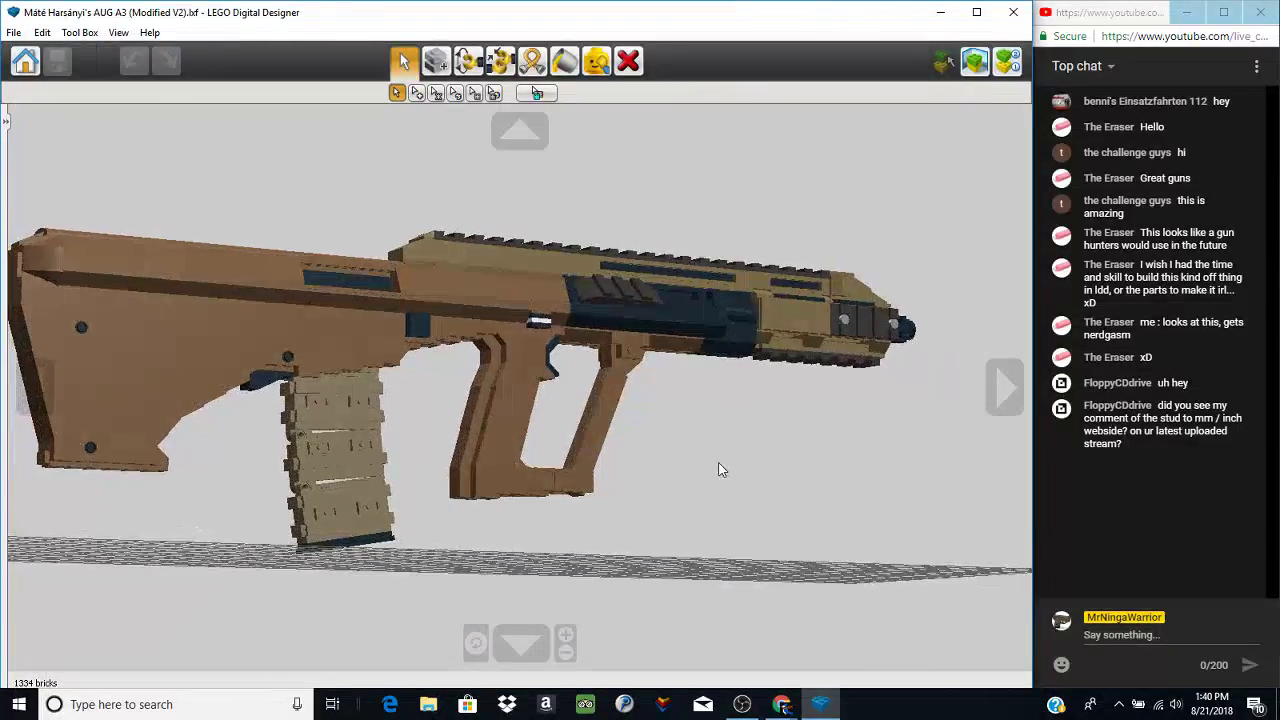
right_drag(496, 460, 472, 506)
click(477, 644)
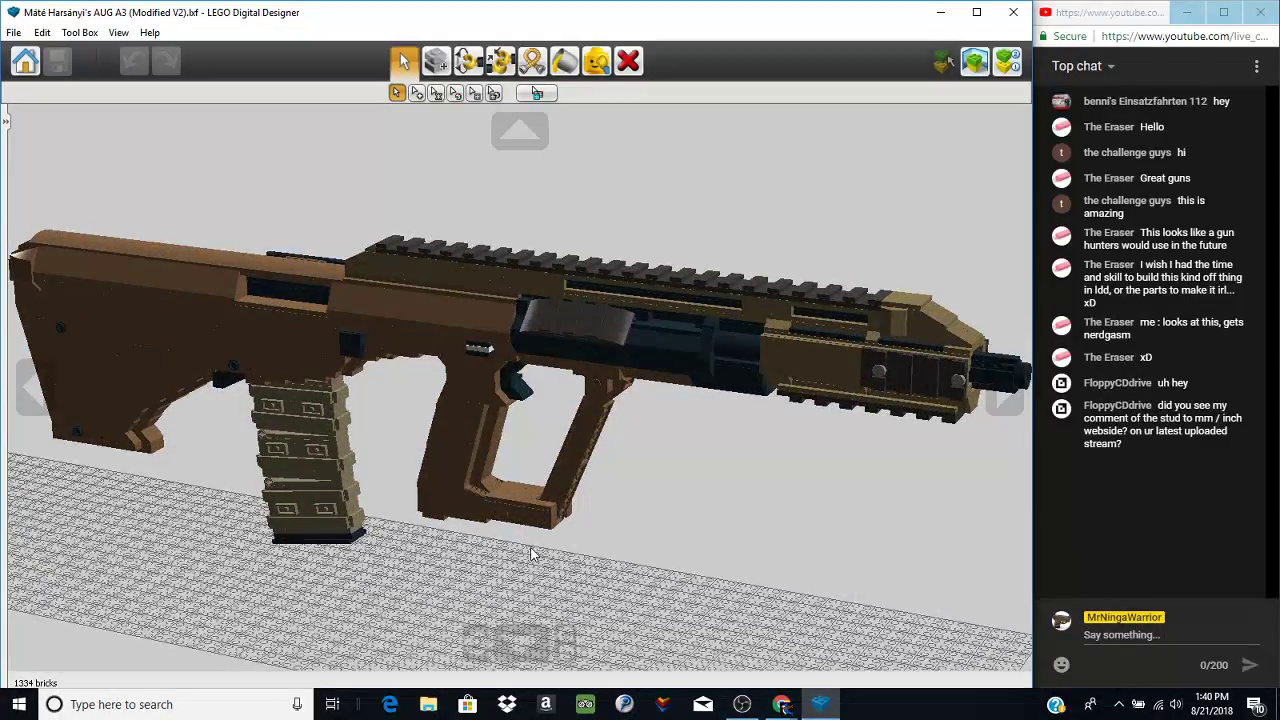
- Start a new recording in OBS and return to the AUG A3 model in LEGO Digital Designer
right_drag(531, 554, 669, 593)
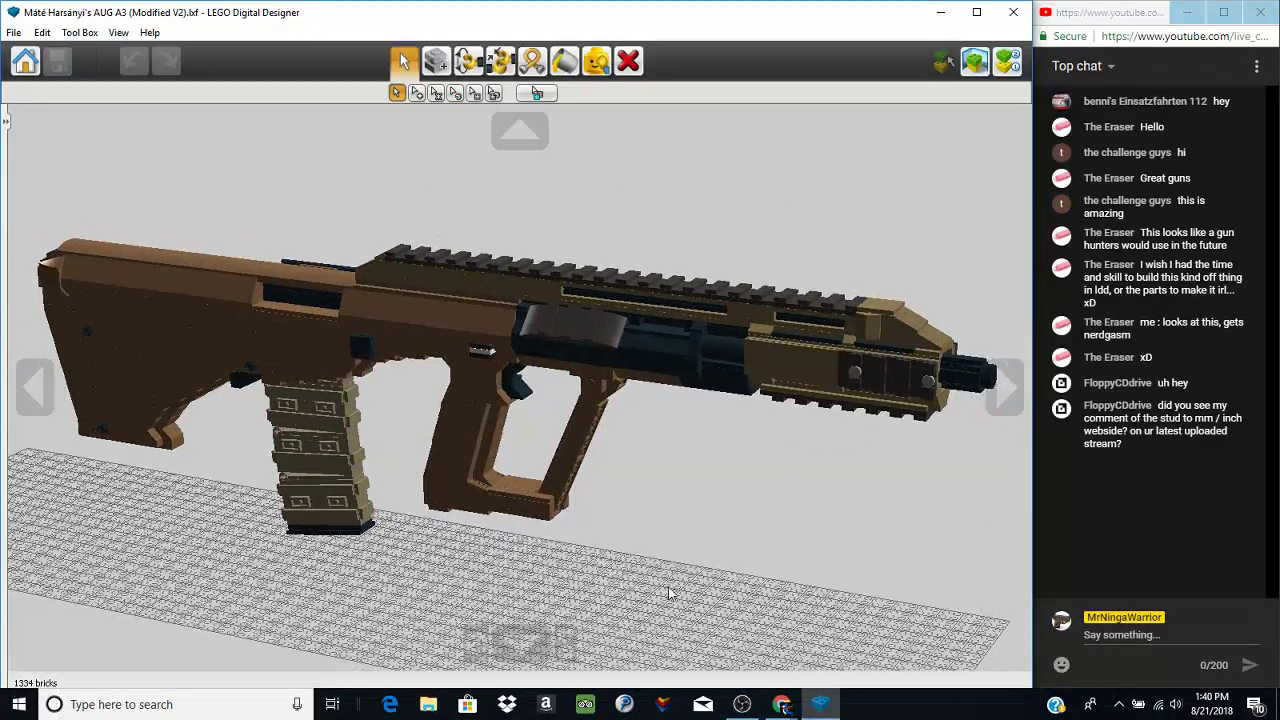
click(742, 704)
click(783, 557)
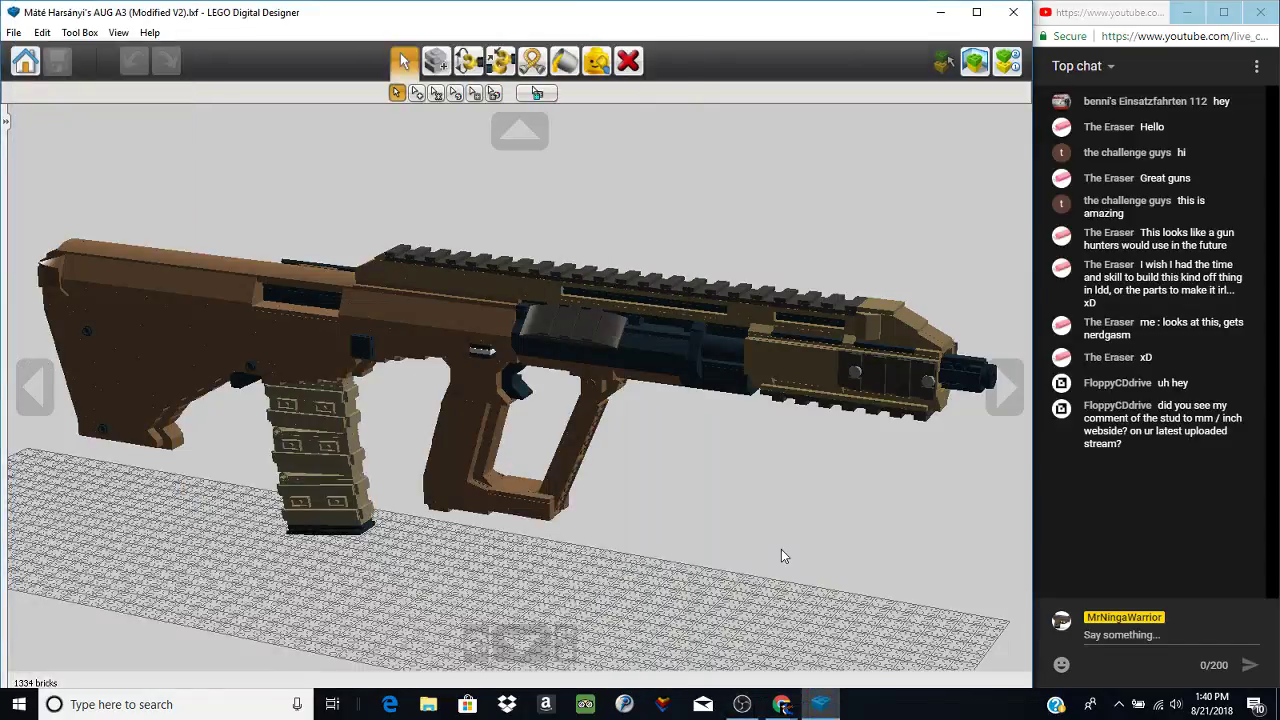
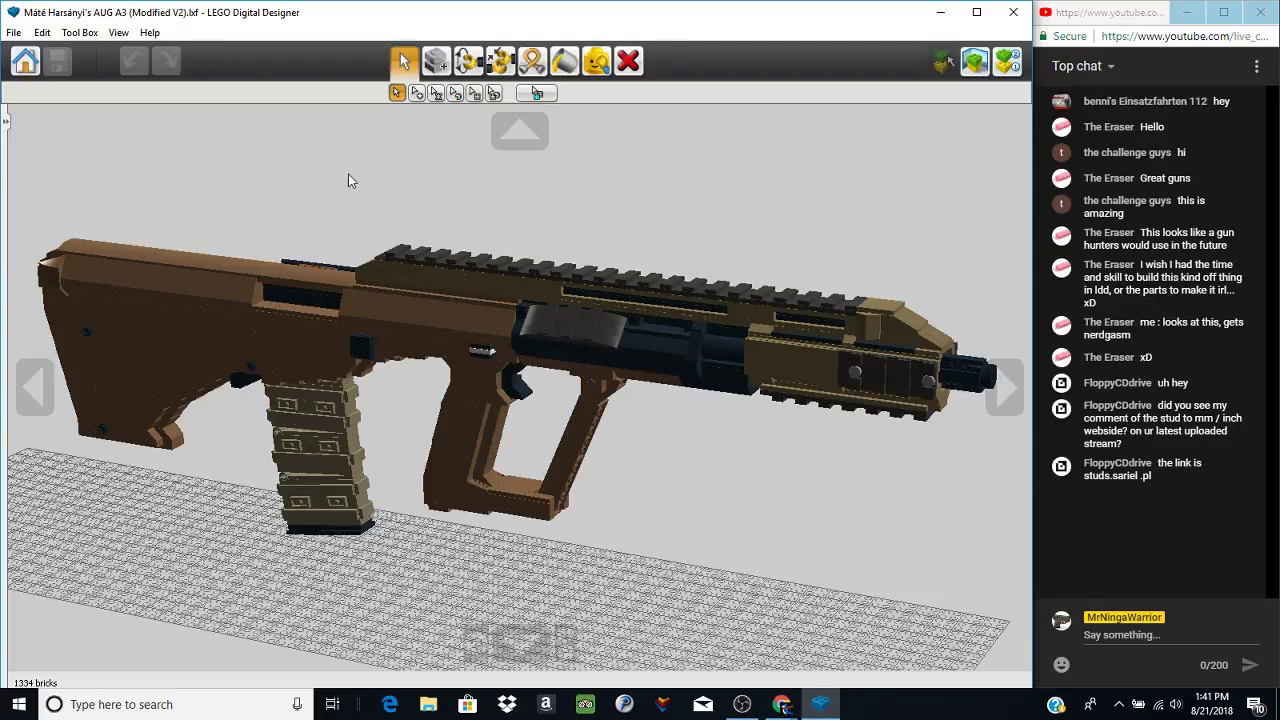
- Examine the opposite side of the AUG A3 from slightly above and from a low angle
right_drag(838, 557, 476, 553)
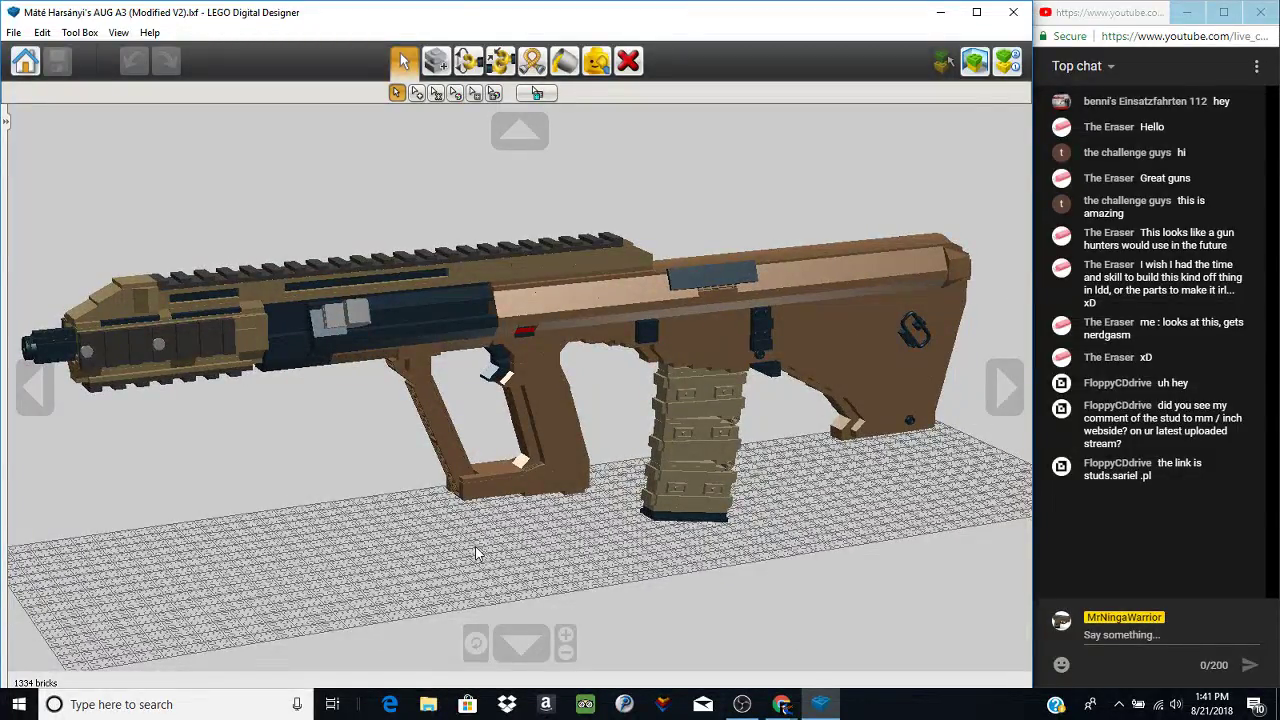
right_drag(476, 553, 493, 542)
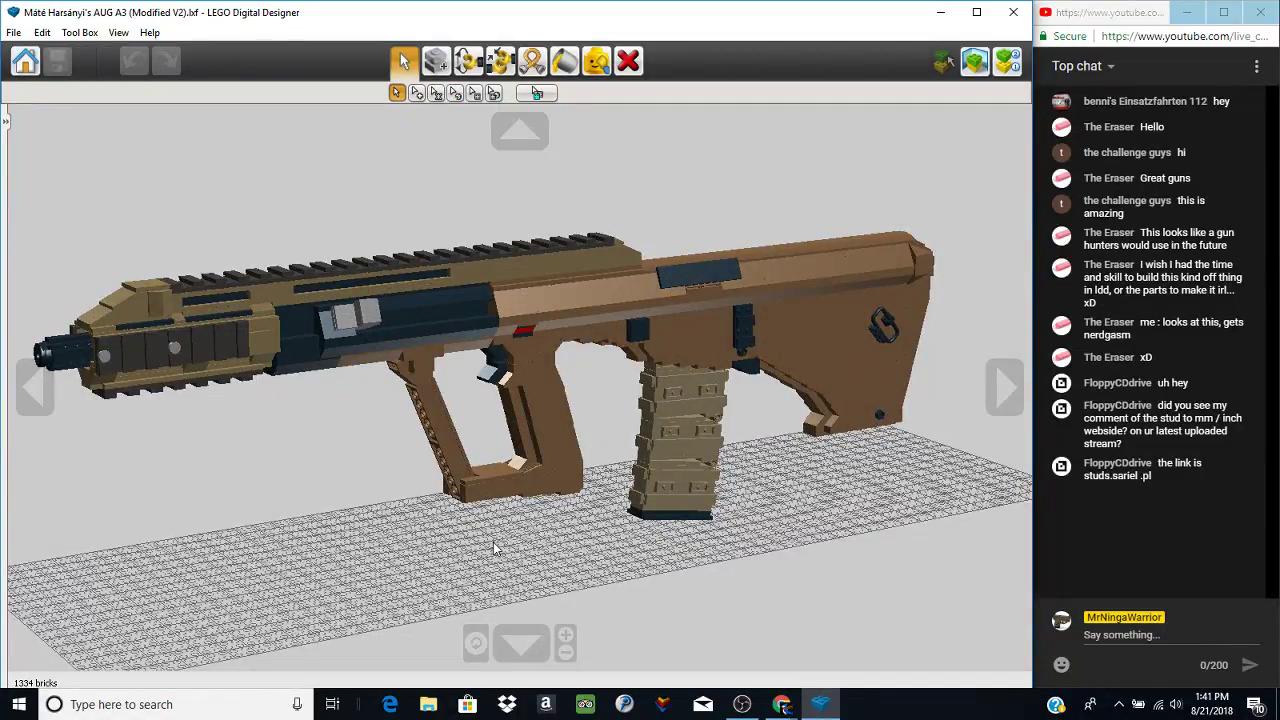
right_drag(493, 542, 498, 492)
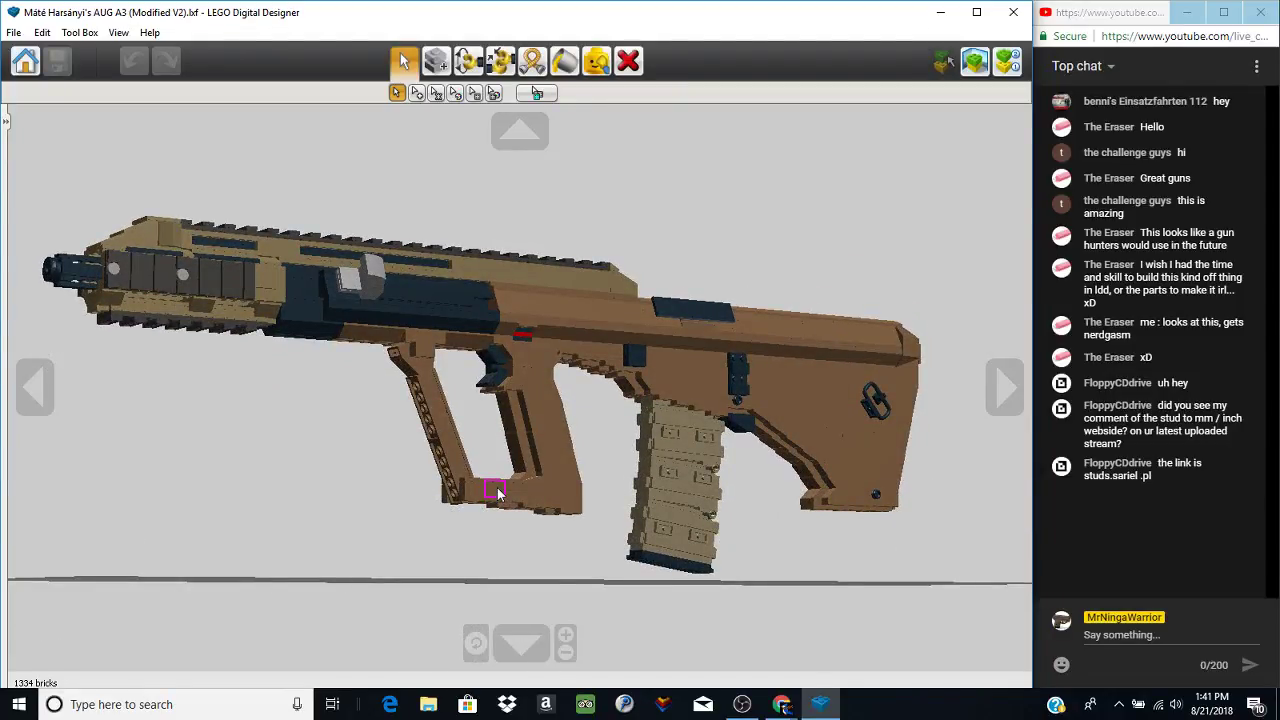
right_drag(498, 492, 611, 546)
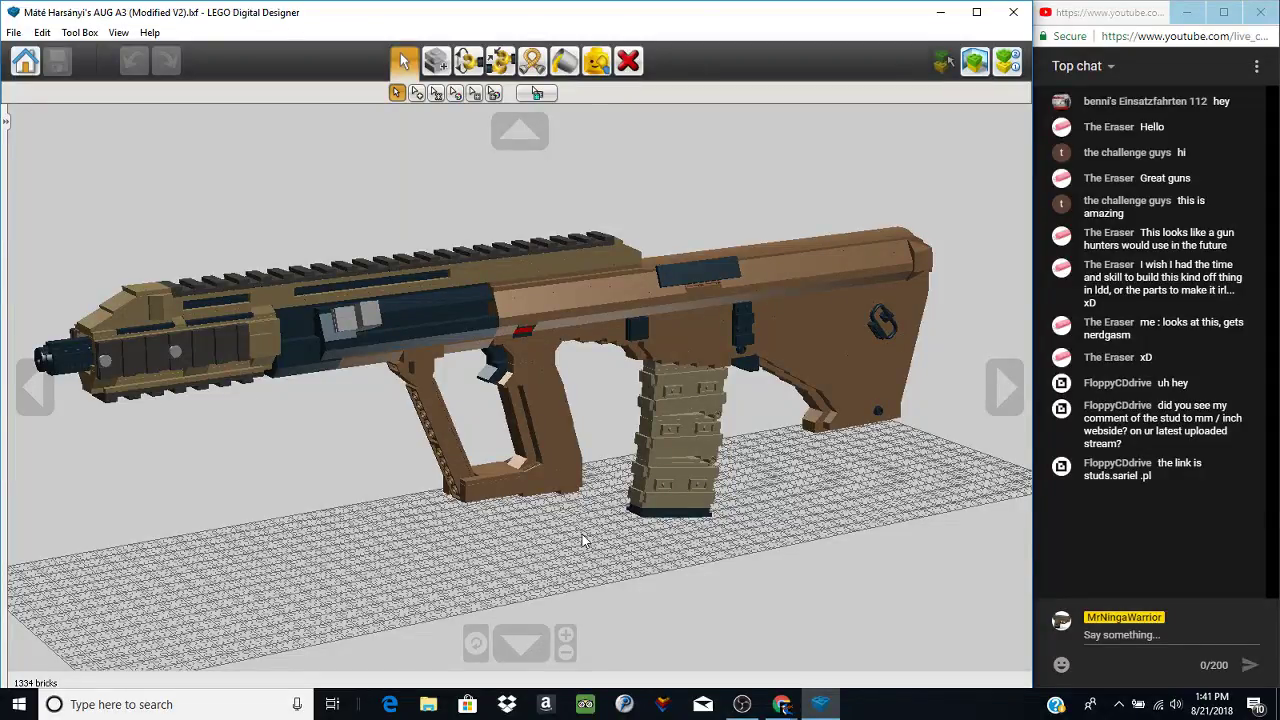
mouse_move(582, 536)
right_down()
mouse_move(563, 533)
mouse_move(592, 544)
right_up()
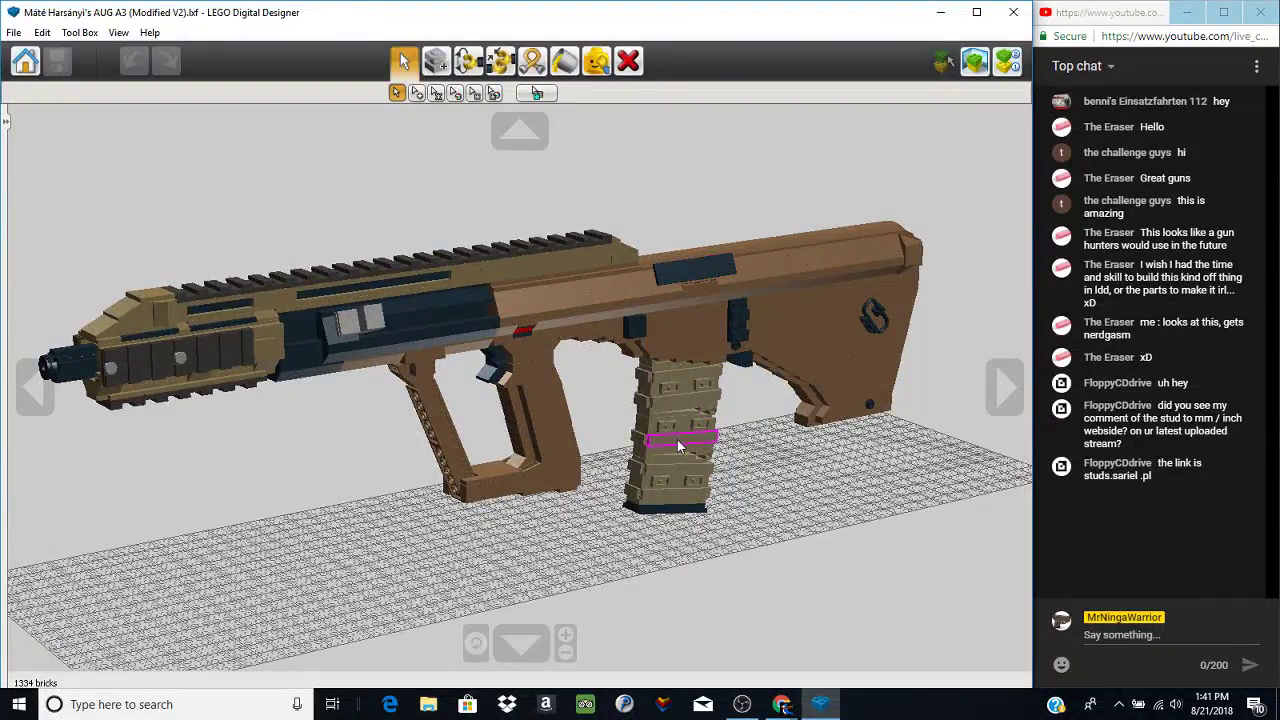
right_drag(677, 439, 674, 428)
scroll(675, 428, up, 2)
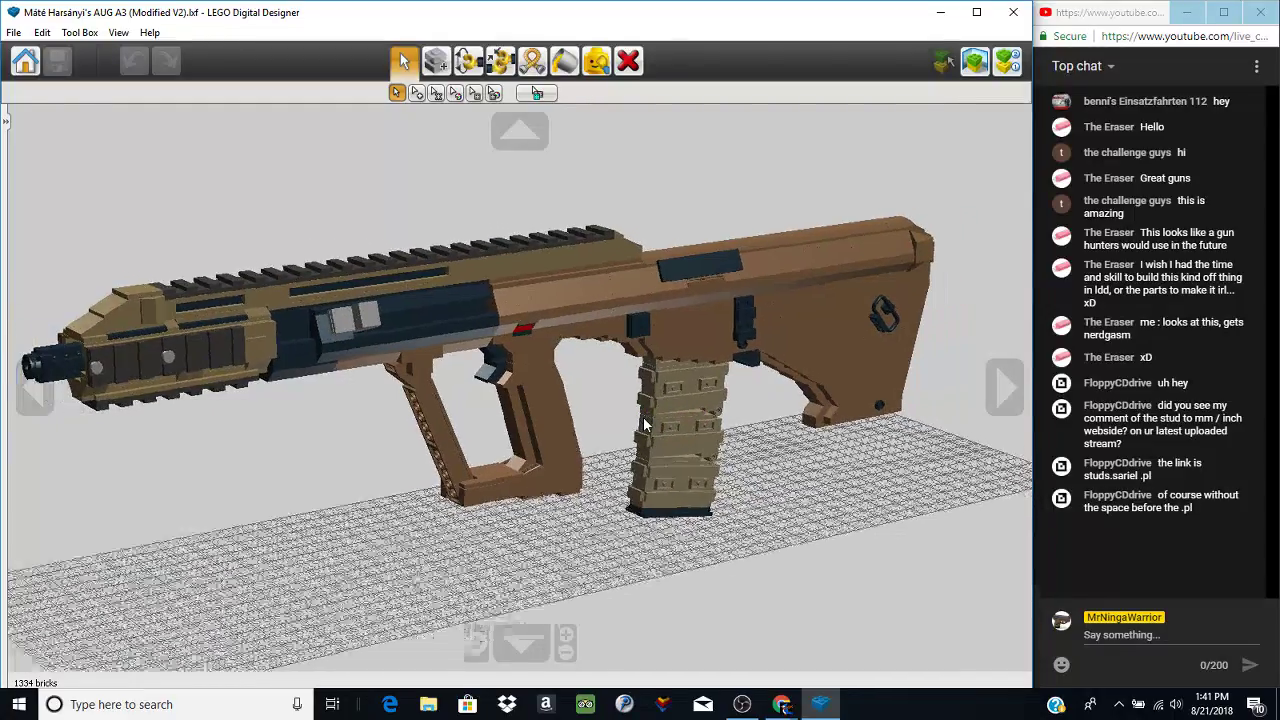
- Inspect the AUG A3's stock, magazine and front end up close from both sides
scroll(527, 580, up, 5)
right_drag(527, 580, 461, 303)
right_drag(682, 393, 284, 624)
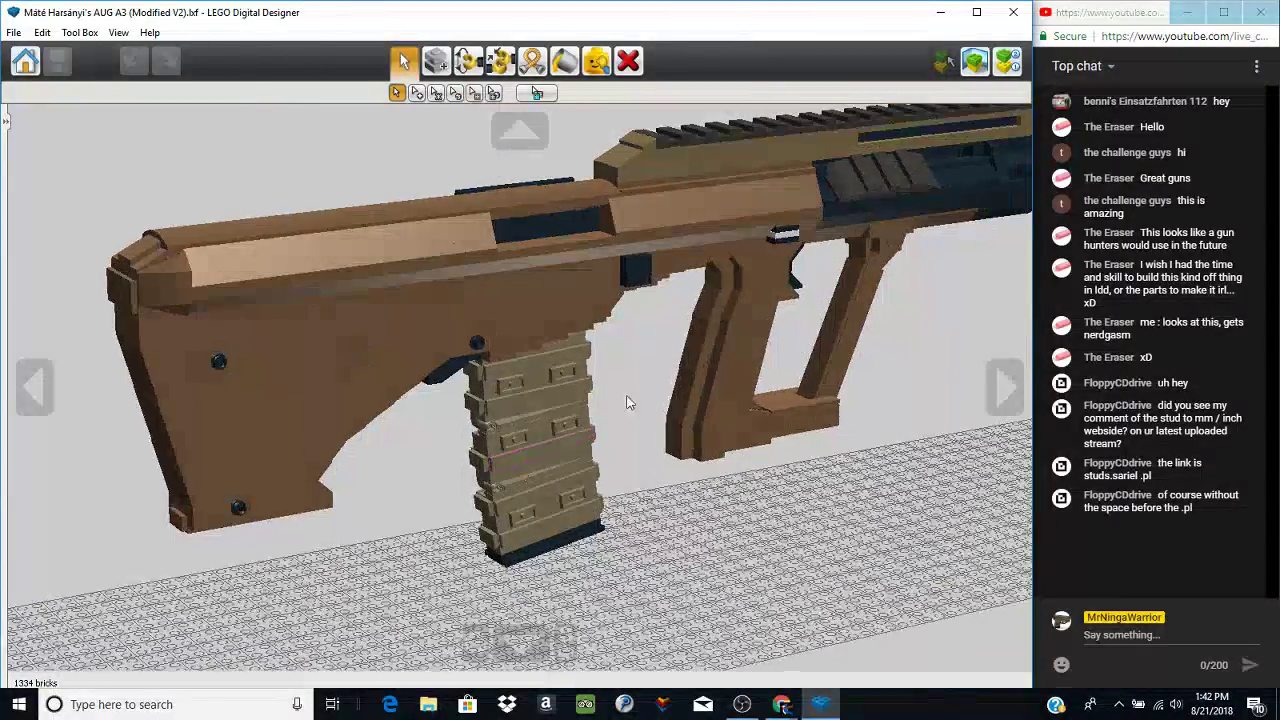
right_click(710, 332)
right_drag(694, 349, 600, 320)
right_drag(484, 290, 260, 323)
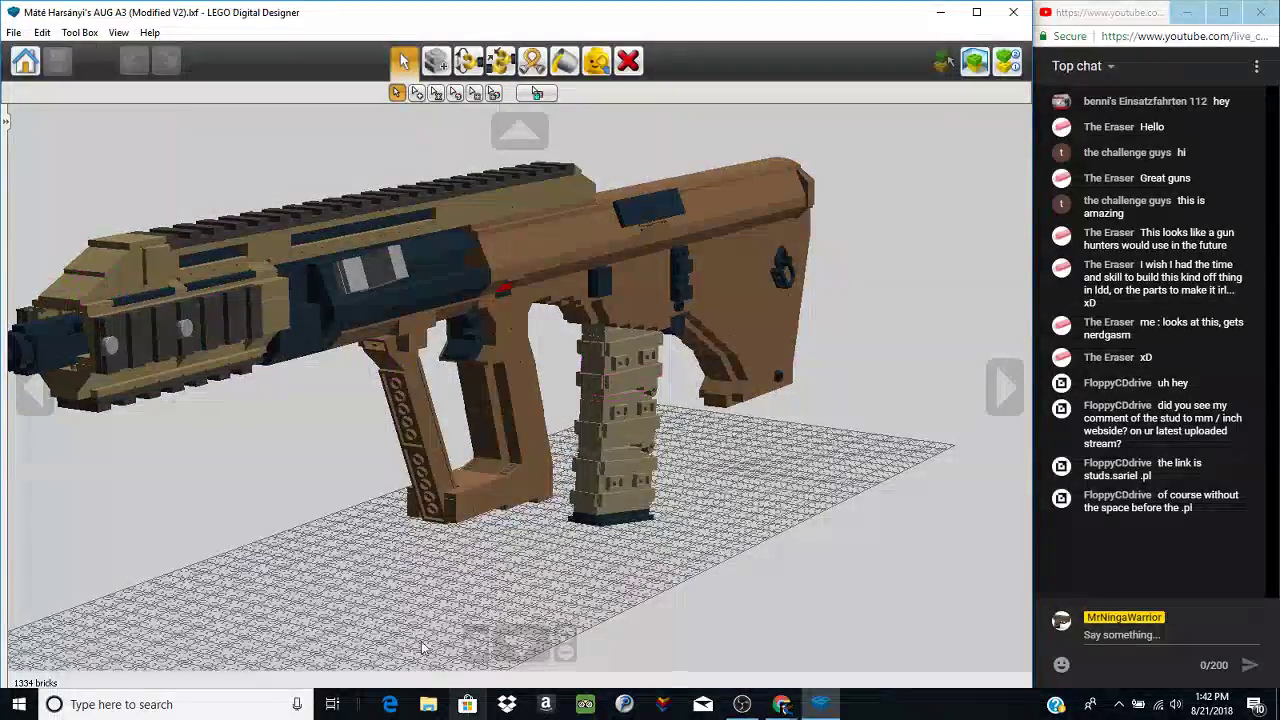
scroll(523, 509, up, 4)
scroll(451, 505, down, 3)
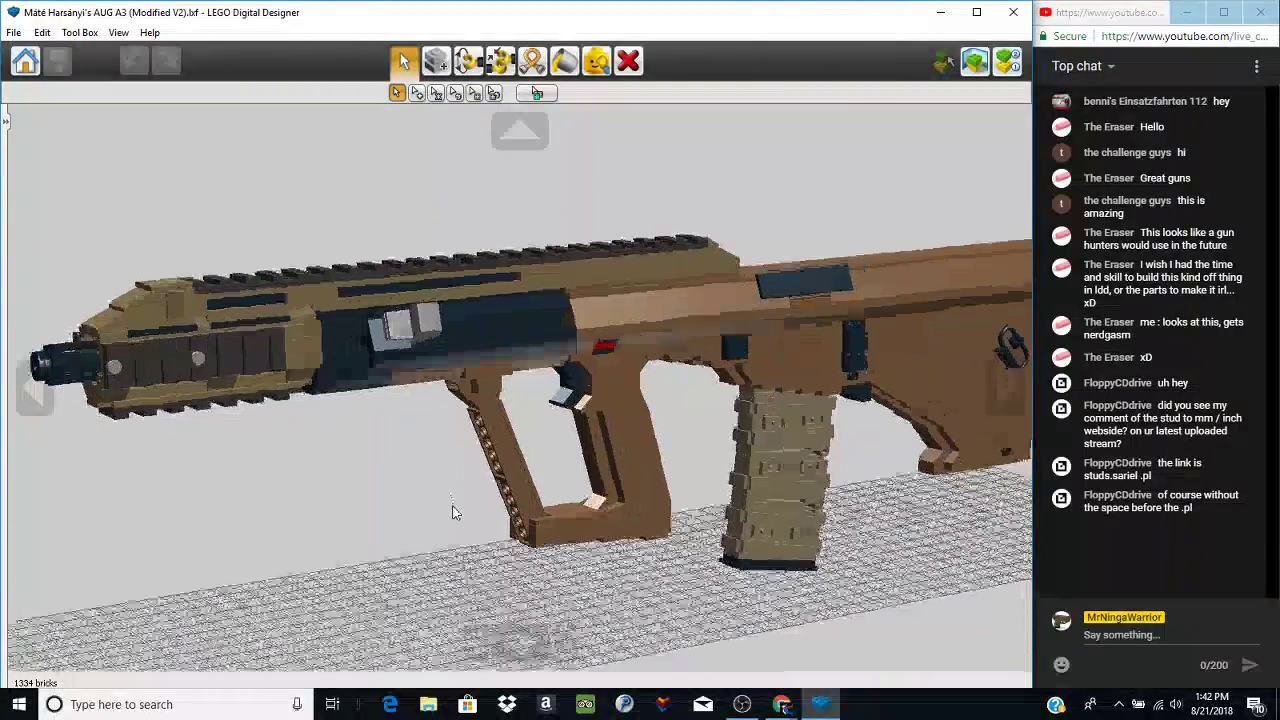
scroll(473, 585, down, 3)
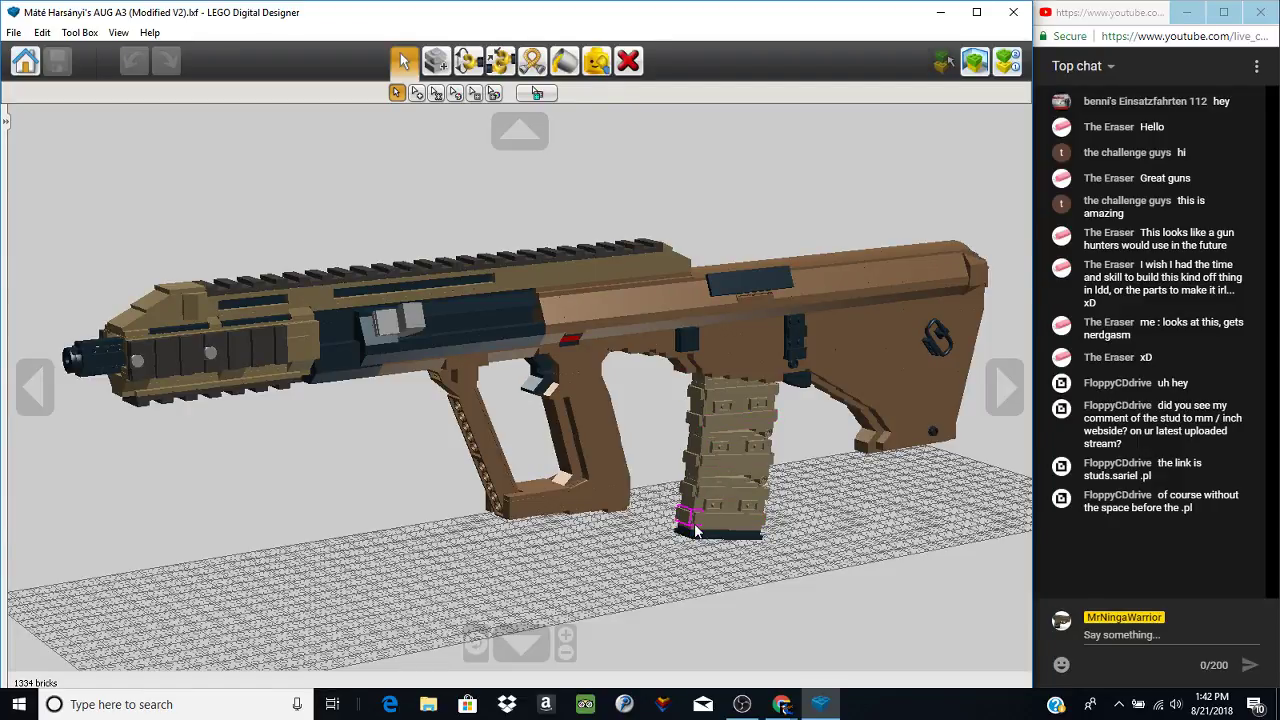
- Examine the AUG A3's handguard and muzzle up close, and review the whole model from the default view
right_drag(775, 525, 536, 509)
right_drag(637, 499, 704, 531)
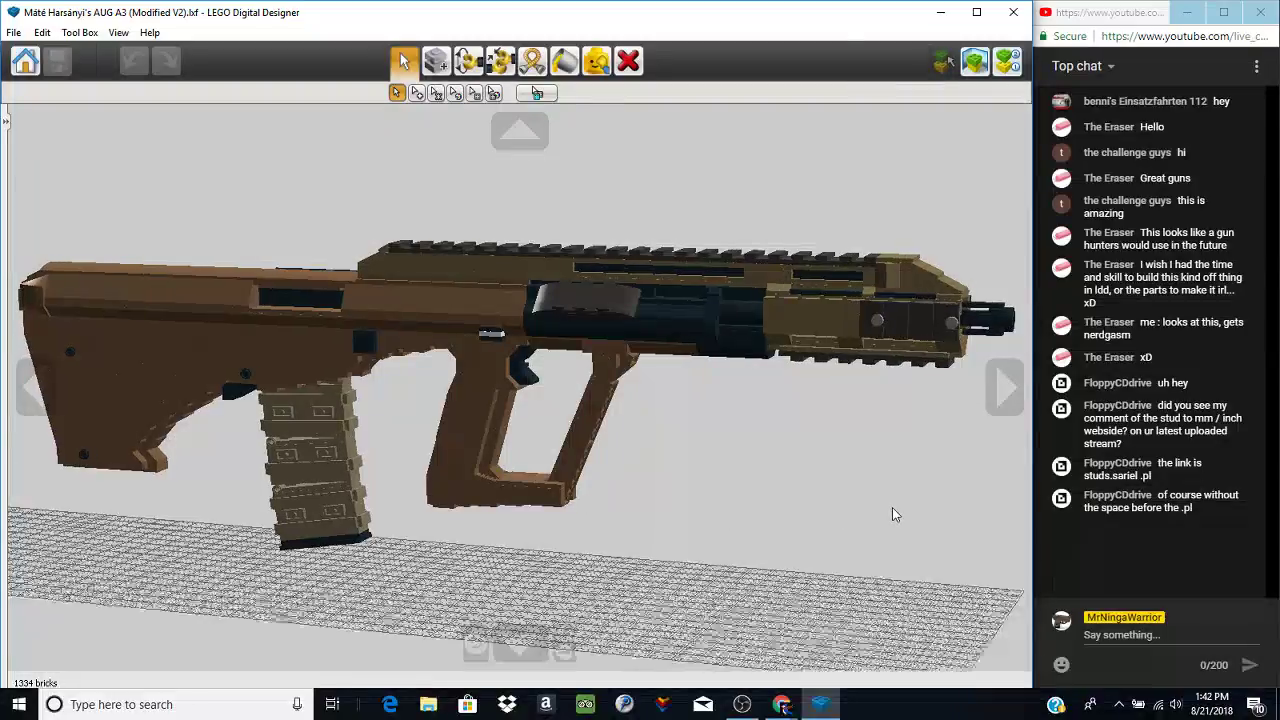
right_drag(892, 514, 609, 475)
scroll(366, 430, up, 5)
scroll(367, 449, up, 4)
click(478, 630)
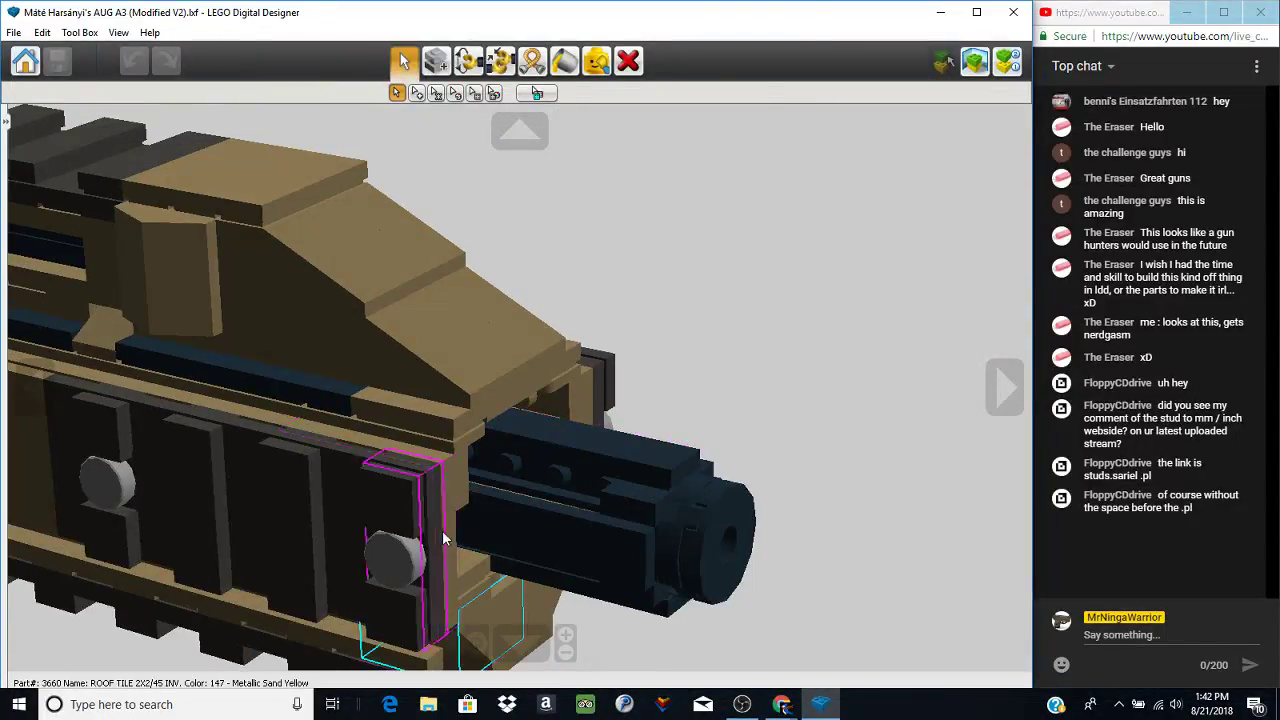
scroll(443, 532, down, 2)
click(362, 640)
click(476, 643)
scroll(472, 541, down, 2)
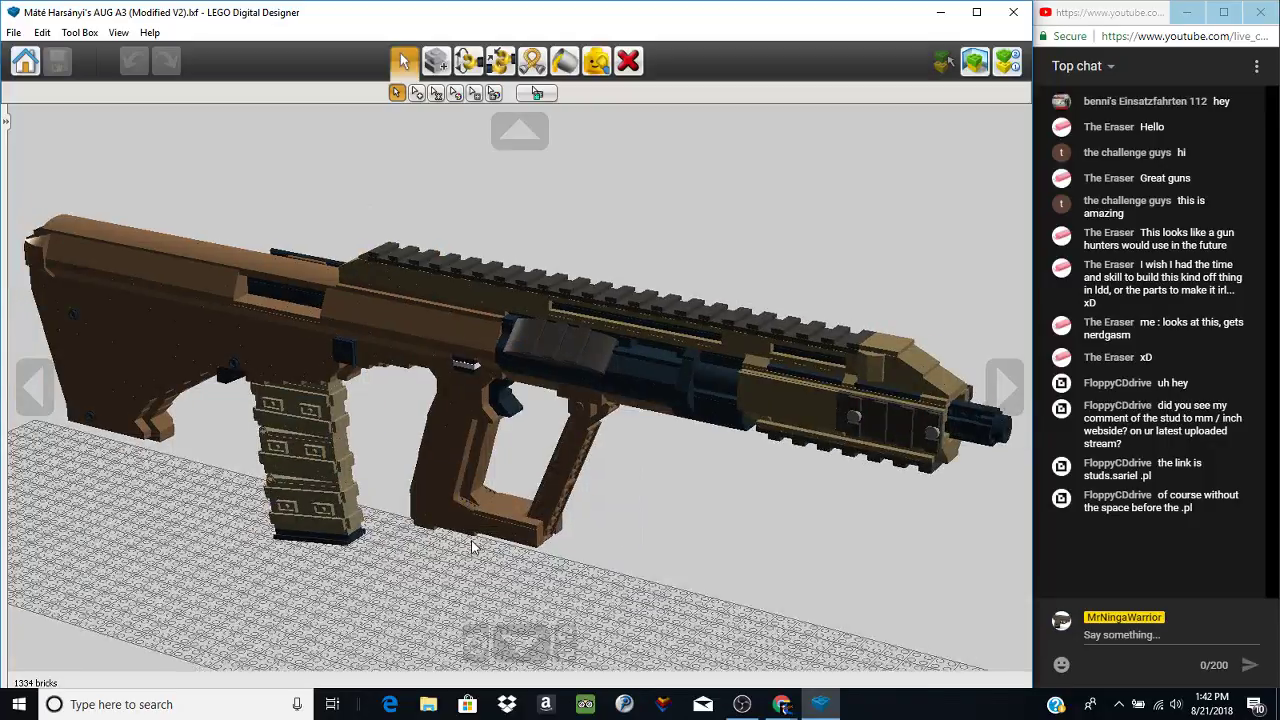
right_drag(474, 545, 754, 487)
right_drag(483, 455, 86, 483)
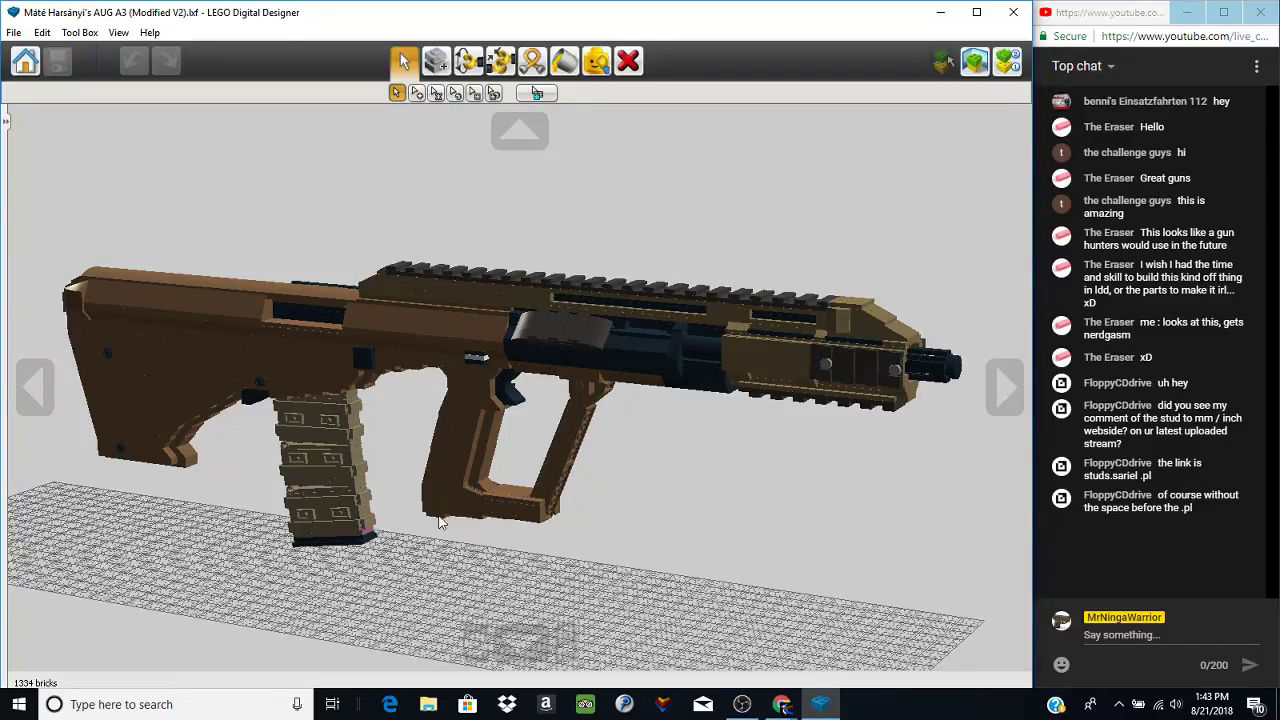
- Stop the OBS recording and return to Google Drive's Guns folder in the browser
click(742, 704)
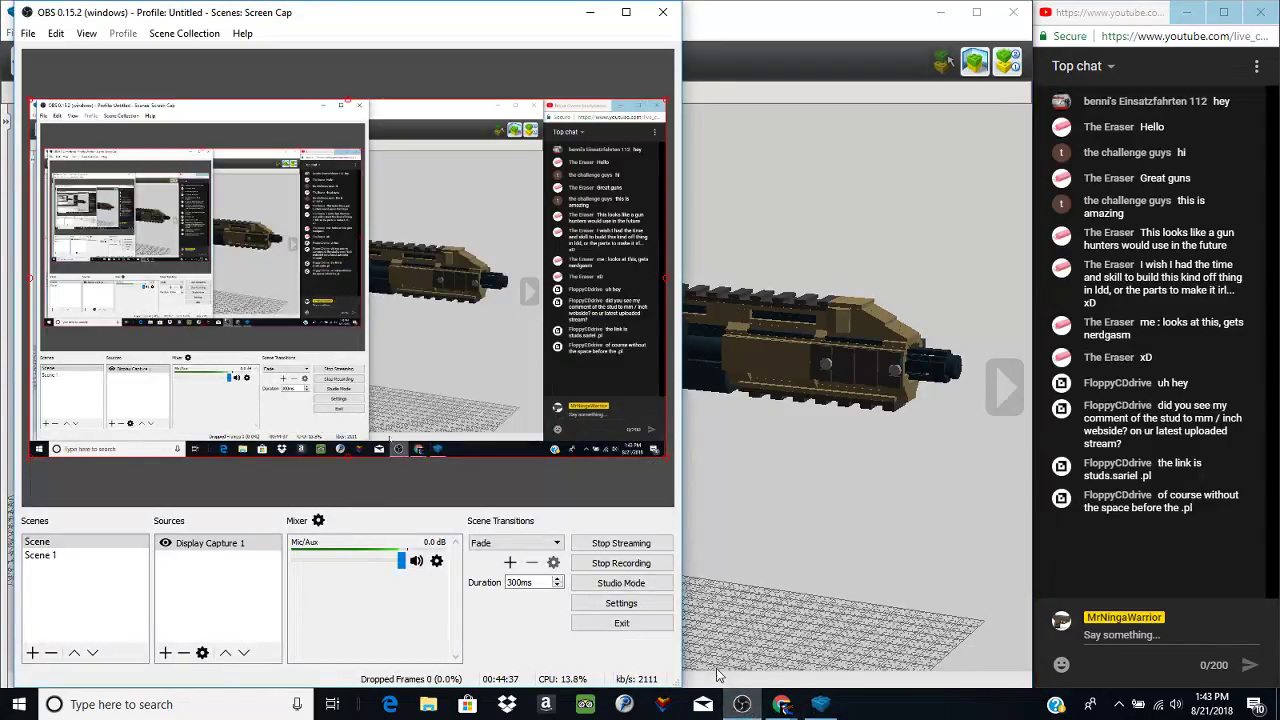
click(655, 565)
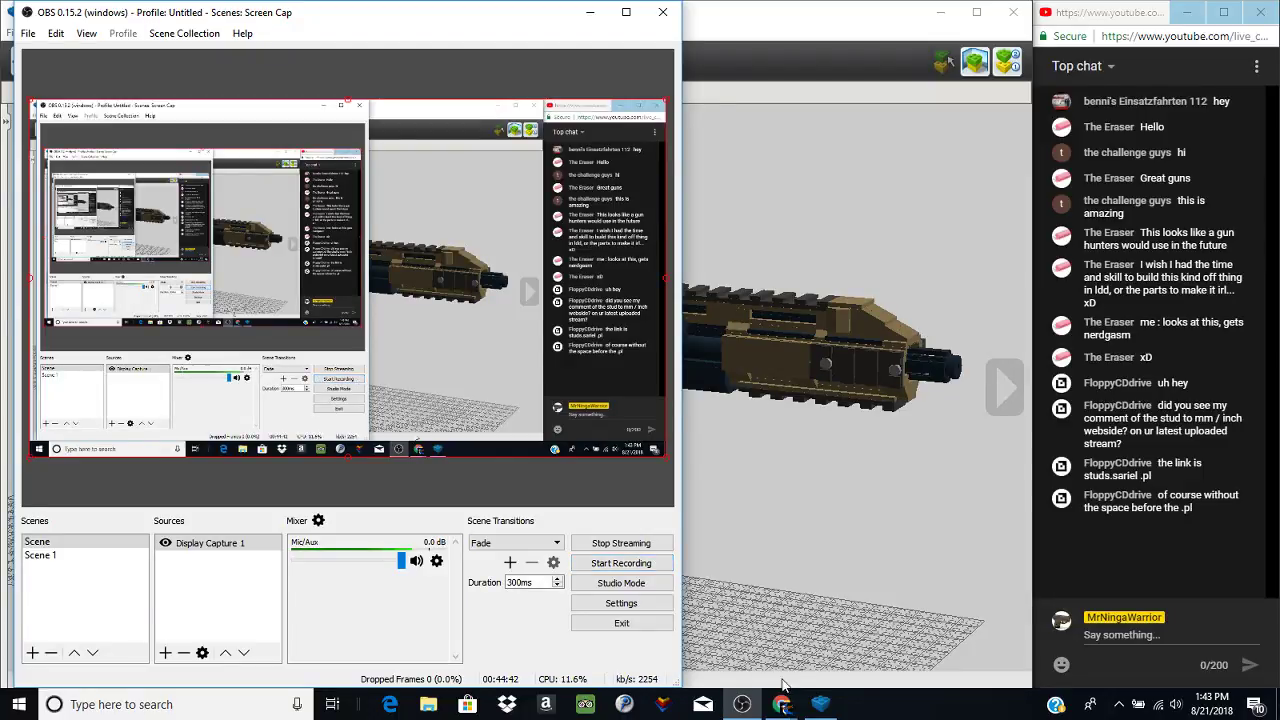
click(786, 710)
click(750, 640)
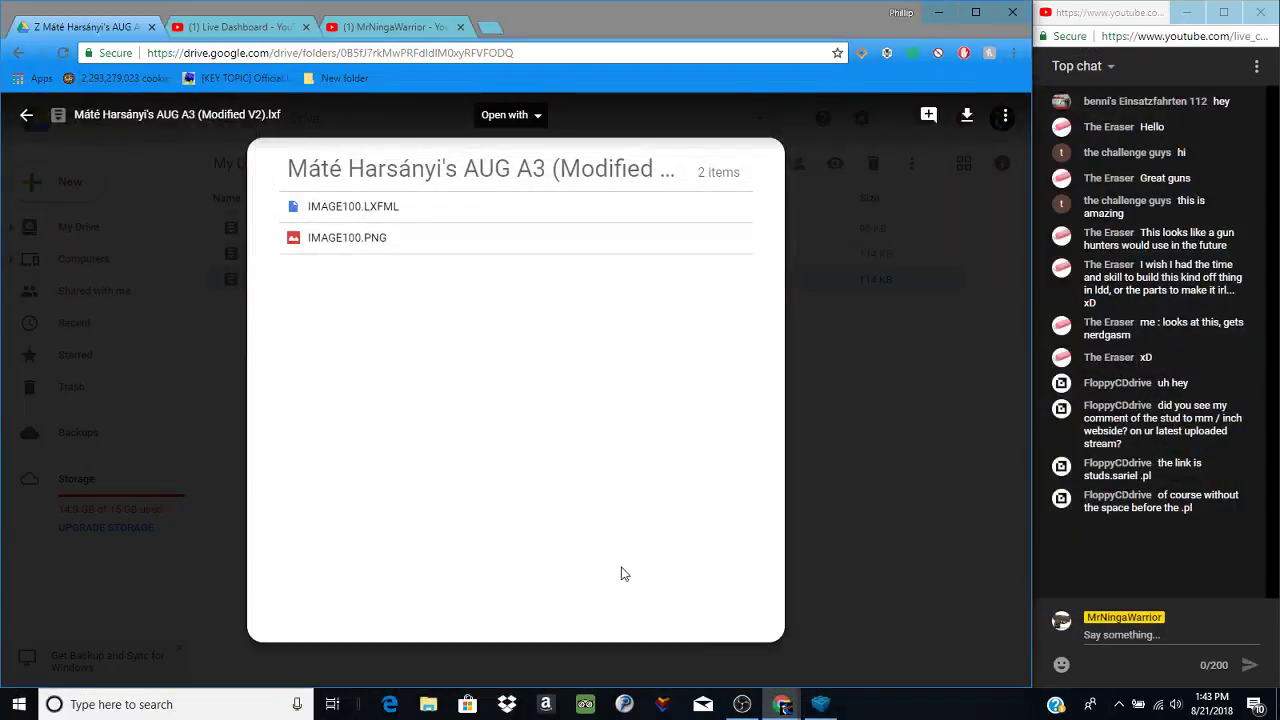
click(840, 412)
click(550, 163)
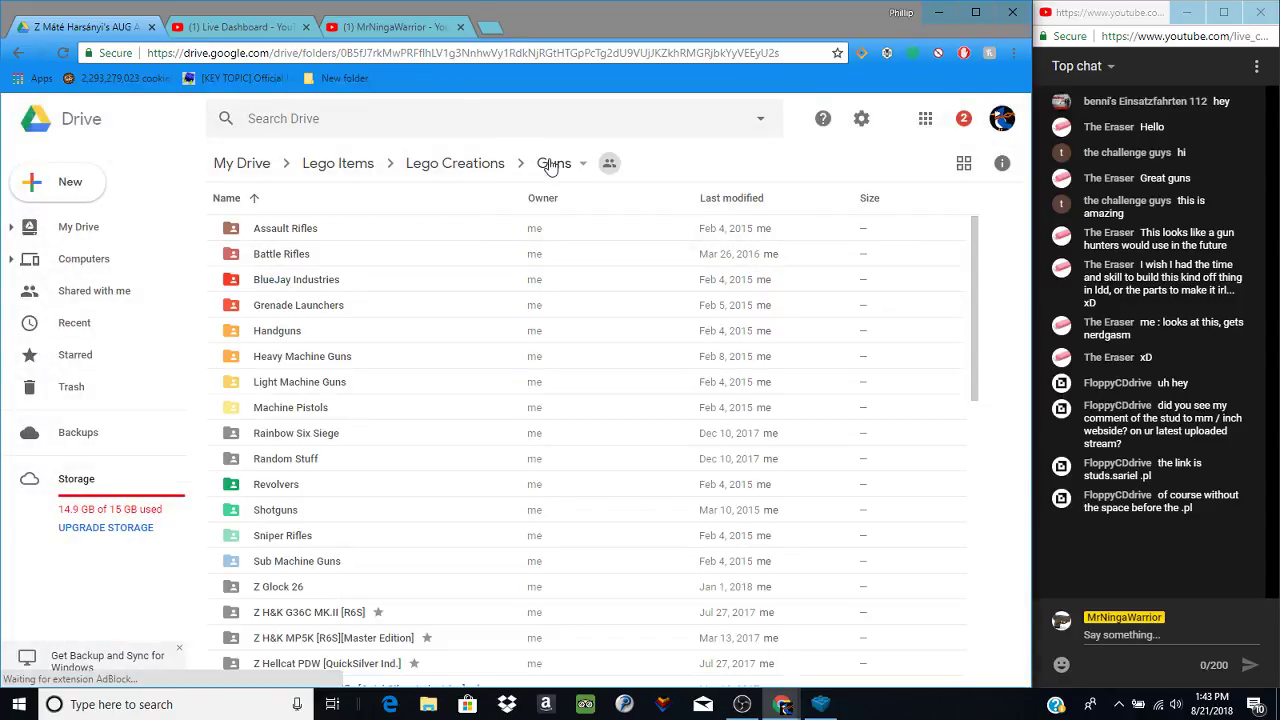
- Open the Z Monitor PDW [QuickSilver Ind.] folder and download the Complete V2 .lxf file
scroll(503, 567, down, 2)
scroll(503, 567, down, 1)
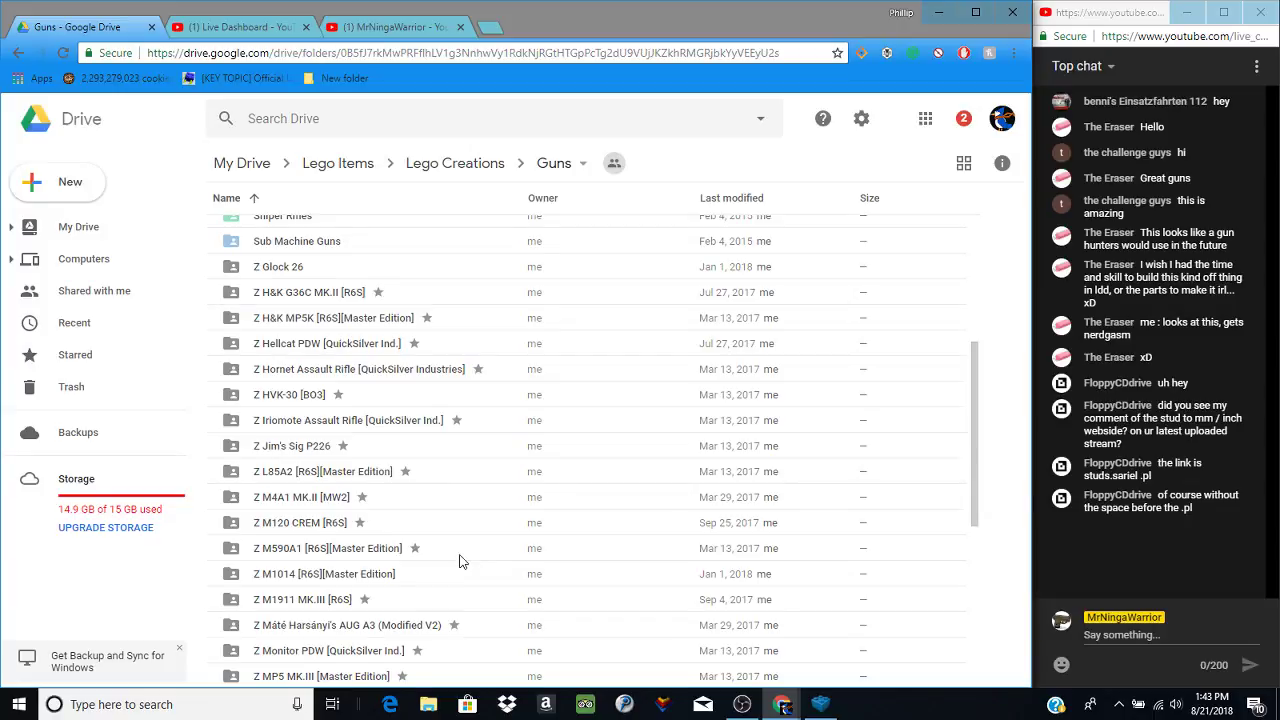
double_click(362, 651)
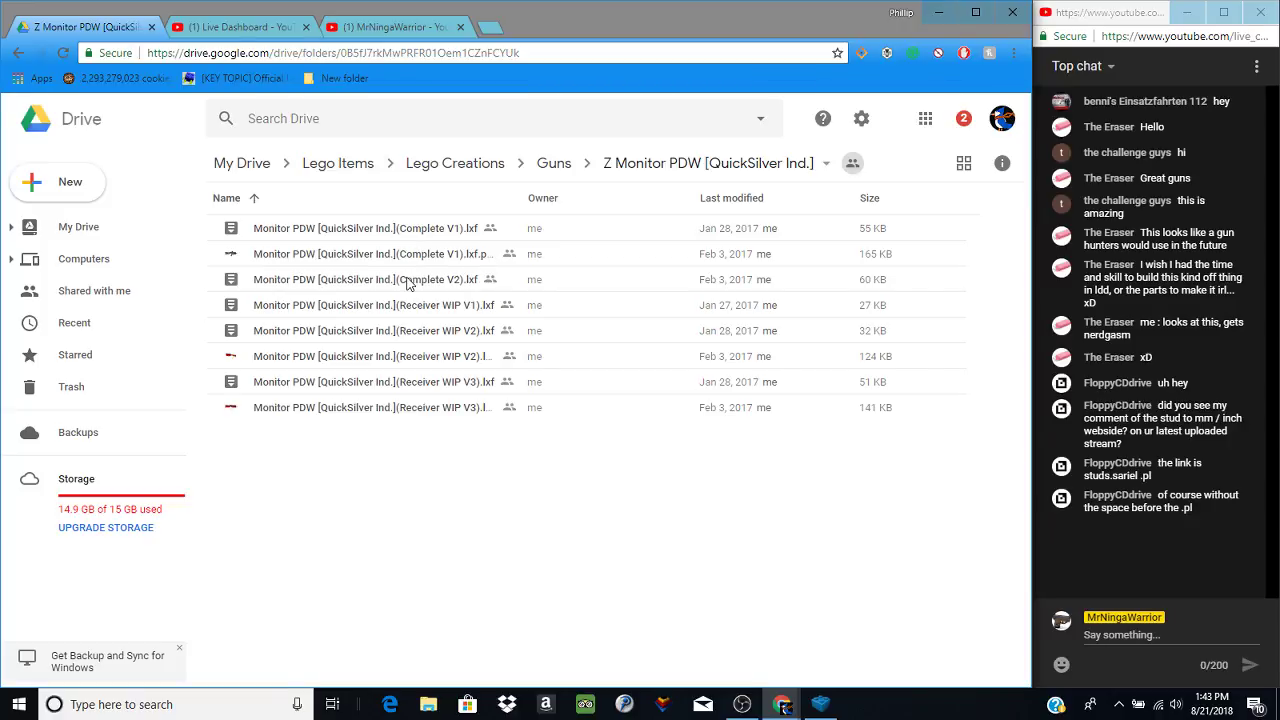
double_click(406, 280)
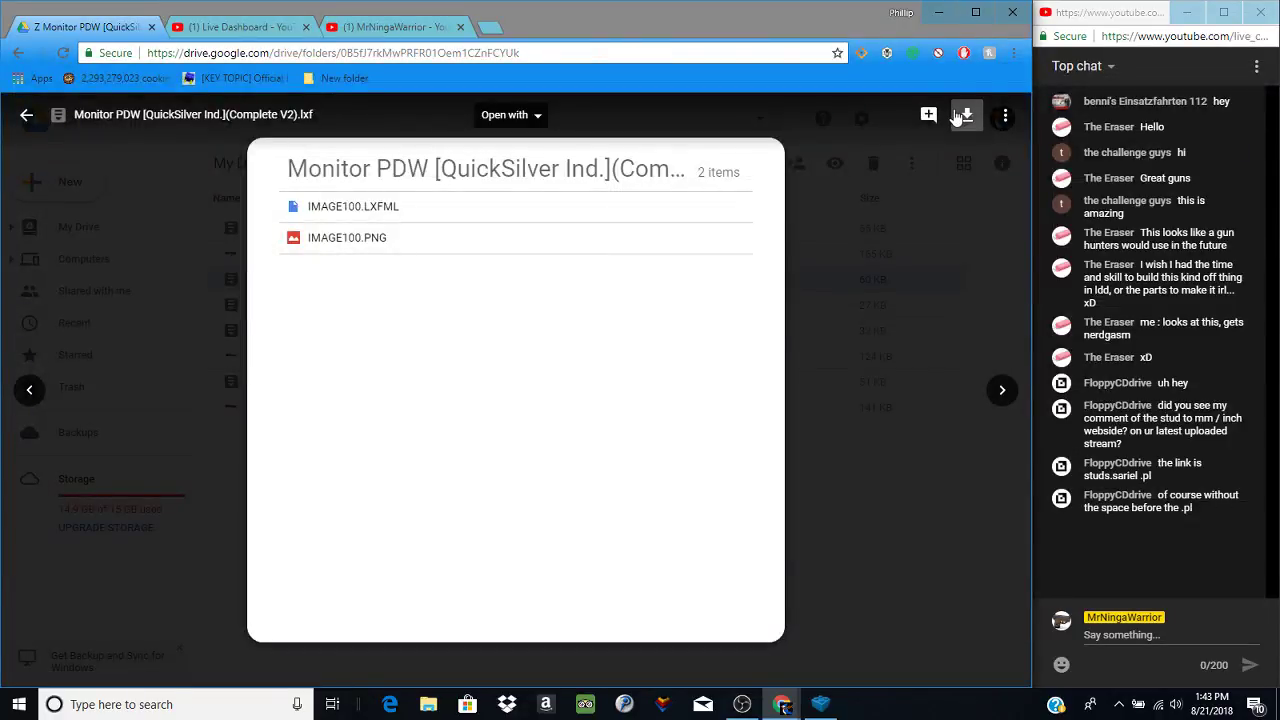
click(960, 116)
click(897, 484)
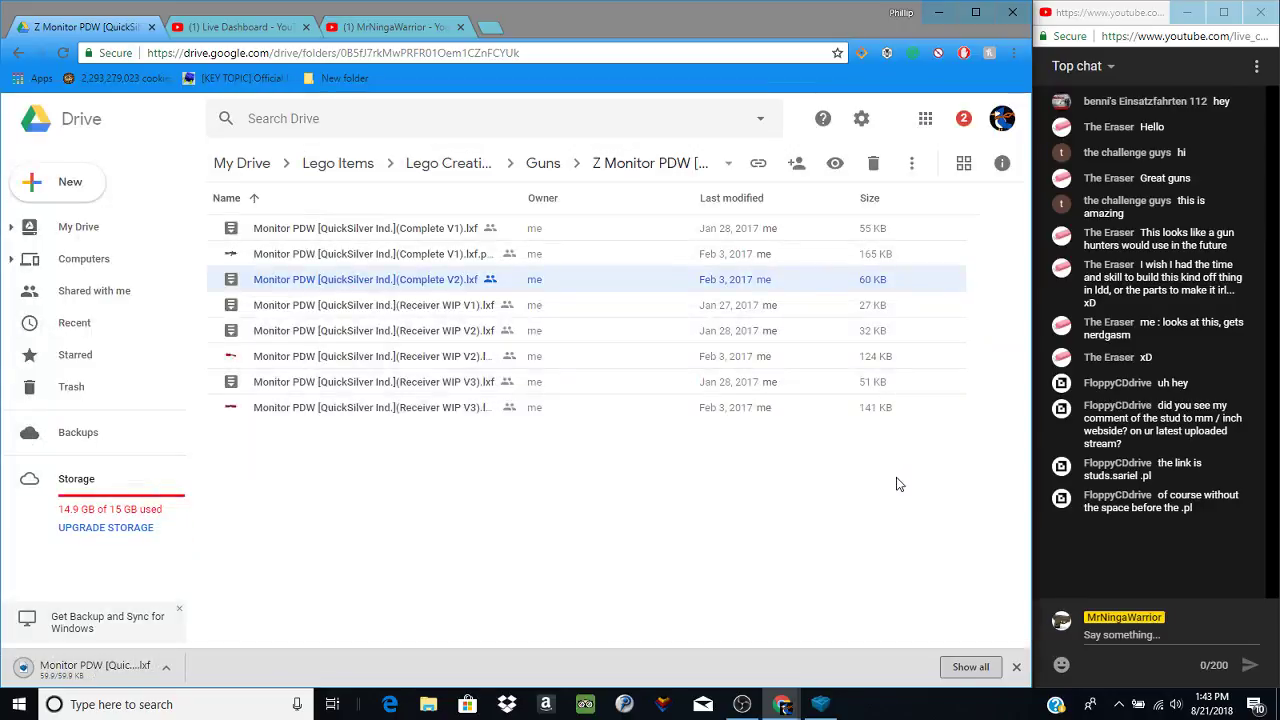
- Download the Monitor PDW Complete V1 render image and open the downloaded Complete V2 .lxf in LEGO Digital Designer
double_click(424, 258)
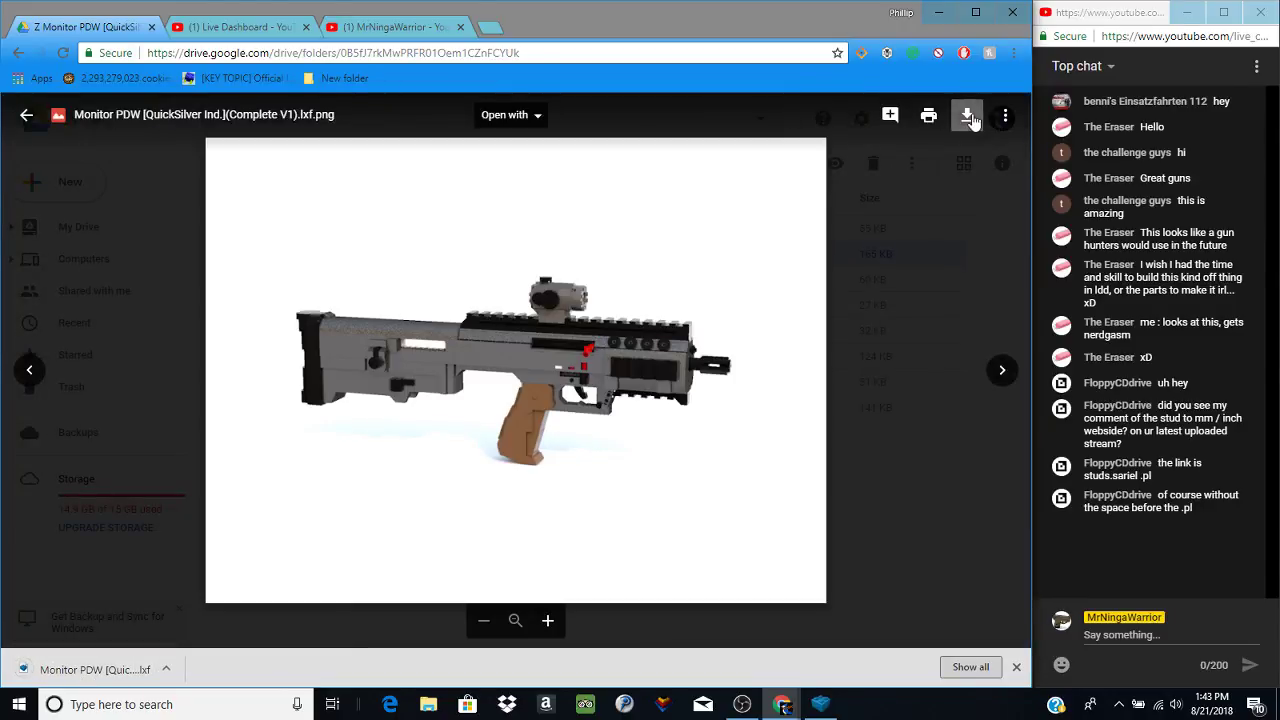
click(968, 117)
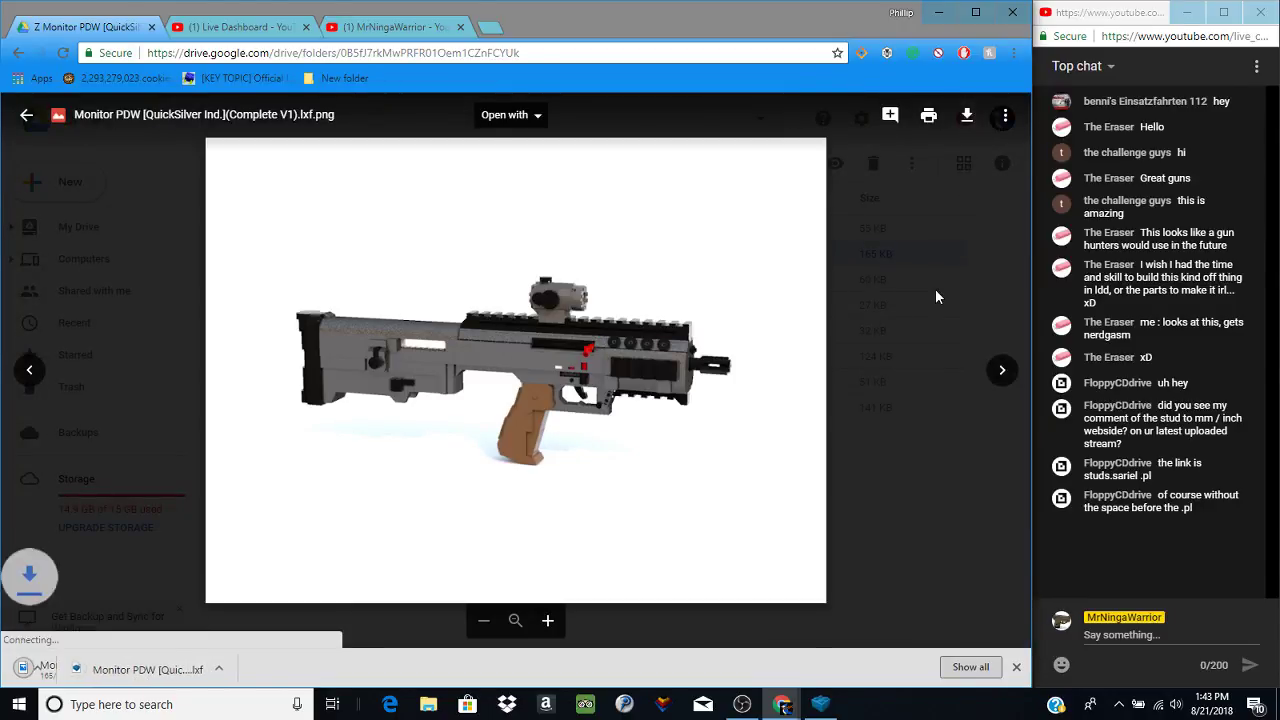
click(840, 414)
click(272, 669)
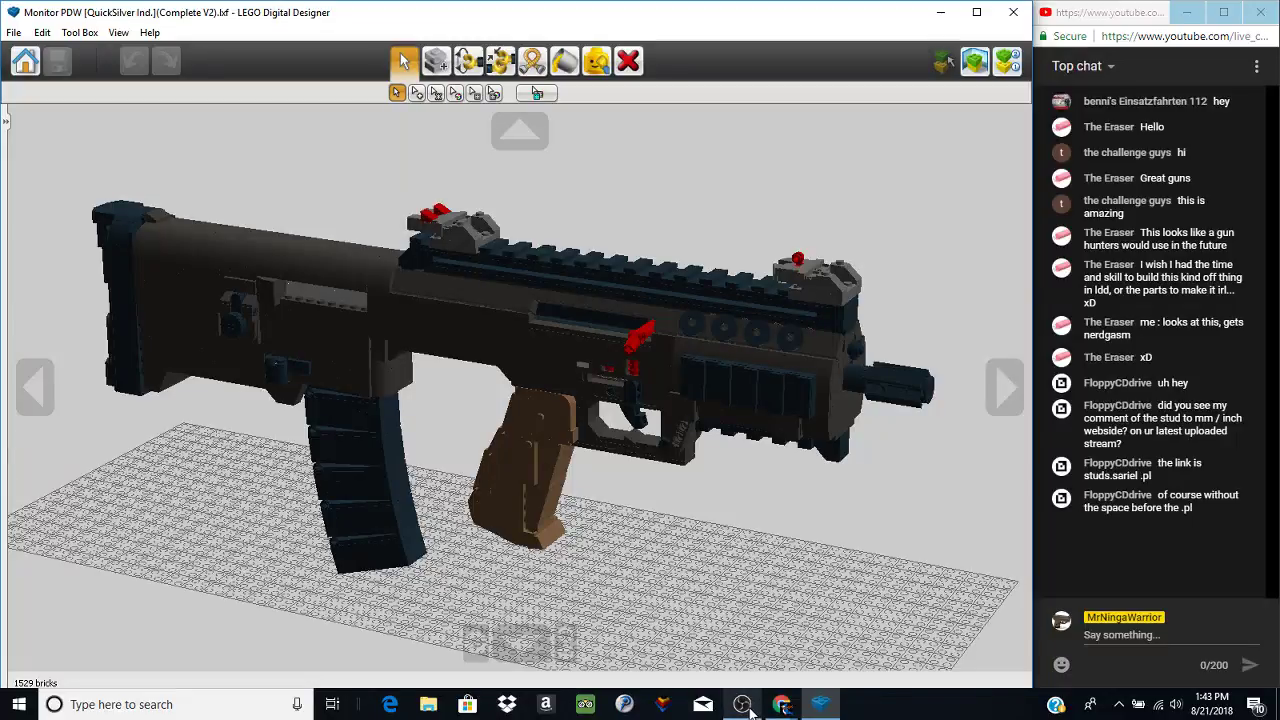
- Start another recording in OBS and return to the Monitor PDW model in LEGO Digital Designer
mouse_move(748, 708)
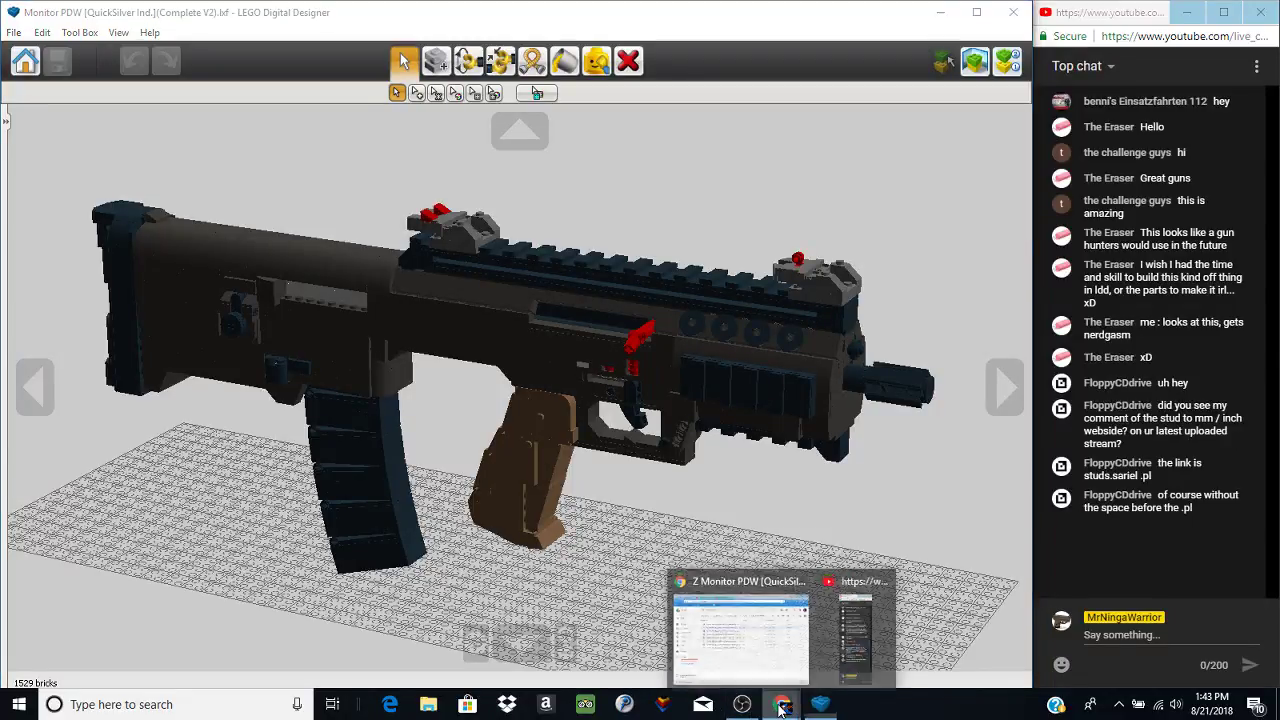
click(740, 705)
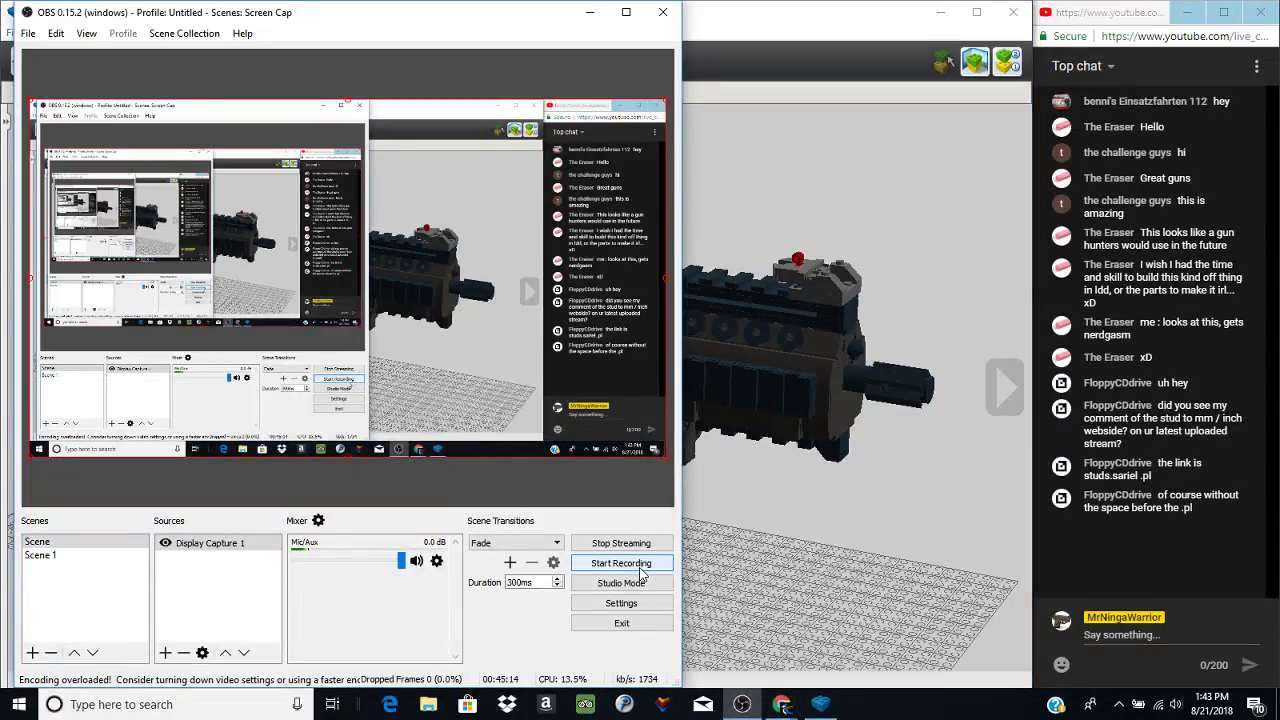
click(754, 558)
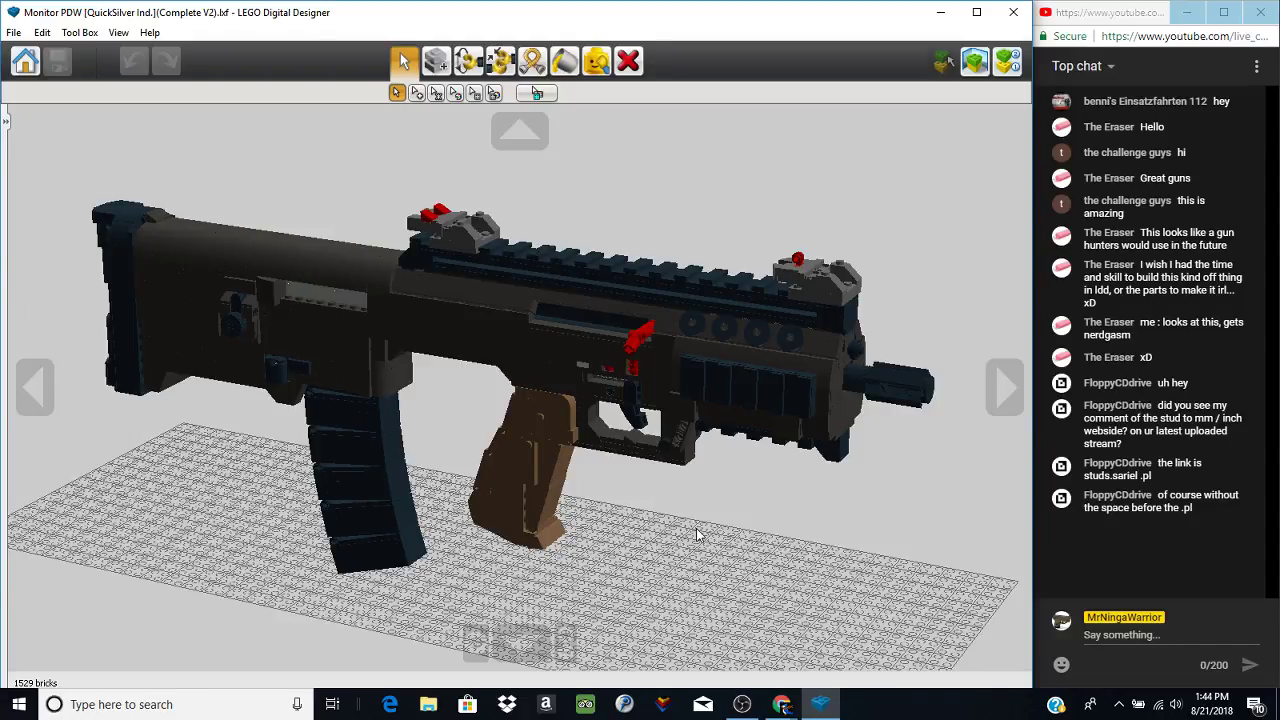
- Examine the Monitor PDW's rear stock and butt plate from the side, the underside and directly behind
right_drag(696, 528, 322, 450)
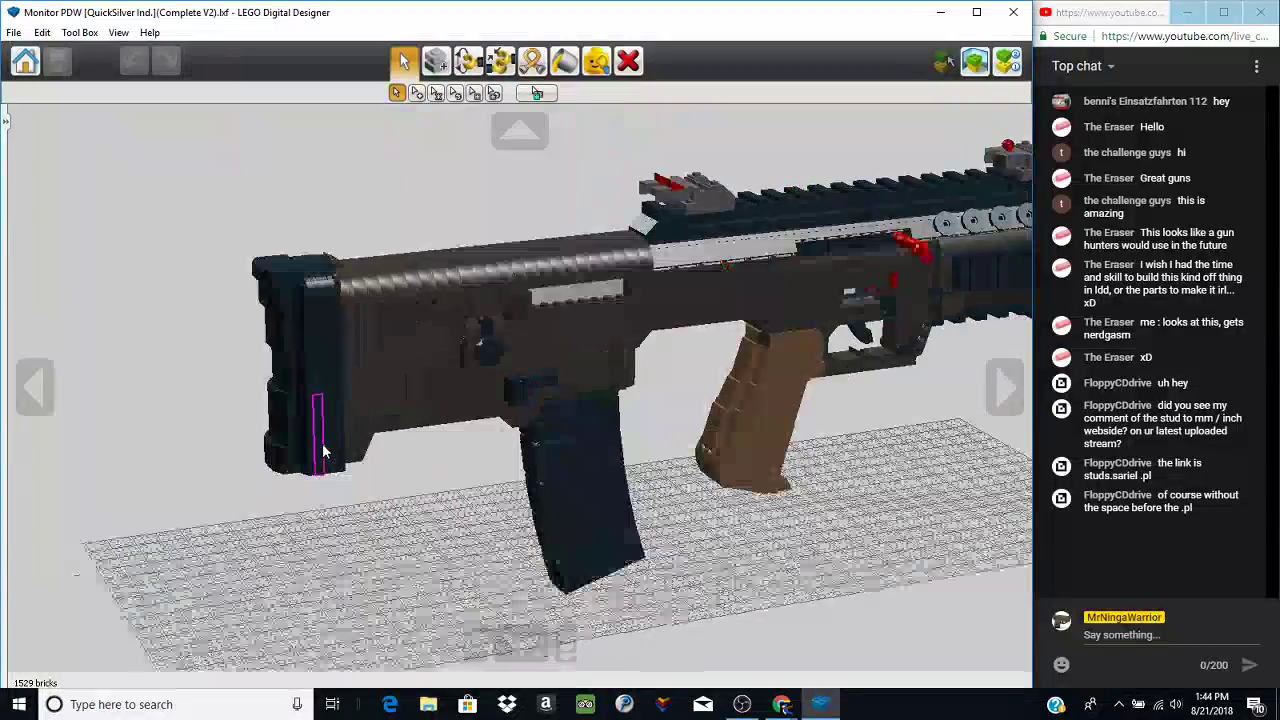
scroll(322, 450, up, 5)
right_drag(418, 530, 306, 338)
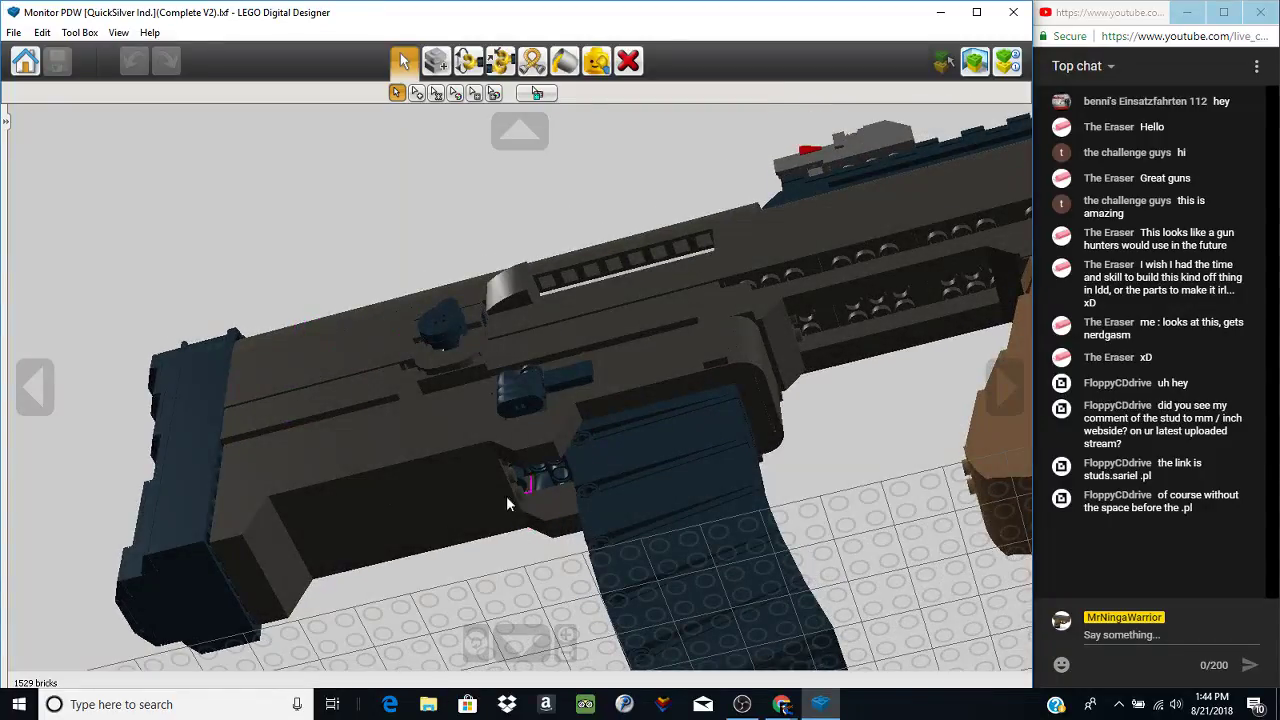
scroll(495, 470, down, 3)
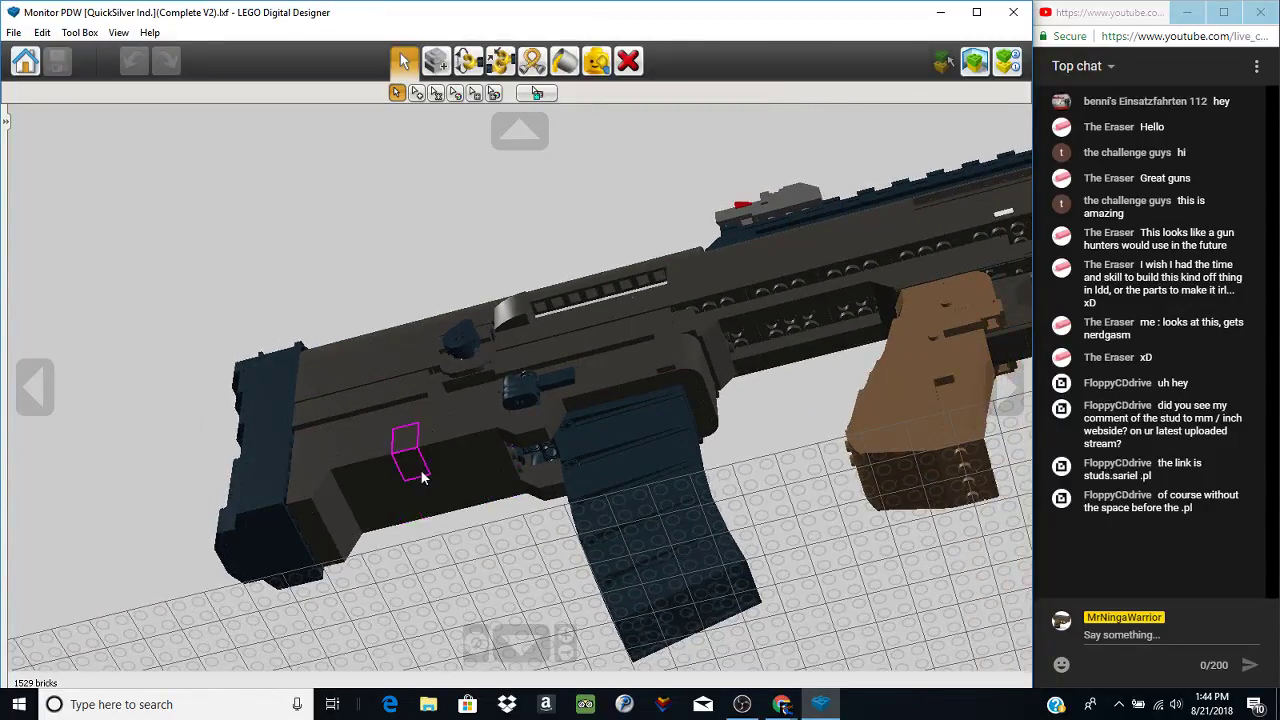
scroll(412, 507, up, 5)
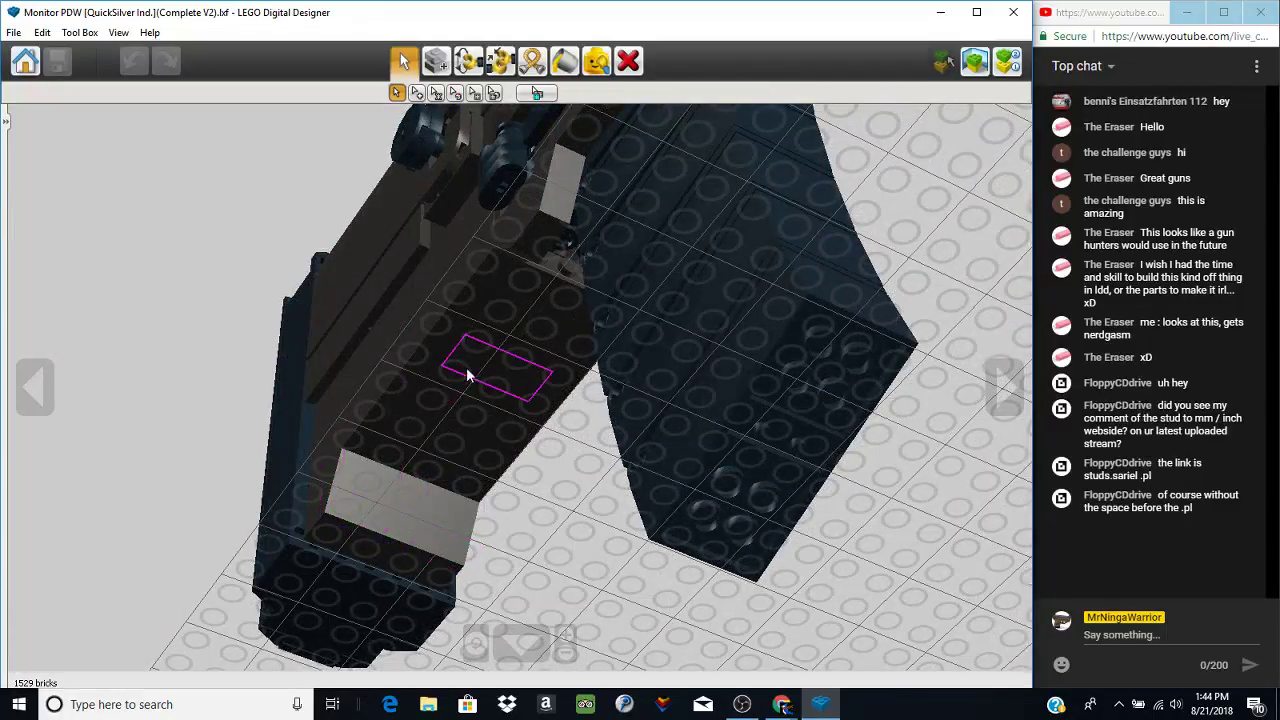
right_drag(416, 456, 400, 478)
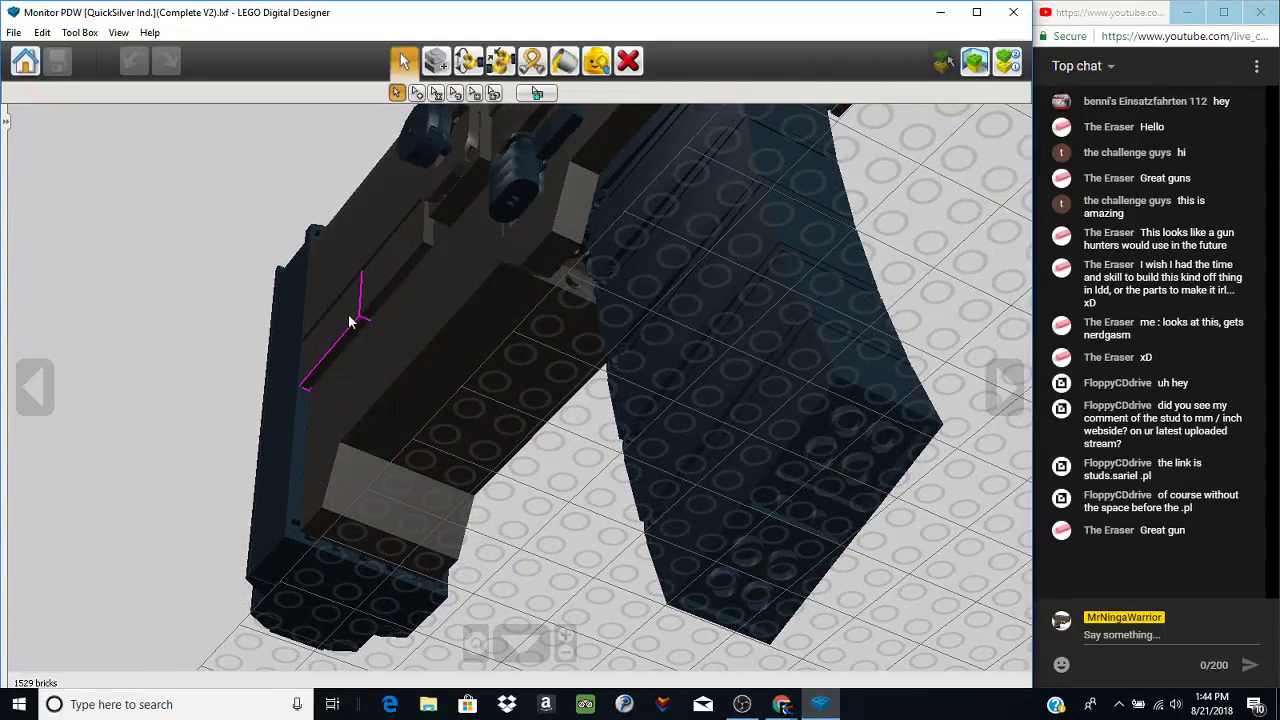
right_click(373, 230)
right_drag(373, 230, 543, 391)
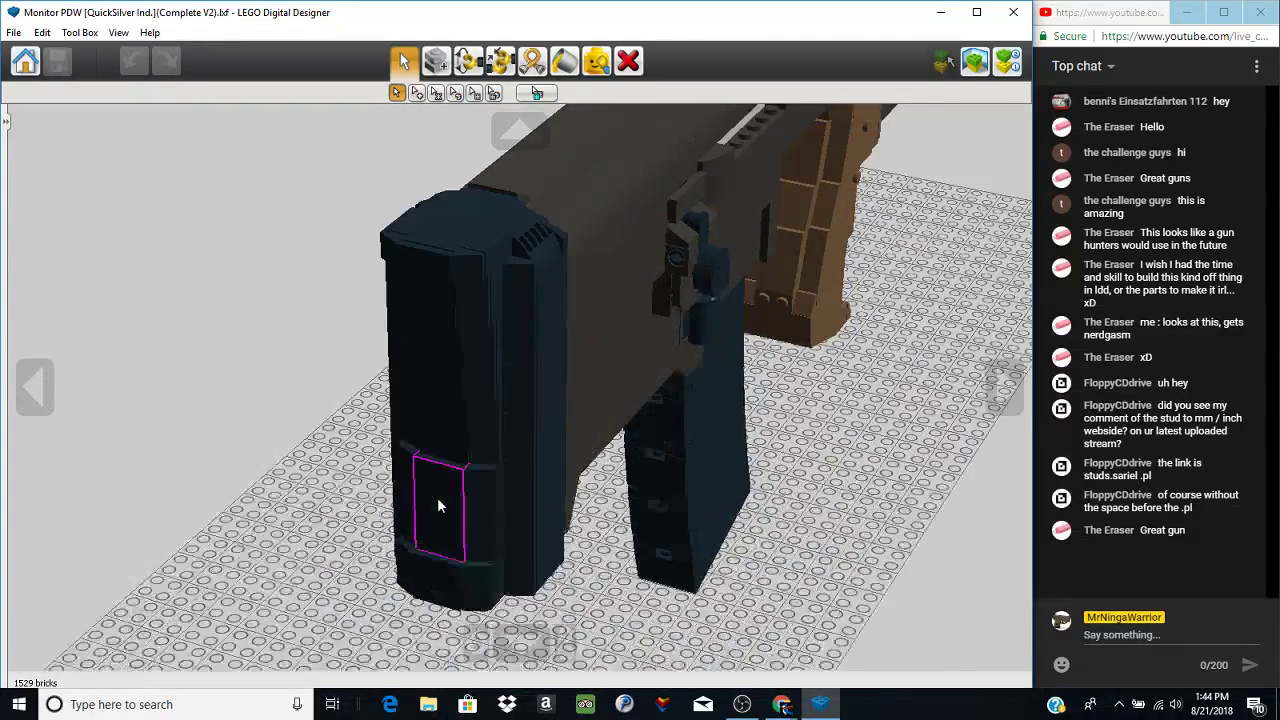
right_drag(437, 500, 476, 466)
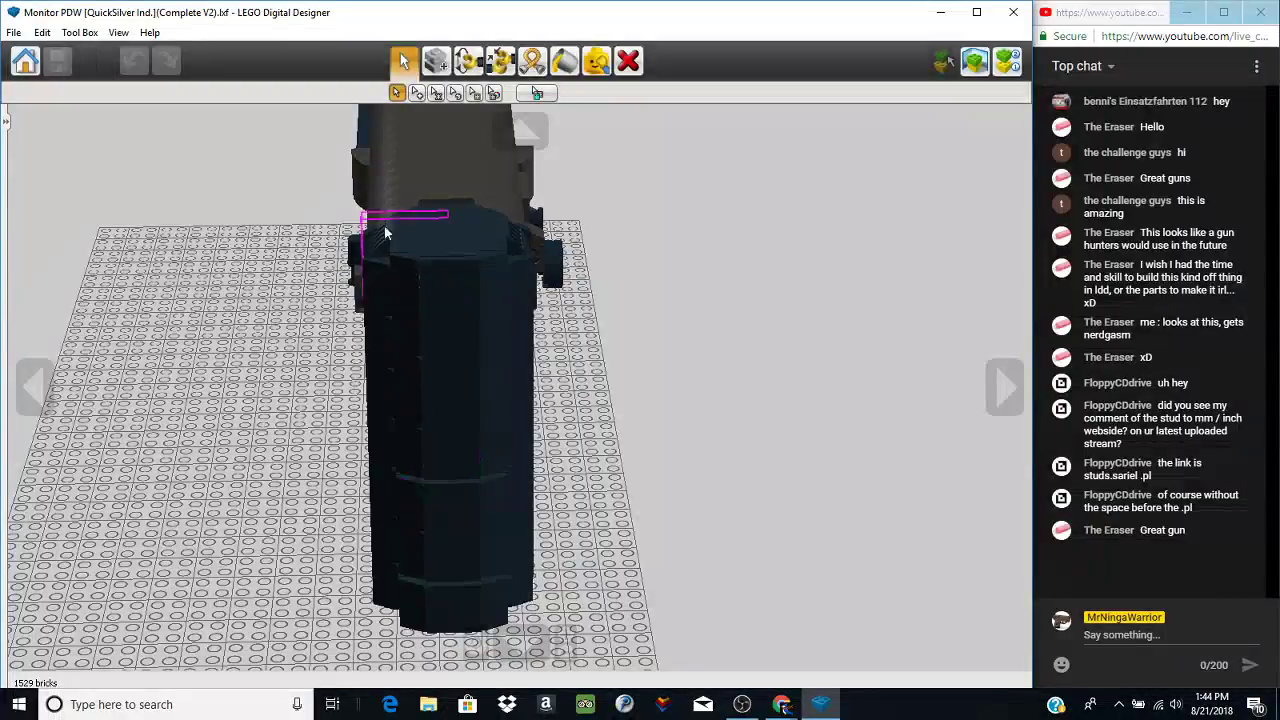
right_drag(608, 486, 360, 451)
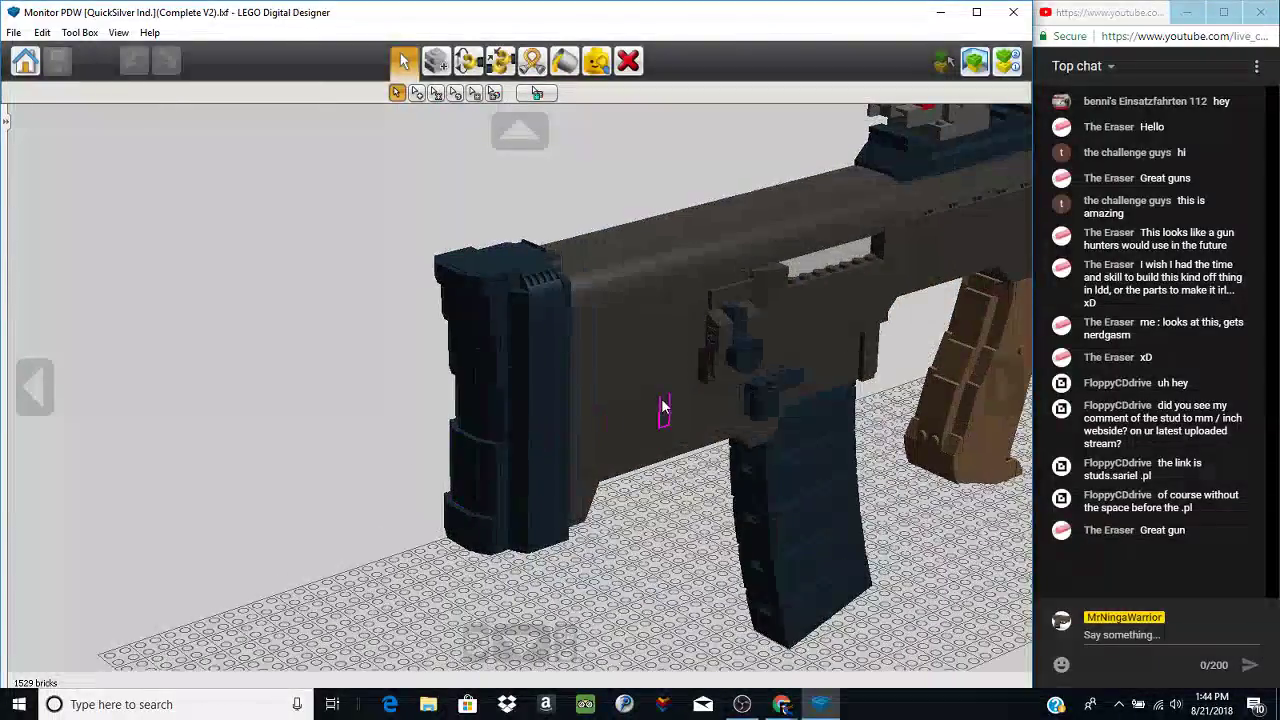
- Inspect the controls on the receiver's side just above the magazine in close-up
right_drag(825, 360, 667, 428)
scroll(600, 454, up, 10)
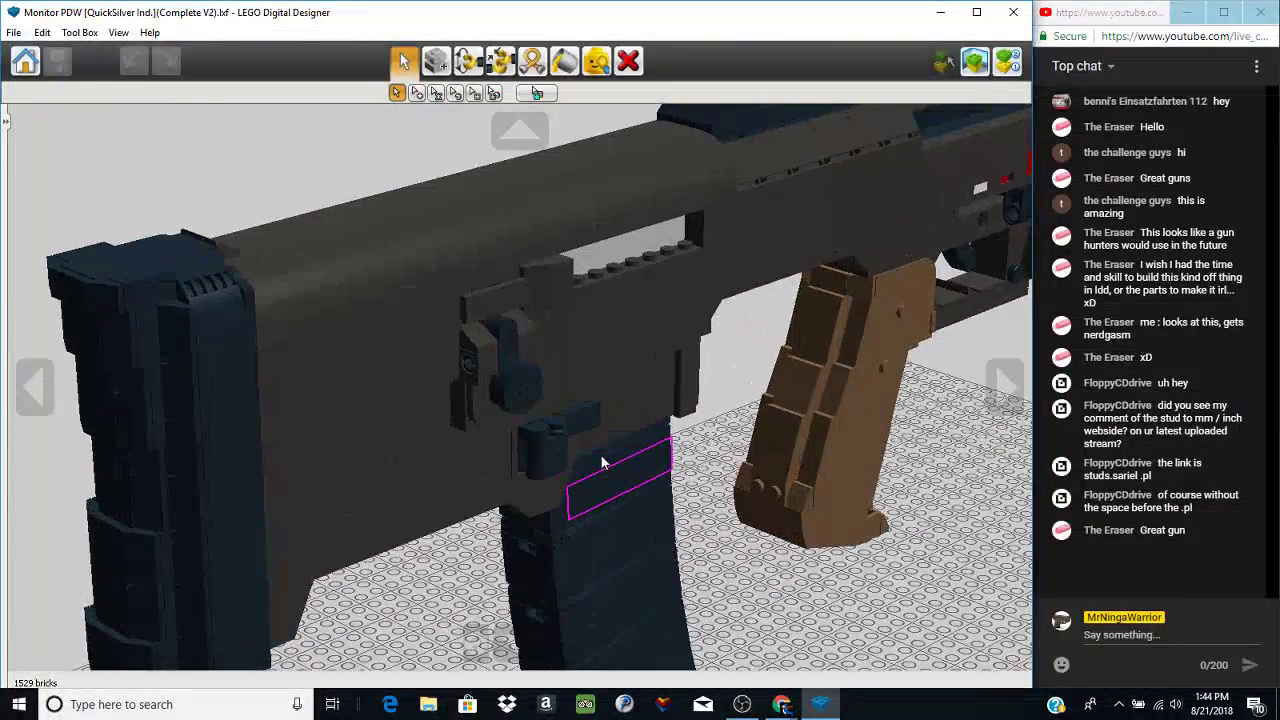
scroll(543, 535, up, 3)
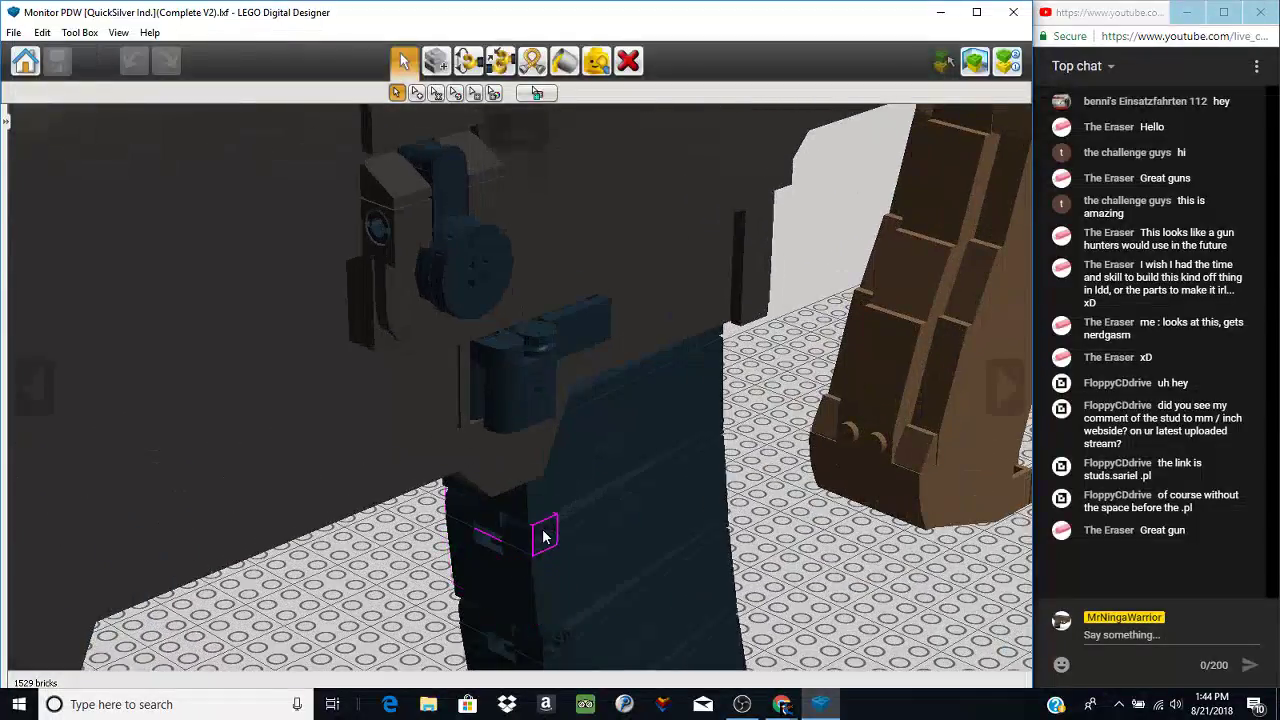